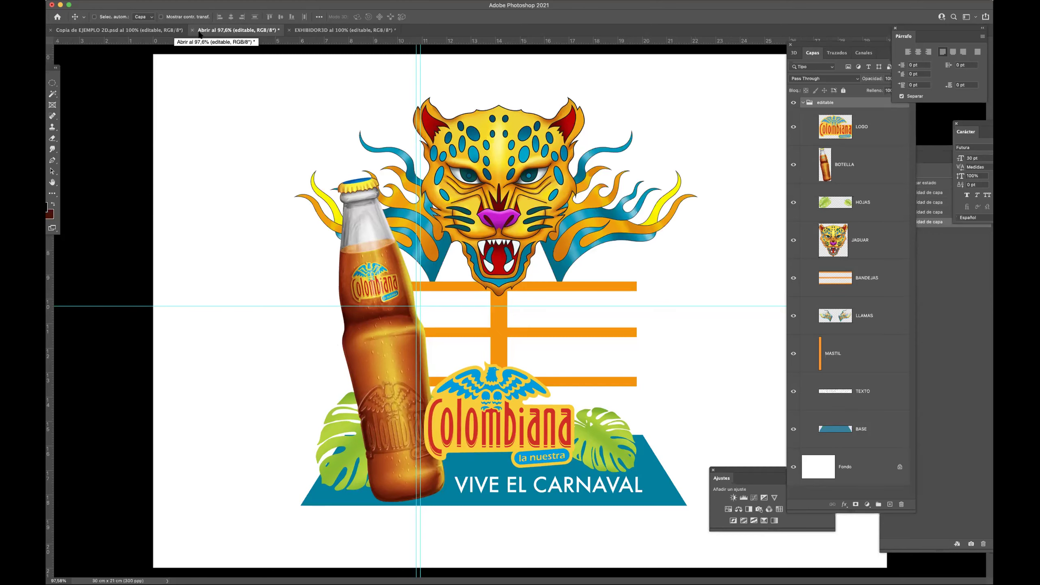
Close the EXHIBIDOR3D document without saving its changes.
left_click(297, 30)
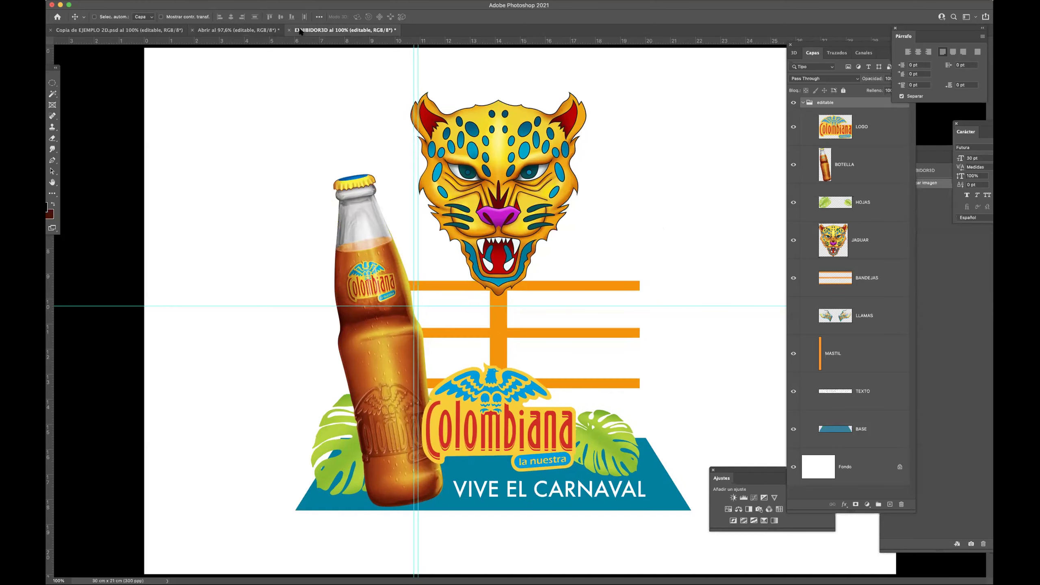
left_click(289, 31)
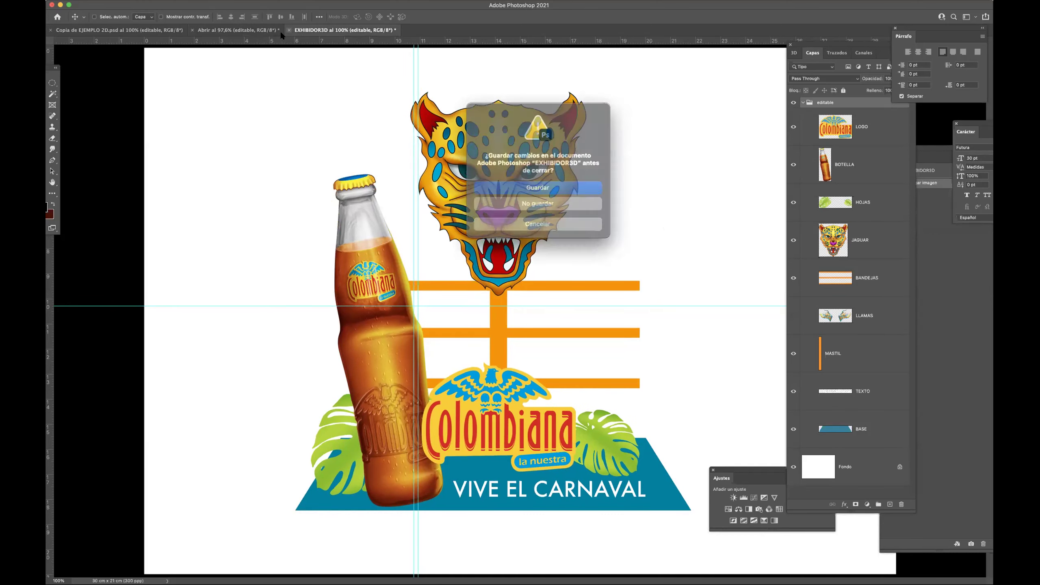
left_click(523, 201)
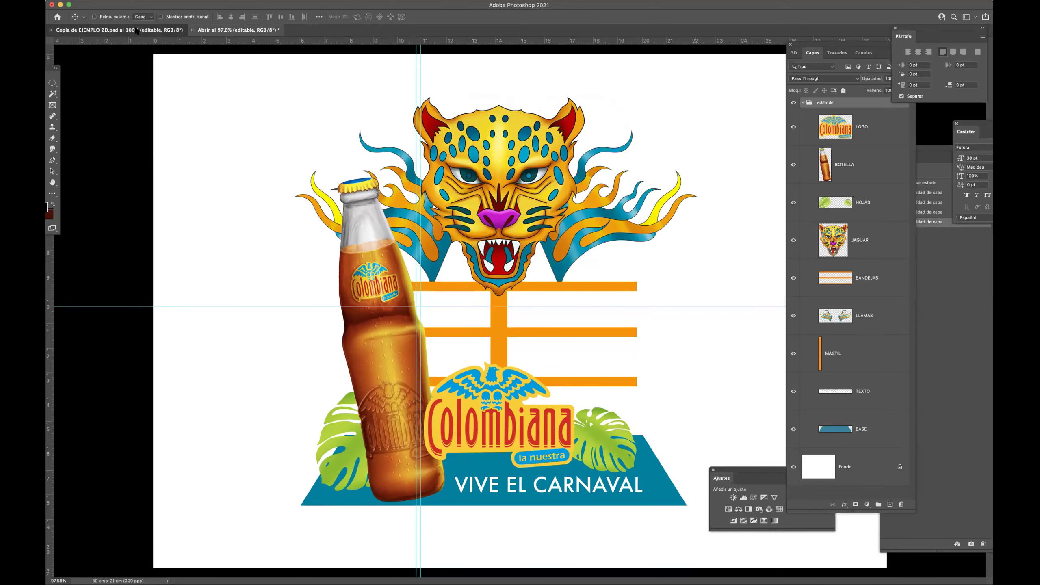
Compare Copia de EJEMPLO 2D with the flames version of the poster.
left_click(157, 30)
left_click(203, 31)
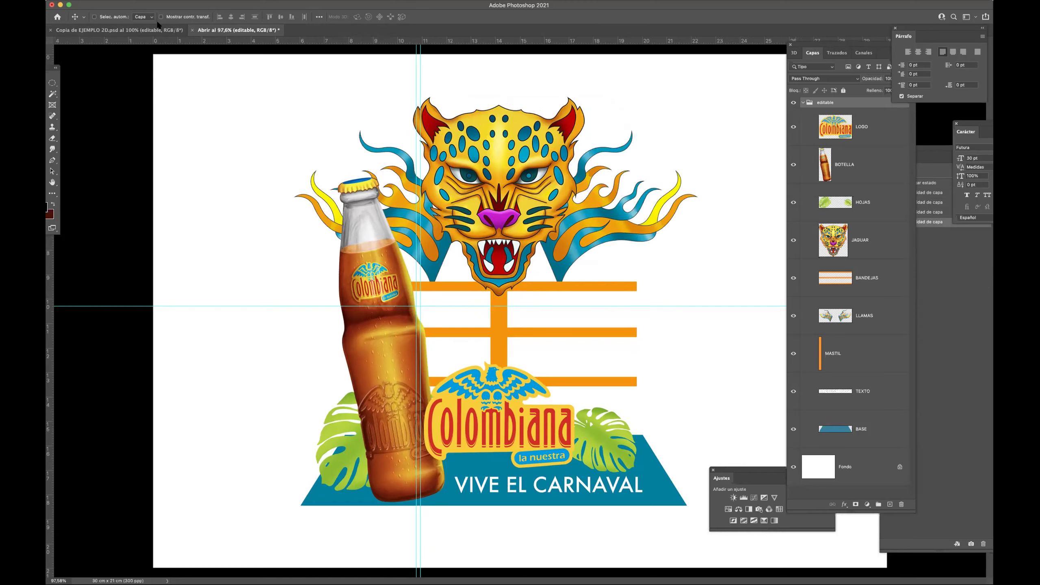
left_click(161, 31)
left_click(202, 30)
left_click(162, 31)
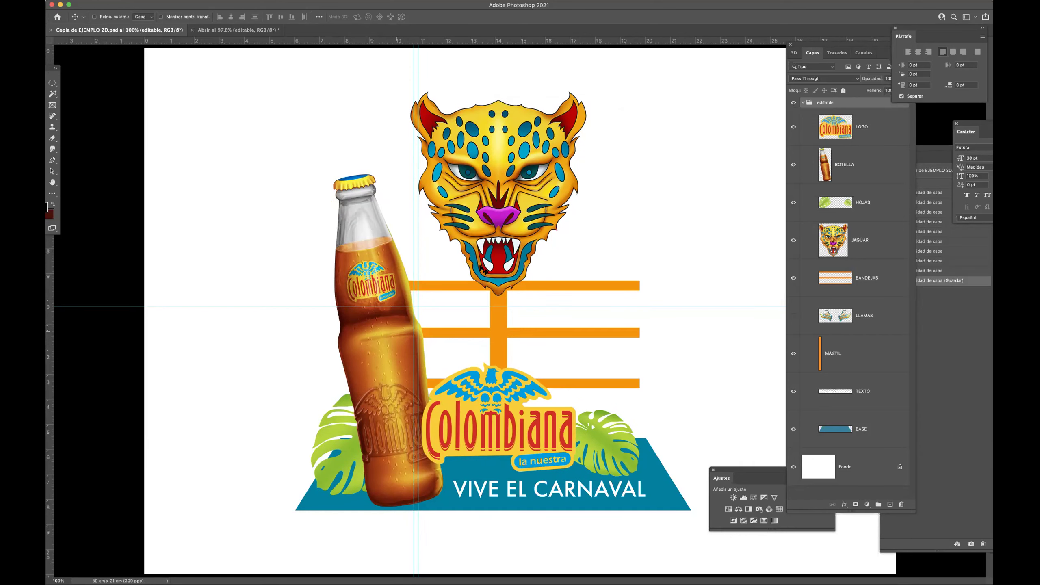
Close the Abrir document, saving its changes to a chosen location.
left_click(195, 31)
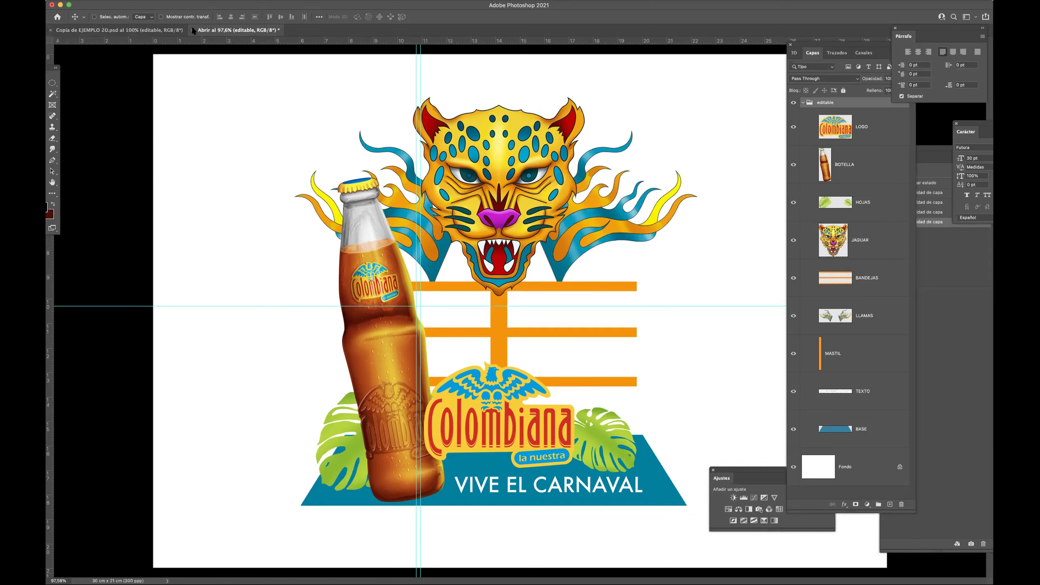
left_click(191, 31)
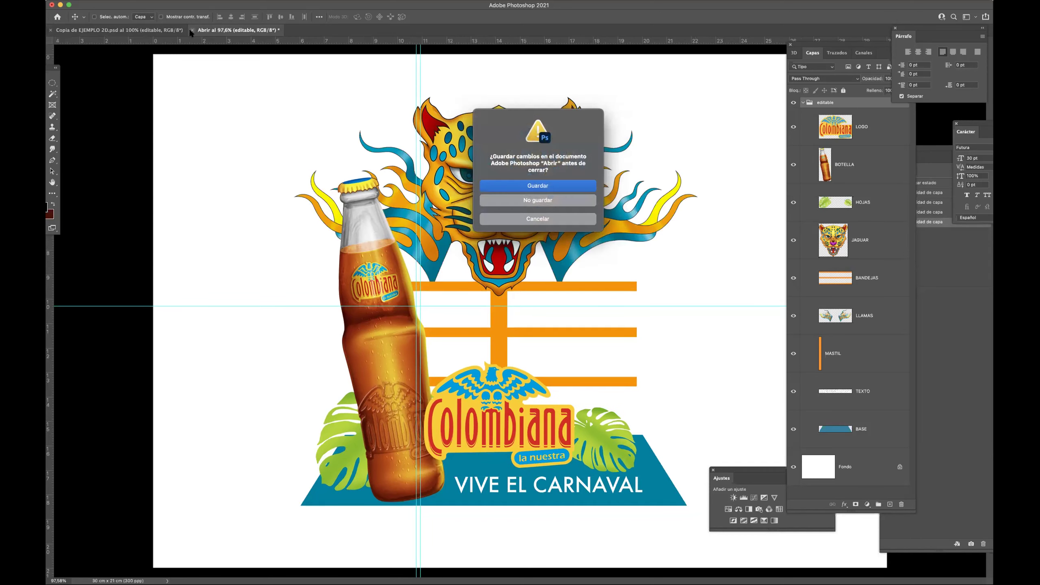
left_click(532, 185)
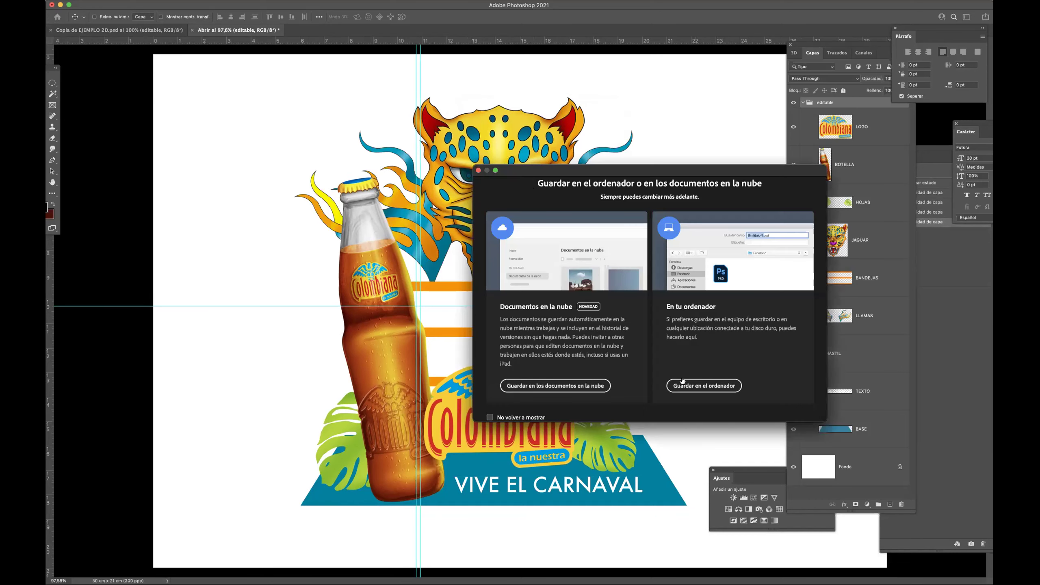
left_click(591, 385)
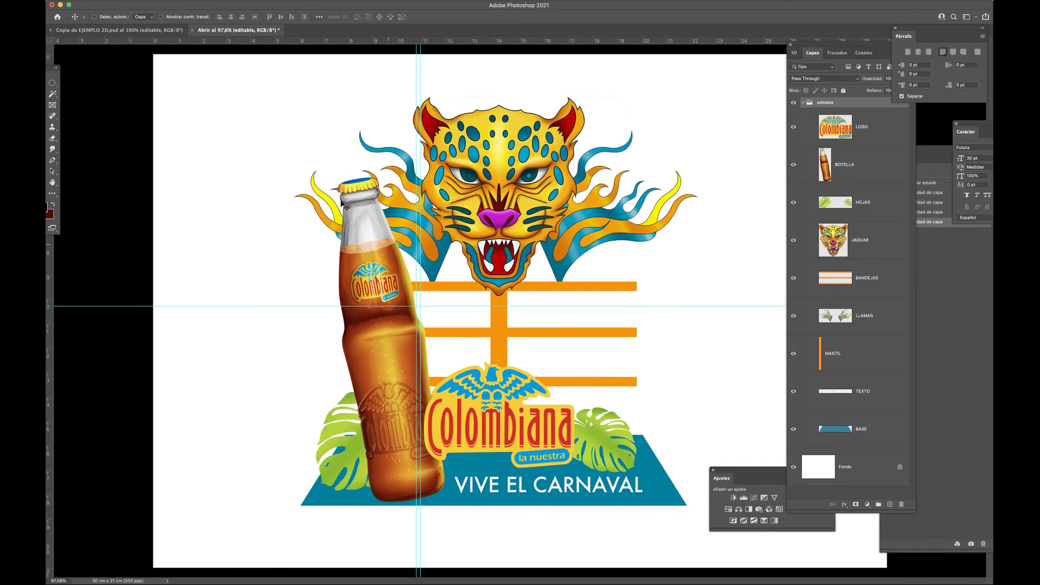
left_click(516, 206)
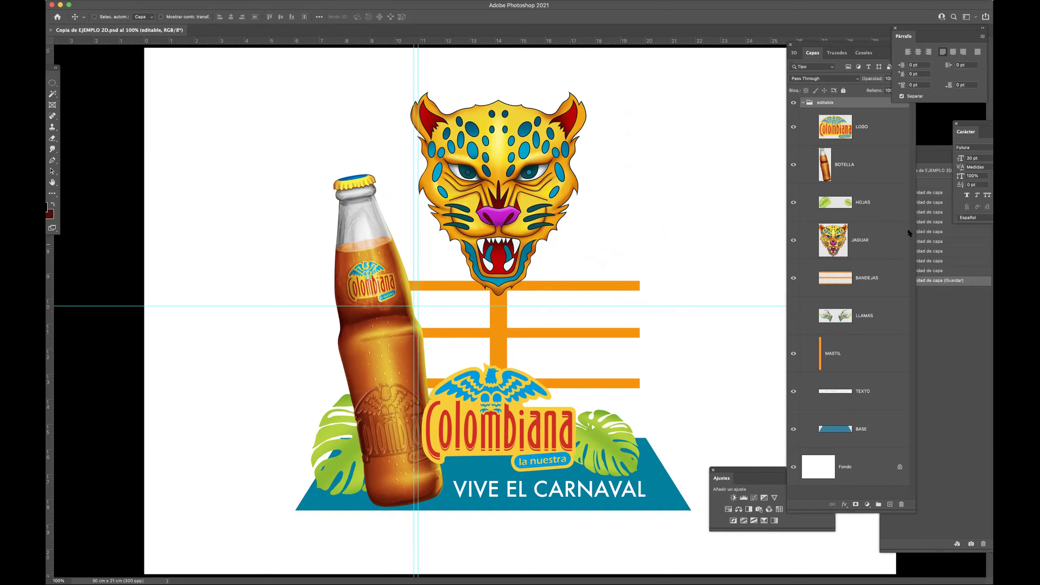
Show the LLAMAS flames, save, and request a new 3D extrusion of the LOGO layer.
left_click(793, 315)
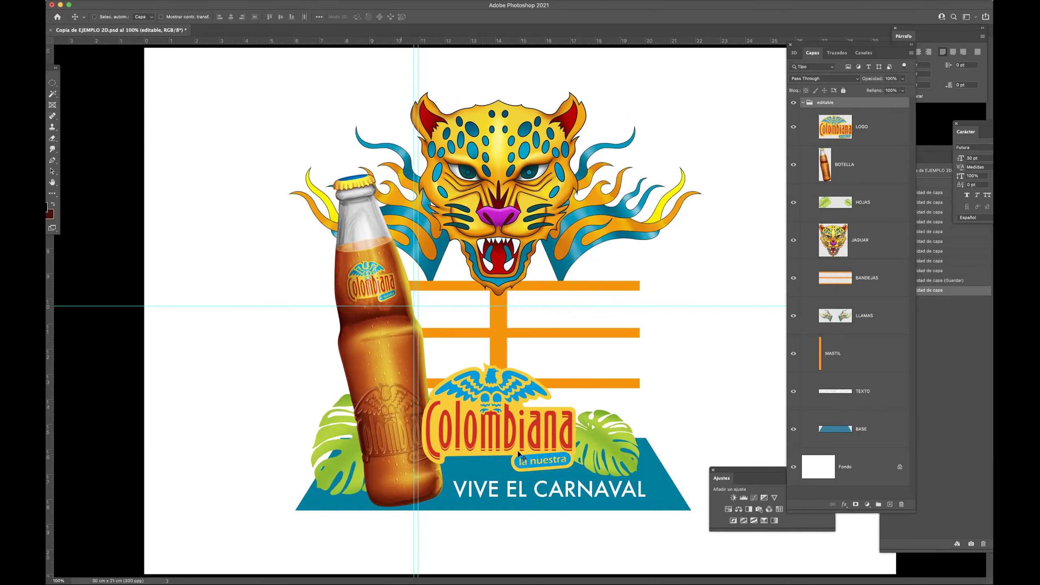
key("super+s")
left_click(861, 128)
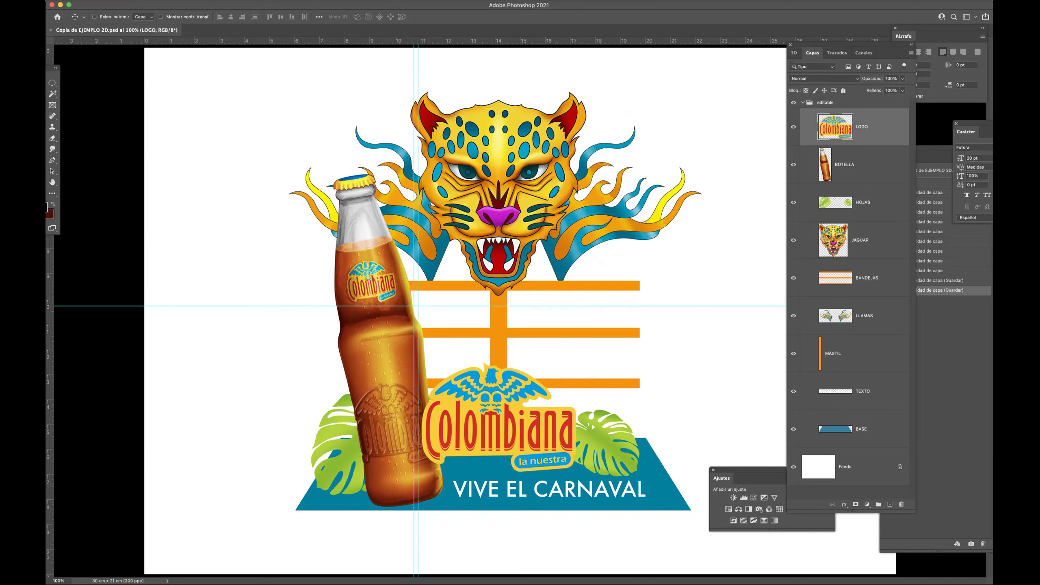
left_click(242, 1)
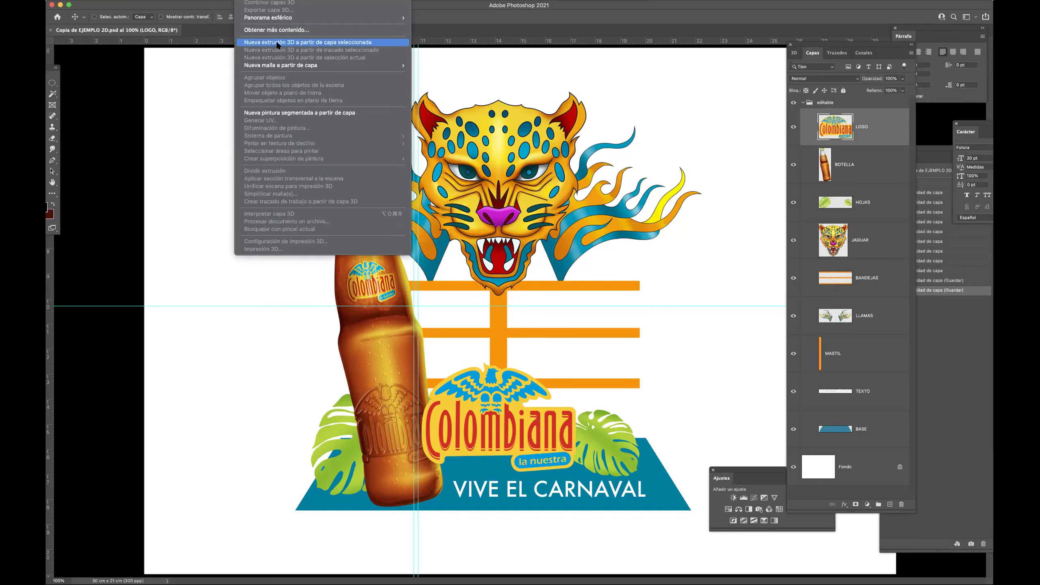
left_click(304, 43)
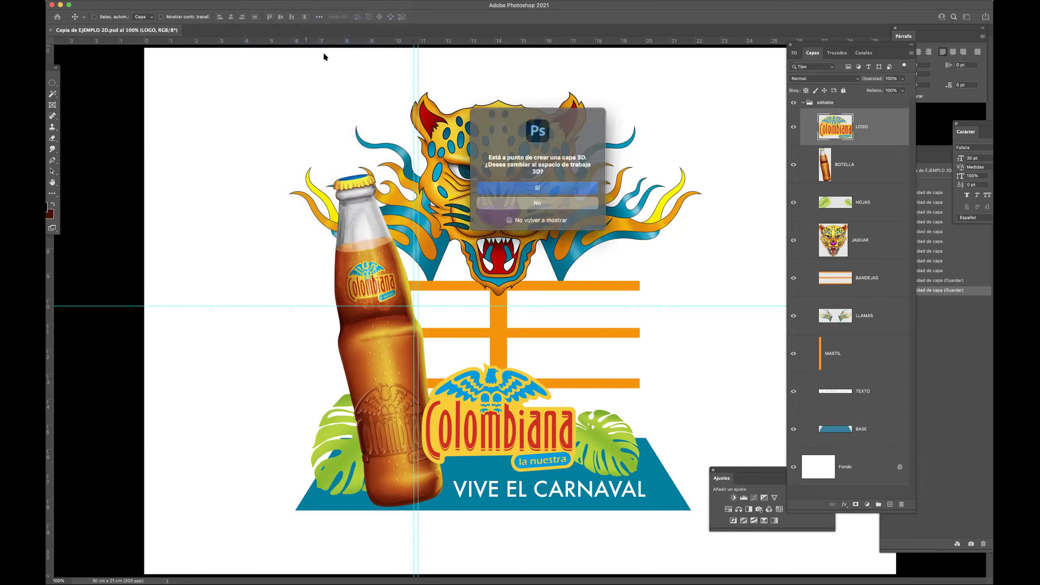
Accept the 3D workspace and move the Properties, 3D, Layers and History panels off the artwork.
left_click(516, 186)
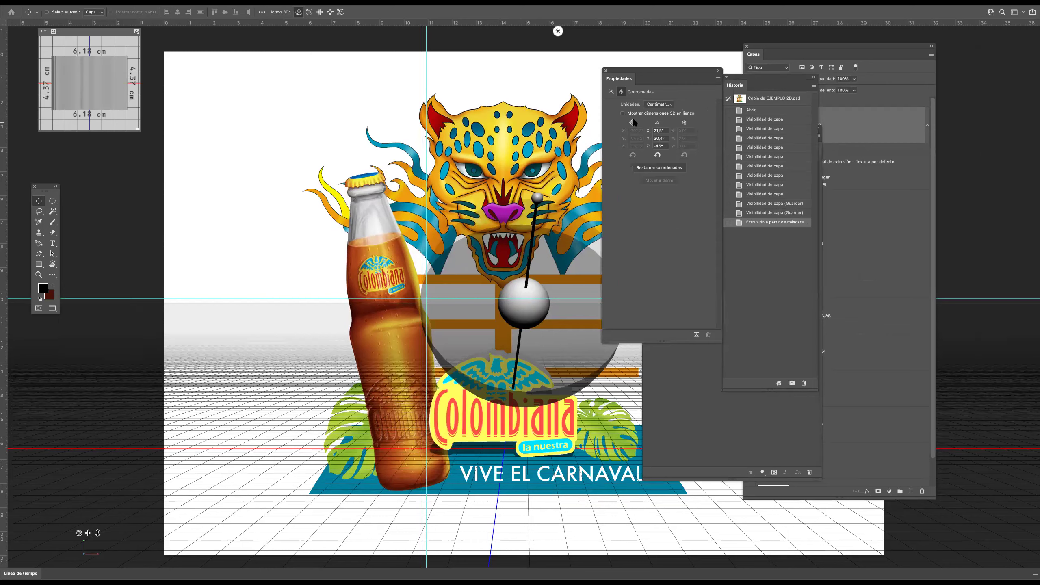
left_click_drag(651, 73, 131, 215)
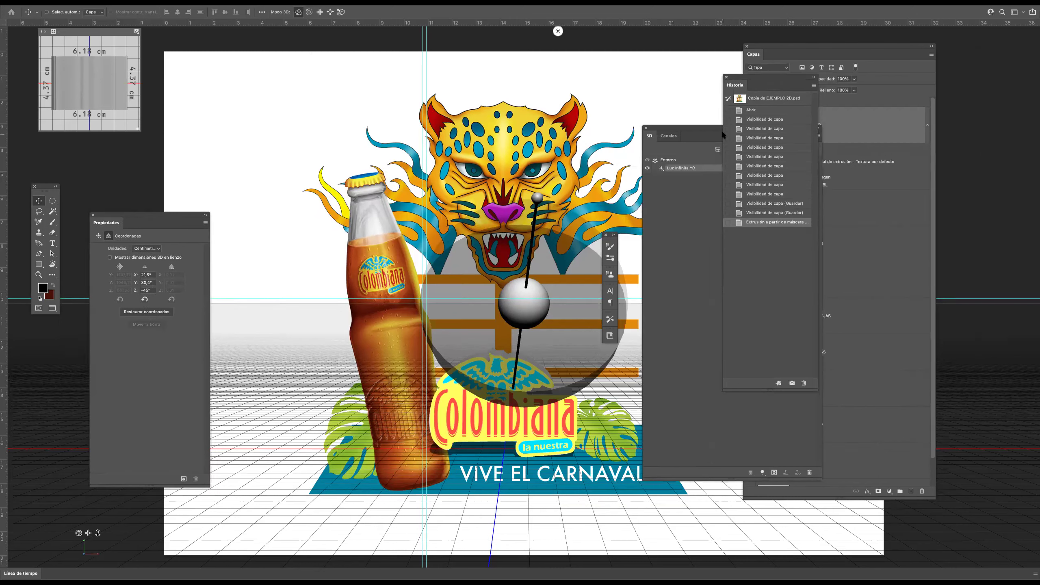
left_click(674, 128)
left_click_drag(687, 128, 638, 157)
left_click_drag(769, 507, 691, 468)
left_click_drag(637, 158, 696, 222)
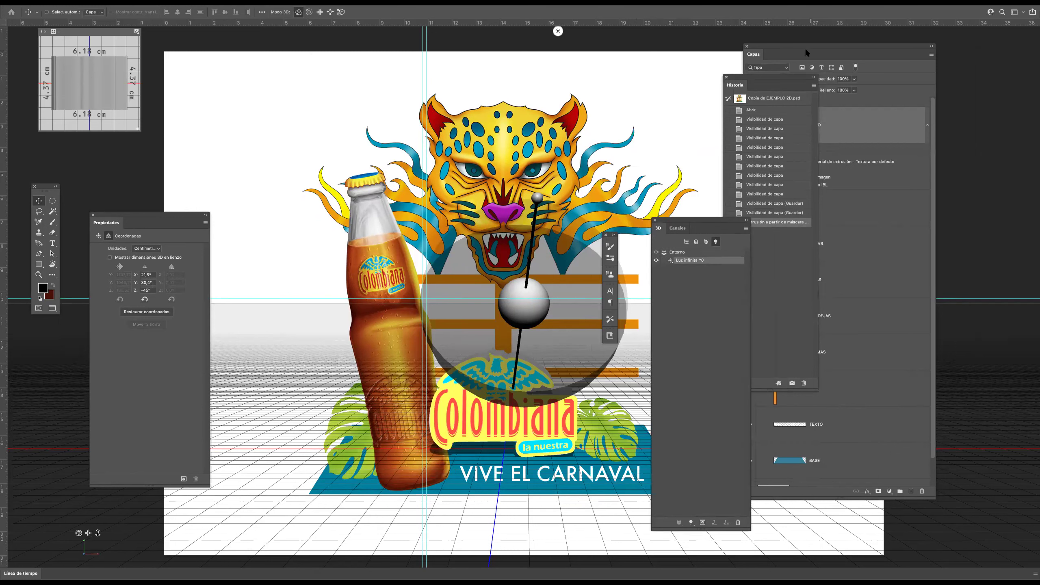
left_click_drag(807, 46, 845, 48)
left_click_drag(758, 78, 1030, 286)
left_click_drag(712, 219, 729, 157)
left_click_drag(183, 213, 185, 210)
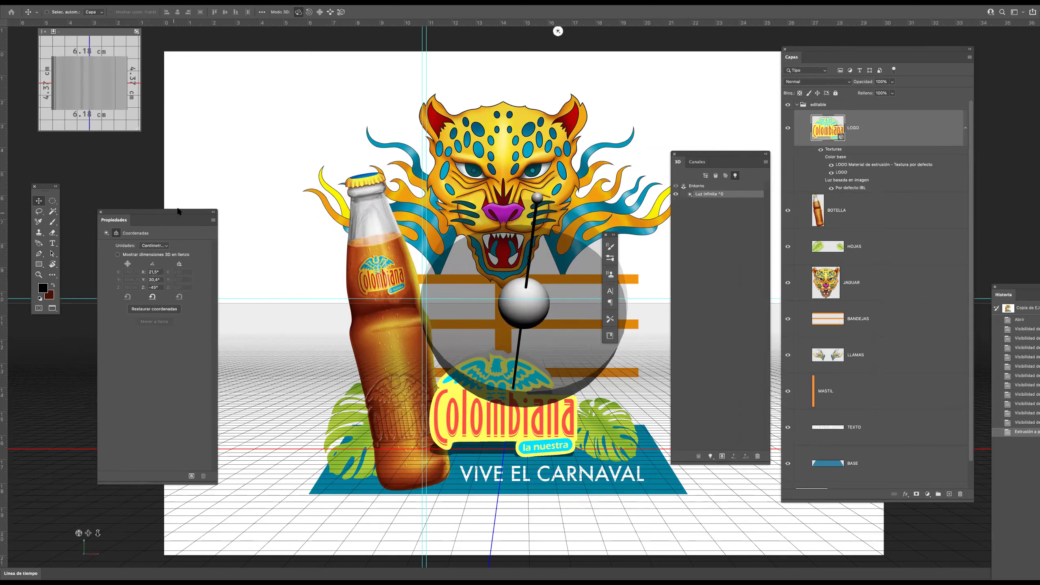
Filter the 3D panel to Meshes so the LOGO mesh is listed.
left_click(716, 176)
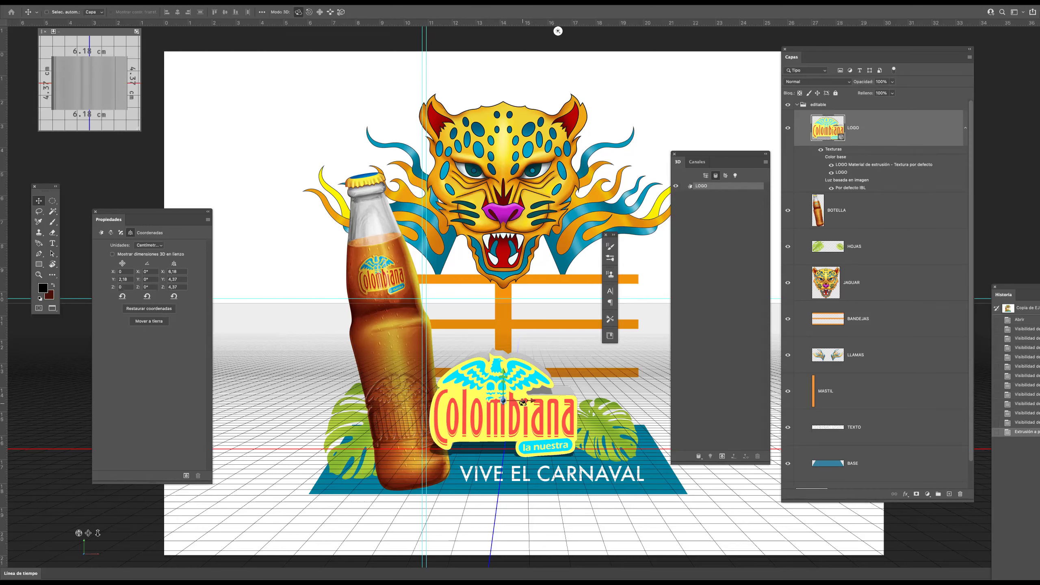
Extrude the BOTELLA bottle layer into a 3D object.
left_click(836, 216)
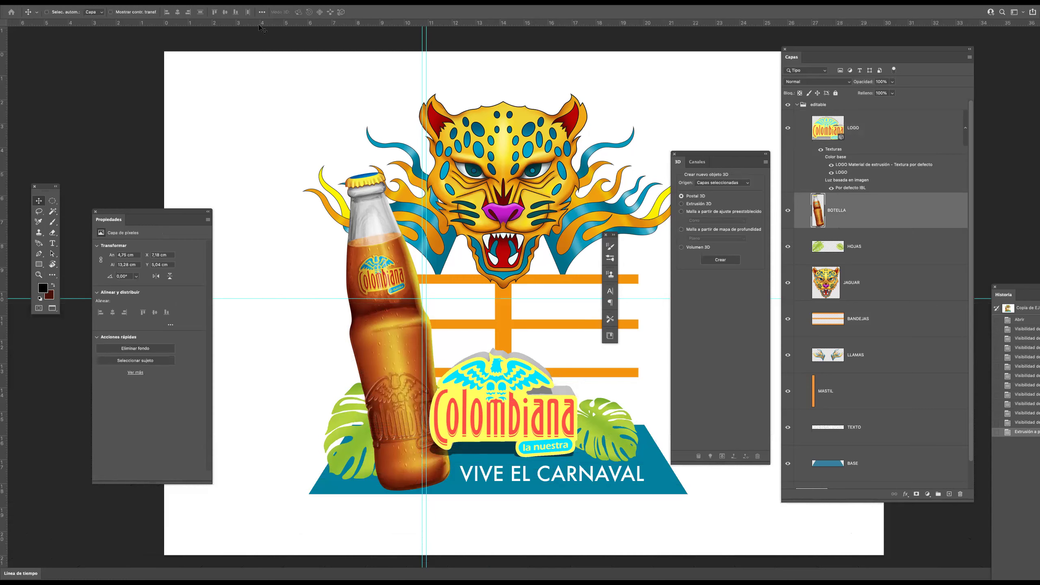
left_click(238, 2)
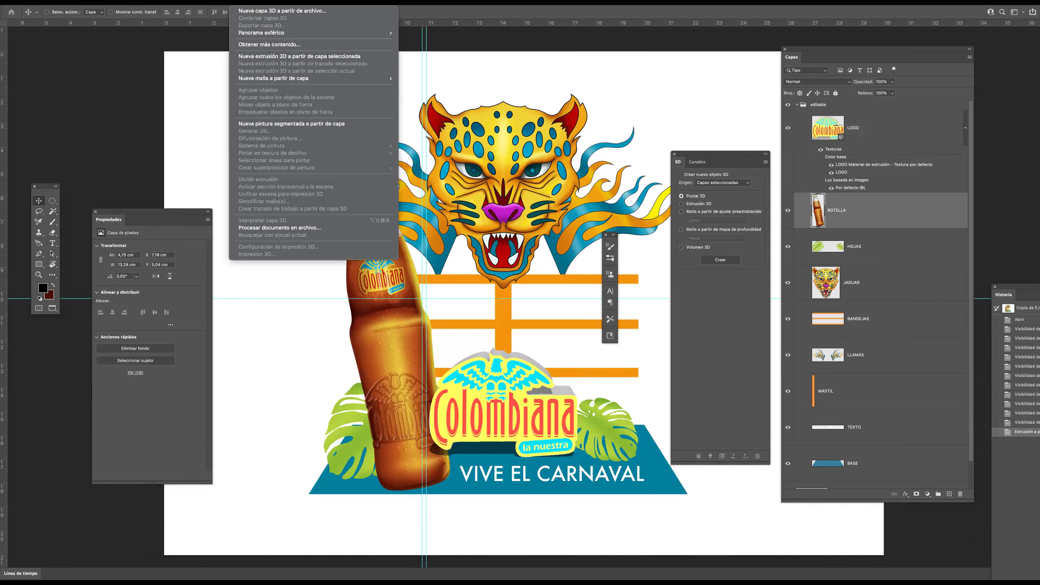
left_click(277, 57)
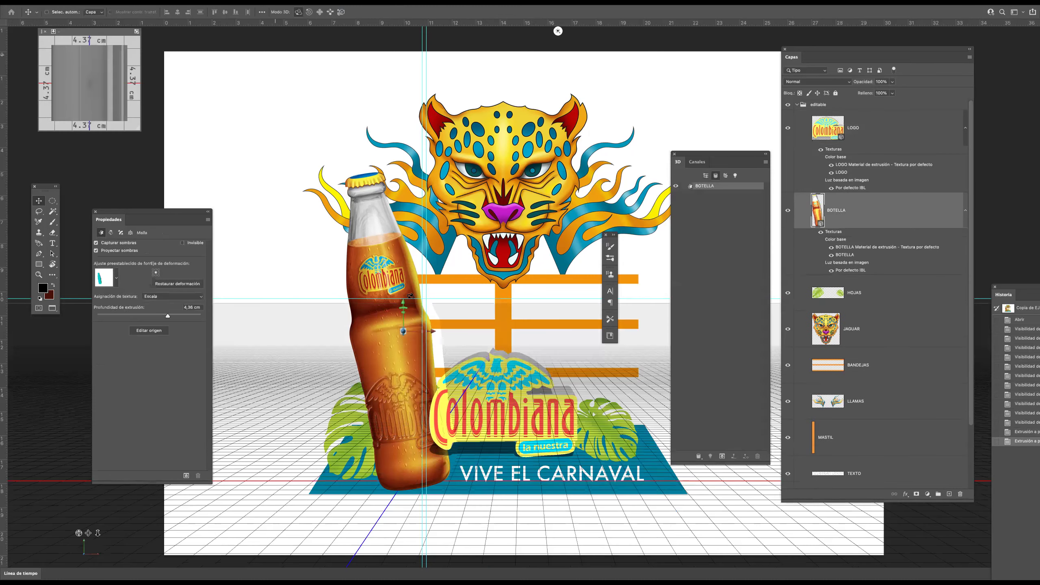
Try extruding HOJAS, dismiss the too-complex-path error, and show only the HOJAS layer.
left_click(851, 298)
left_click(240, 1)
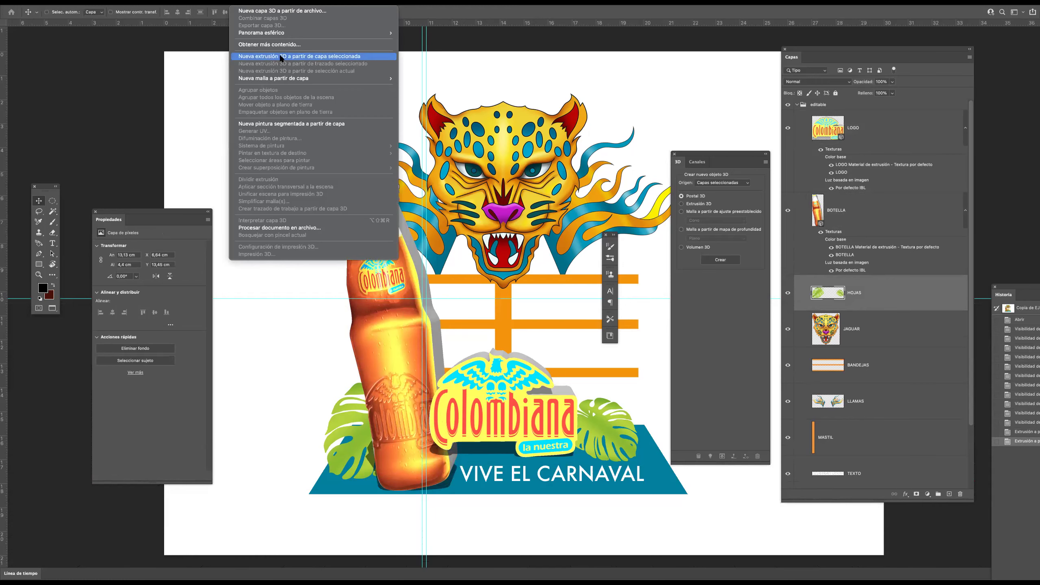
left_click(278, 57)
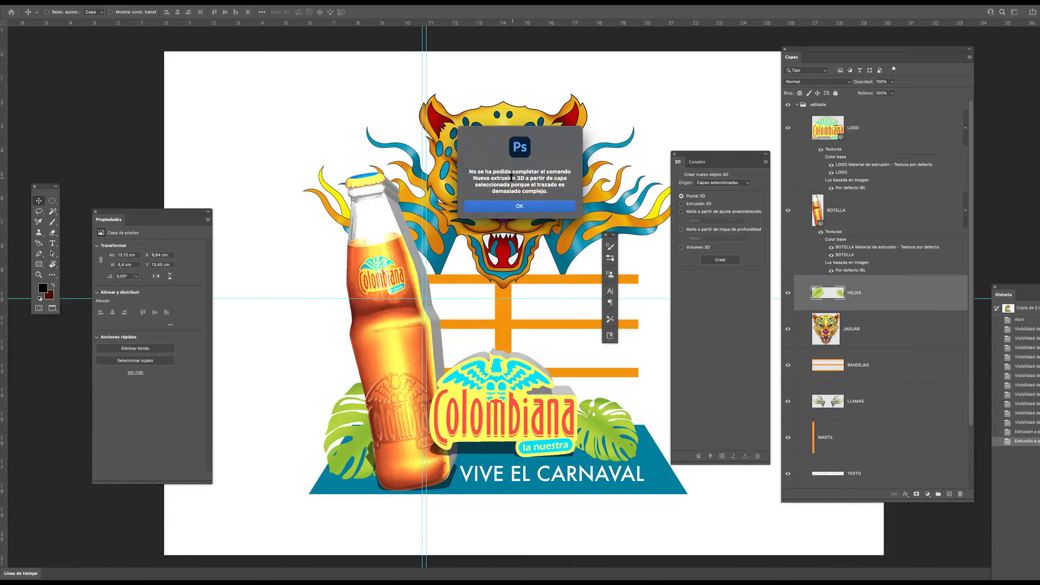
left_click(520, 206)
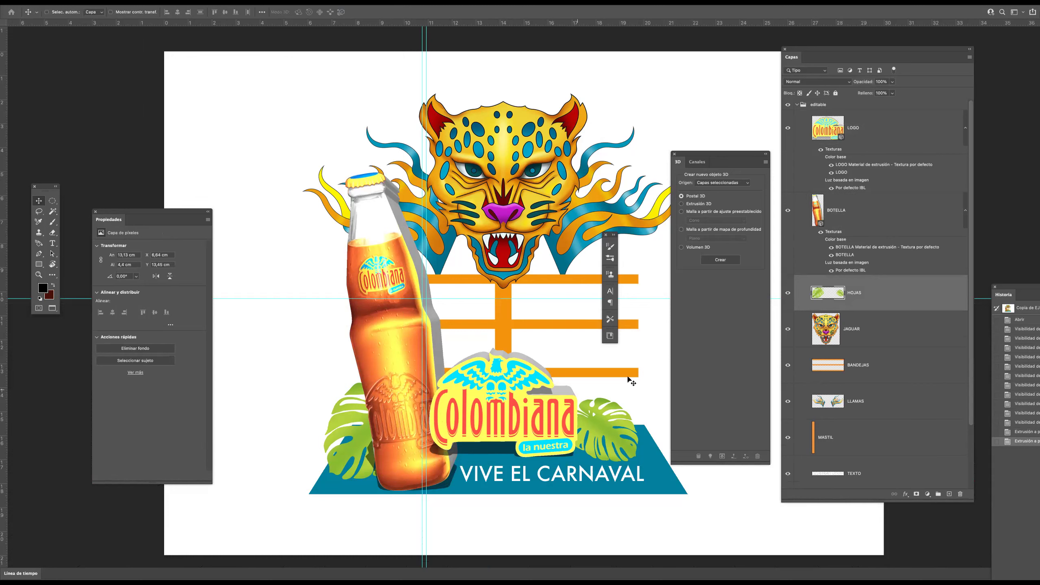
left_click(788, 294, "alt")
Load the HOJAS leaf outline as a selection and expand it by 20 px.
mouse_move(397, 450)
left_mouse_down()
mouse_move(418, 455)
mouse_move(401, 456)
left_mouse_up()
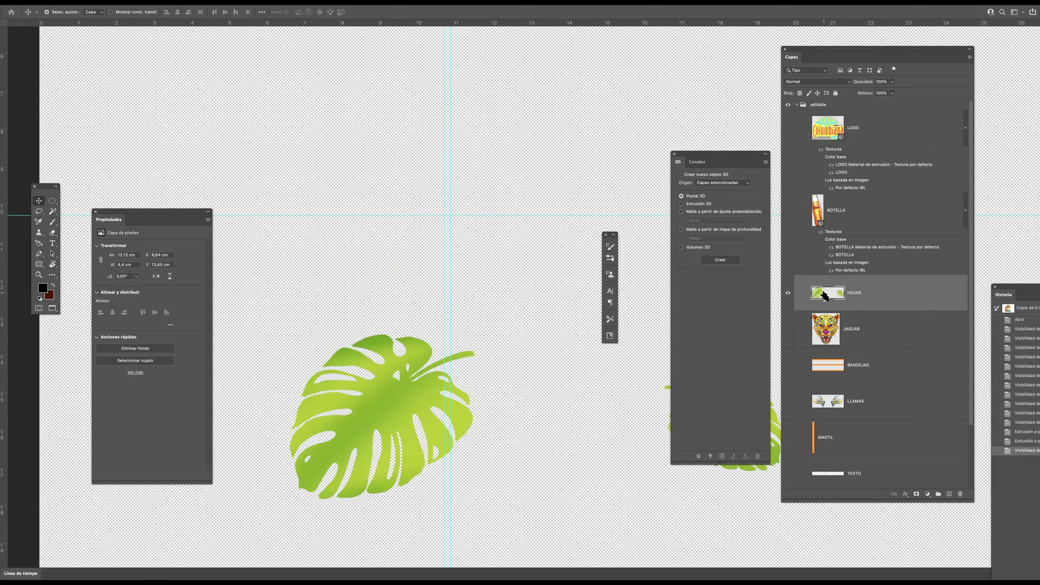
left_click(825, 298, "super")
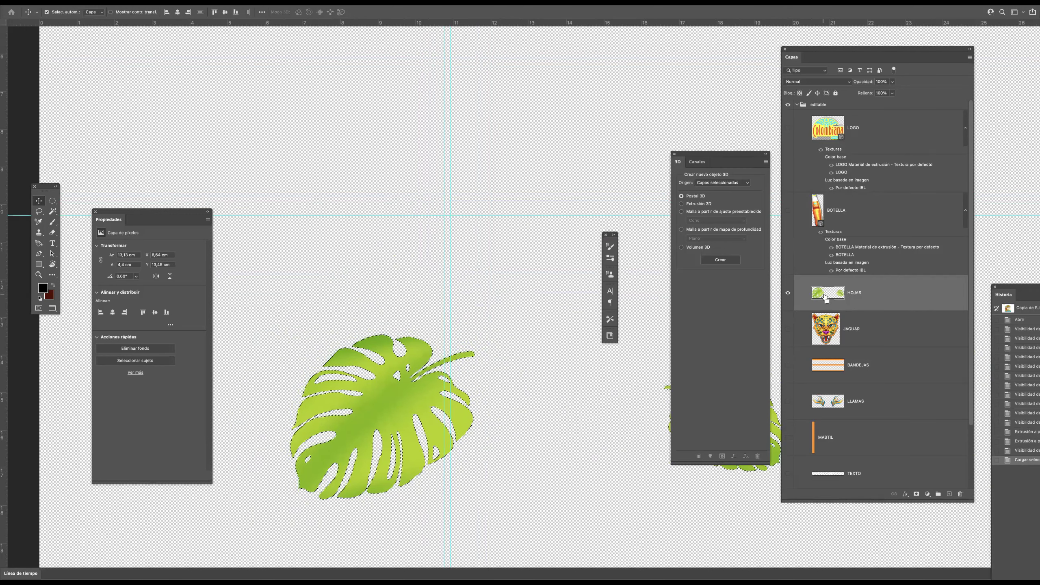
left_click(189, 2)
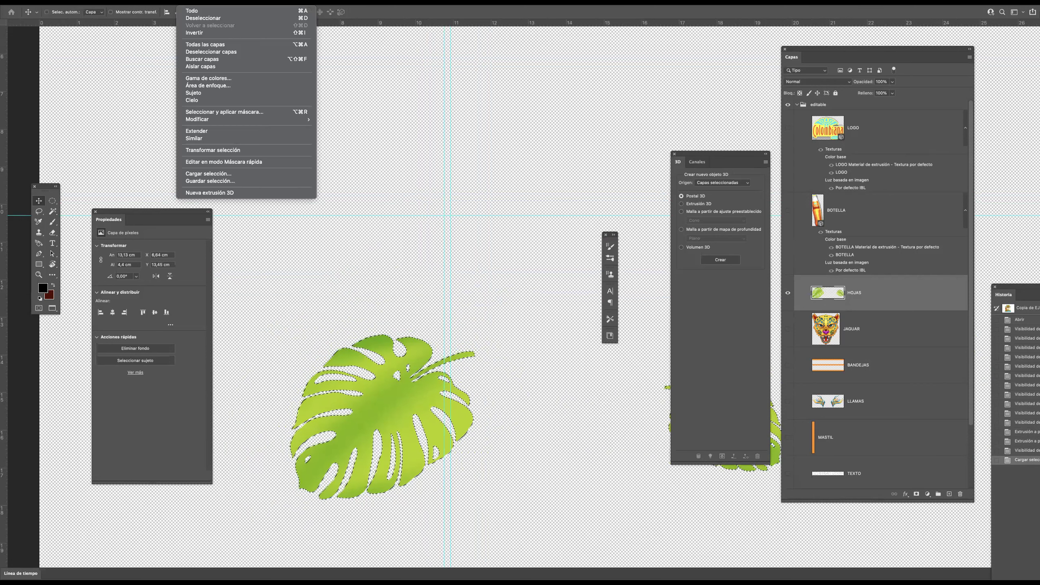
mouse_move(225, 119)
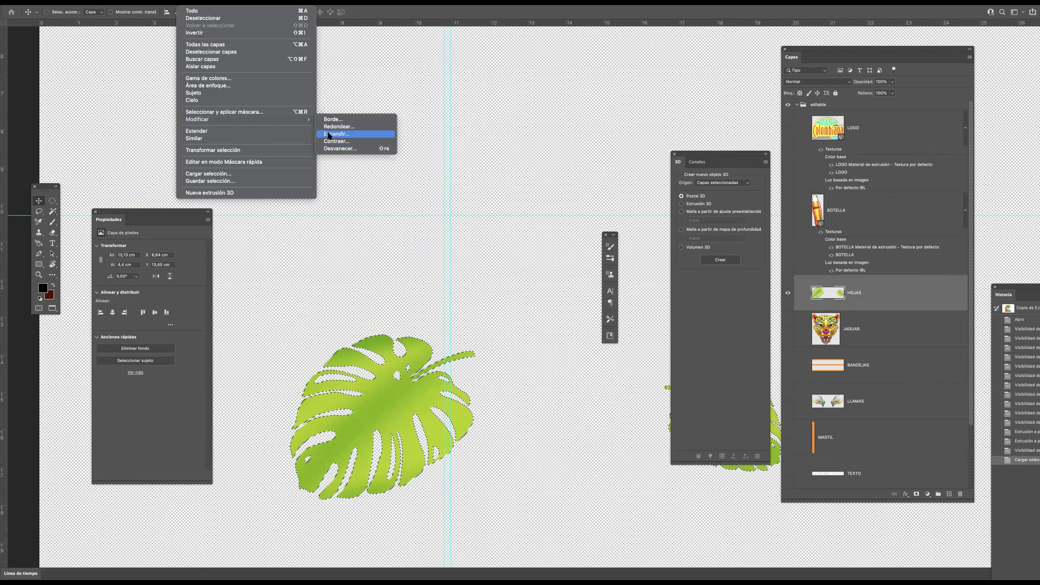
left_click(329, 135)
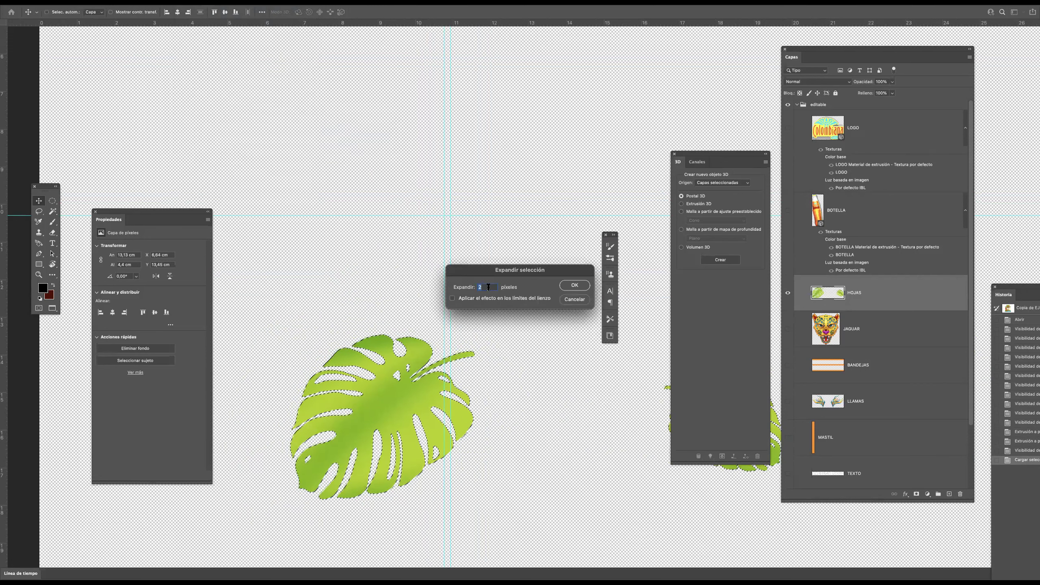
type("20")
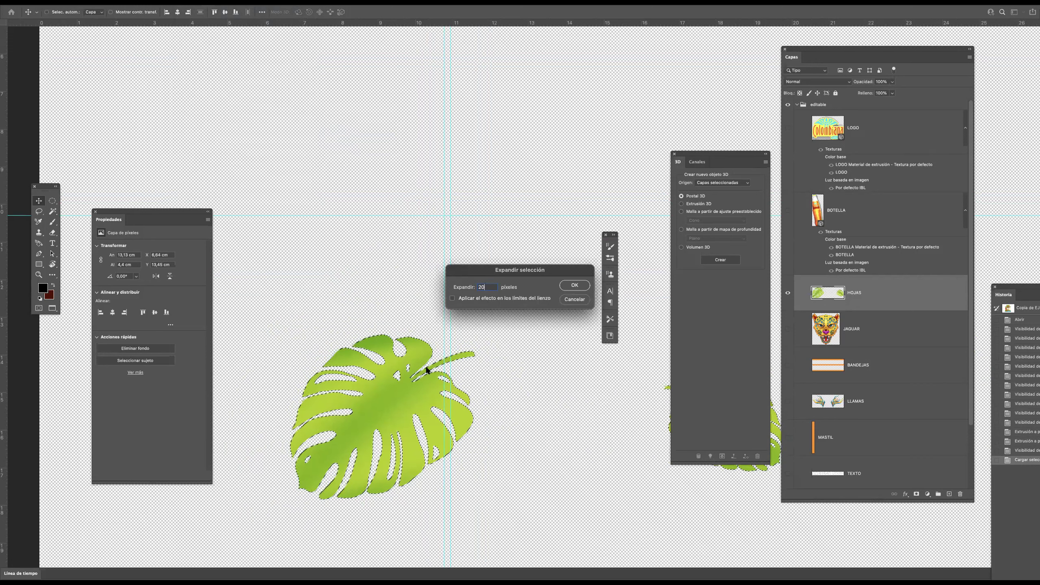
left_click(569, 286)
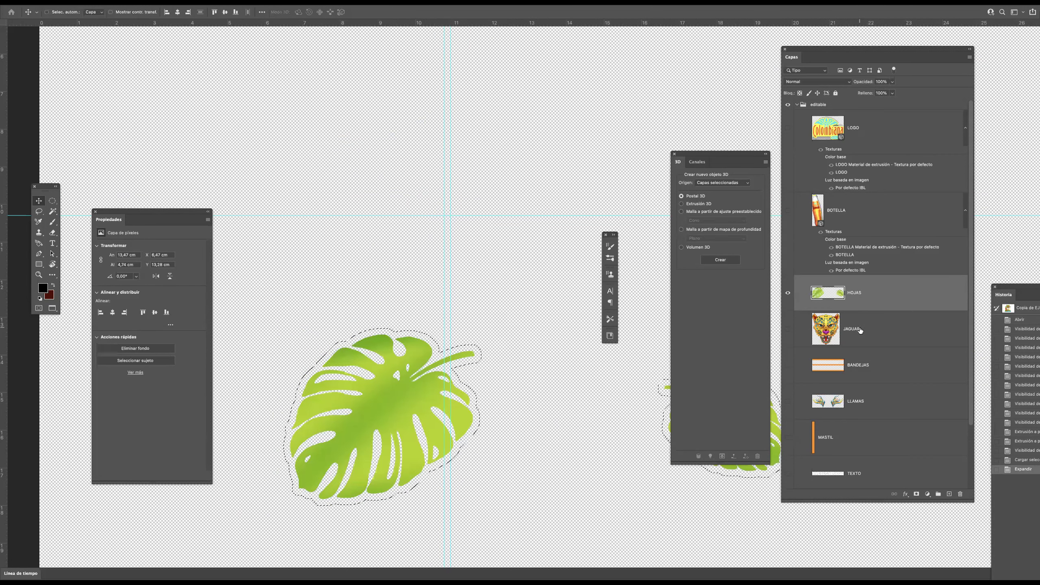
left_click(860, 330)
On a new layer, fill the expanded leaf selection with white using the Paint Bucket.
left_click(949, 494)
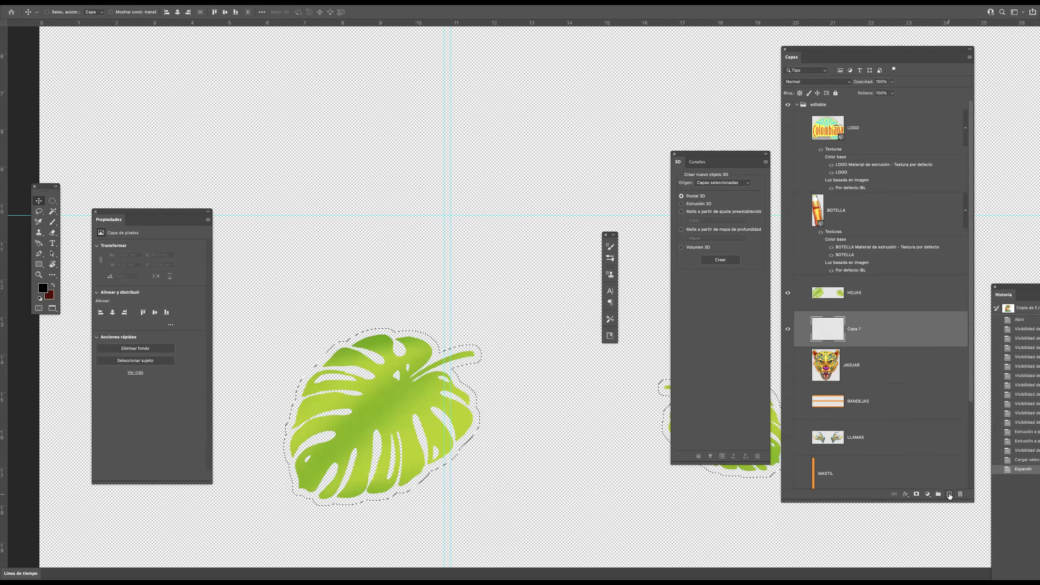
left_click(41, 298)
left_click(53, 286)
left_click(40, 244)
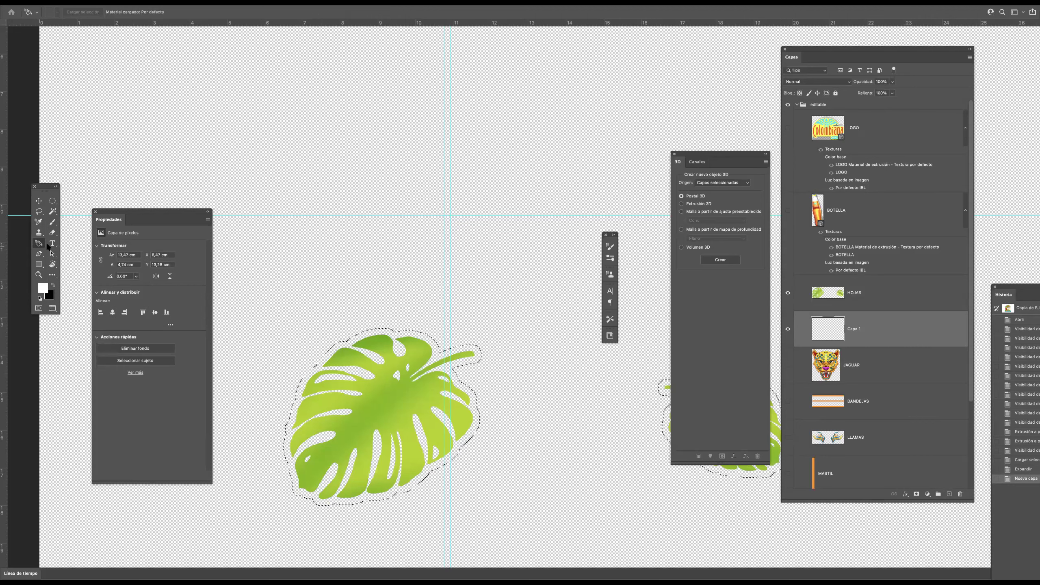
left_click(1025, 13)
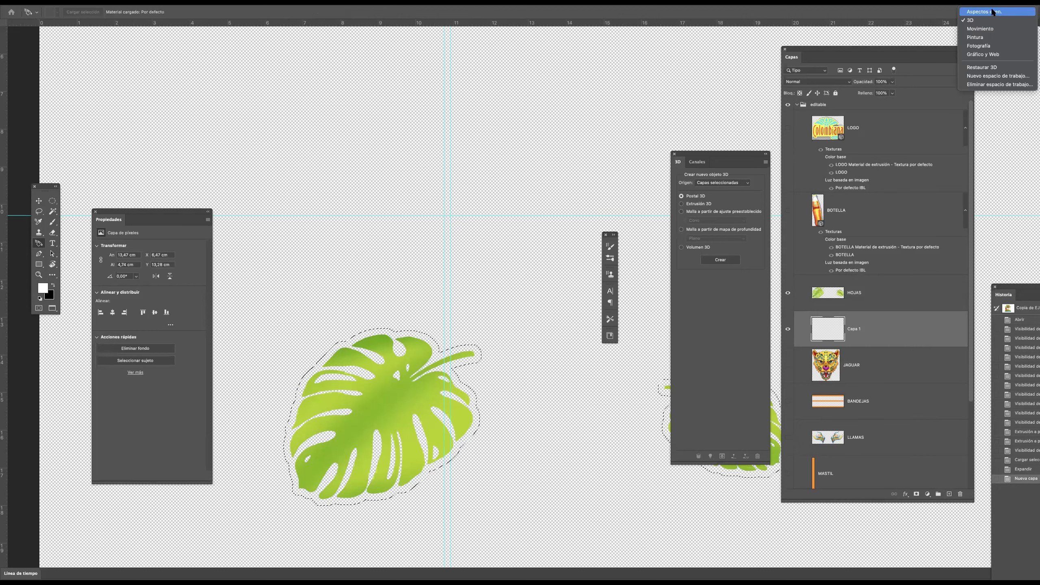
left_click(992, 12)
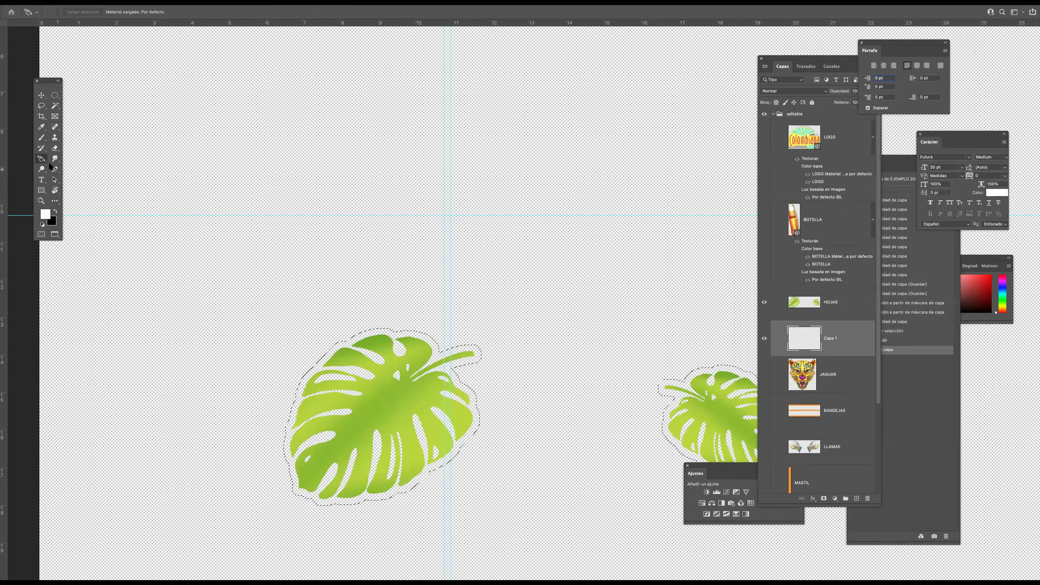
left_click_drag(42, 161, 67, 167)
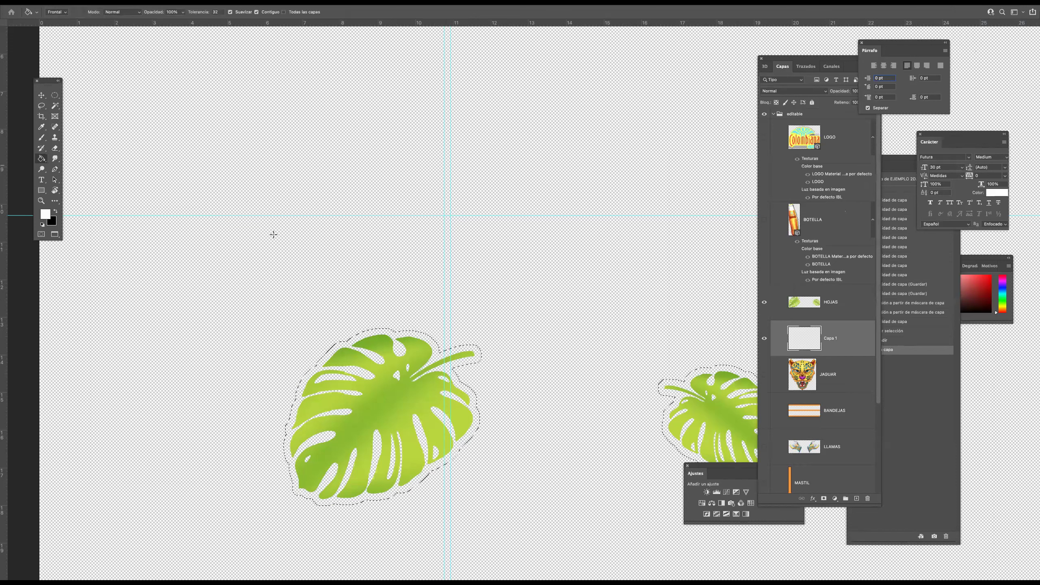
left_click(725, 402)
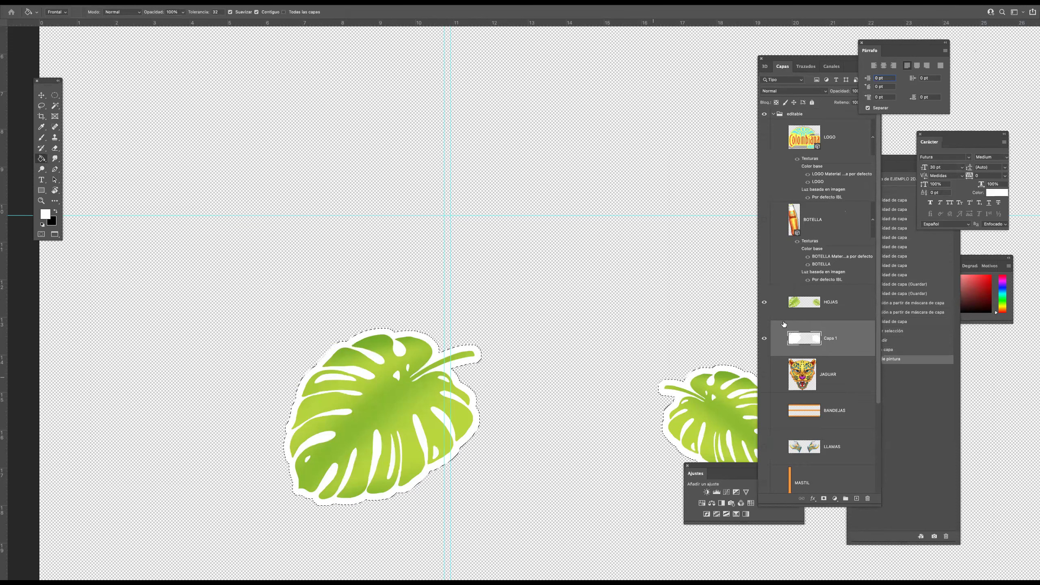
Merge the white outline into HOJAS, deselect, and turn all layers visible again.
left_click(826, 307, "shift")
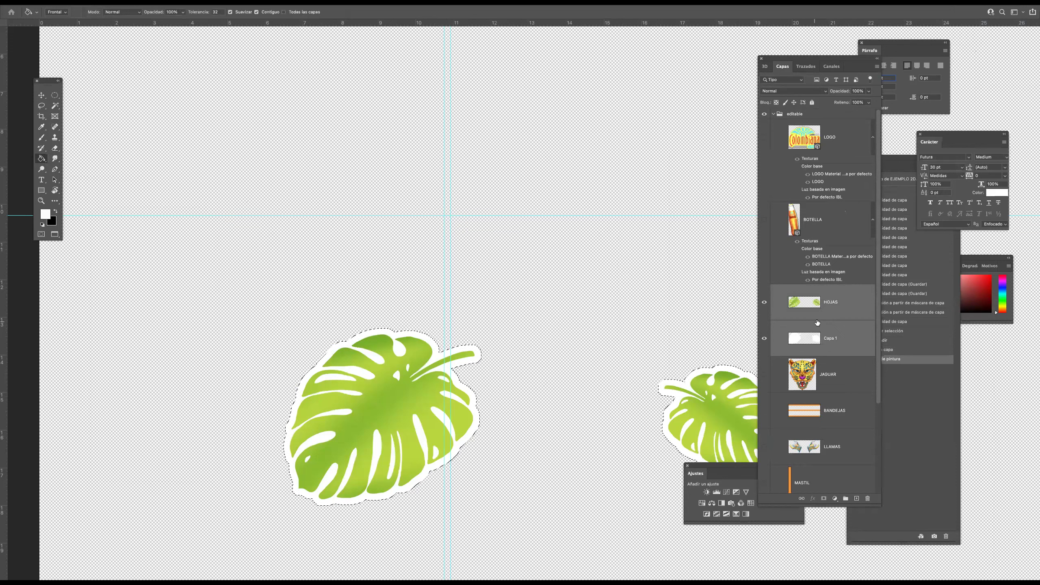
key("ctrl+e")
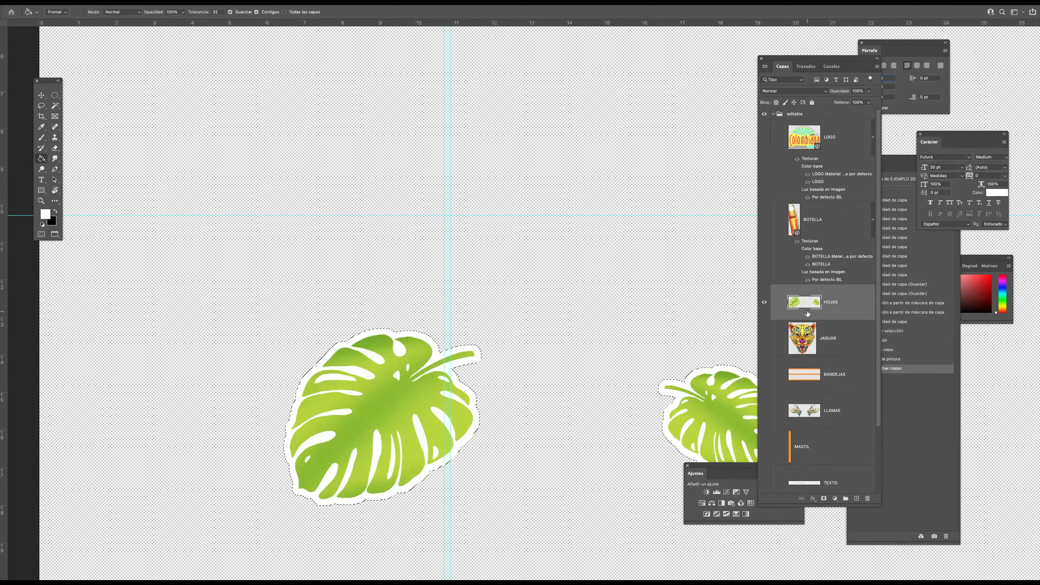
key("ctrl+d")
left_click_drag(764, 141, 764, 278)
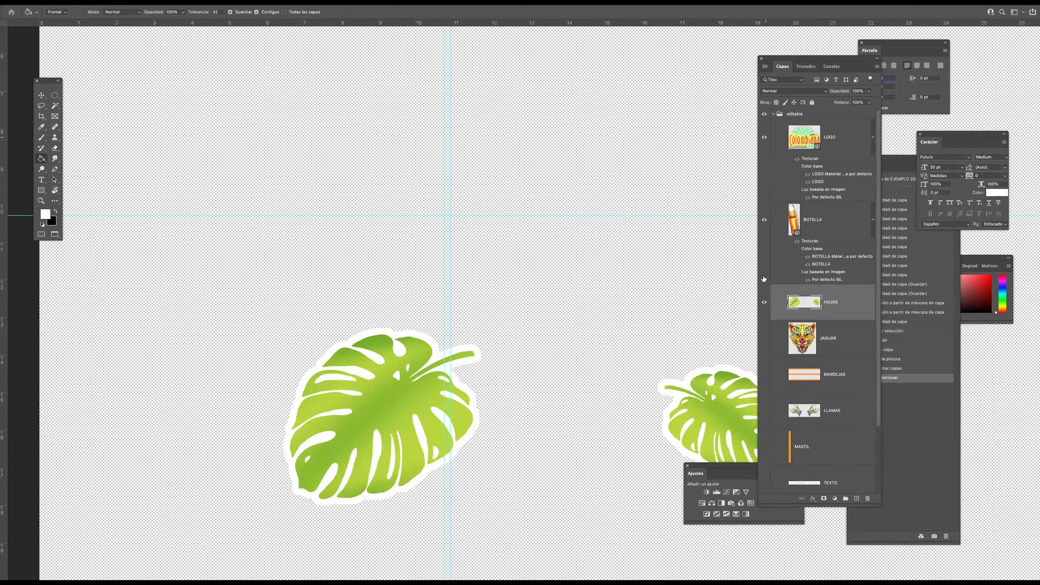
left_click_drag(767, 462, 766, 535)
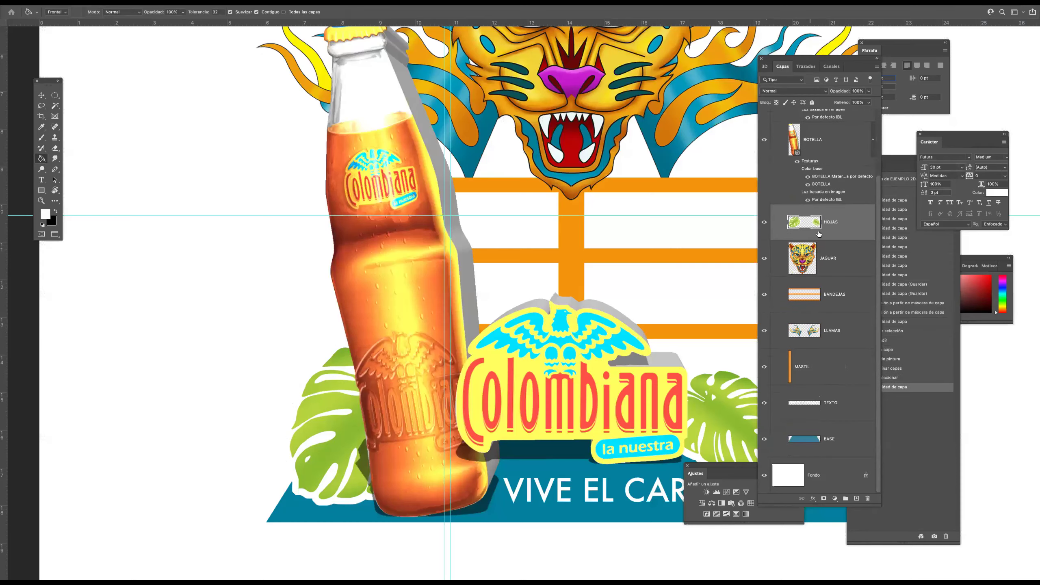
Extrude the white-bordered HOJAS layer into 3D and accept the 3D workspace.
scroll(508, 328, "right", 8)
scroll(508, 327, "down", 2)
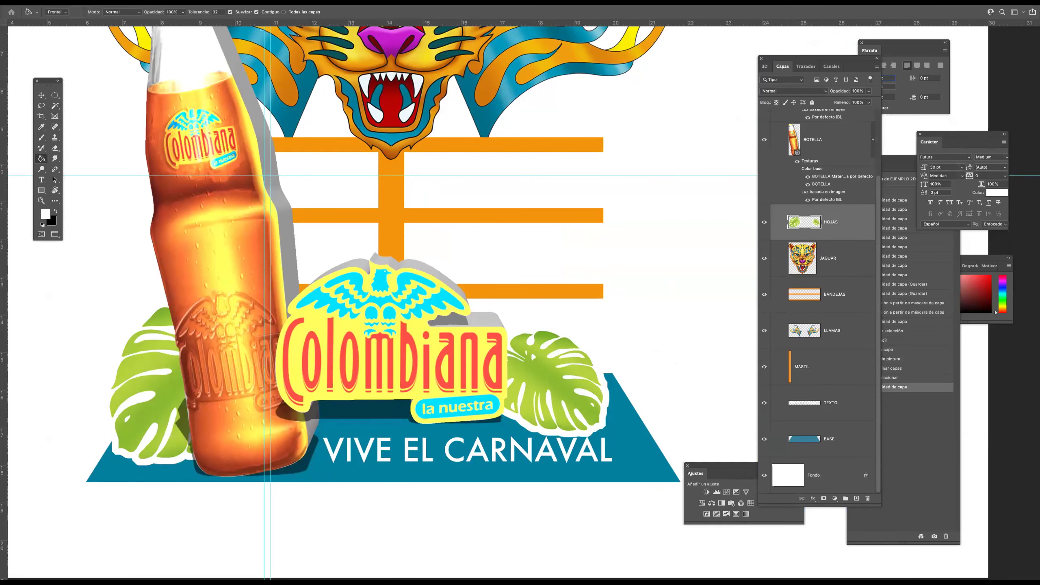
left_click(237, 2)
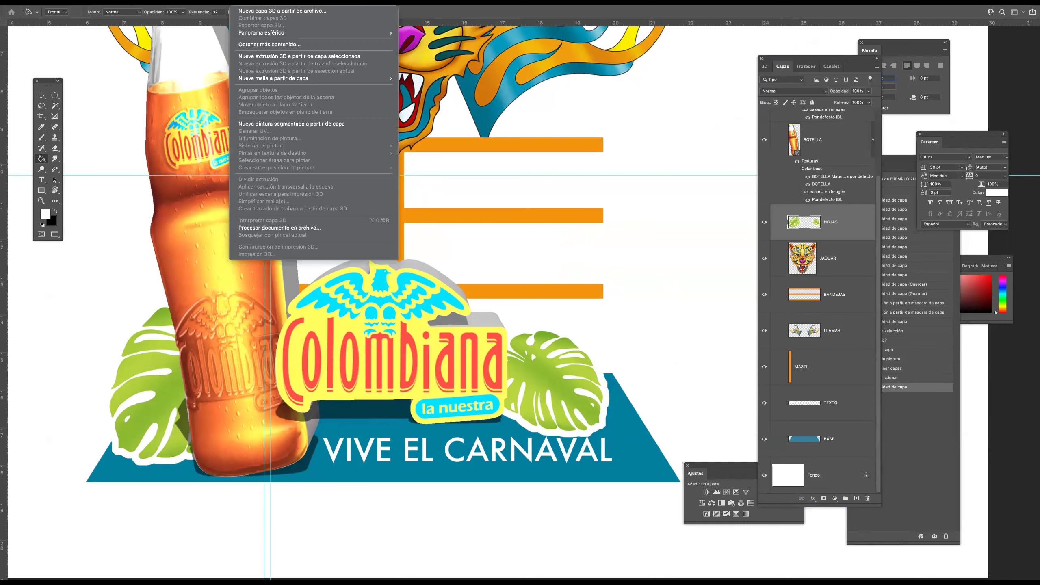
left_click(257, 58)
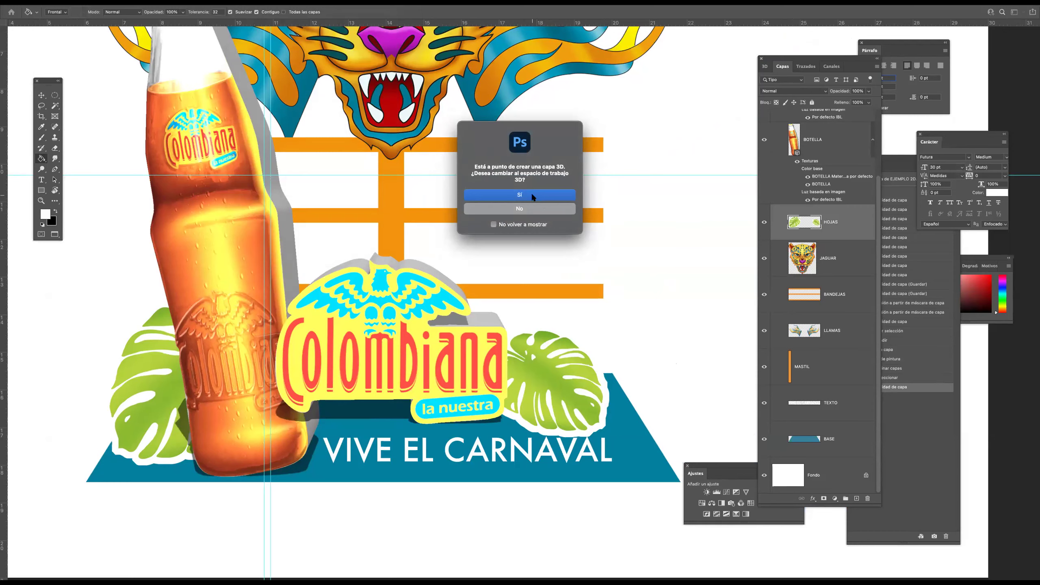
left_click(532, 196)
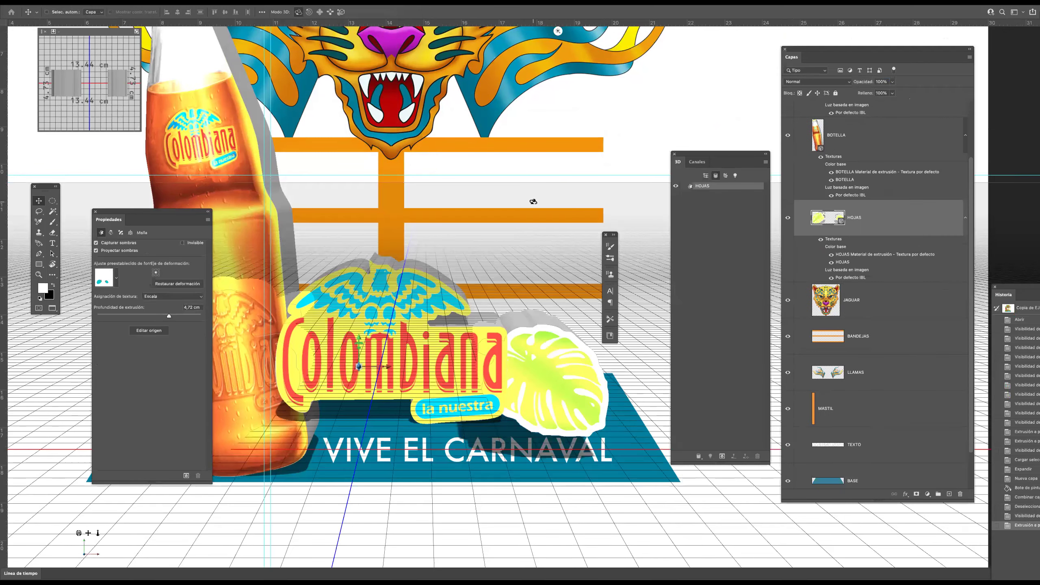
left_click_drag(180, 212, 783, 445)
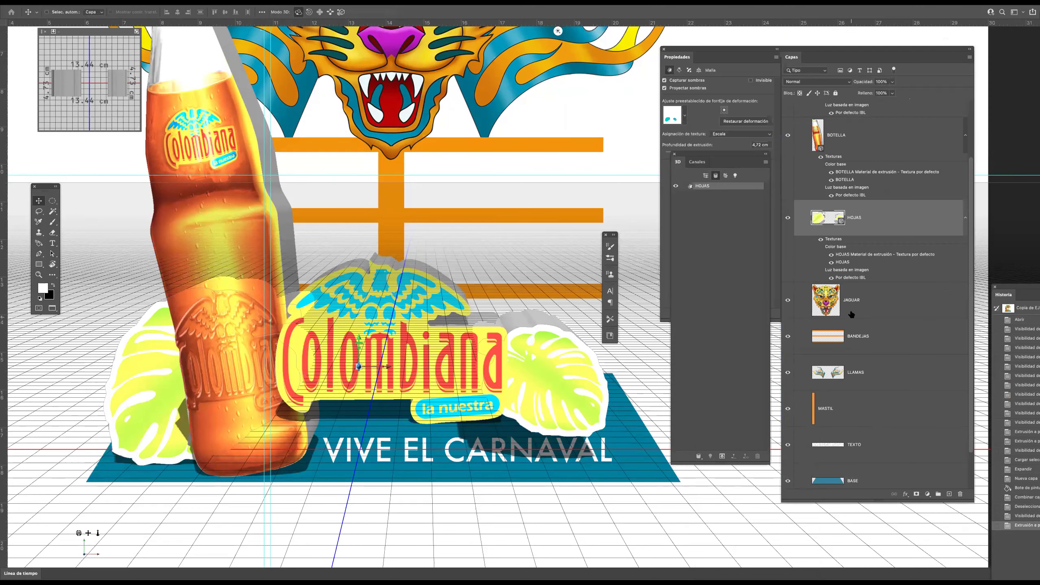
left_click(851, 300)
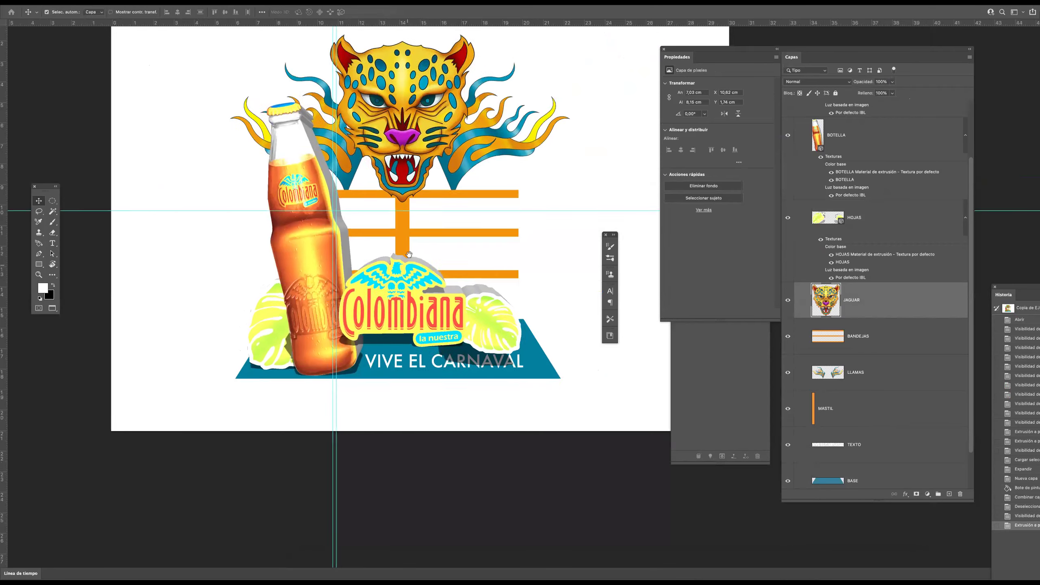
left_click_drag(453, 224, 434, 251)
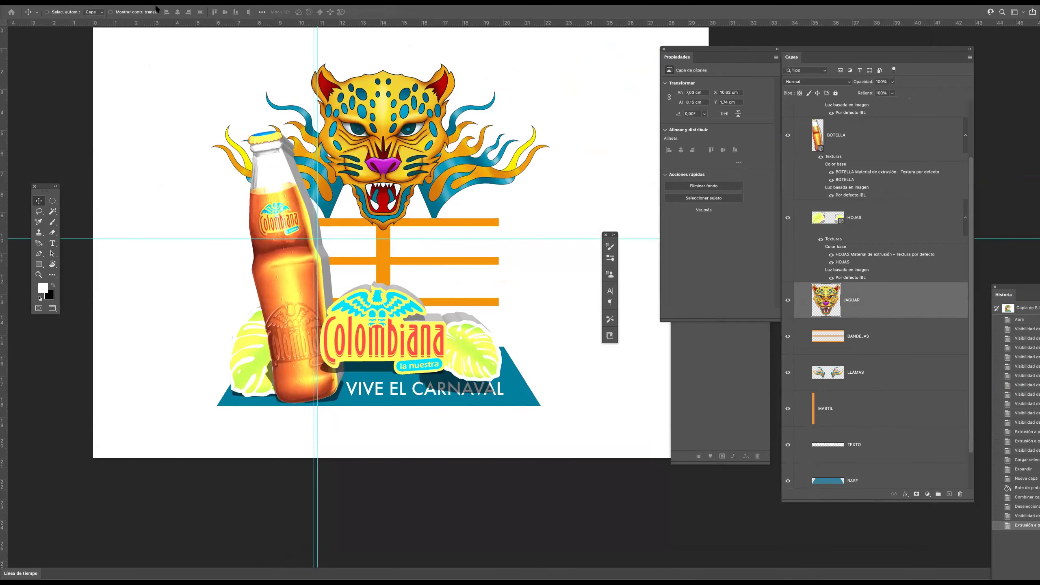
Extrude the JAGUAR, BANDEJAS and MASTIL layers into 3D, one after another.
left_click(236, 1)
left_click(269, 57)
left_click(270, 57)
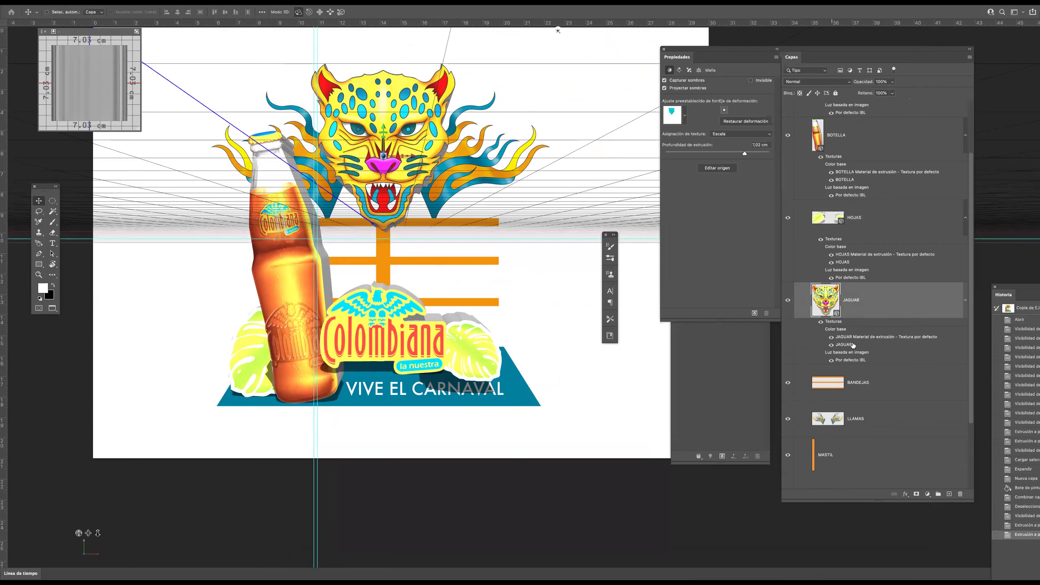
left_click(860, 387)
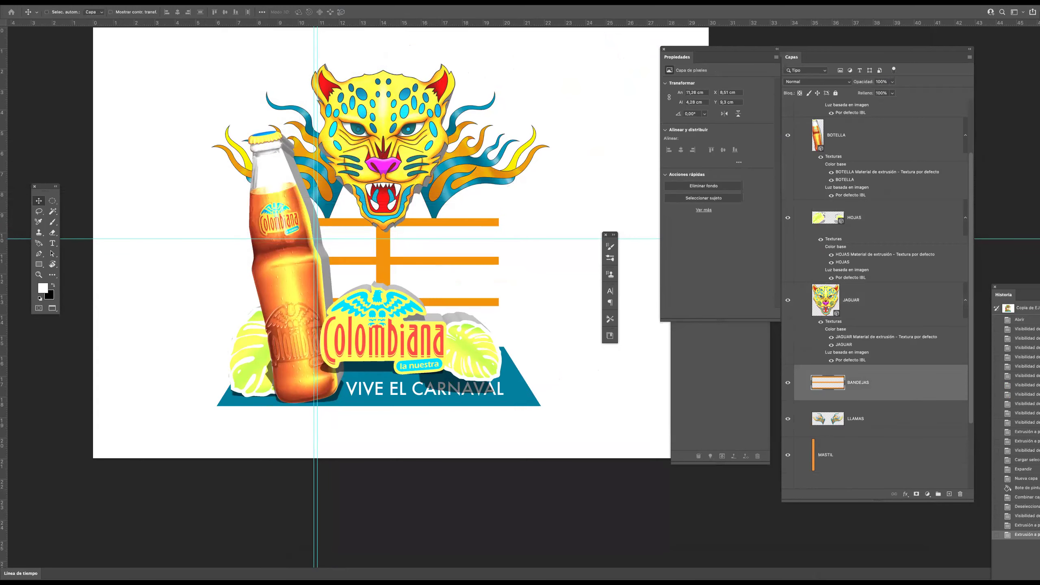
left_click(236, 2)
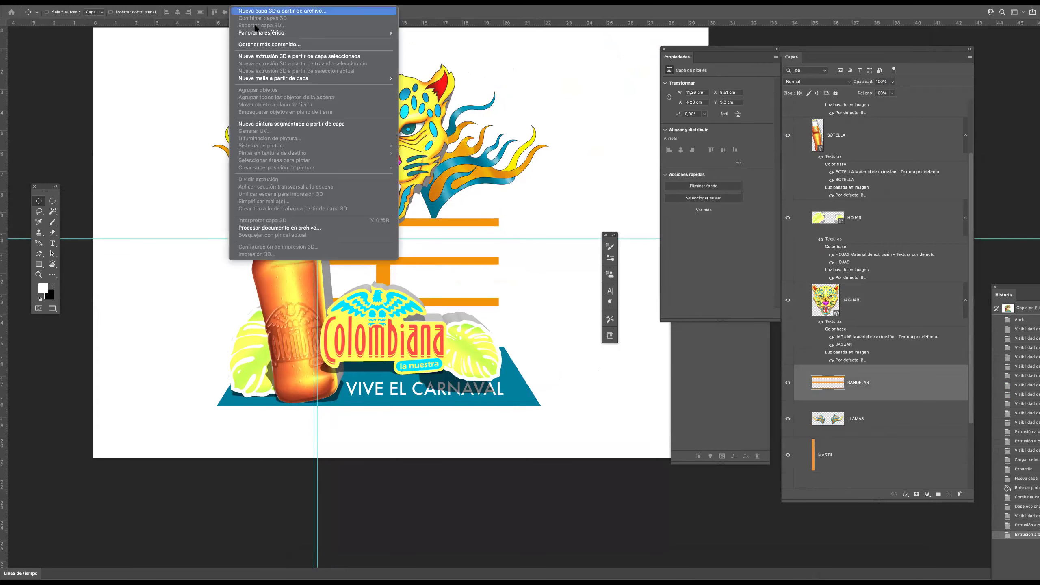
left_click(270, 56)
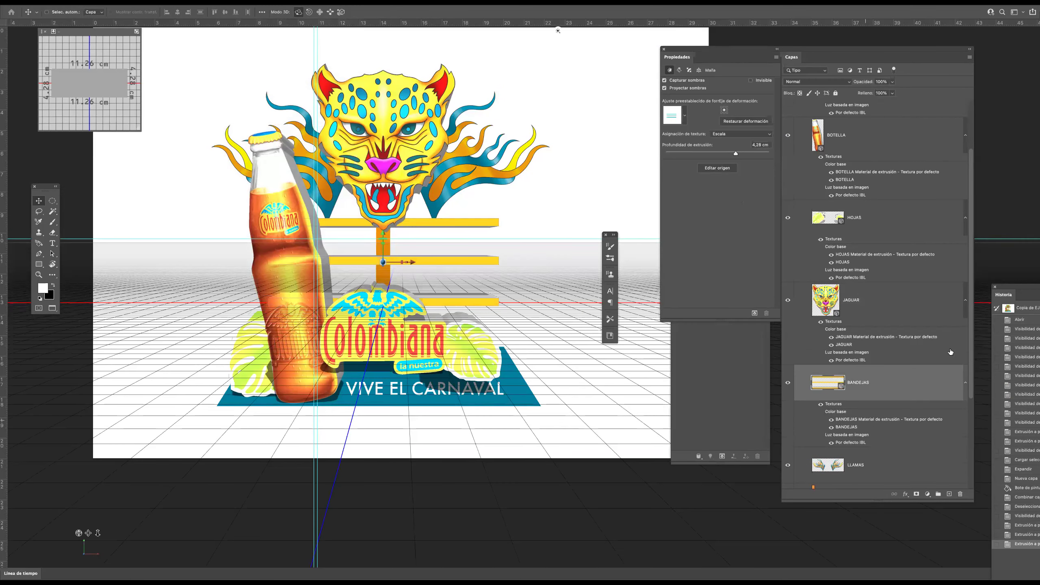
scroll(971, 330, "down", 5)
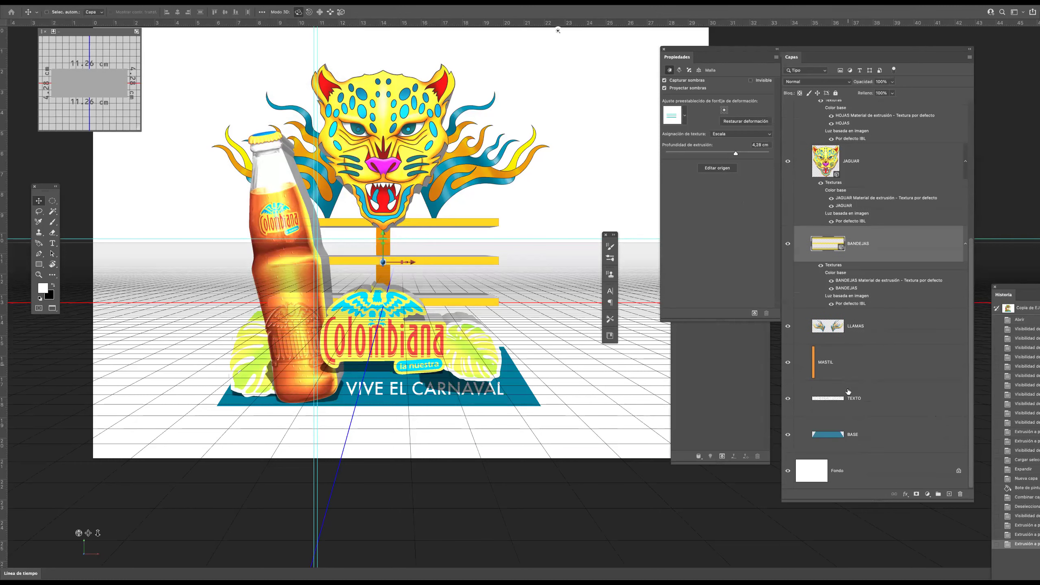
left_click(850, 369)
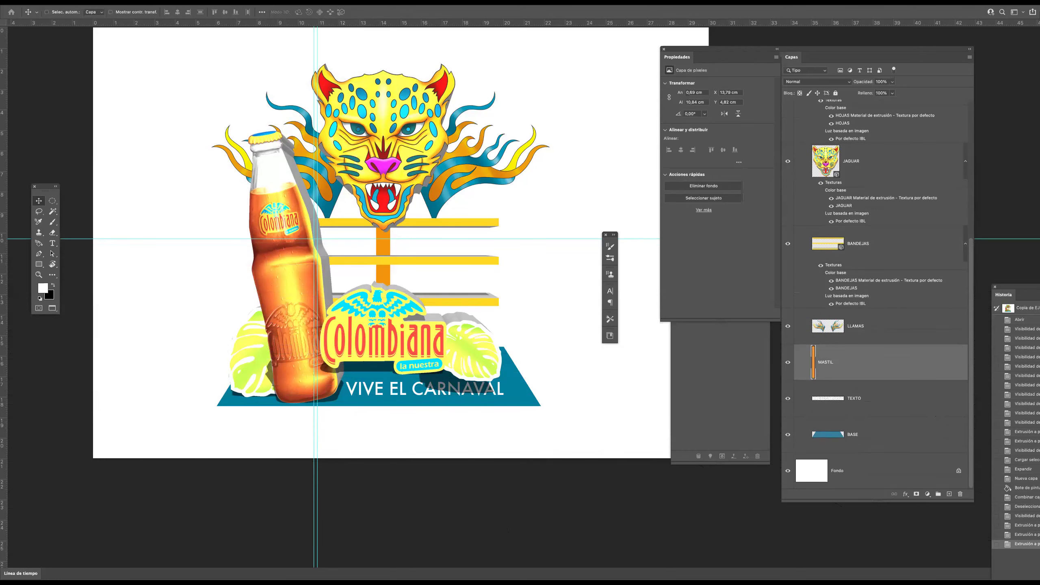
left_click(239, 2)
left_click(266, 57)
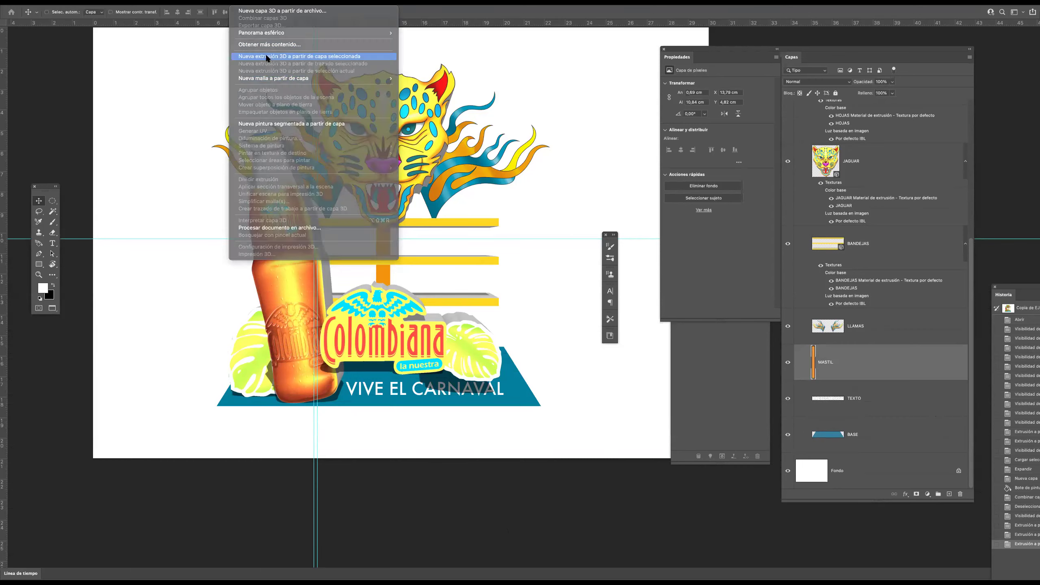
left_click(266, 56)
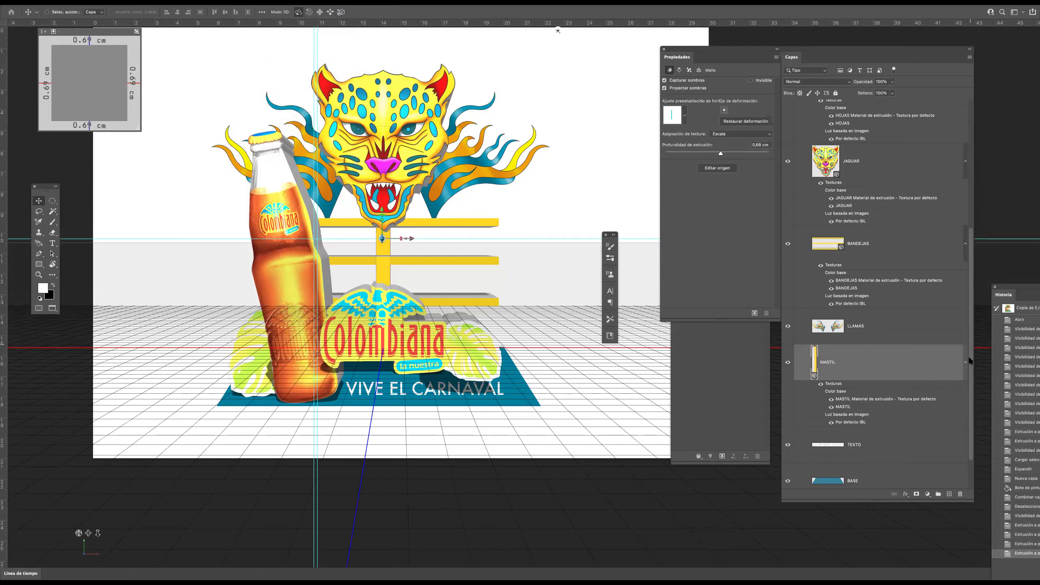
scroll(966, 429, "down", 2)
left_click(861, 404)
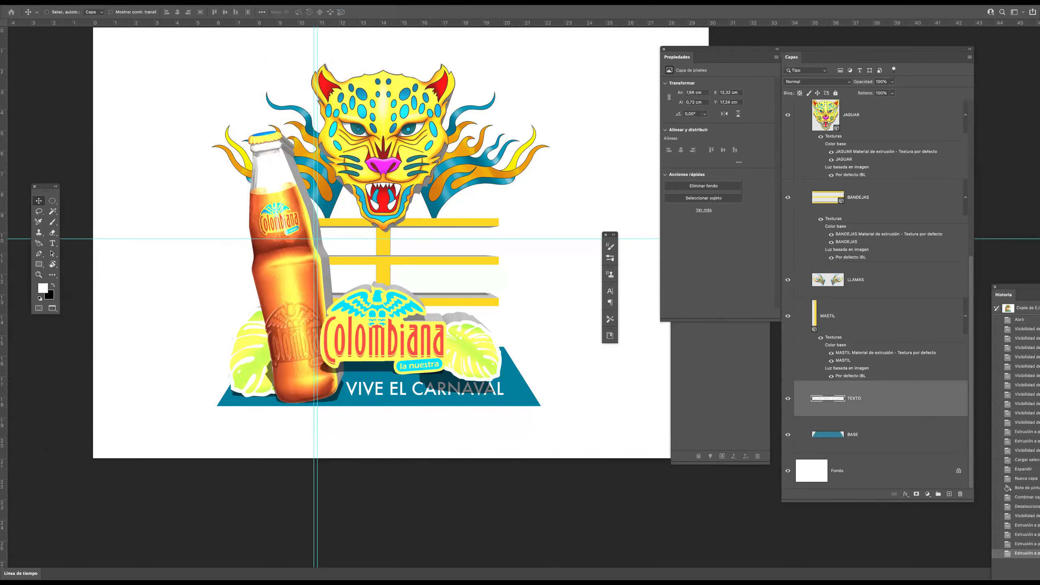
Extrude TEXTO and BASE separately, then undo both extrusions.
left_click(239, 1)
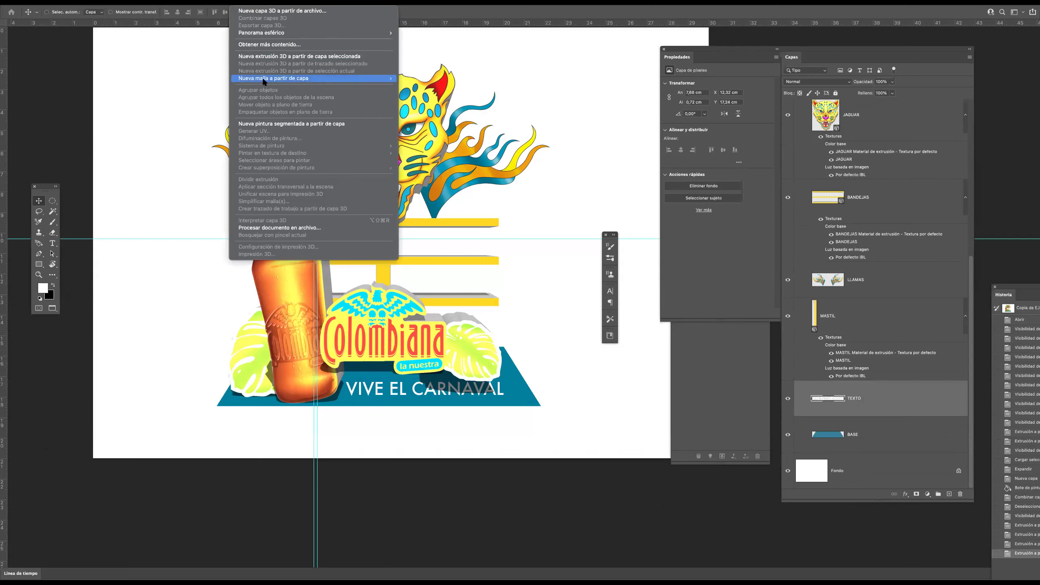
left_click(270, 57)
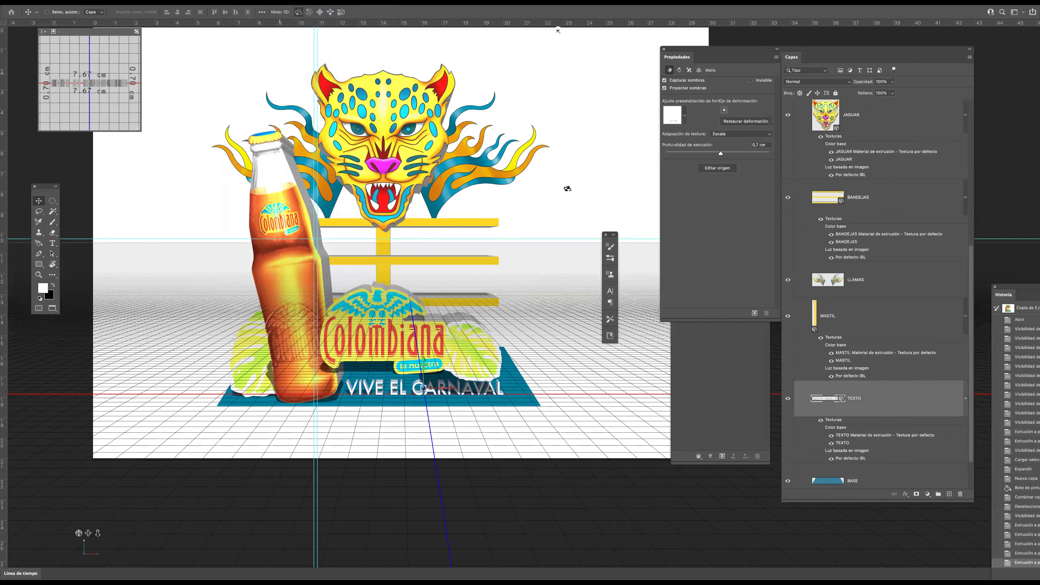
scroll(971, 467, "down", 2)
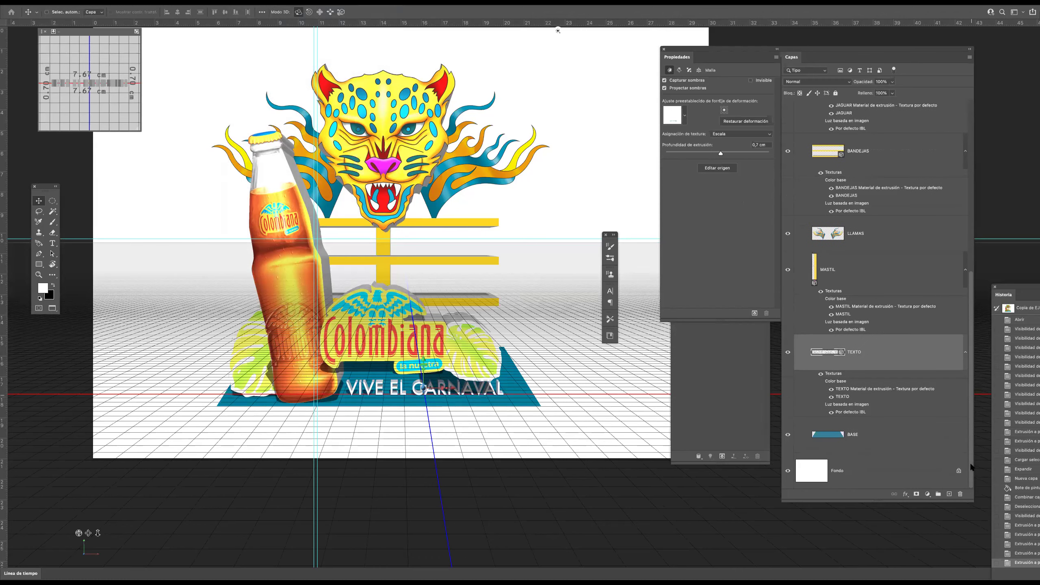
left_click(850, 438)
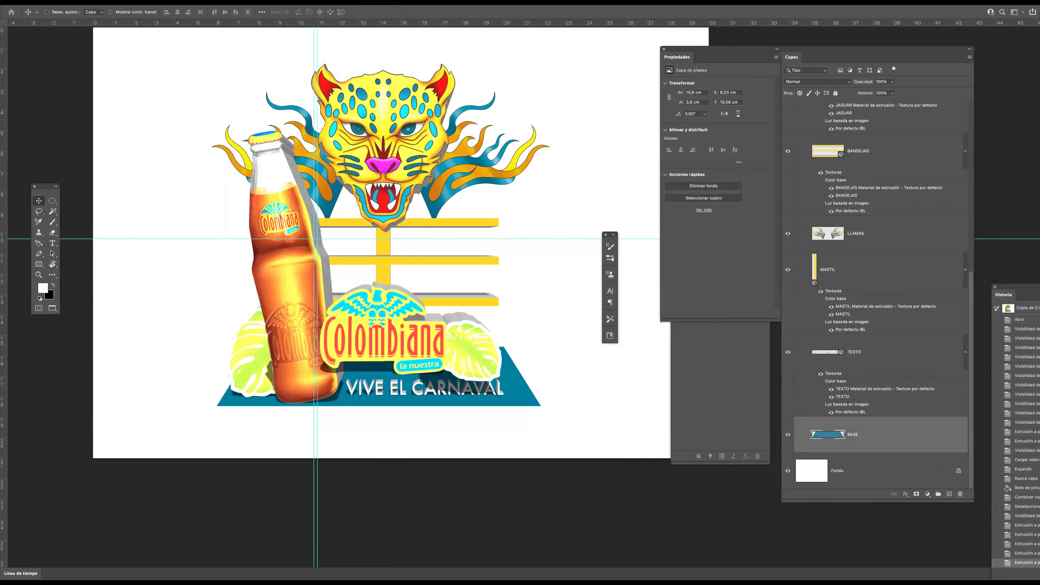
left_click(232, 2)
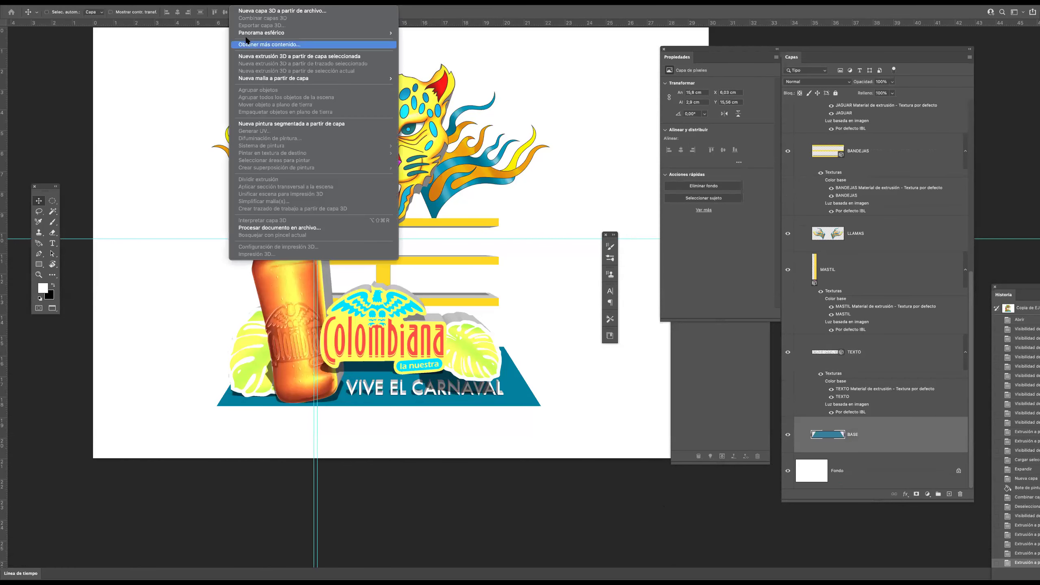
left_click(286, 124)
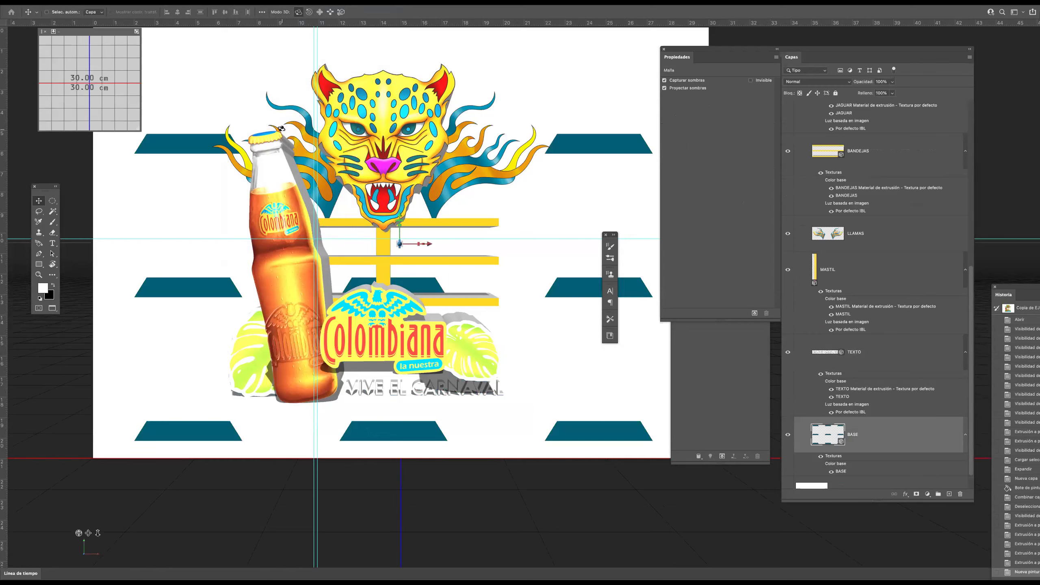
key("ctrl+z")
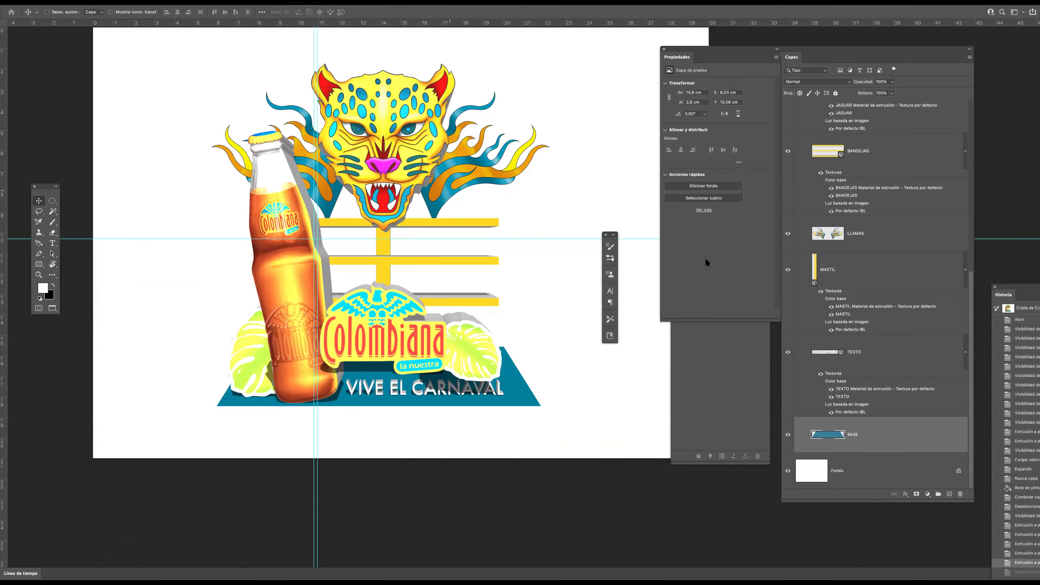
key("ctrl")
key("ctrl+z")
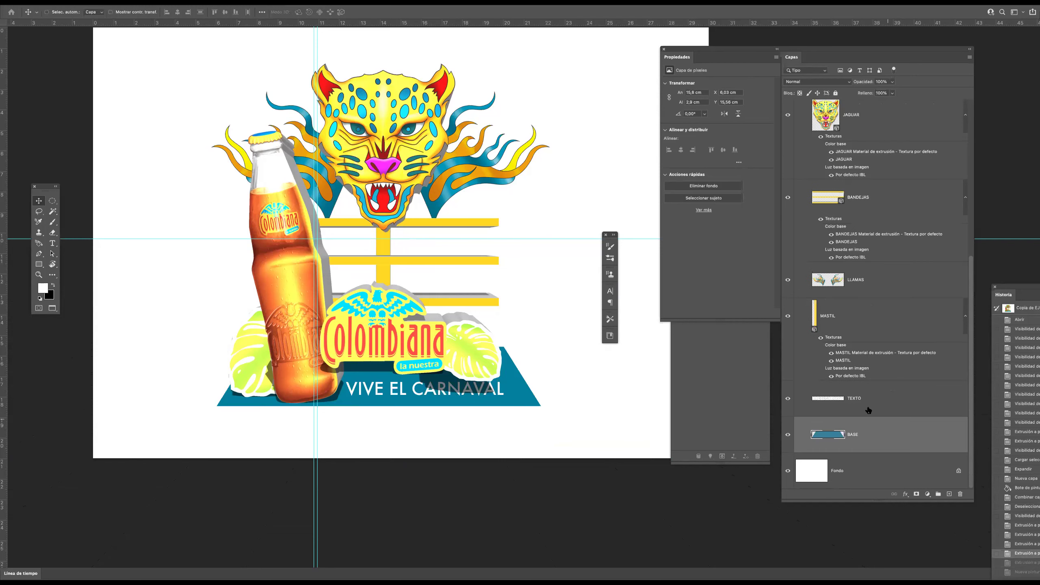
Merge TEXTO with BASE, extrude the combined layer as one 3D object, and collapse the editable group.
left_click(874, 417, "shift")
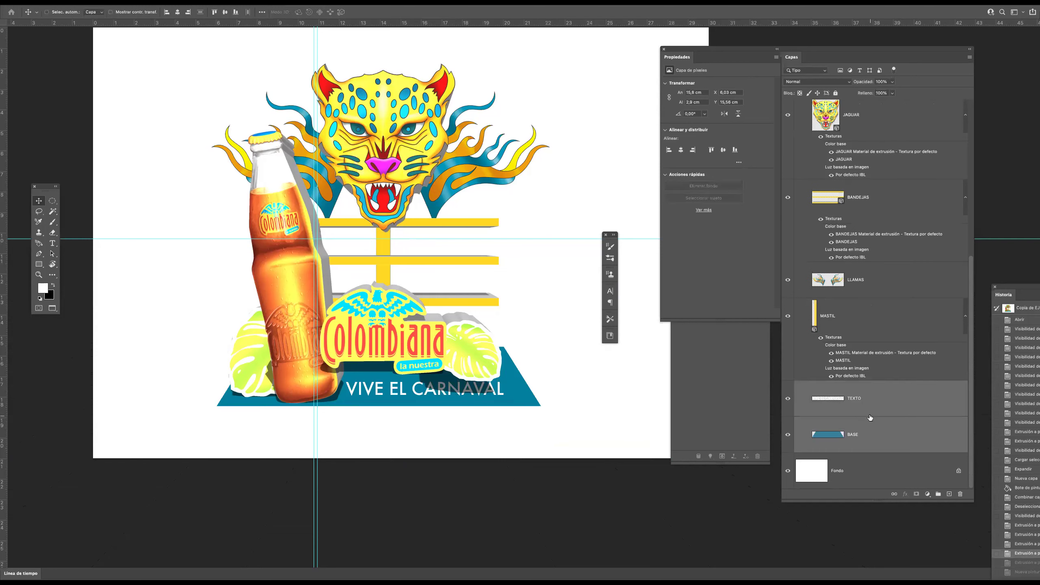
key("ctrl+e")
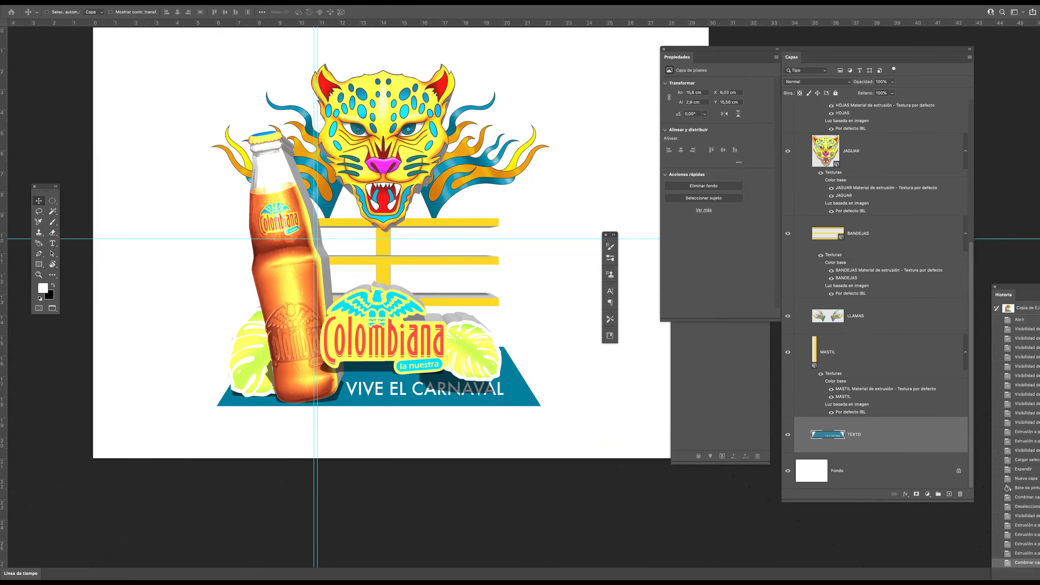
left_click(232, 2)
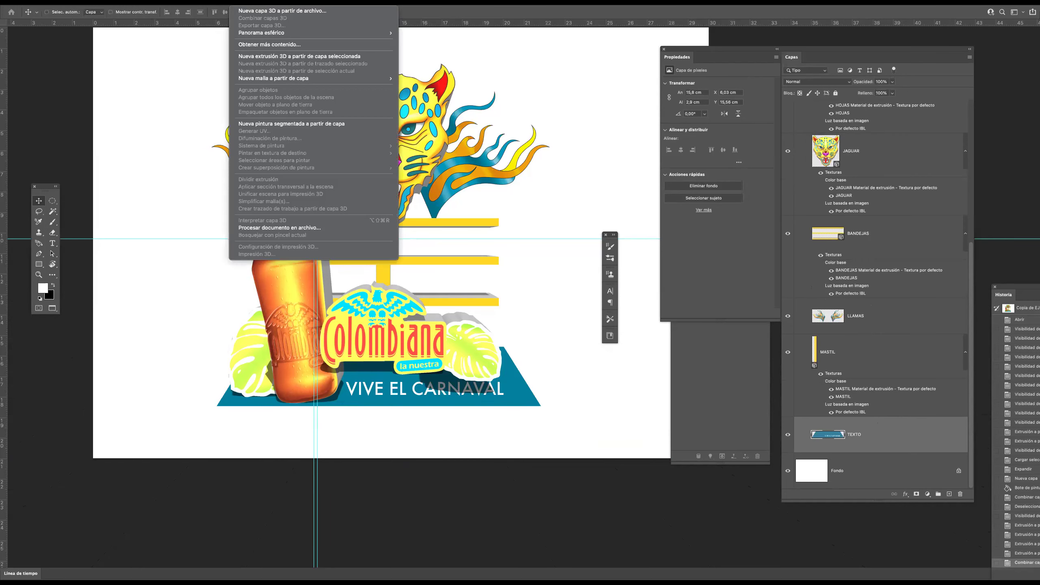
left_click(270, 56)
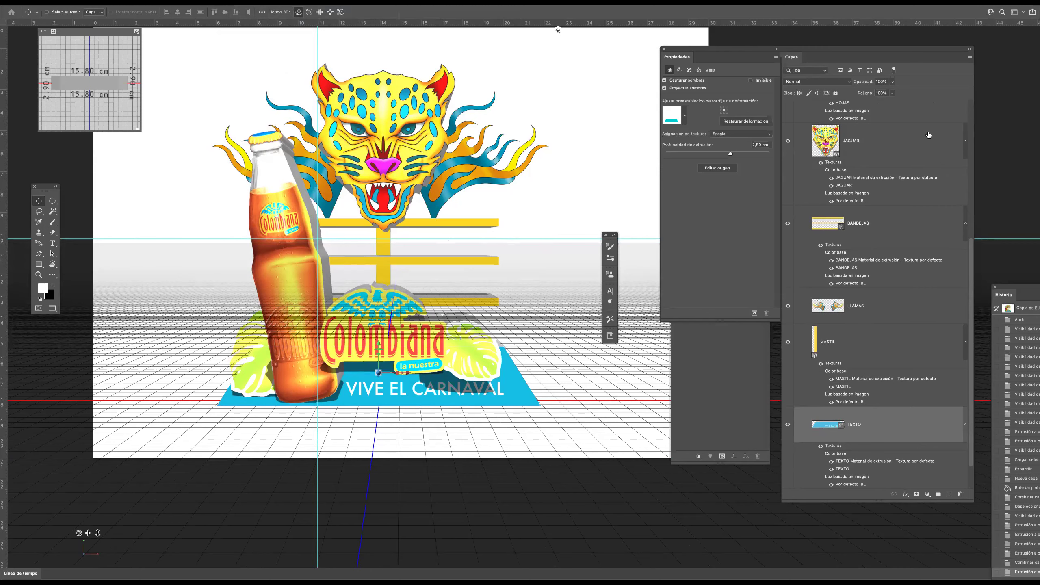
left_click_drag(970, 250, 968, 107)
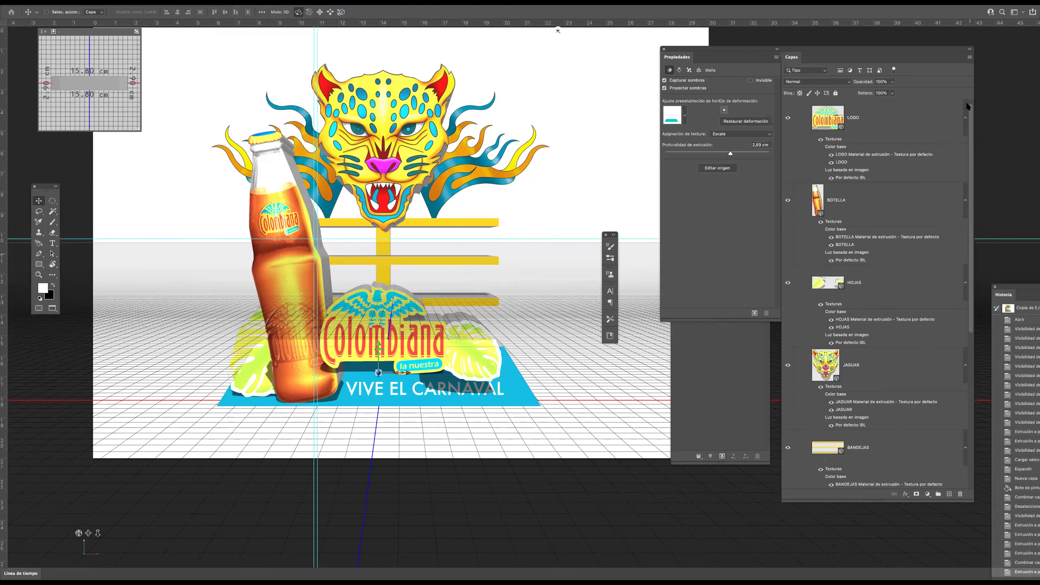
scroll(819, 102, "up", 1)
left_click(797, 105)
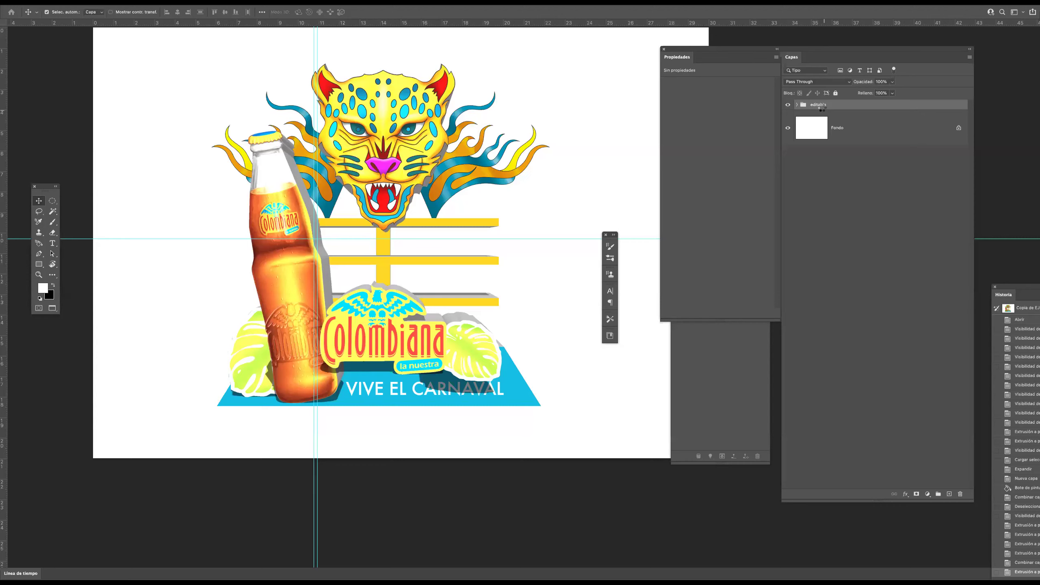
Duplicate the editable group as 'editable copia', hide the original, and expand the copy.
left_click_drag(822, 108, 823, 109)
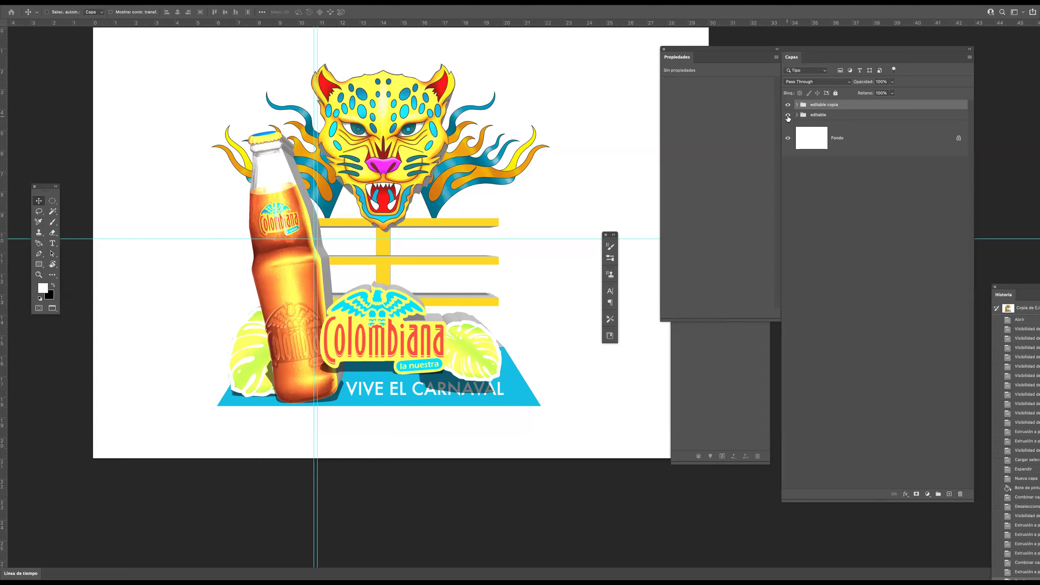
left_click(788, 116)
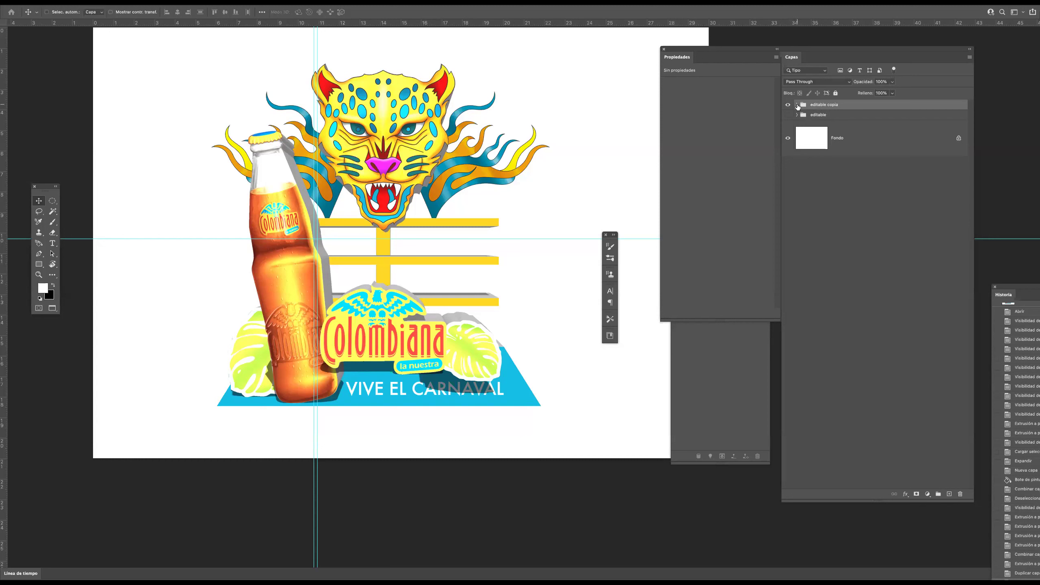
left_click(796, 105)
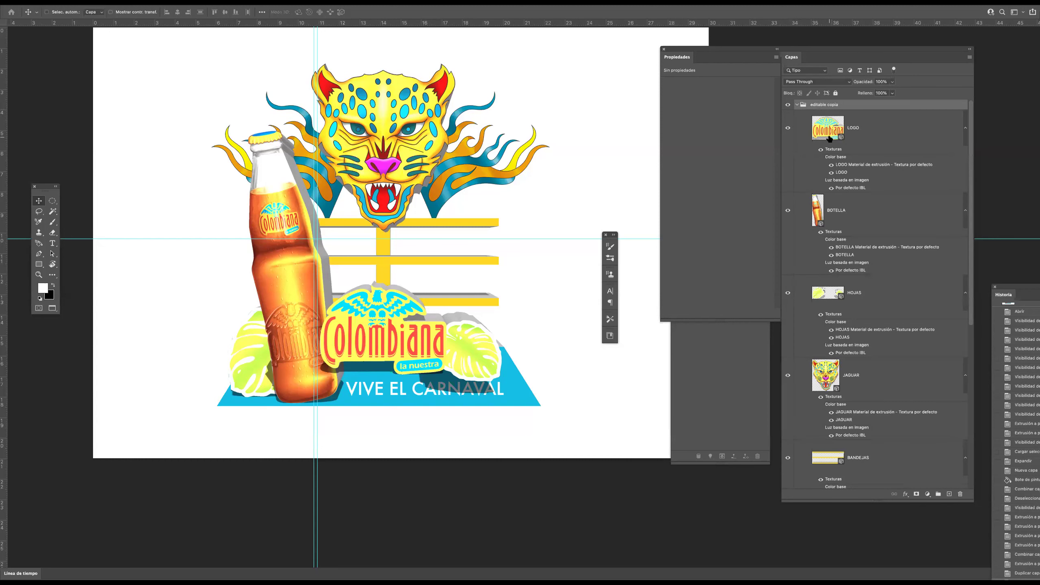
Try merging the LOGO-through-TEXTO layers with Ctrl+E, then undo the merge.
left_click(856, 128)
left_click_drag(970, 158, 968, 337)
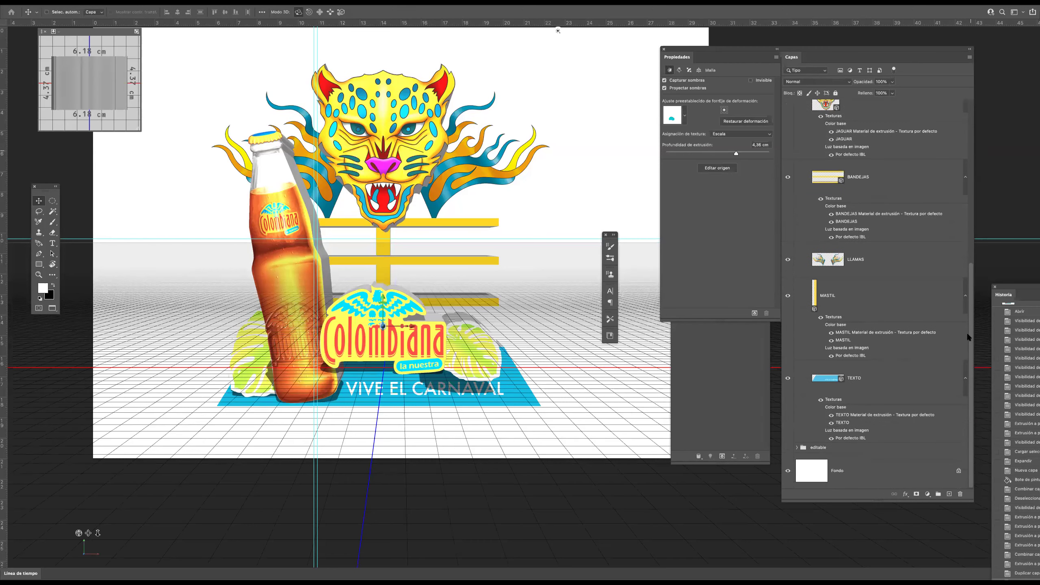
left_click(869, 381, "shift")
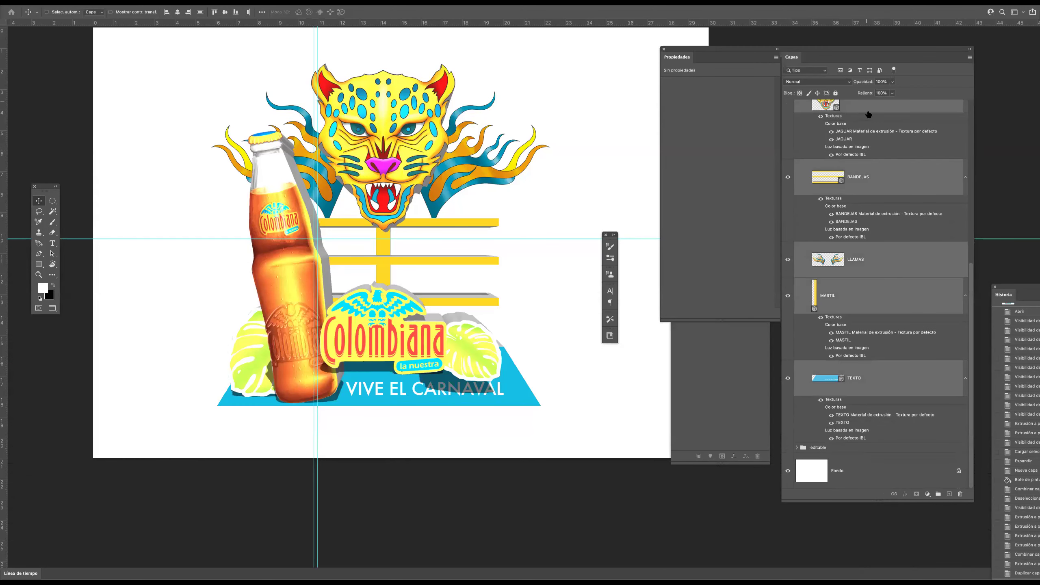
left_click_drag(970, 284, 949, 101)
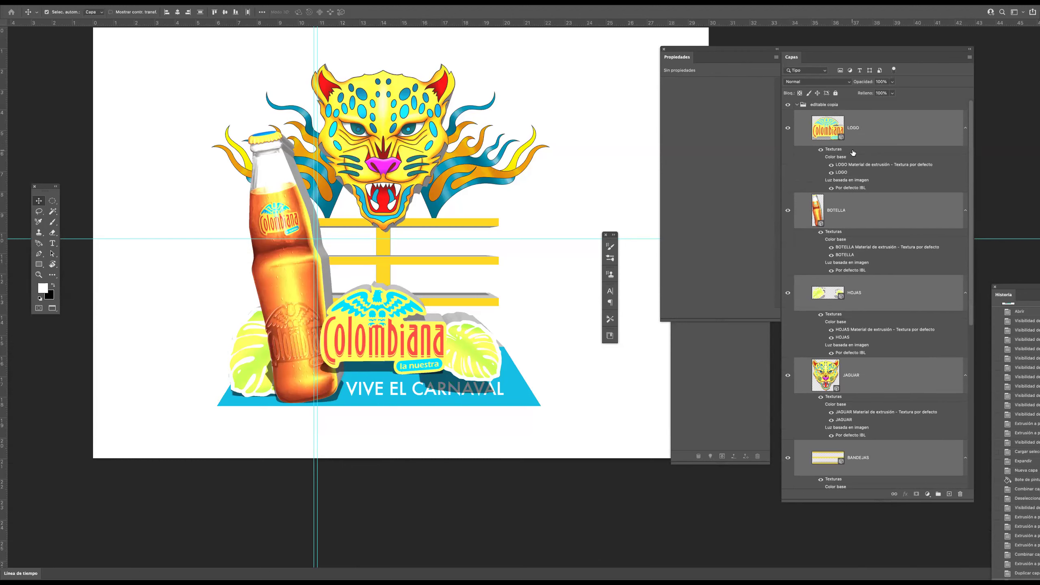
key("super+e")
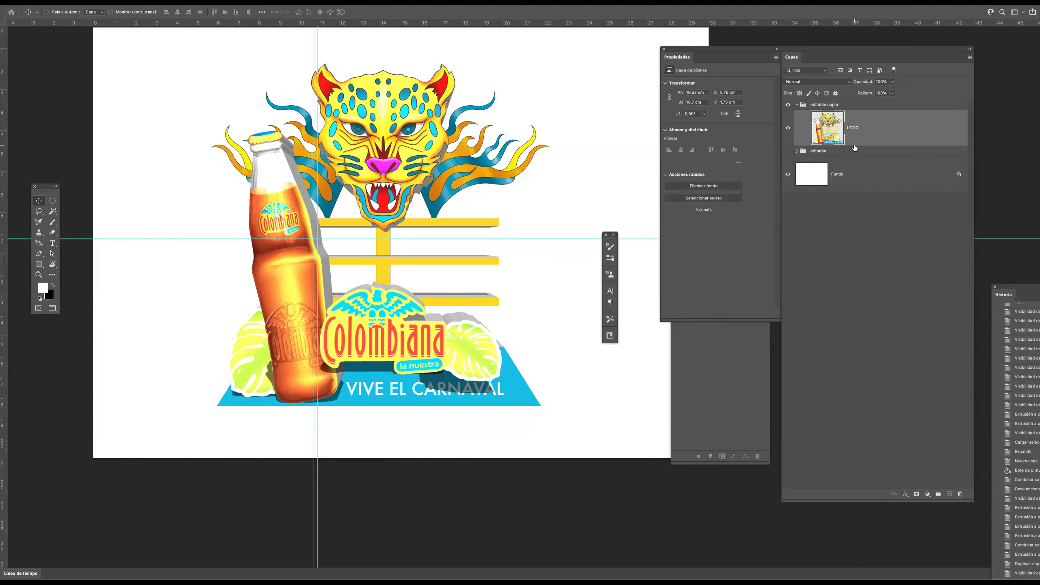
key("super+z")
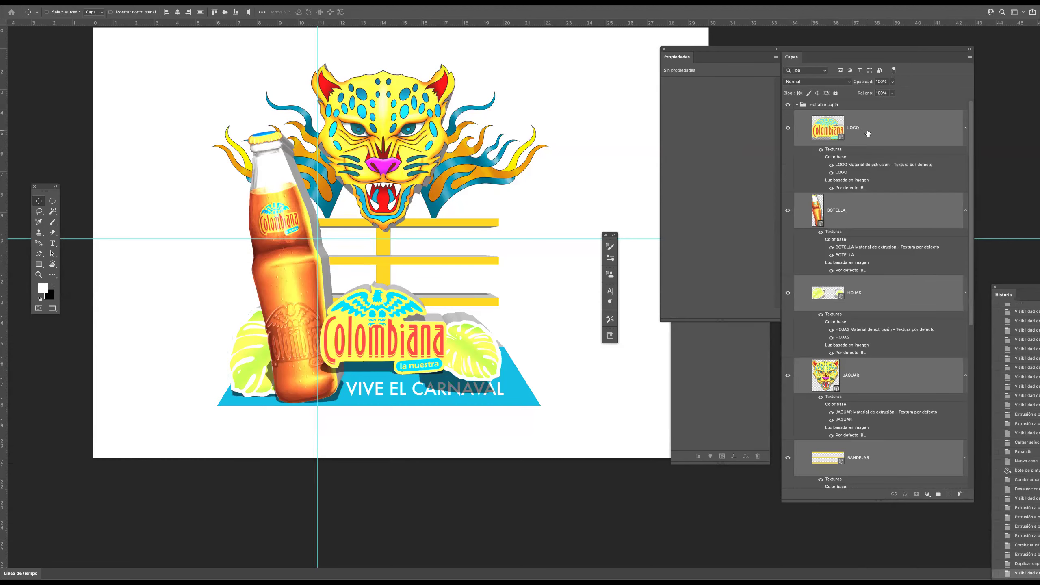
left_click(867, 133)
left_click_drag(971, 145, 981, 323)
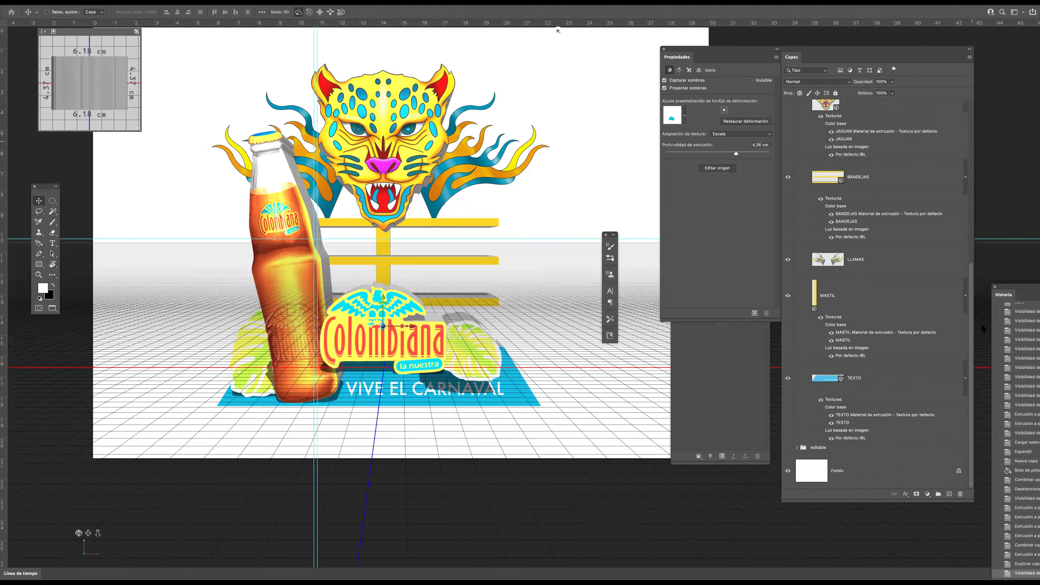
left_click(890, 379, "shift")
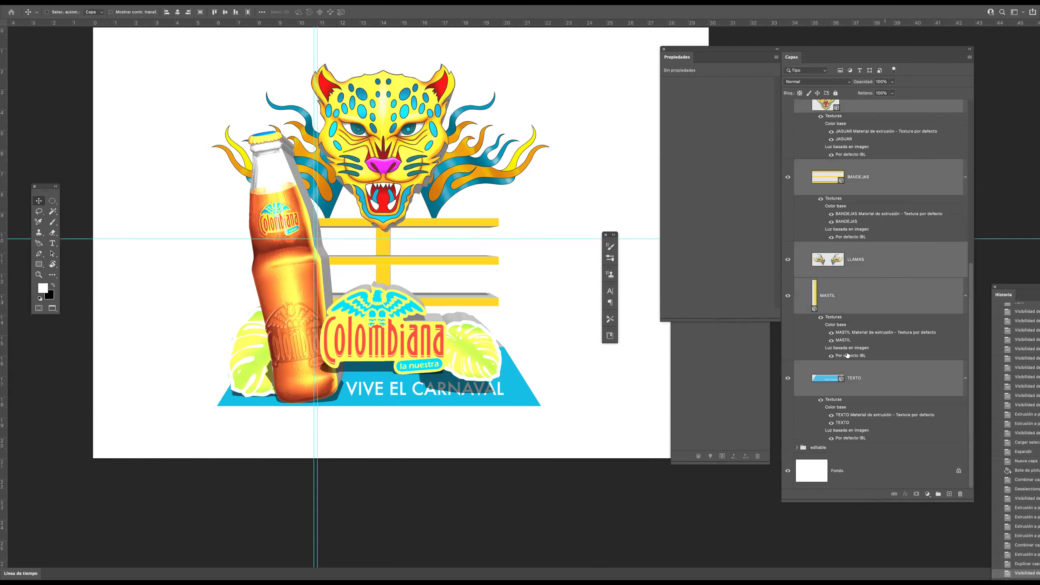
key("super+e")
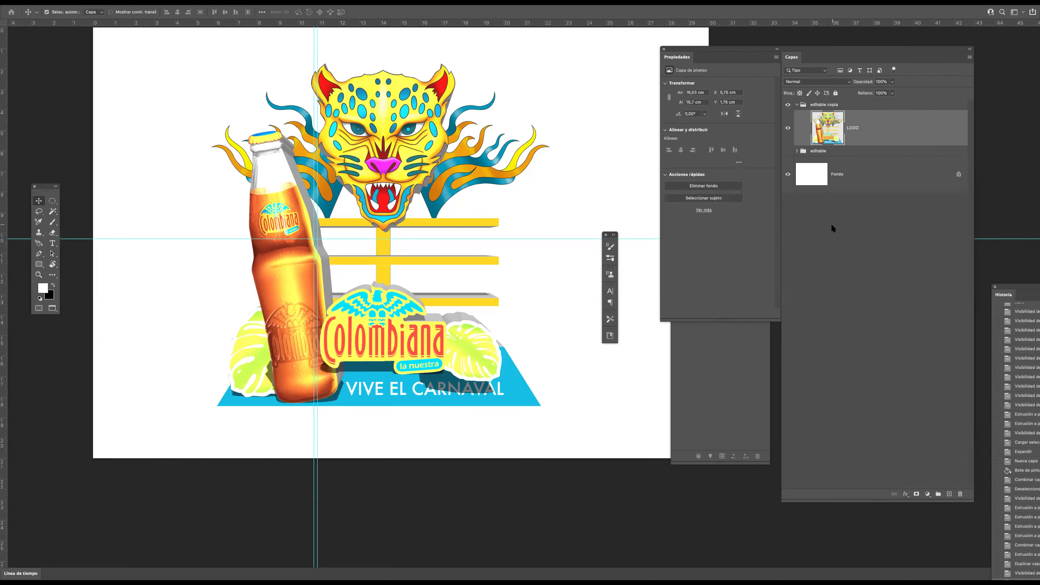
key("ctrl+z")
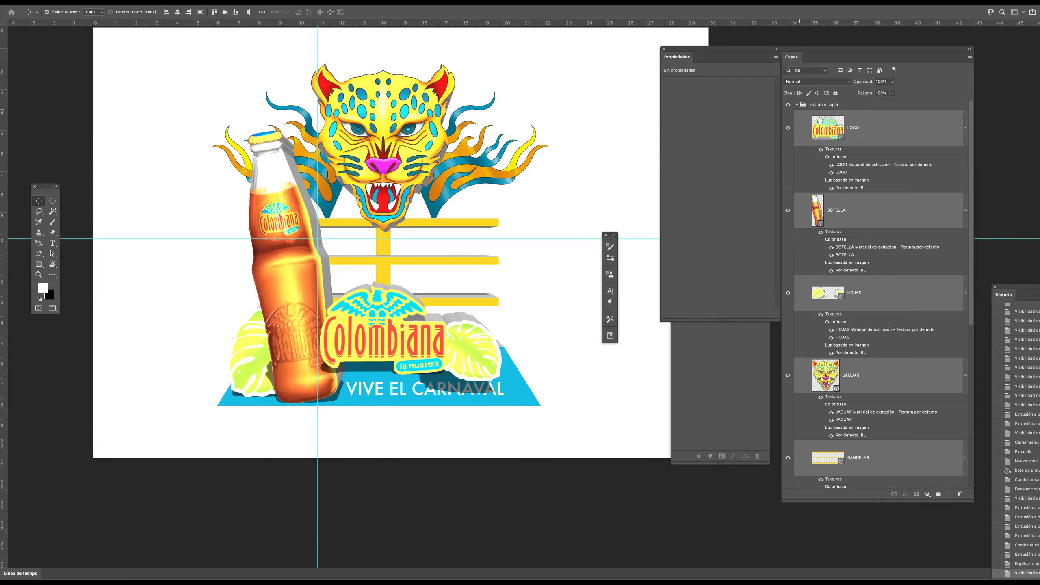
Test merging just the LOGO and BOTELLA layers, then undo it.
right_click(869, 132)
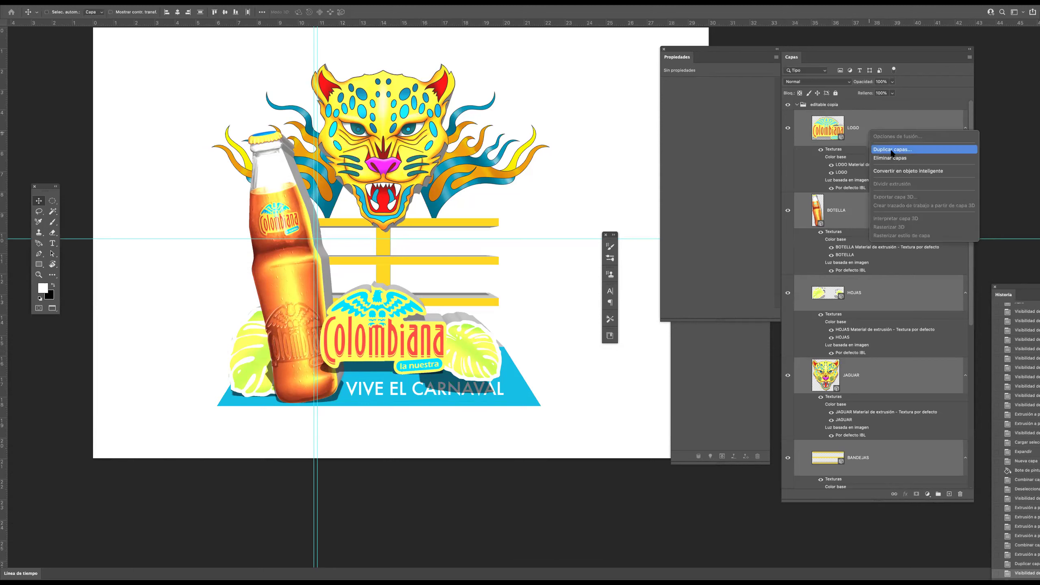
left_click(904, 114)
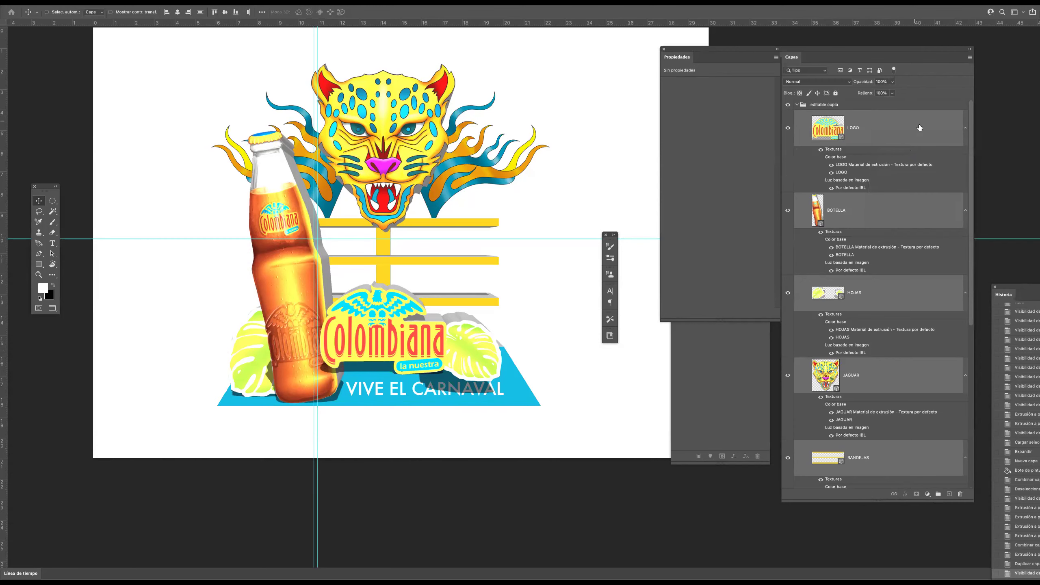
left_click(880, 132)
left_click(886, 211, "super")
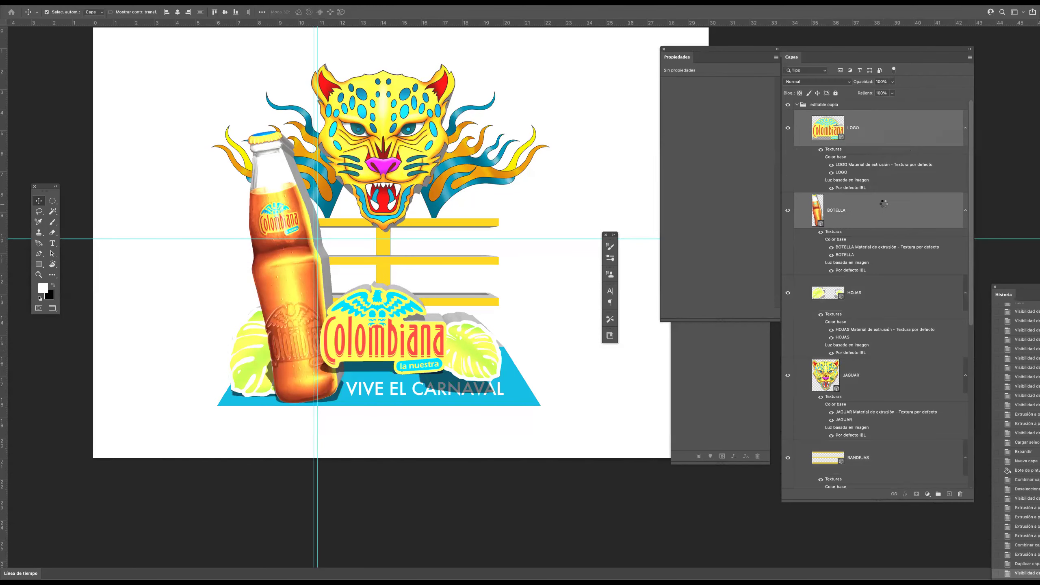
key("super+e")
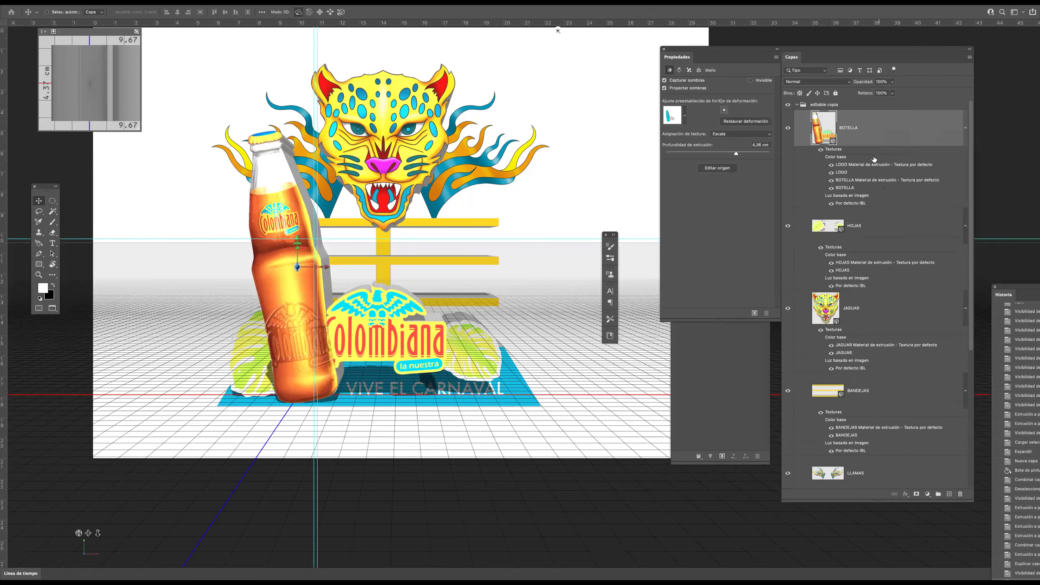
key("ctrl+z")
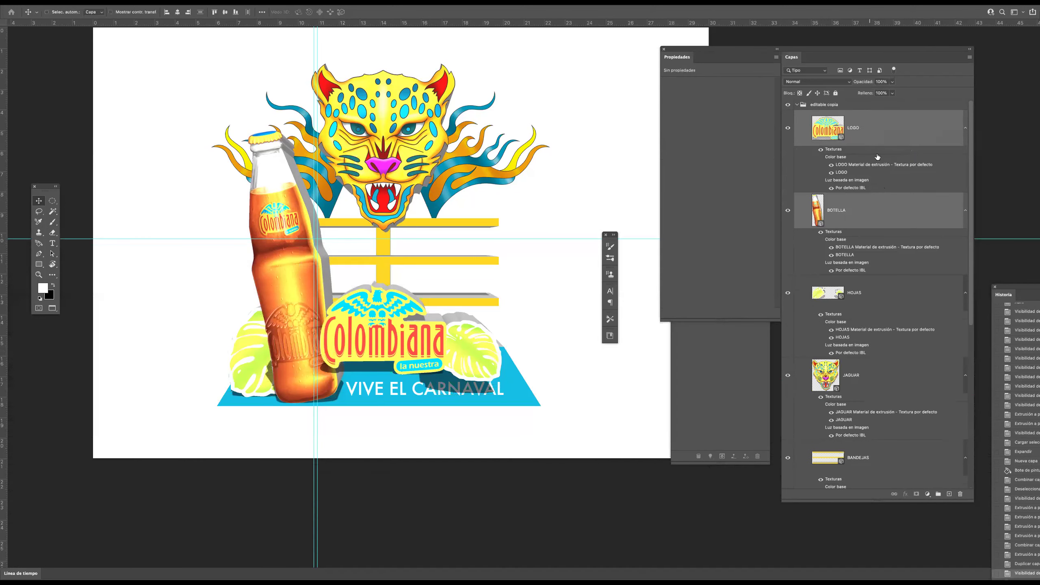
Scroll down the Layers panel and select the LLAMAS flames layer.
scroll(974, 272, "down", 4)
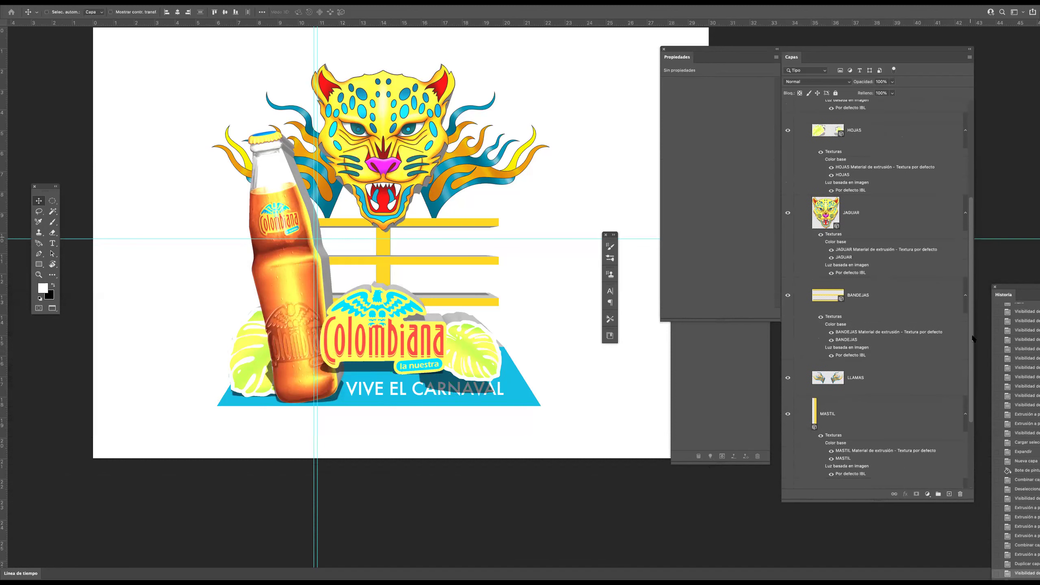
left_click_drag(973, 346, 970, 376)
scroll(901, 324, "down", 1)
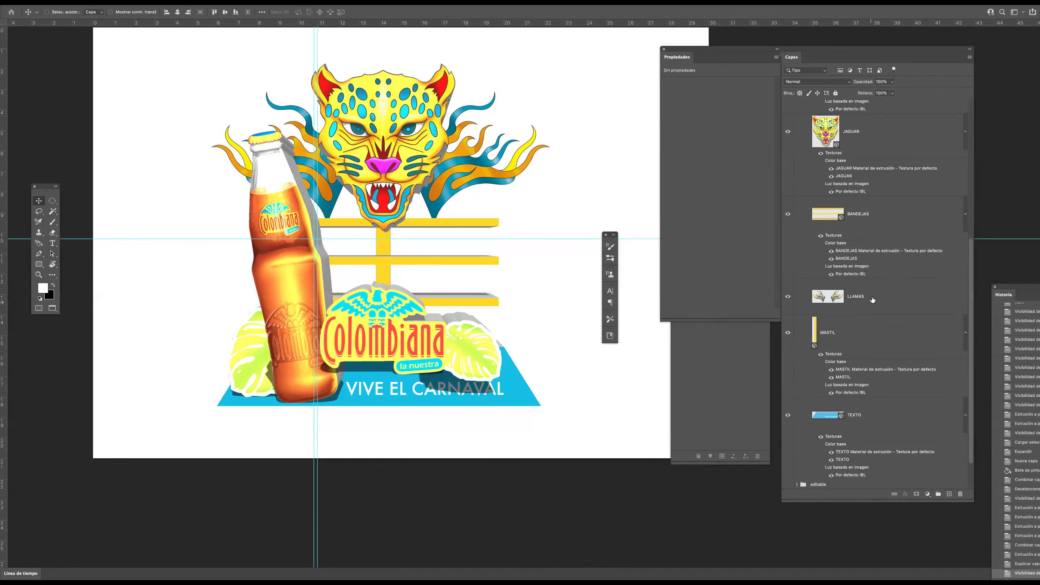
left_click(864, 298)
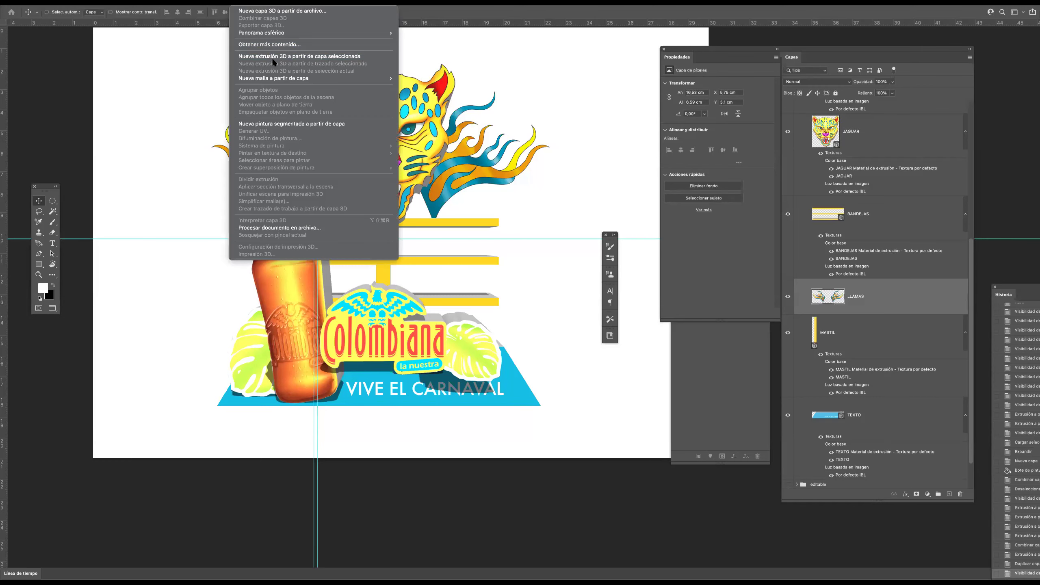
Extrude the LLAMAS flames into 3D and select all 3D layers from LOGO to TEXTO.
left_click(274, 57)
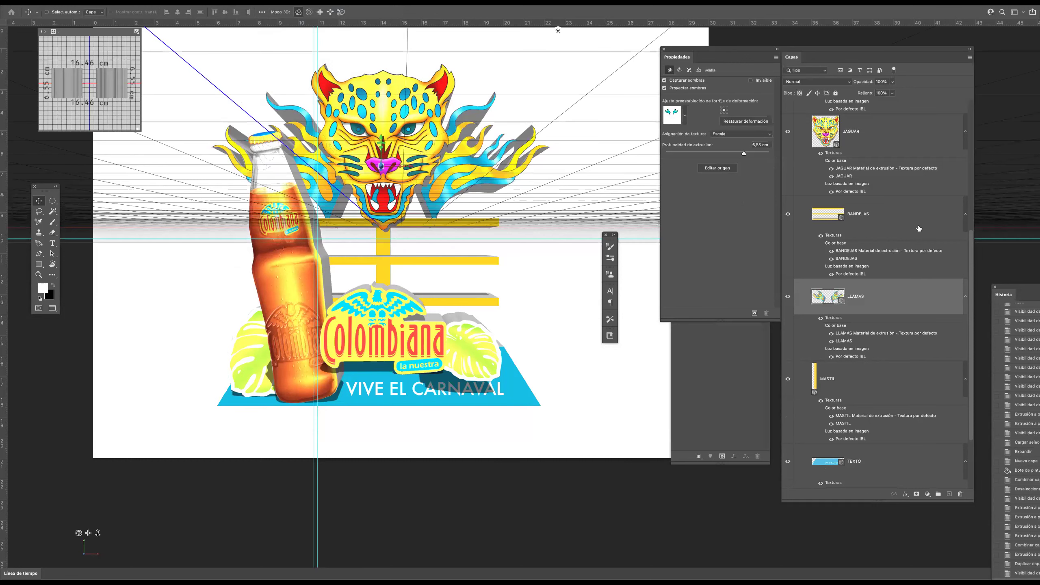
left_click_drag(971, 254, 966, 135)
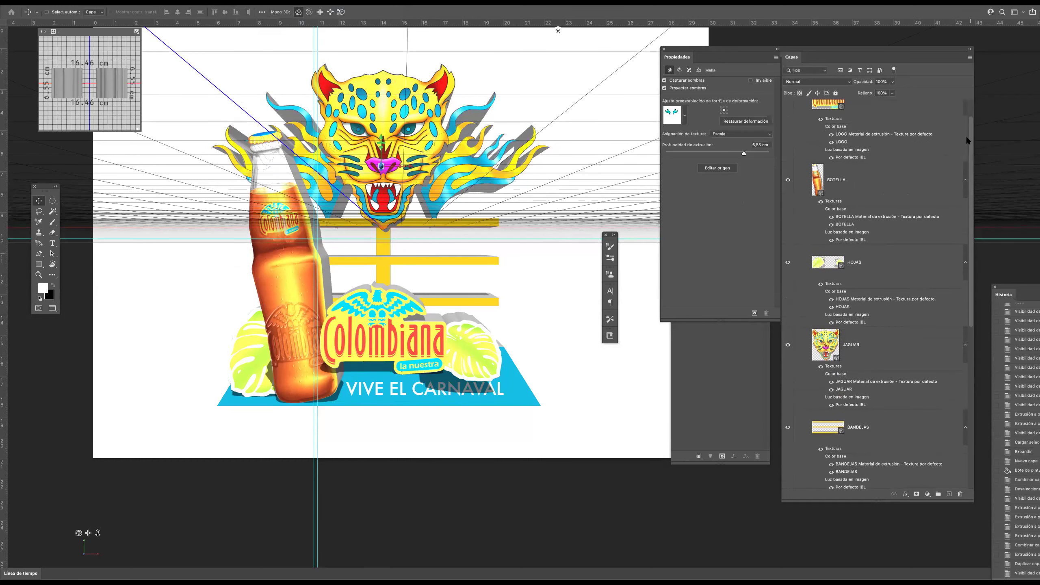
left_click(966, 139)
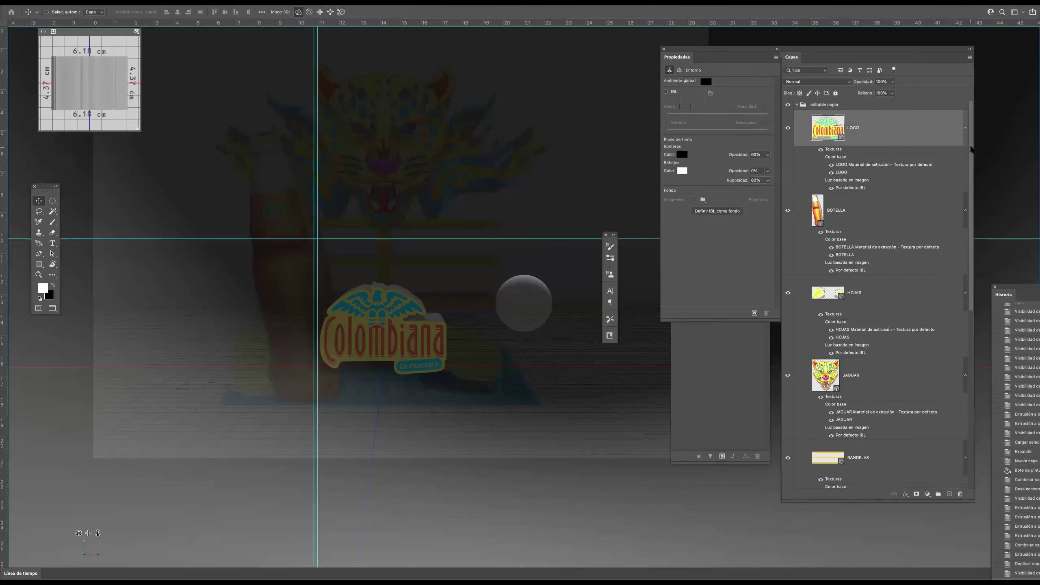
left_click_drag(971, 149, 969, 338)
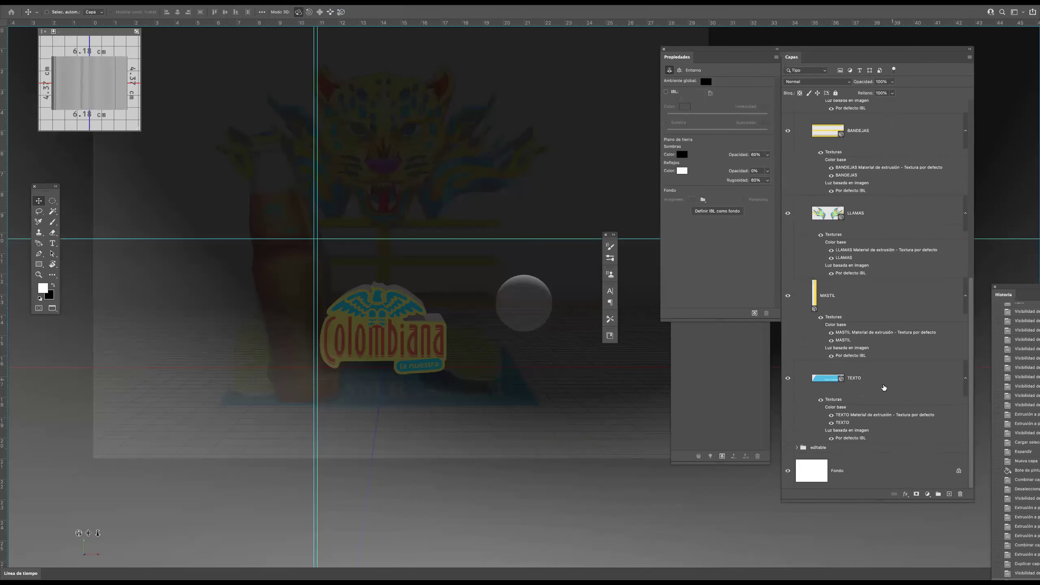
left_click(878, 385, "shift")
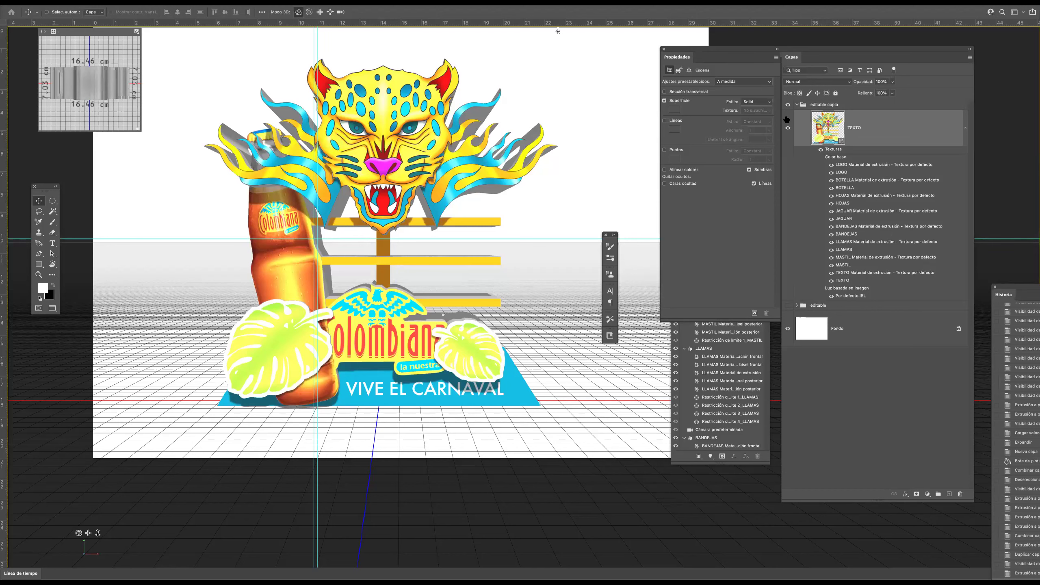
Rearrange the panels, placing an enlarged 3D scene list beside the canvas.
left_click_drag(831, 53, 864, 53)
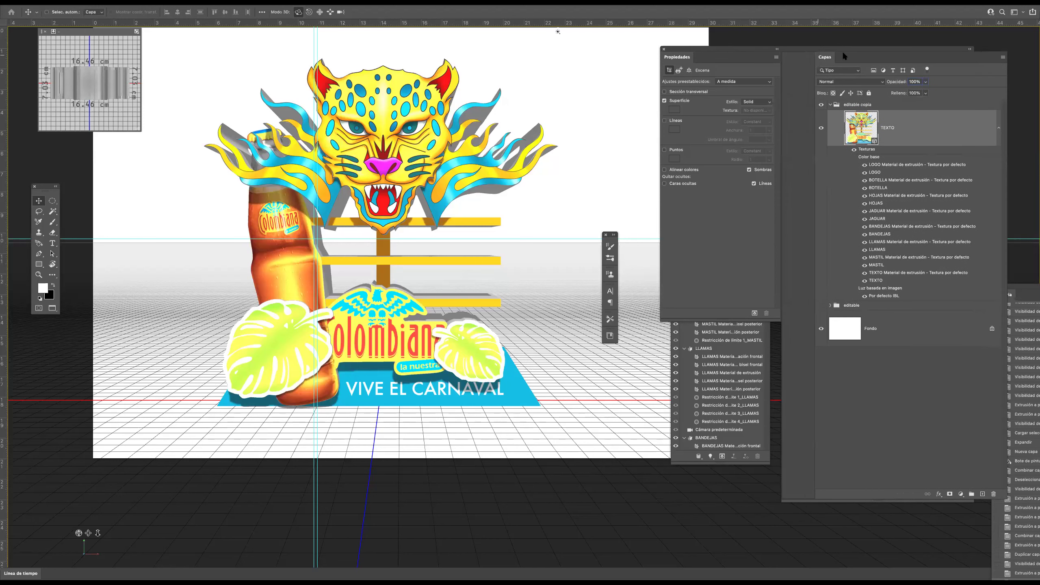
left_click_drag(731, 51, 817, 137)
left_click_drag(713, 154, 127, 201)
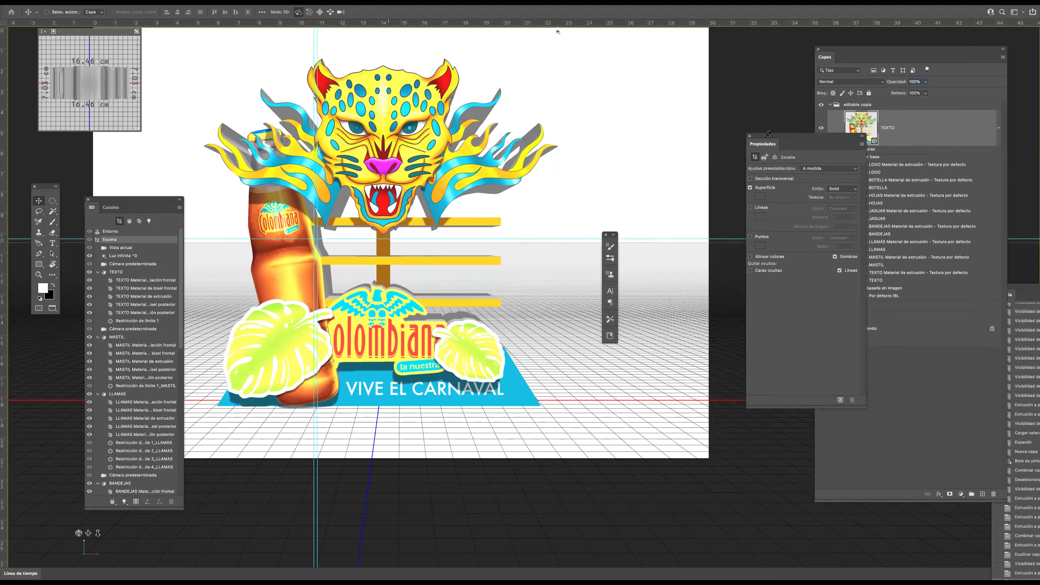
left_click_drag(773, 138, 693, 107)
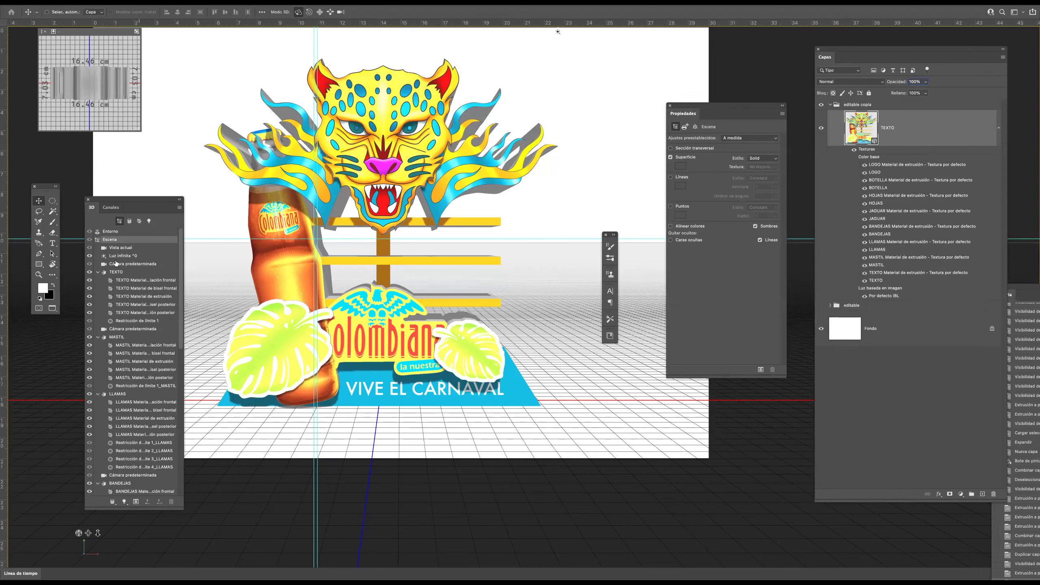
left_click_drag(128, 197, 133, 133)
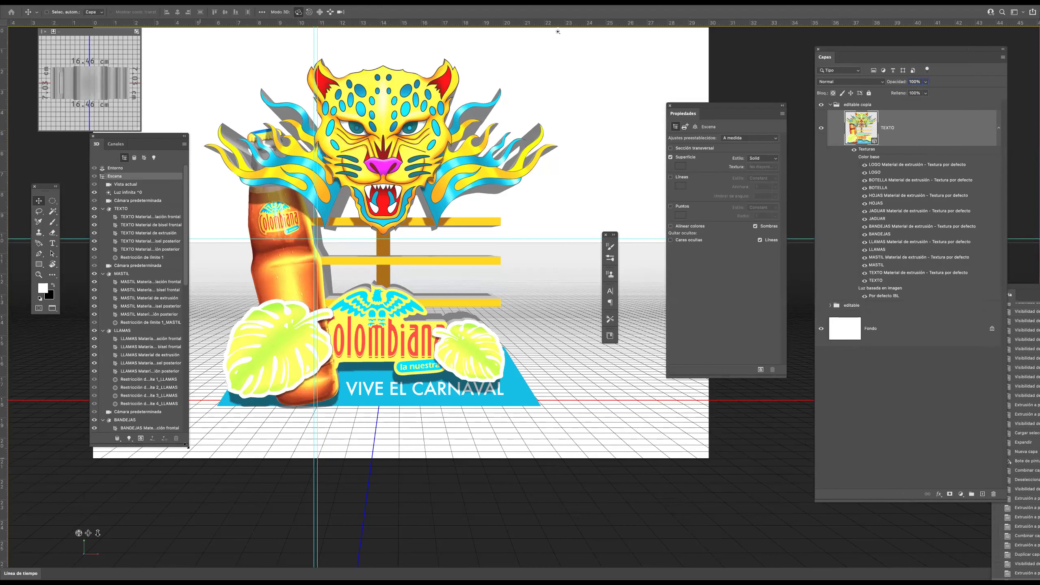
left_click_drag(185, 448, 240, 559)
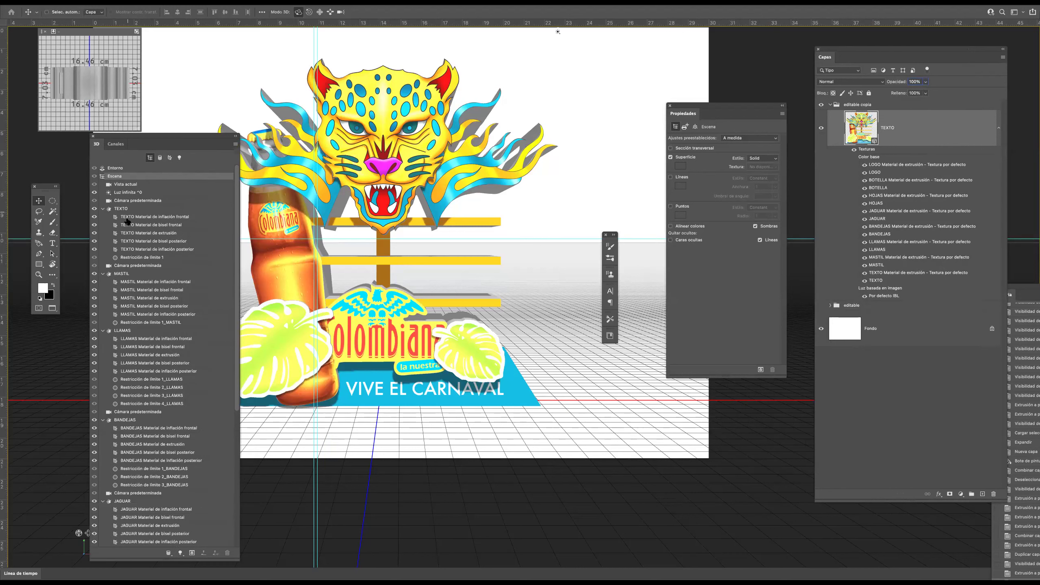
Collapse the materials of TEXTO, MASTIL, LLAMAS, BANDEJAS, JAGUAR, HOJAS, BOTELLA and LOGO.
left_click(102, 209)
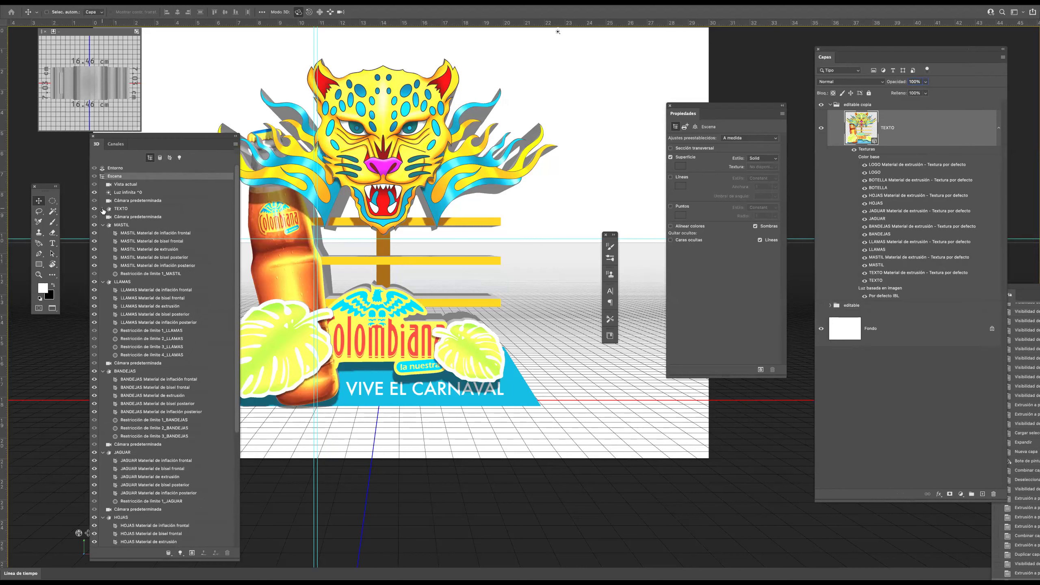
left_click(102, 225)
left_click(102, 233)
left_click(103, 250)
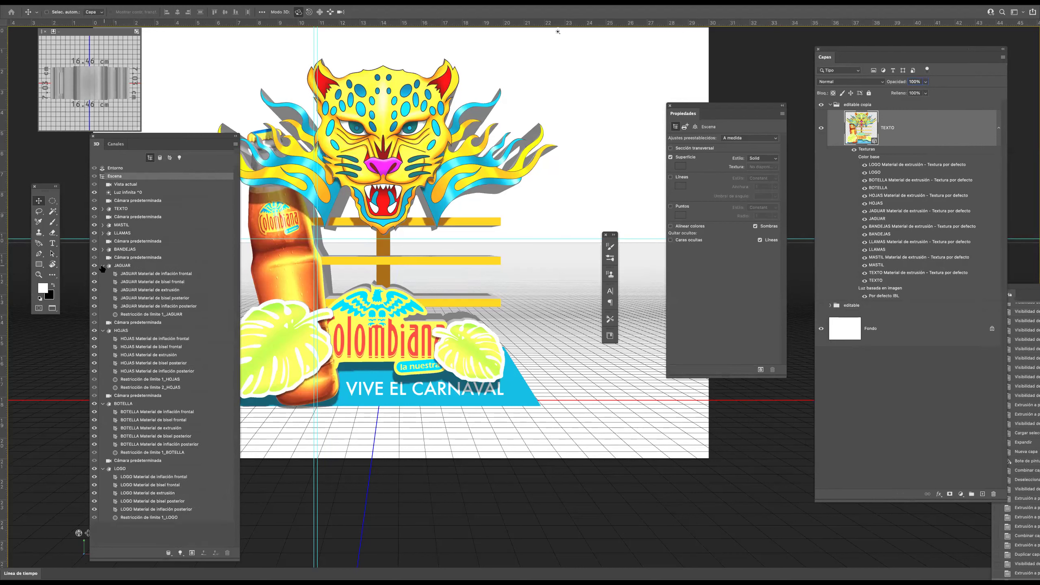
left_click(103, 266)
left_click(103, 282)
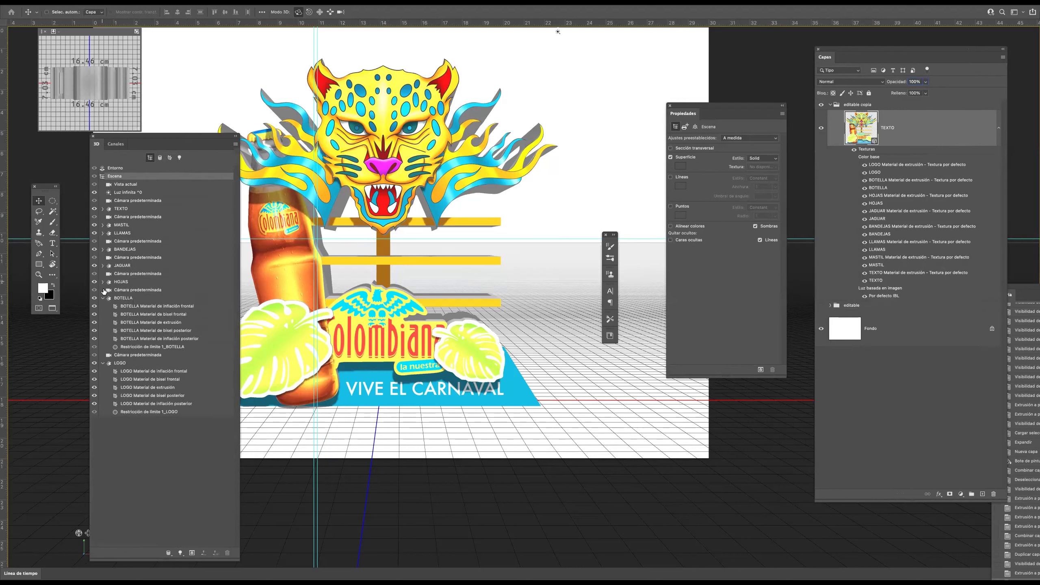
left_click(102, 299)
left_click(102, 314)
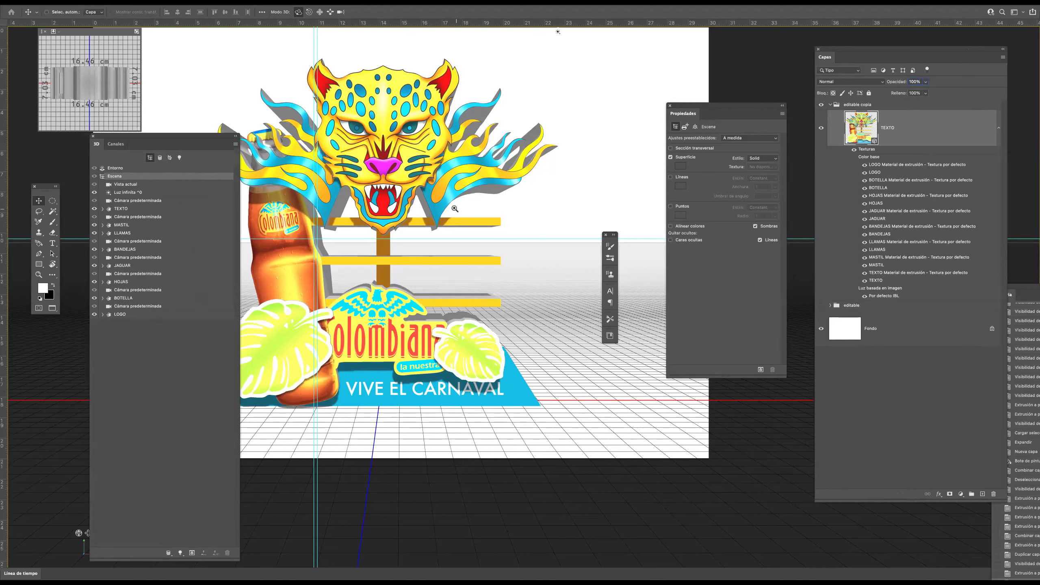
Zoom out to the whole display and orbit it to a three-quarter angle.
left_click_drag(446, 200, 477, 218)
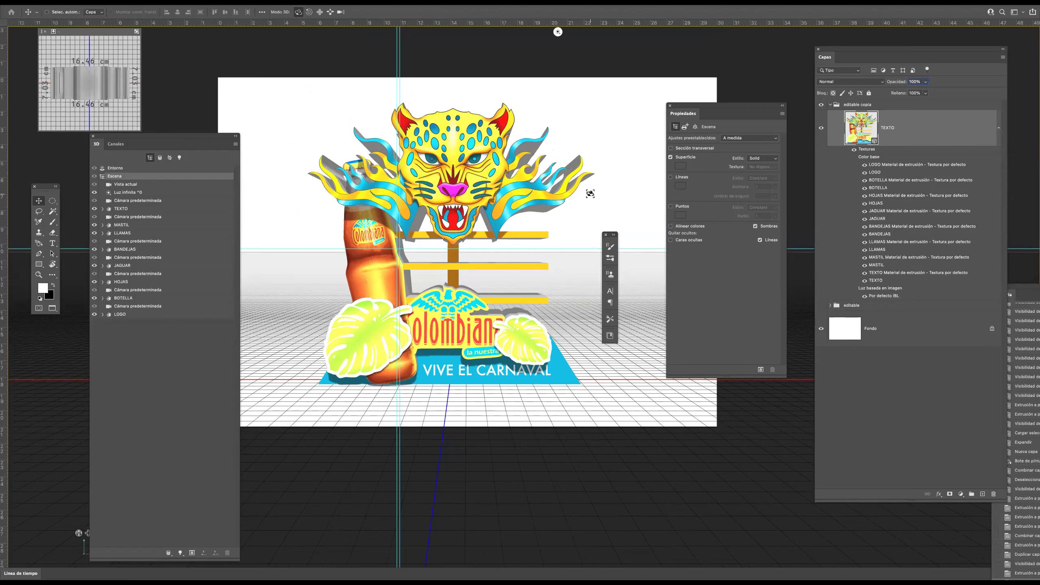
left_click_drag(583, 199, 541, 197)
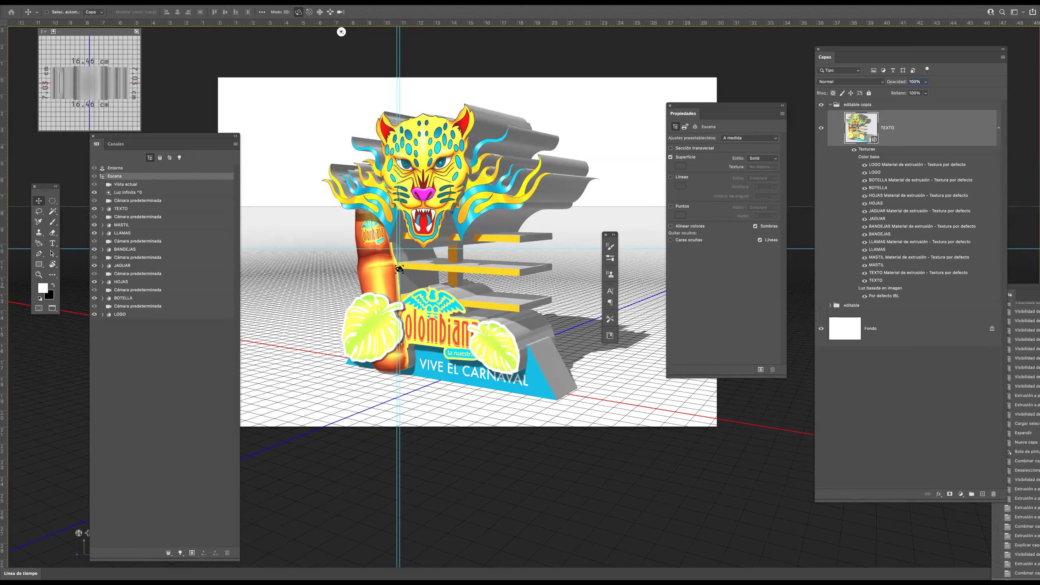
Move the bottle and then the Colombiana logo forward along the depth axis.
left_click(375, 271)
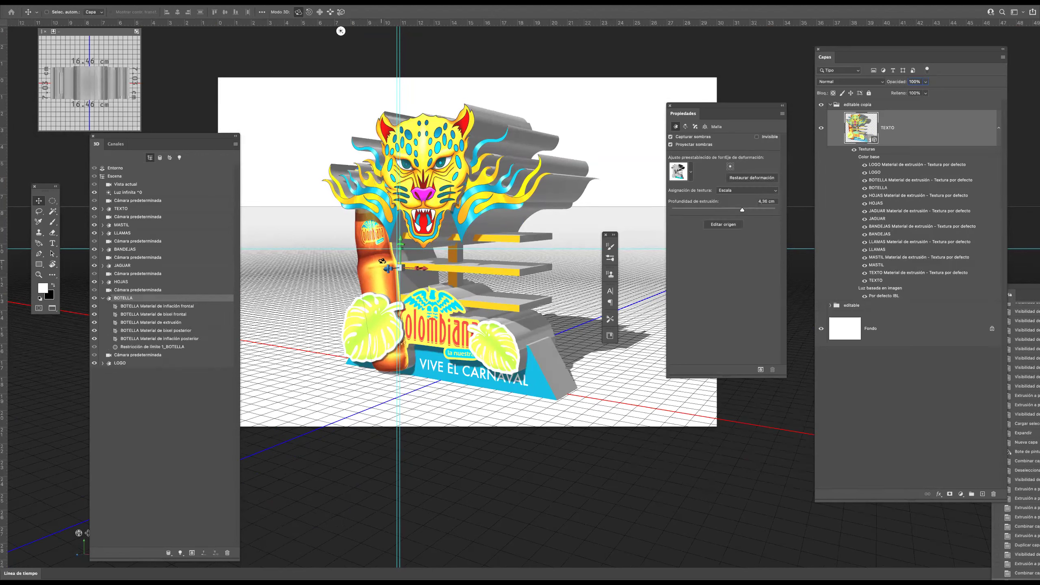
left_click_drag(386, 268, 361, 275)
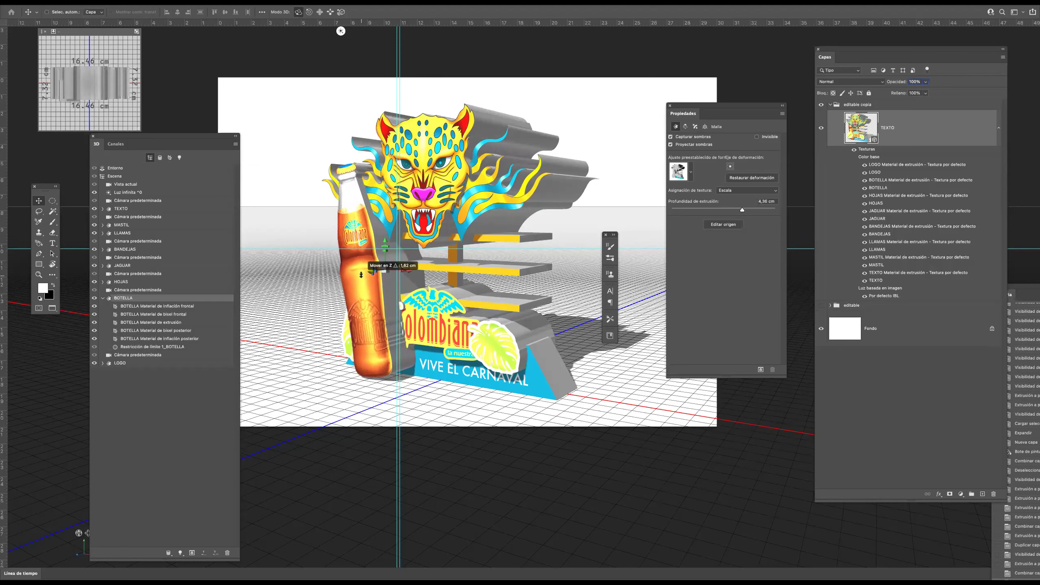
left_click_drag(388, 325, 388, 325)
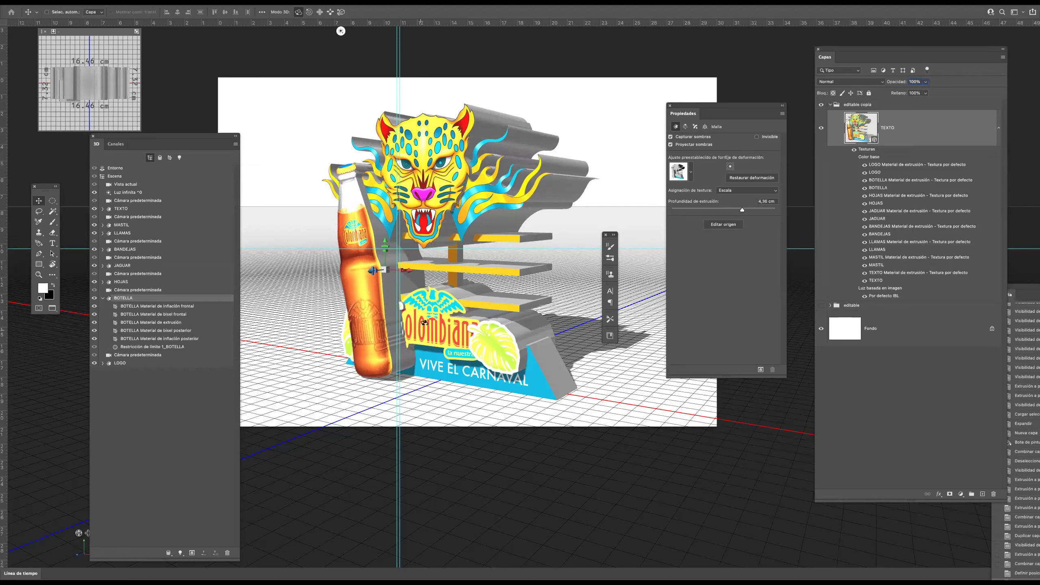
left_click(427, 306)
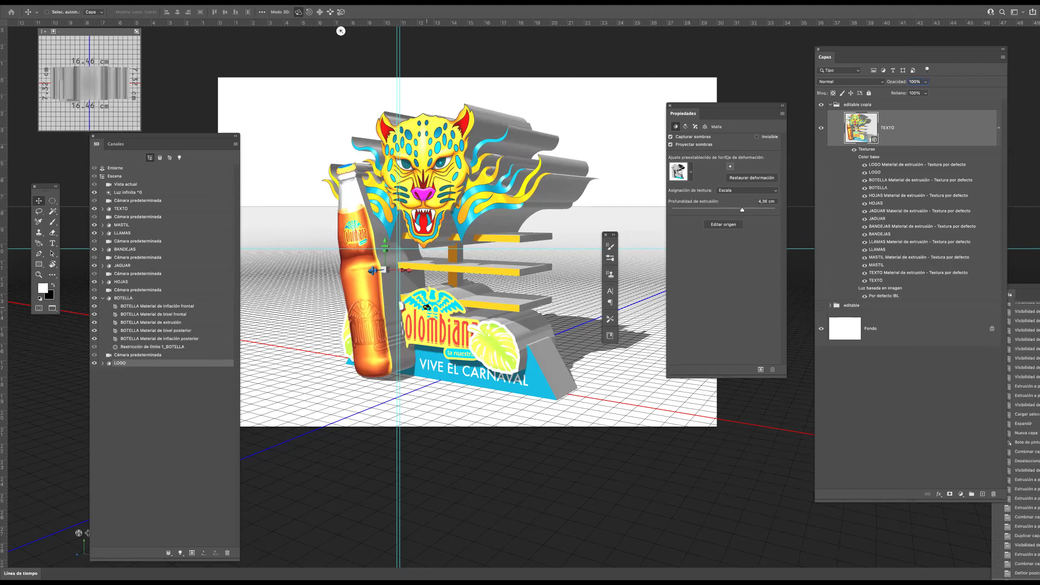
mouse_move(439, 320)
left_mouse_down()
mouse_move(408, 334)
mouse_move(443, 340)
left_mouse_up()
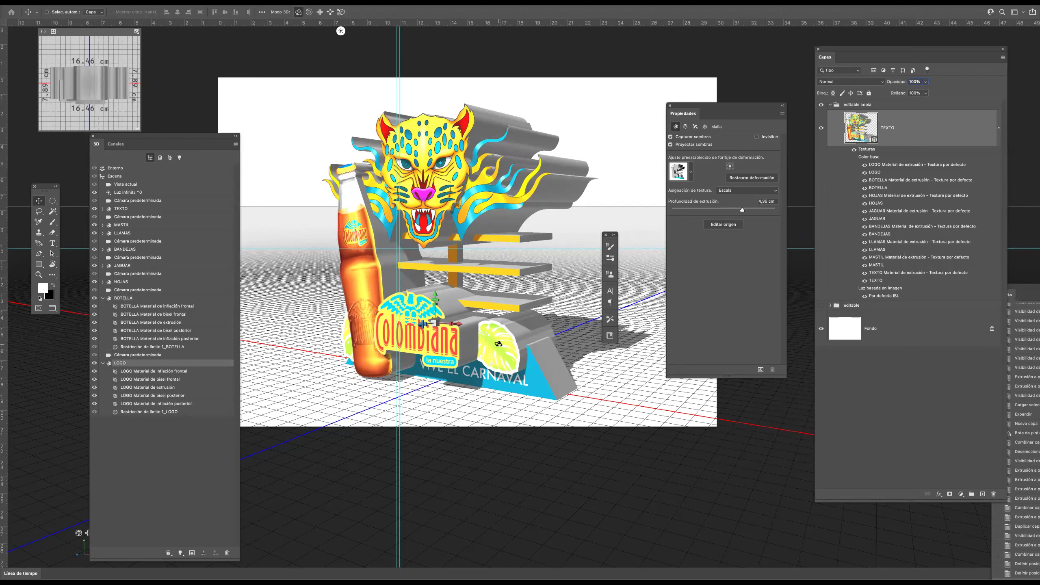
Select the lime leaves object and push it back along the depth axis.
left_click(499, 344)
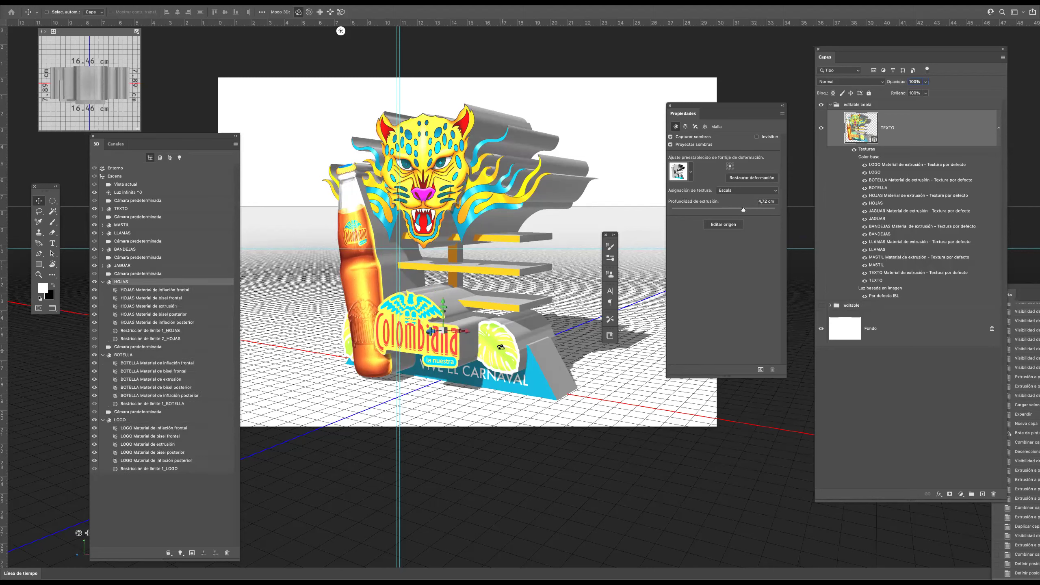
left_click(498, 348)
left_click(486, 342)
left_click(487, 341)
left_click(484, 342)
left_click(484, 342)
left_click(484, 342)
left_click(484, 342)
left_click(485, 342)
left_click(485, 343)
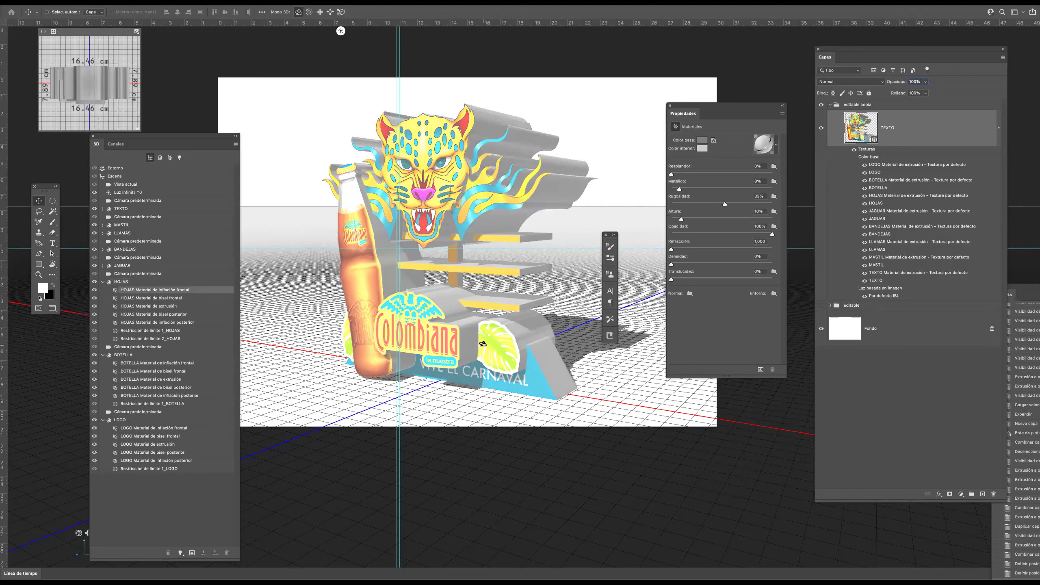
left_click(495, 348)
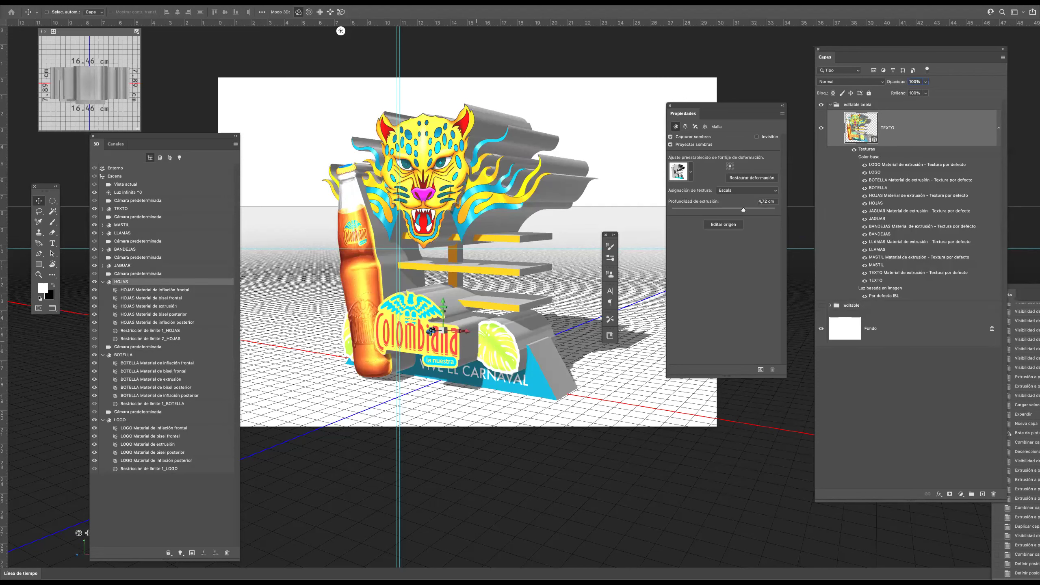
left_click_drag(427, 331, 408, 341)
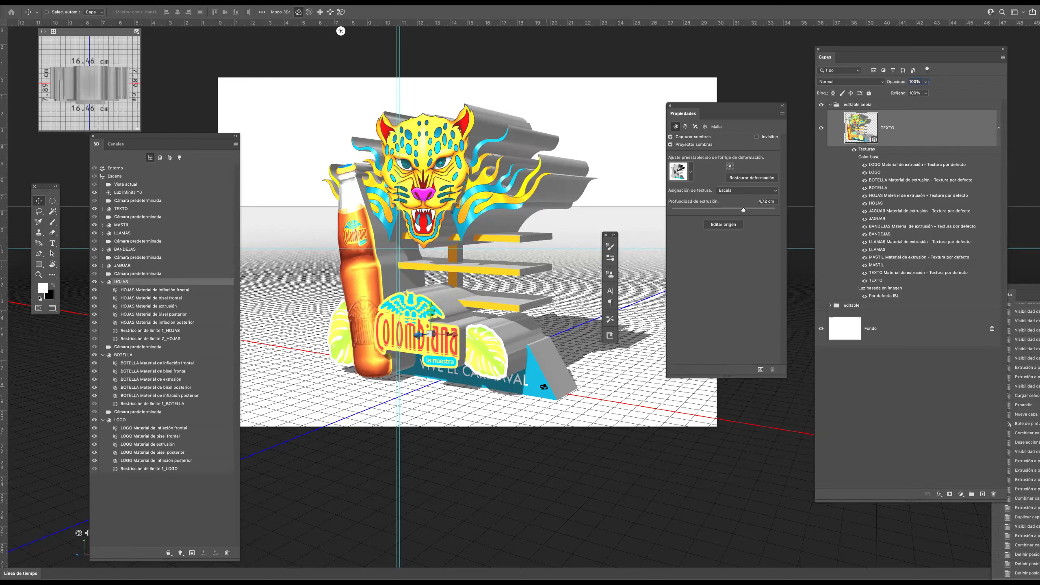
Undo an accidental rotation of the VIVE EL CARNAVAL stand and move it in depth.
left_click(537, 387)
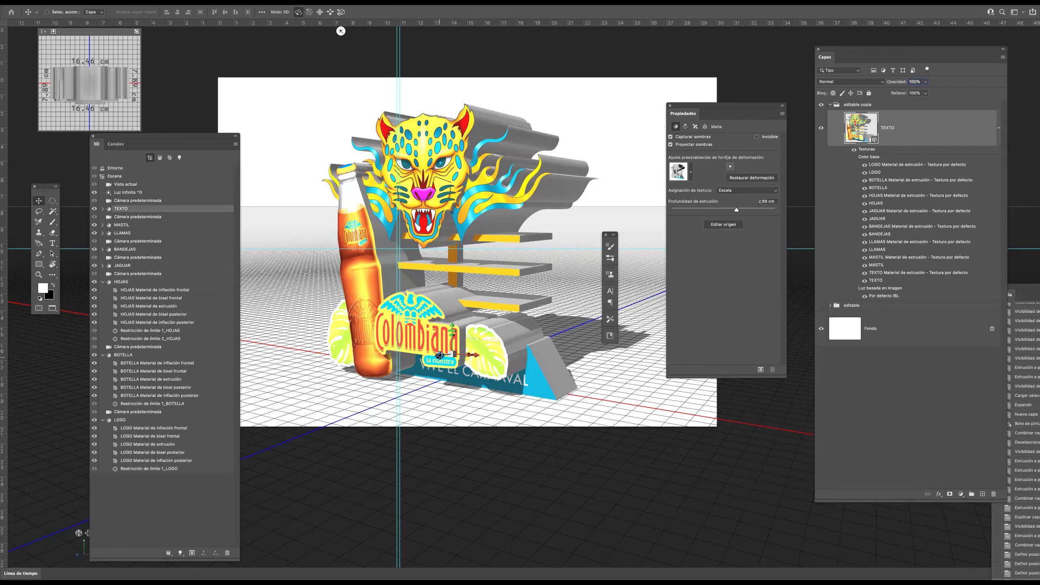
mouse_move(428, 358)
left_mouse_down()
mouse_move(407, 371)
mouse_move(416, 368)
left_mouse_up()
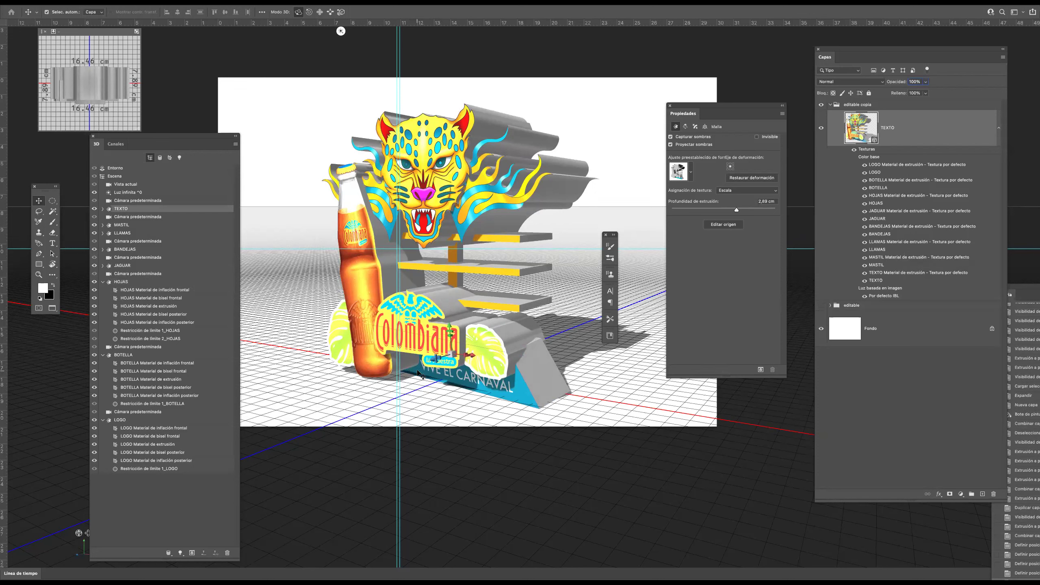
key("super+z")
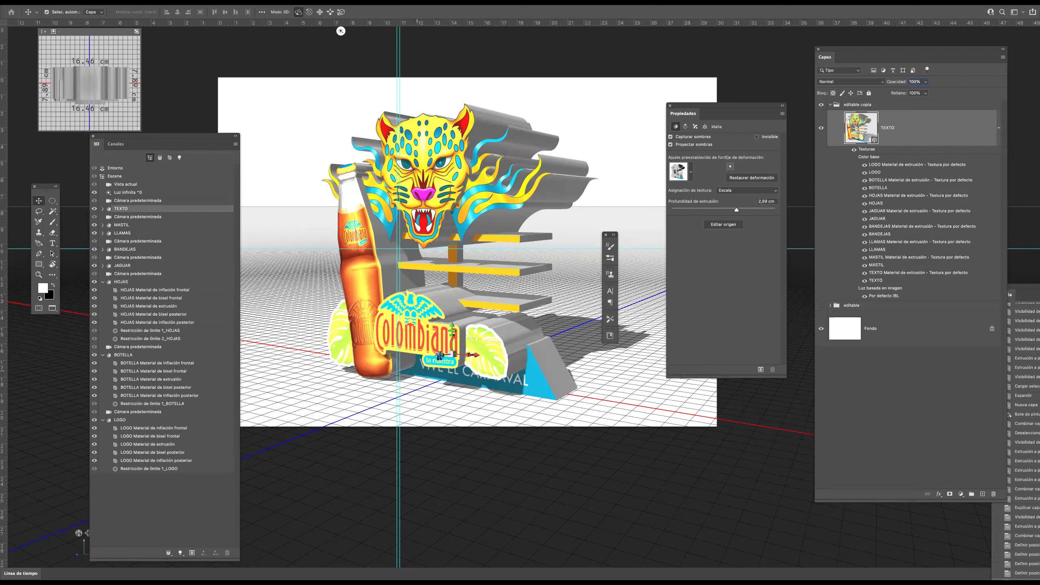
left_click(439, 357)
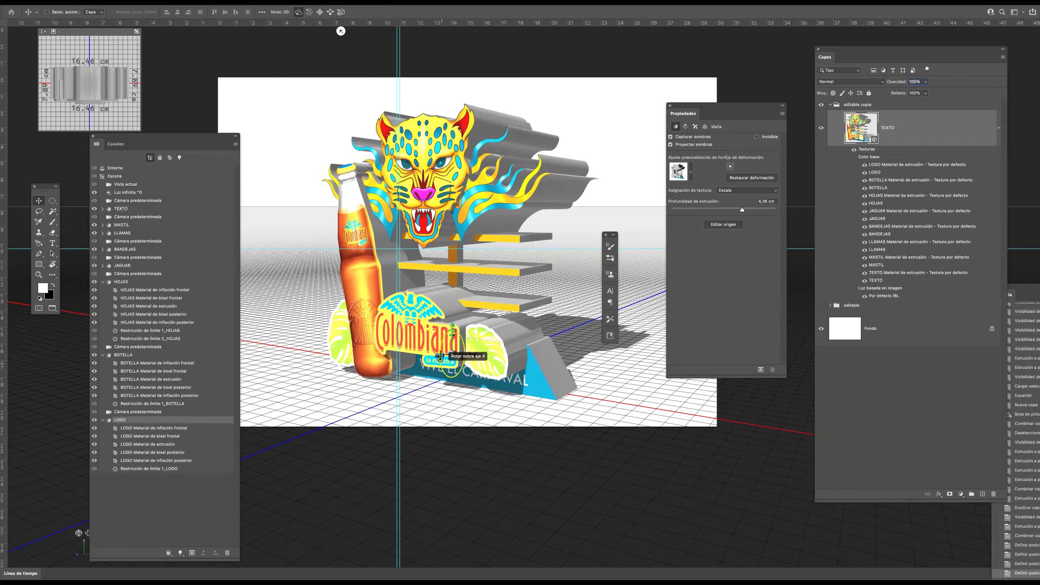
left_click(467, 371)
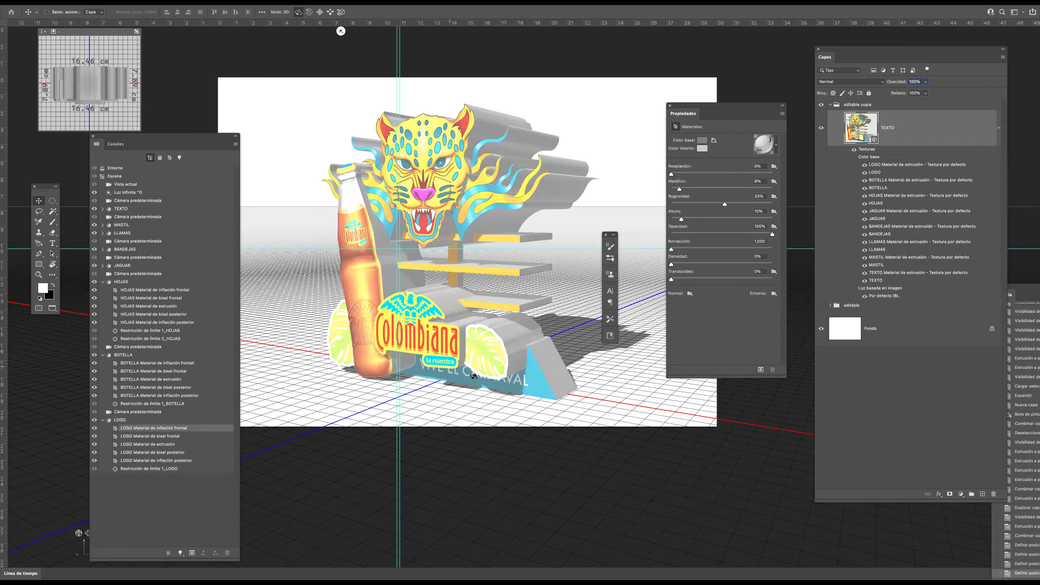
left_click(531, 386)
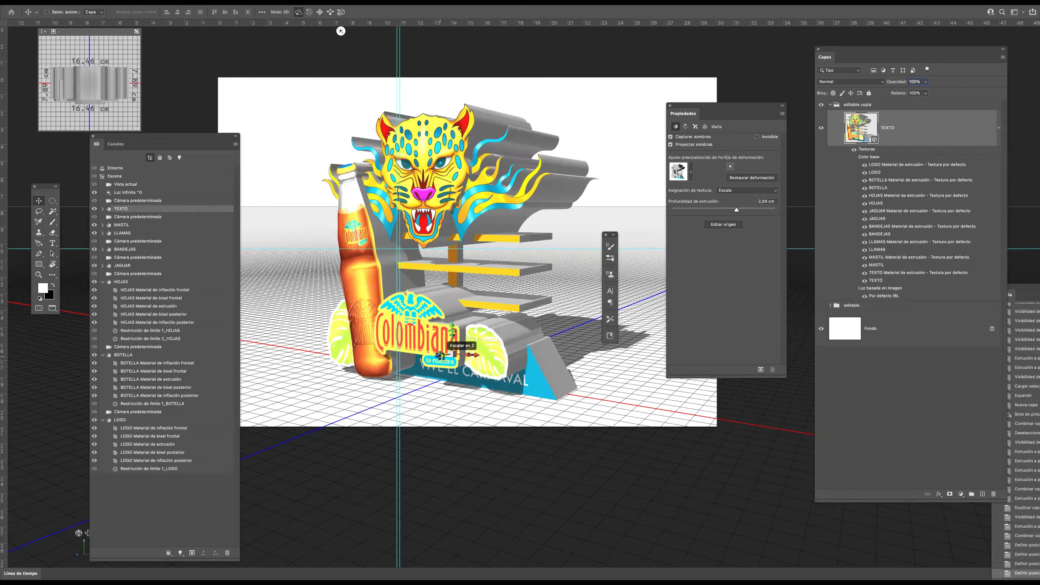
left_click_drag(438, 356, 426, 373)
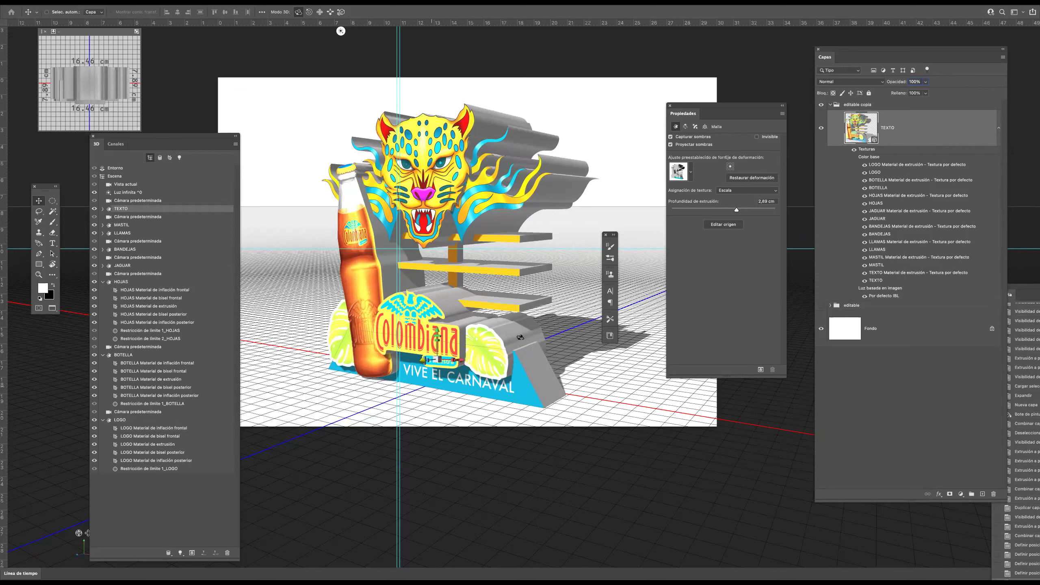
Slide the BANDEJAS shelves 1,60 cm along the depth axis.
left_click(474, 269)
left_click(474, 268)
left_click_drag(432, 271, 483, 273)
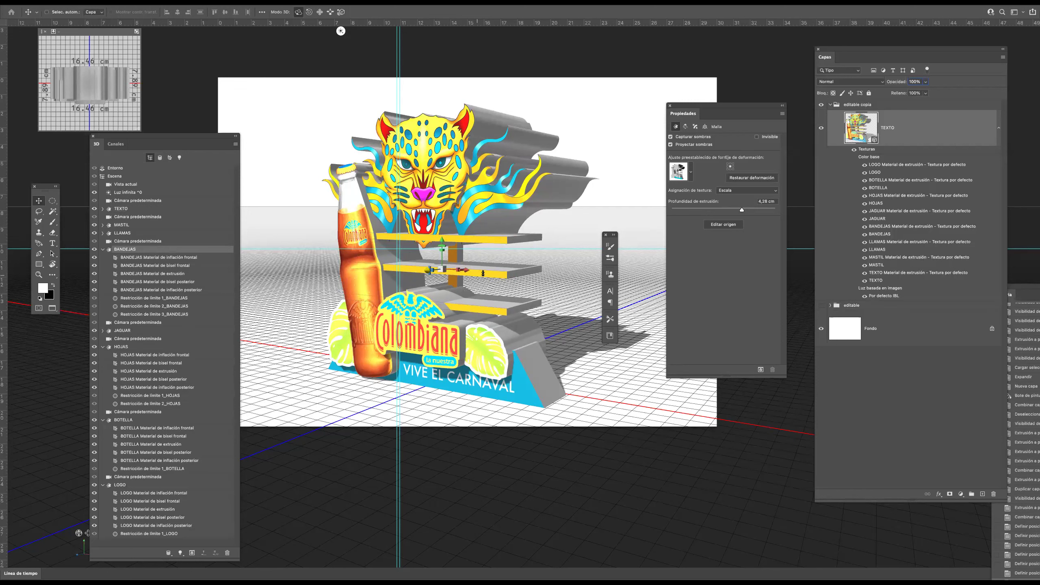
Undo an accidental jaguar head tilt and shift the head about 0,66 cm in depth.
left_click(424, 153)
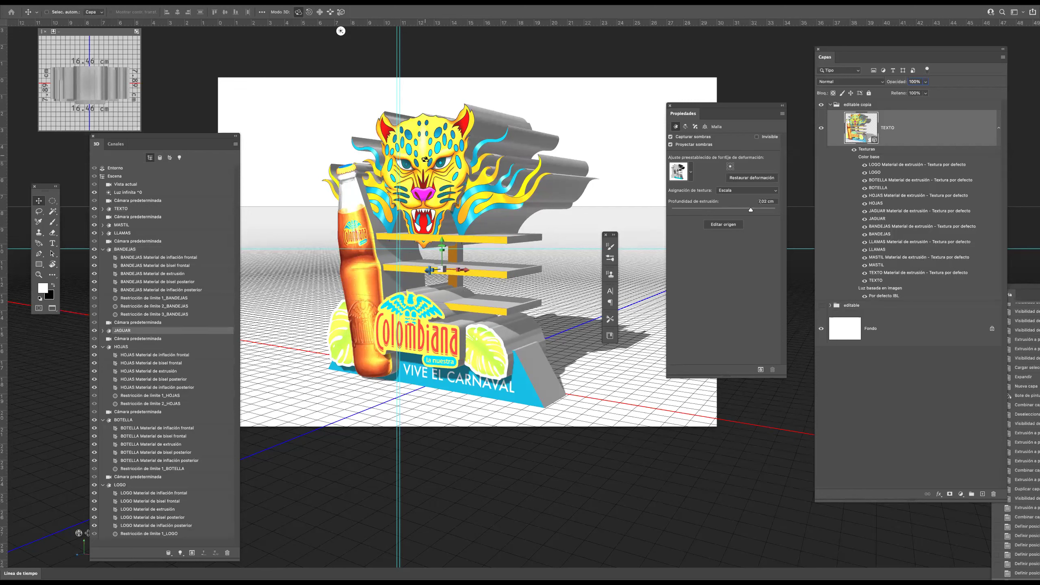
left_click_drag(434, 184, 436, 183)
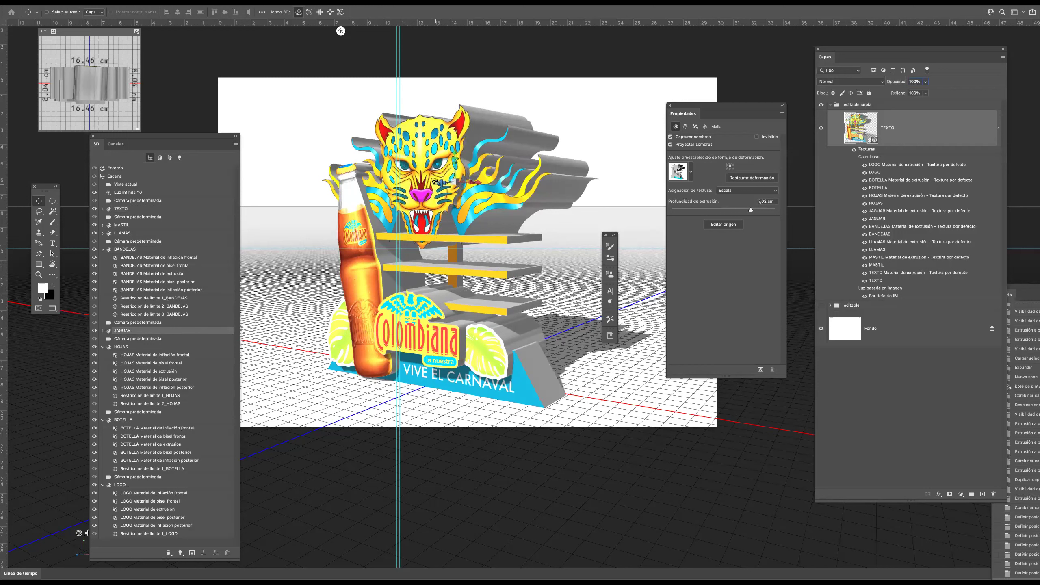
key("ctrl+z")
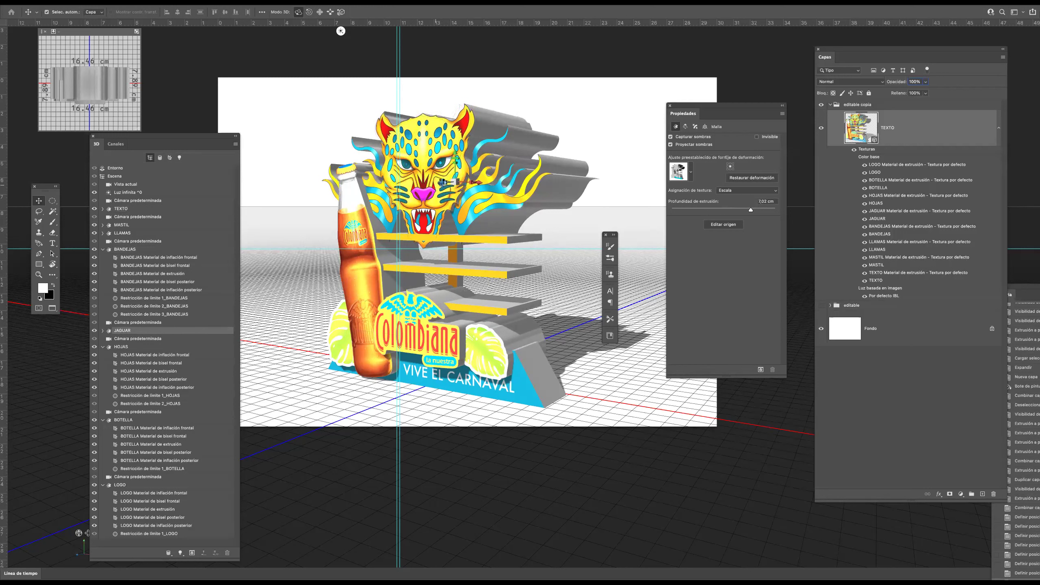
left_click(444, 182)
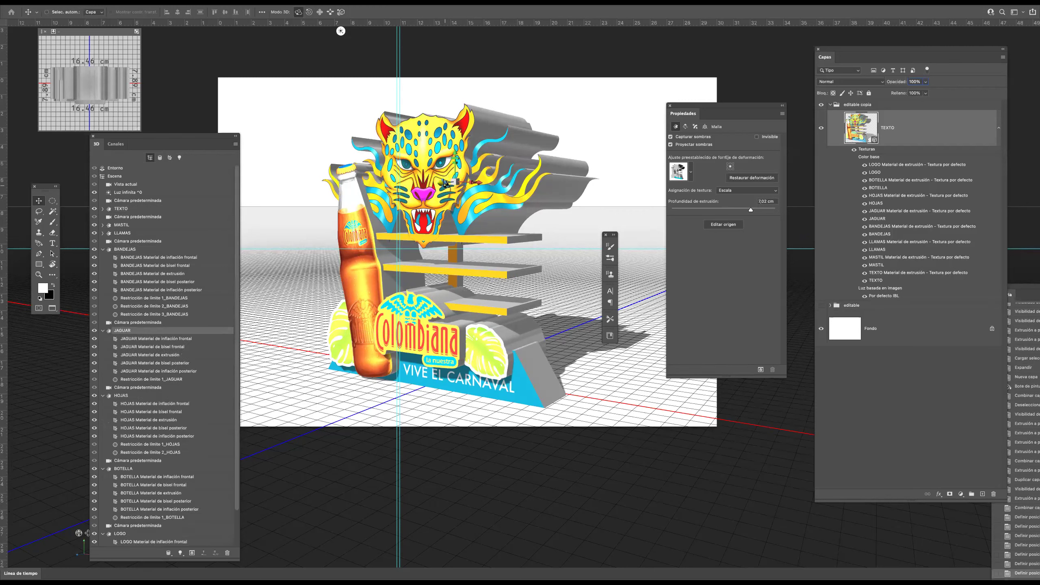
left_click_drag(443, 183, 435, 186)
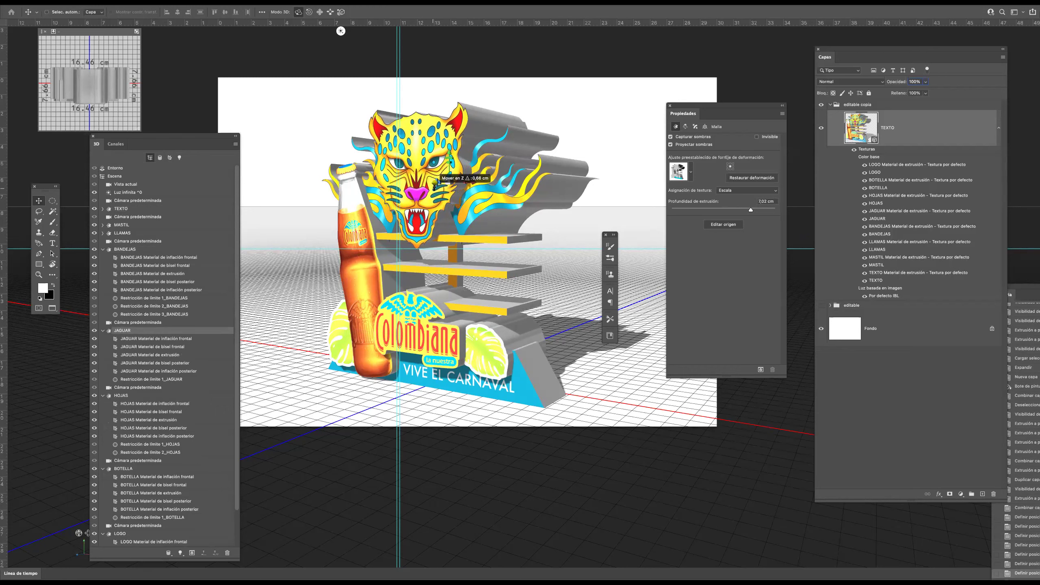
left_click_drag(425, 91, 425, 91)
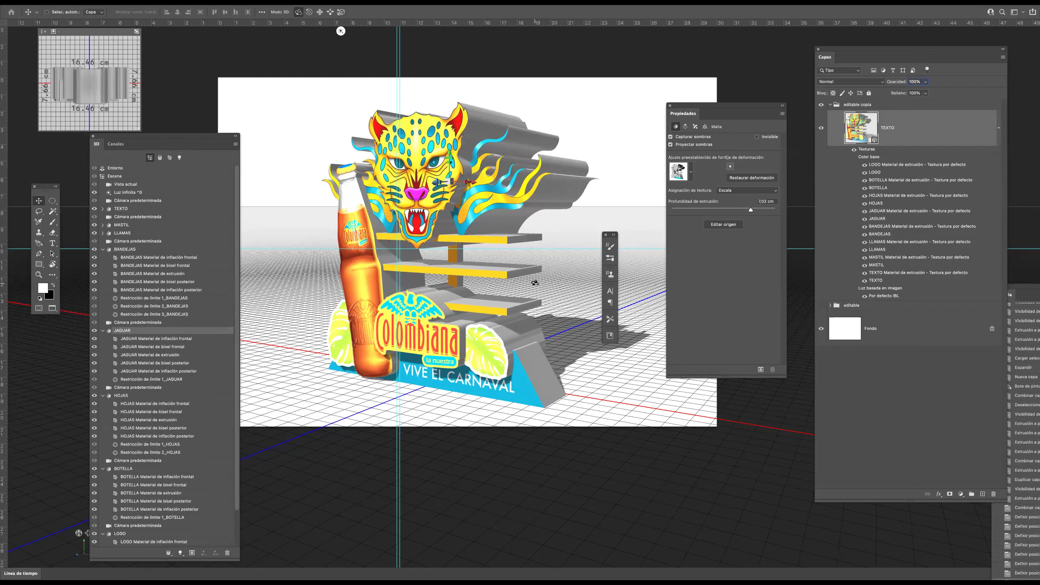
Select Escena and try orbiting the camera, undoing and redoing to settle the angle.
left_click(111, 178)
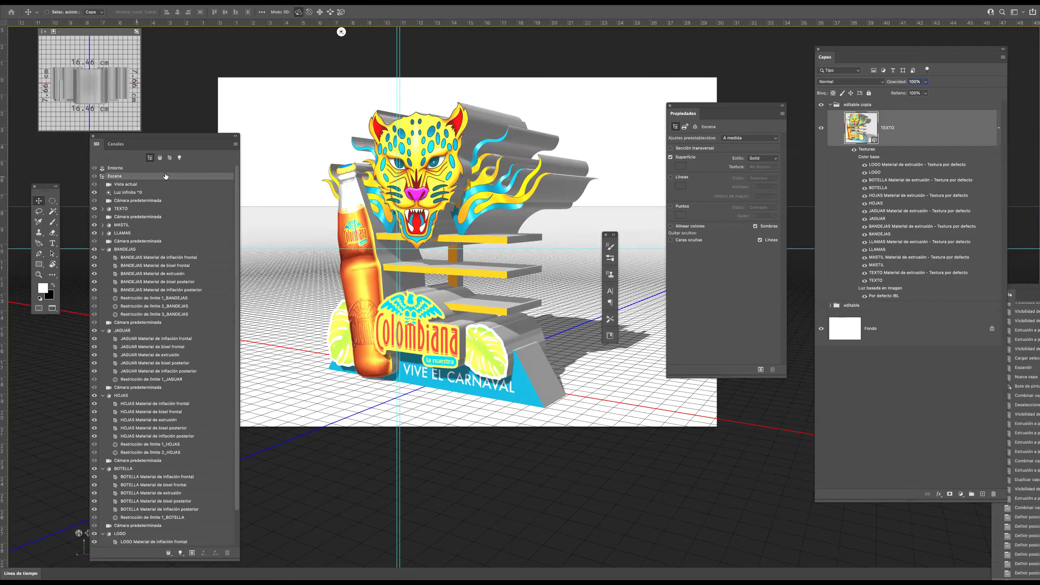
mouse_move(278, 175)
left_mouse_down()
mouse_move(311, 188)
mouse_move(354, 174)
mouse_move(274, 172)
left_mouse_up()
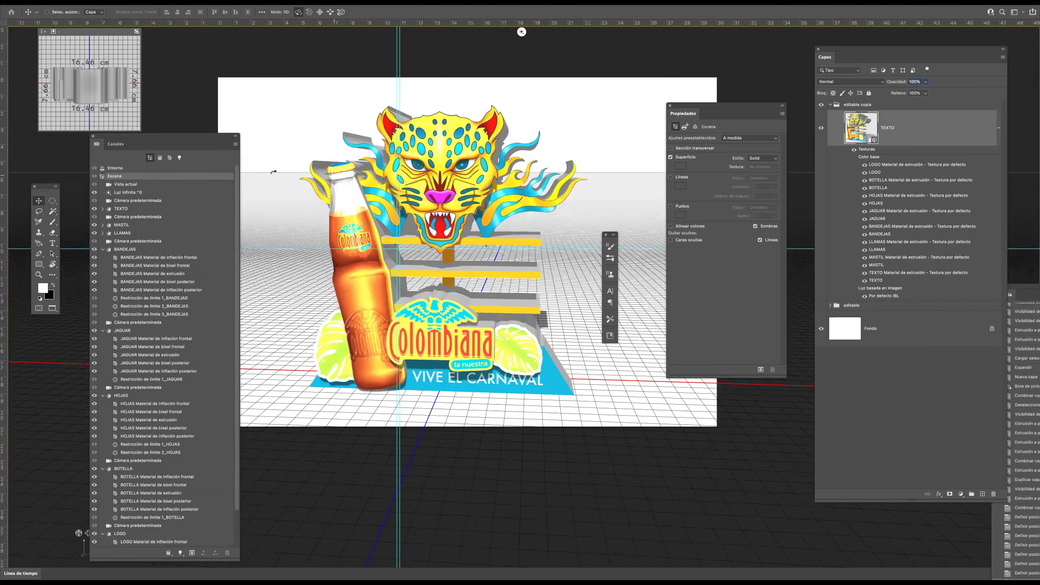
key("ctrl+z")
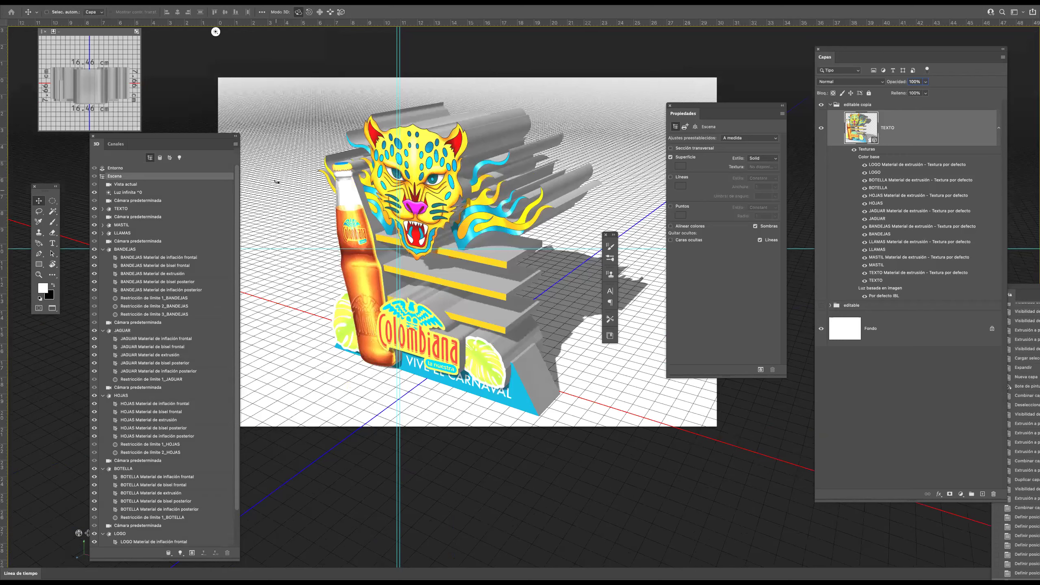
key("ctrl+shift+z")
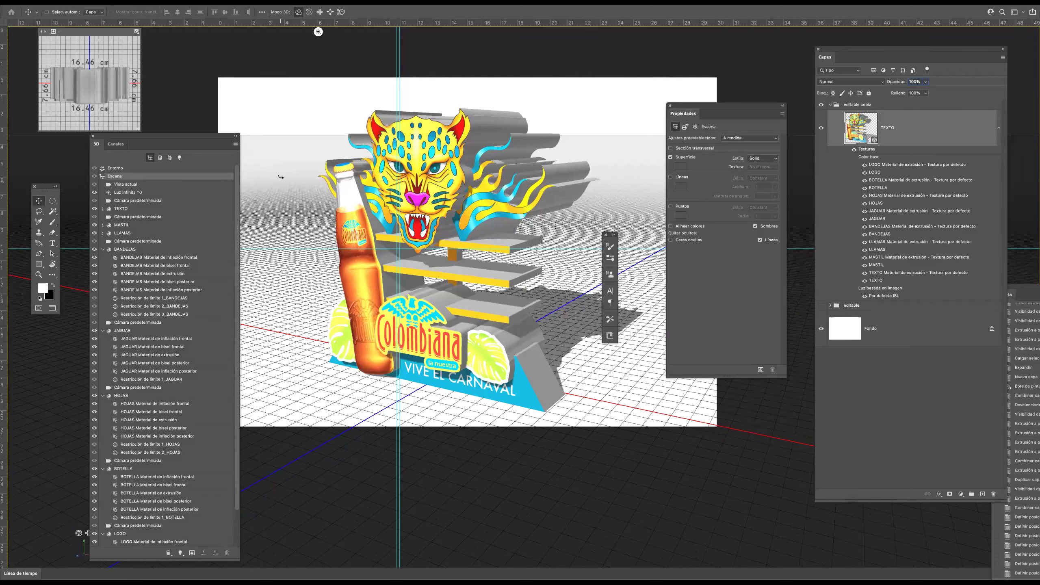
key("ctrl+z")
left_click_drag(279, 179, 279, 179)
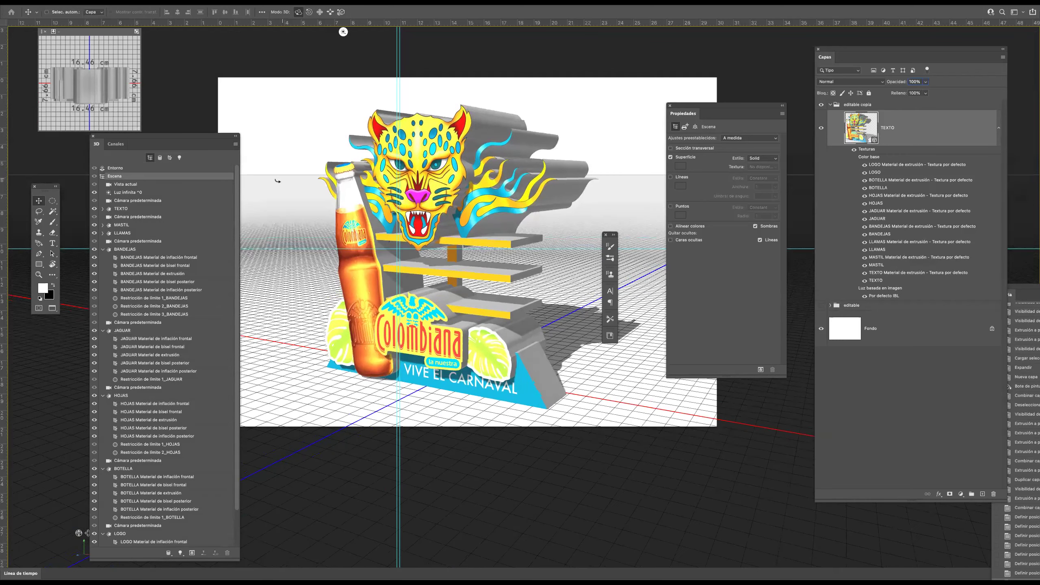
key("ctrl+shift+z")
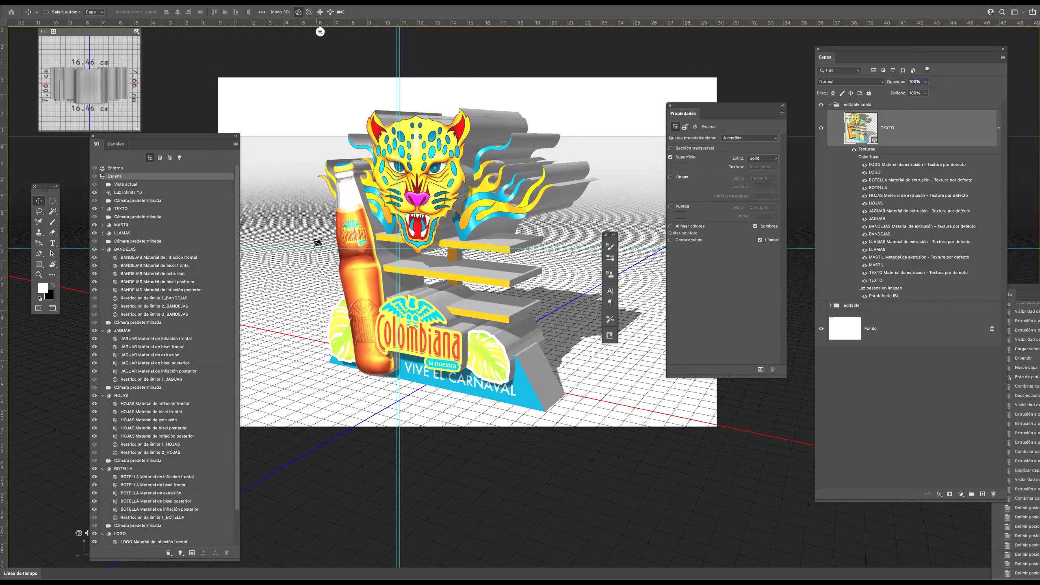
Collapse the BANDEJAS, HOJAS, JAGUAR, BOTELLA and LOGO material lists.
left_click(103, 249)
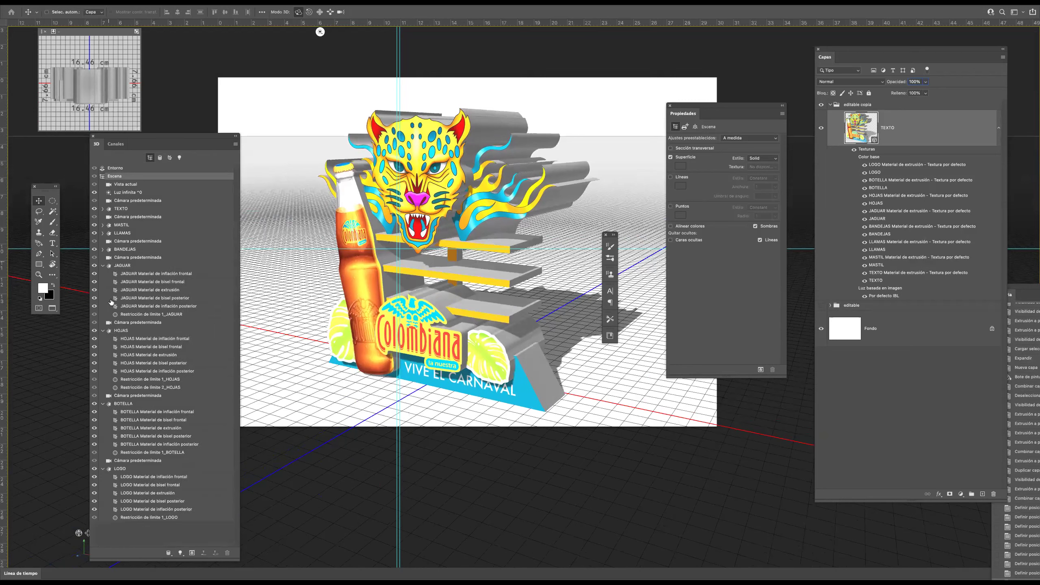
left_click(103, 331)
left_click(102, 265)
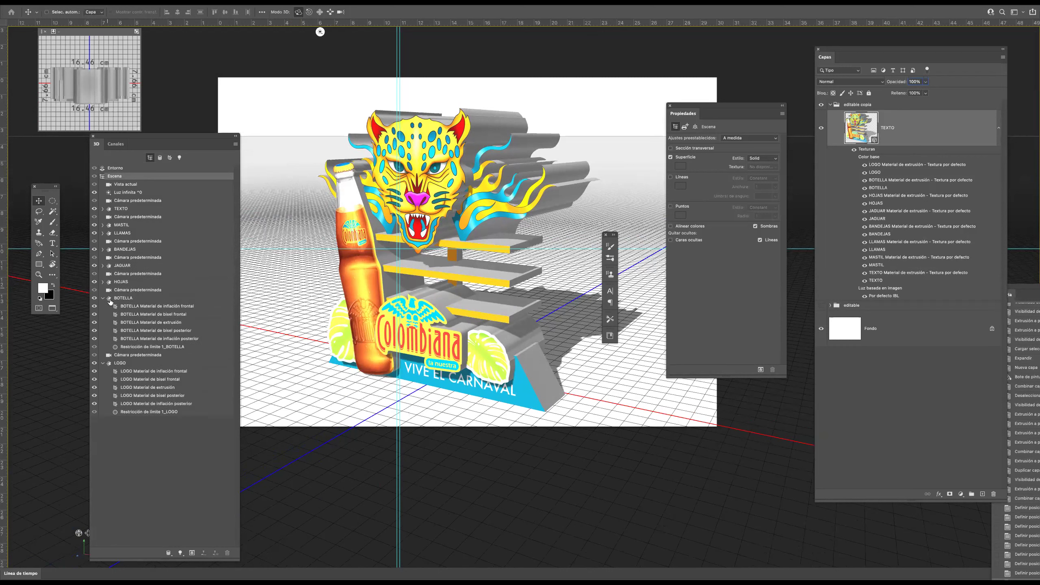
left_click(102, 298)
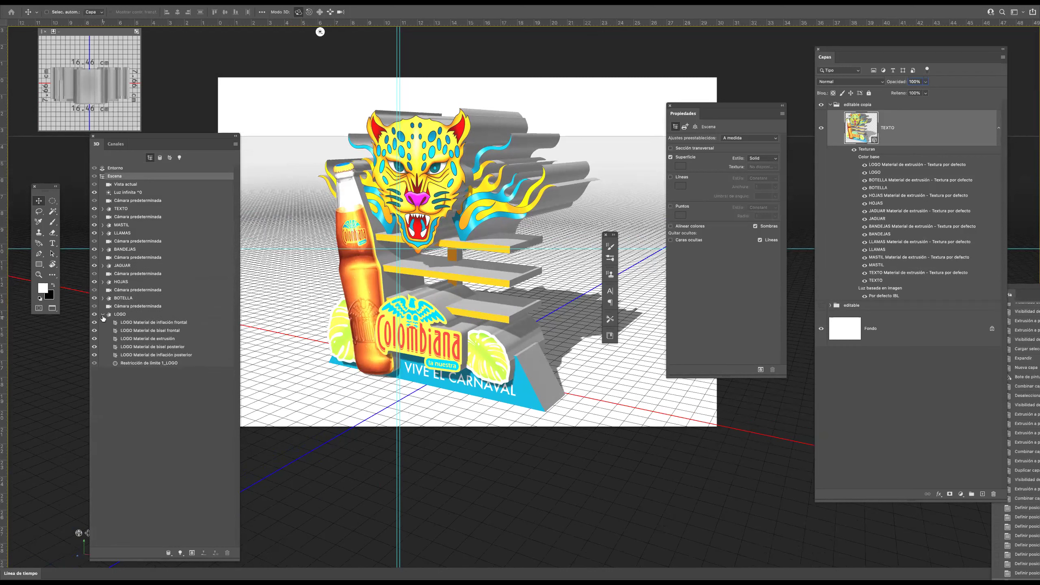
left_click(103, 314)
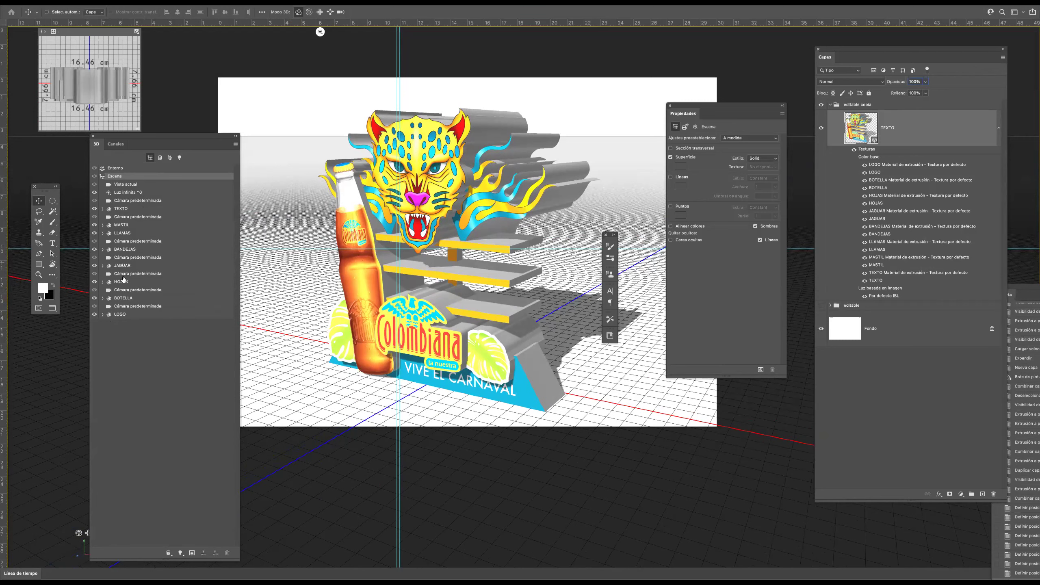
Deepen the TEXTO extrusion to 9,63 cm and reduce HOJAS to 4,40 cm.
left_click(118, 209)
left_click(102, 209)
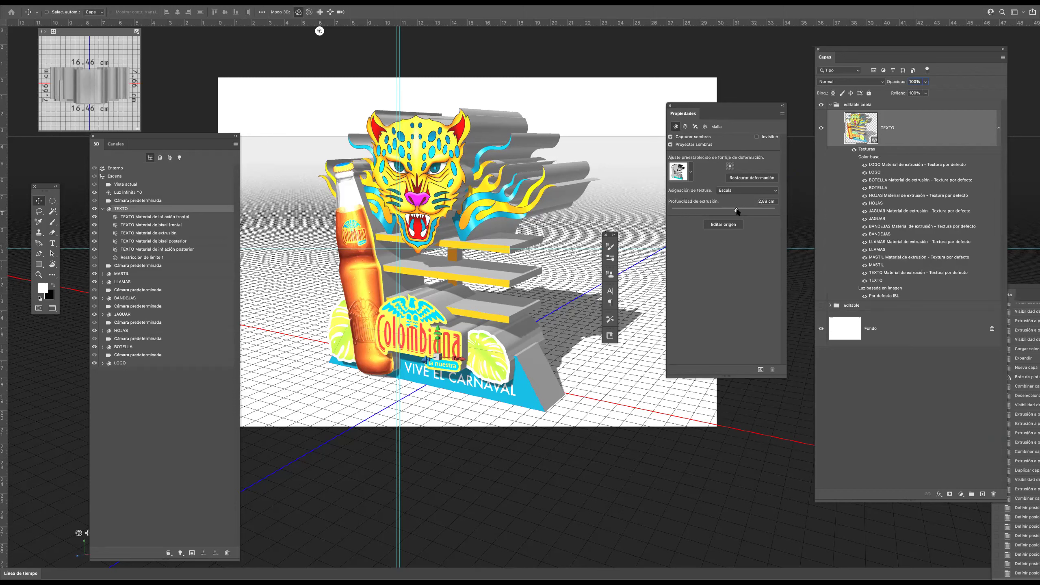
left_click_drag(747, 208, 750, 210)
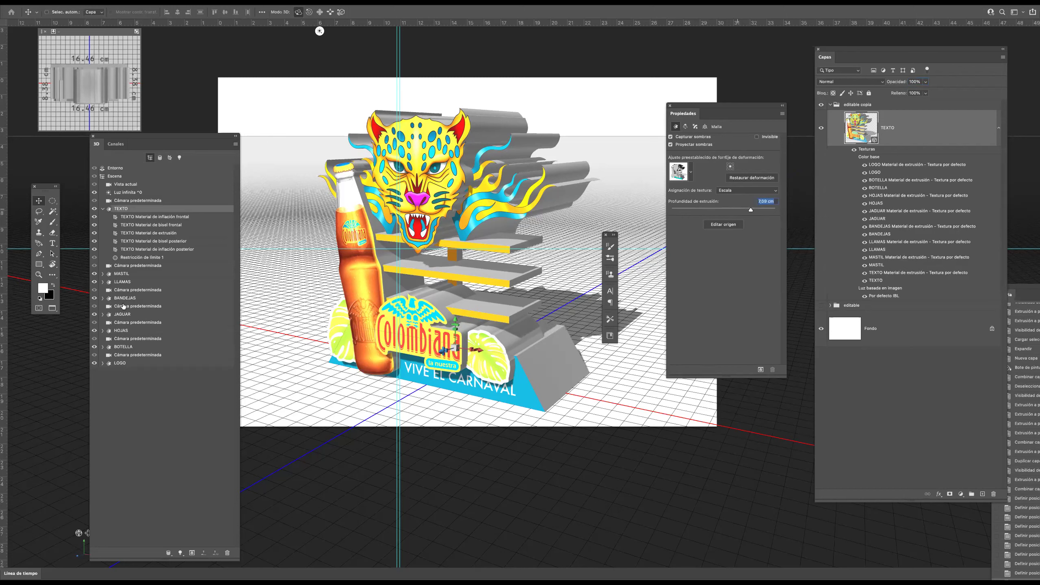
left_click(122, 331)
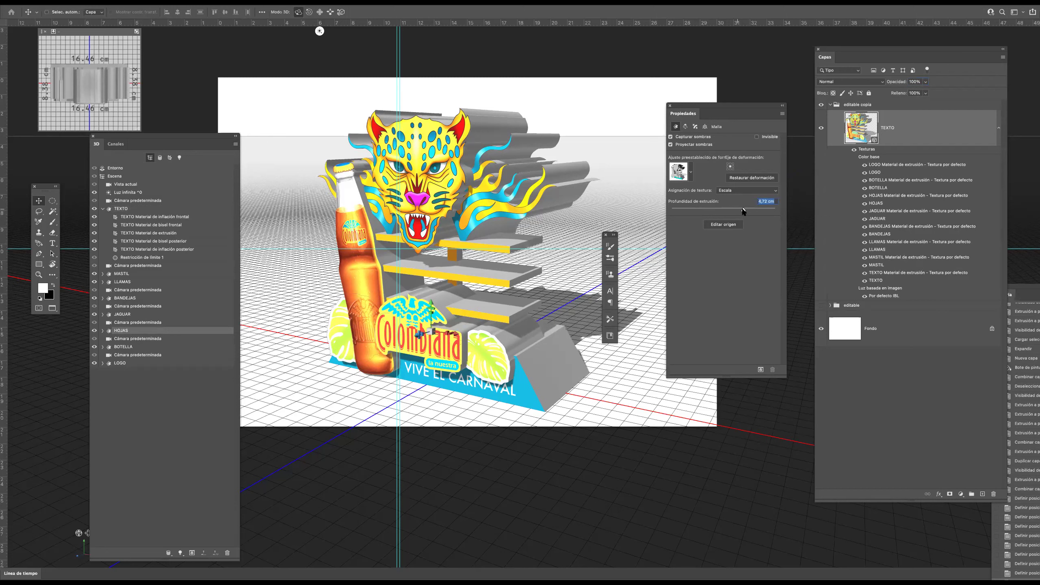
left_click_drag(741, 209, 727, 210)
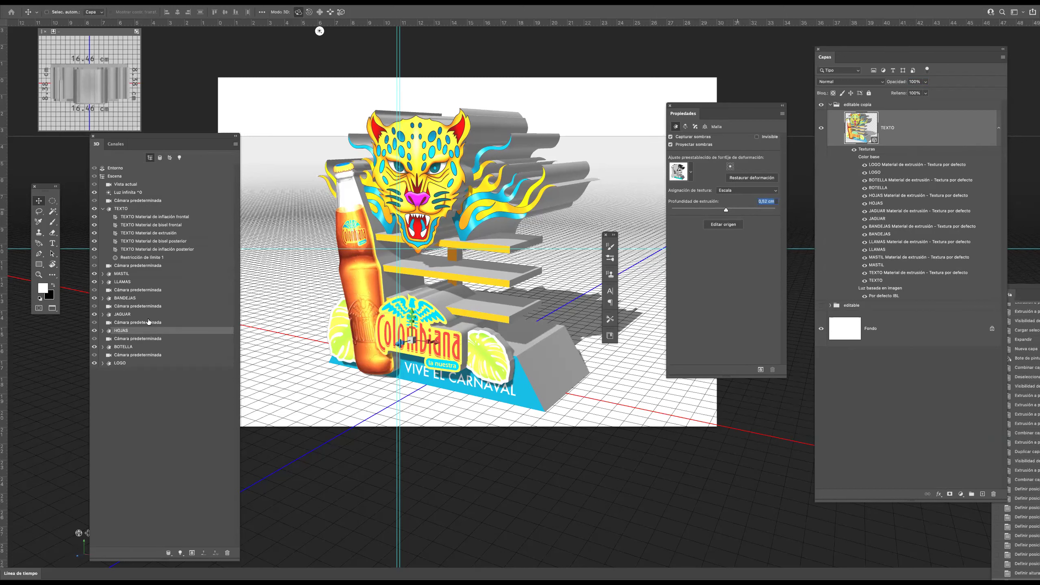
Thin the extrusions of LOGO to 0,62 cm, JAGUAR to 0,78 cm and LLAMAS to 0,94 cm.
left_click(121, 363)
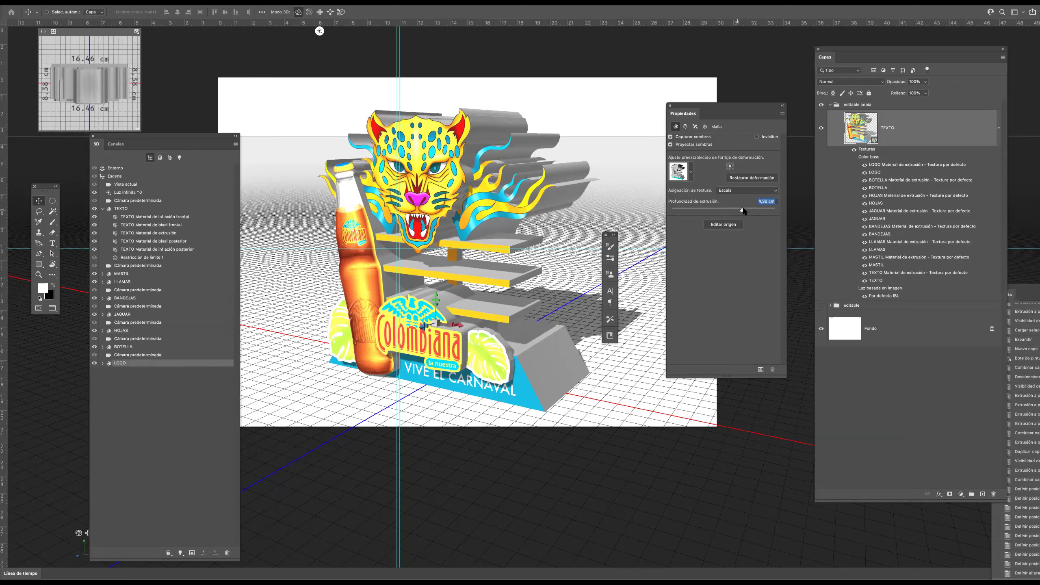
left_click_drag(732, 210, 726, 211)
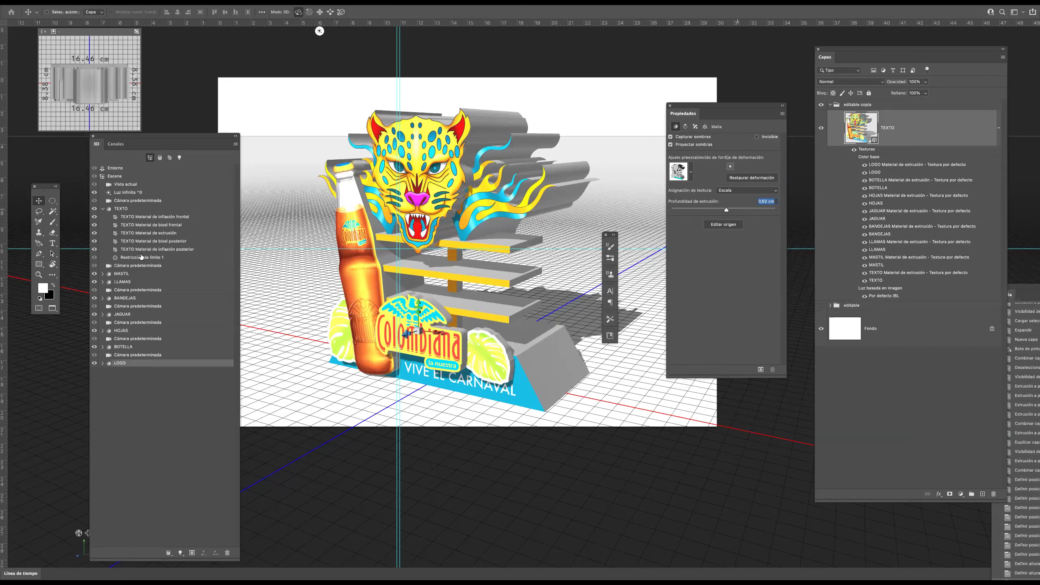
left_click(126, 315)
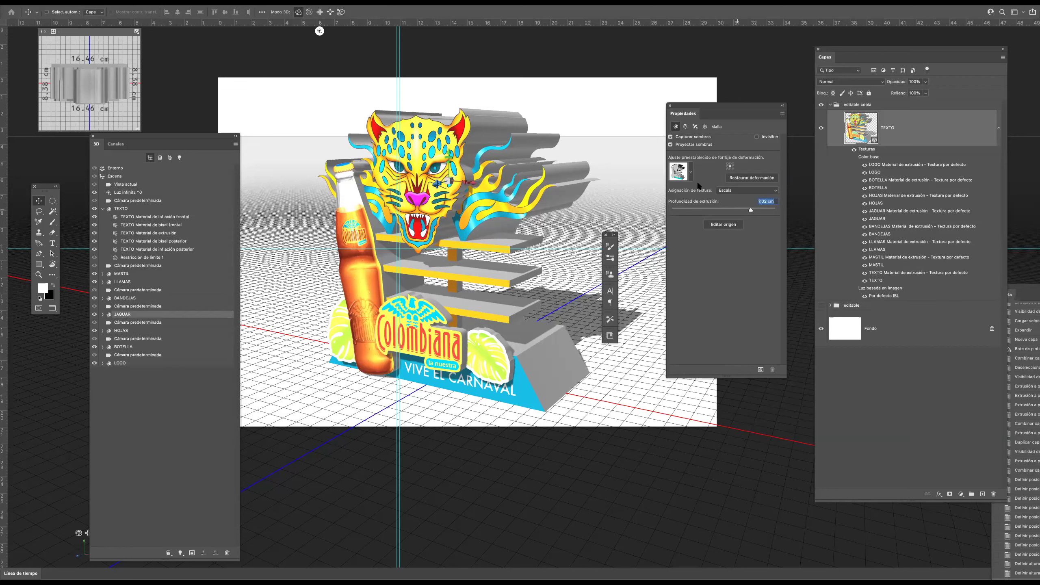
left_click_drag(749, 211, 726, 209)
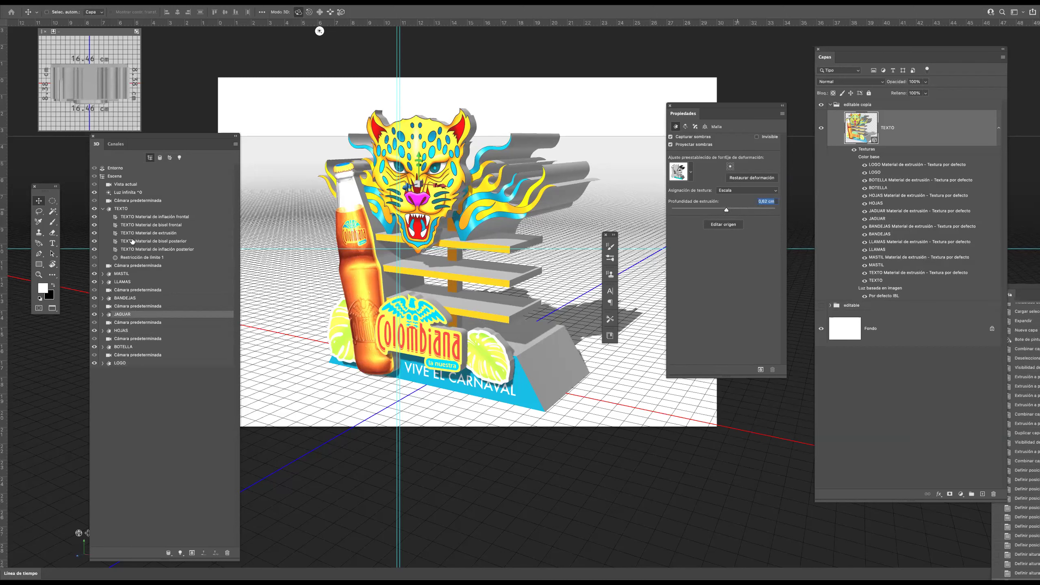
left_click(124, 283)
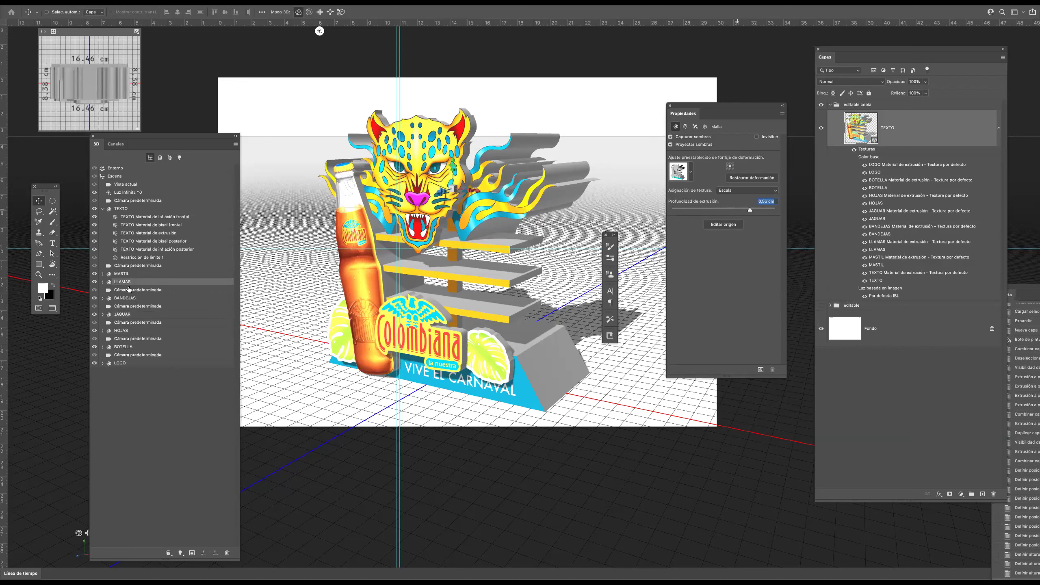
mouse_move(748, 210)
left_mouse_down()
mouse_move(727, 210)
mouse_move(742, 212)
left_mouse_up()
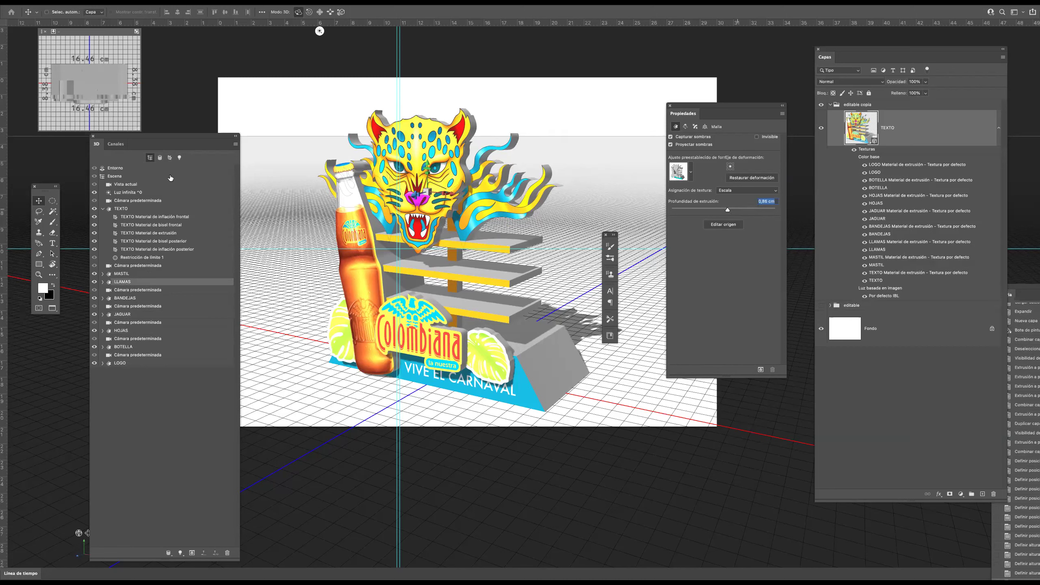
Orbit the scene leftward and lengthen the shelves extrusion to 6,87 cm.
left_click(112, 177)
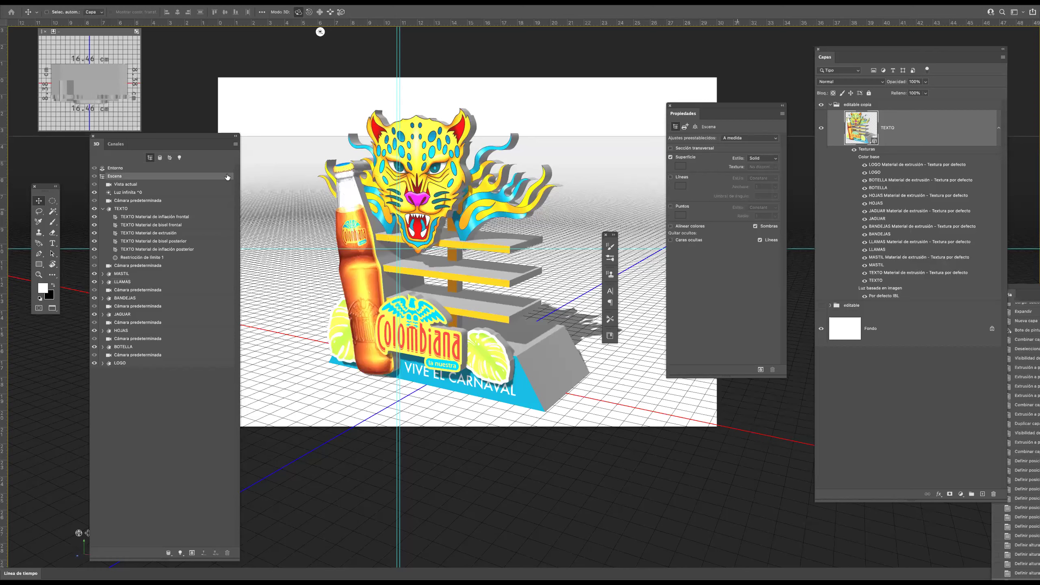
left_click_drag(482, 224, 514, 297)
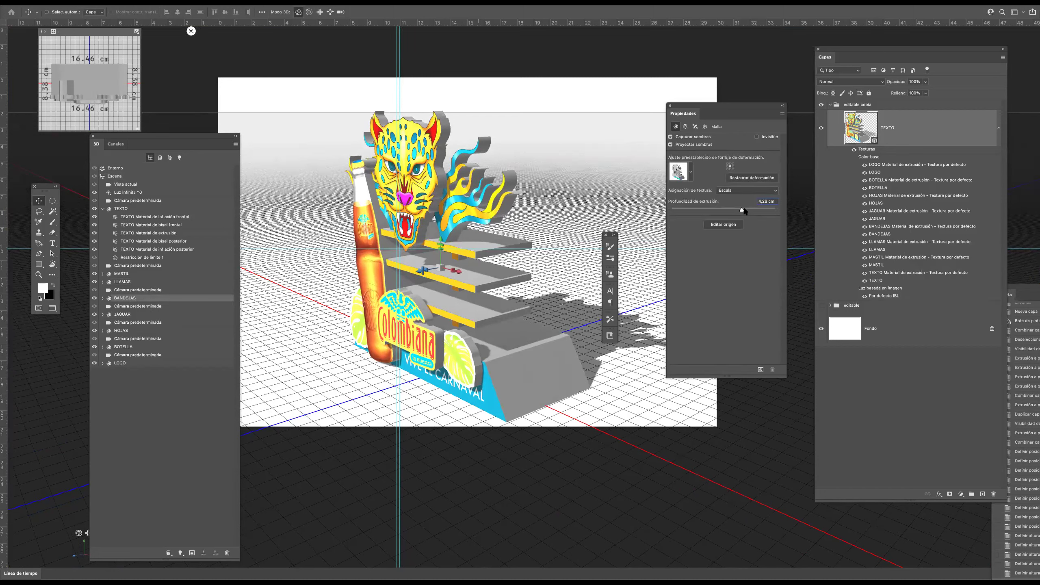
left_click_drag(741, 210, 749, 209)
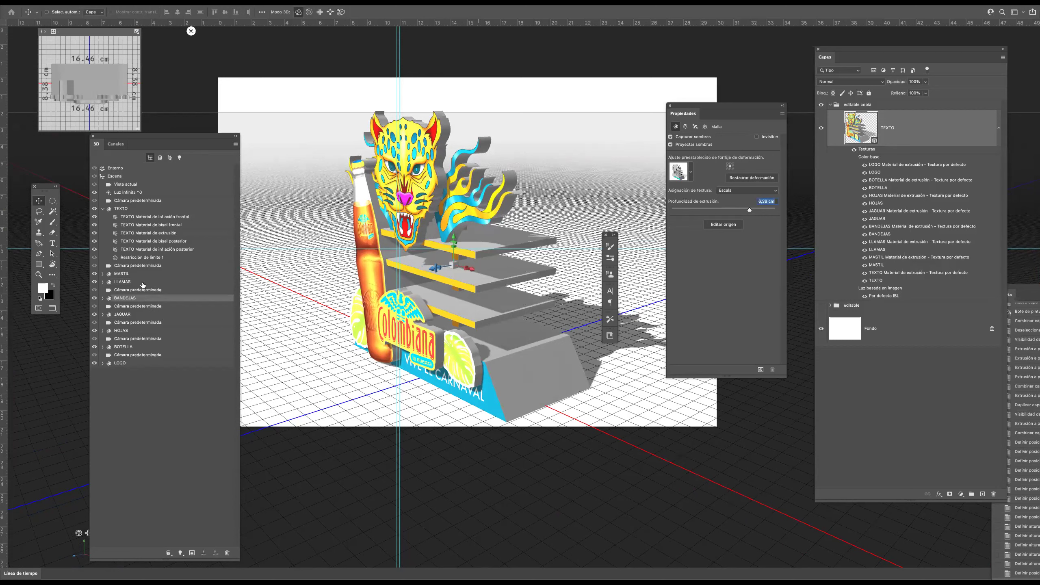
Cut the BOTELLA extrusion well below 4,36 cm and orbit to inspect the thinner bottle.
left_click(123, 349)
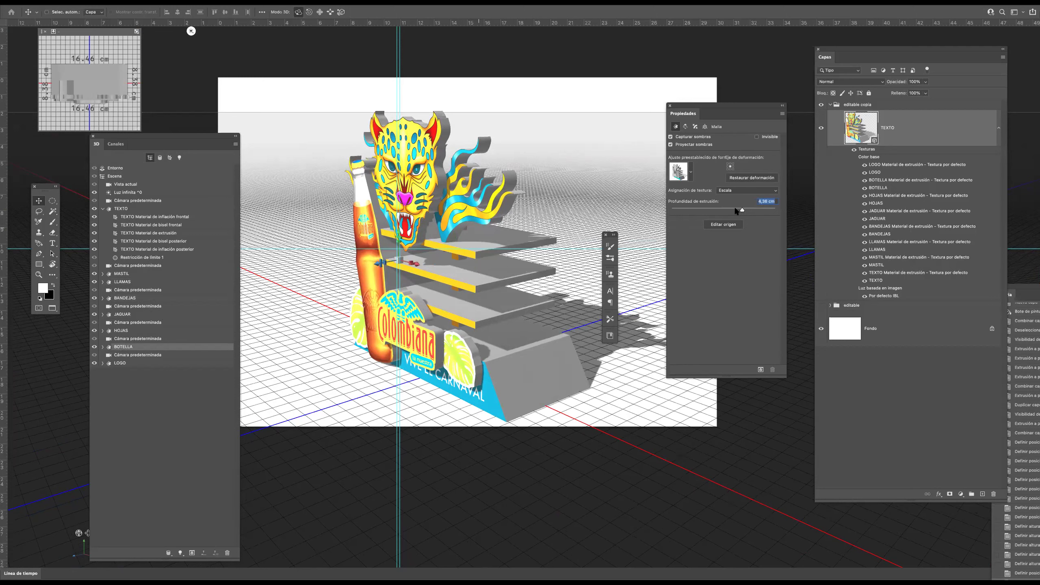
left_click_drag(732, 208, 725, 209)
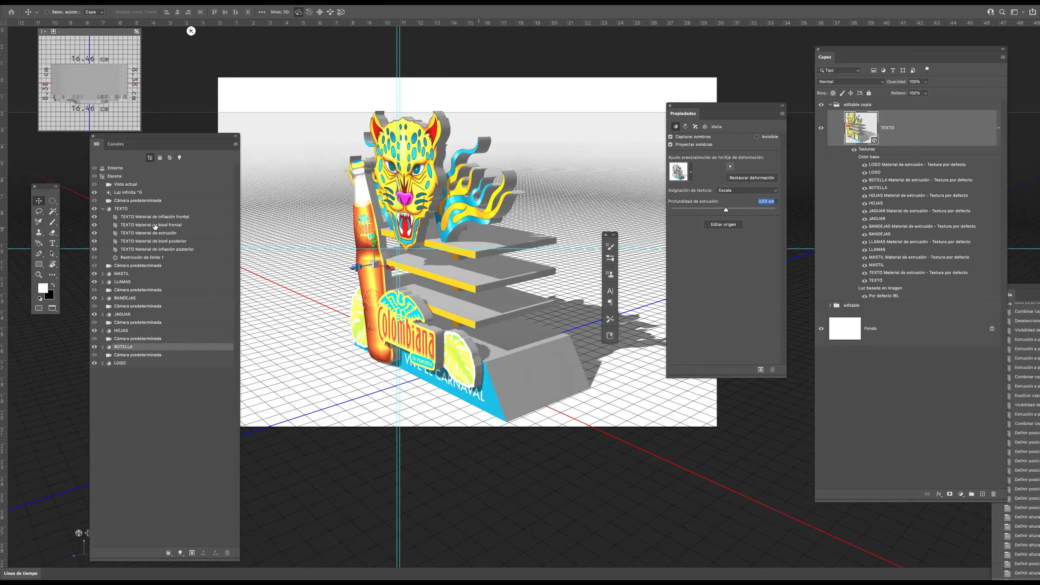
left_click(125, 177)
left_click_drag(327, 209, 380, 206)
left_click_drag(427, 175, 336, 187)
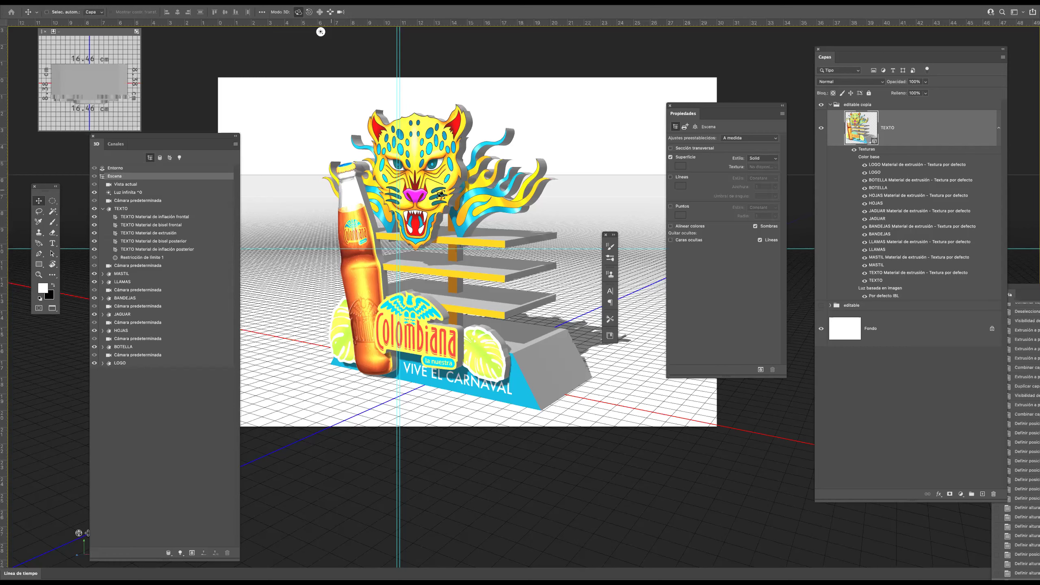
Raise the 3D camera to a near-frontal view of the Colombiana display.
left_click_drag(438, 194, 499, 303)
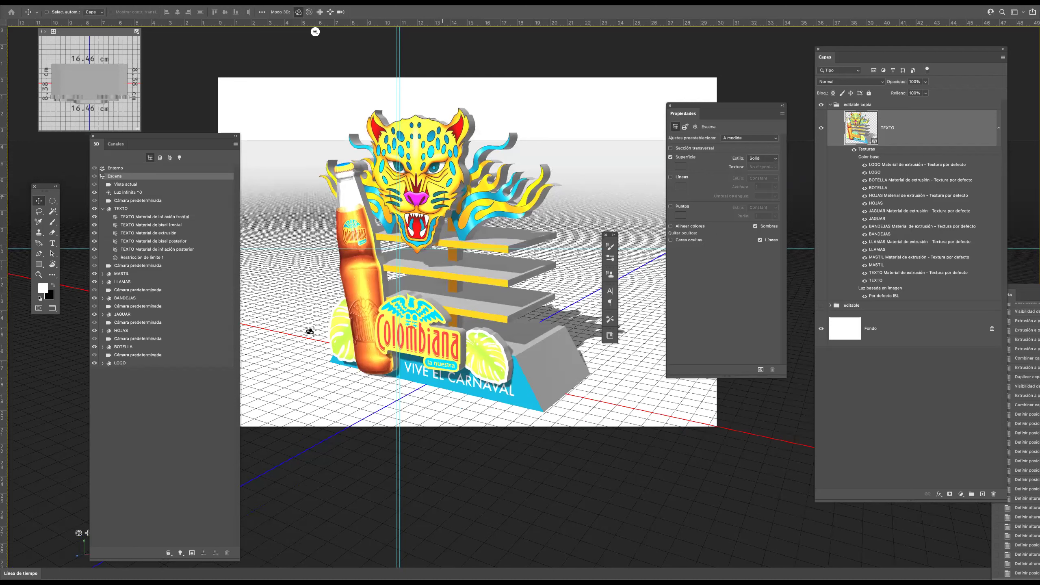
Give the TEXTO extrusion material a dark teal base colour (H 192, S 93%, B 64%) sampled from the base.
left_click(118, 209)
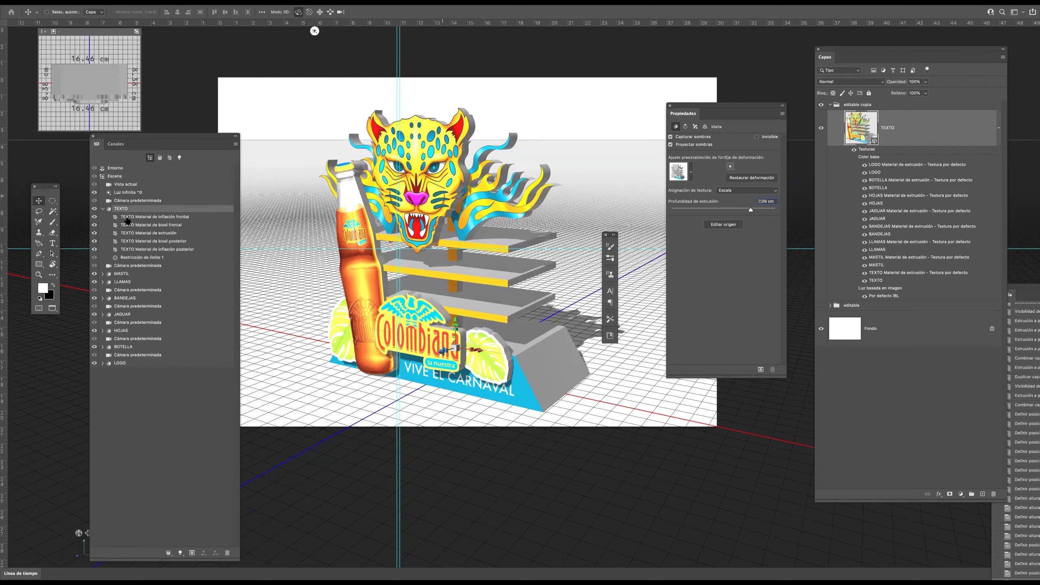
left_click(140, 233)
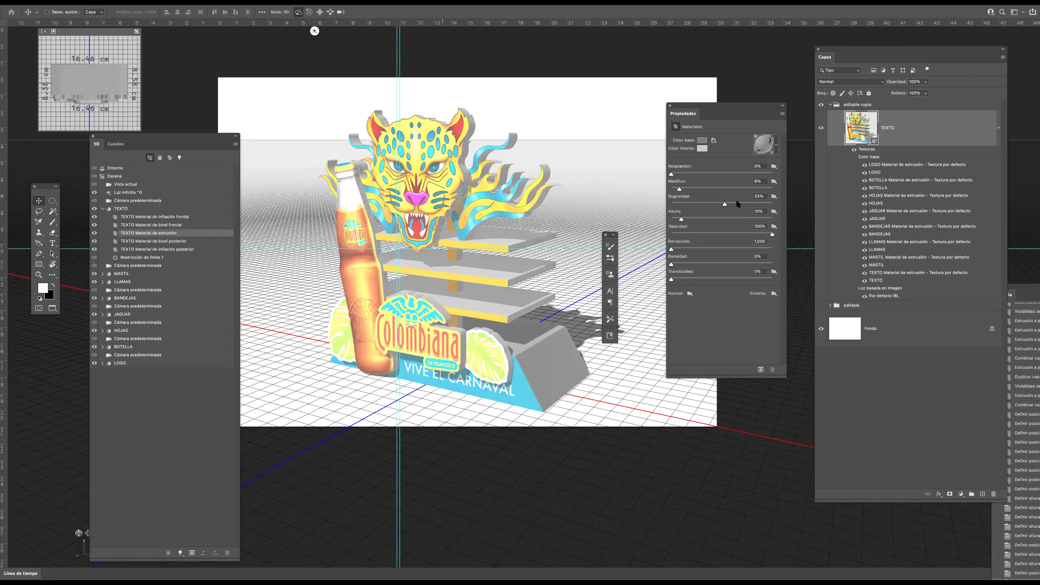
left_click(702, 142)
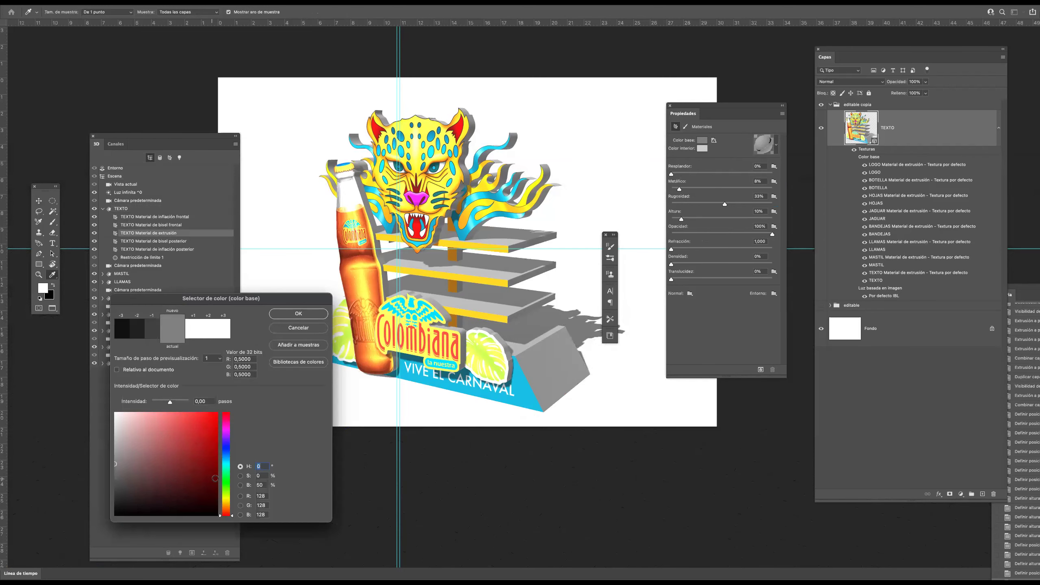
left_click(521, 382)
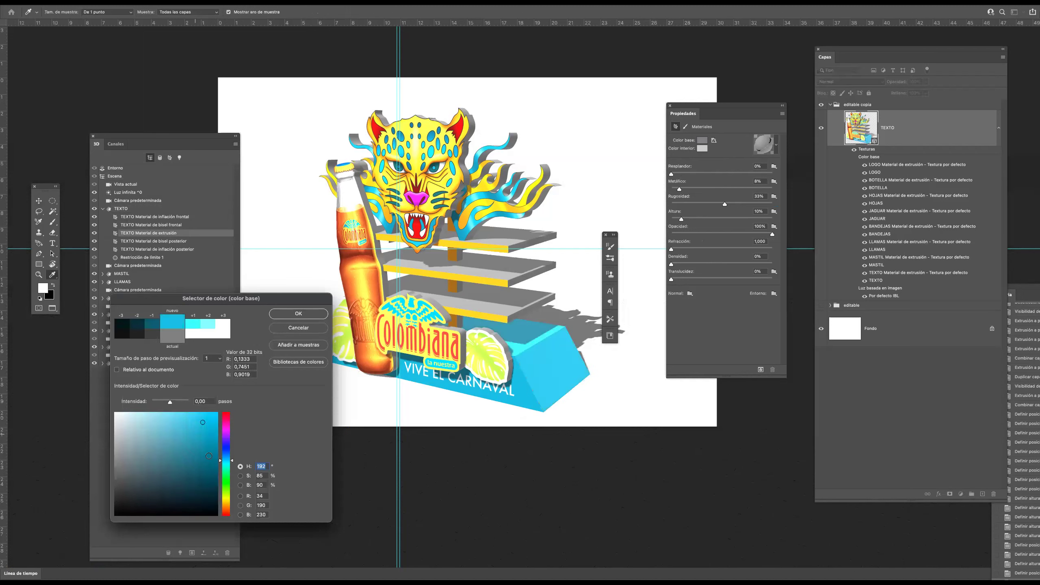
left_click_drag(203, 422, 210, 447)
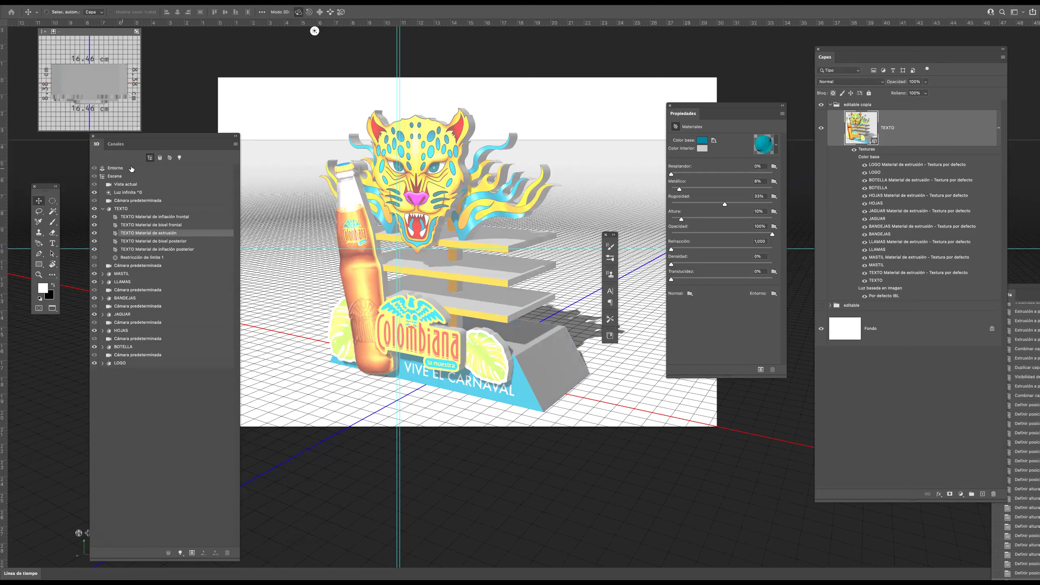
Return to the scene and select the BANDEJAS shelves' extrusion material.
left_click(113, 177)
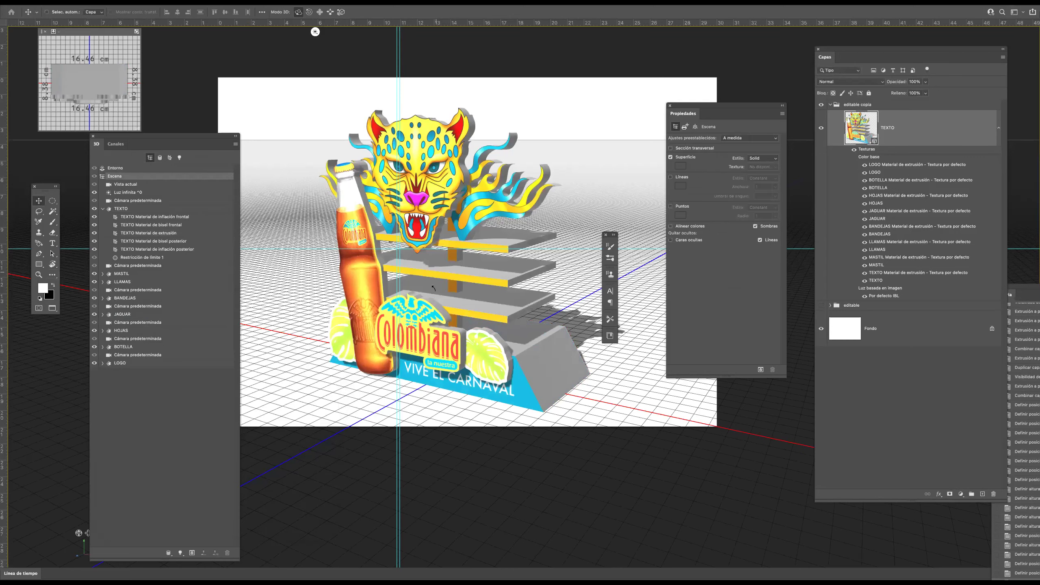
left_click_drag(436, 297, 434, 291)
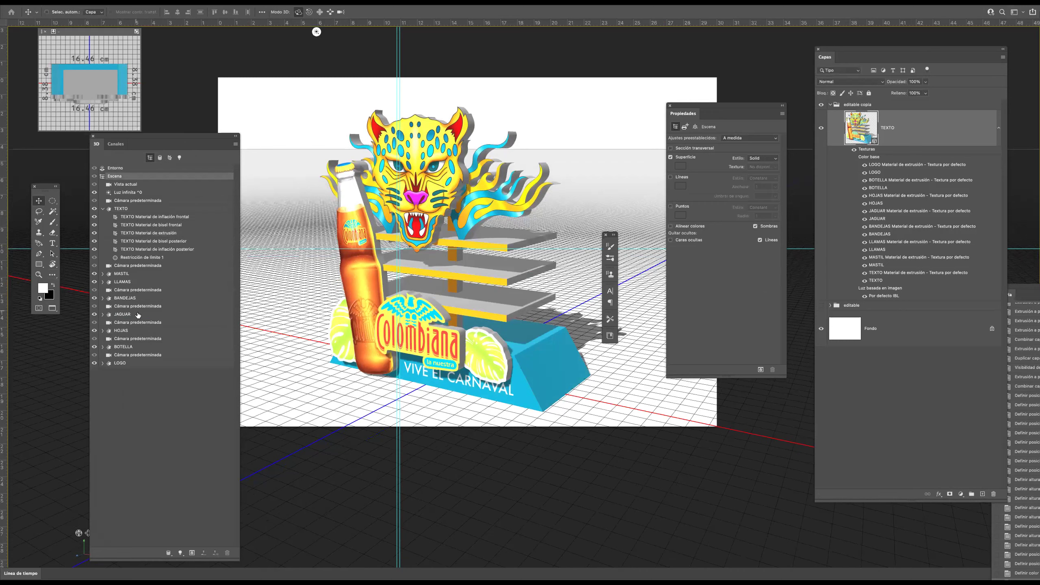
left_click(118, 299)
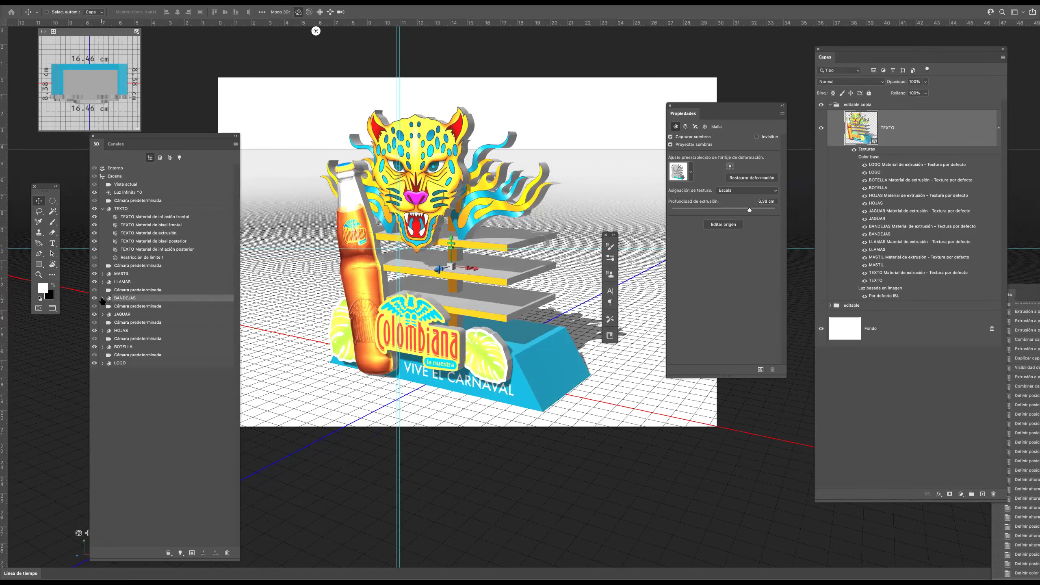
left_click(103, 298)
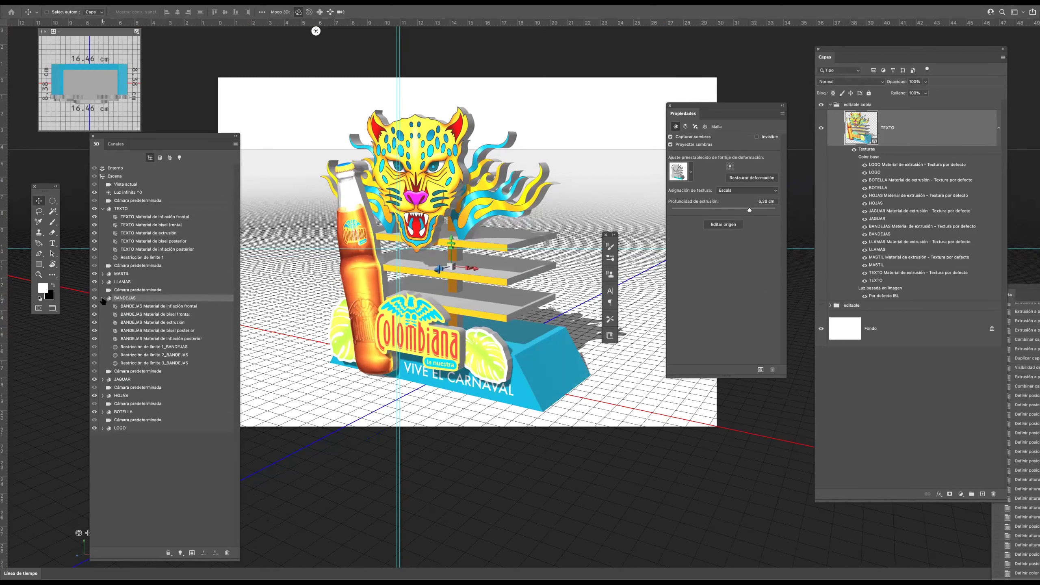
left_click(159, 323)
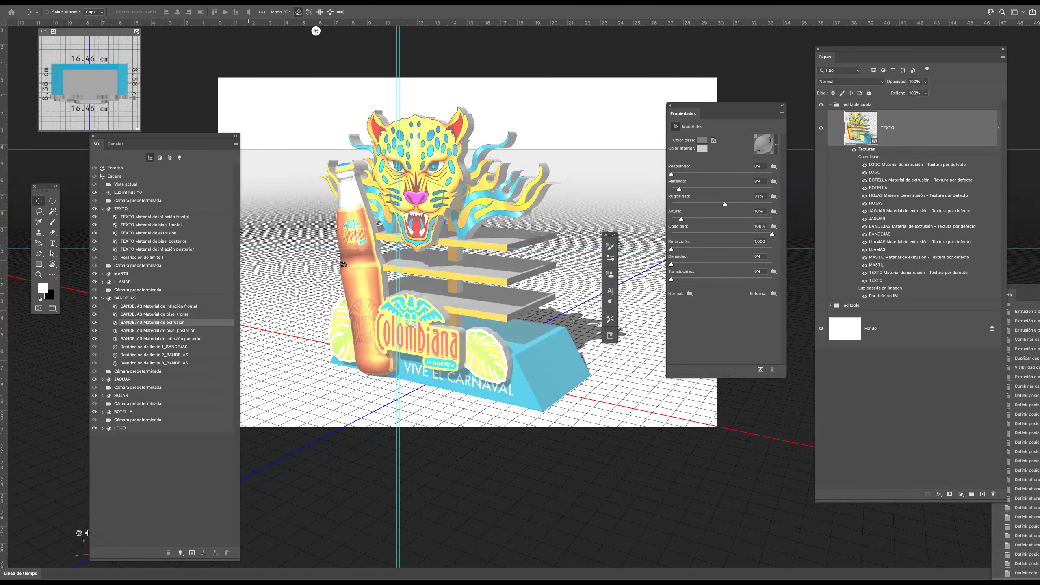
Set the shelves' extrusion base colour to orange (H 34, S 94%, B 96%).
left_click(701, 140)
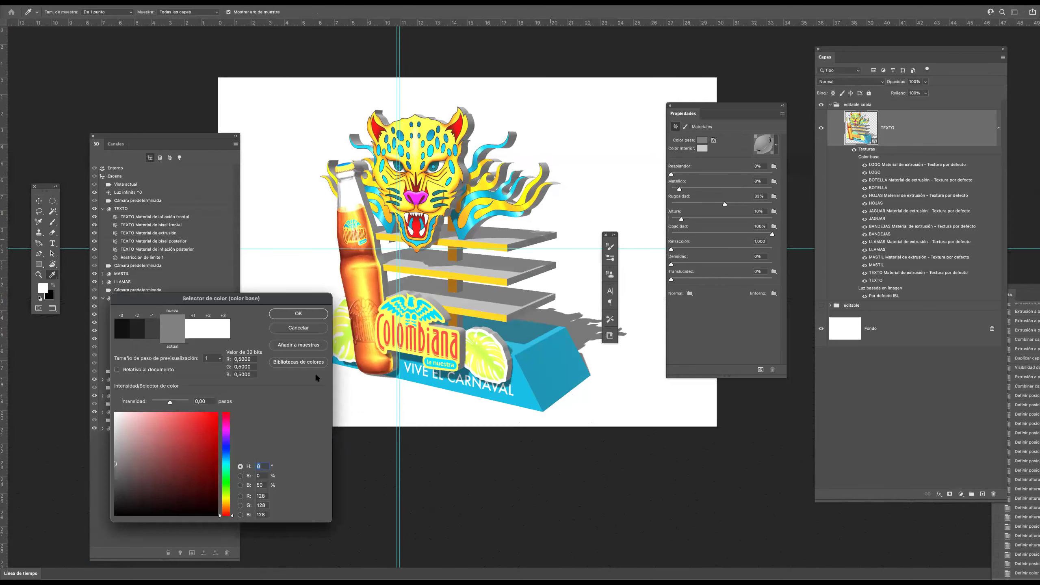
left_click(226, 501)
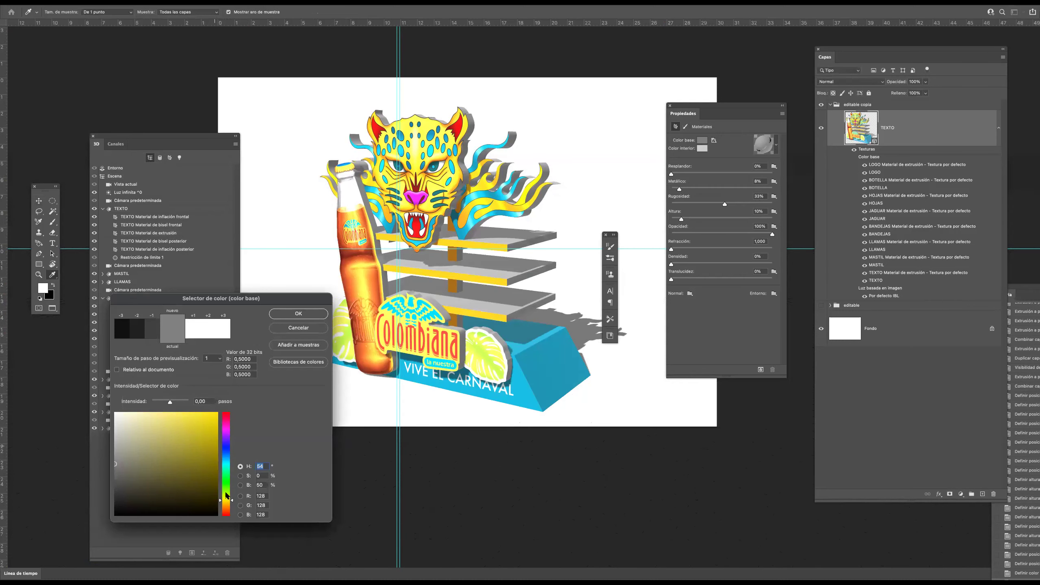
key("super+Tab")
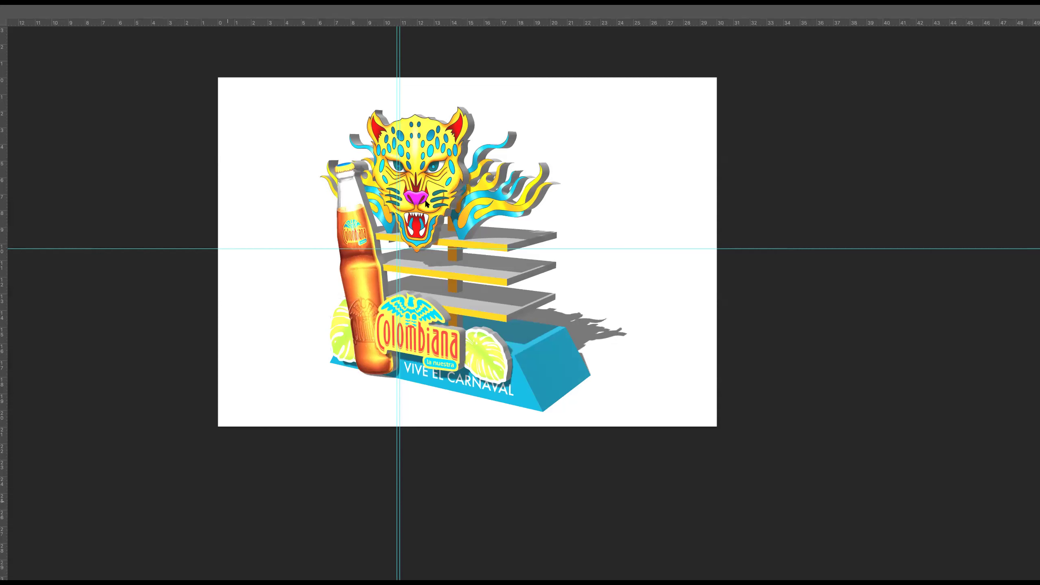
left_click(267, 300)
left_click(210, 431)
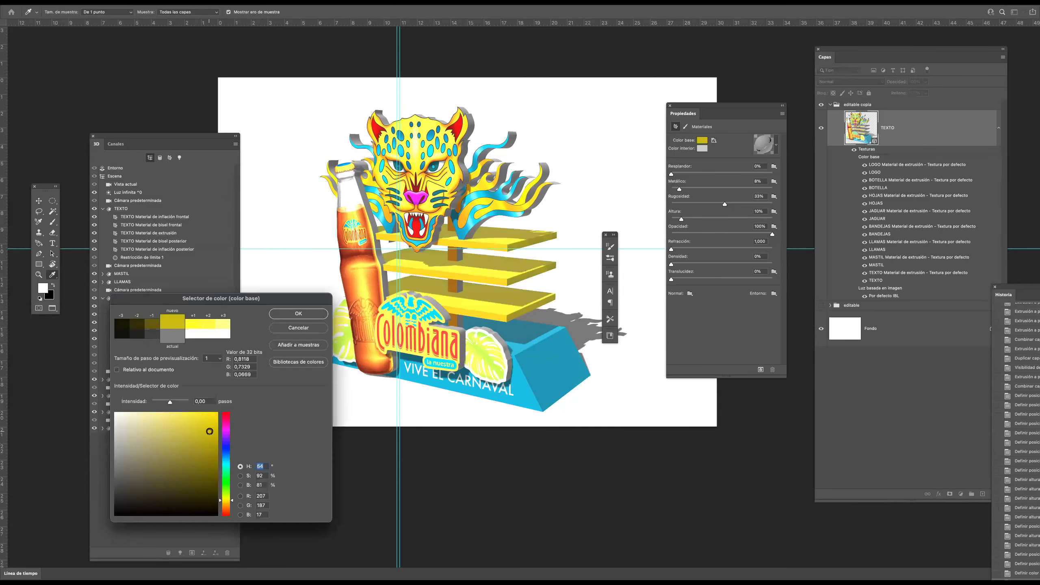
left_click_drag(208, 430, 210, 421)
left_click(226, 503)
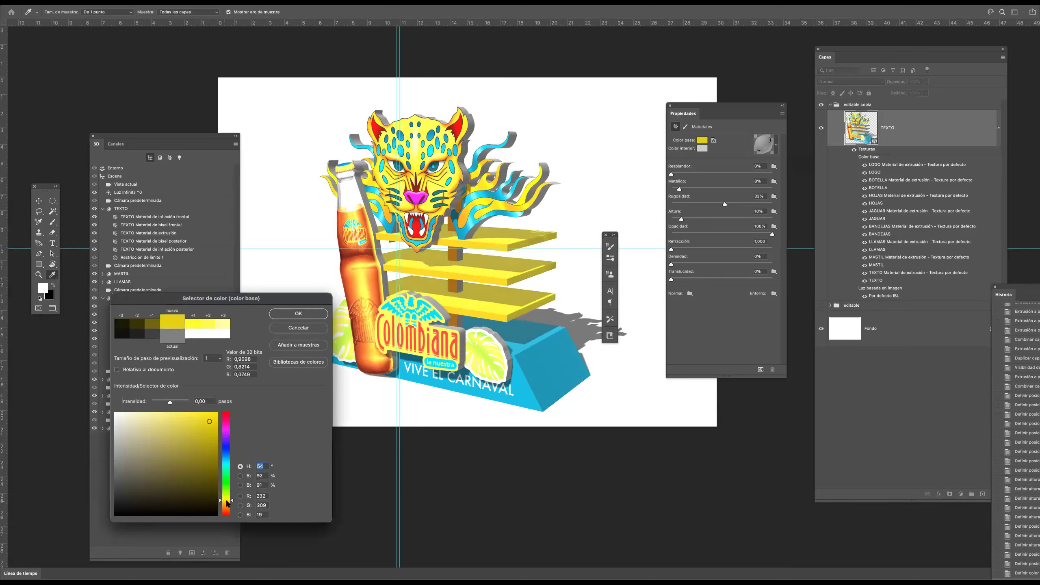
left_click(210, 416)
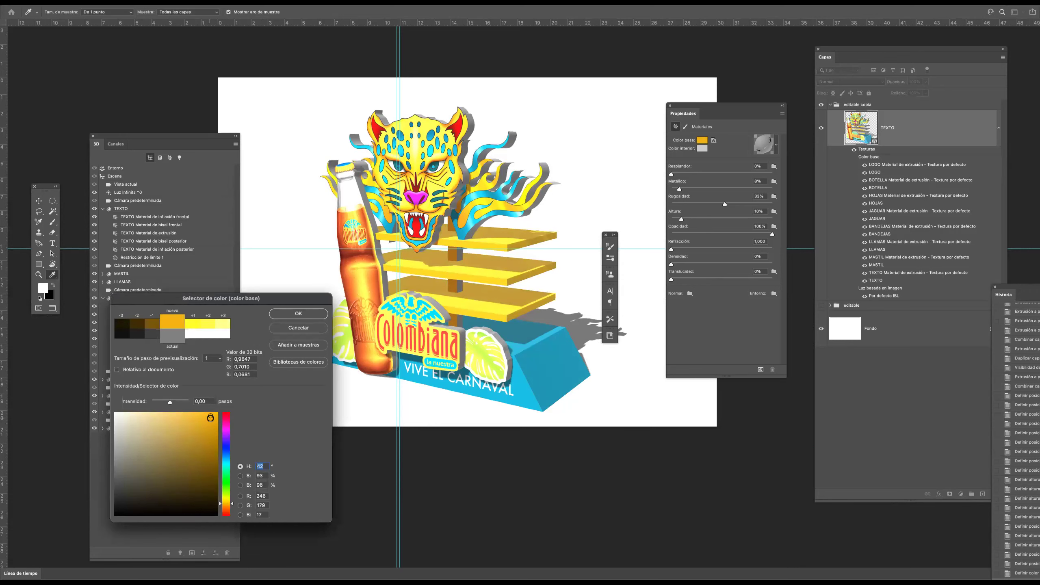
left_click(225, 506)
left_click(211, 416)
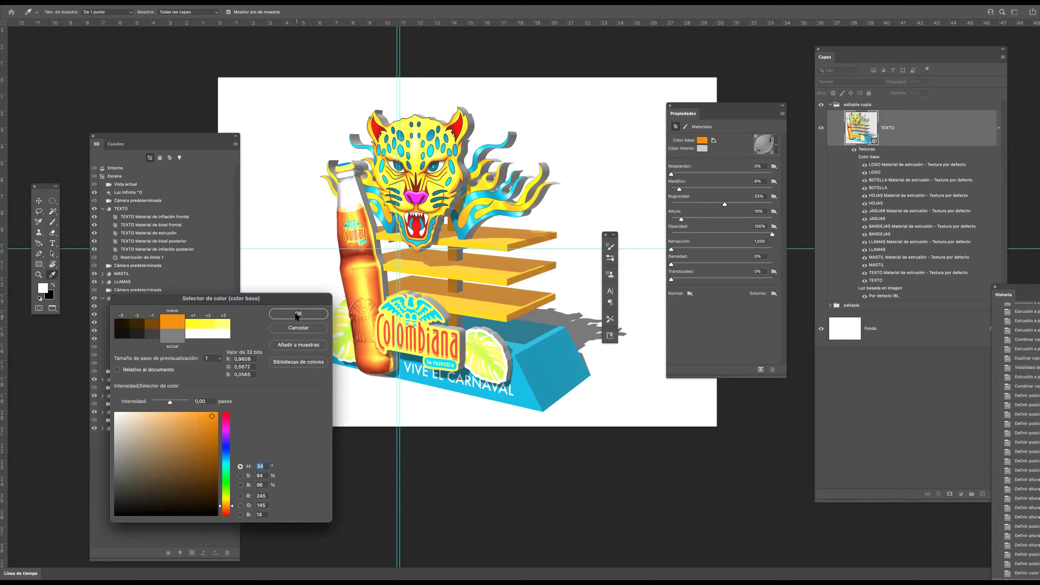
left_click(289, 310)
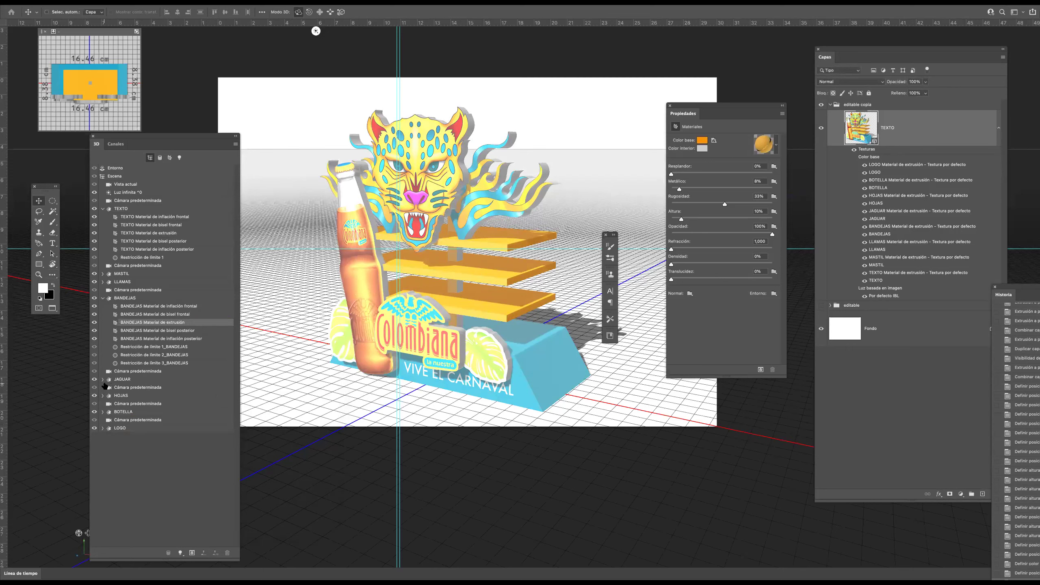
Set the LOGO extrusion material's base colour to a saturated orange matching the shelves.
left_click(106, 300)
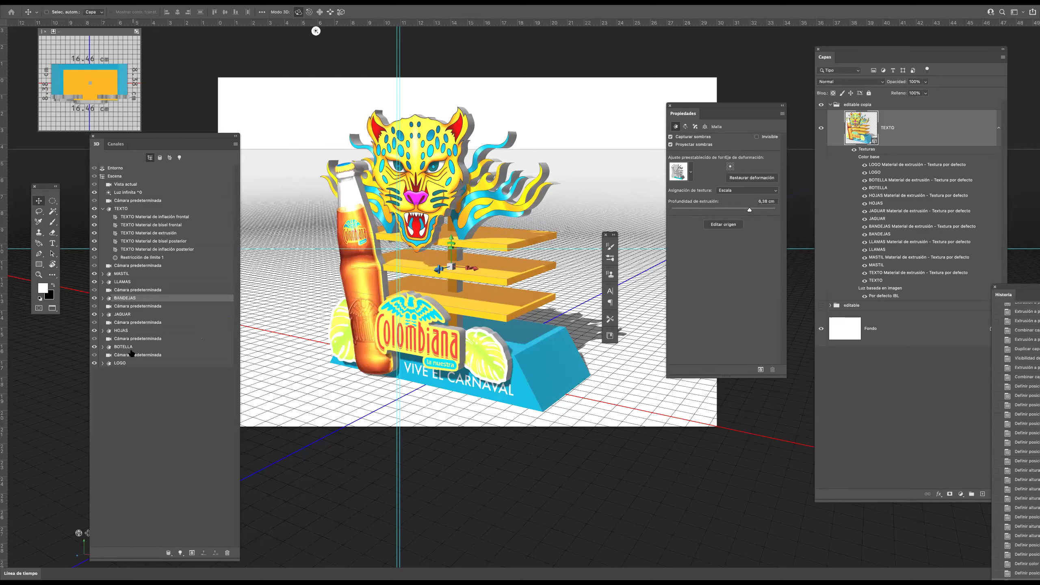
left_click(119, 363)
left_click(102, 363)
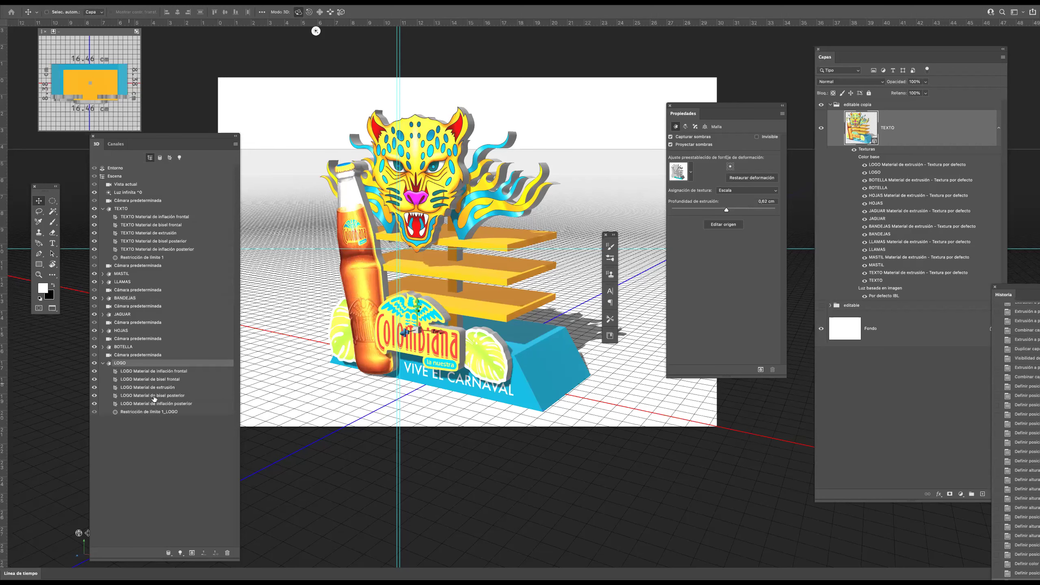
left_click(156, 388)
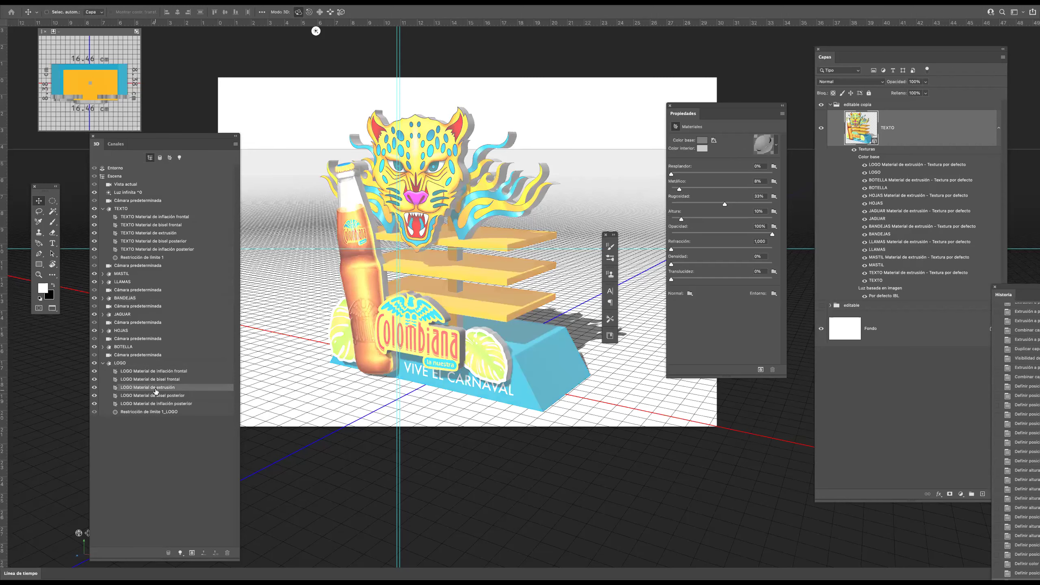
left_click(701, 140)
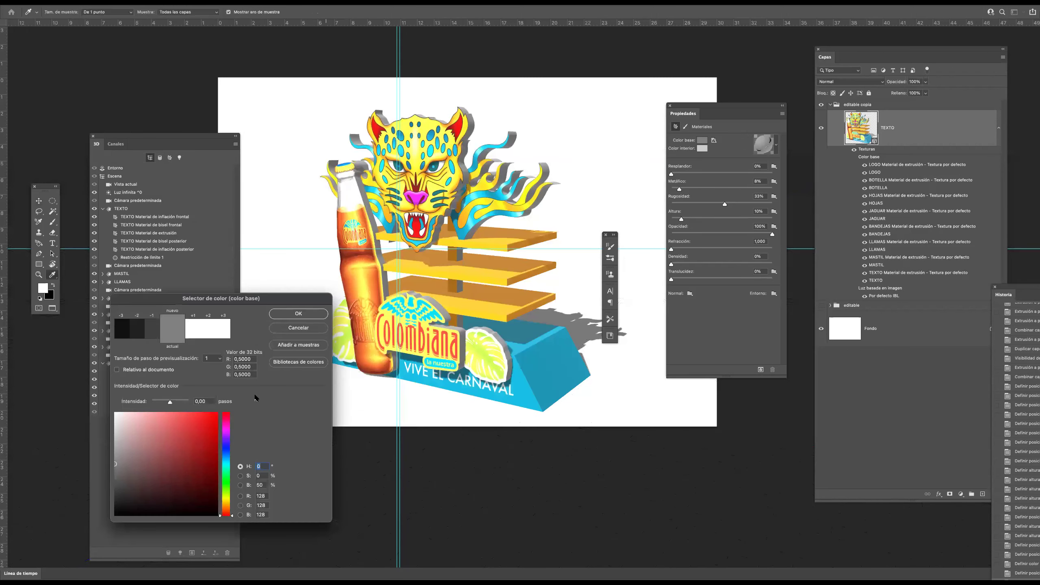
left_click(225, 505)
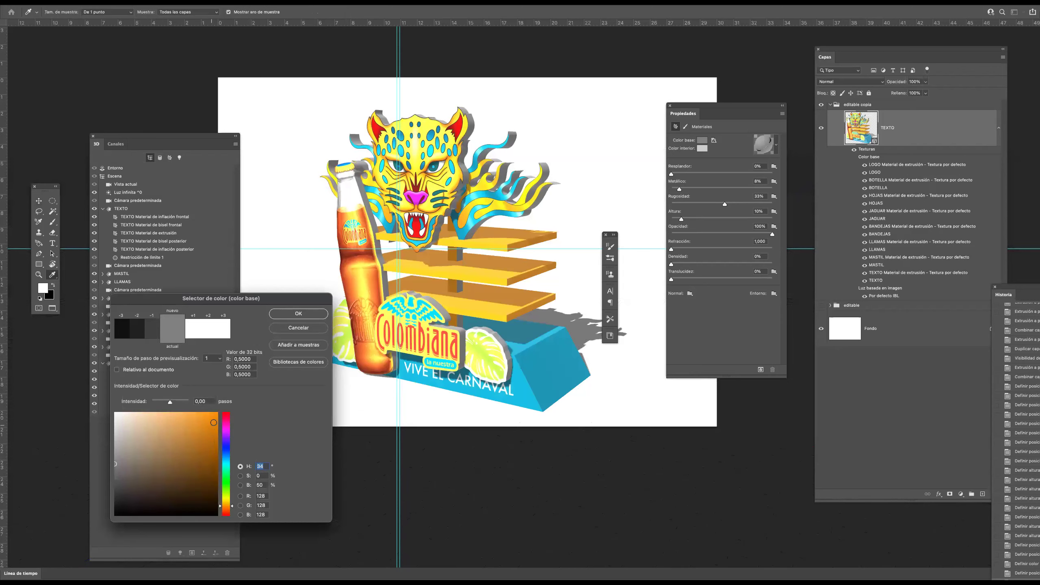
left_click(213, 421)
left_click(297, 316)
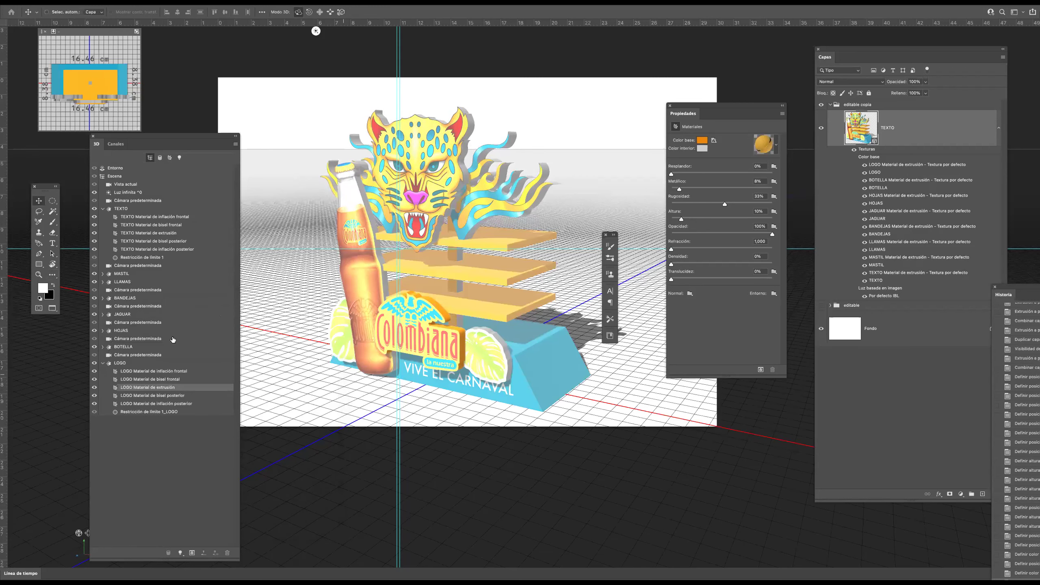
Collapse the LOGO and TEXTO material lists in the 3D panel.
left_click(103, 365)
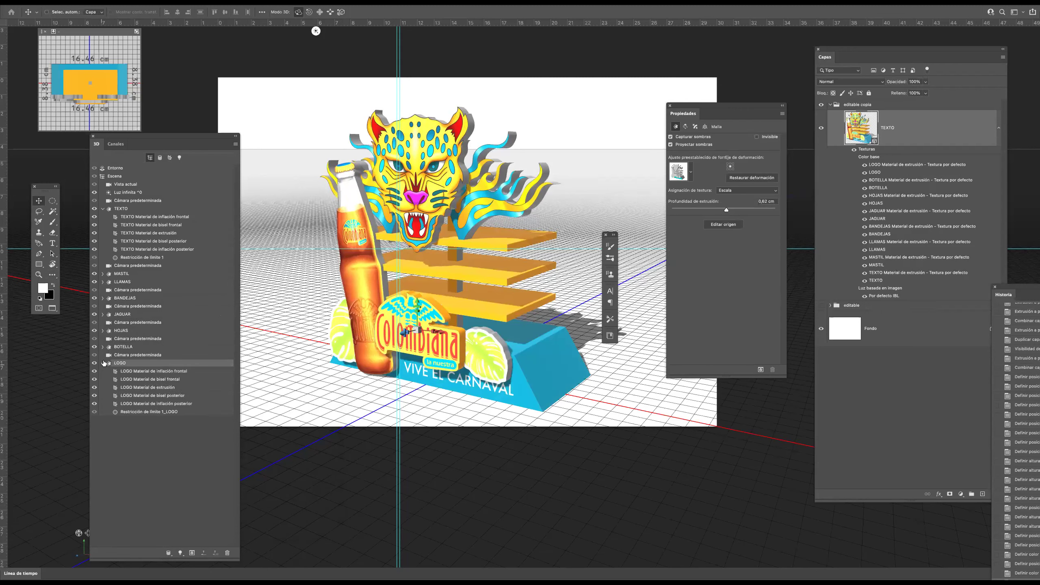
left_click(103, 362)
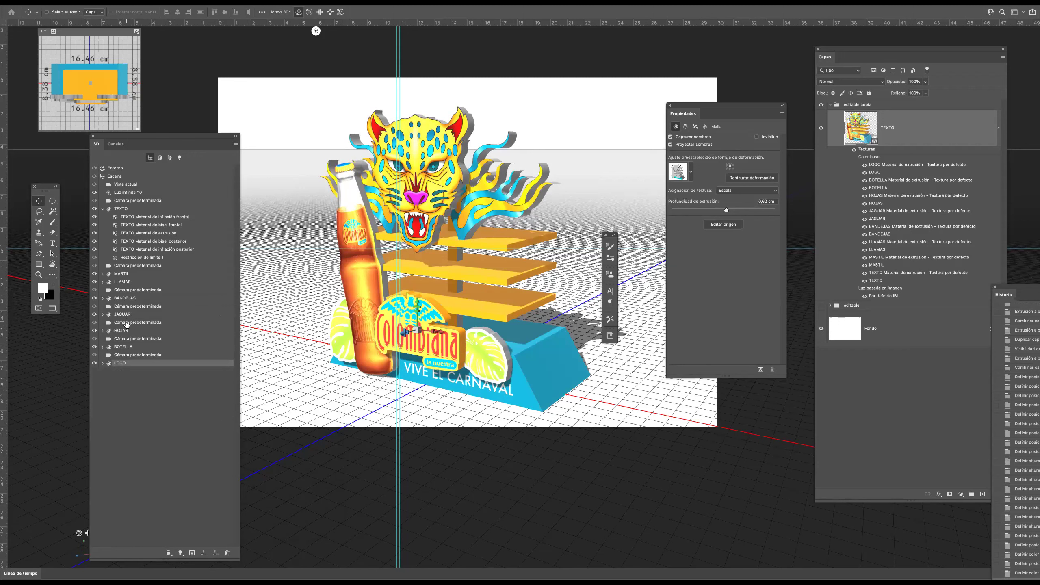
left_click(102, 210)
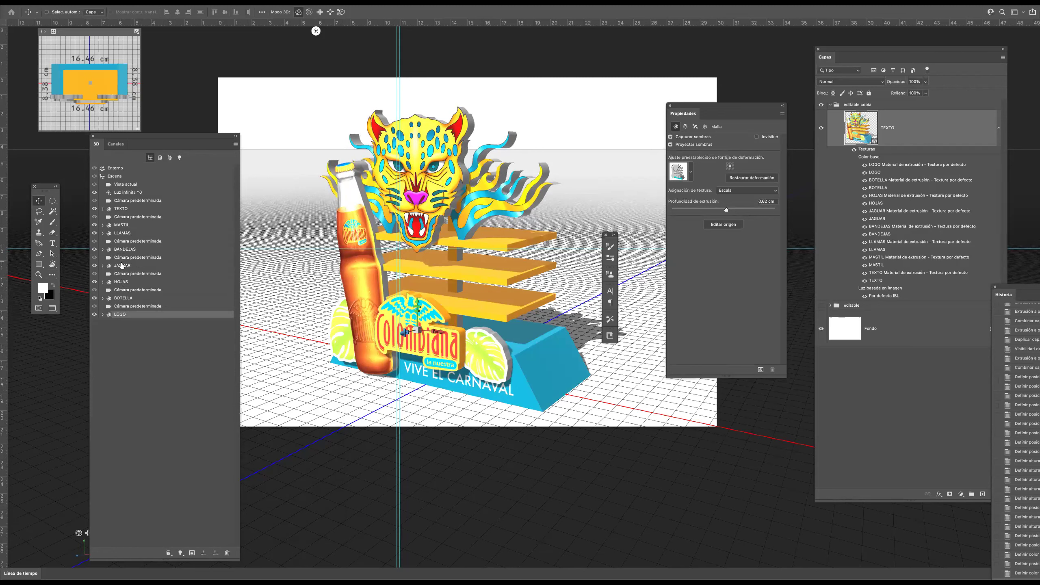
Give the HOJAS extrusion material a green base colour (H 110, S 88%, B 62%).
left_click(103, 282)
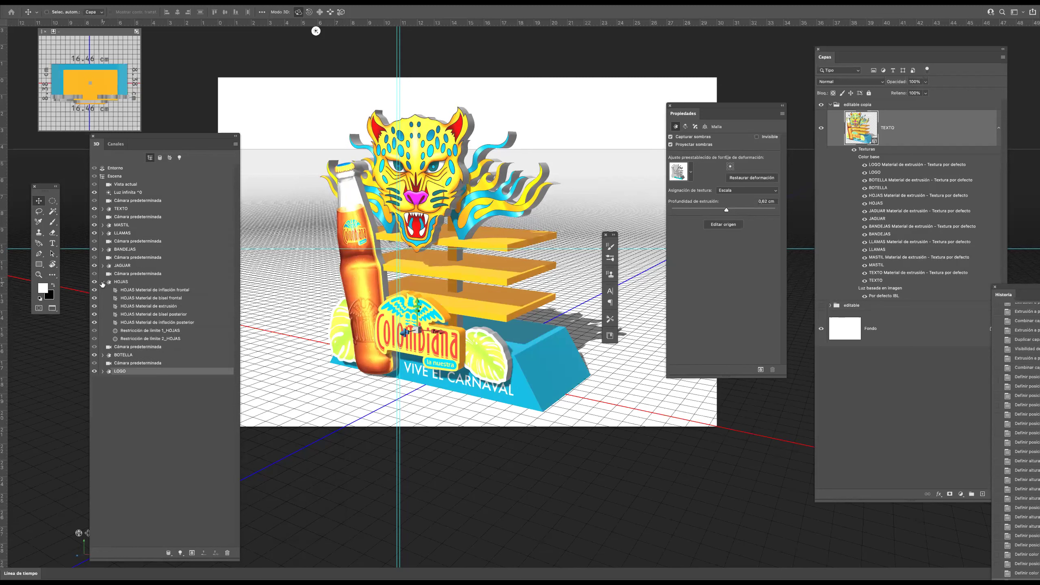
left_click(152, 307)
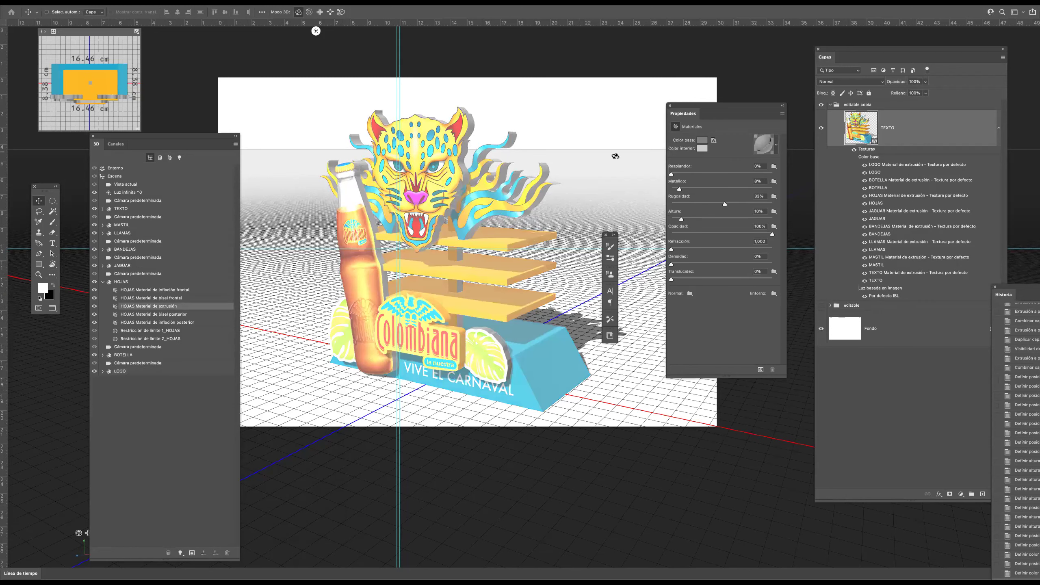
left_click(703, 141)
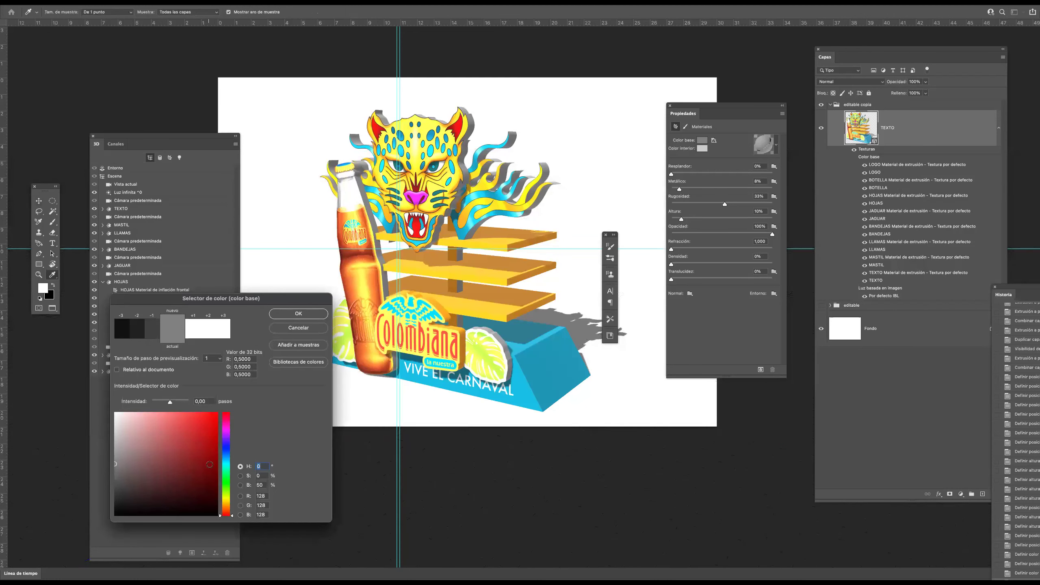
left_click(225, 485)
left_click(205, 452)
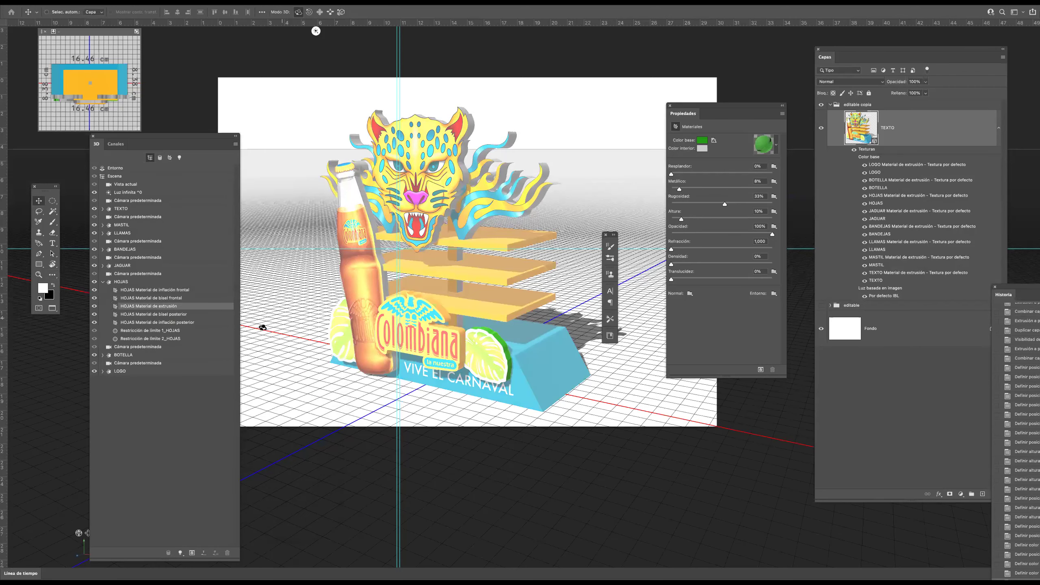
left_click(103, 283)
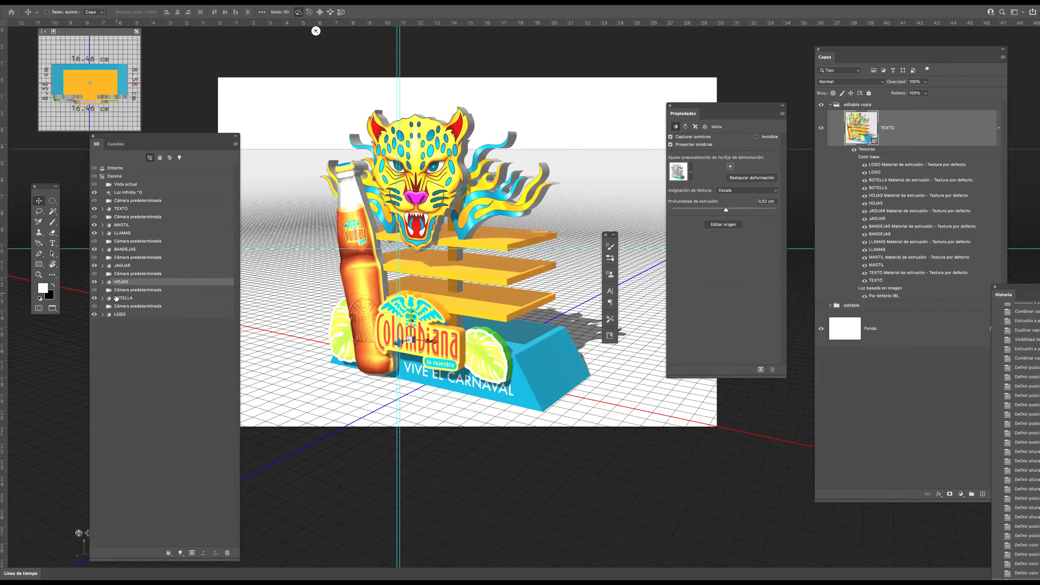
Set the BOTELLA extrusion material's base colour to amber (H 34, S 95%, B 70%).
left_click(103, 299)
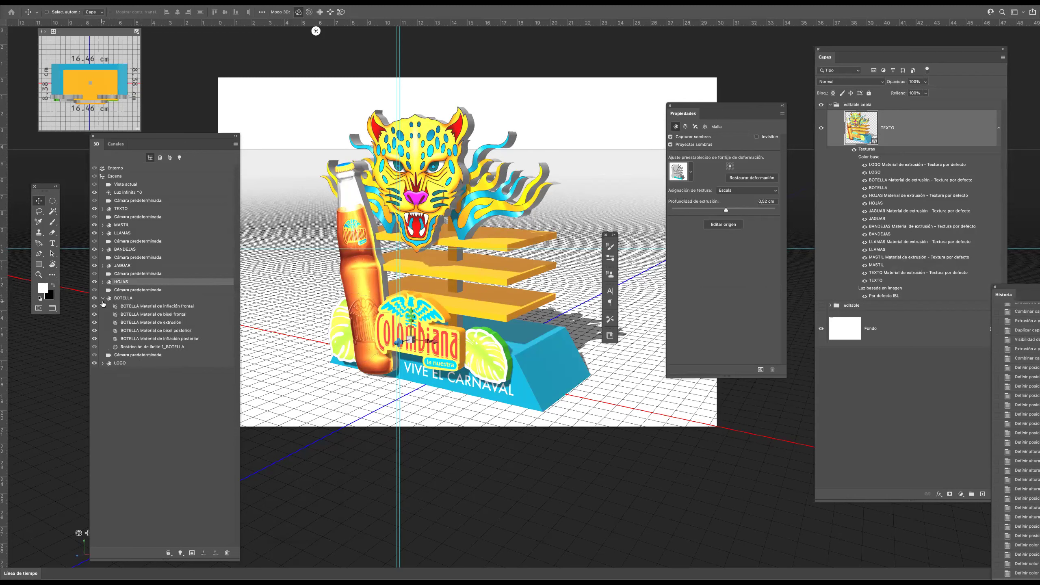
left_click(153, 323)
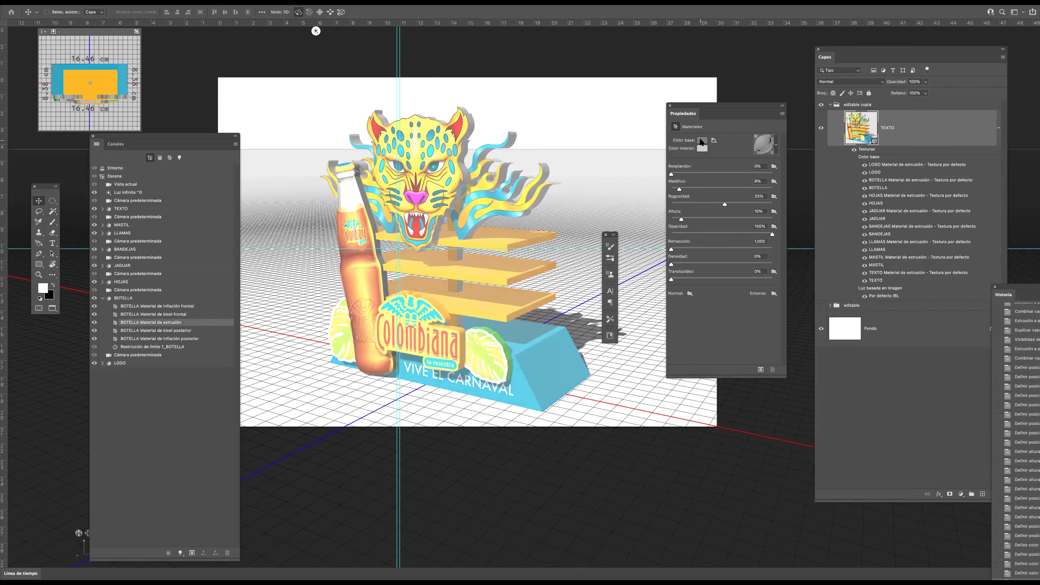
left_click(702, 140)
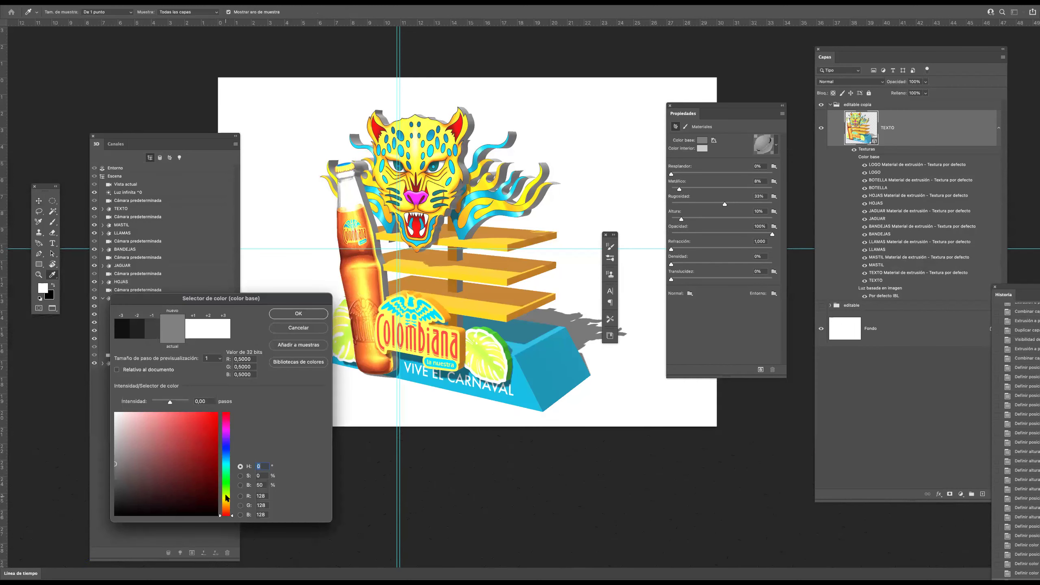
left_click_drag(227, 499, 227, 506)
left_click(214, 441)
left_click(291, 313)
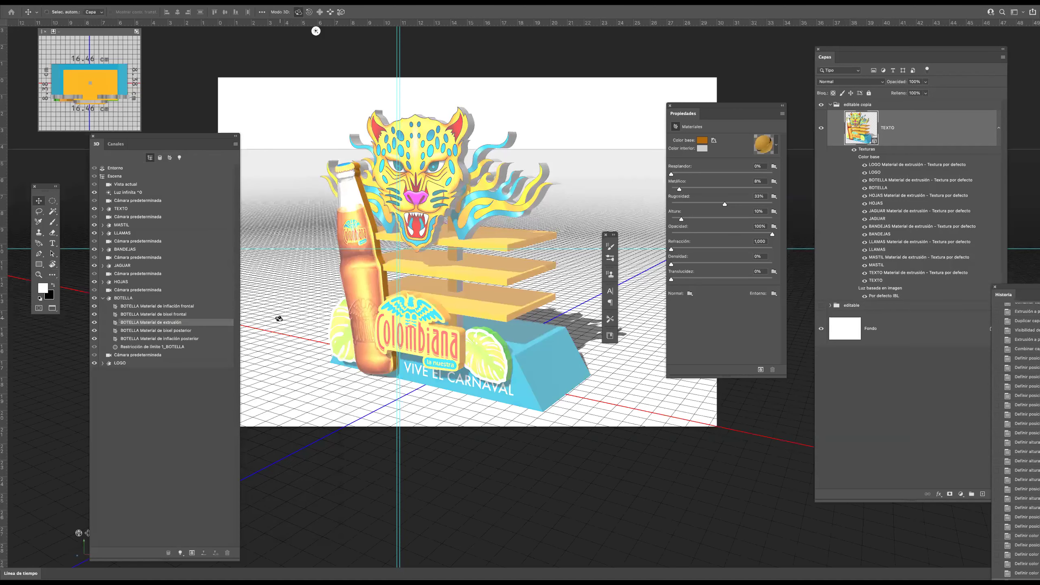
left_click(102, 299)
left_click(122, 265)
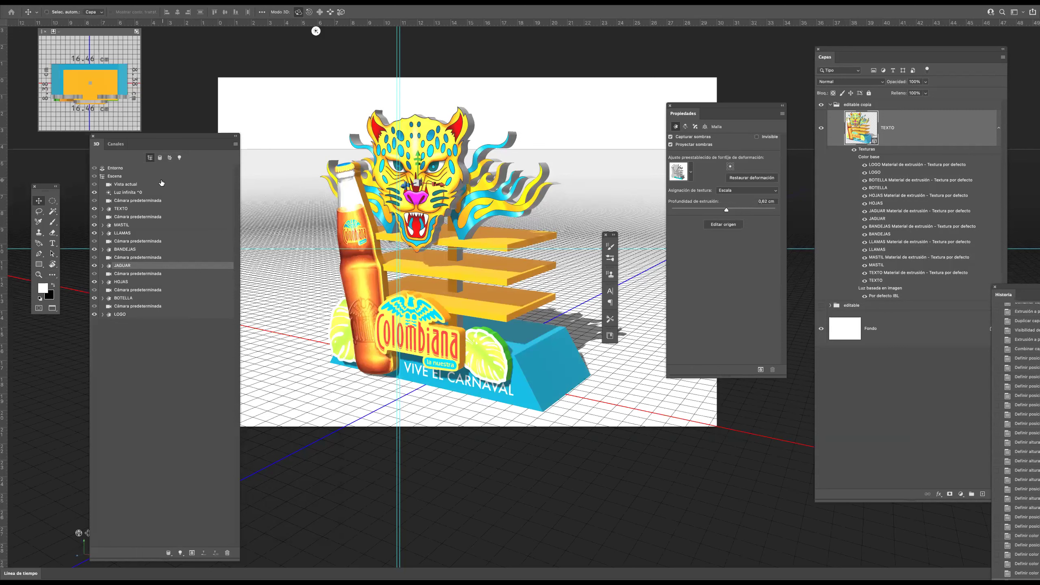
Set the JAGUAR extrusion material's base colour to orange (H 31, S 97%, B 73%).
left_click(102, 265)
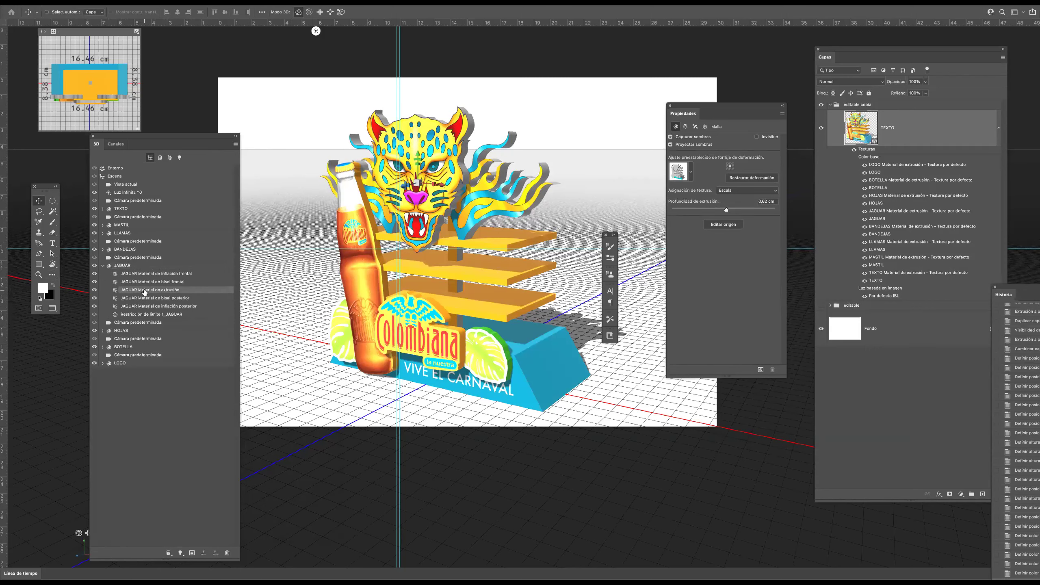
left_click(146, 291)
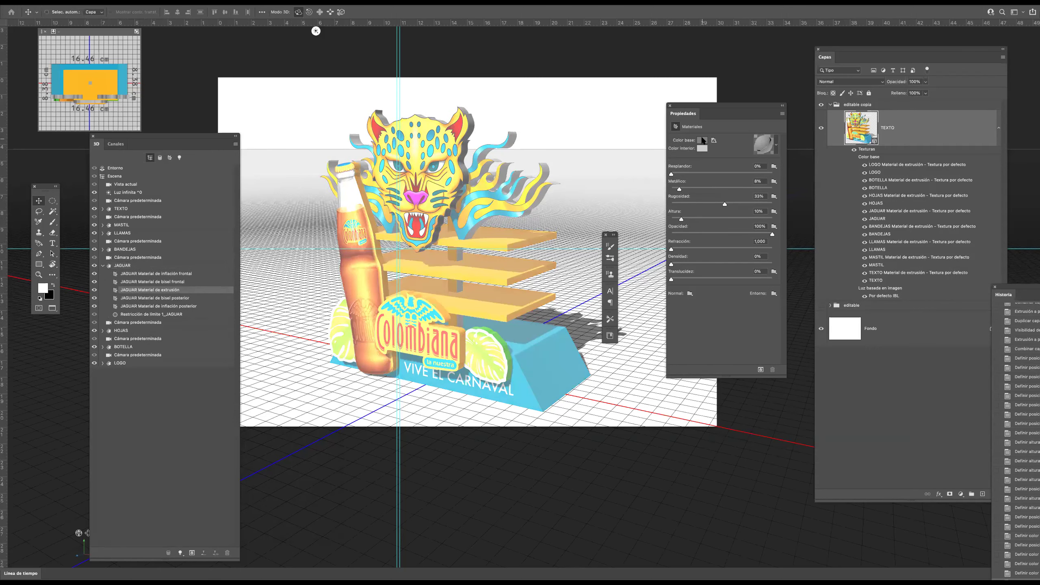
left_click(703, 140)
left_click(225, 507)
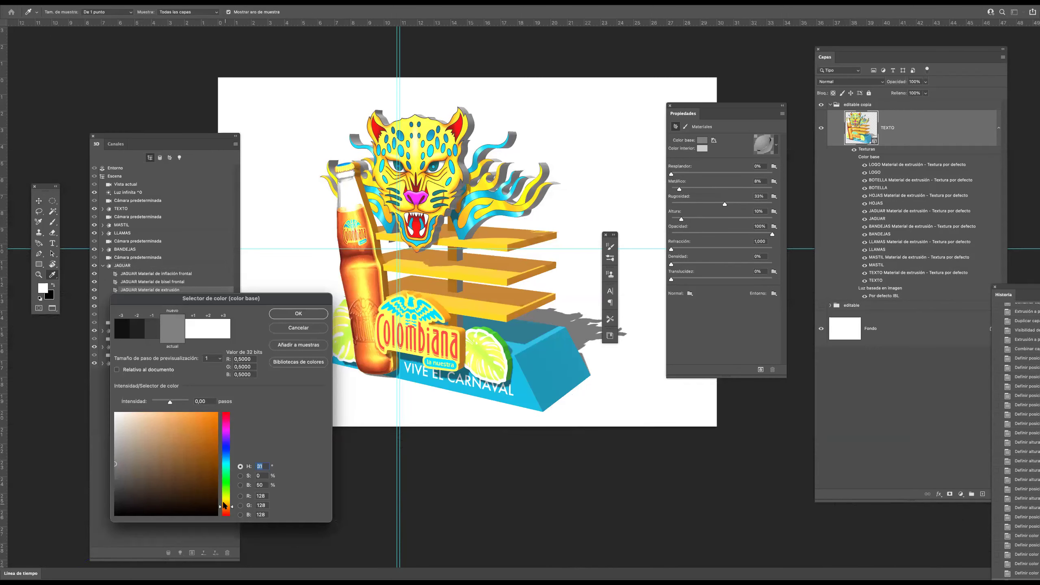
left_click(214, 443)
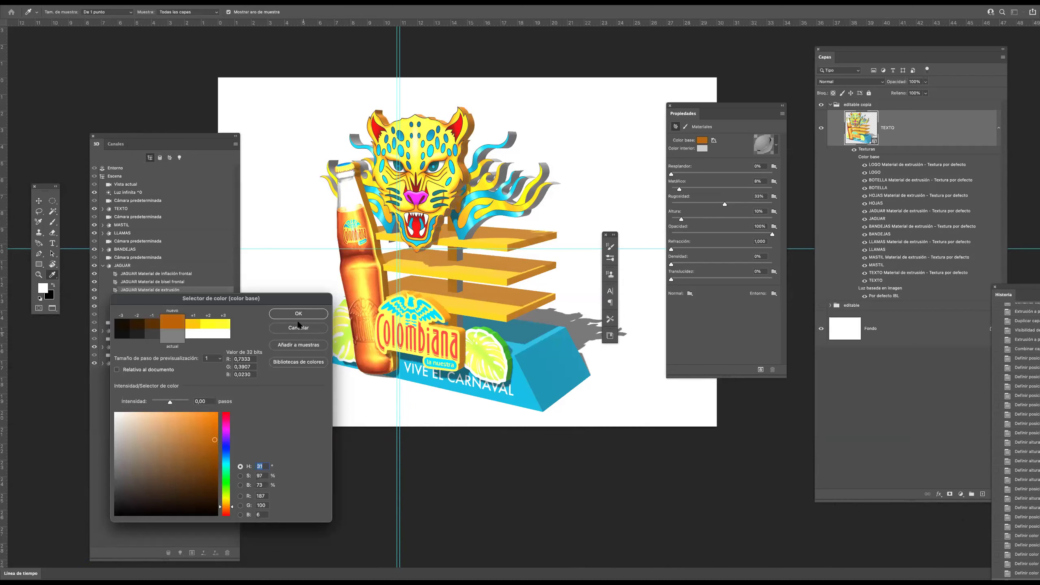
left_click(296, 314)
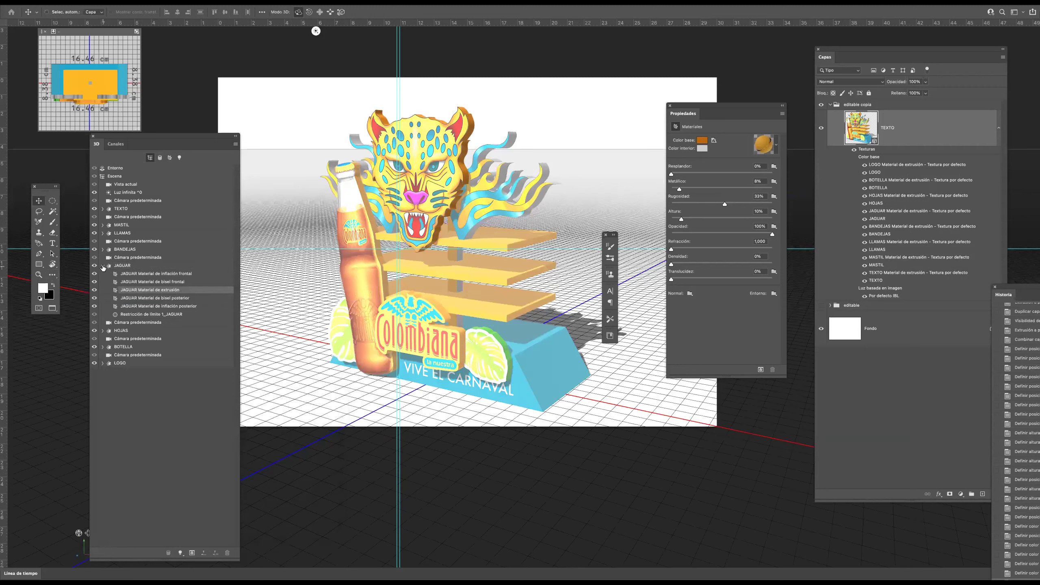
left_click(102, 267)
Set the LLAMAS flames' extrusion material's base colour to teal (H 184, S 91%, B 62%).
left_click(120, 233)
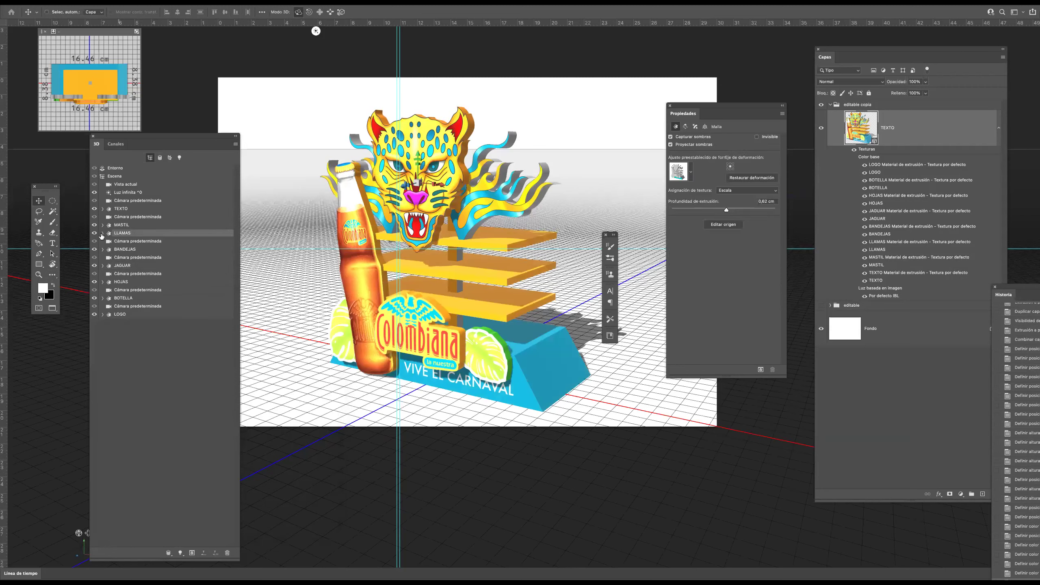
left_click(102, 233)
left_click(148, 258)
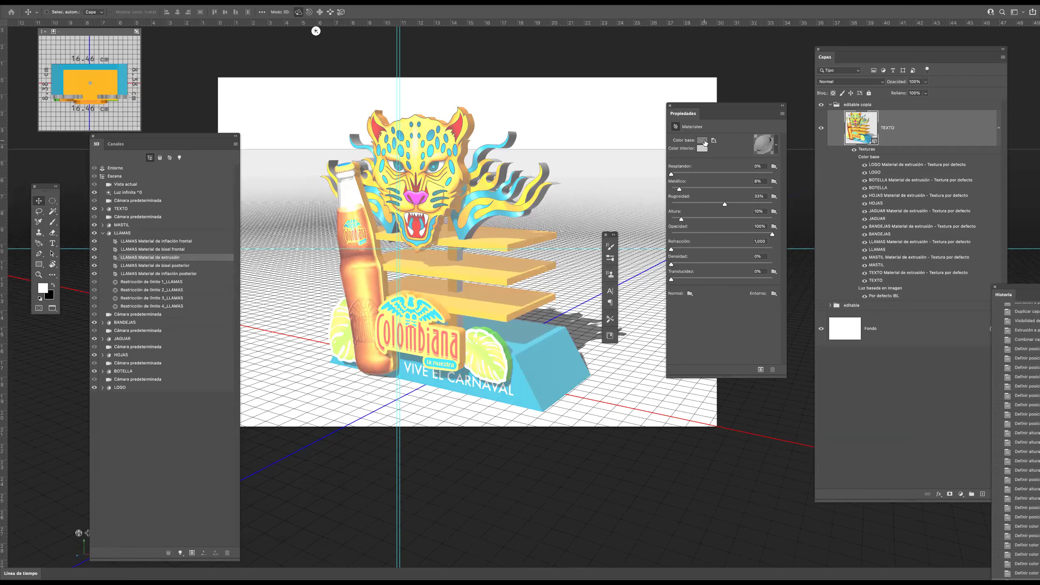
left_click(703, 141)
left_click(226, 464)
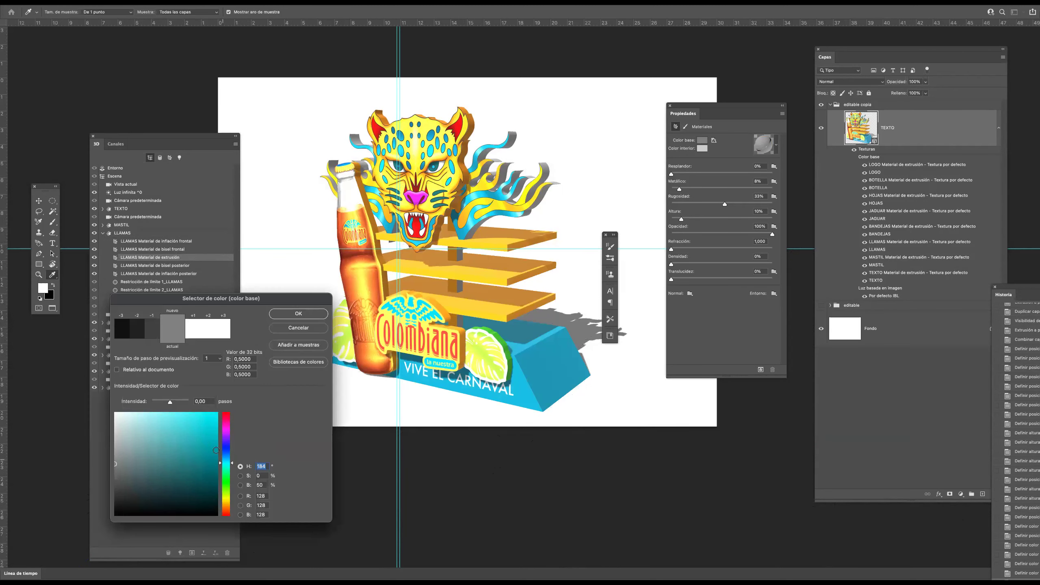
left_click(208, 451)
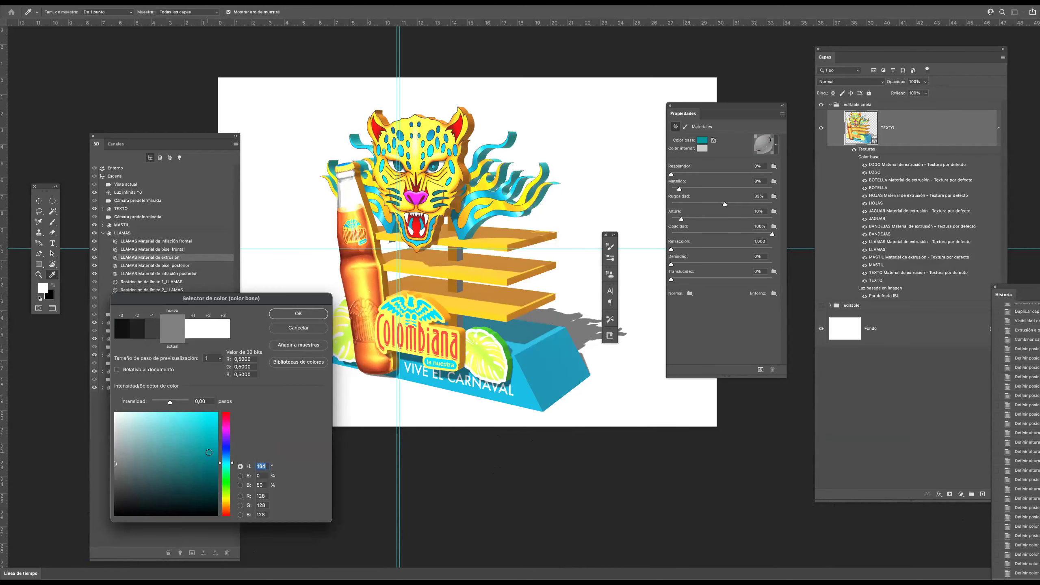
left_click(288, 320)
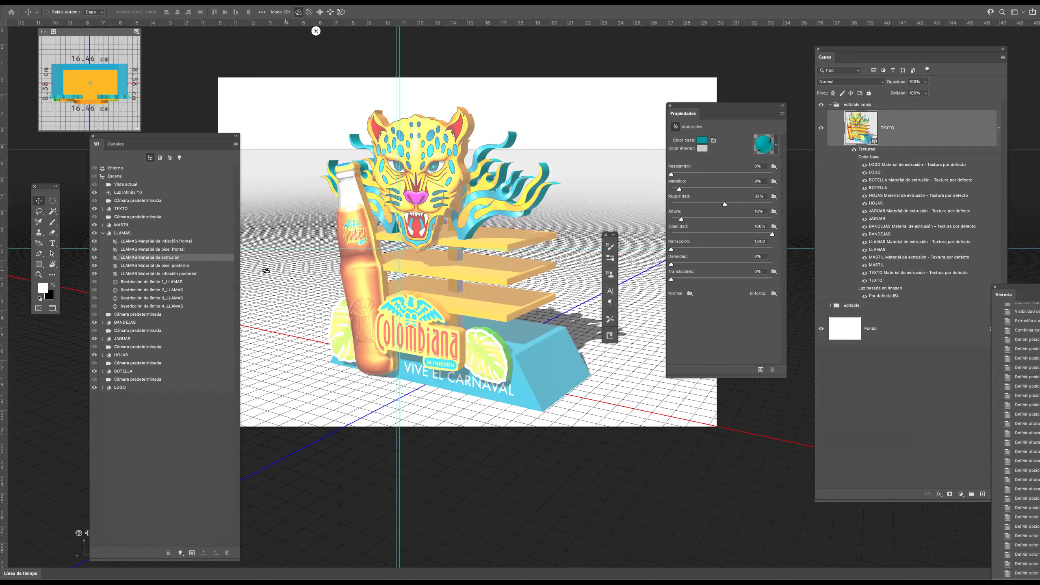
left_click(103, 233)
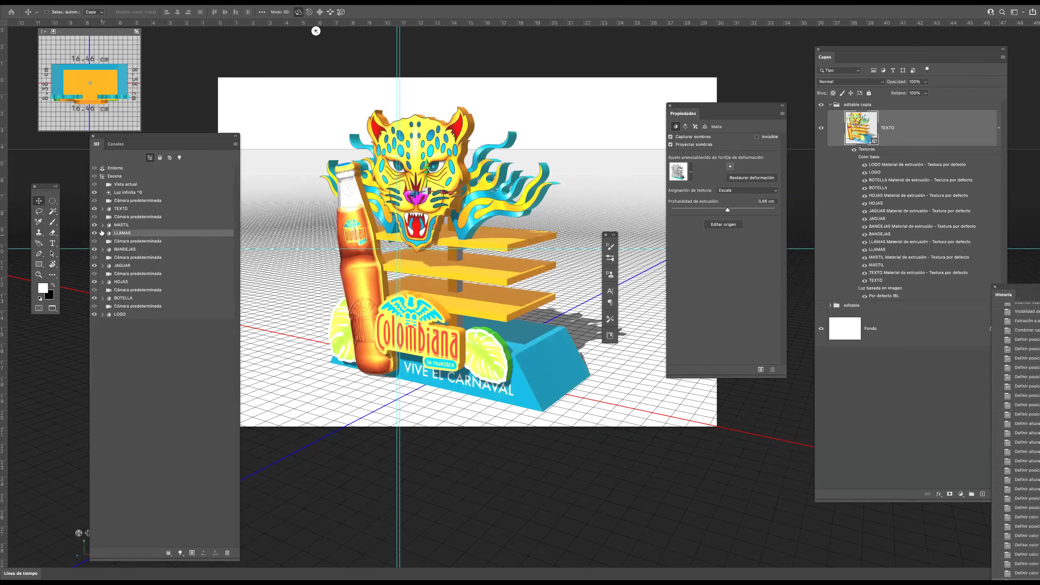
Re-aim the infinite light to shift the display's shadow and lower its intensity to 78%.
left_click(112, 177)
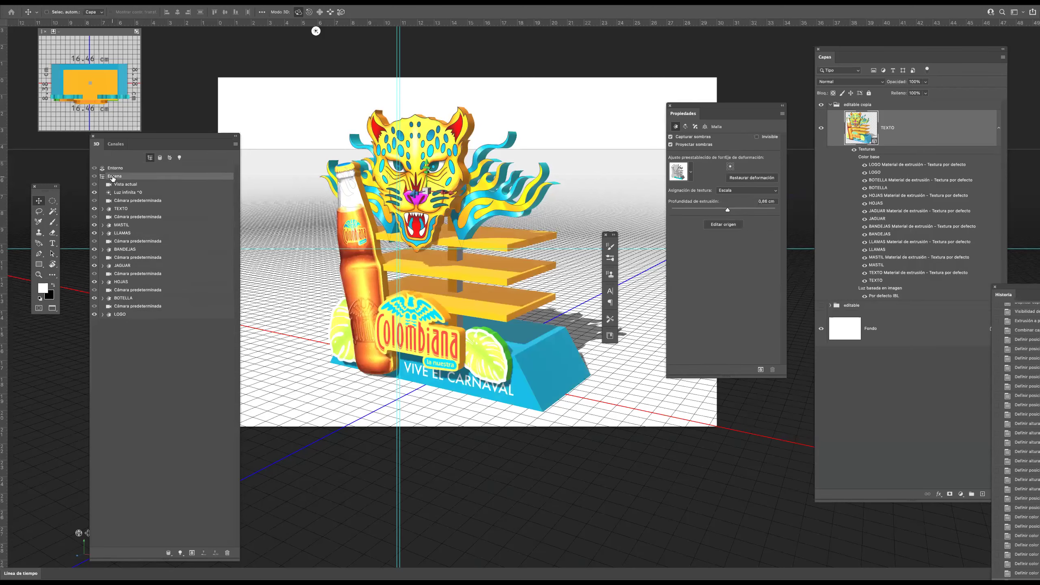
left_click_drag(302, 245, 368, 231)
left_click_drag(295, 231, 346, 264)
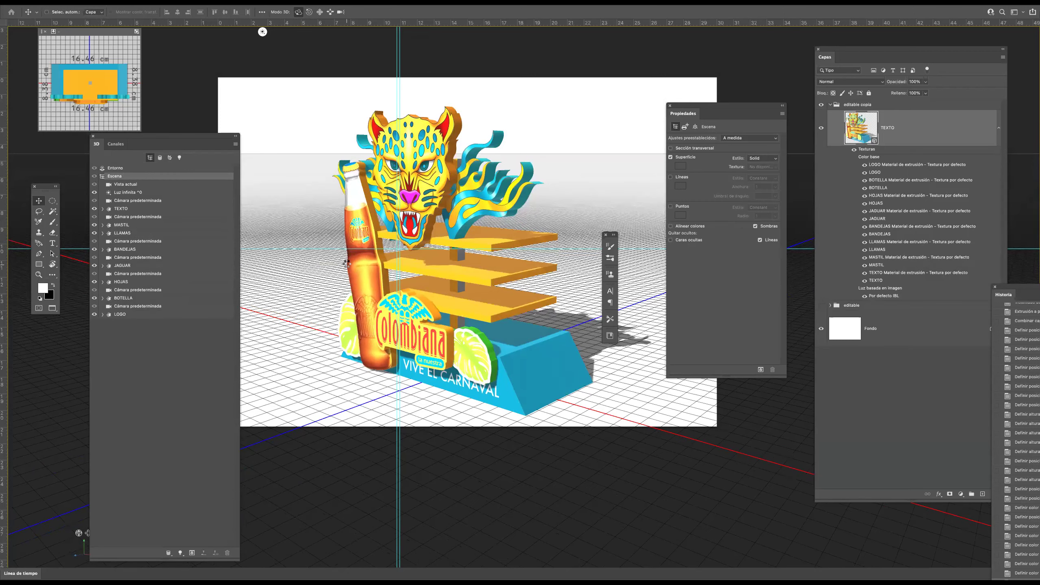
left_click(179, 158)
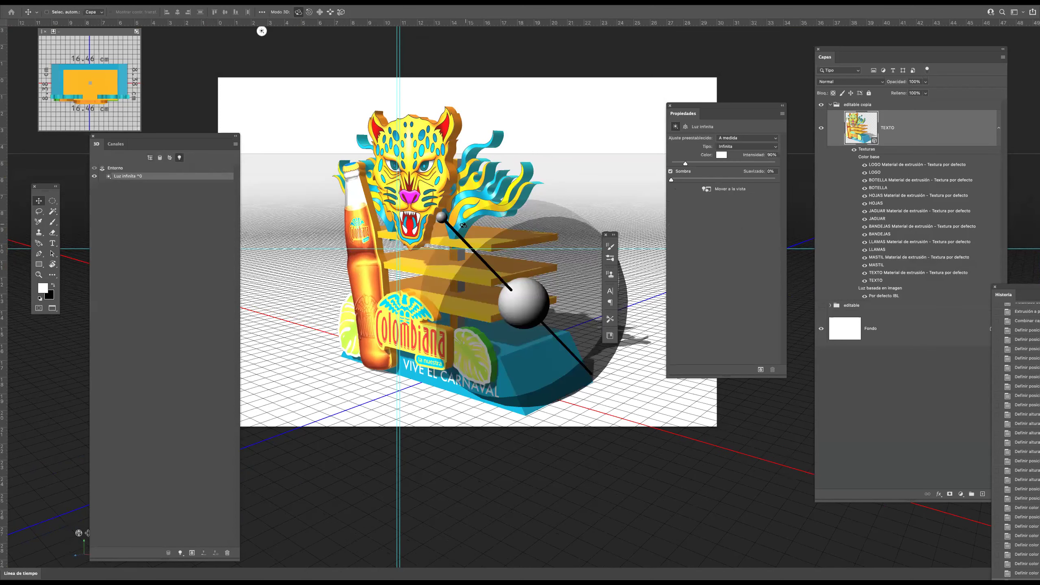
mouse_move(442, 217)
left_mouse_down()
mouse_move(475, 244)
mouse_move(457, 251)
mouse_move(485, 226)
mouse_move(487, 243)
mouse_move(482, 230)
left_mouse_up()
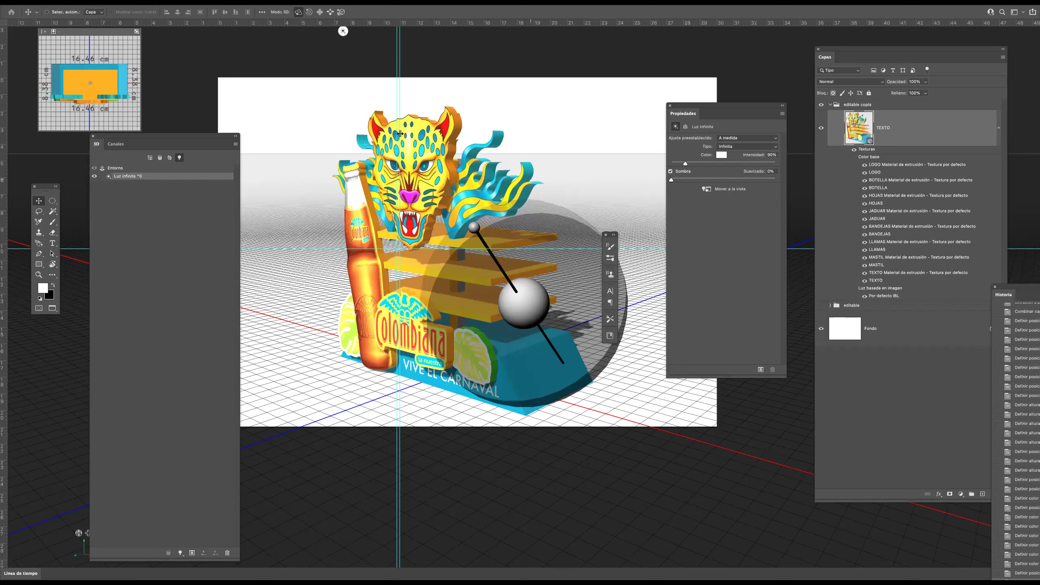
left_click_drag(686, 165, 681, 187)
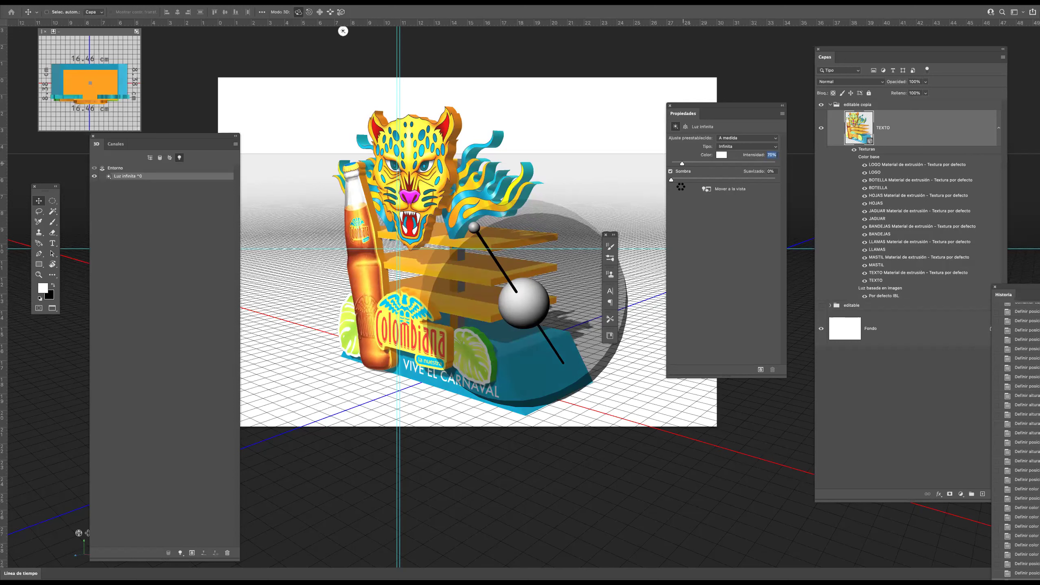
Set the MASTIL pole's extrusion base colour to orange (H 20, S 96%, B 91%).
left_click(160, 158)
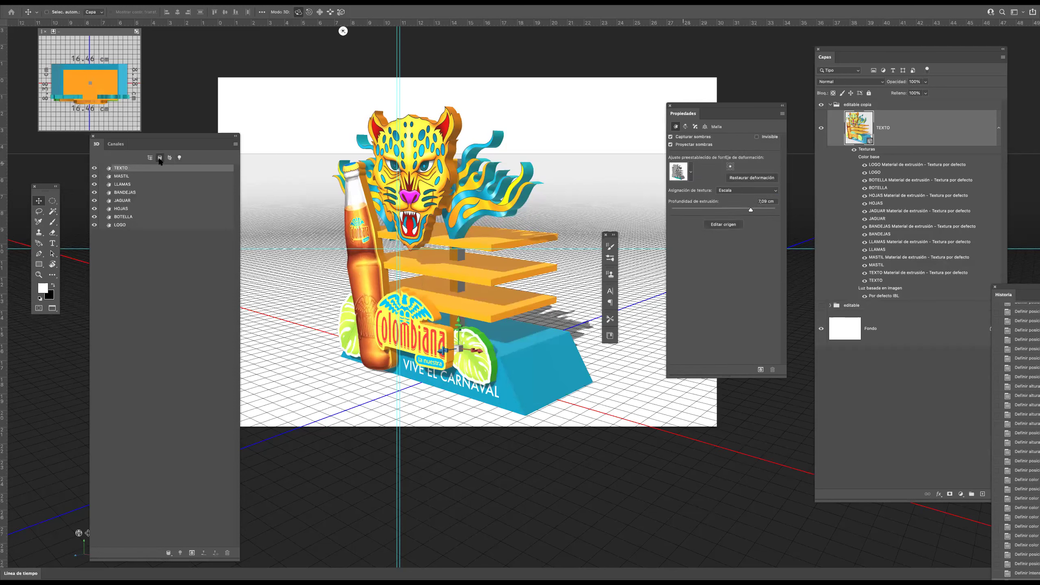
left_click(150, 159)
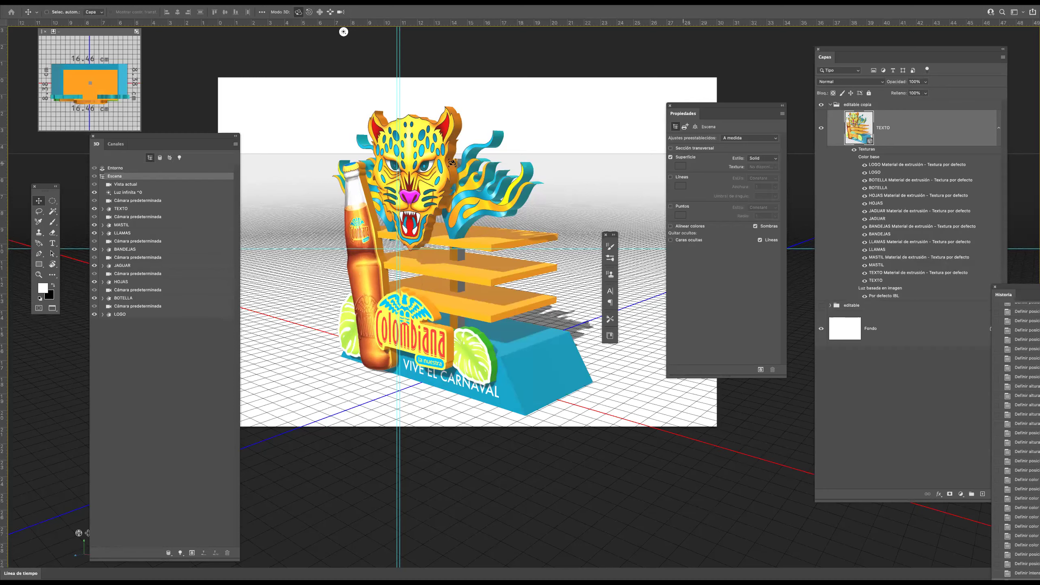
left_click_drag(333, 266, 492, 269)
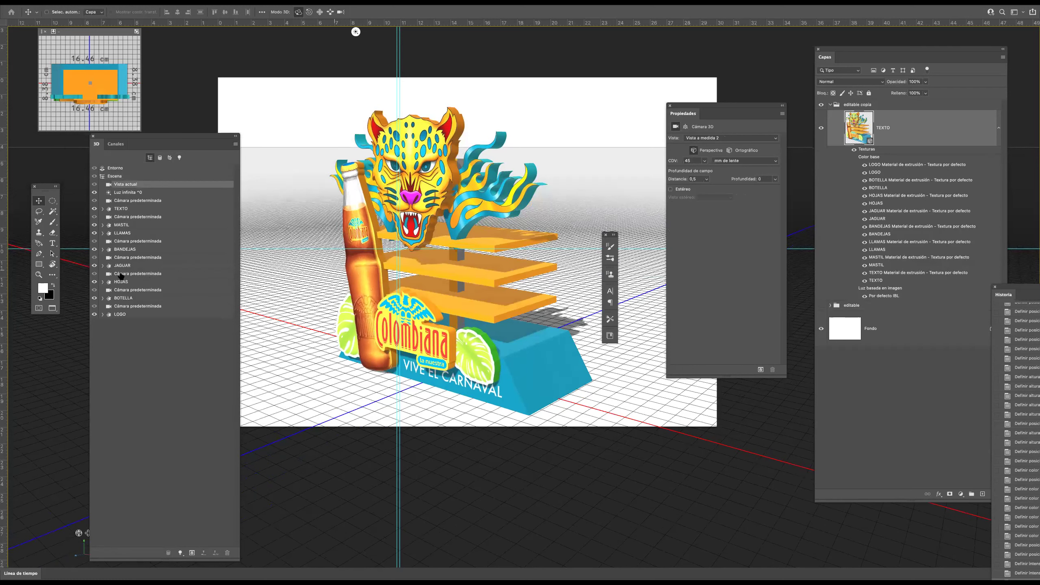
left_click(102, 225)
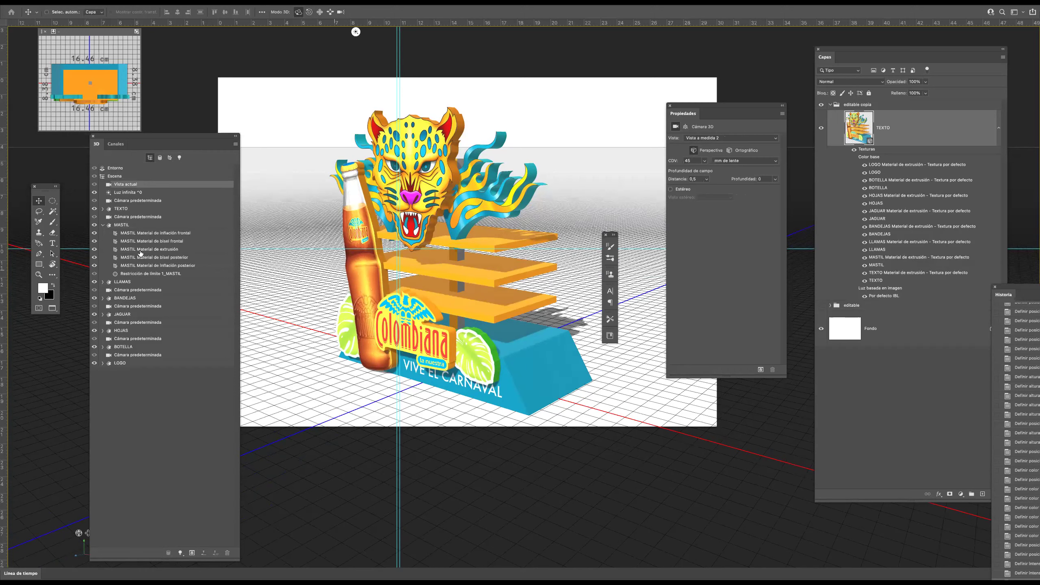
left_click(139, 250)
left_click(703, 141)
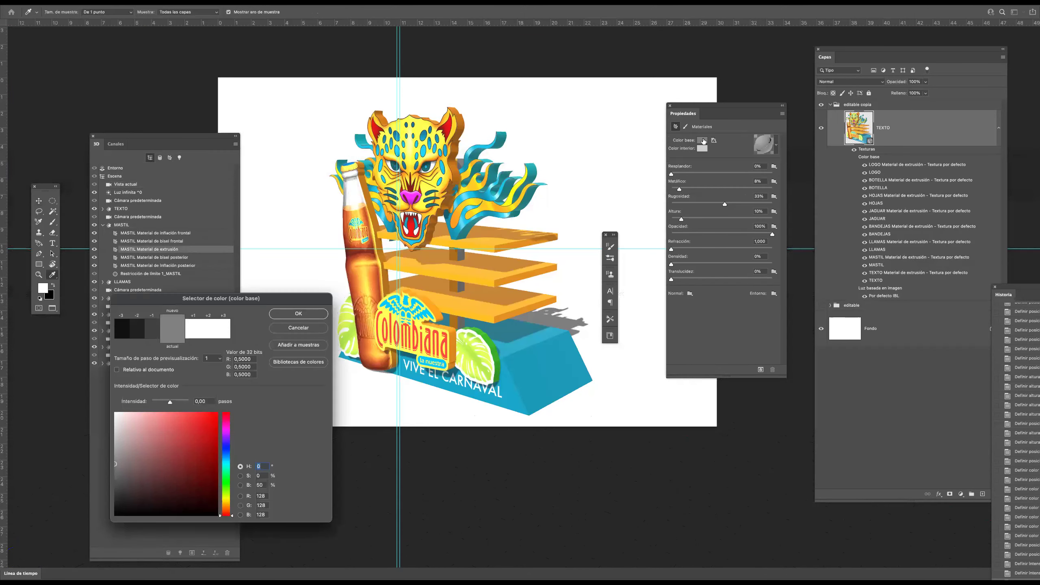
left_click(225, 510)
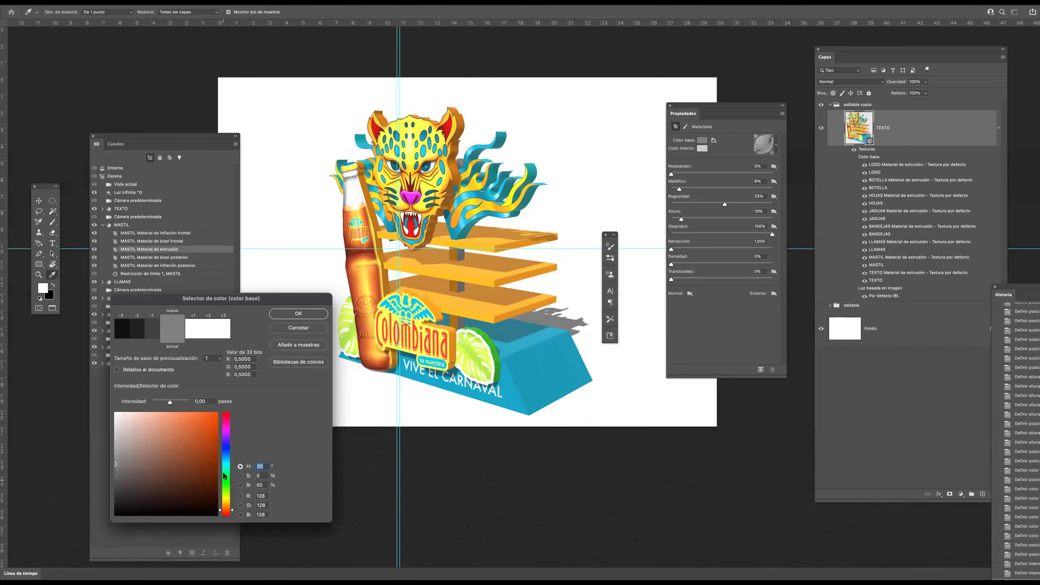
left_click(212, 422)
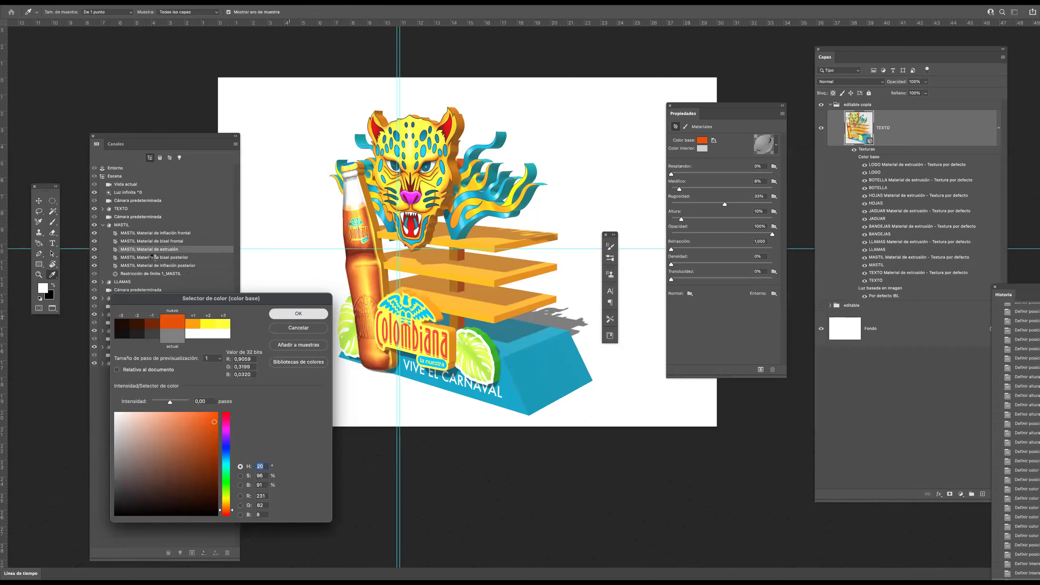
key("Return")
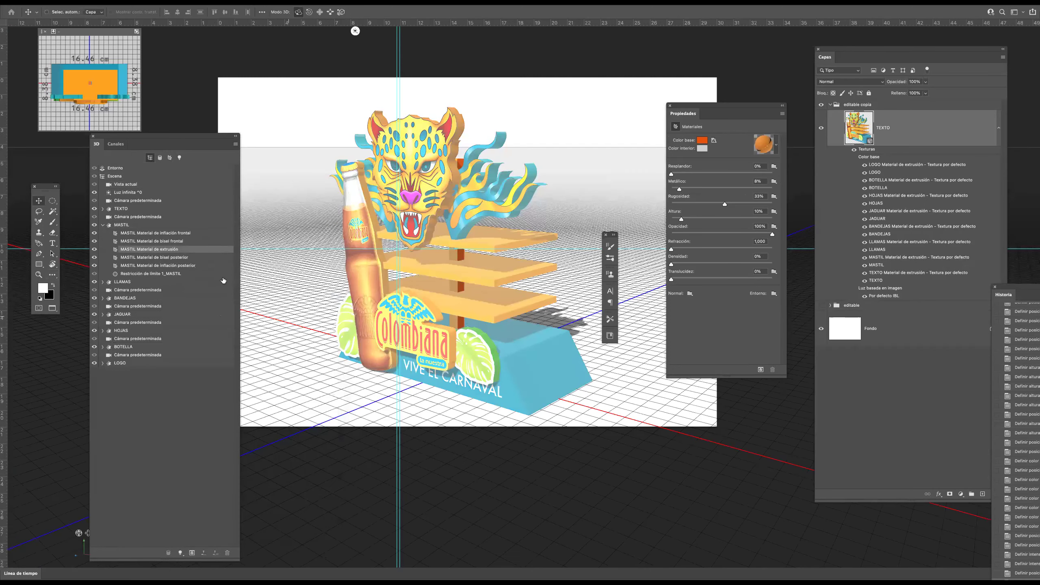
left_click(116, 177)
Orbit the 3D display to a new angle and collapse the editable copia group.
left_click_drag(446, 242, 468, 236)
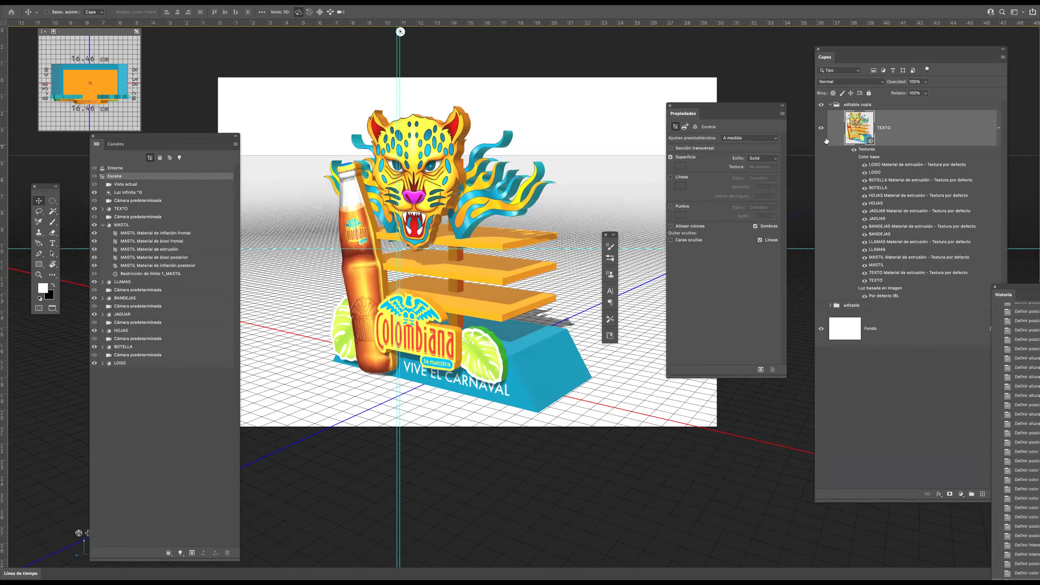
left_click(830, 105)
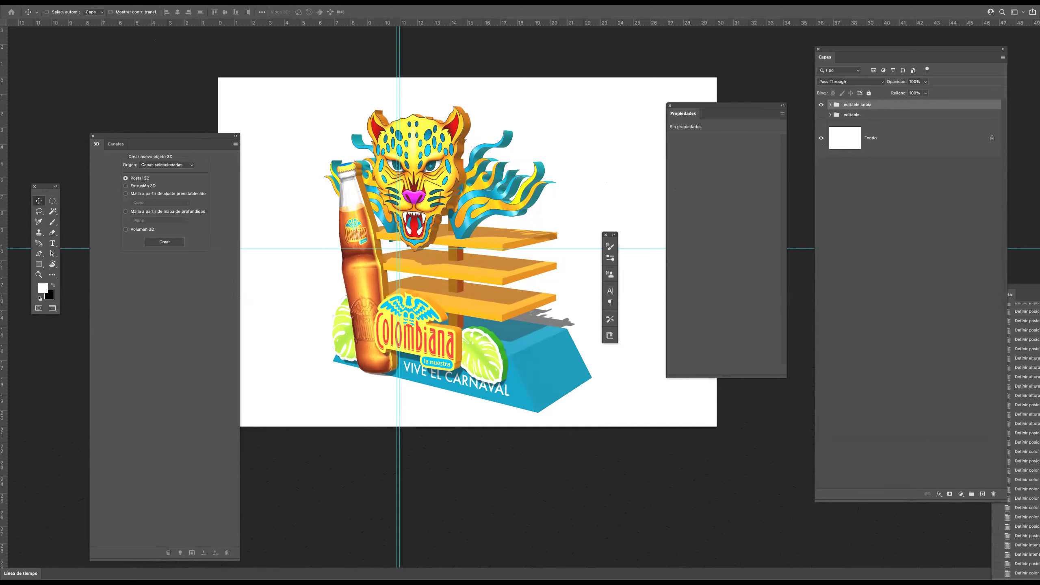
left_click(95, 2)
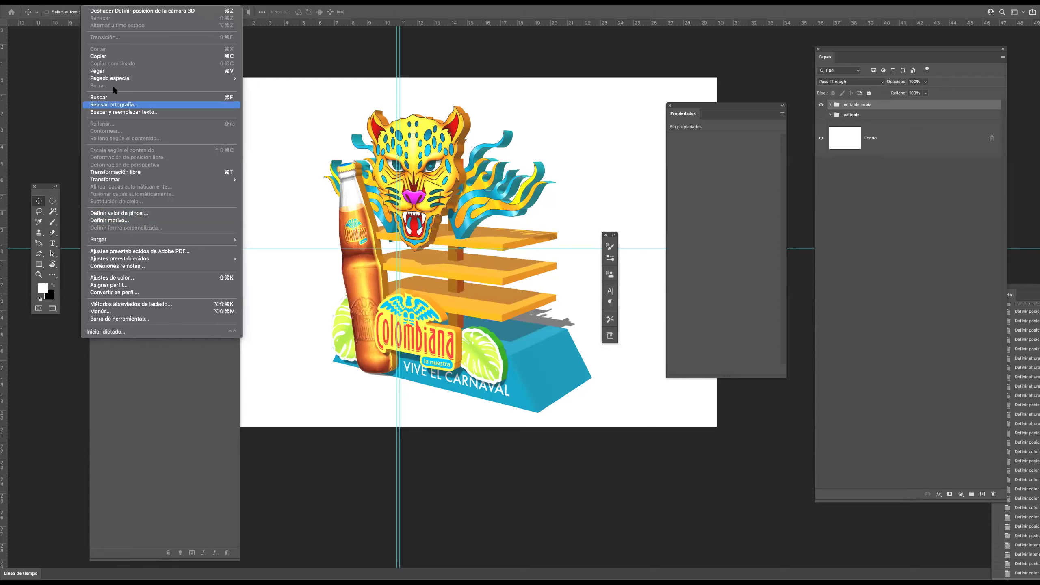
Duplicate the document under the name OTRO3D.
mouse_move(121, 2)
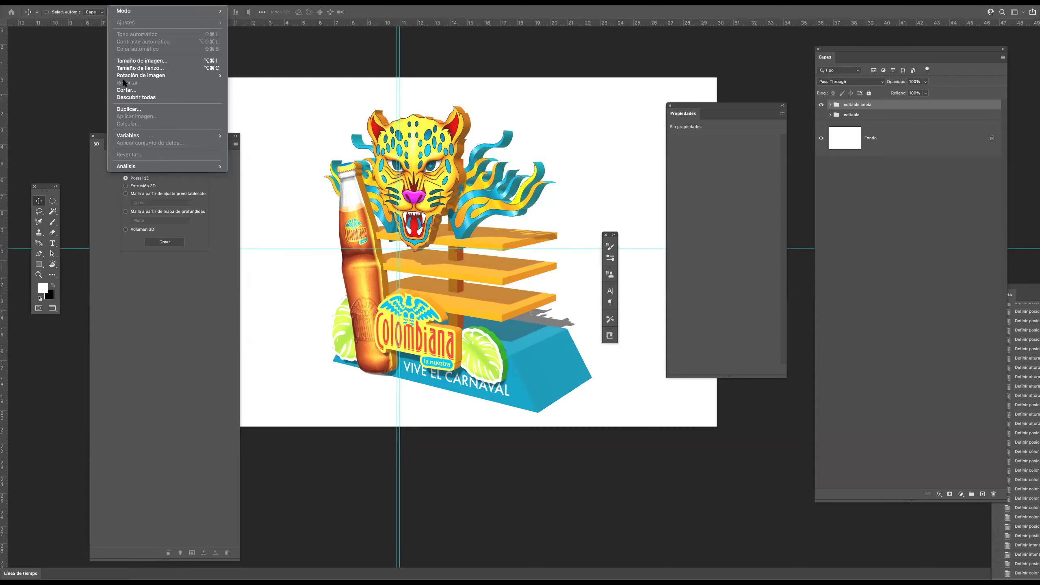
left_click(135, 108)
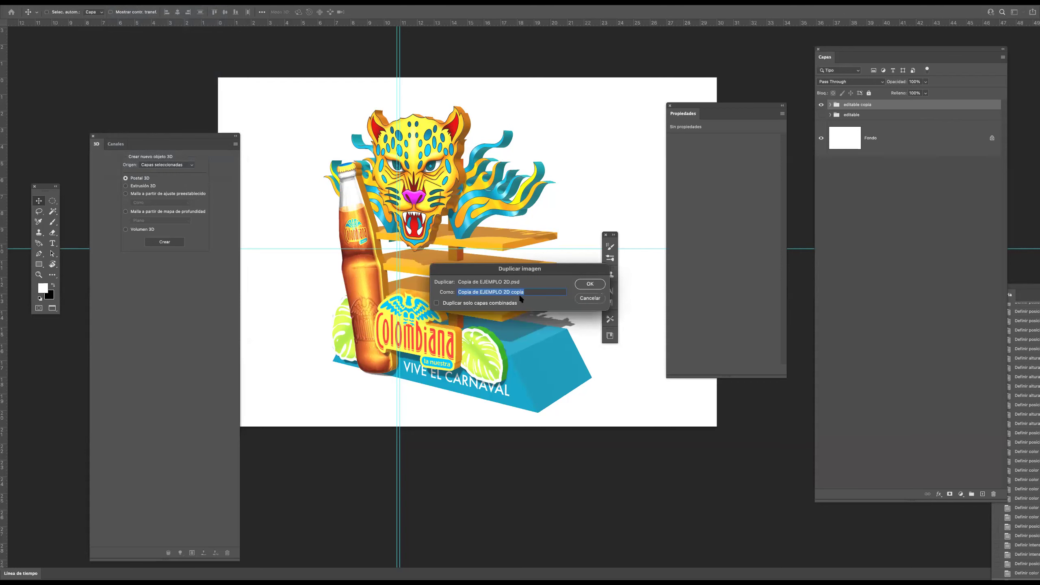
type("OTRO3D")
left_click(587, 285)
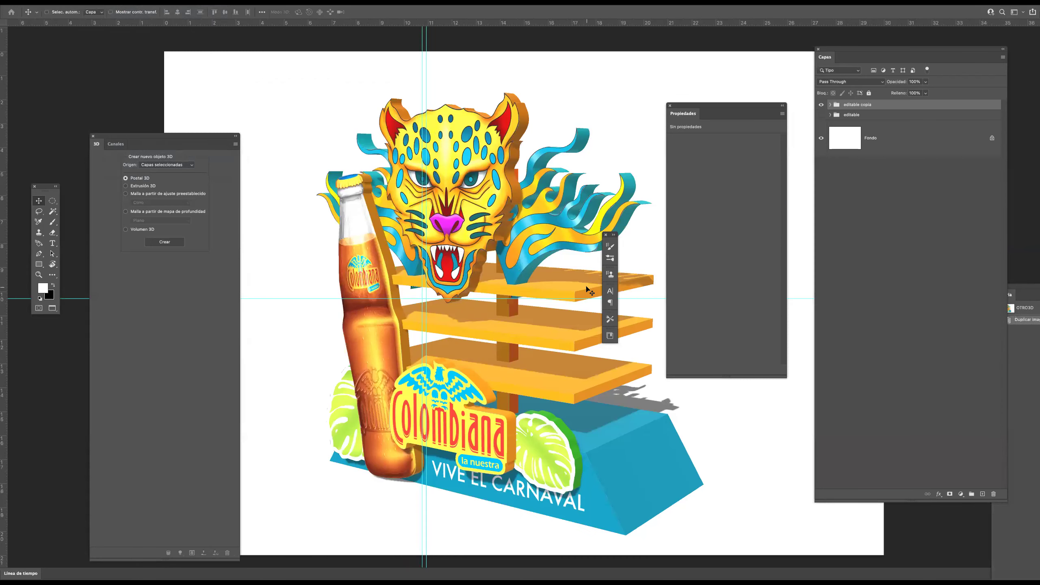
Rasterize the TEXTO 3D layer inside the editable copia group.
right_click(861, 110)
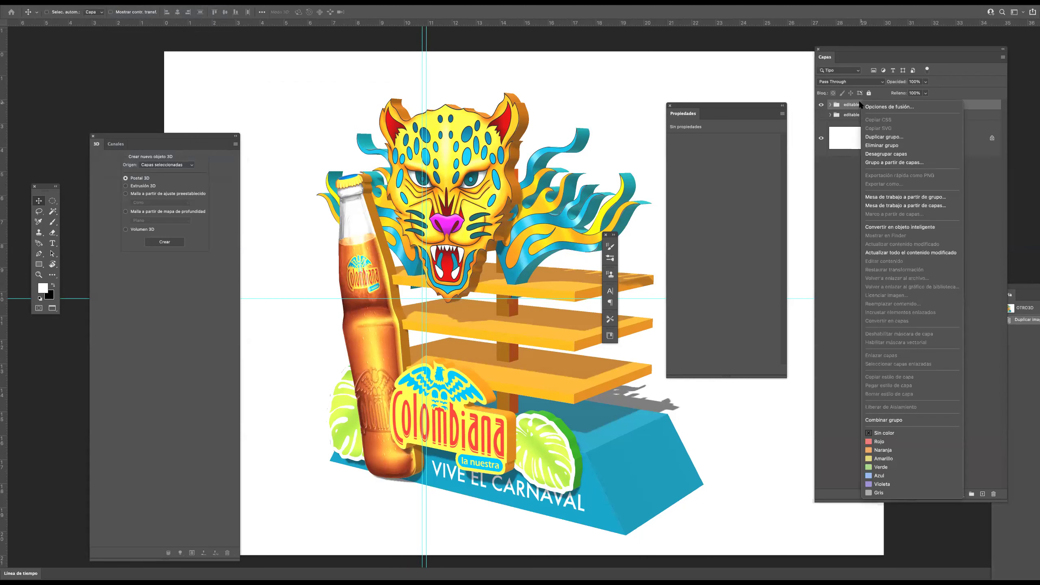
left_click(988, 151)
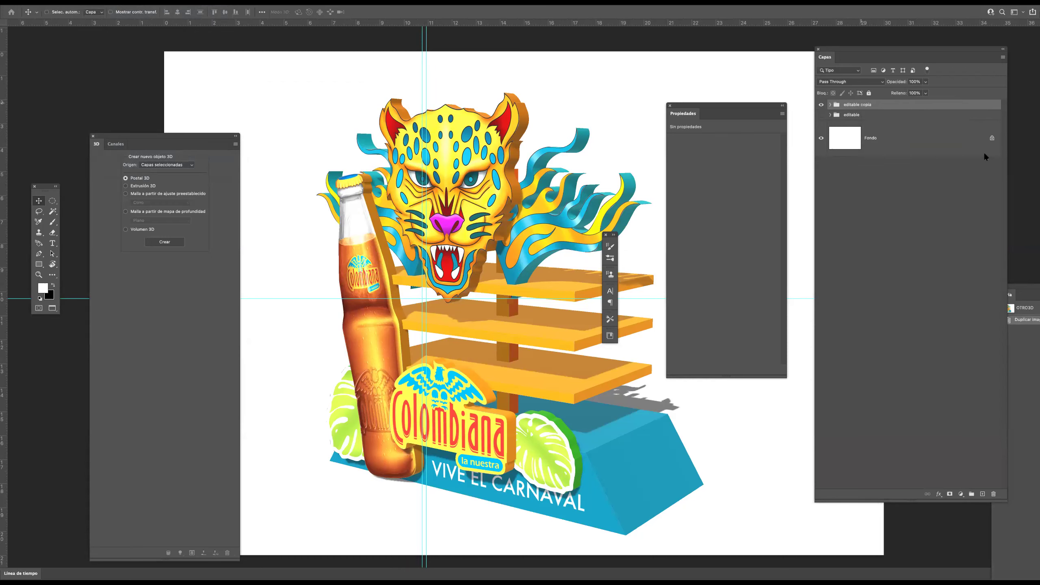
right_click(901, 104)
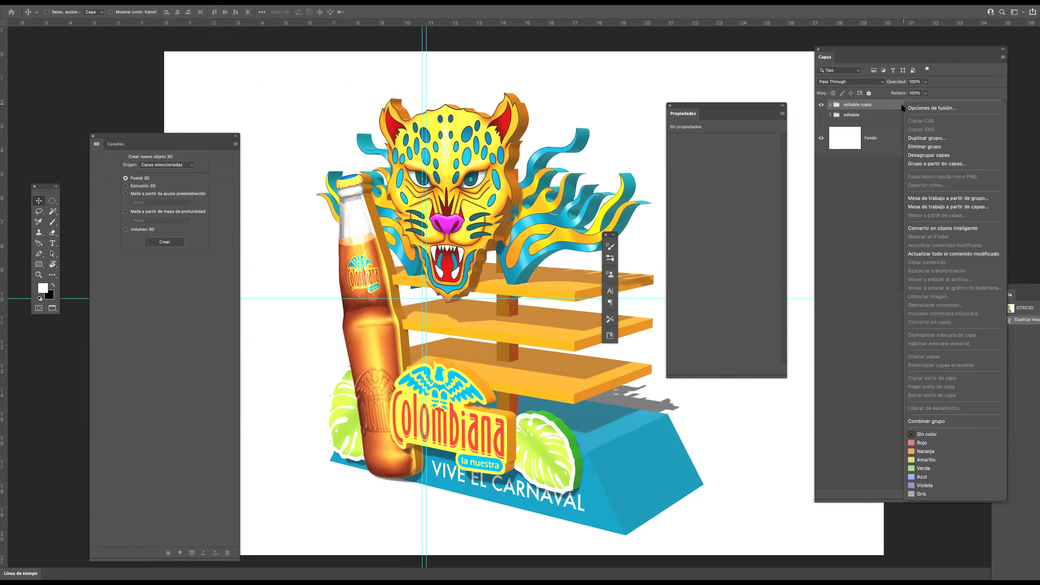
left_click(842, 195)
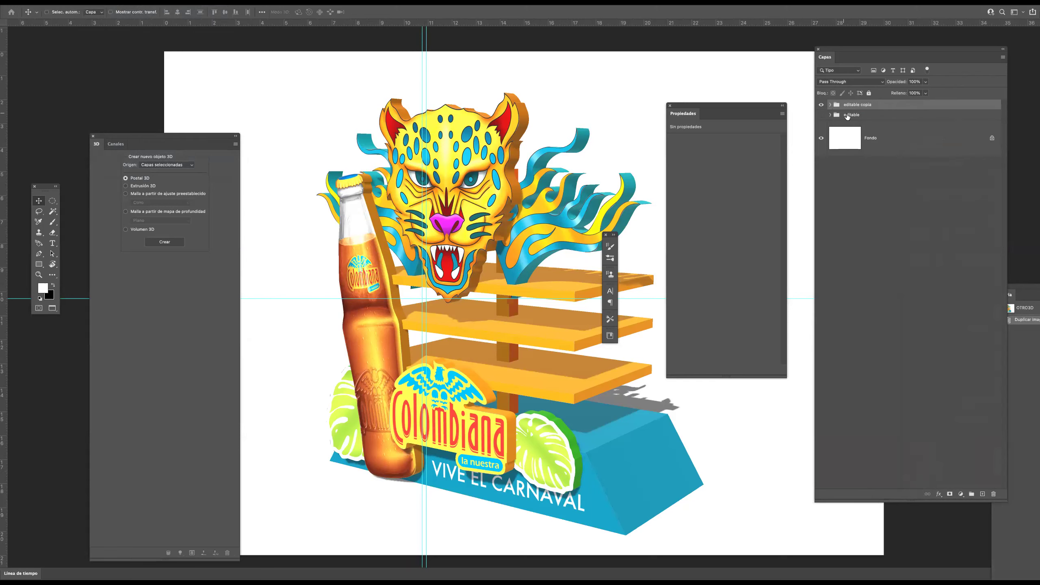
left_click(830, 105)
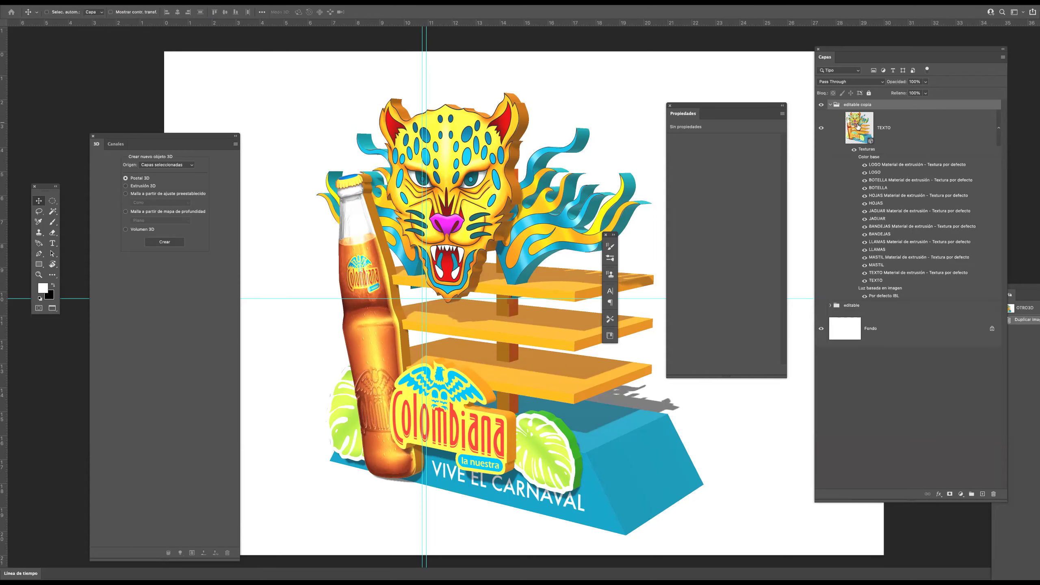
left_click(899, 131)
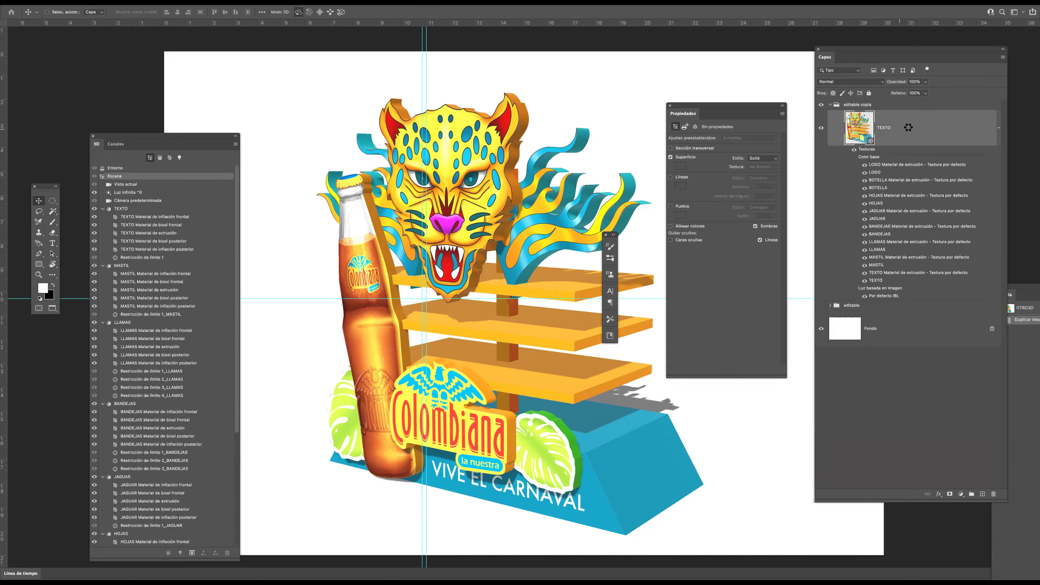
right_click(905, 130)
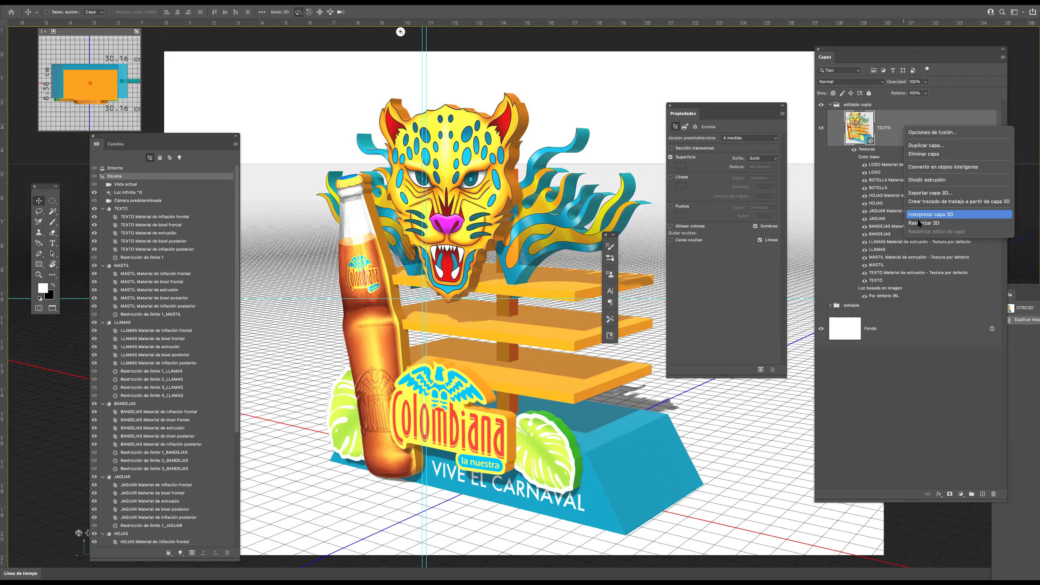
left_click(921, 223)
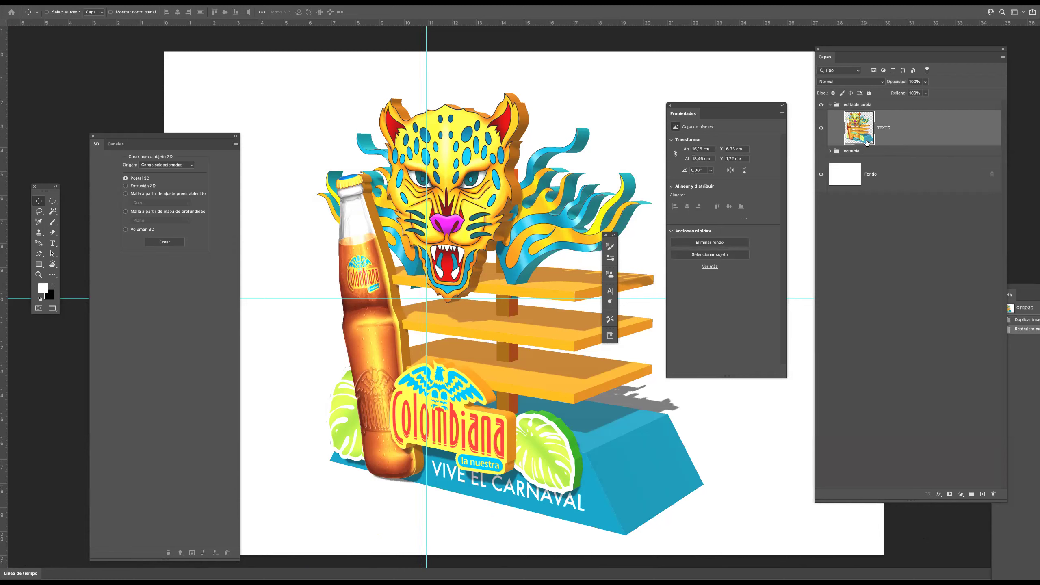
Save the copy as OTRO3D.psd in IMagen javeriana with Maximize Compatibility, then close it.
key("super+s")
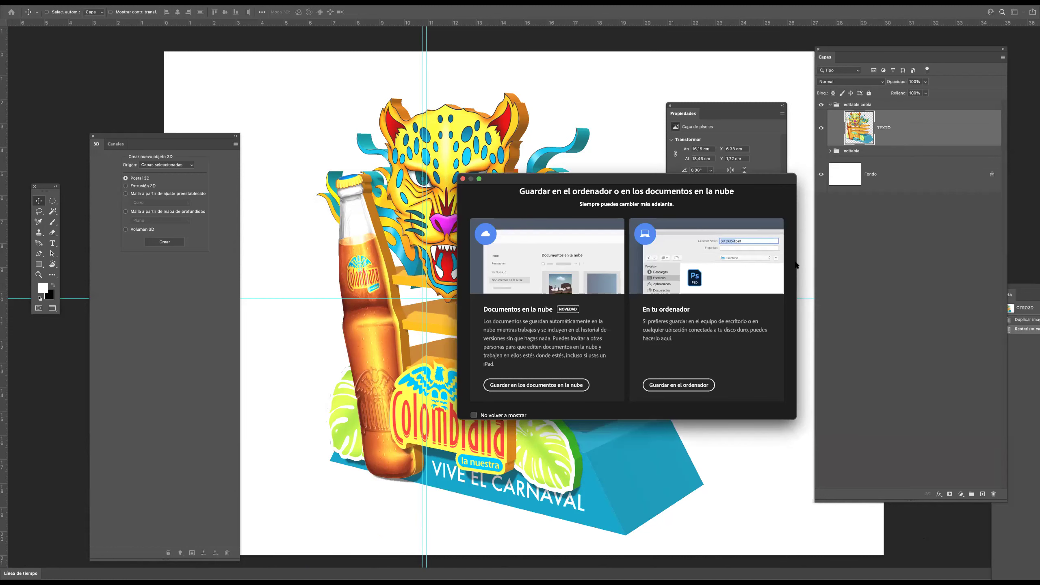
left_click(682, 385)
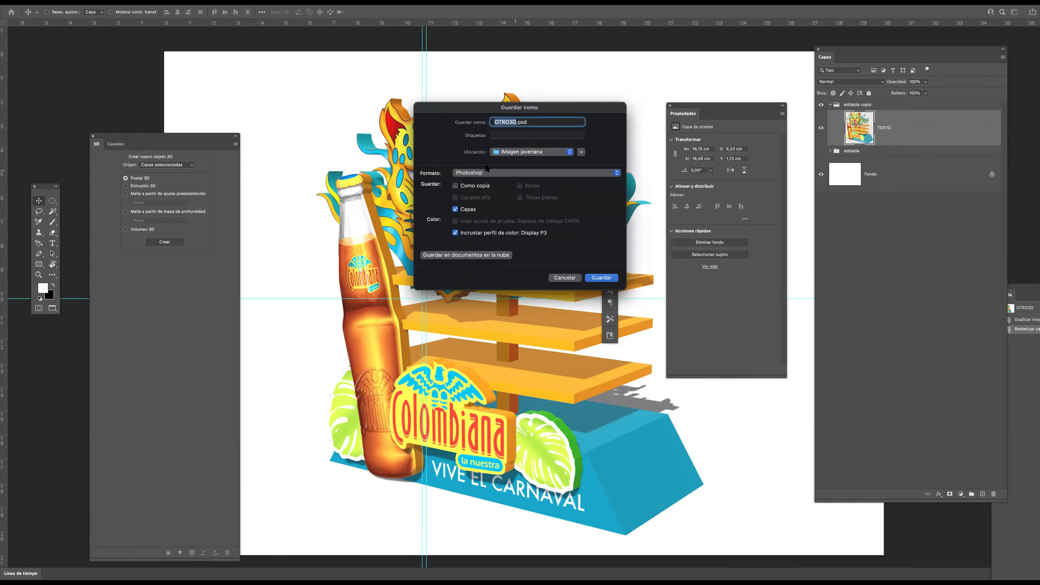
left_click(518, 152)
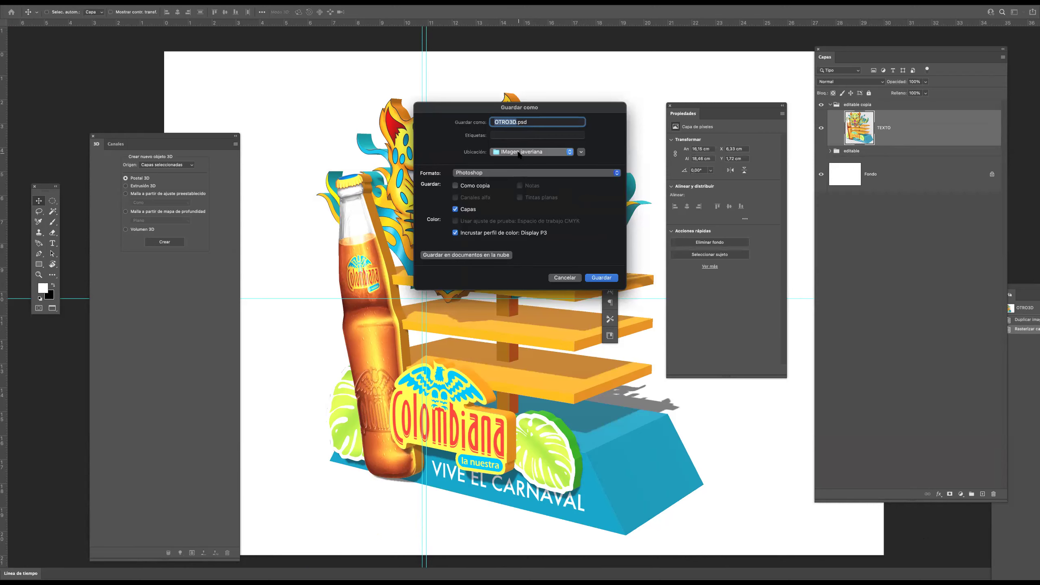
left_click(603, 279)
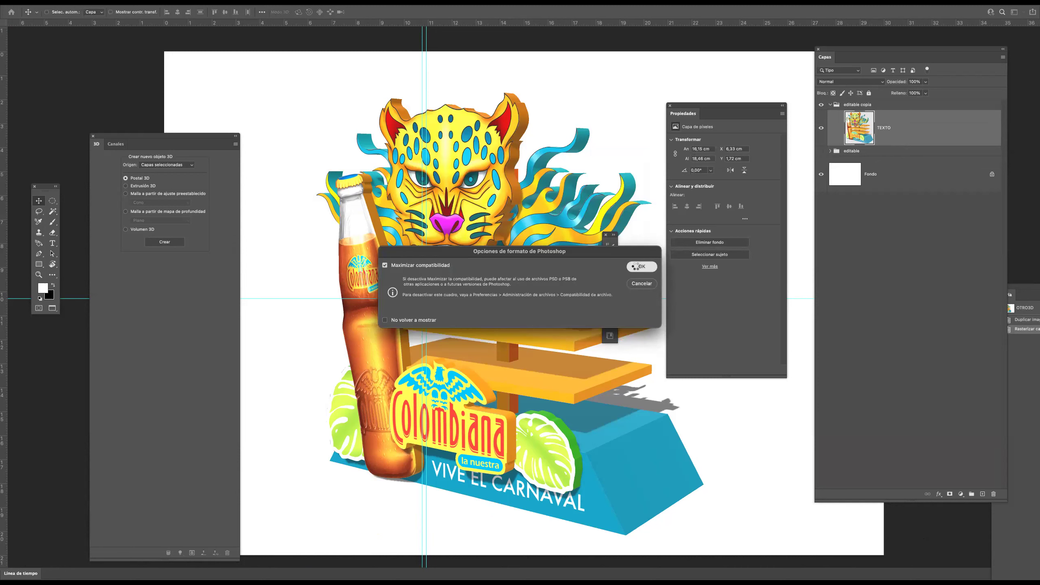
left_click(642, 266)
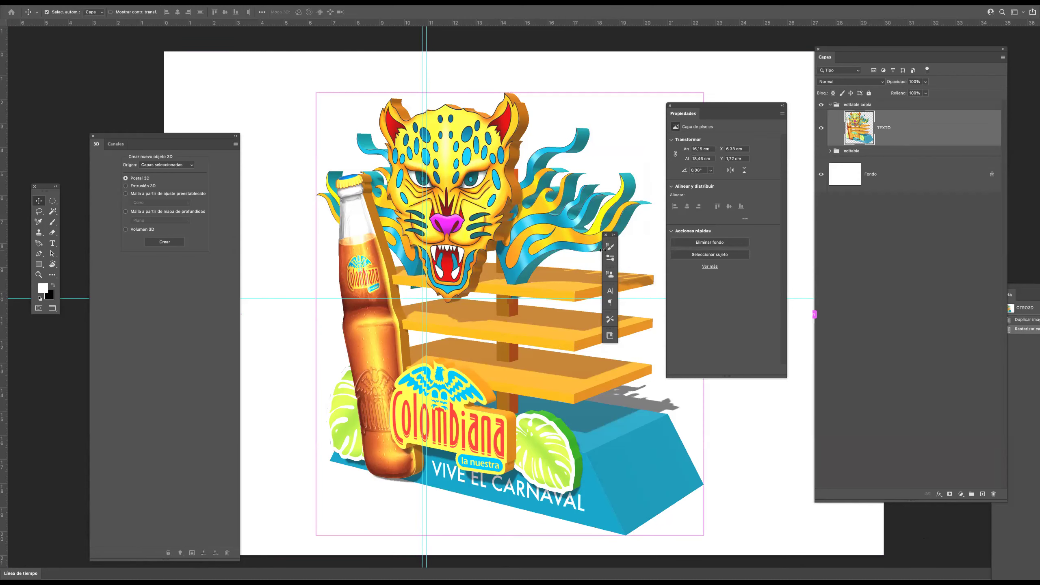
key("super+w")
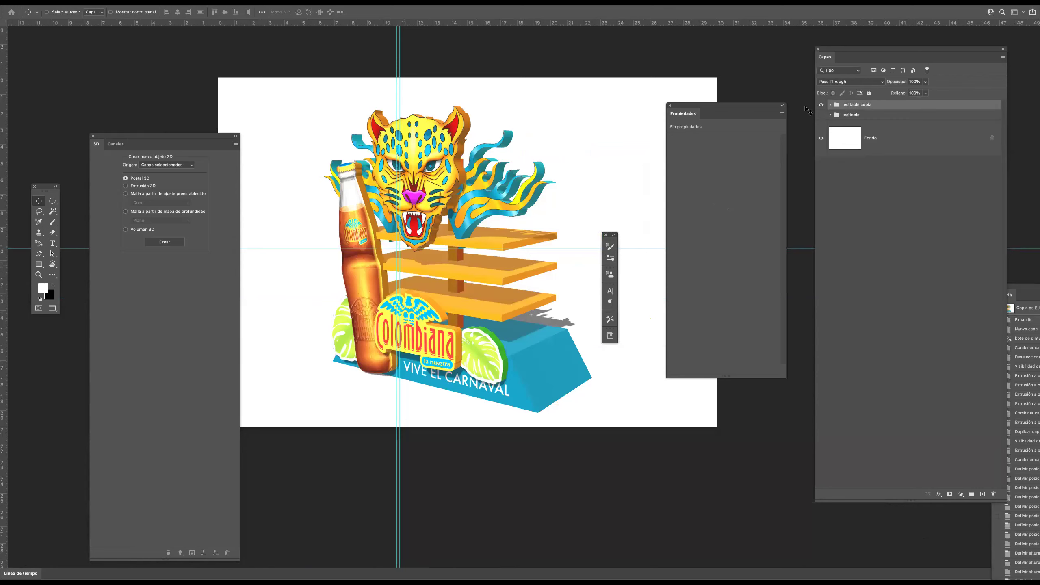
Select the TEXTO 3D layer in the editable copia group and orbit the display to a straight front view.
left_click(830, 104)
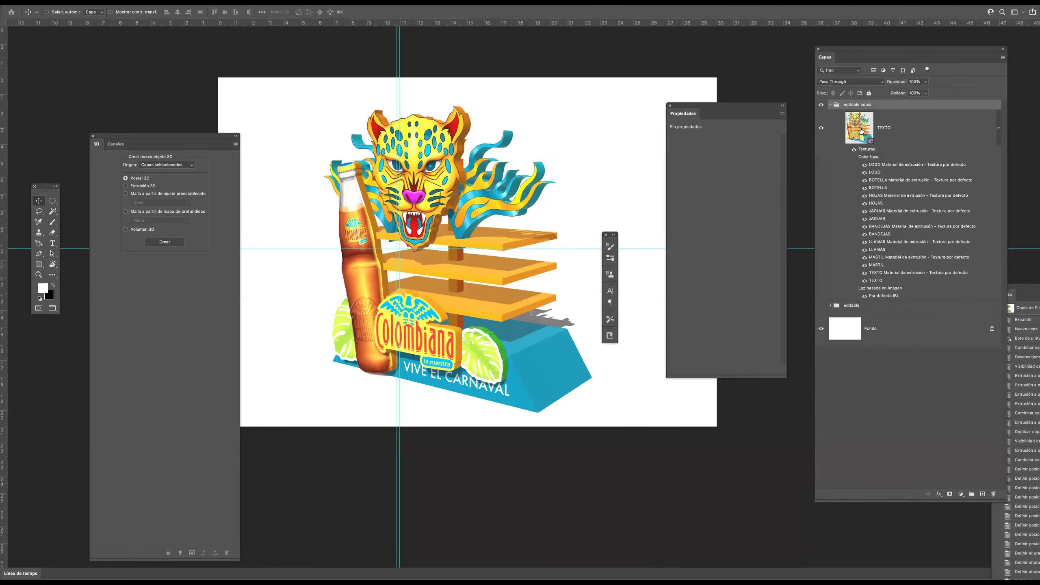
left_click(861, 130)
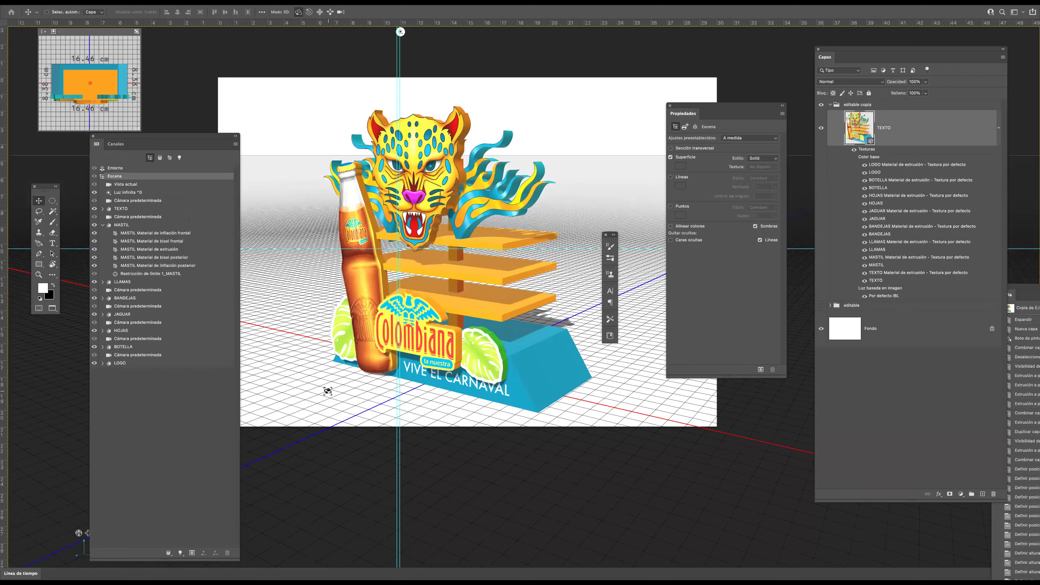
mouse_move(341, 408)
left_mouse_down()
mouse_move(379, 397)
mouse_move(369, 391)
left_mouse_up()
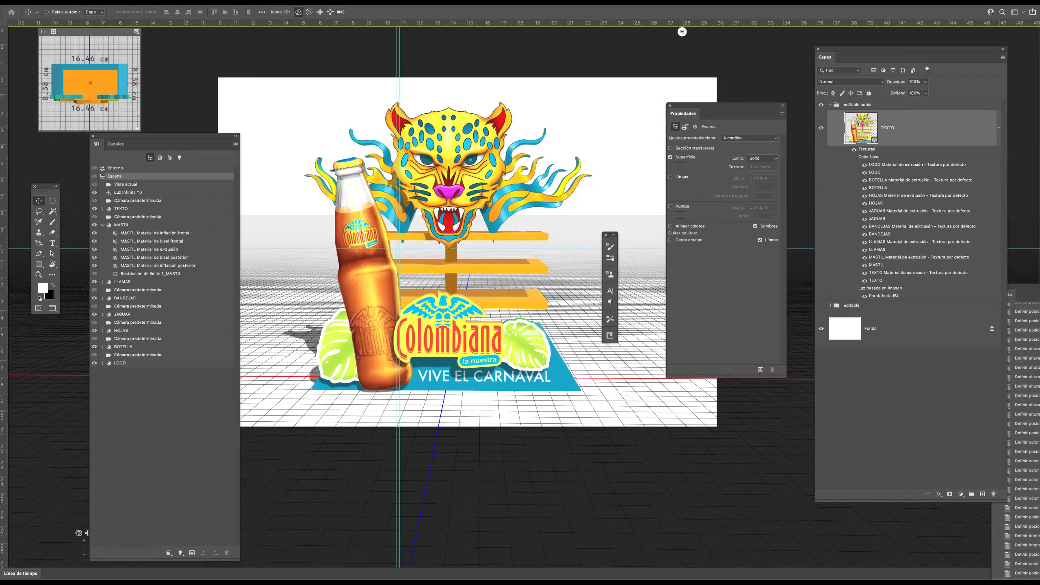
left_click(122, 1)
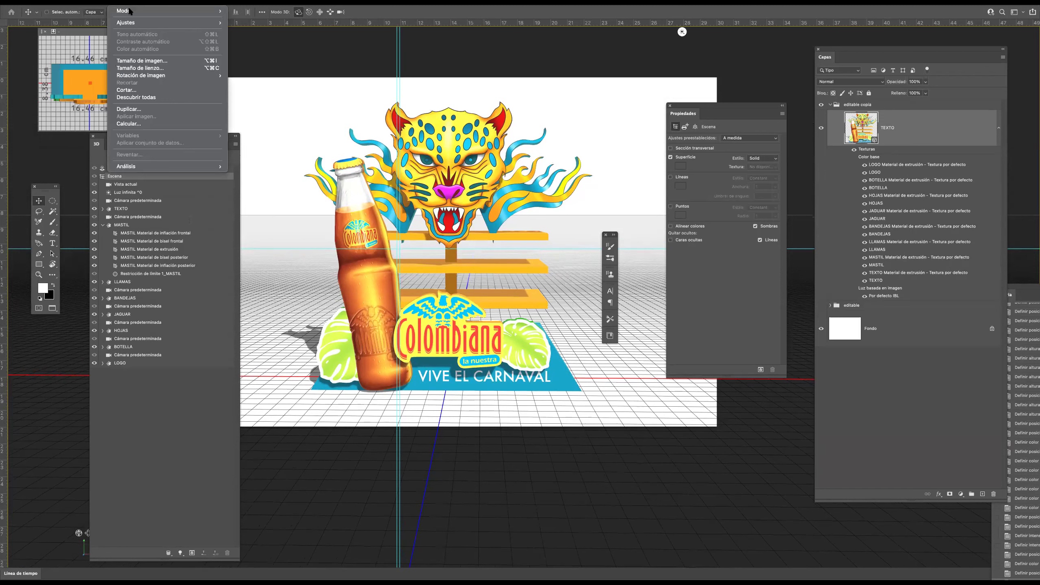
Duplicate the image as FRENTE3D and rasterize its TEXTO 3D layer.
left_click(136, 110)
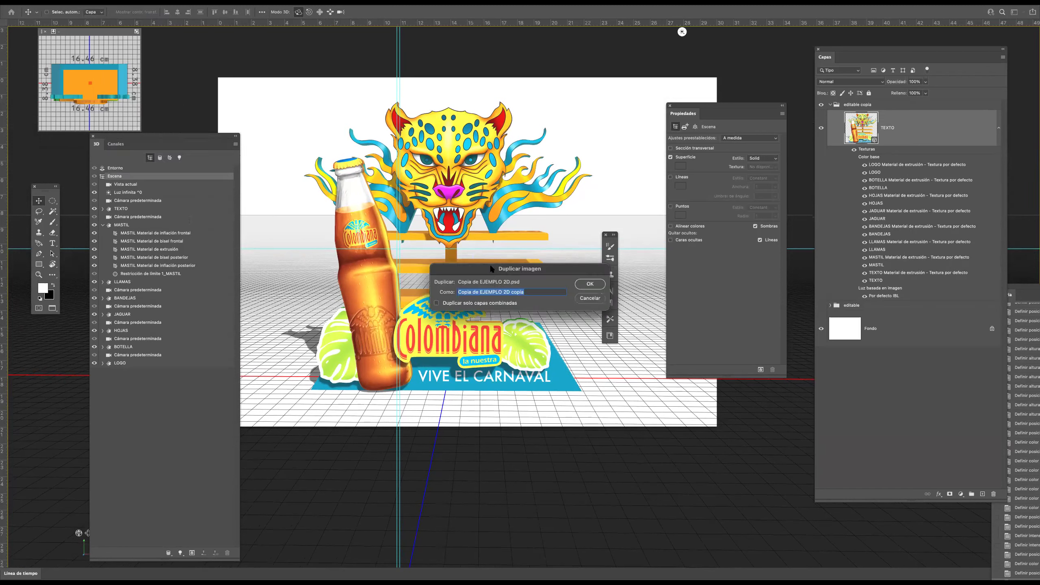
type("FRENTE3D")
left_click(590, 285)
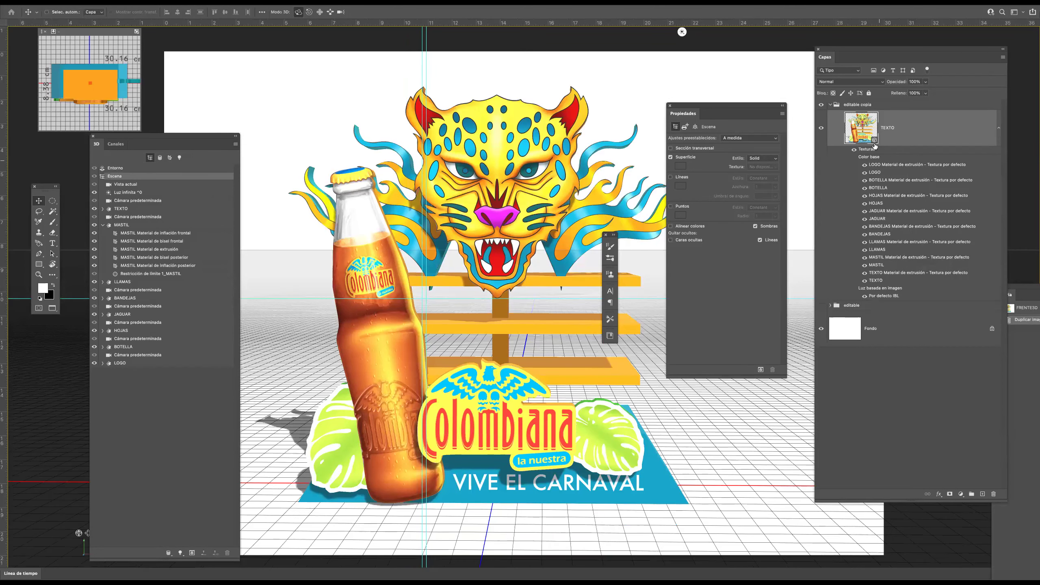
right_click(903, 129)
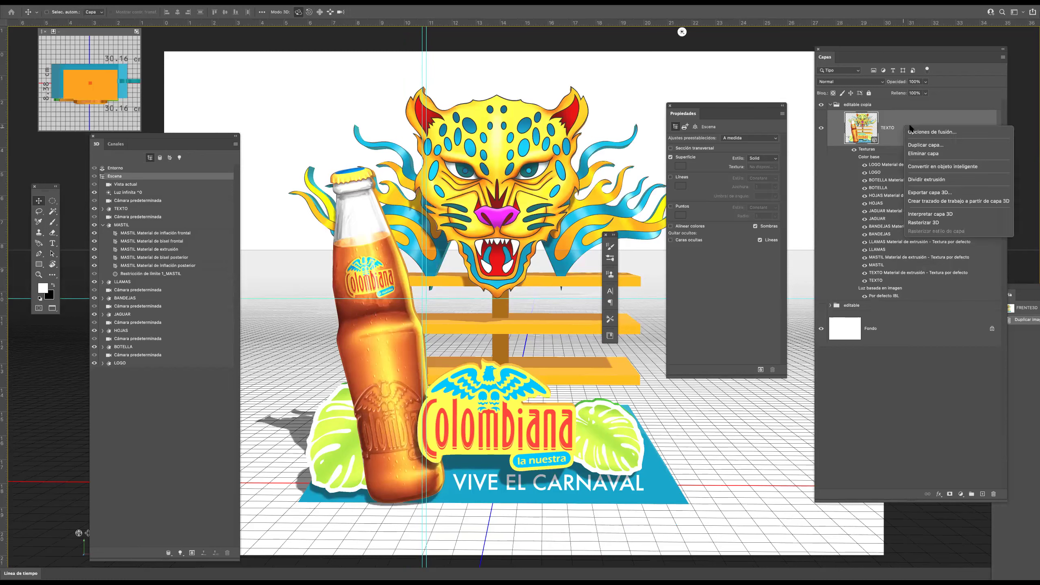
left_click(919, 222)
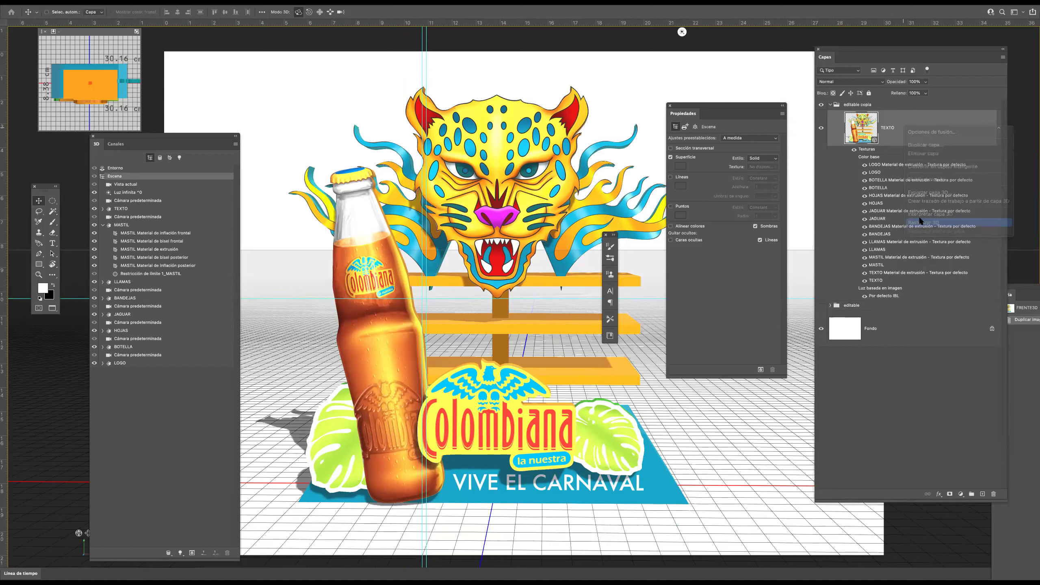
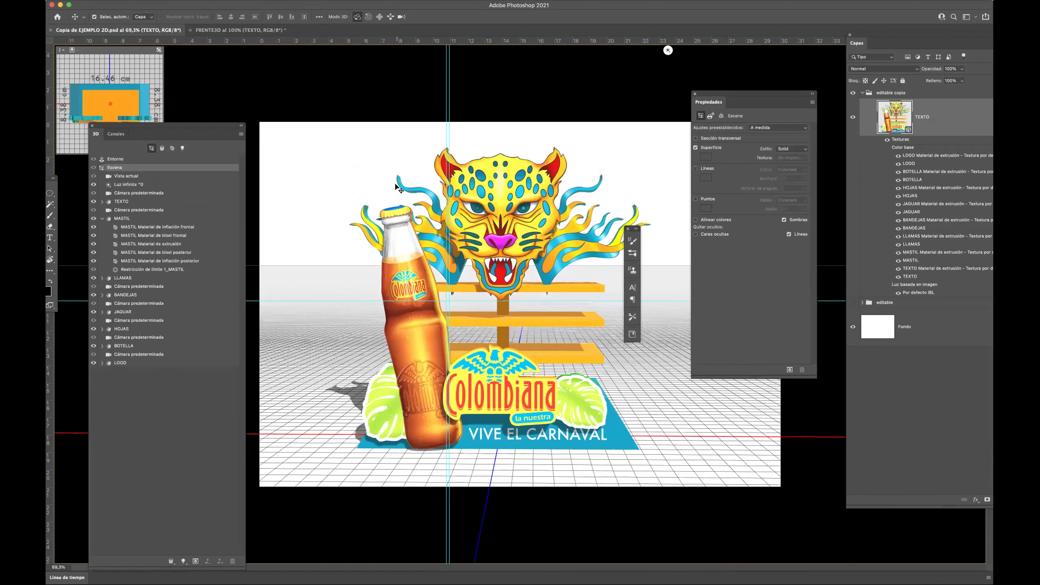
Close Copia de EJEMPLO 2D and delete the editable group from FRENTE3D, leaving the flat TEXTO render.
key("super+w")
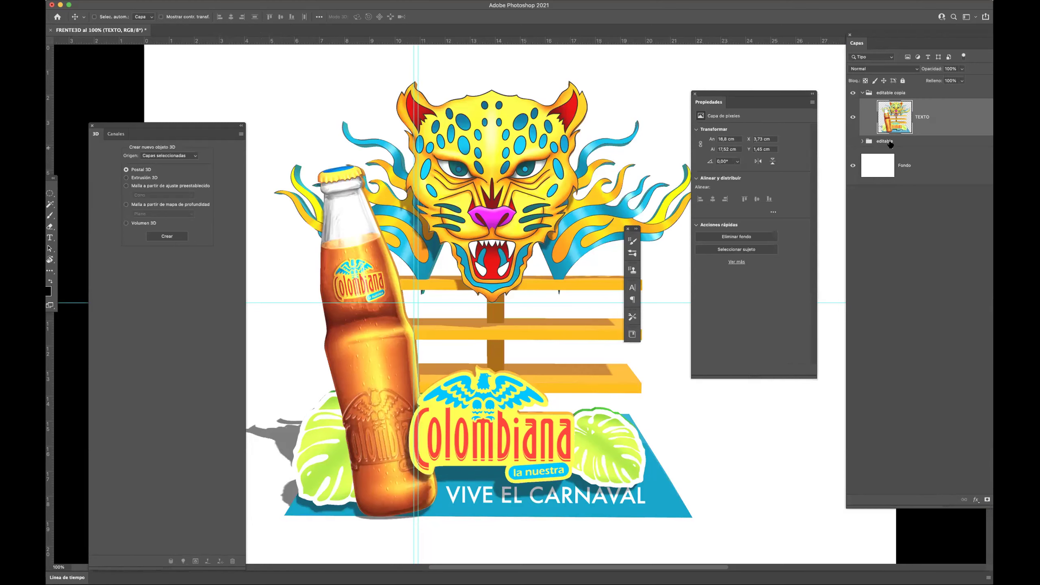
left_click_drag(892, 143, 987, 499)
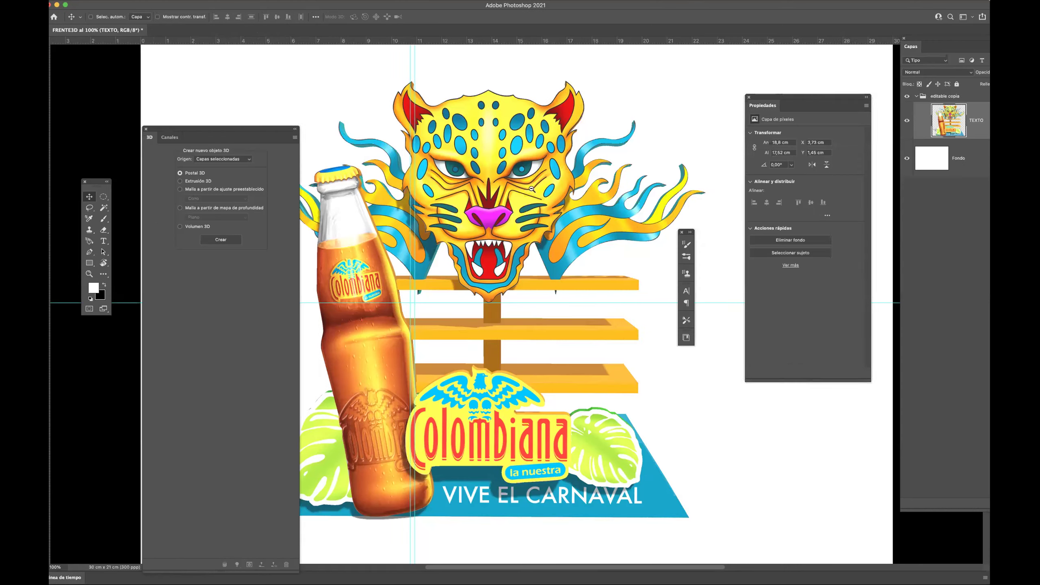
scroll(598, 237, "down", 5)
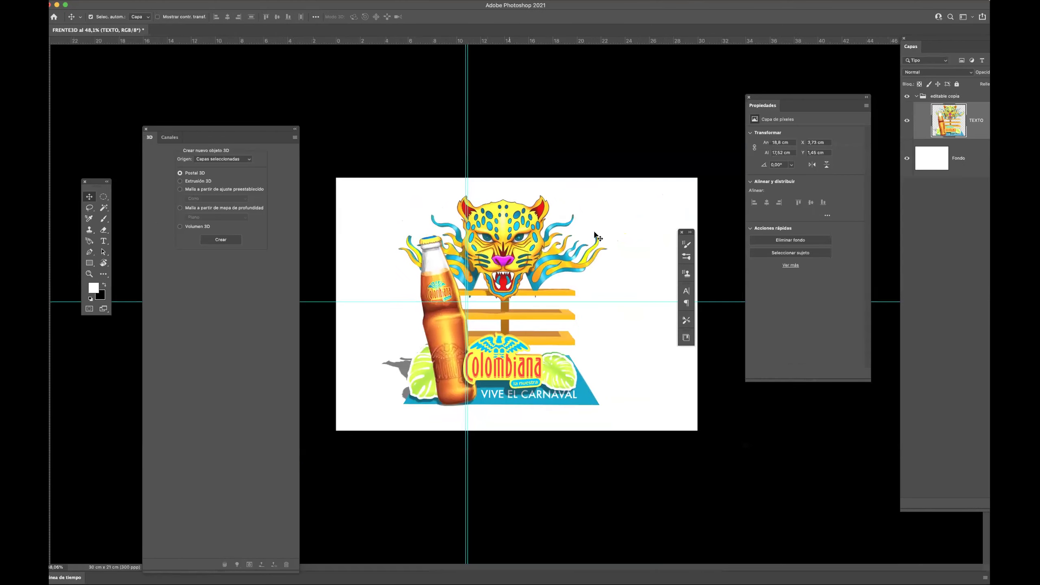
key("Tab")
key("Tab")
Copy the angled TEXTO render from OTRO3D into FRENTE3D, then close OTRO3D.
left_click(670, 340)
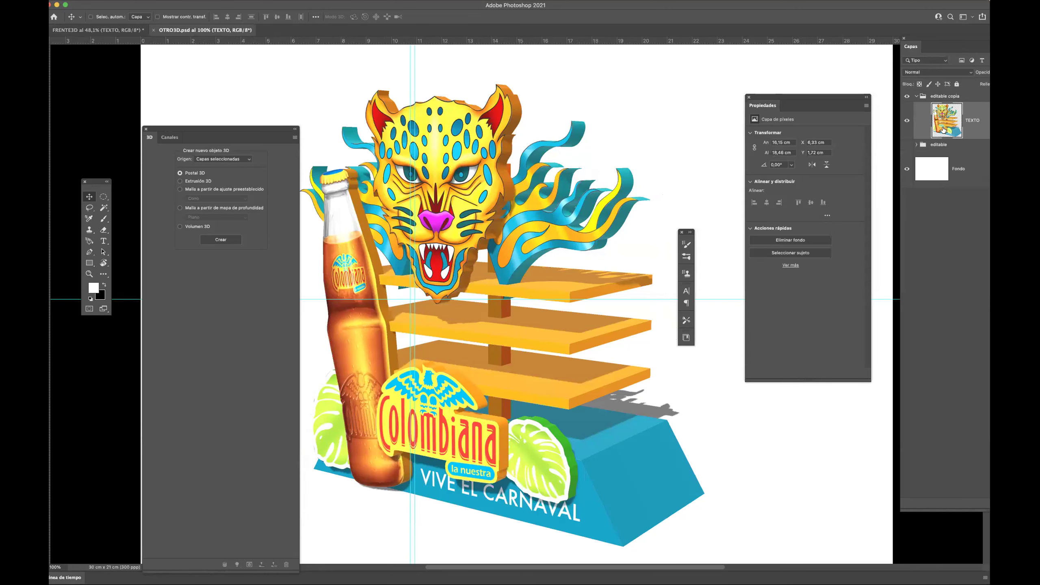
left_click_drag(940, 132, 612, 262)
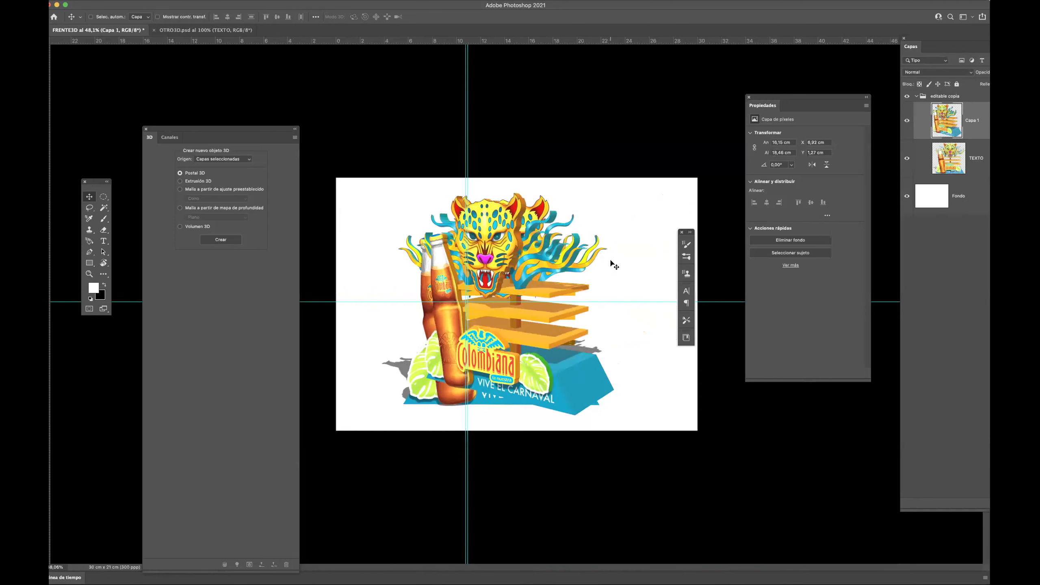
left_click(153, 29)
left_click(153, 29)
Move the new display copy to the right and the original front display to the left.
key("f")
left_click_drag(625, 336, 654, 339)
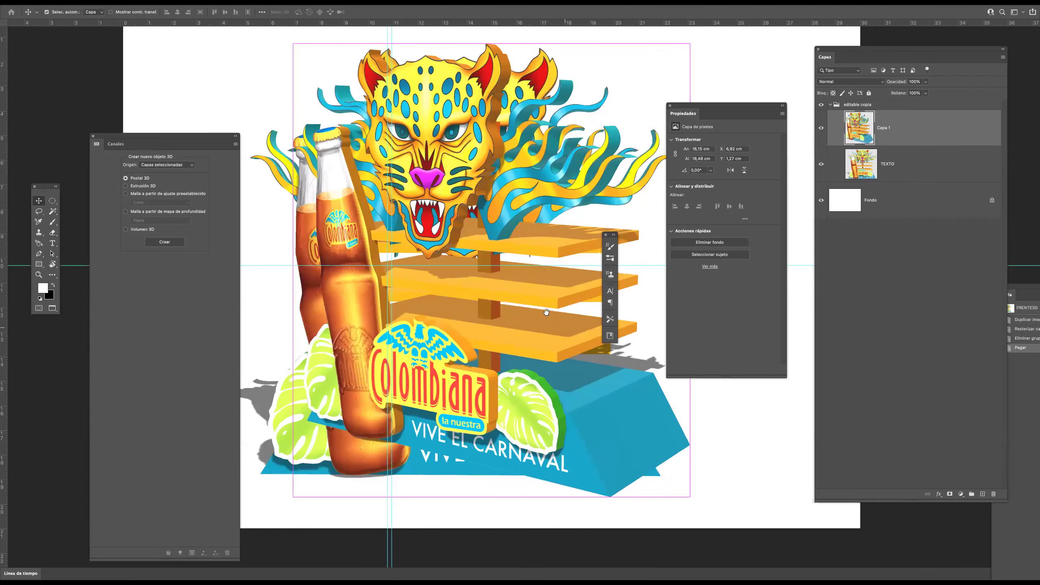
left_click(548, 313, "alt")
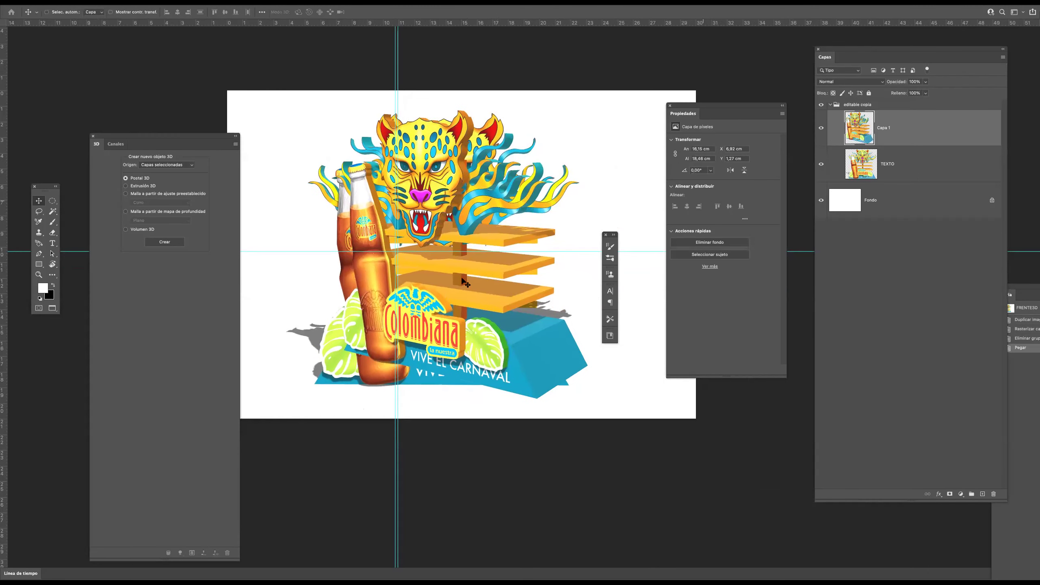
left_click_drag(460, 299, 548, 313)
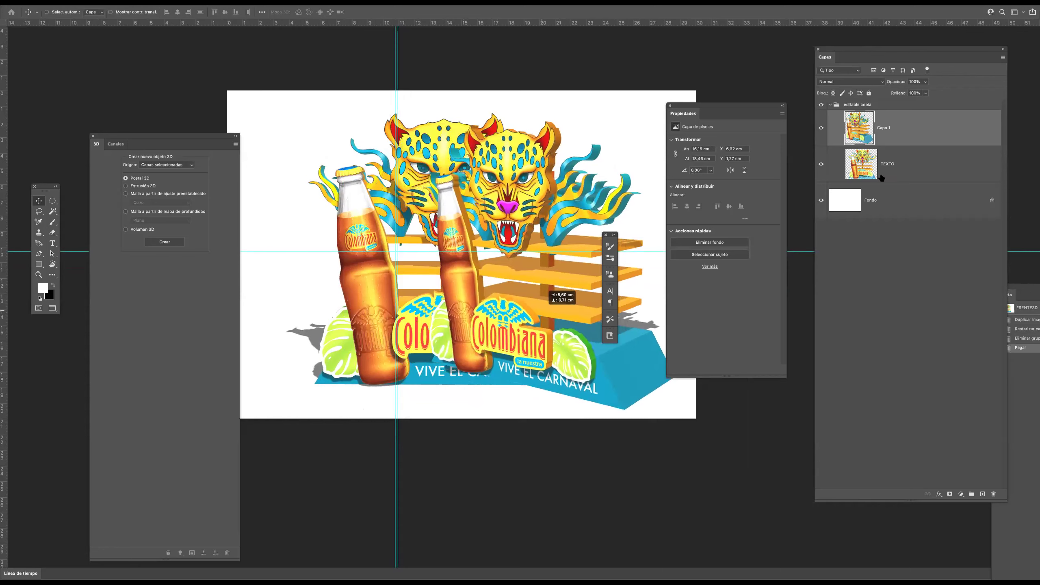
left_click(863, 168)
left_click_drag(377, 306, 296, 303)
key("Tab")
key("ctrl")
Shrink the left front display with Free Transform and shift it up and right.
key("ctrl+t")
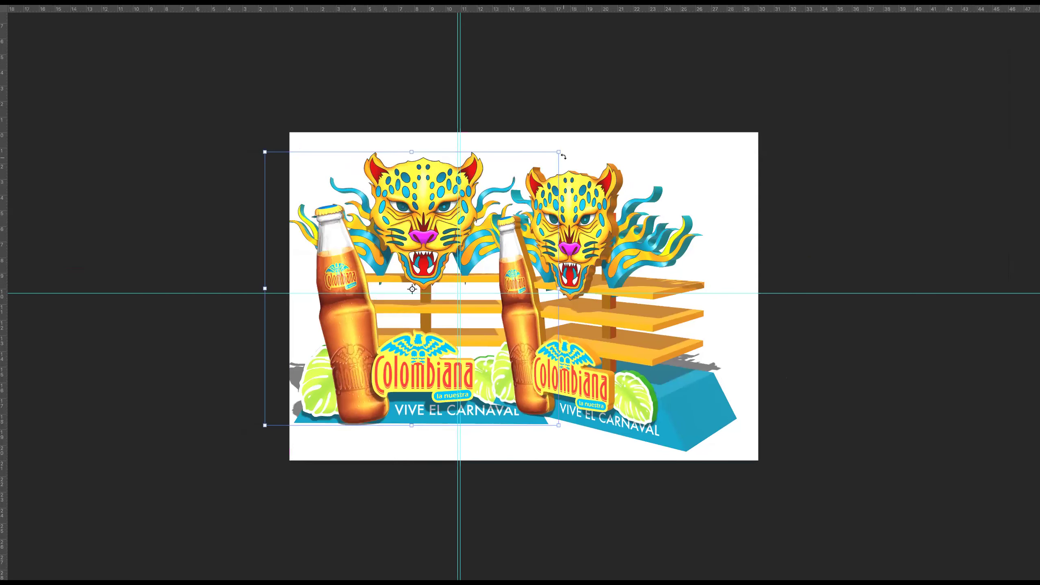
left_click_drag(560, 154, 508, 196)
left_click_drag(451, 272, 468, 249)
key("Return")
Shrink the right display, reposition it, and nudge the left display down-left.
left_click_drag(623, 324, 652, 327)
key("ctrl+t")
left_click_drag(765, 165, 738, 199)
mouse_move(661, 263)
left_mouse_down()
mouse_move(681, 254)
mouse_move(670, 254)
left_mouse_up()
key("Return")
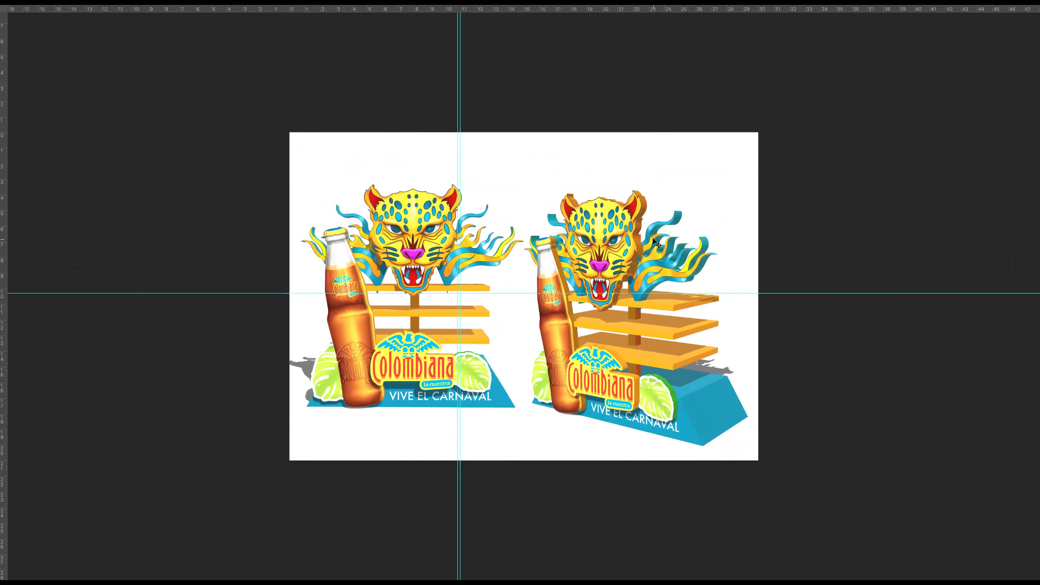
left_click_drag(433, 373, 426, 377)
Shrink the angled display on Capa 1 and align it beside the front view.
key("Tab")
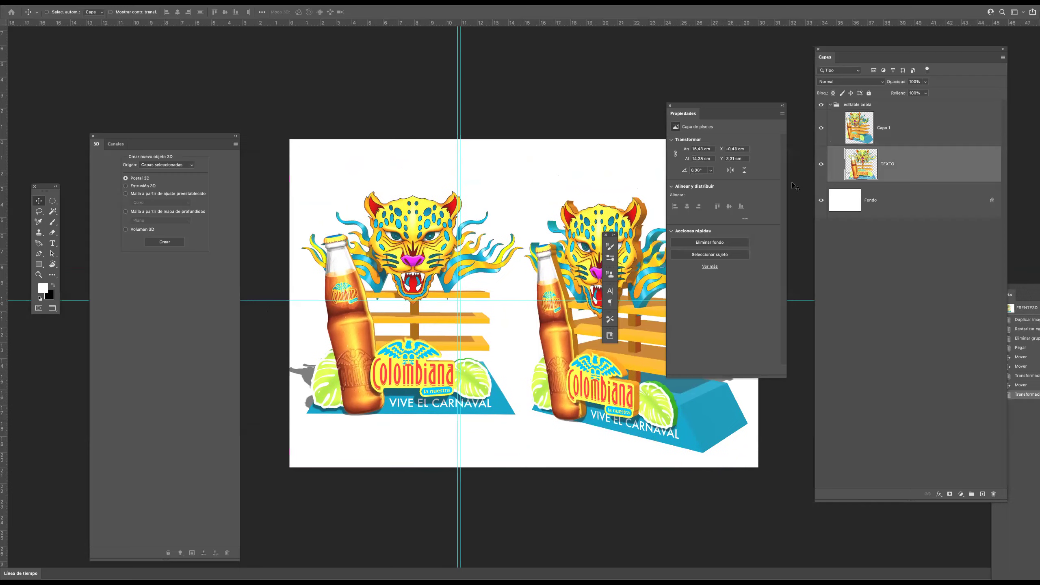
left_click(871, 135)
key("Tab")
key("ctrl+t")
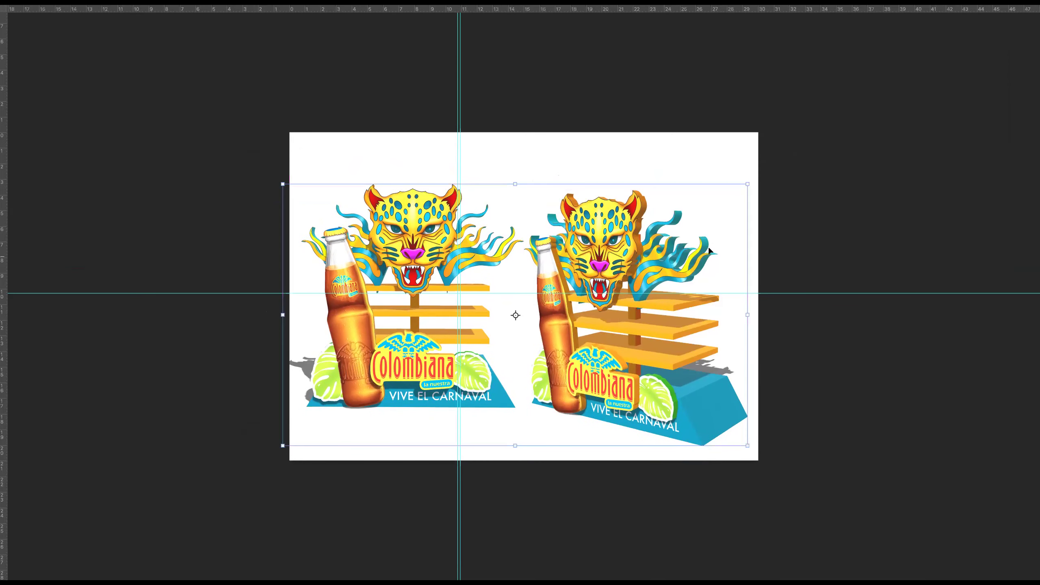
left_click_drag(748, 186, 706, 208)
left_click_drag(637, 283, 652, 262)
key("Return")
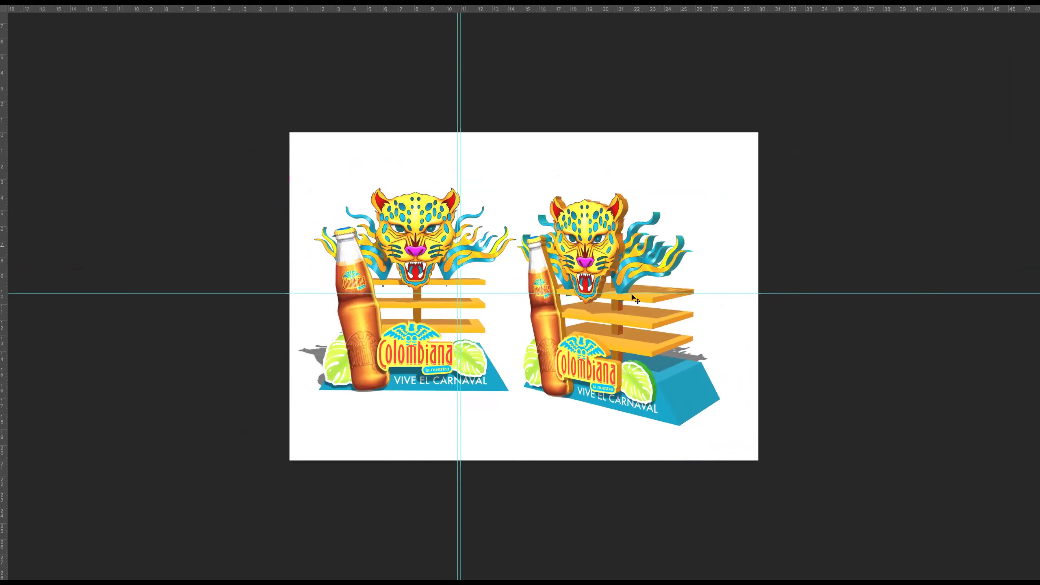
left_click_drag(632, 282, 643, 281)
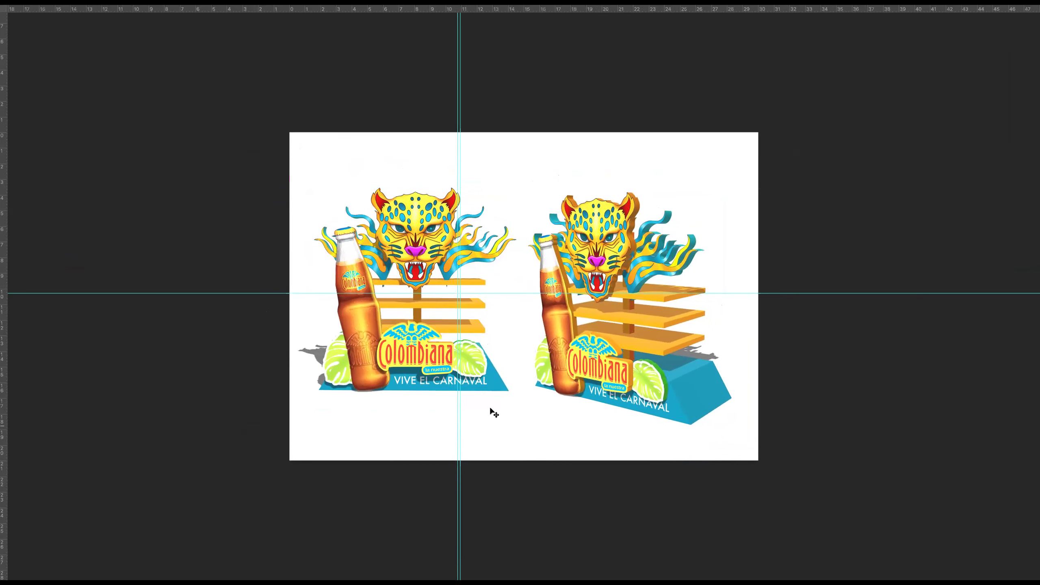
left_click_drag(556, 355, 588, 354)
left_click_drag(544, 334, 482, 320)
key("Tab")
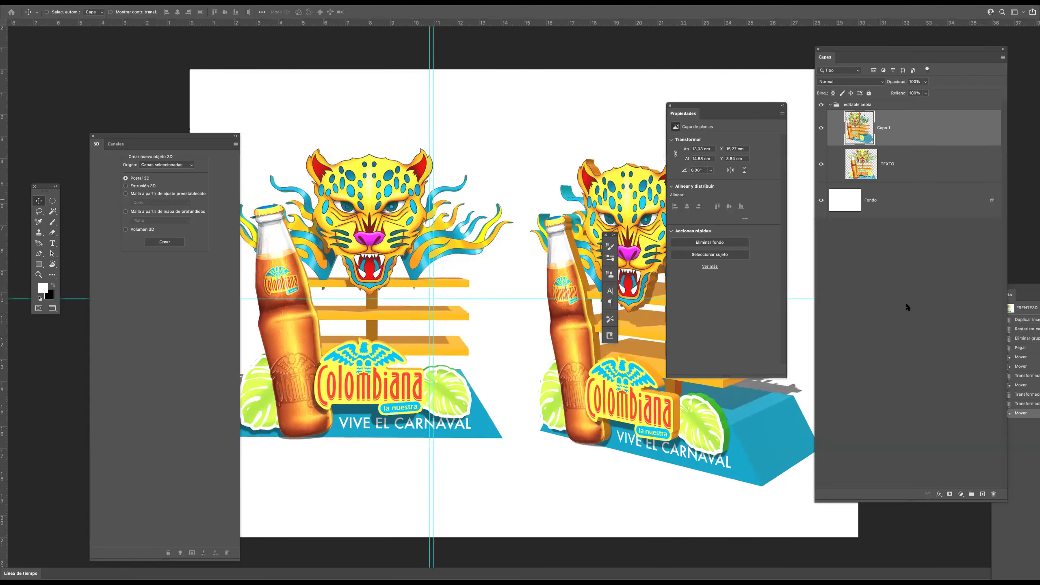
Add a new layer above Fondo and set colours to bright cyan foreground, dark teal background.
left_click(976, 495)
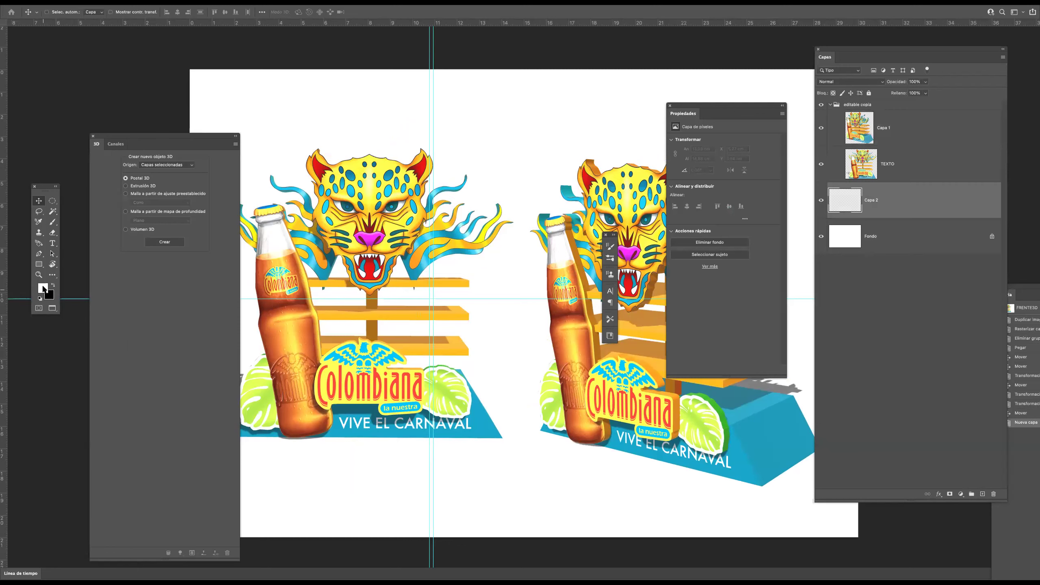
left_click(43, 289)
left_click(226, 367)
left_click(211, 391)
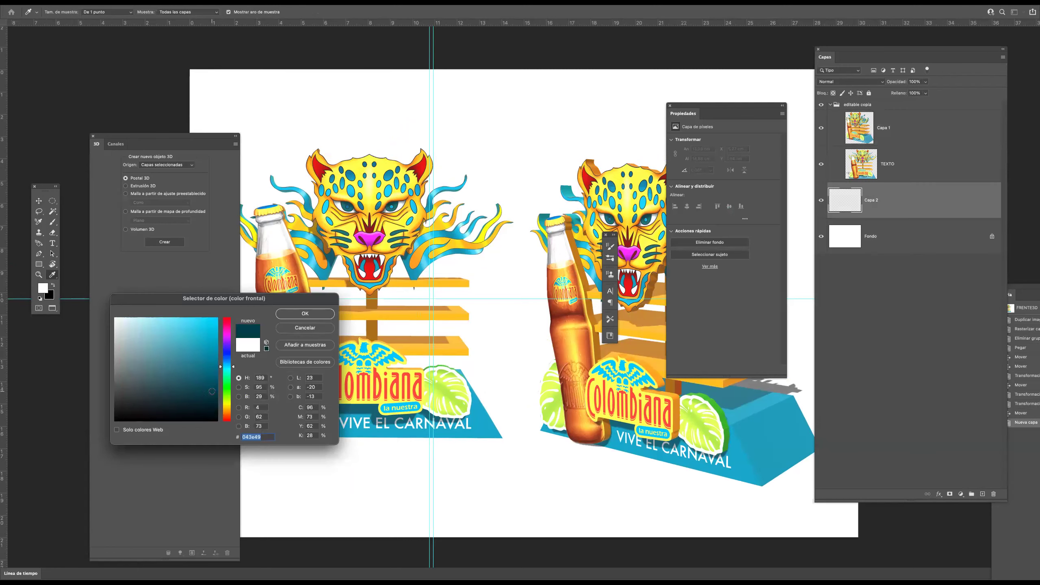
left_click(294, 316)
left_click(53, 286)
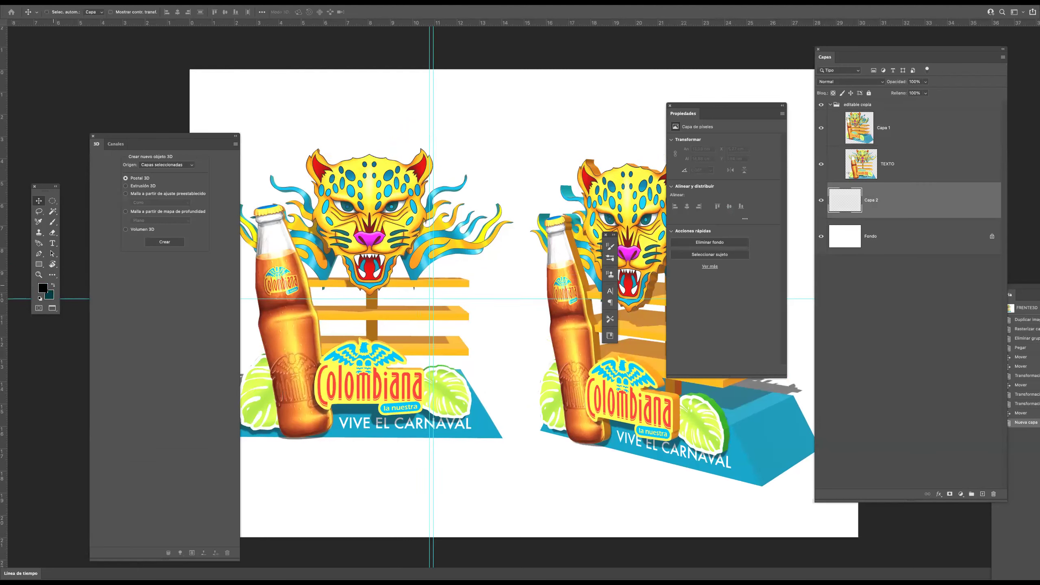
left_click(42, 289)
left_click(227, 367)
left_click(216, 320)
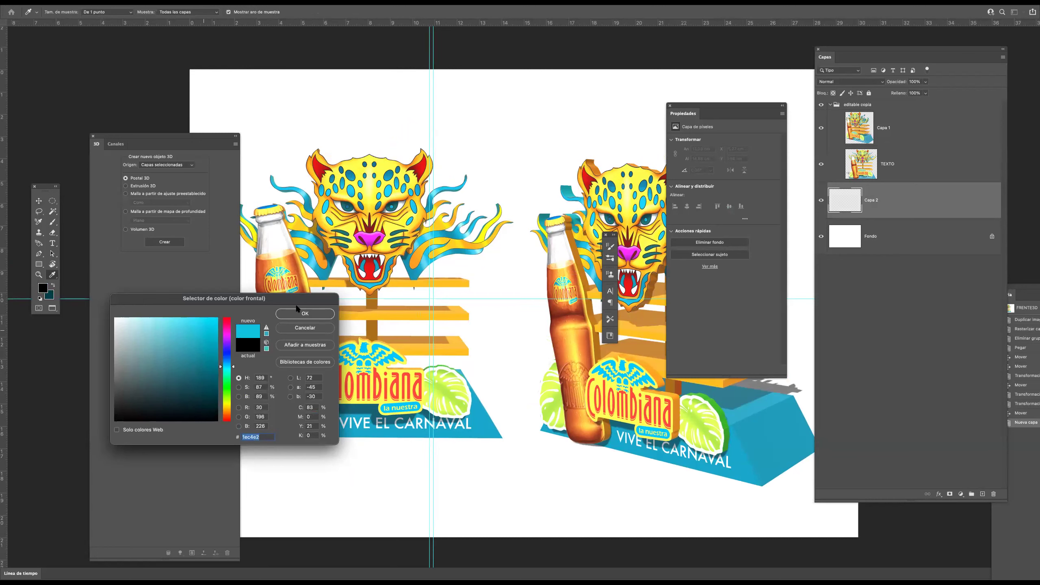
left_click(305, 313)
Switch to the general-purpose workspace and draw a teal-to-cyan gradient on the new layer.
left_click(39, 243)
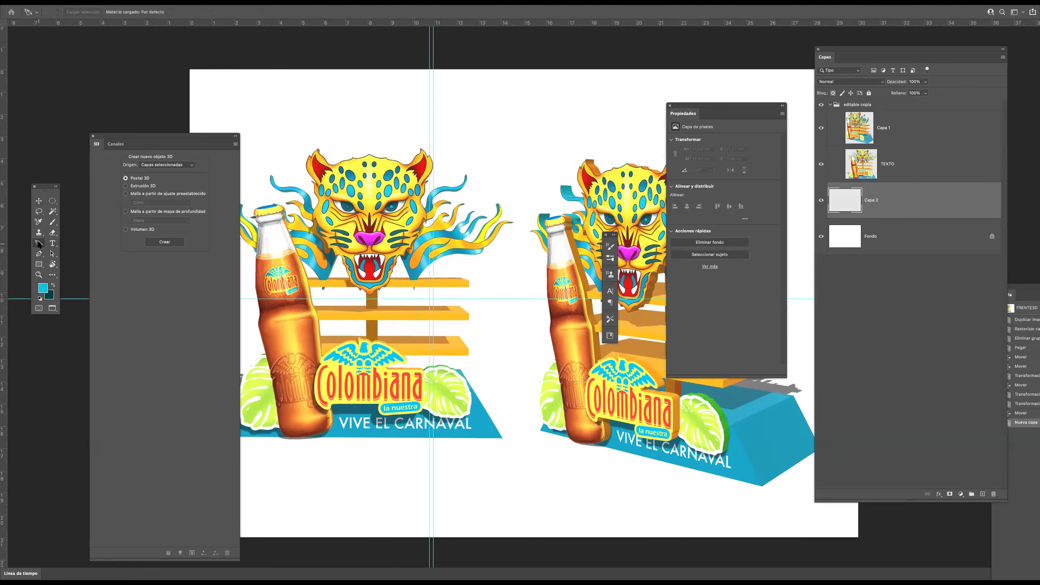
left_click(1024, 12)
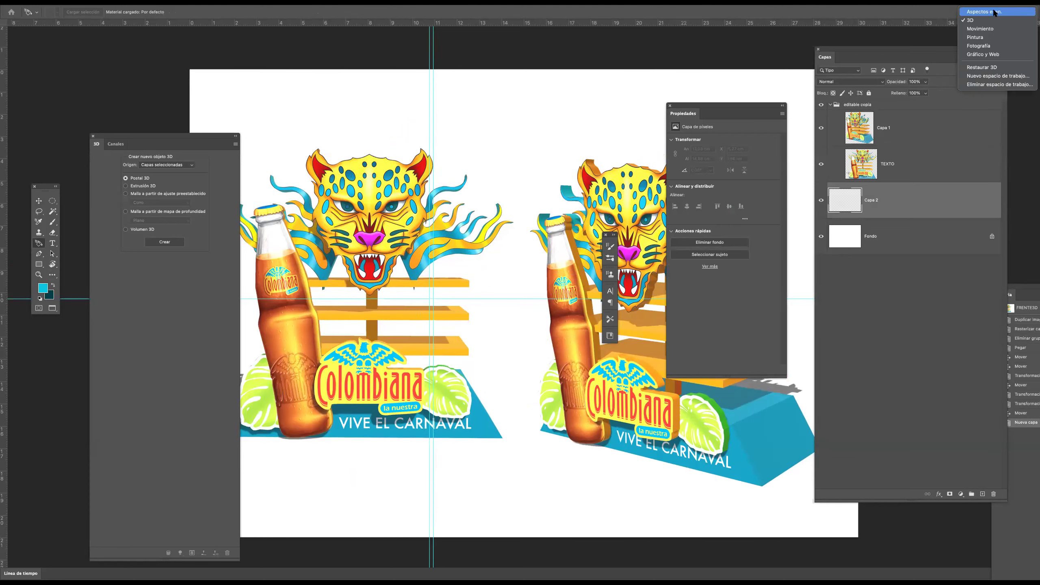
left_click(994, 12)
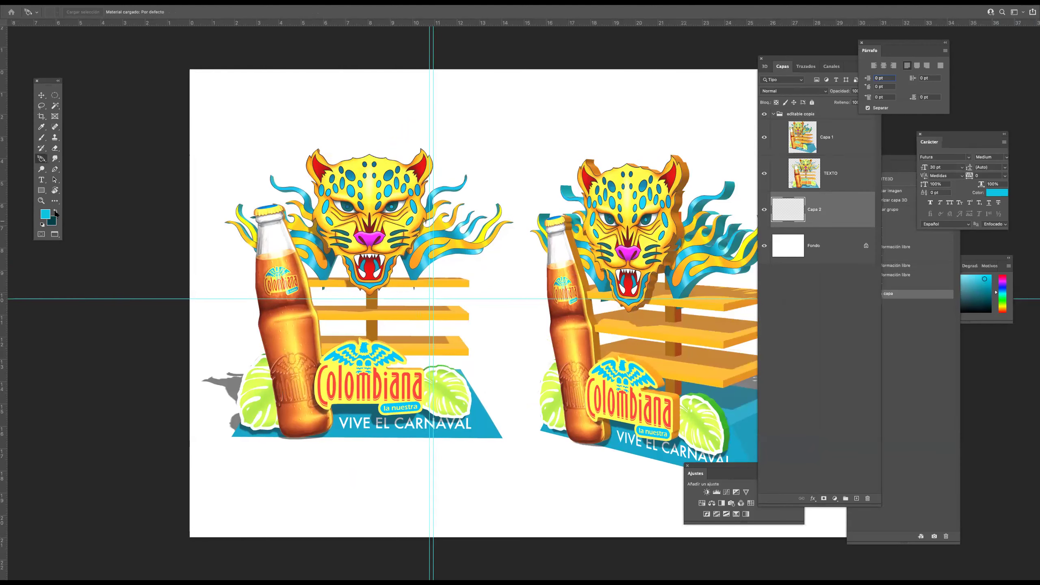
right_click(40, 159)
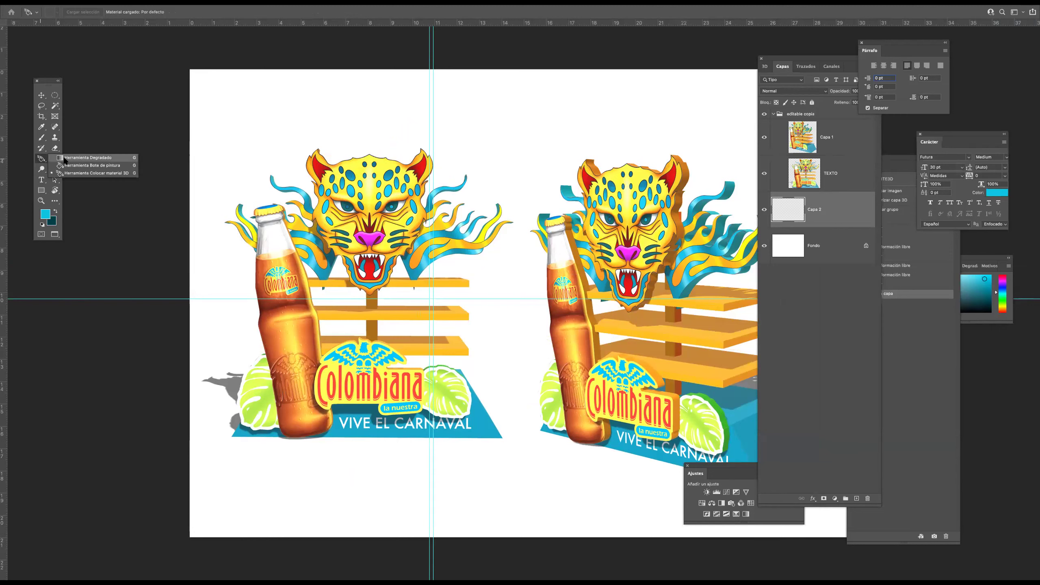
left_click(88, 157)
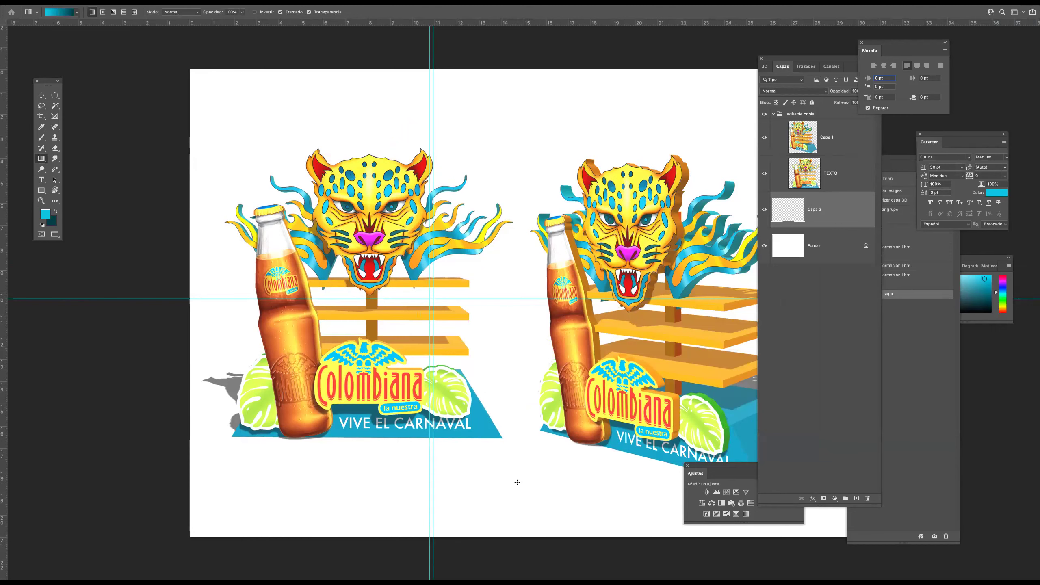
left_click_drag(504, 253, 450, 218)
scroll(440, 218, "down", 2)
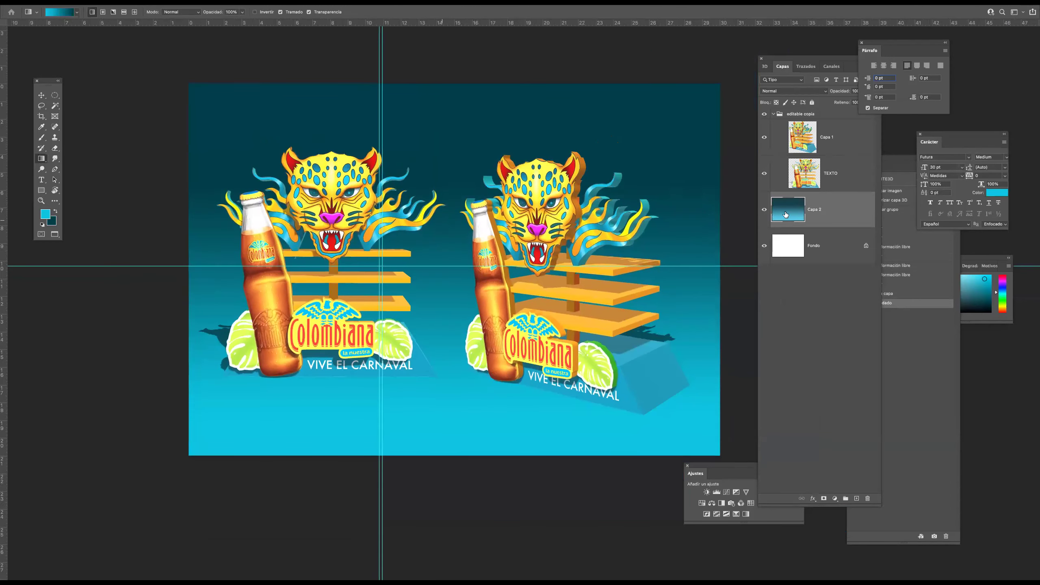
Flip the gradient layer vertically so the background is brightest at the top.
key("ctrl+t")
right_click(507, 215)
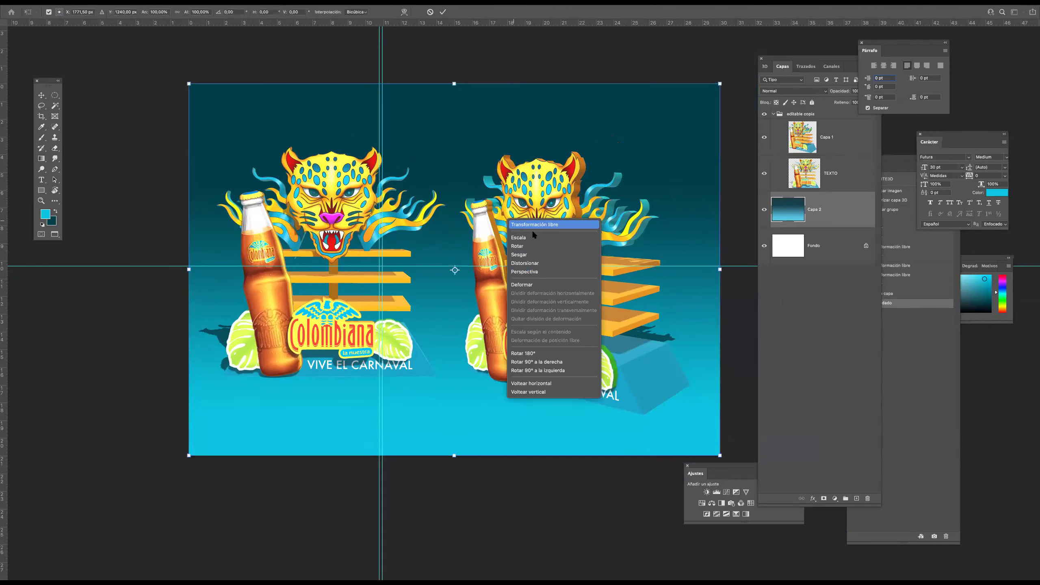
left_click(541, 391)
key("Return")
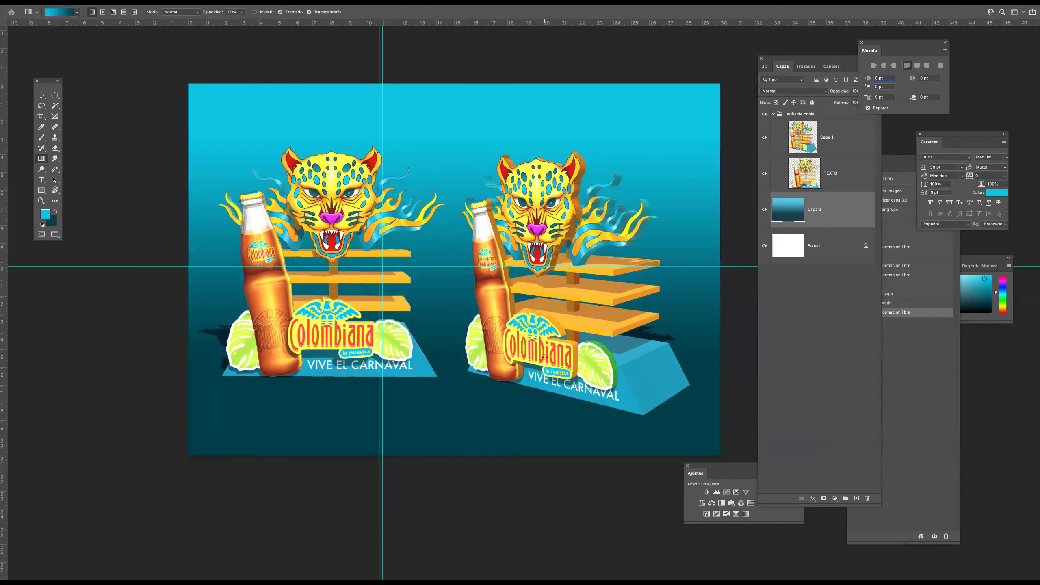
left_click(826, 214)
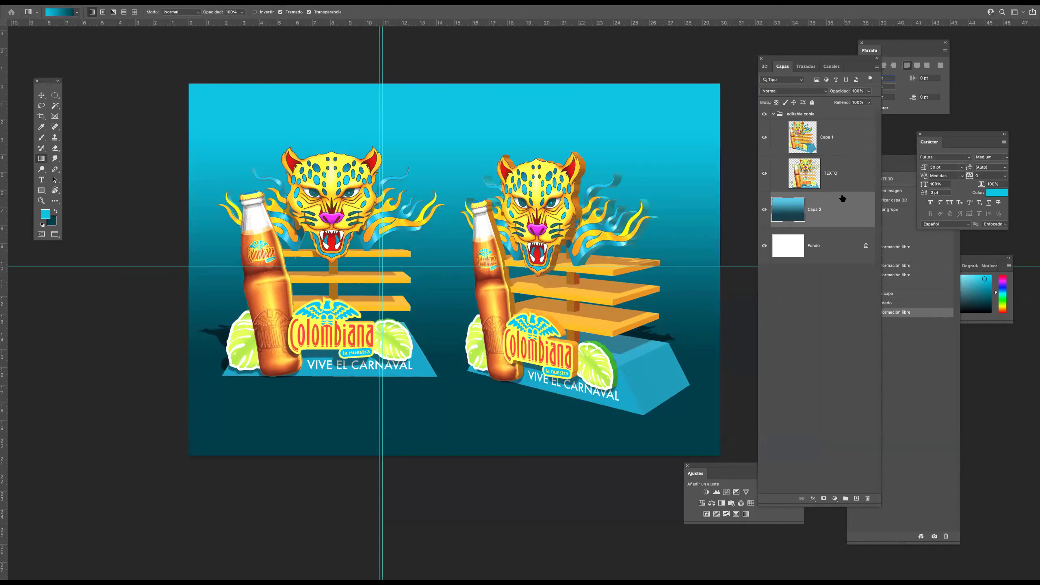
Add a new layer and set up a white soft round pressure brush at about 1443 px.
left_click(857, 499)
left_click(41, 137)
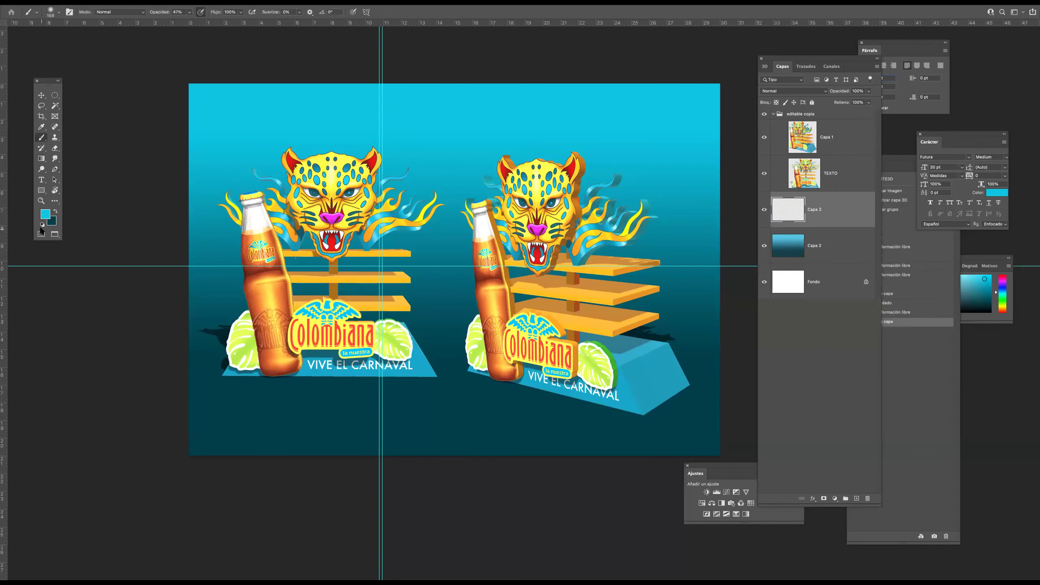
left_click(43, 225)
left_click(56, 211)
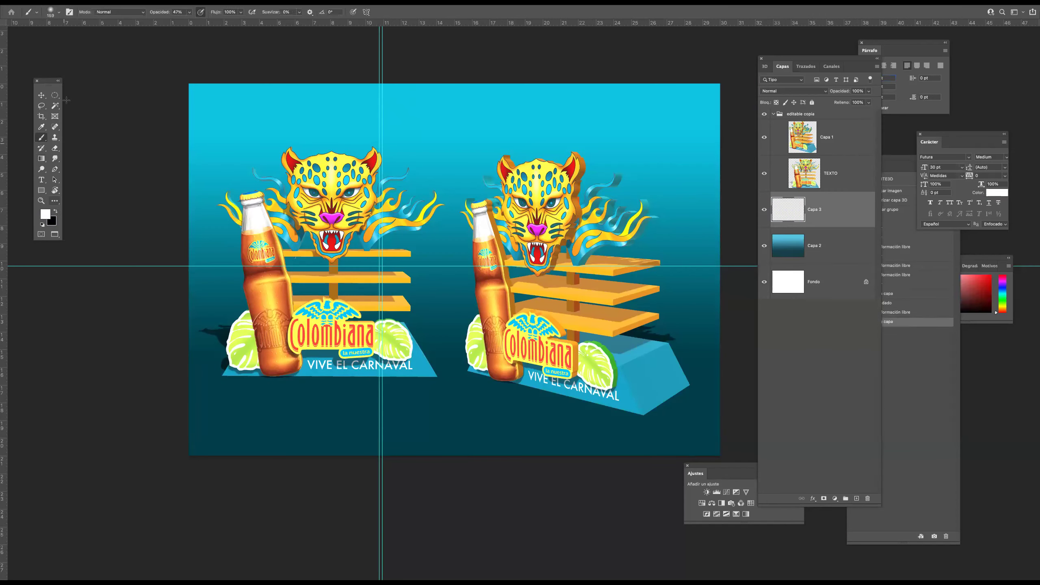
left_click(60, 12)
left_click(76, 170)
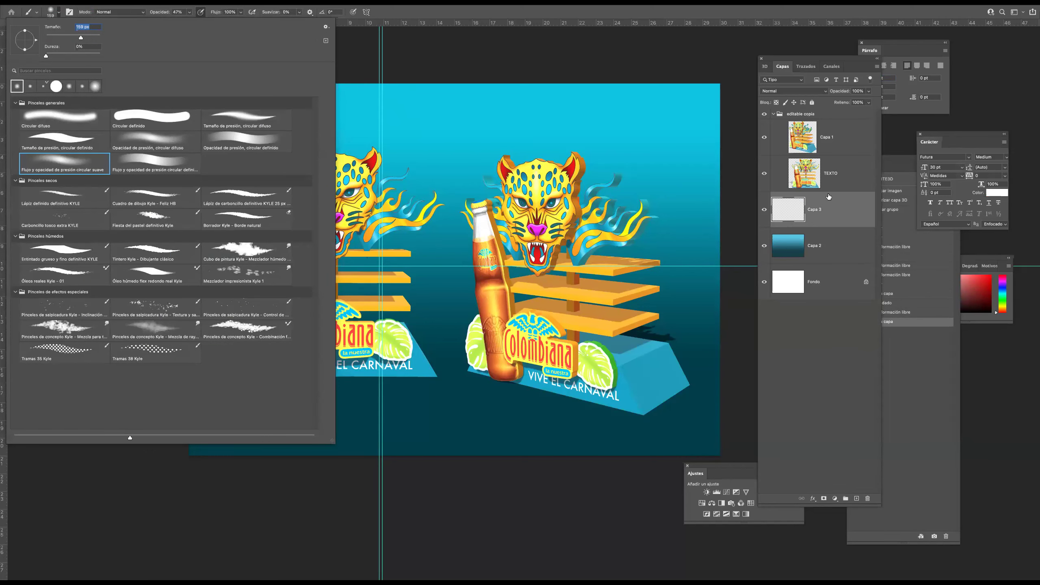
left_click(758, 205)
left_click_drag(474, 211, 569, 211)
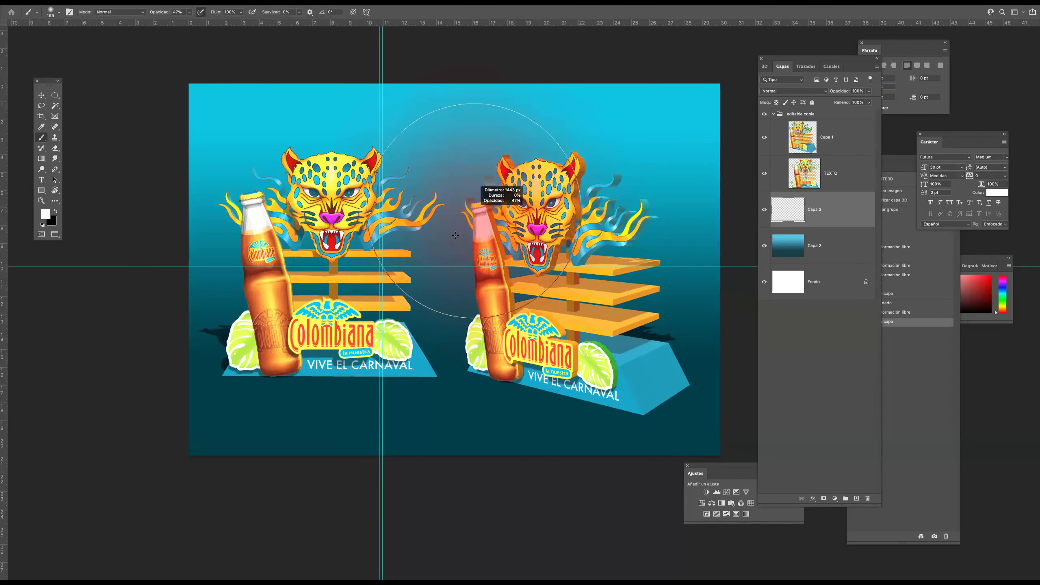
Hide the guides and paint a soft white glow behind and above the two displays.
key("Tab")
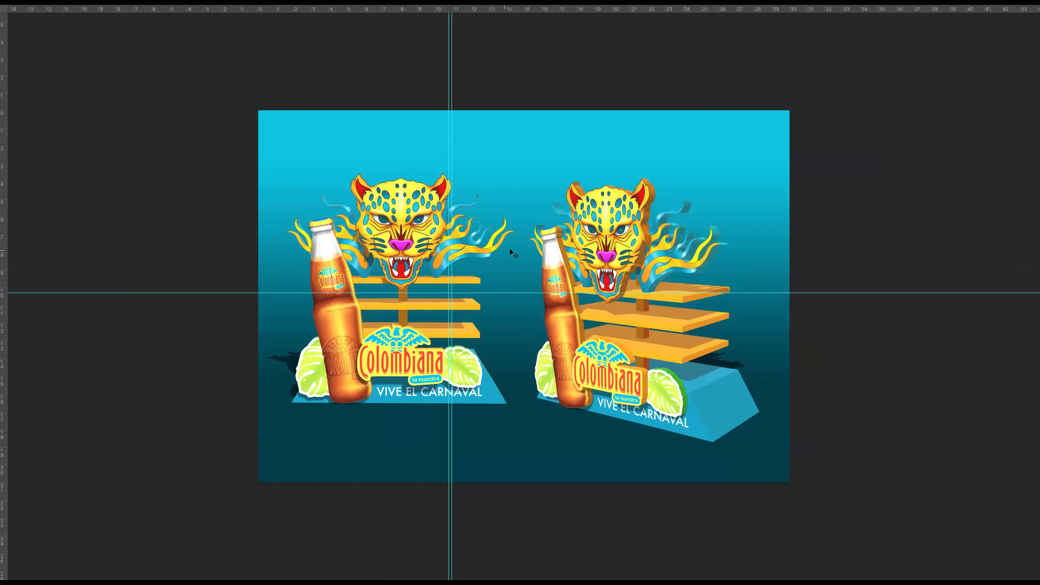
key("ctrl+semicolon")
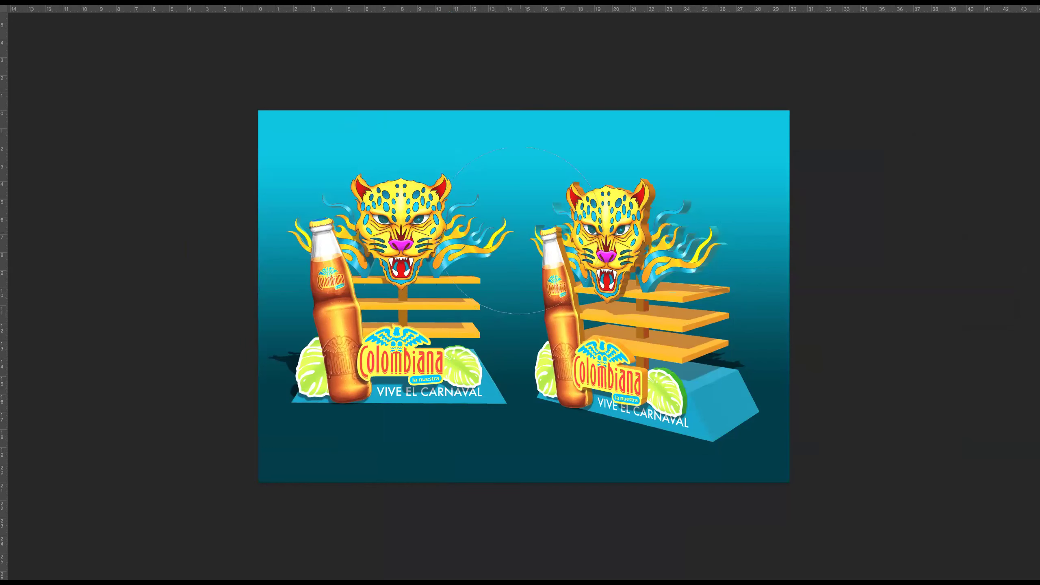
left_click(503, 228)
left_click(512, 226)
left_click(529, 205)
left_click(530, 175)
left_click(409, 197)
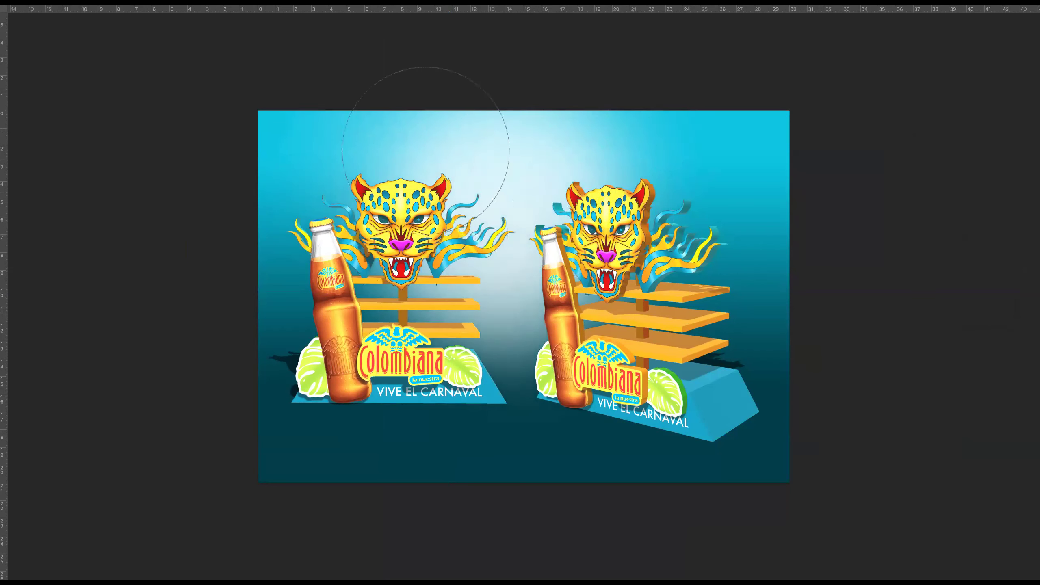
left_click_drag(426, 146, 629, 178)
scroll(566, 320, "up", 3)
left_click_drag(573, 298, 480, 285)
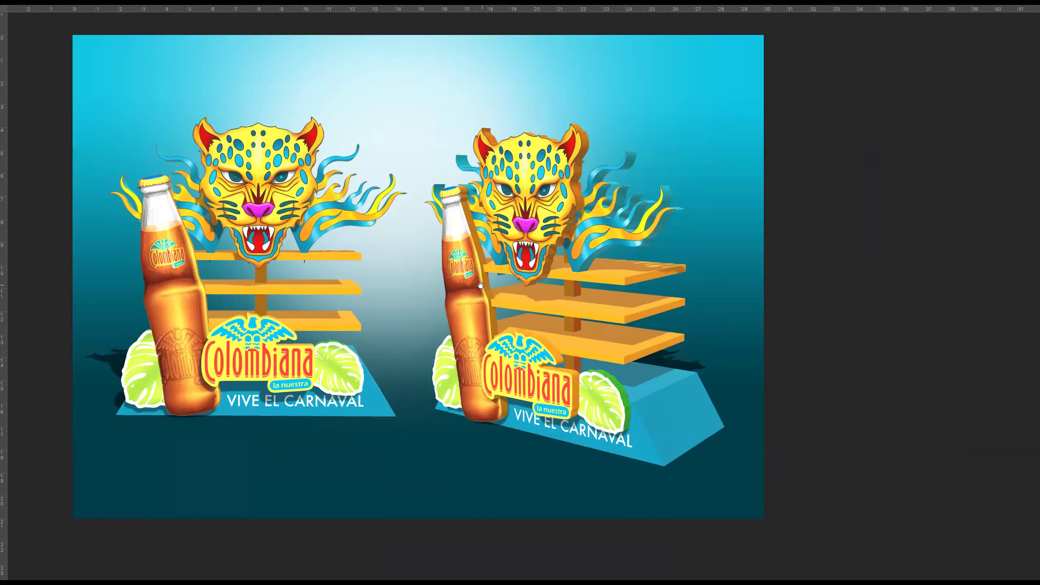
key("Tab")
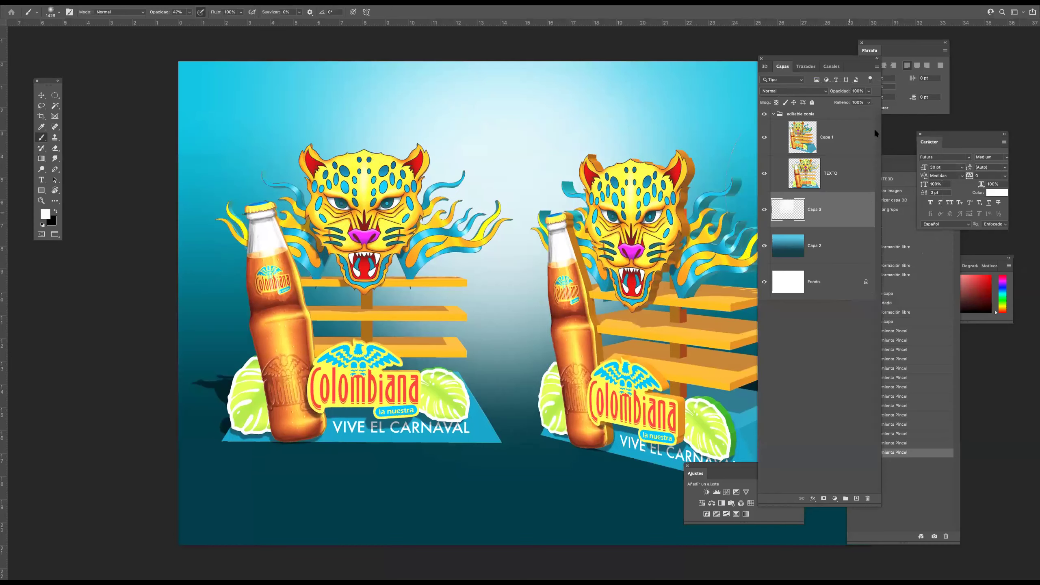
Lower the glow layer's opacity to 73% and reduce the brush size.
left_click(869, 92)
left_click_drag(866, 105, 859, 105)
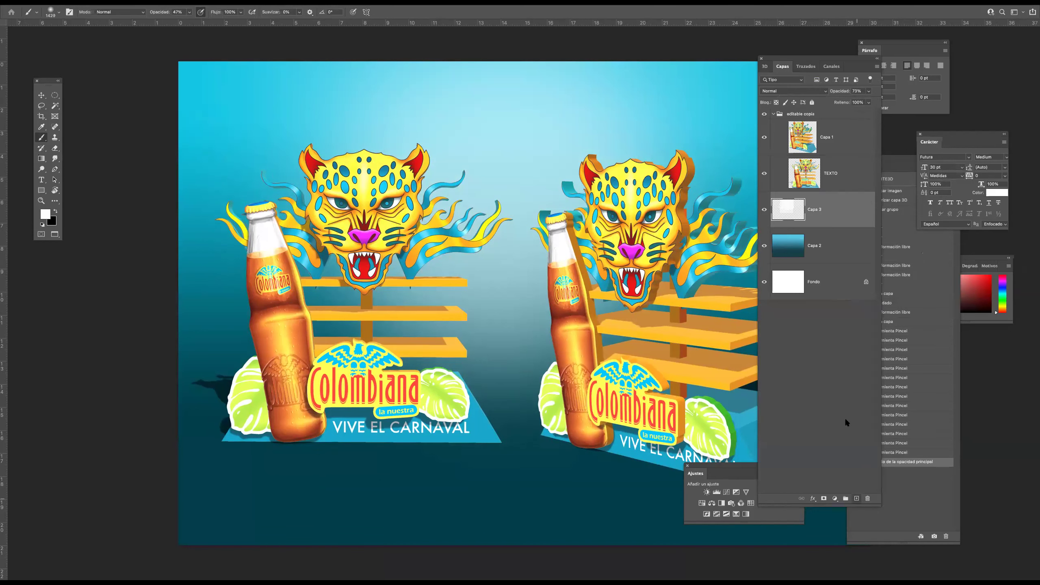
key("Tab")
left_click_drag(293, 425, 88, 433)
left_click_drag(244, 440, 195, 438)
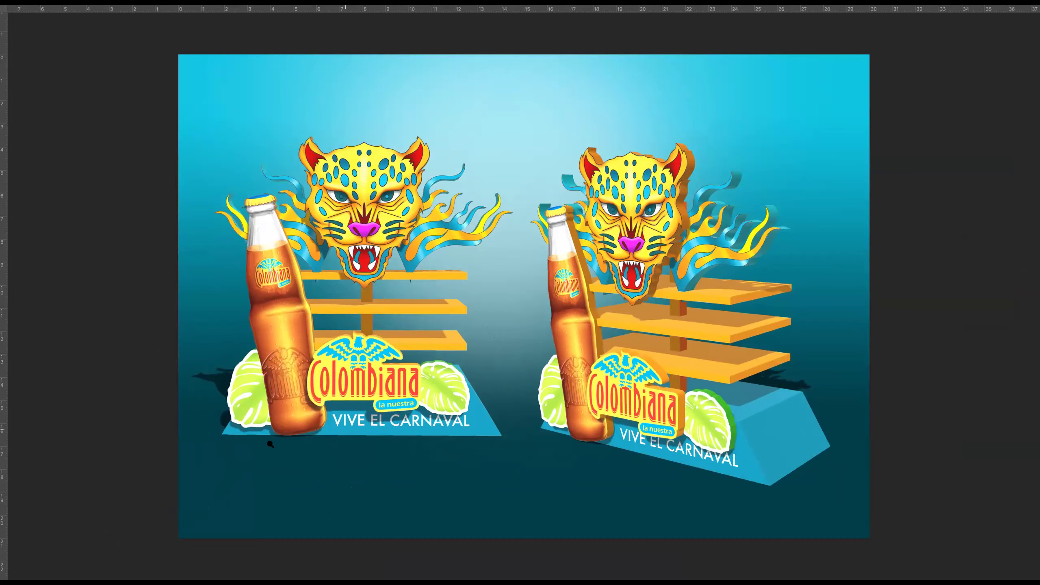
Zoom in, select Capa 1, and start a Pen path from the shelf's right corner along its lower edge.
scroll(270, 444, "up", 1)
scroll(739, 380, "down", 1)
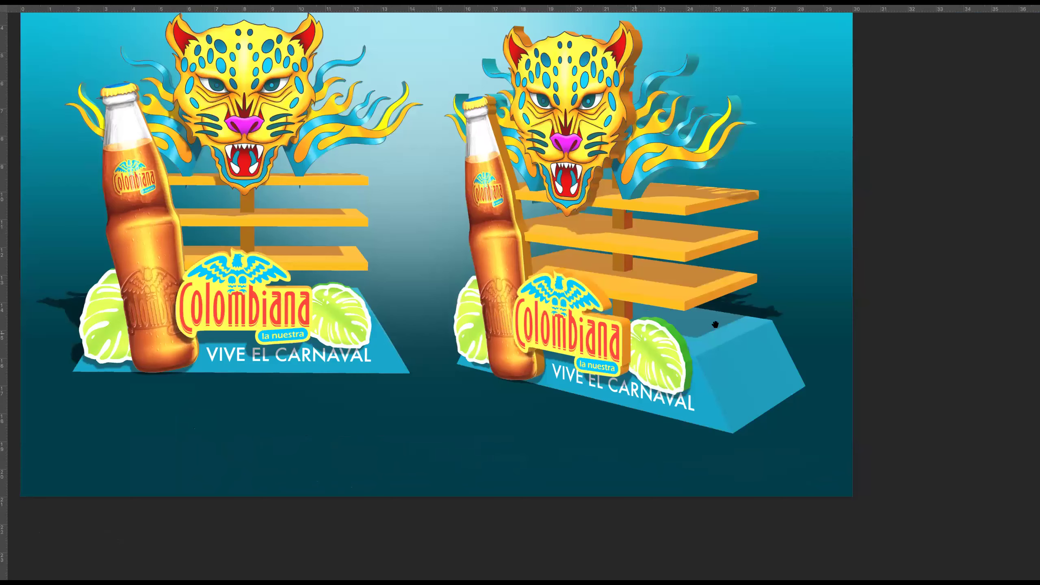
scroll(746, 316, "up", 1)
scroll(753, 301, "up", 1)
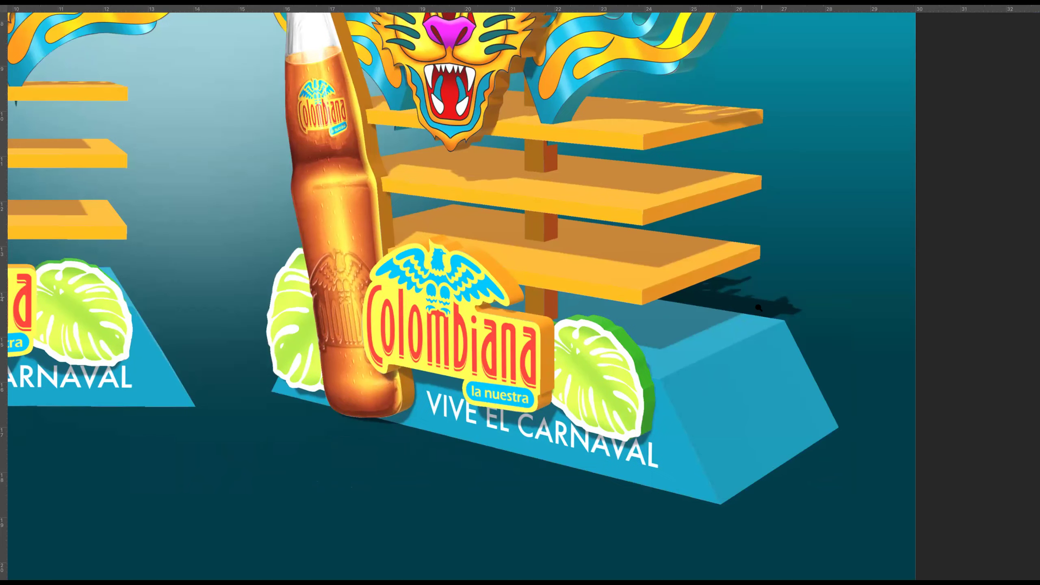
scroll(781, 316, "up", 2)
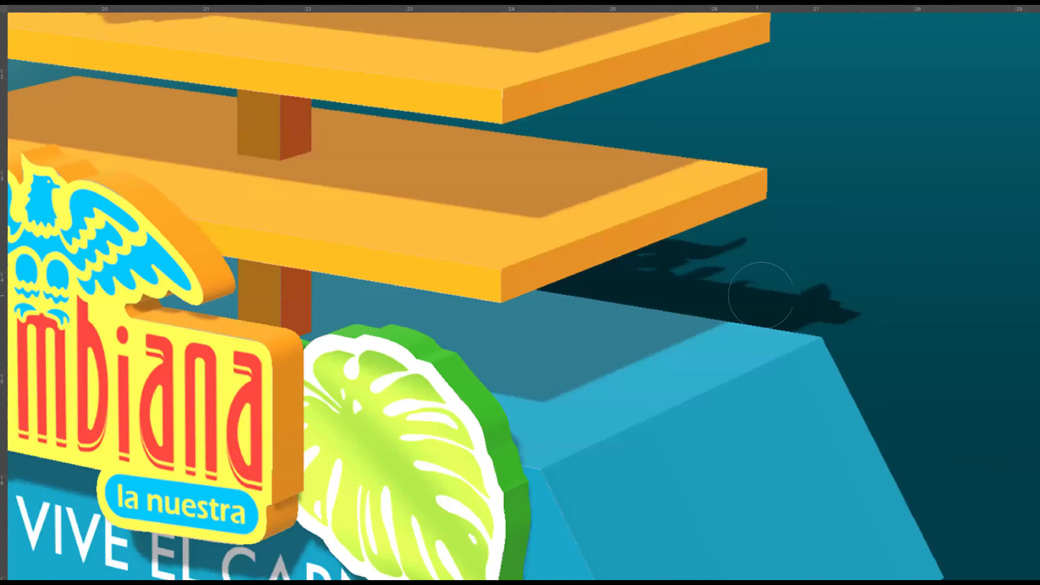
scroll(737, 210, "up", 3)
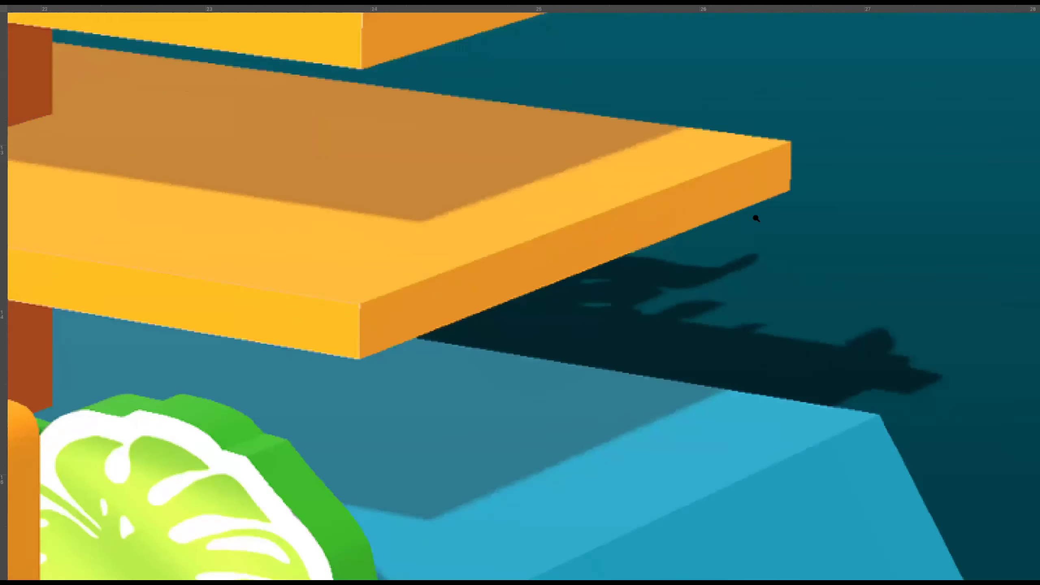
key("Tab")
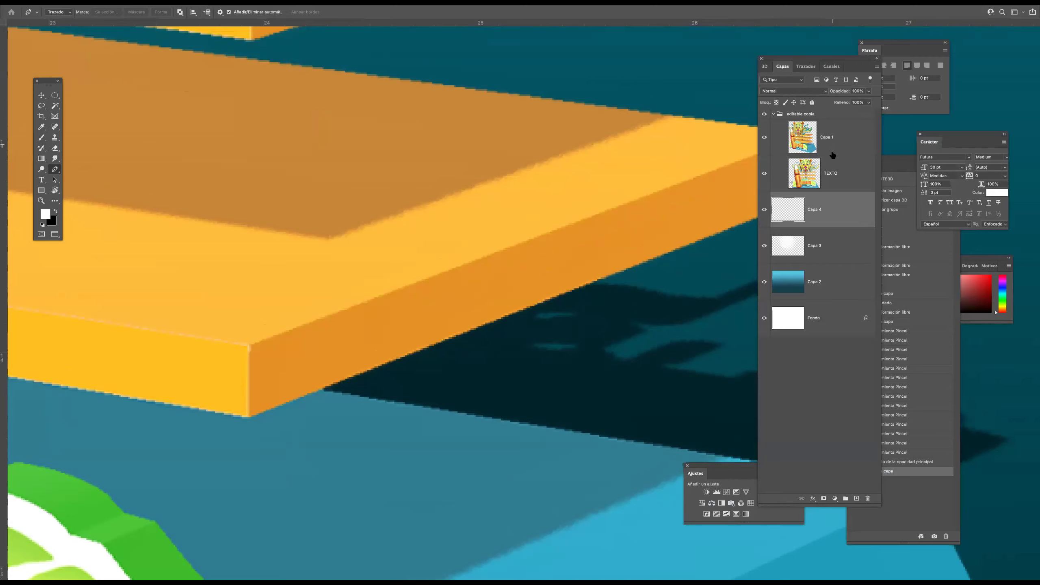
left_click(827, 141)
left_click_drag(491, 223, 363, 176)
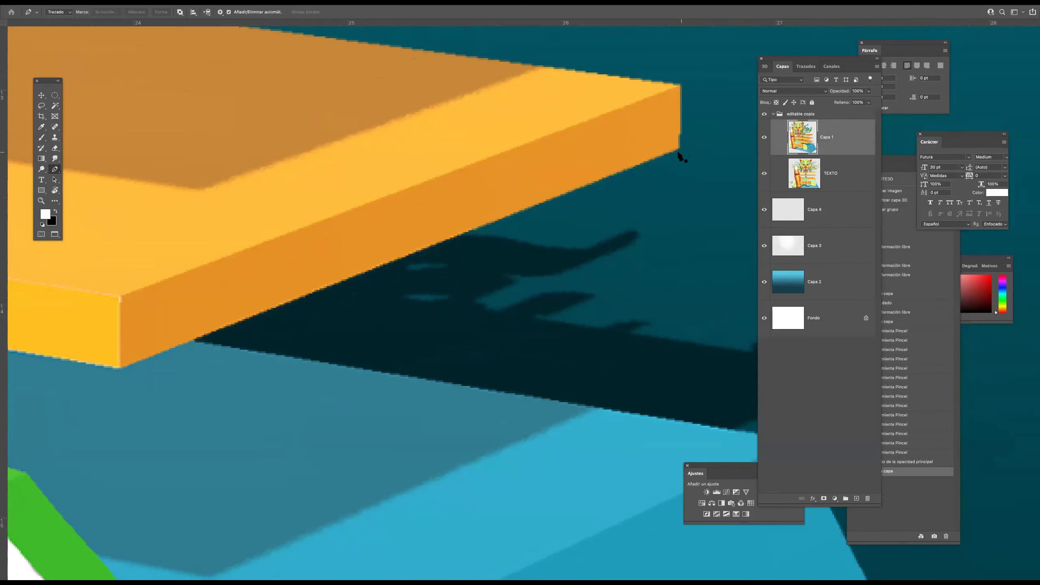
left_click(679, 151)
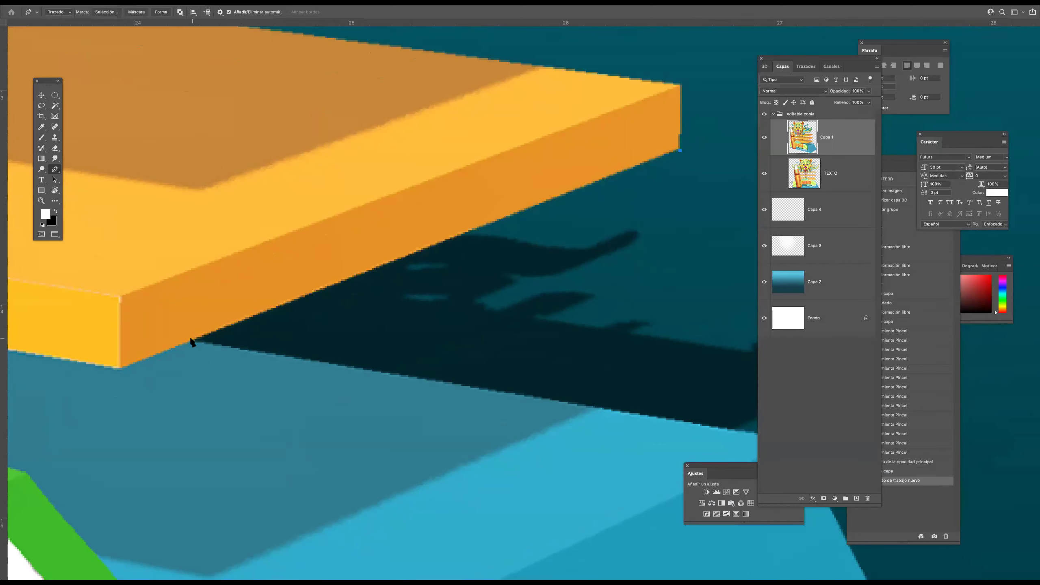
left_click(189, 339)
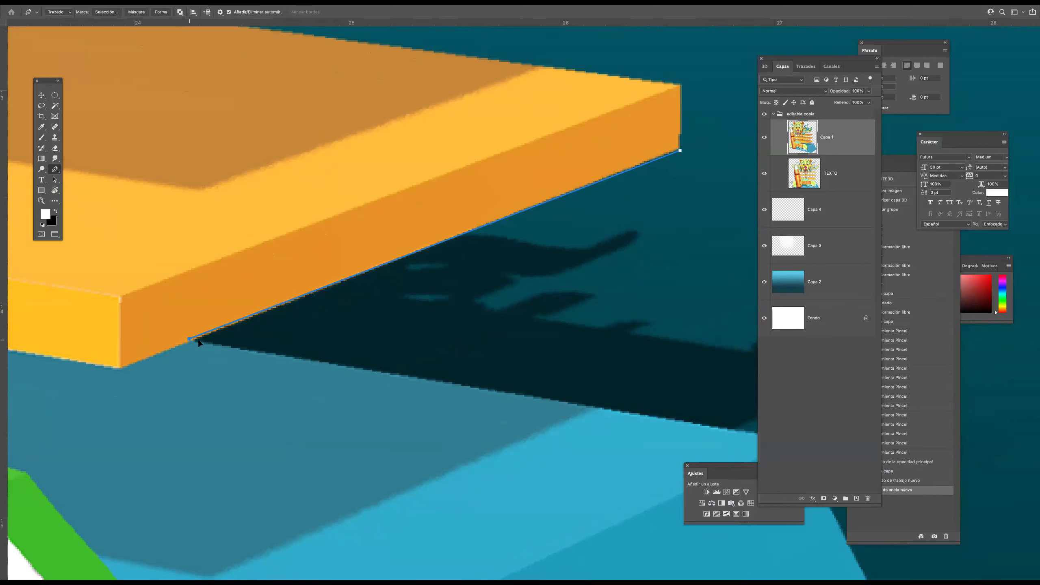
left_click(191, 338, "alt")
Continue the path past the blue base's corner and close it around the stray shadow.
left_click(319, 339, "alt")
left_click_drag(483, 322, 406, 253)
left_click(575, 337, "super")
left_click(574, 349)
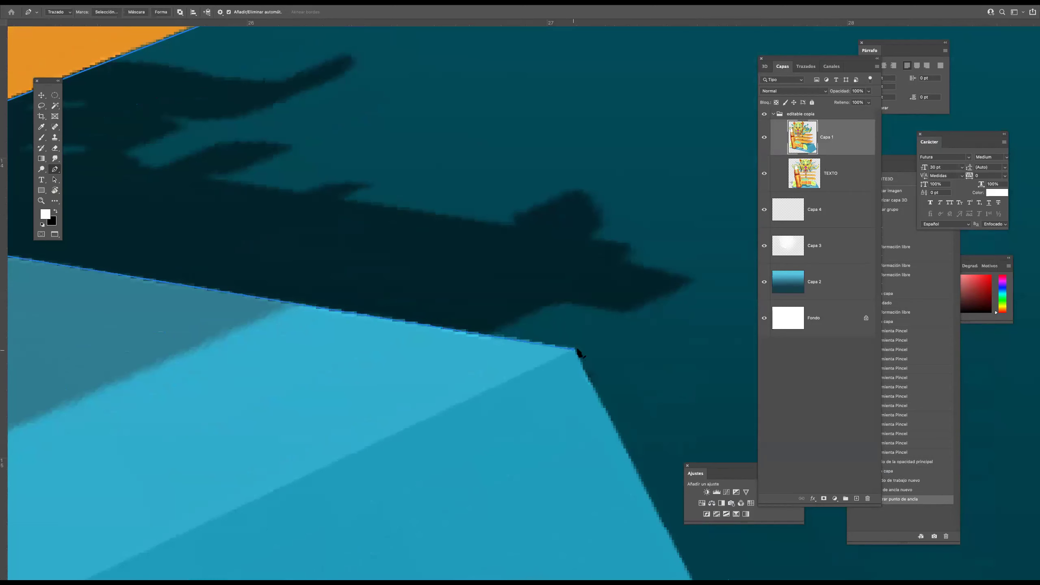
left_click(578, 350, "alt")
left_click_drag(621, 365, 659, 345)
left_click_drag(684, 316, 644, 198)
left_click(665, 230)
left_click(642, 198)
left_click(616, 181)
left_click(589, 166)
left_click(567, 149)
left_click(544, 140)
Convert the path to a selection, delete the shadow from Capa 1, and deselect.
key("ctrl+Return")
key("Delete")
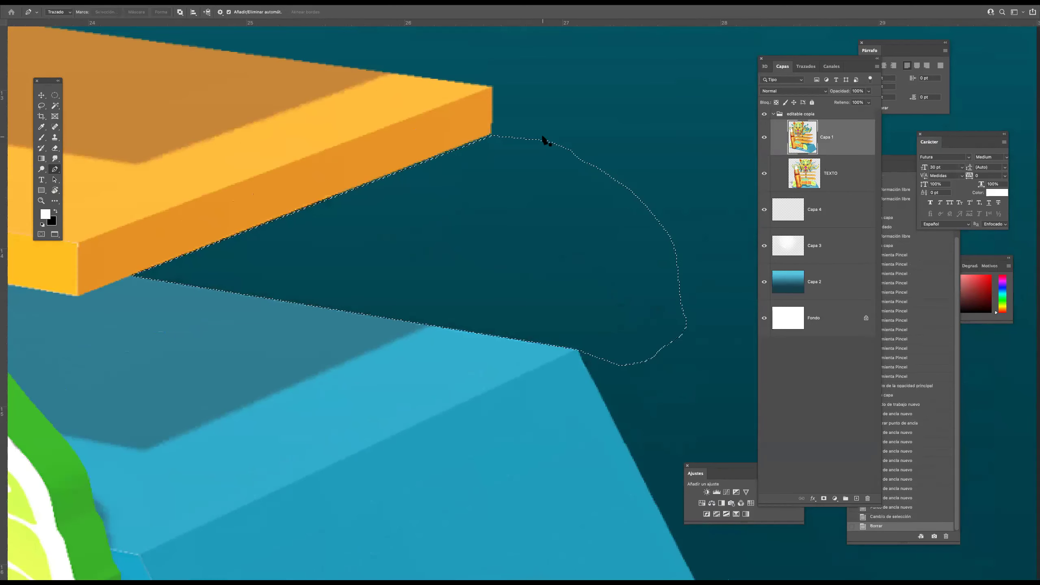
key("ctrl+d")
scroll(379, 233, "down", 5)
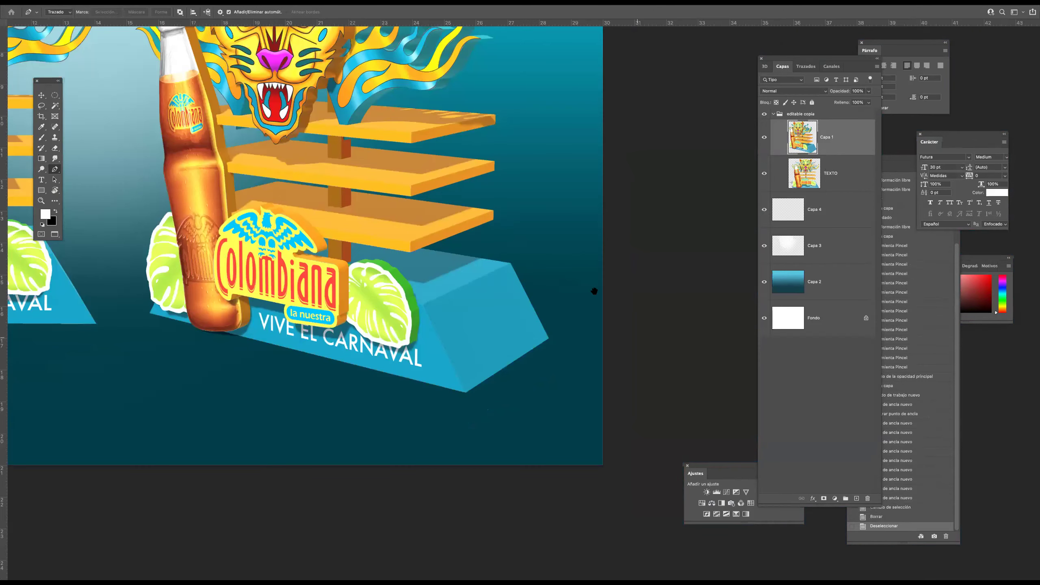
On the TEXTO layer, start a Pen path from the base's bottom edge up the lime leaf's edge.
left_click_drag(594, 292, 619, 294)
left_click_drag(620, 294, 188, 287)
scroll(142, 278, "up", 1)
scroll(262, 344, "up", 4)
scroll(537, 271, "up", 2)
key("alt+bracketleft")
scroll(250, 406, "up", 3)
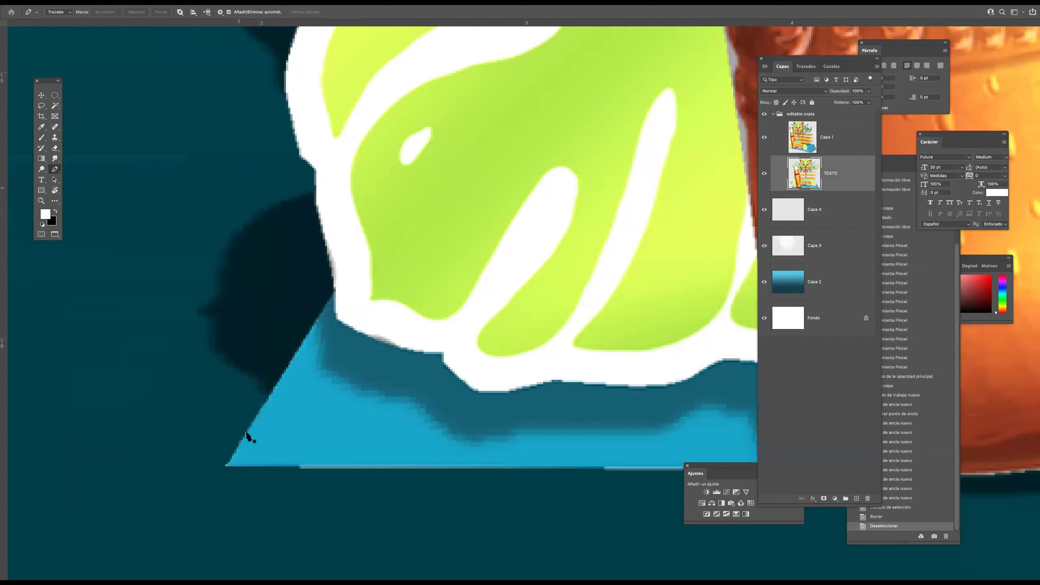
left_click(226, 467)
left_click(339, 286)
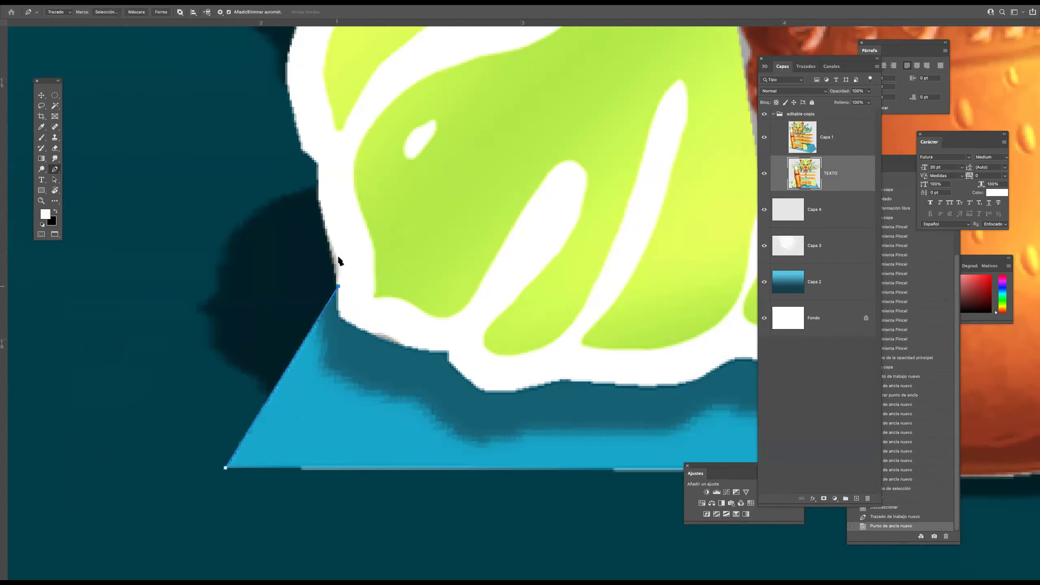
left_click(327, 231)
left_click(320, 174)
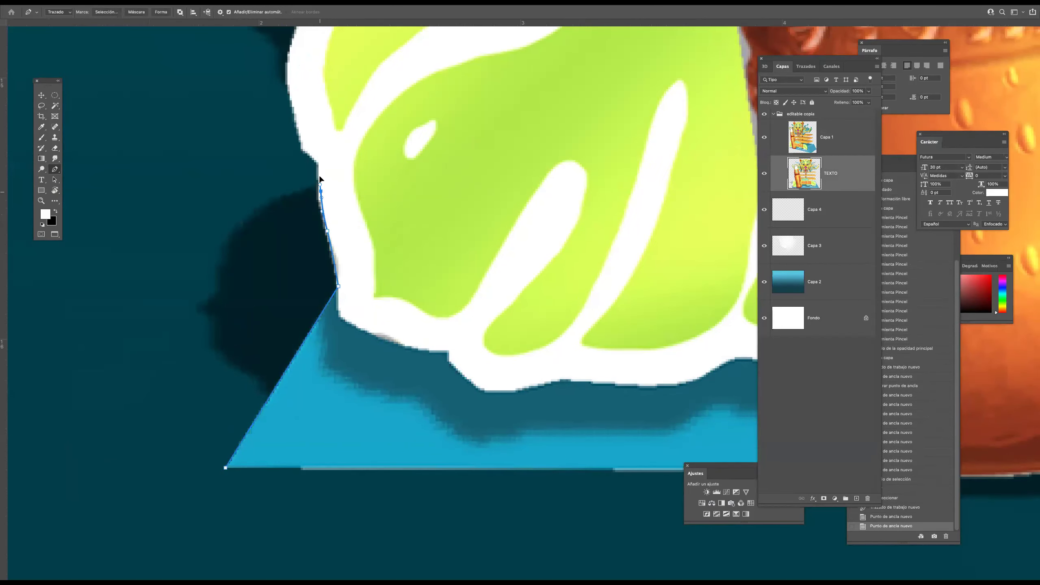
left_click(316, 164)
left_click(297, 159)
Curve the path further up the leaf's white edge.
left_click_drag(282, 139, 300, 309)
left_click(294, 308)
left_click(294, 280)
left_click(304, 257)
left_click_drag(310, 209, 325, 112)
left_click_drag(337, 62, 343, 265)
left_click_drag(357, 215, 363, 187)
left_click(392, 118)
scroll(382, 129, "down", 1)
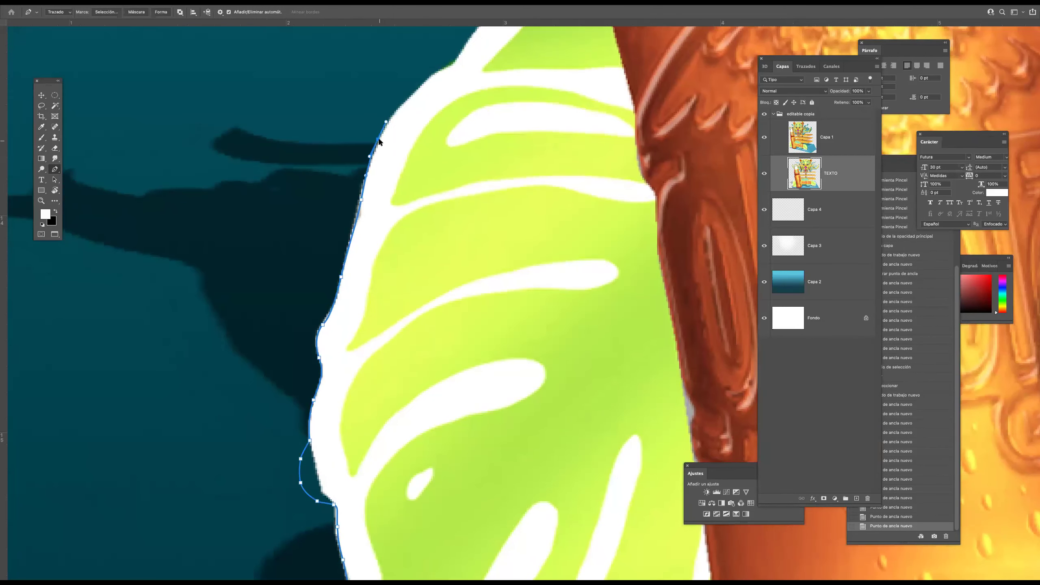
left_click(383, 134, "alt")
scroll(384, 131, "down", 3)
Trace the path around the shadow's top and left side and close it at the start.
left_click_drag(375, 114, 370, 107)
left_click_drag(361, 102, 306, 81)
left_click_drag(253, 82, 159, 113)
left_click_drag(123, 156, 116, 169)
left_click_drag(117, 209, 121, 223)
left_click_drag(213, 316, 221, 326)
left_click_drag(219, 390, 249, 424)
left_click(295, 446)
left_click(322, 438)
Turn the path into a selection, delete the shadow, deselect, and check the full document.
key("super+Return")
key("ctrl+Return")
key("Delete")
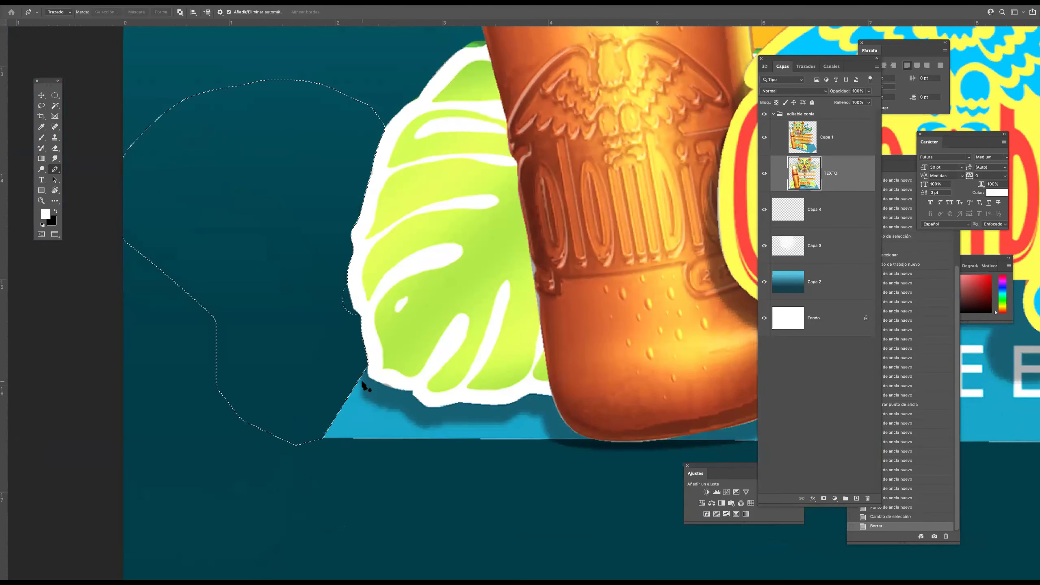
key("ctrl+d")
key("Tab")
scroll(497, 265, "down", 10)
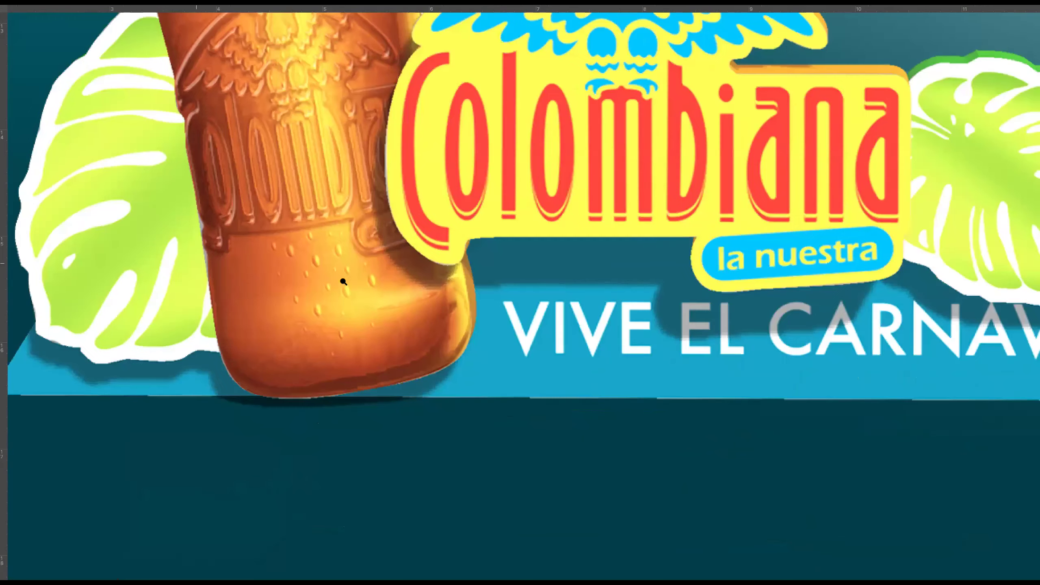
scroll(543, 269, "up", 3)
scroll(594, 242, "up", 3)
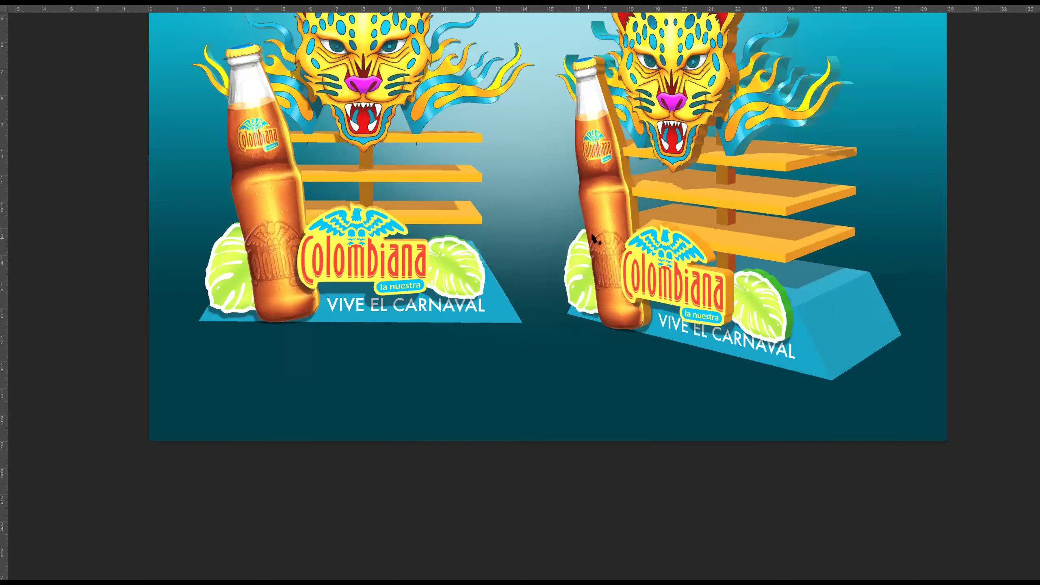
key("Tab")
Add a new empty layer above Capa 4 and ready the brush with black paint.
left_click(825, 288)
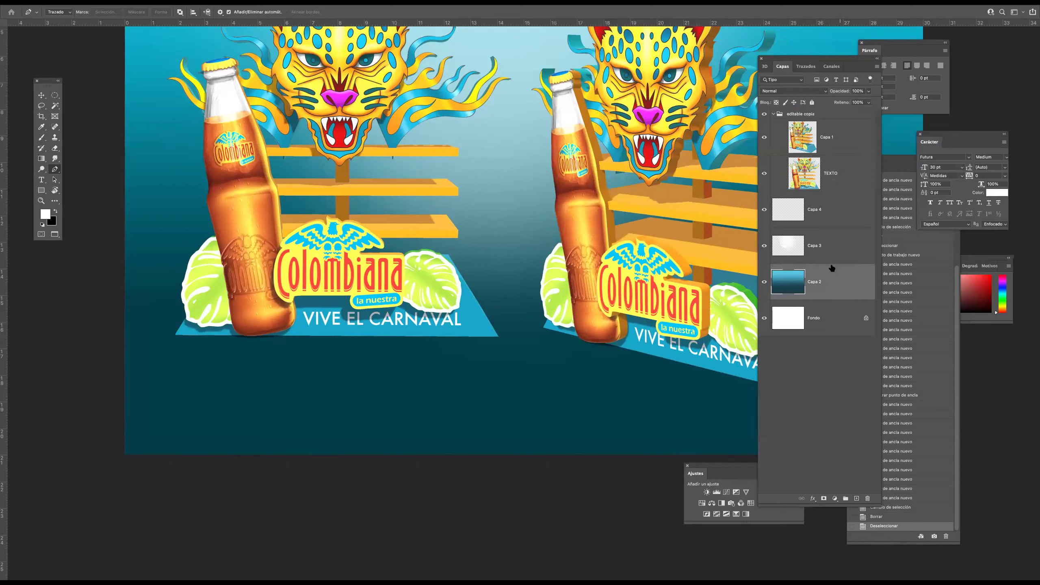
left_click(833, 216)
left_click(855, 499)
left_click(42, 138)
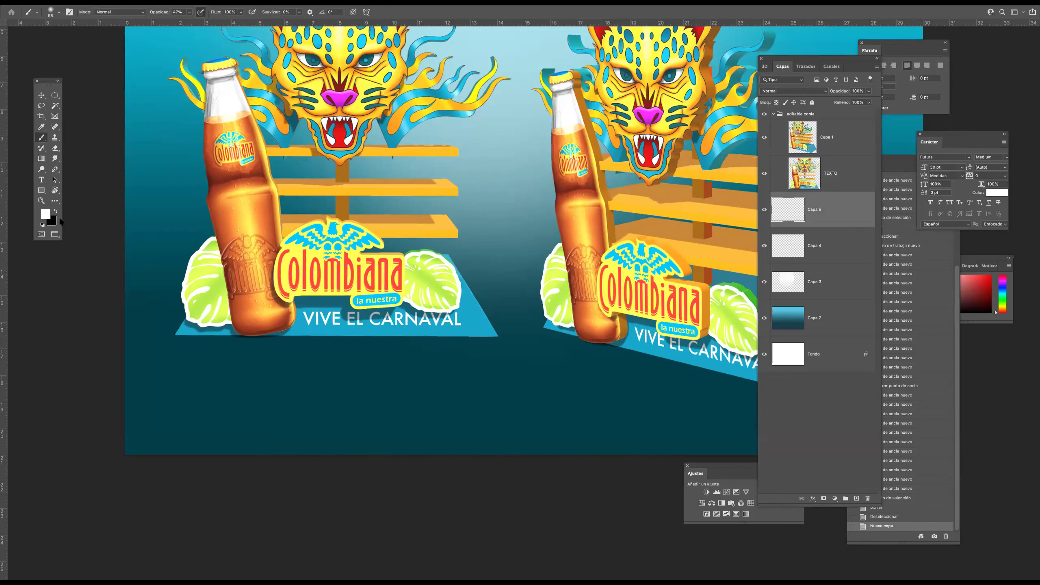
left_click(55, 212)
Paint a soft black shadow under the display base, widening it with a 229 brush.
mouse_move(195, 334)
left_mouse_down()
mouse_move(283, 331)
mouse_move(242, 333)
left_mouse_up()
left_click_drag(241, 332, 203, 331)
left_click_drag(429, 333, 494, 333)
left_click_drag(493, 332, 380, 333)
mouse_move(381, 333)
left_mouse_down()
mouse_move(467, 333)
mouse_move(310, 330)
left_mouse_up()
left_click_drag(309, 330, 487, 331)
mouse_move(487, 332)
left_mouse_down()
mouse_move(285, 324)
mouse_move(344, 319)
left_mouse_up()
mouse_move(203, 320)
left_mouse_down()
mouse_move(475, 319)
mouse_move(262, 320)
left_mouse_up()
left_click_drag(262, 320, 473, 322)
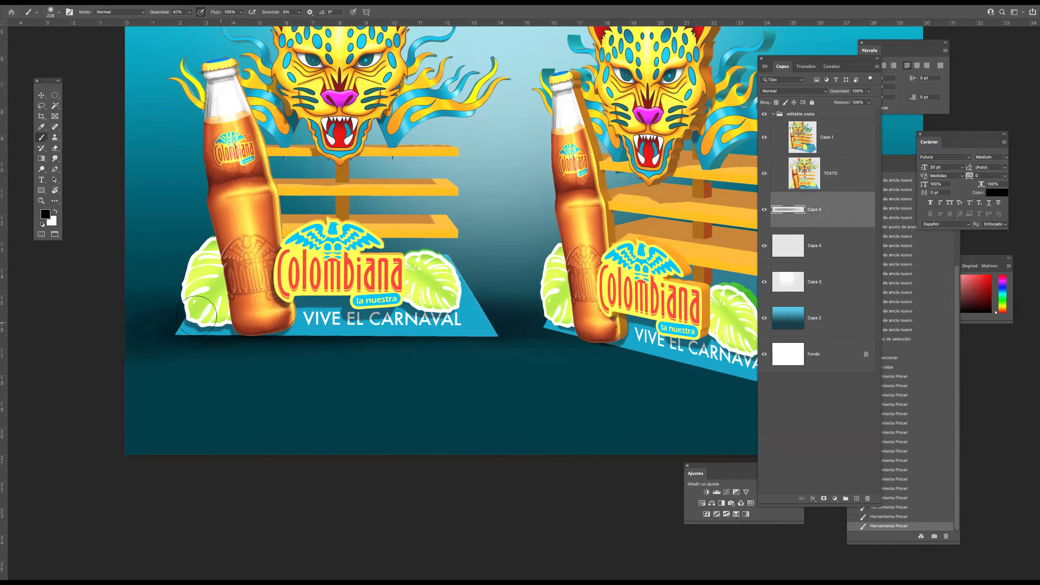
key("Tab")
left_click_drag(556, 226, 464, 93)
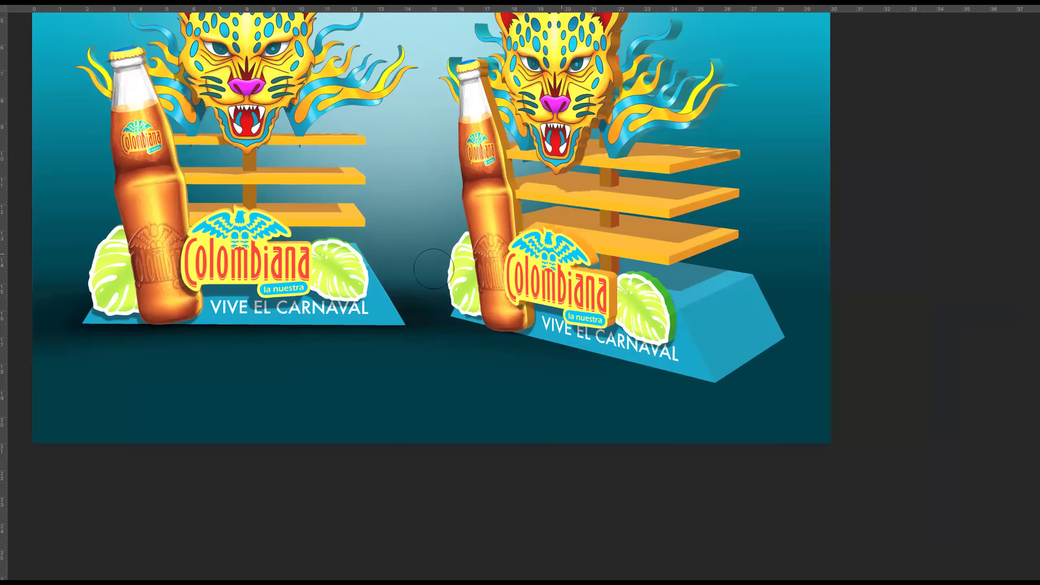
scroll(418, 266, "down", 3)
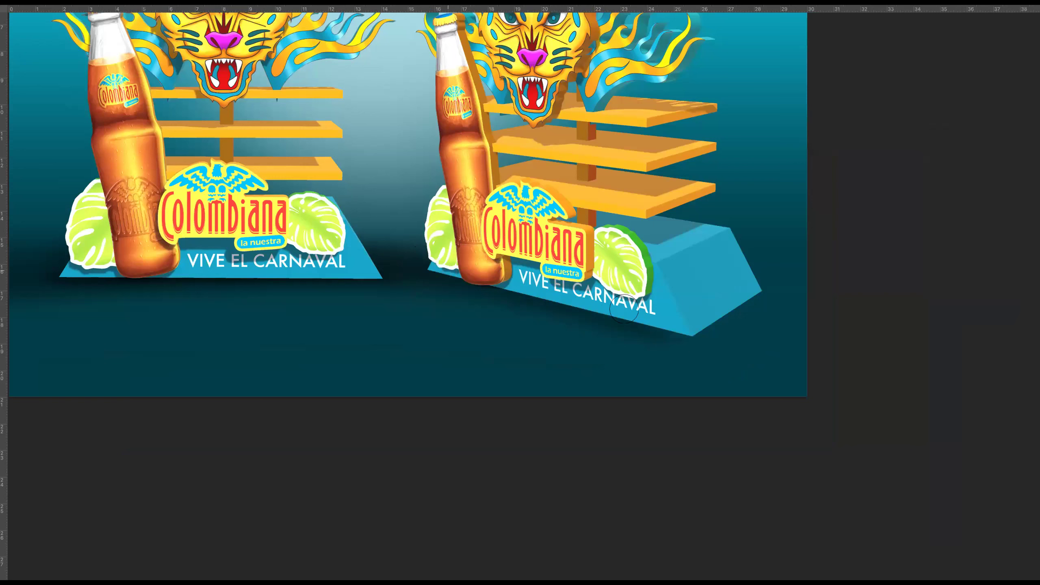
left_click_drag(695, 322, 783, 264)
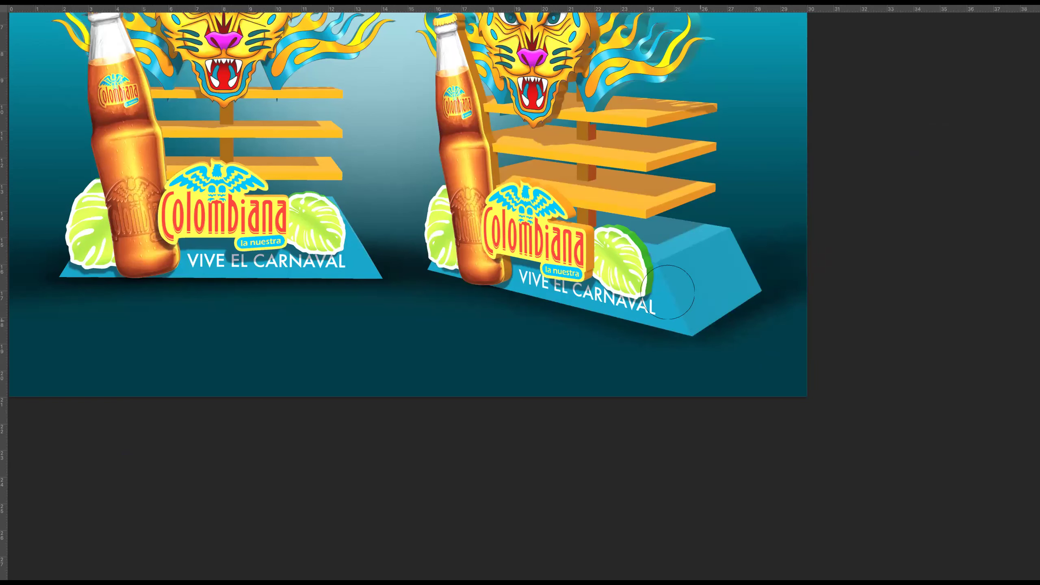
Lower the Capa 5 shadow layer's opacity to 53%.
key("Tab")
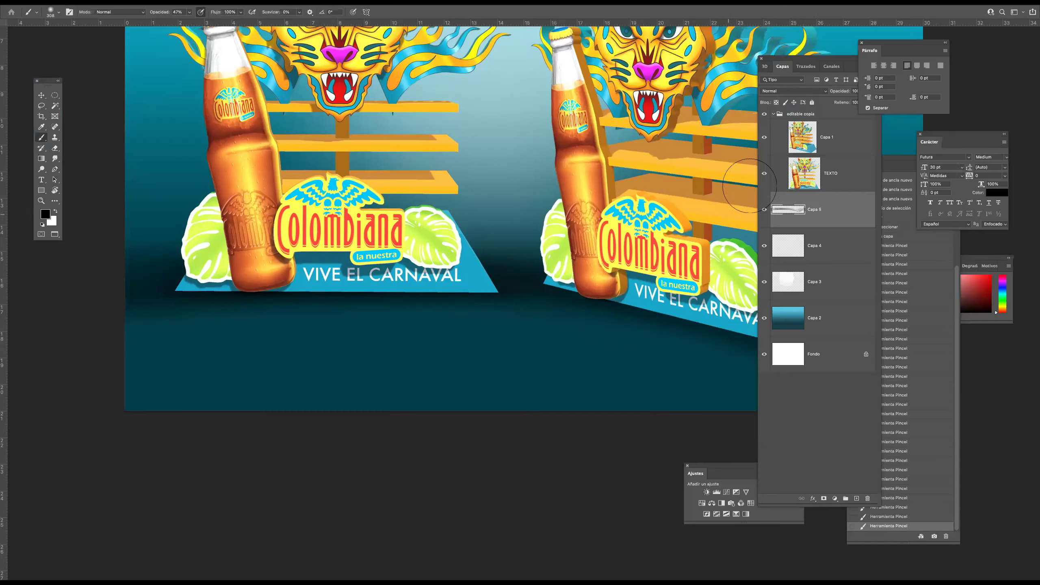
left_click_drag(835, 62, 768, 67)
left_click(803, 98)
left_click_drag(786, 107, 785, 107)
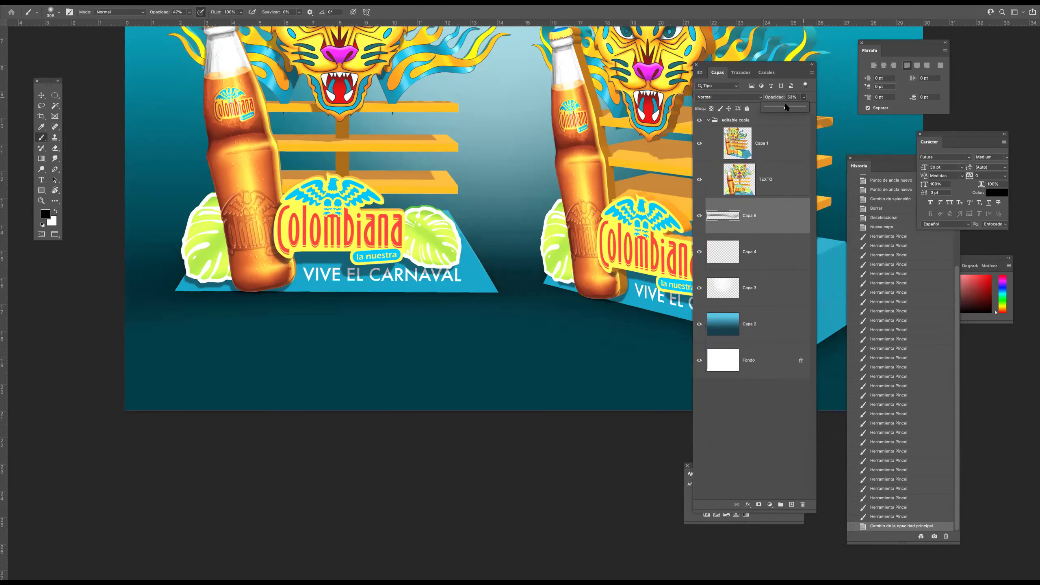
On a new layer, draw straight dark lines along the base edges with a size 55 brush.
left_click(791, 504)
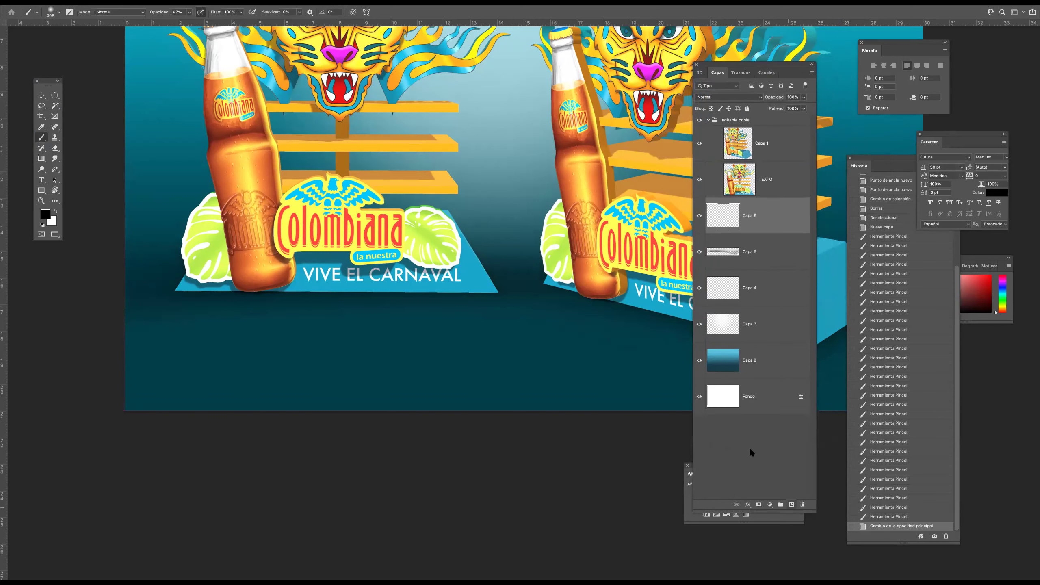
mouse_move(213, 290)
left_mouse_down()
mouse_move(146, 288)
mouse_move(154, 288)
left_mouse_up()
scroll(187, 290, "up", 3)
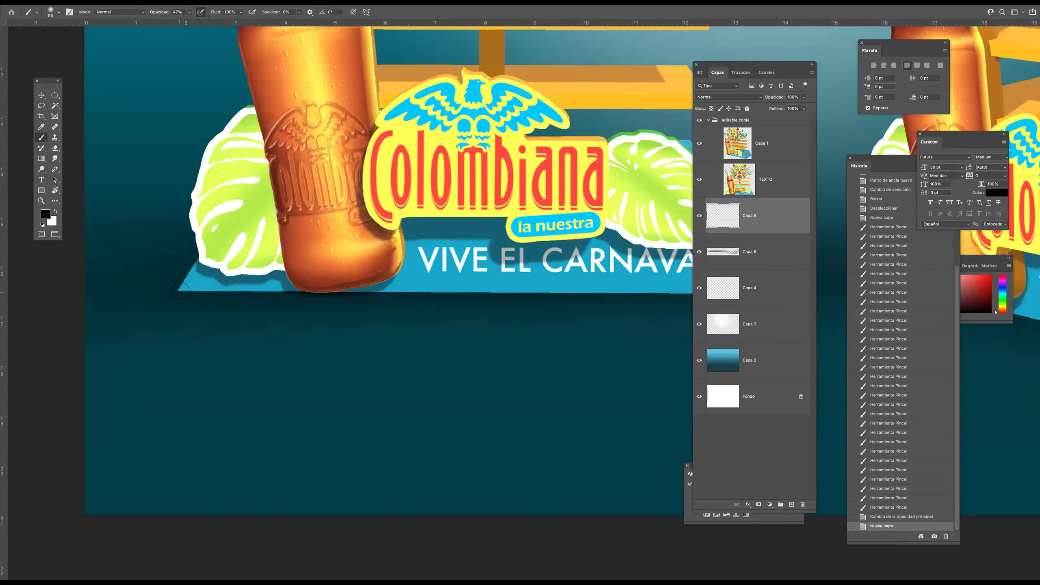
left_click(183, 291)
left_click_drag(443, 261, 122, 276)
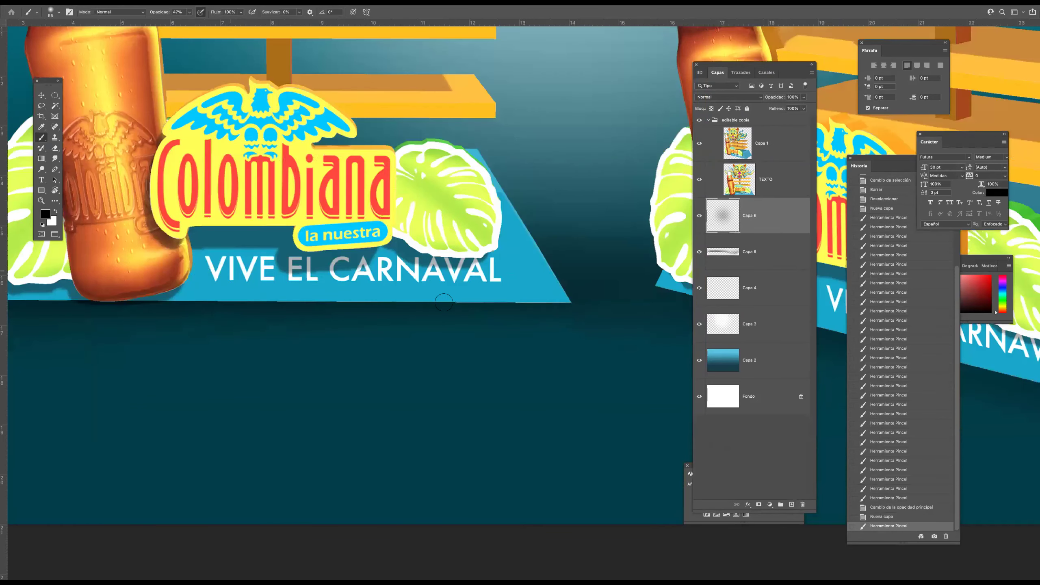
left_click(456, 304, "shift")
mouse_move(570, 290)
left_mouse_down()
mouse_move(205, 256)
mouse_move(217, 247)
left_mouse_up()
scroll(395, 297, "right", 5)
left_click(485, 342, "shift")
left_click(612, 261, "shift")
mouse_move(530, 270)
left_mouse_down()
mouse_move(406, 280)
mouse_move(432, 285)
left_mouse_up()
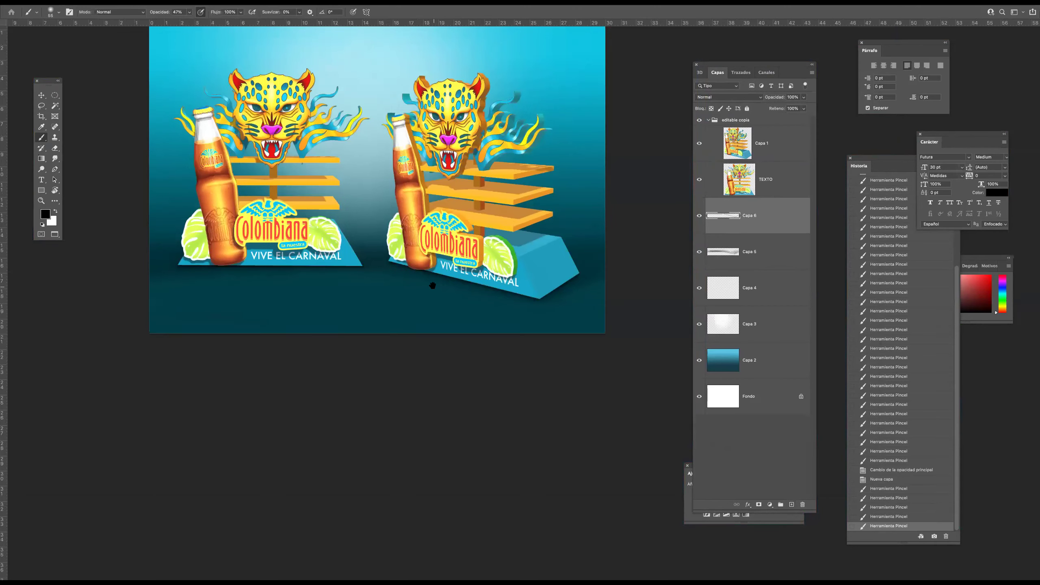
Set both Capa 5 and Capa 6 to 72% opacity.
left_click(756, 252, "shift")
left_click(802, 97)
left_click_drag(793, 108, 793, 108)
Brighten the Capa 2 background gradient by lifting its Curves line, then review the canvas.
left_click(747, 360)
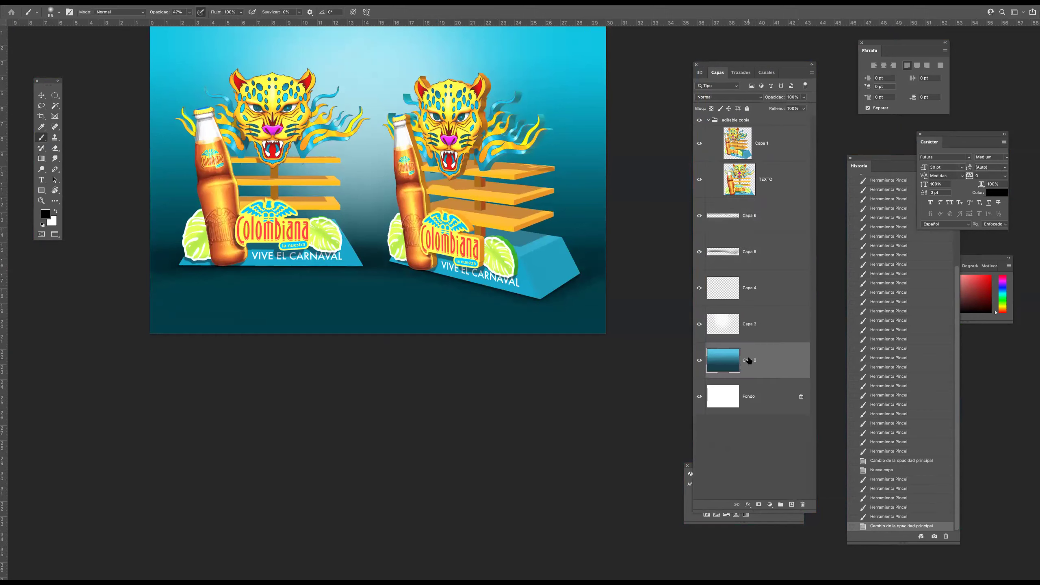
key("ctrl+m")
left_click_drag(737, 352, 737, 344)
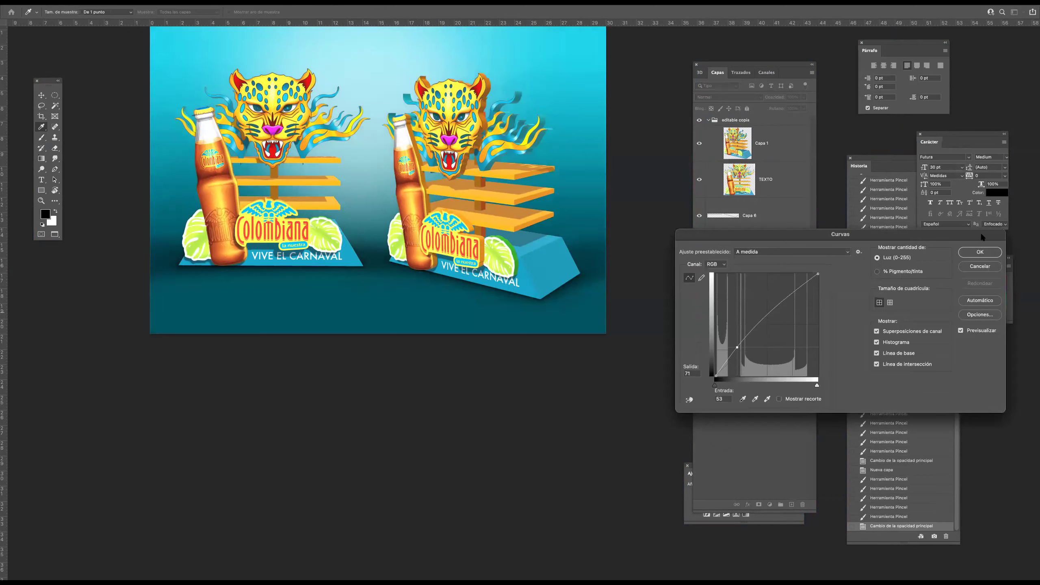
left_click(981, 253)
key("v")
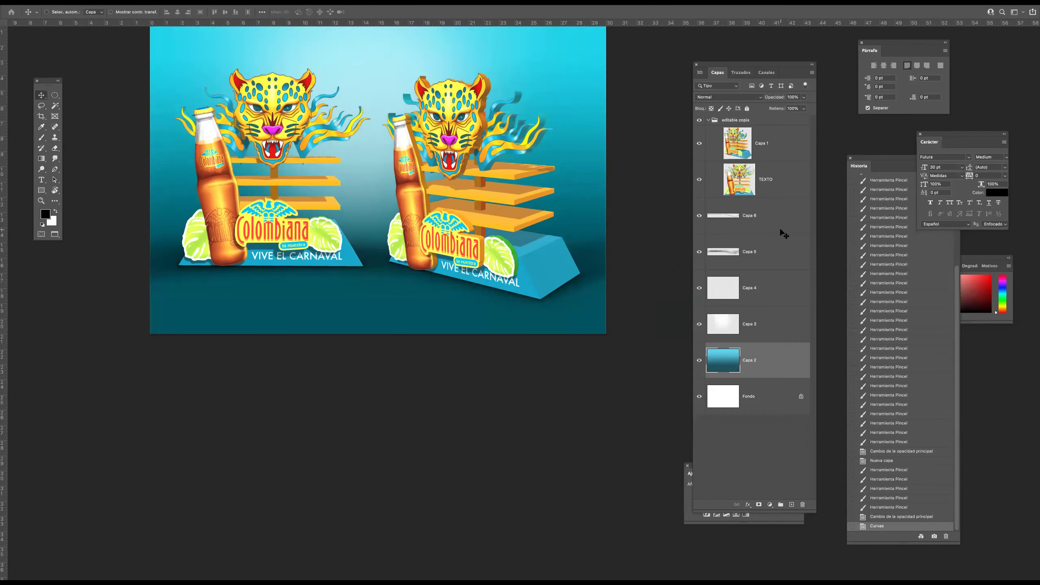
key("Tab")
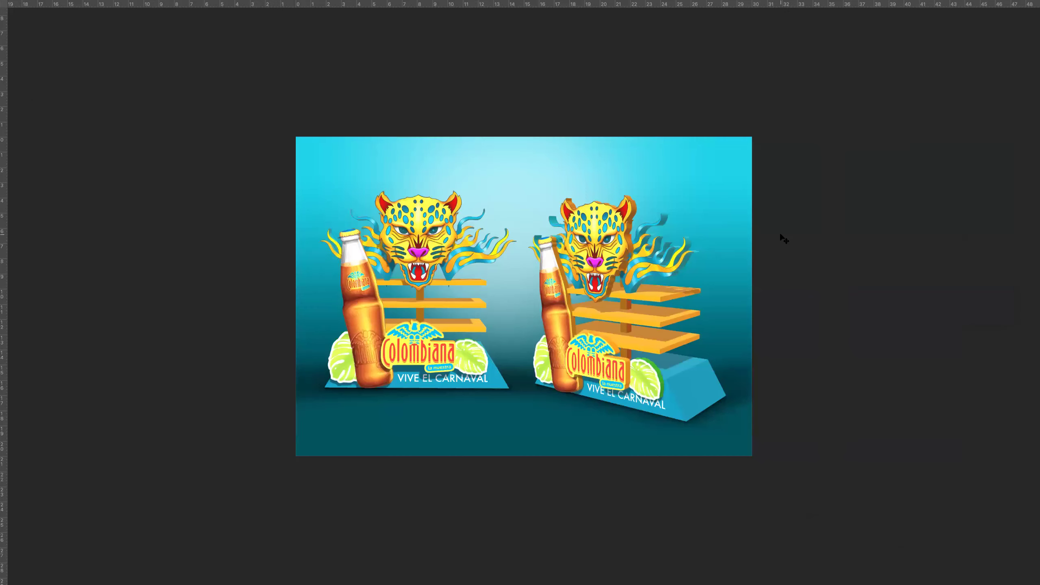
left_click(572, 345, "ctrl")
mouse_move(469, 263)
left_mouse_down()
mouse_move(457, 262)
mouse_move(466, 252)
left_mouse_up()
scroll(468, 264, "down", 1)
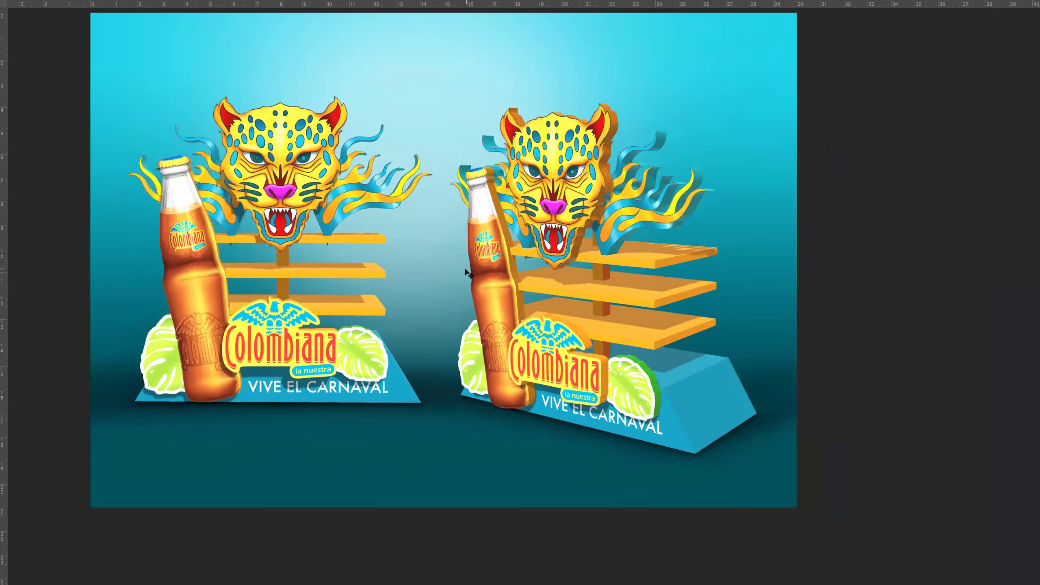
Save the render on the computer as final.psd with maximum compatibility.
key("super+s")
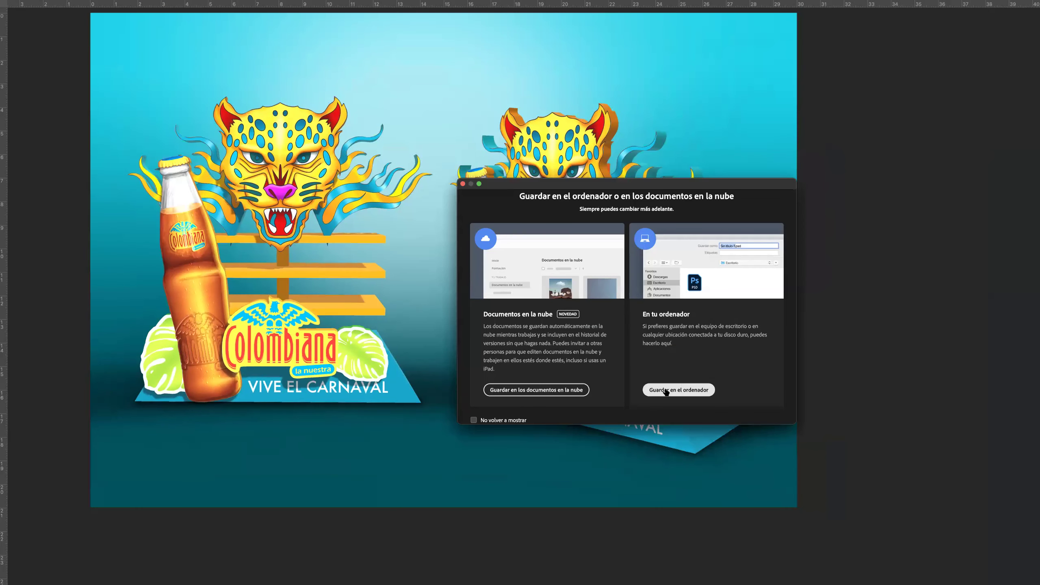
left_click(651, 389)
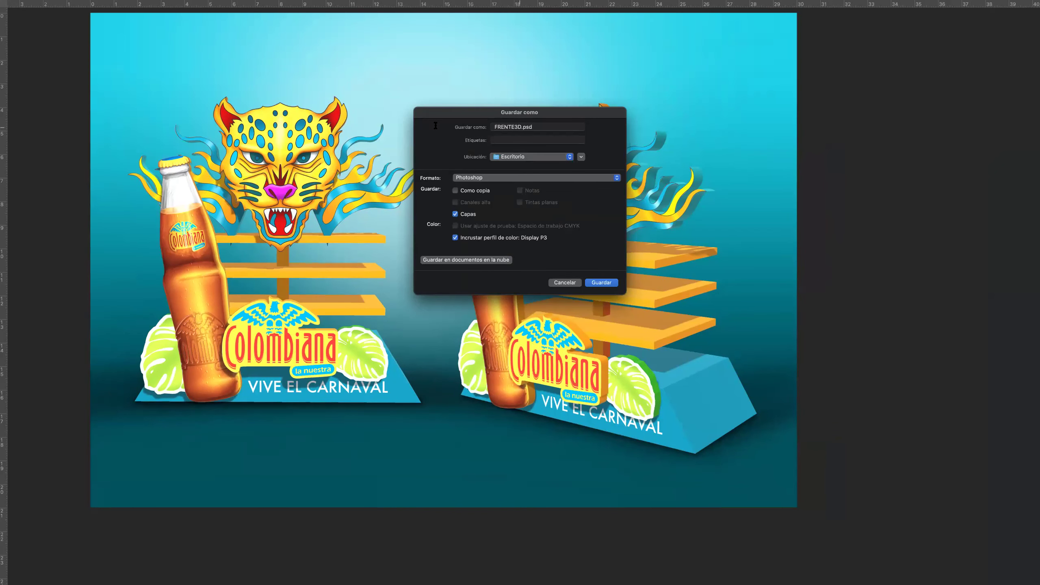
type("finall")
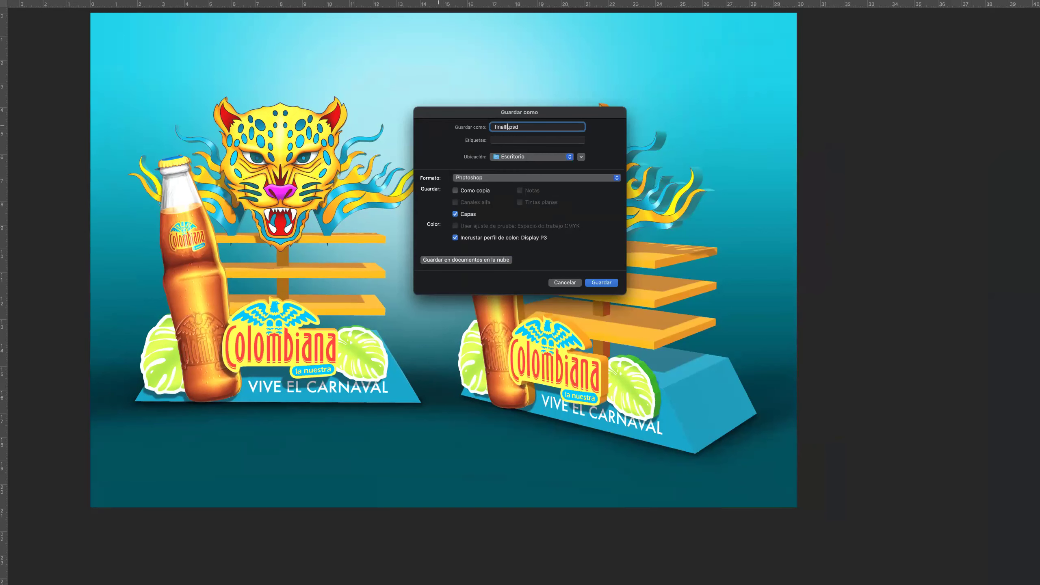
left_click(598, 282)
left_click(640, 274)
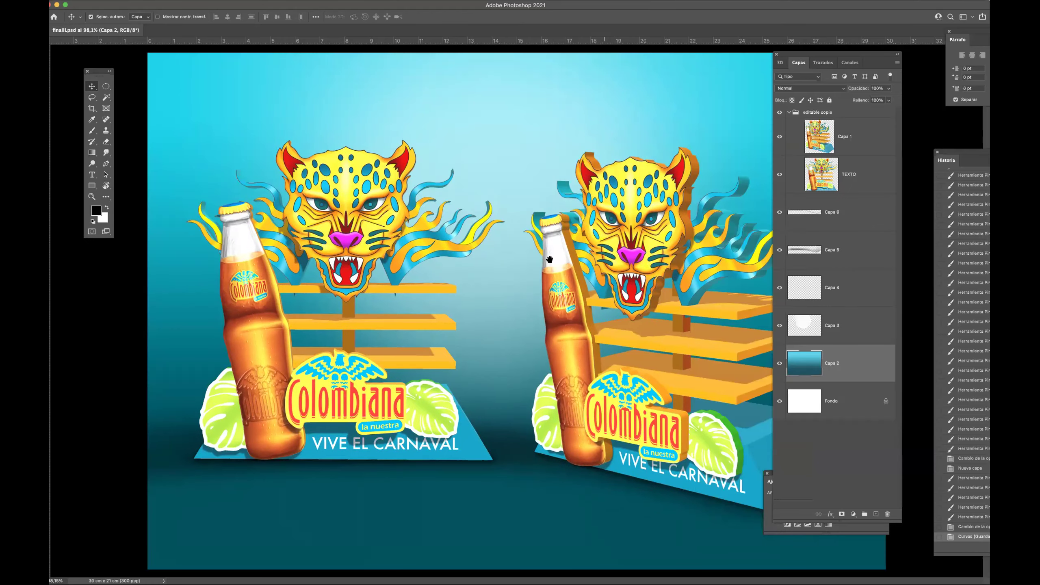
Zoom and scroll around the saved render, hiding and restoring the panels to inspect it.
left_click_drag(550, 259, 535, 254)
scroll(476, 341, "up", 4)
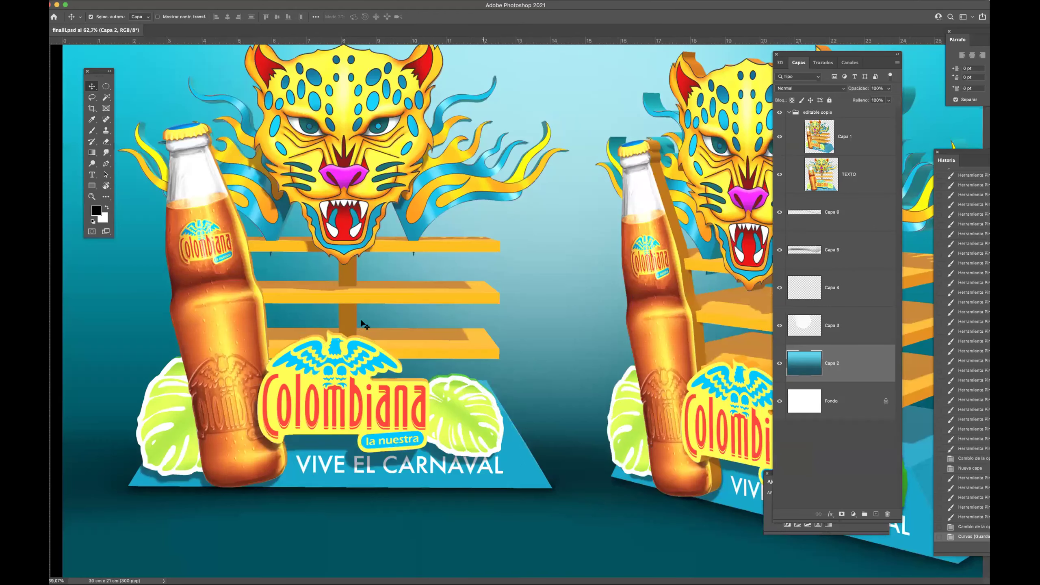
scroll(616, 271, "right", 7)
scroll(616, 271, "down", 2)
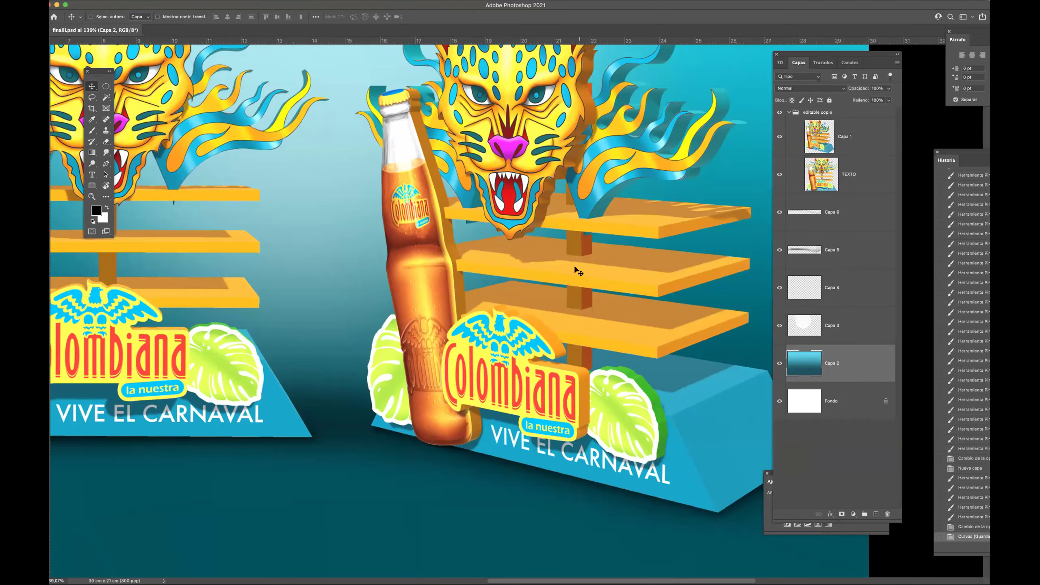
scroll(543, 227, "down", 8)
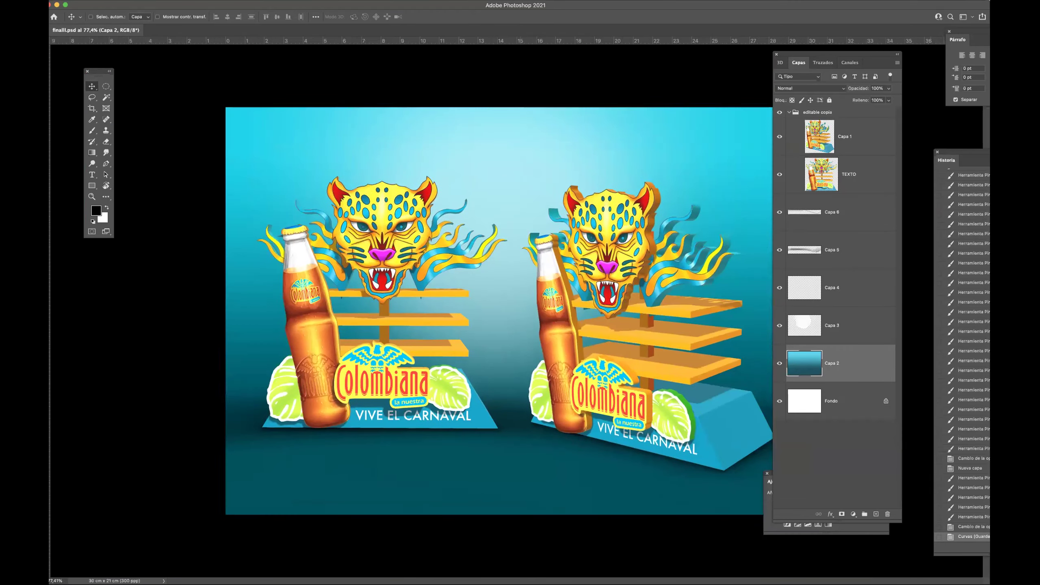
key("Tab")
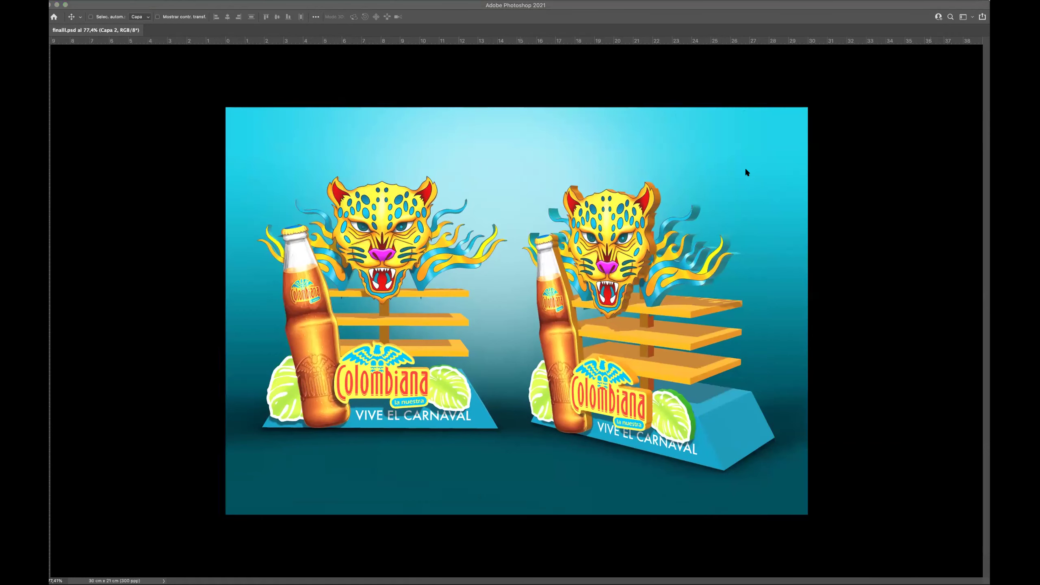
key("Tab")
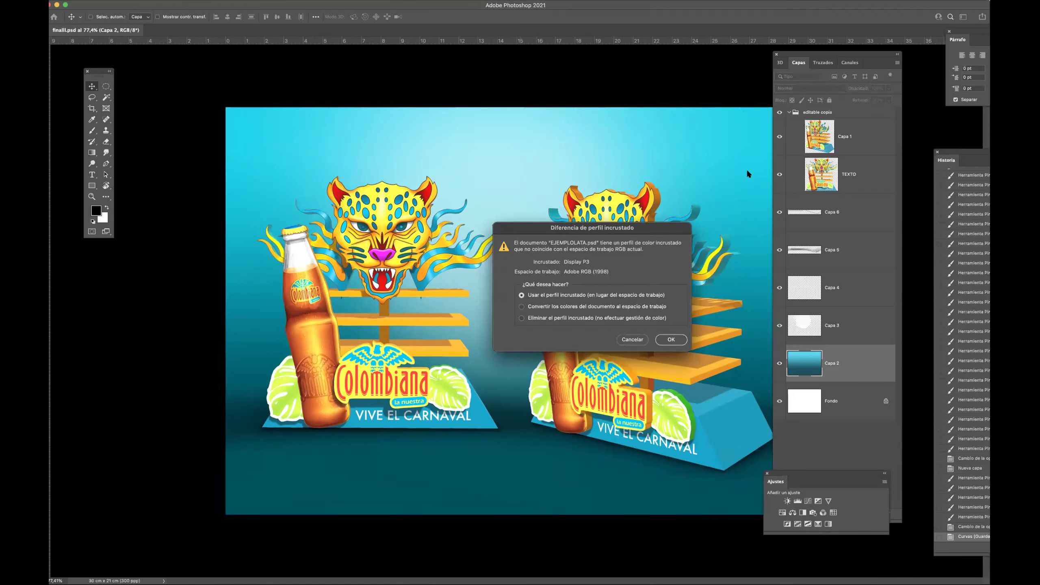
Open EJEMPLOLATA.psd keeping its embedded colour profile and browse its layer list.
left_click(673, 340)
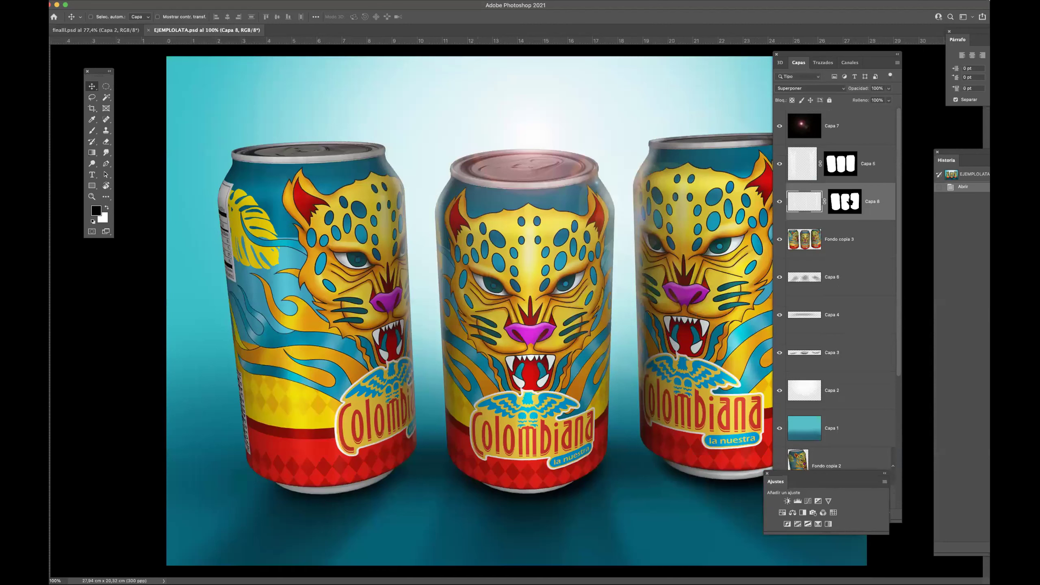
left_click(864, 126)
left_click_drag(898, 158, 893, 204)
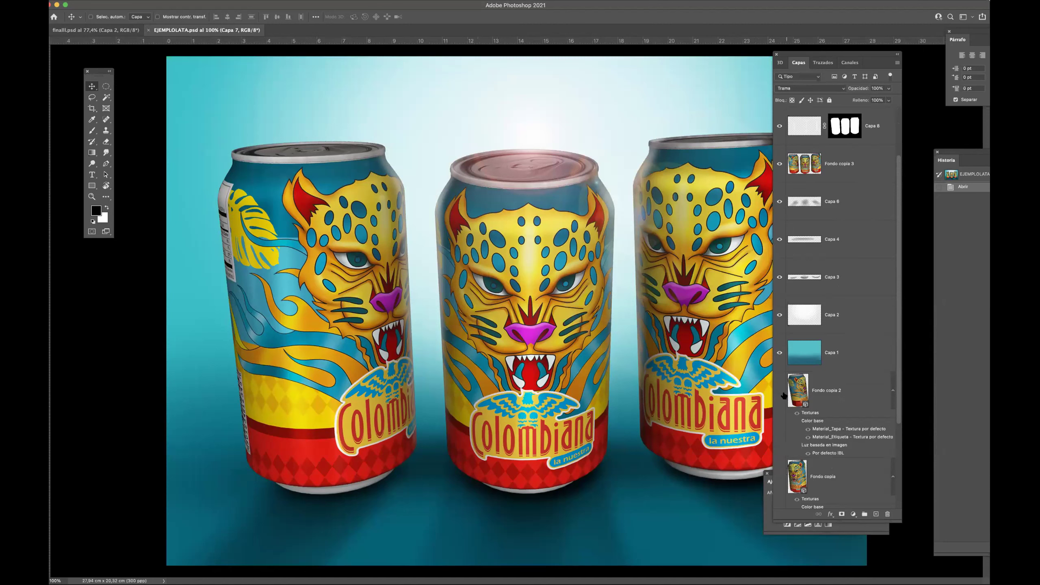
left_click_drag(897, 387, 895, 464)
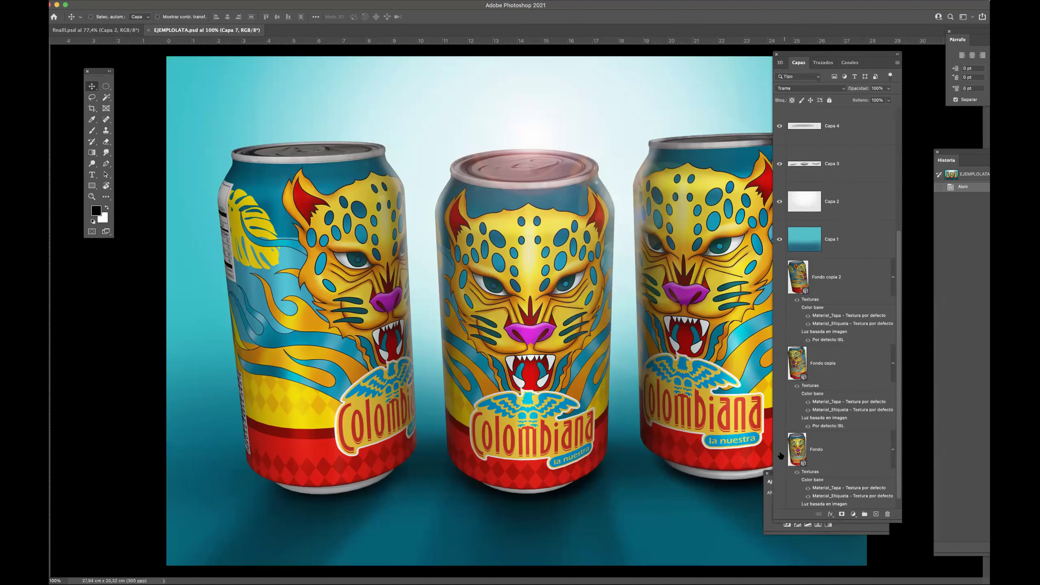
Show only the Fondo copia can layer and zoom out to fit the document.
left_click(779, 363, "alt")
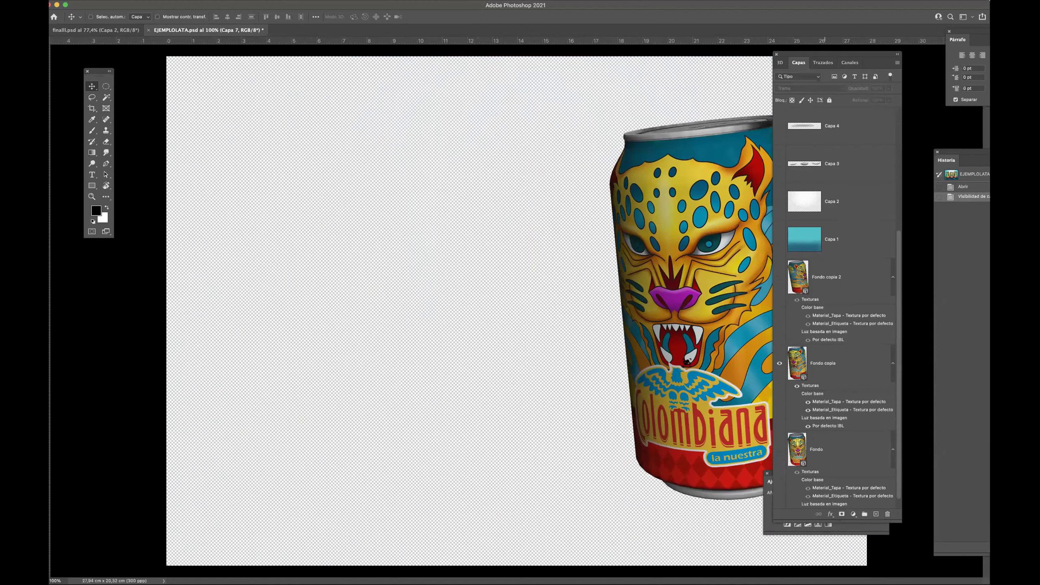
left_click(825, 364)
mouse_move(571, 323)
left_mouse_down()
mouse_move(545, 323)
mouse_move(555, 323)
left_mouse_up()
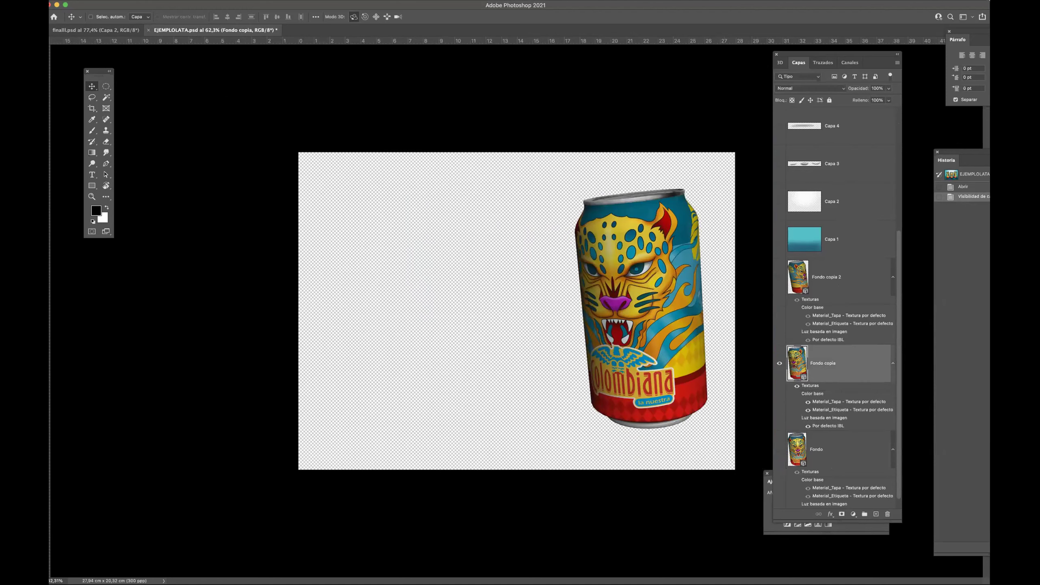
left_click_drag(304, 5, 319, 4)
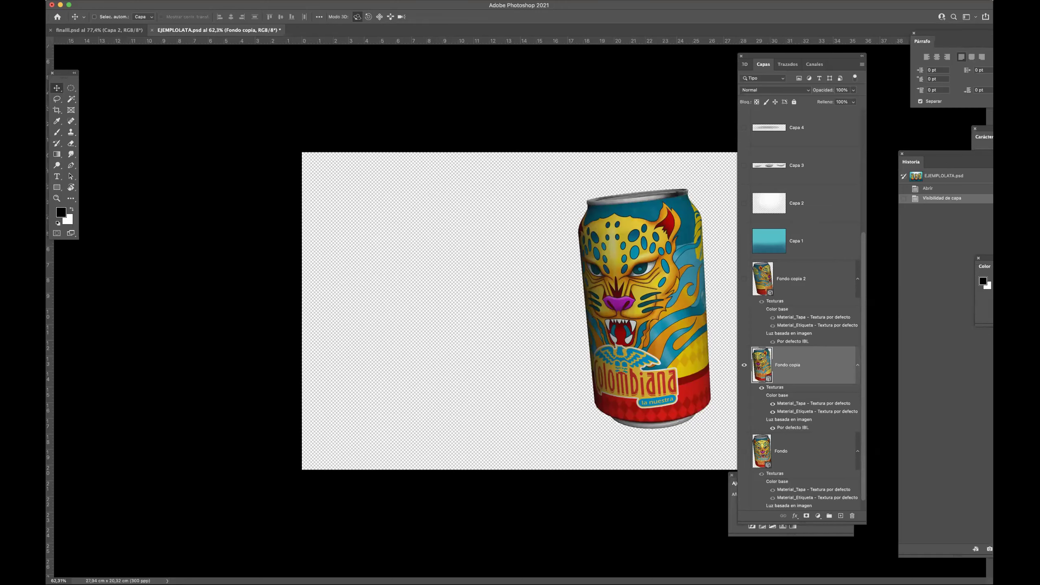
Tile the two documents side by side with Vertical de 2 hojas.
left_click(330, 0)
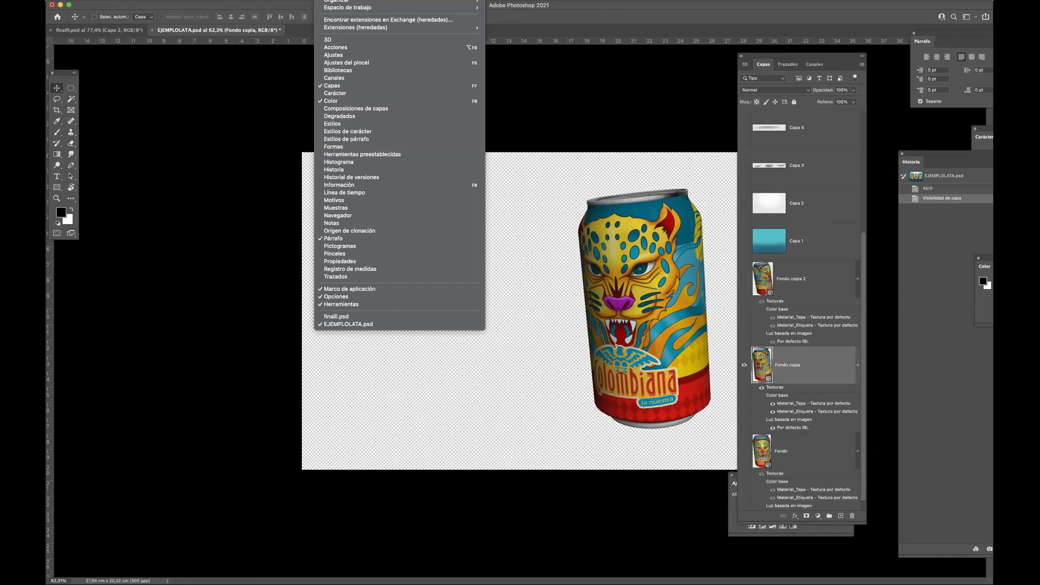
mouse_move(340, 9)
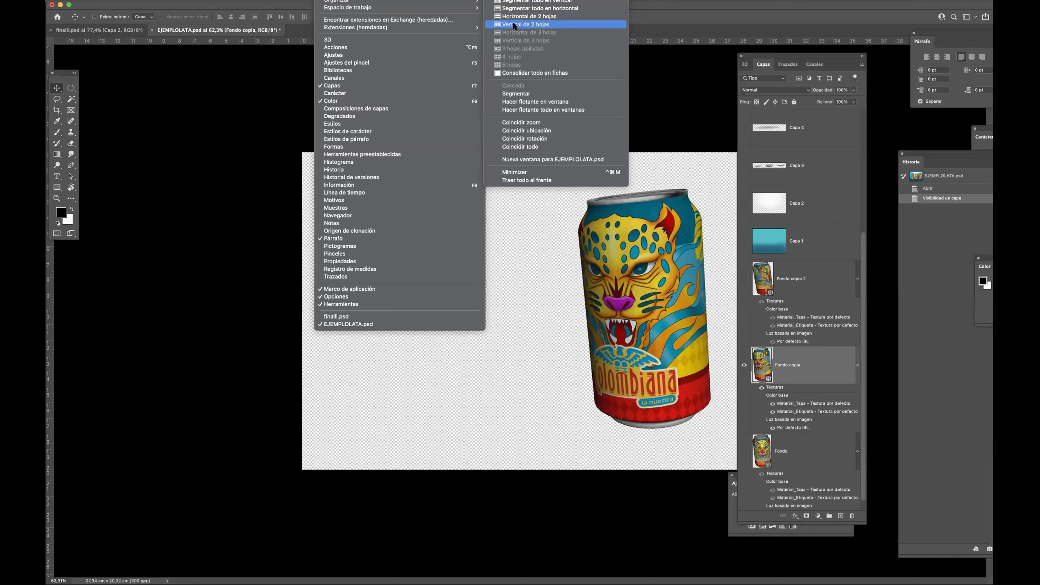
left_click(513, 26)
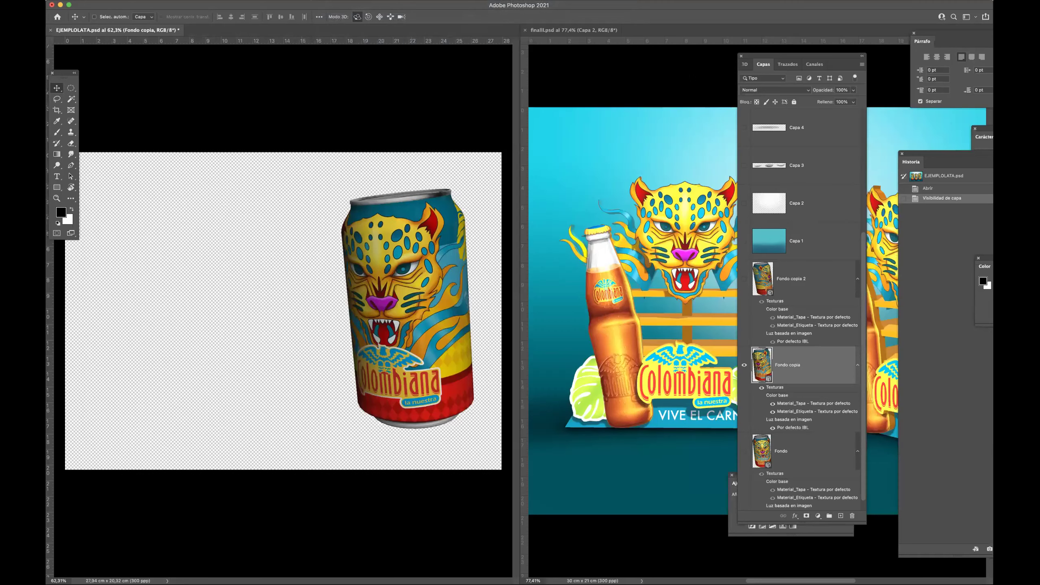
Reposition the Capas and Historia panels and pan final.psd to show the right display.
left_click_drag(794, 56, 317, 389)
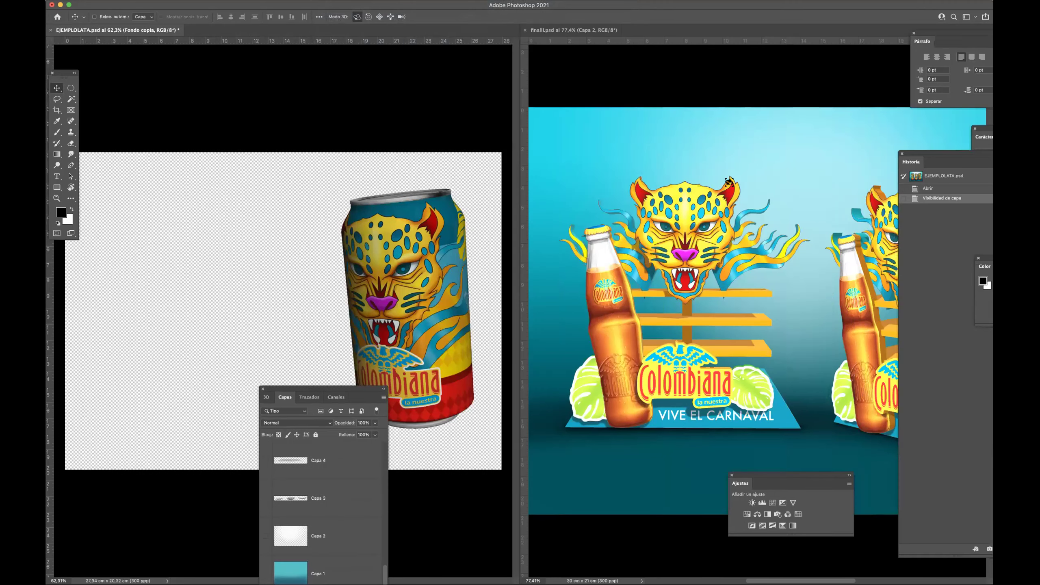
left_click_drag(924, 153, 935, 419)
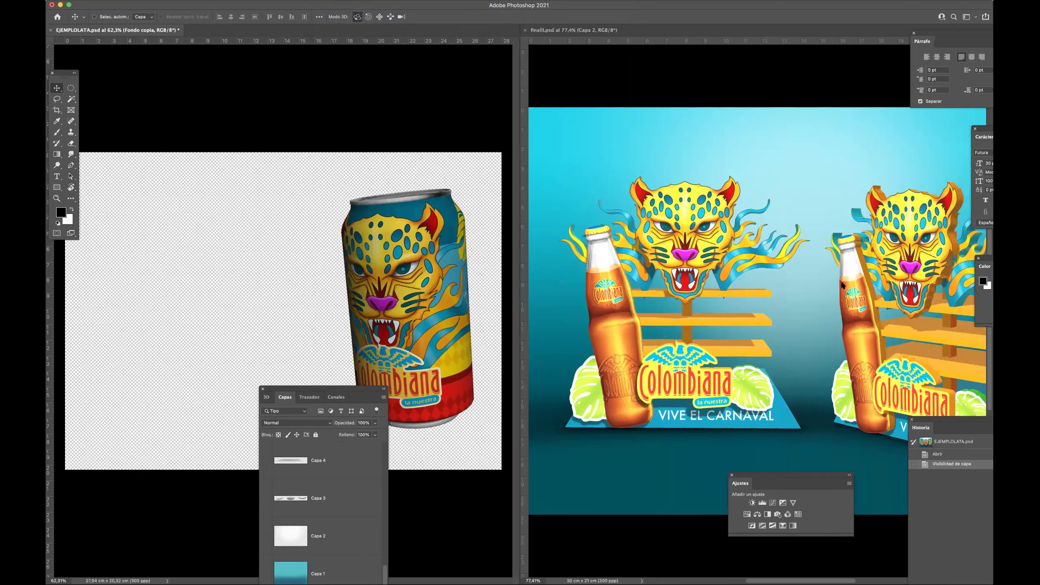
left_click(828, 265)
left_click_drag(839, 266, 662, 264)
left_click_drag(719, 289, 682, 274)
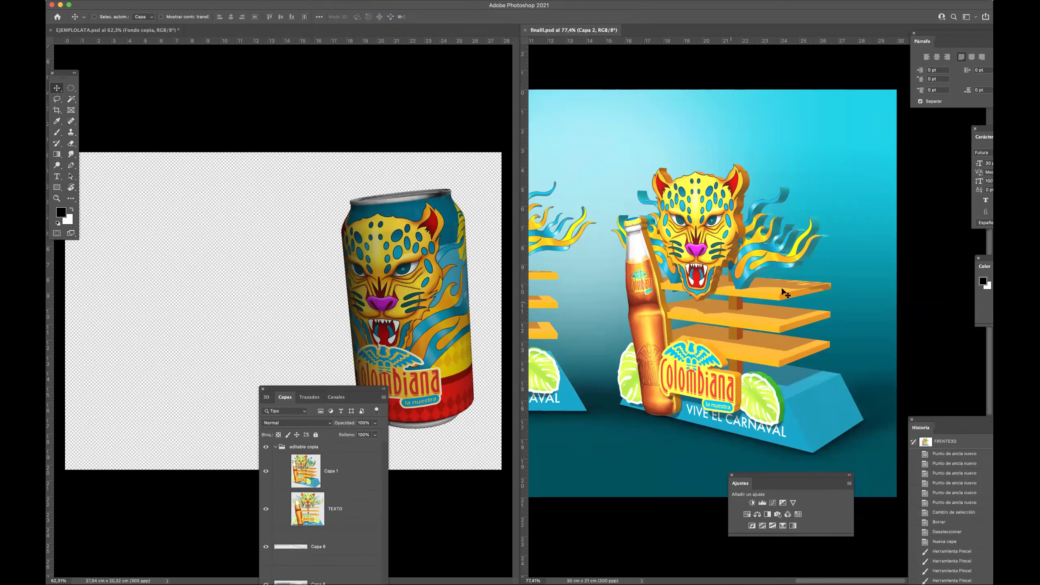
left_click(422, 281)
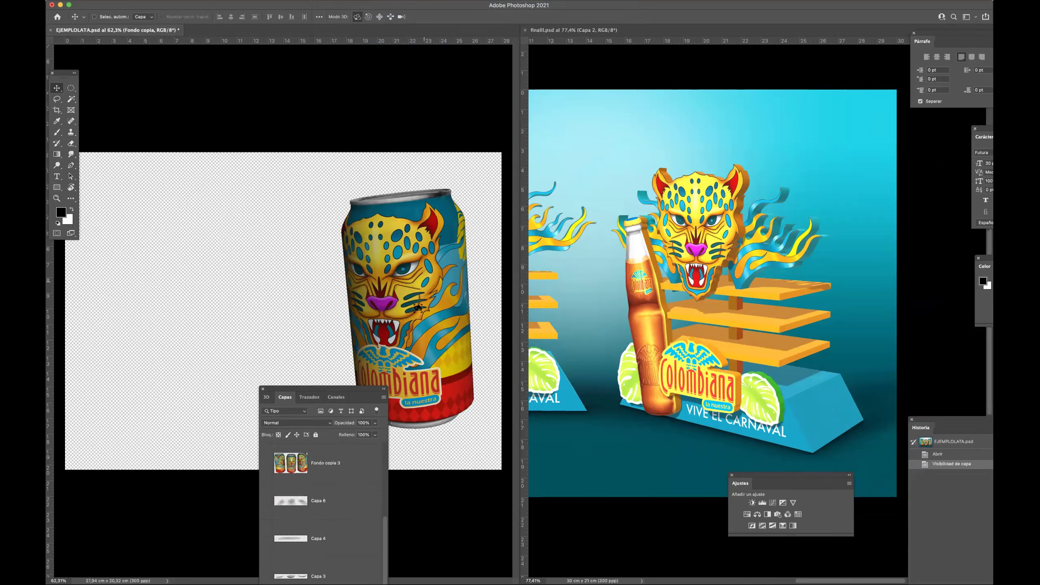
Orbit the 3D can to reveal its top.
left_click_drag(342, 397, 201, 102)
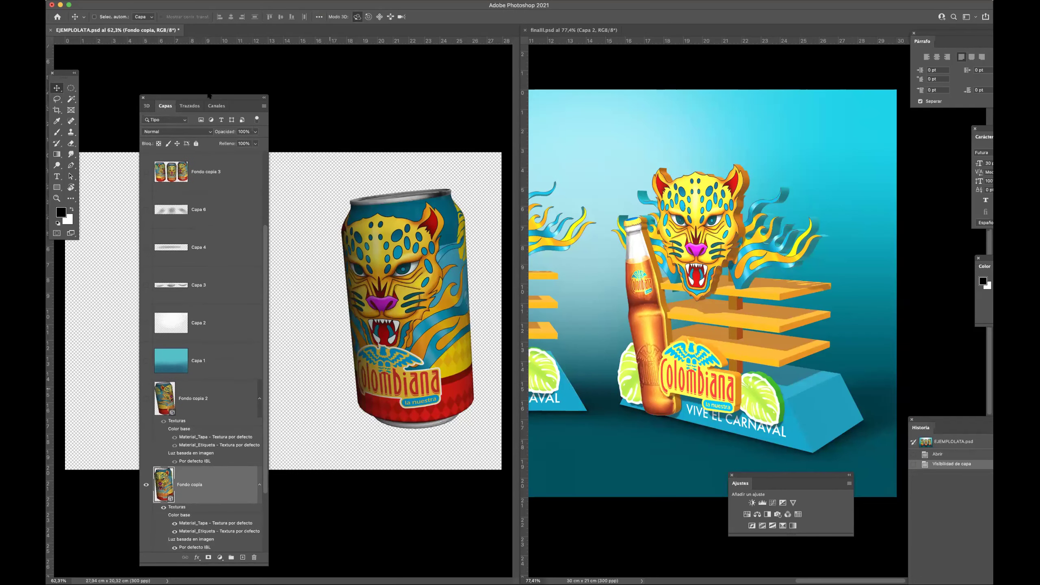
left_click_drag(453, 179, 397, 240)
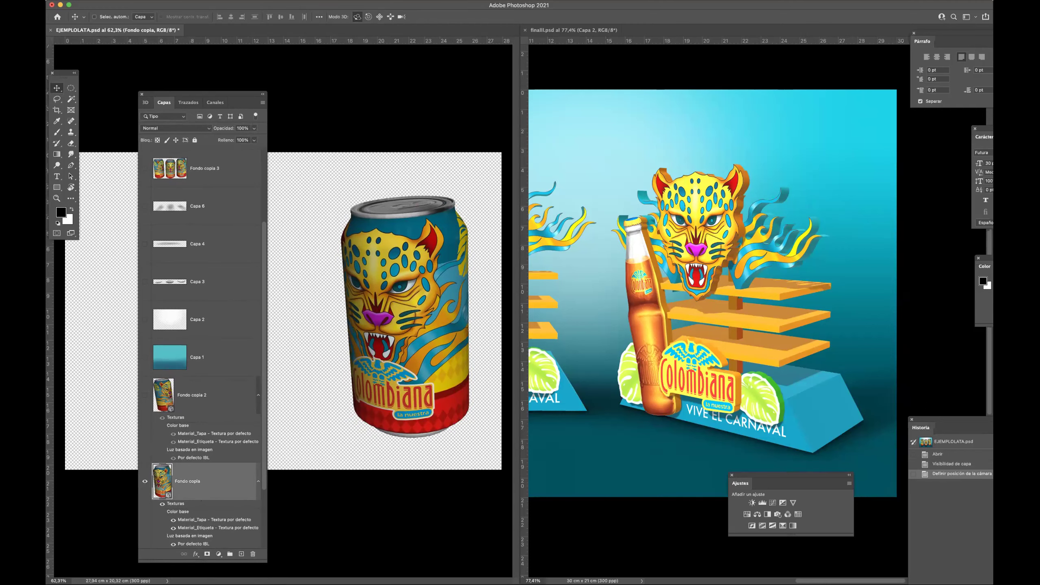
left_click_drag(933, 426, 734, 165)
In the 3D panel's lights list, rotate Luz infinita to shade the can's lid darker.
left_click(145, 102)
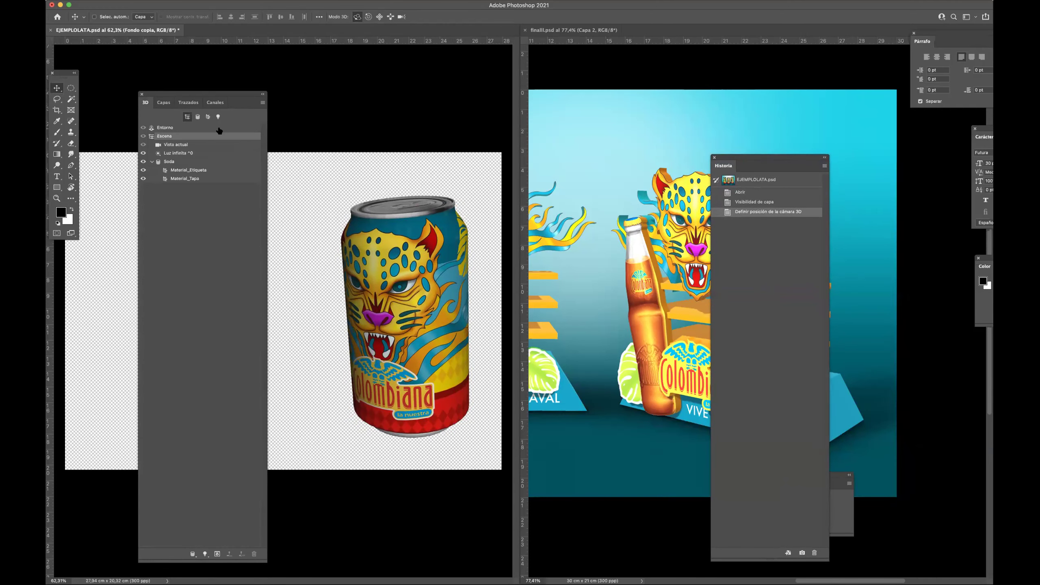
left_click(217, 117)
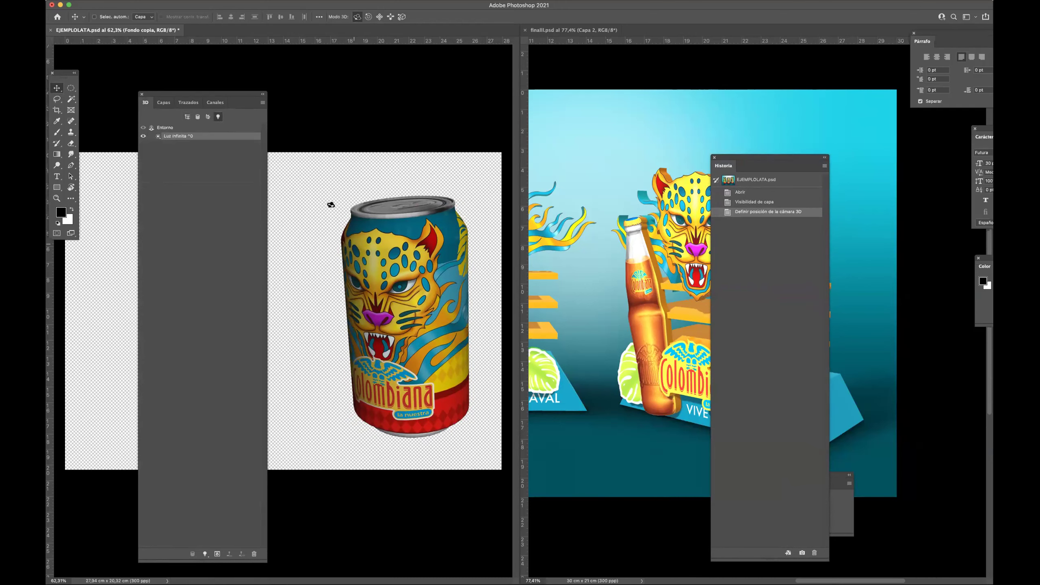
left_click_drag(232, 95, 585, 75)
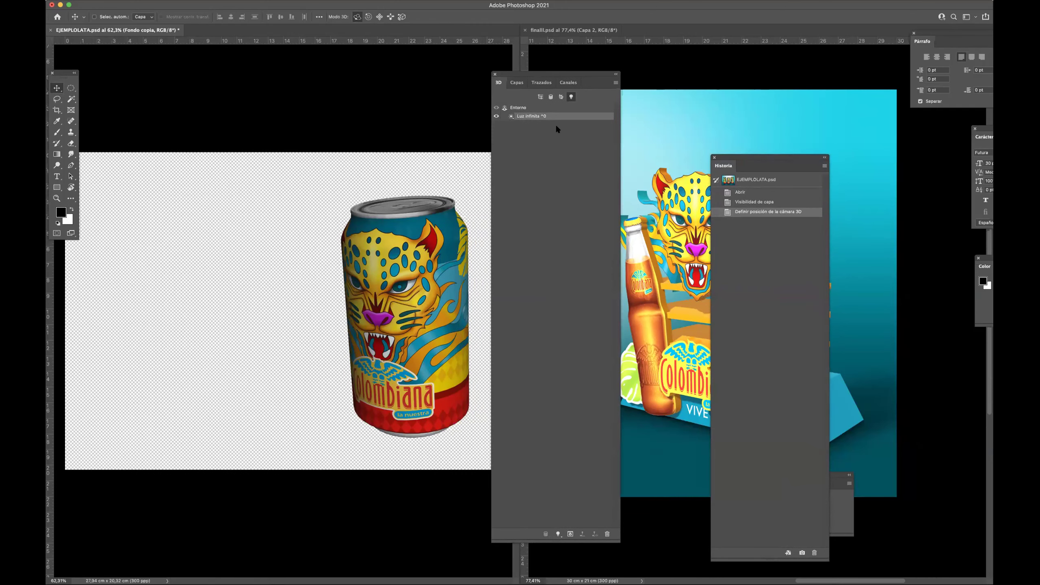
left_click(517, 83)
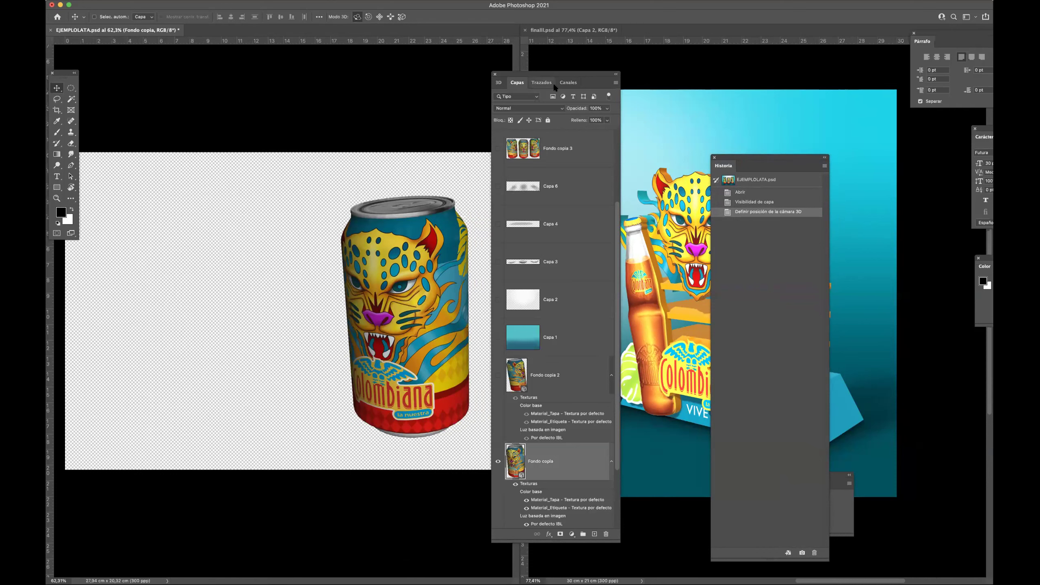
left_click(498, 84)
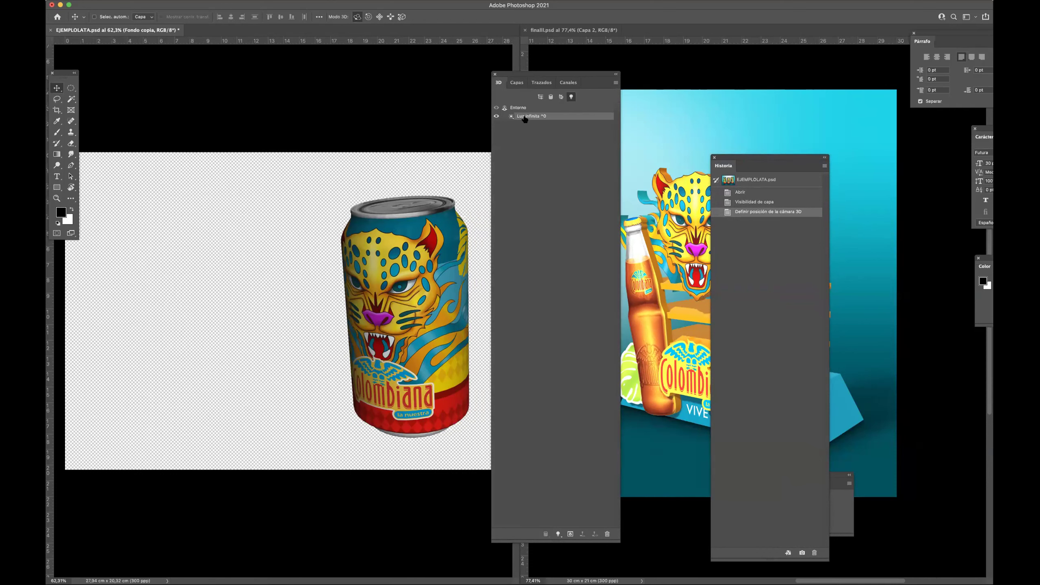
mouse_move(327, 236)
left_mouse_down()
mouse_move(283, 270)
mouse_move(311, 316)
mouse_move(369, 317)
left_mouse_up()
mouse_move(360, 239)
left_mouse_down()
mouse_move(225, 264)
mouse_move(302, 209)
mouse_move(320, 223)
mouse_move(343, 204)
left_mouse_up()
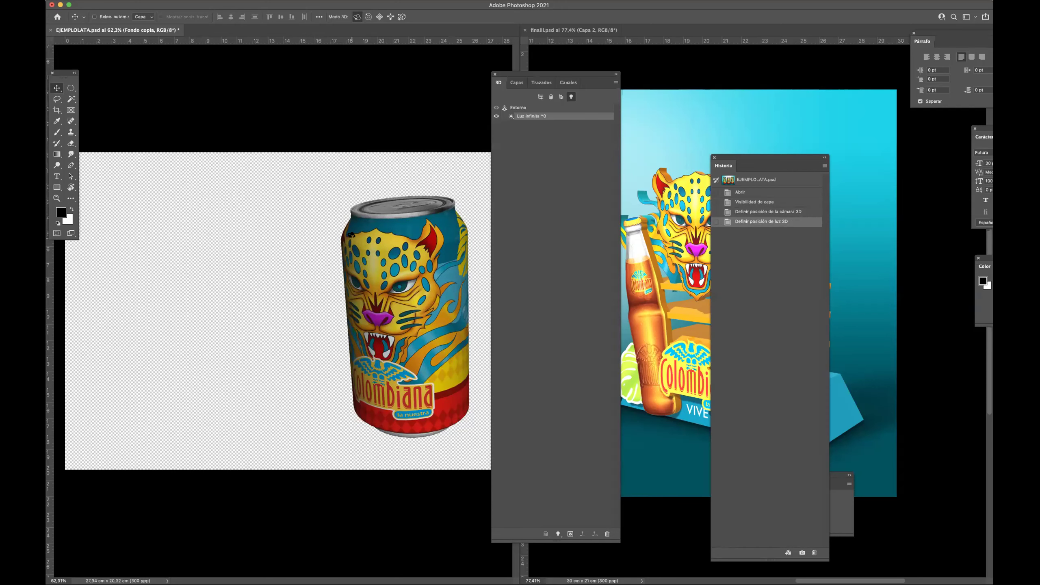
Zoom out, recheck the scene lights, and hide the Fondo copia layer.
left_click_drag(540, 78, 456, 88)
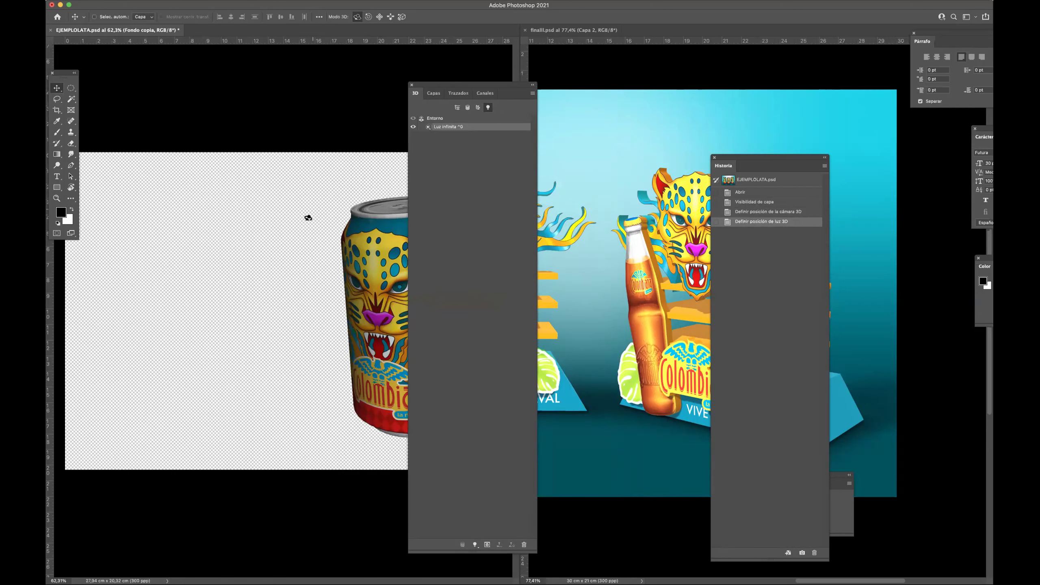
left_click_drag(292, 238, 265, 232)
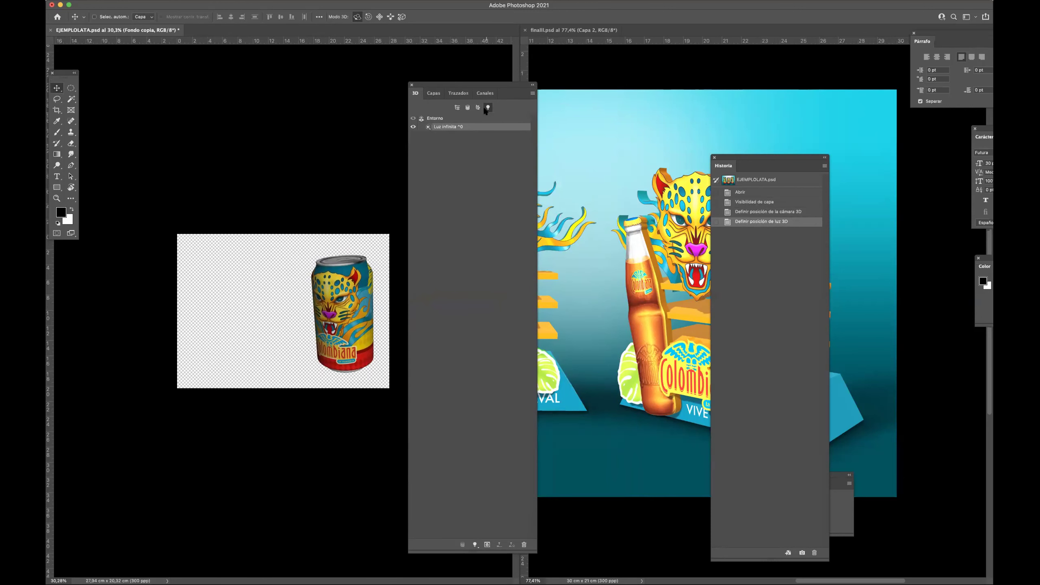
left_click(458, 108)
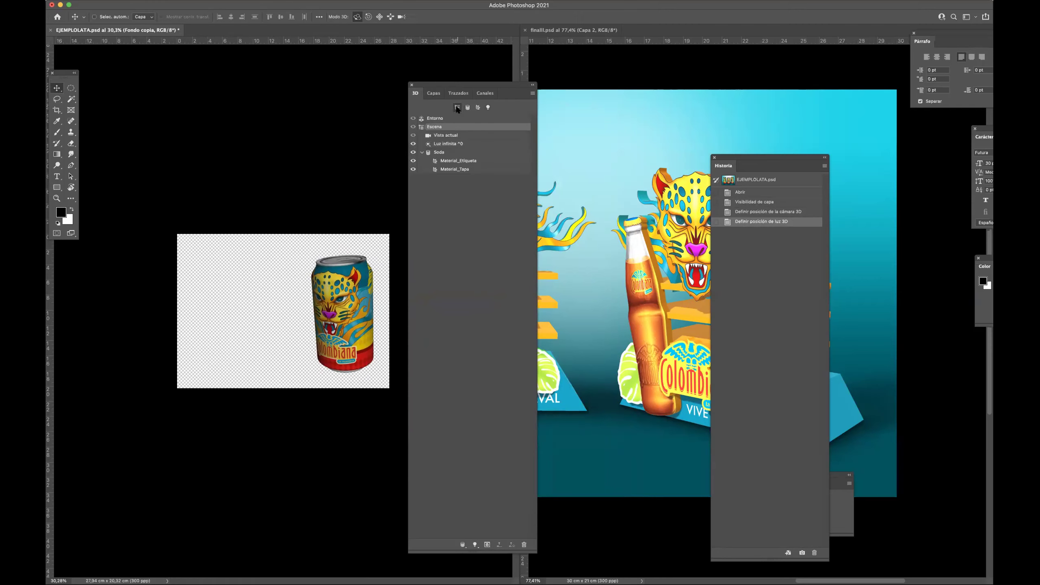
left_click(486, 108)
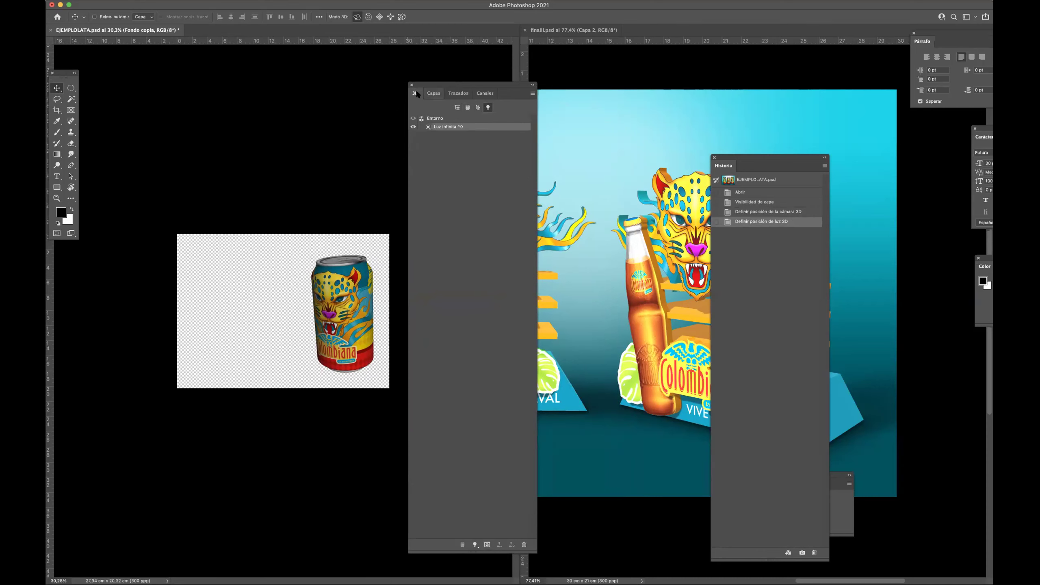
left_click_drag(483, 85, 516, 87)
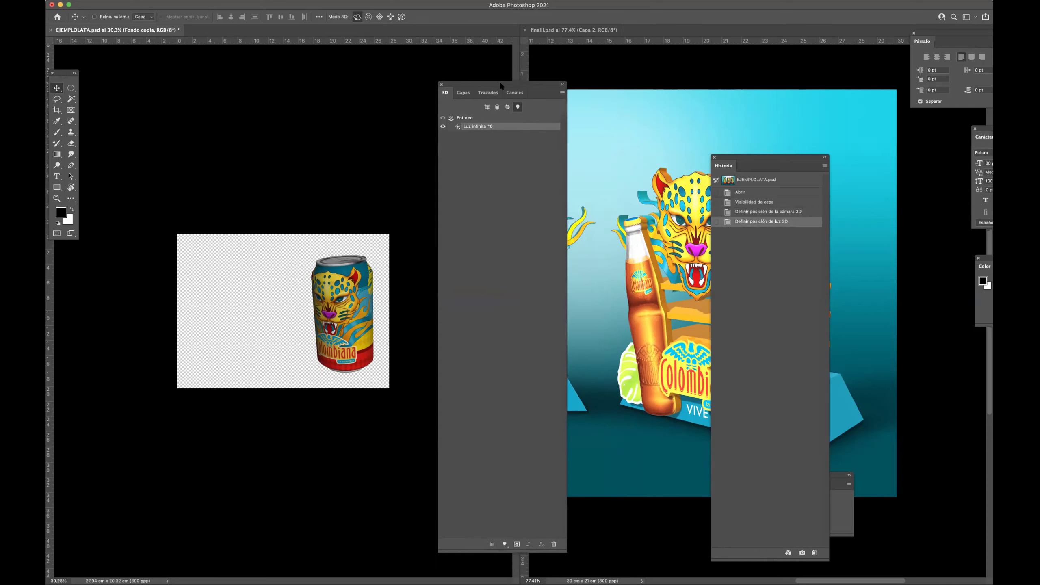
left_click(465, 95)
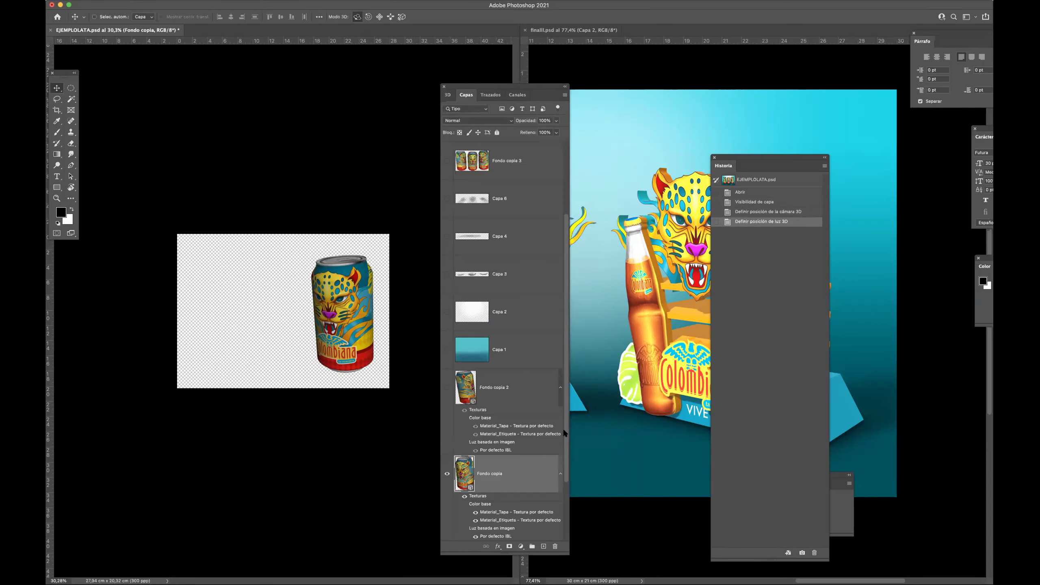
left_click_drag(565, 433, 564, 483)
left_click(447, 395)
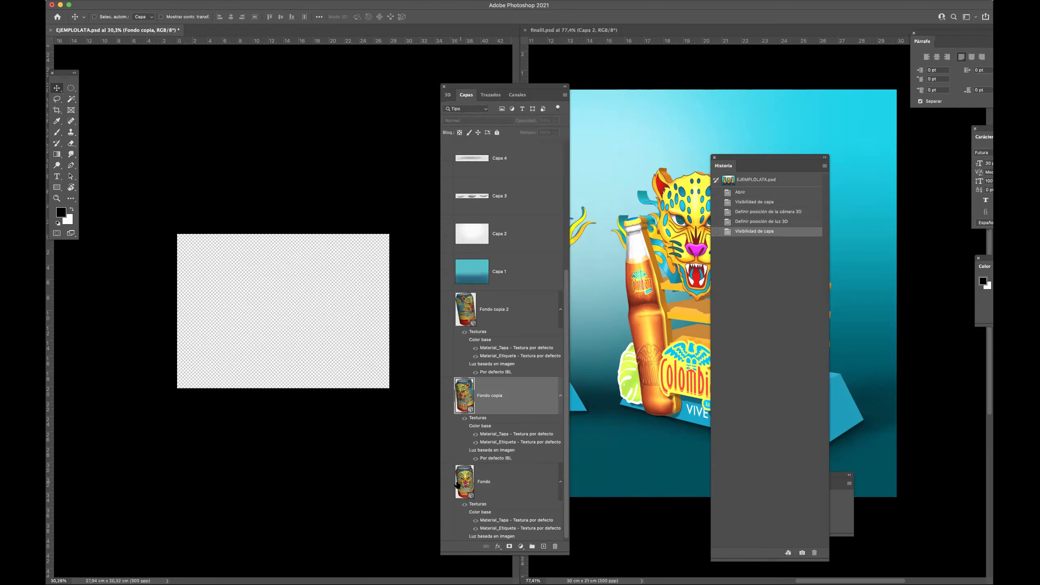
Hide the Fondo can and make the Fondo copia can layer visible again.
left_click(447, 482)
left_click(486, 474)
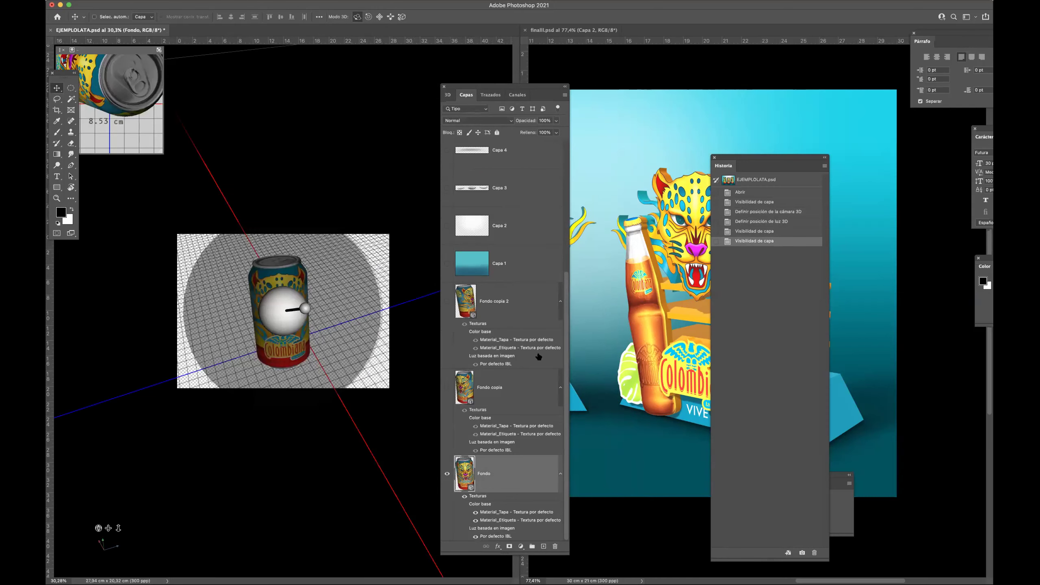
left_click(447, 476)
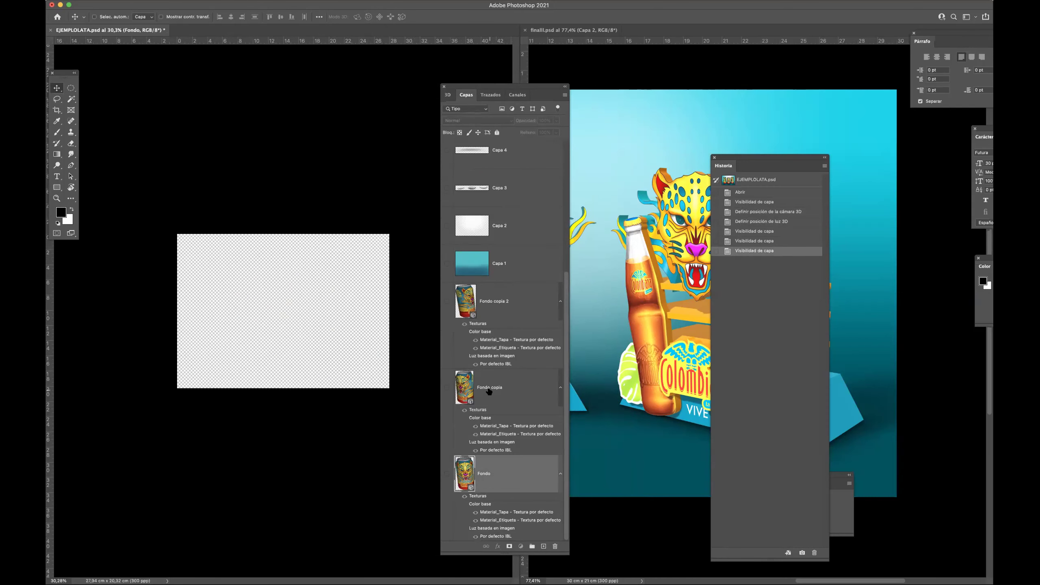
left_click(488, 396)
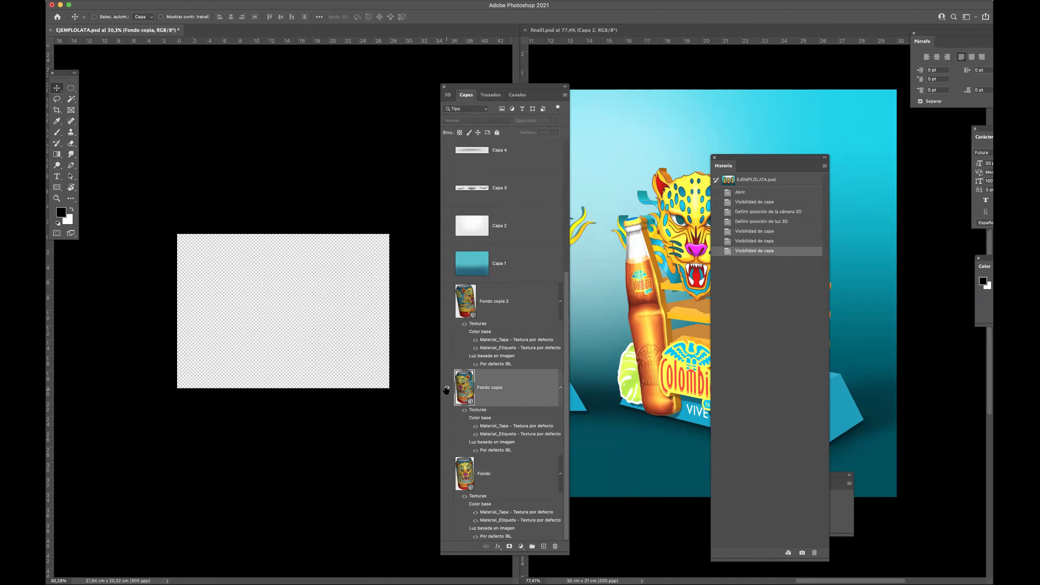
left_click(447, 388)
Swing the 3D light so it comes from the left, then fine-tune its position.
left_click_drag(258, 49, 59, 242)
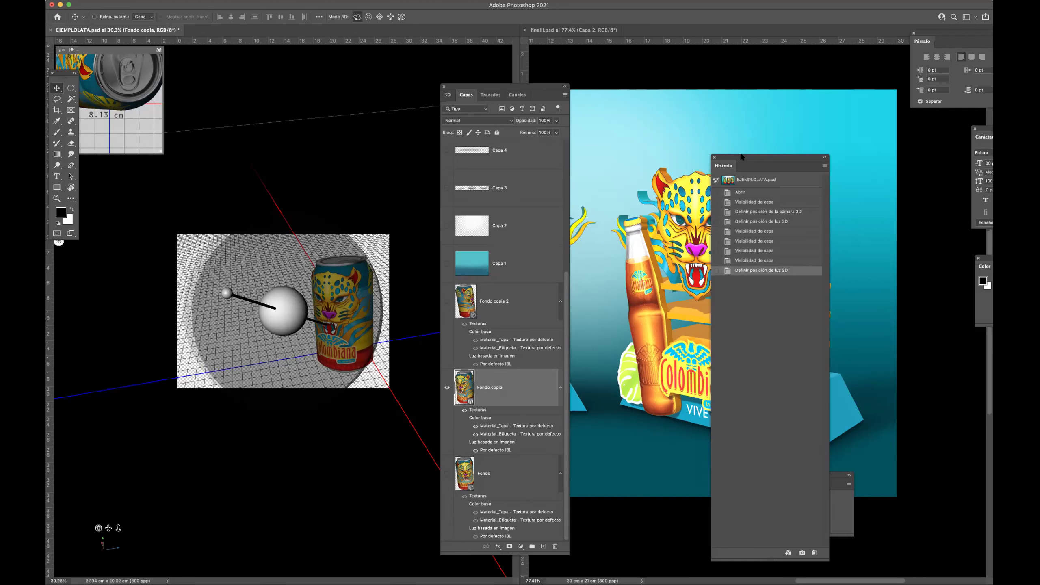
left_click_drag(741, 156, 887, 181)
left_click_drag(220, 289, 223, 289)
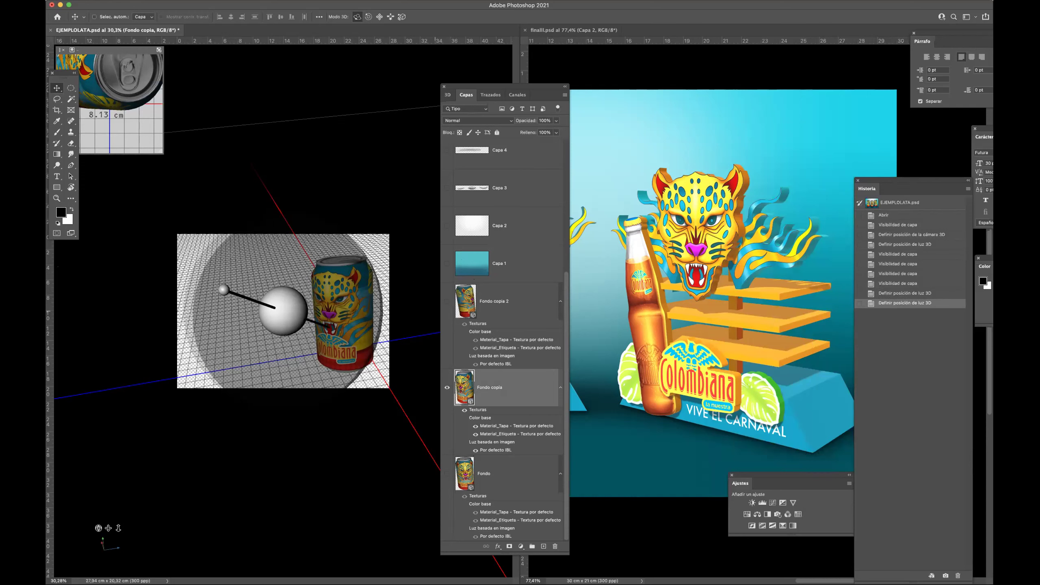
left_click_drag(876, 183, 756, 135)
Turn the Soda mesh slightly from the 3D panel's mesh list.
left_click(448, 95)
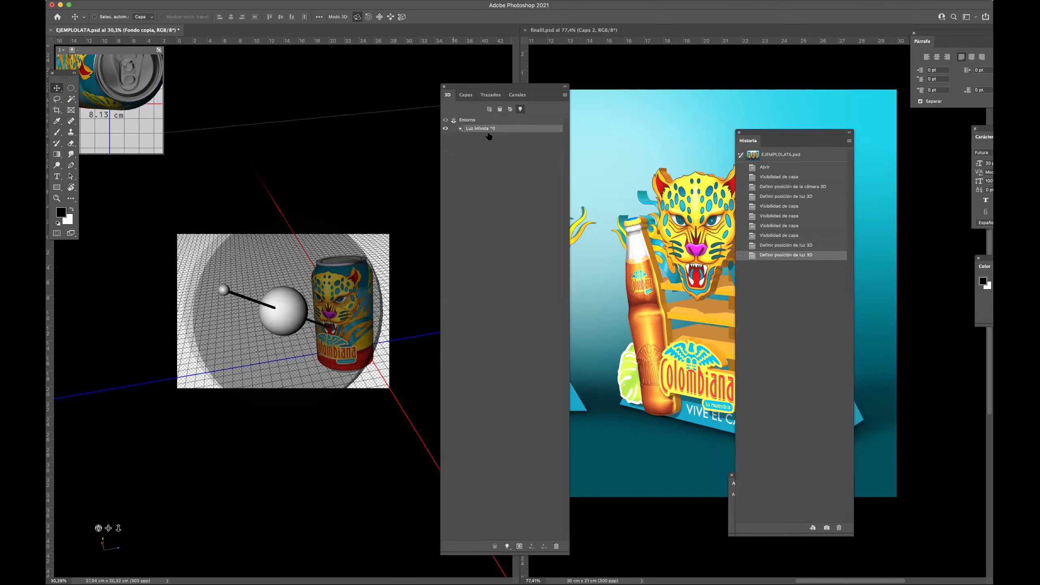
left_click(500, 109)
left_click_drag(345, 250, 343, 253)
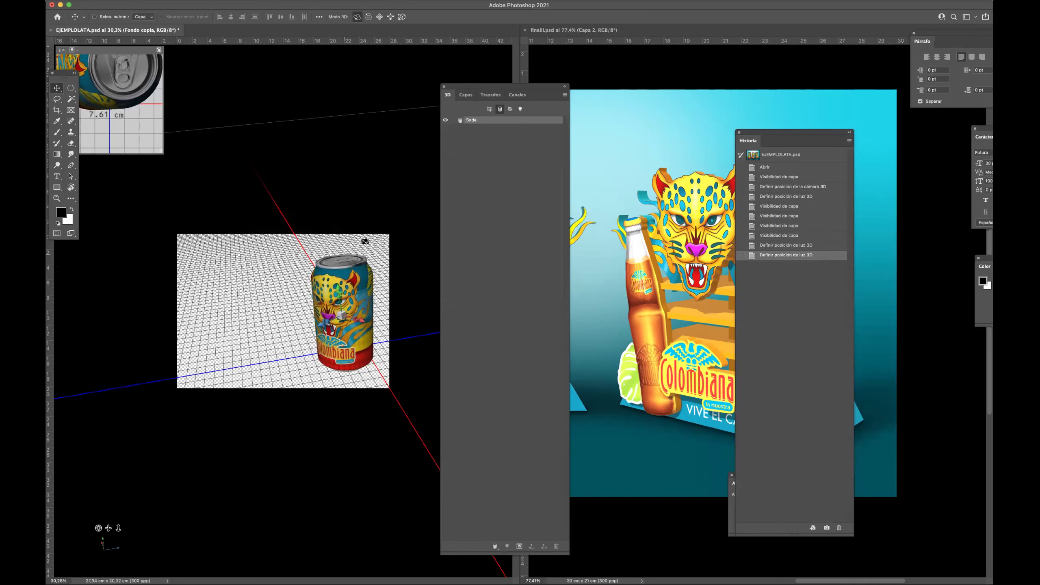
left_click_drag(767, 131, 932, 132)
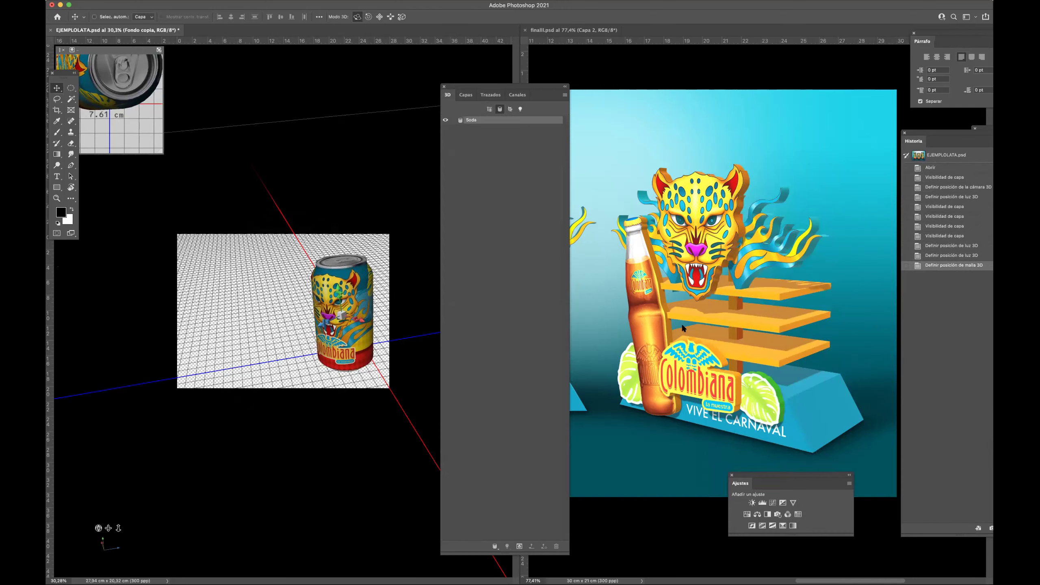
left_click(465, 95)
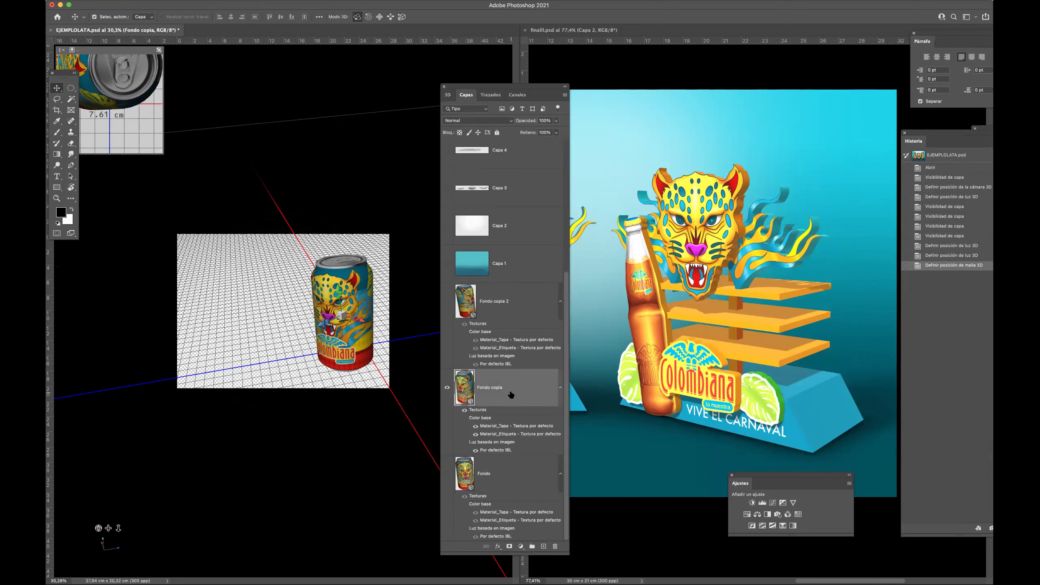
Duplicate and rasterize the Fondo copia can, placing Fondo copia 4 above Capa 1 in finalll.psd.
key("super+j")
right_click(486, 389)
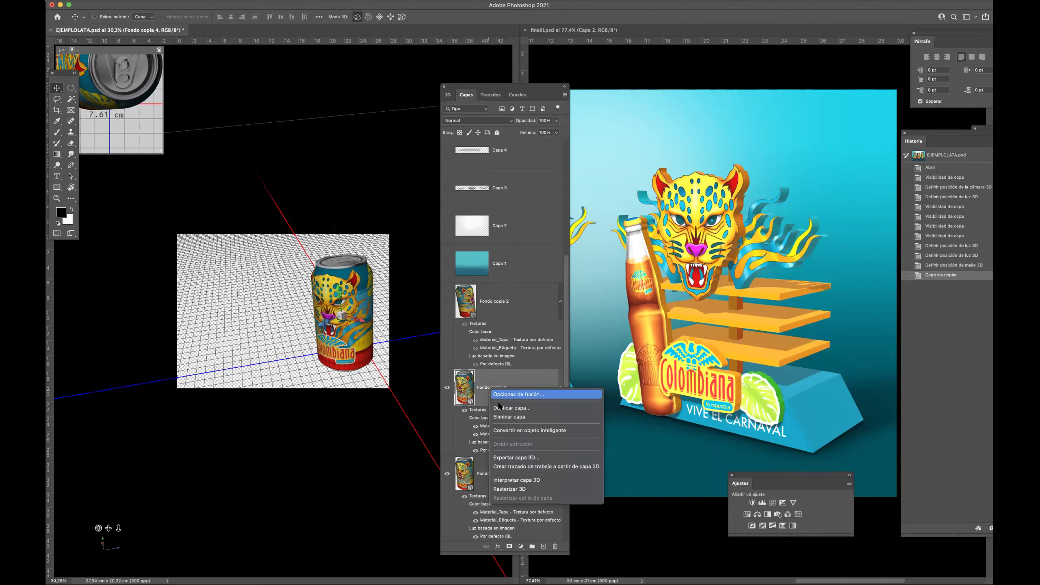
left_click(502, 489)
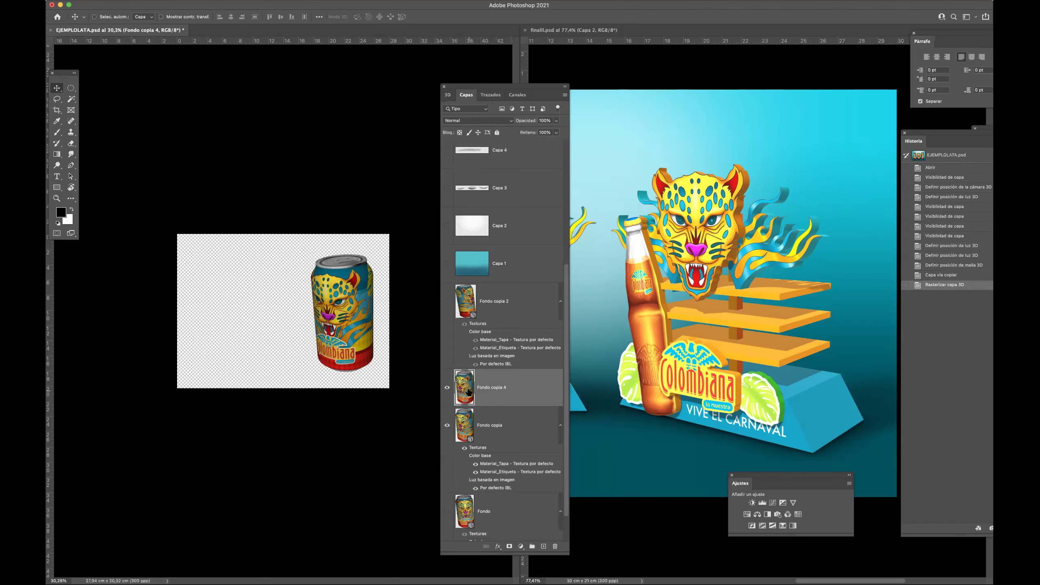
left_click_drag(486, 385, 780, 256)
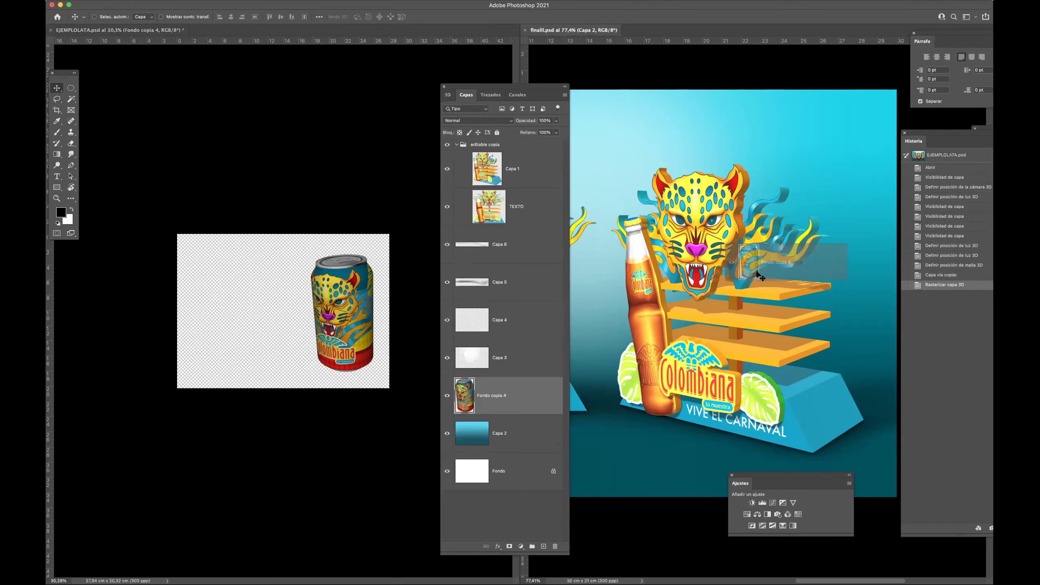
left_click_drag(493, 406, 509, 170)
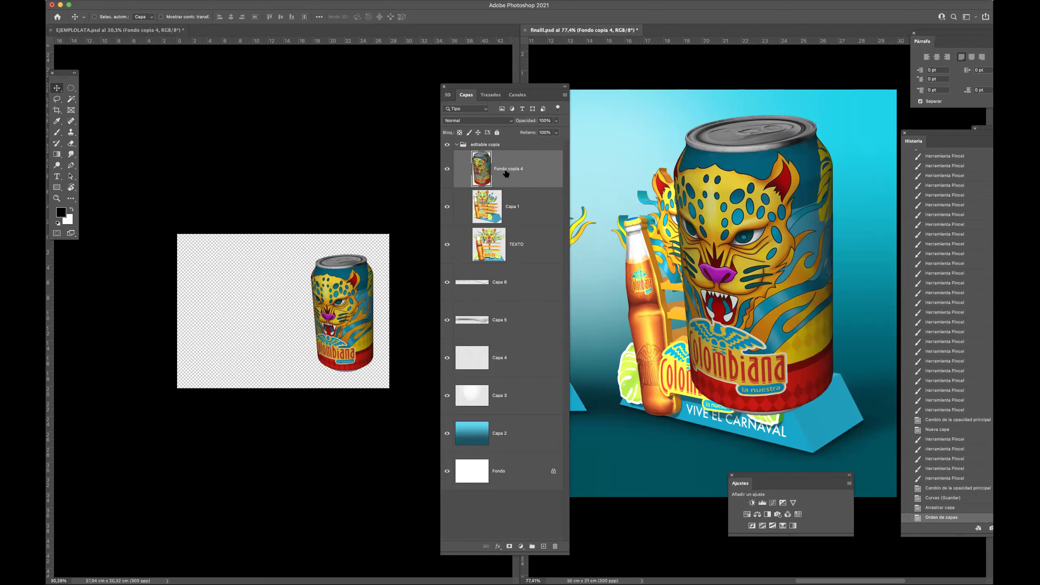
Hide the rasterized copy and tilt the Fondo copia 3D can so its lid leans forward.
left_click(380, 189)
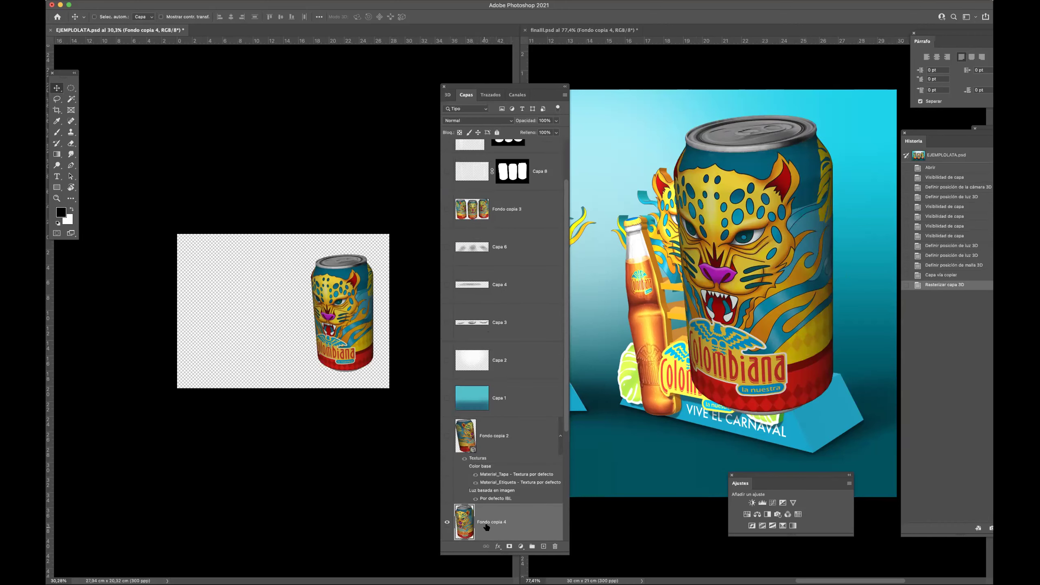
left_click_drag(566, 416, 564, 455)
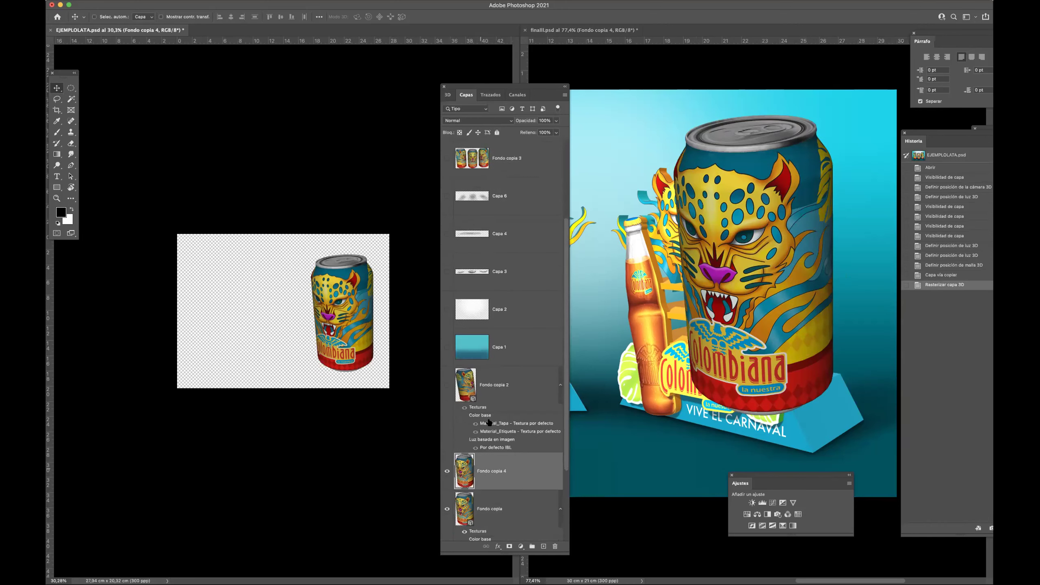
left_click(448, 471)
left_click(471, 498)
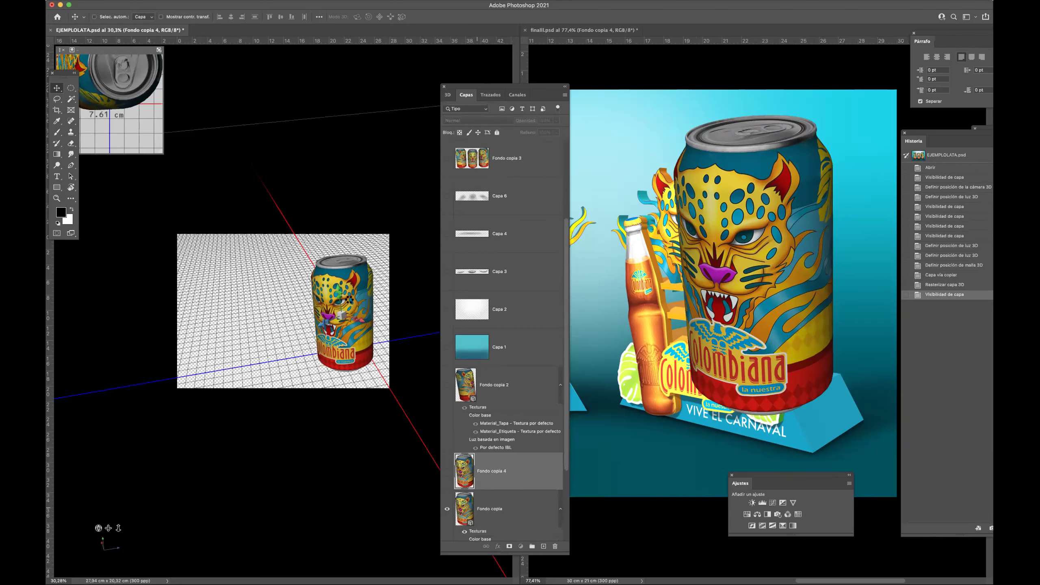
left_click_drag(313, 364, 332, 245)
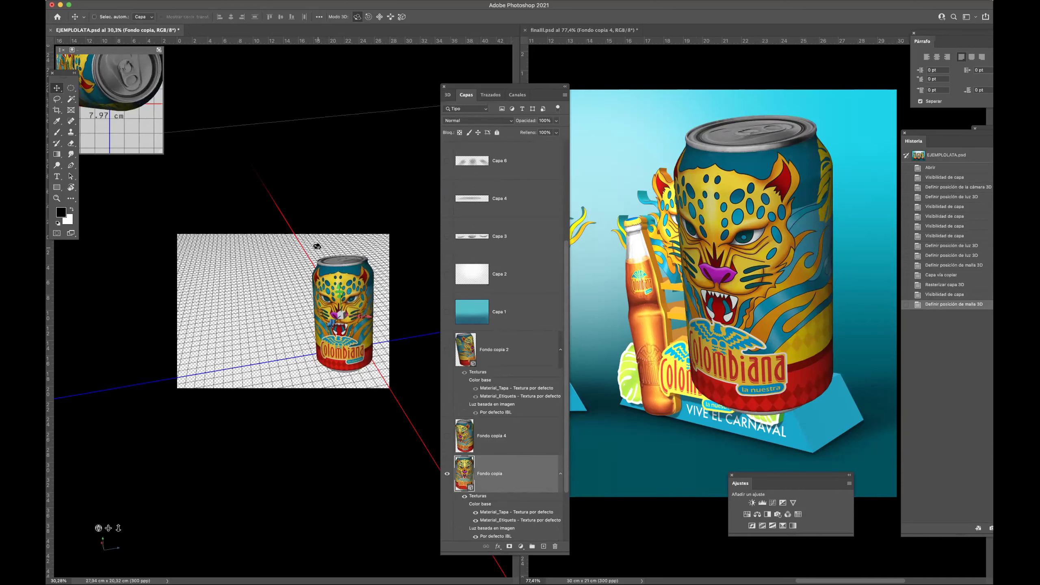
left_click_drag(379, 380, 384, 378)
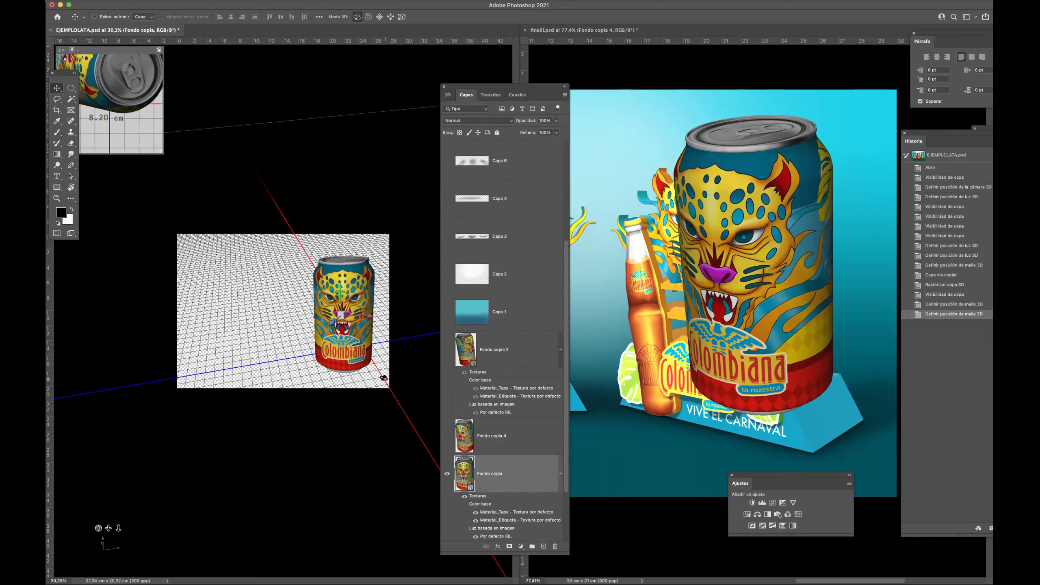
left_click_drag(284, 371, 279, 372)
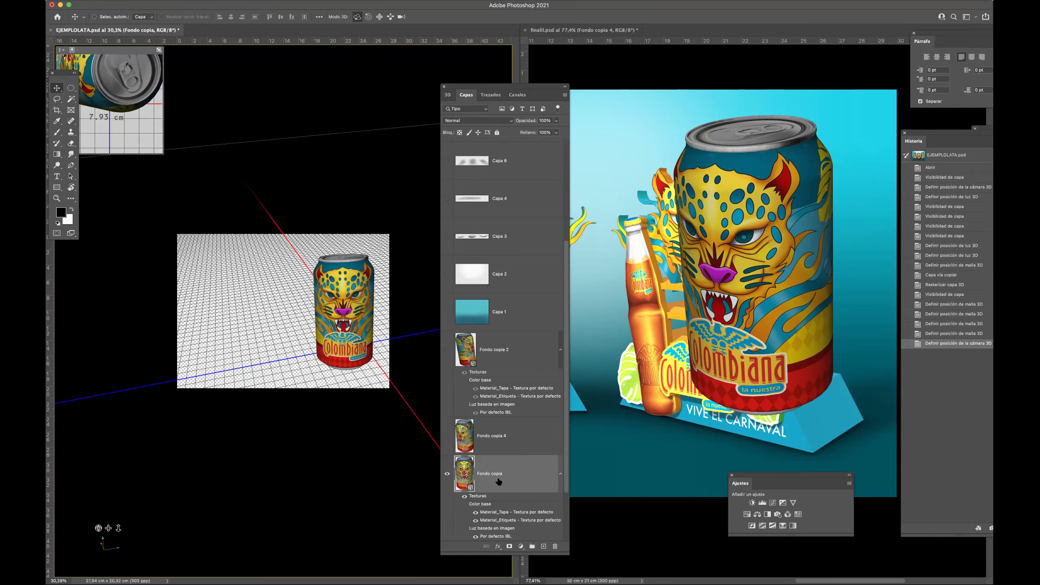
Duplicate and rasterize the angled can, then bring it into finalll.psd as Fondo copia 5.
key("super+j")
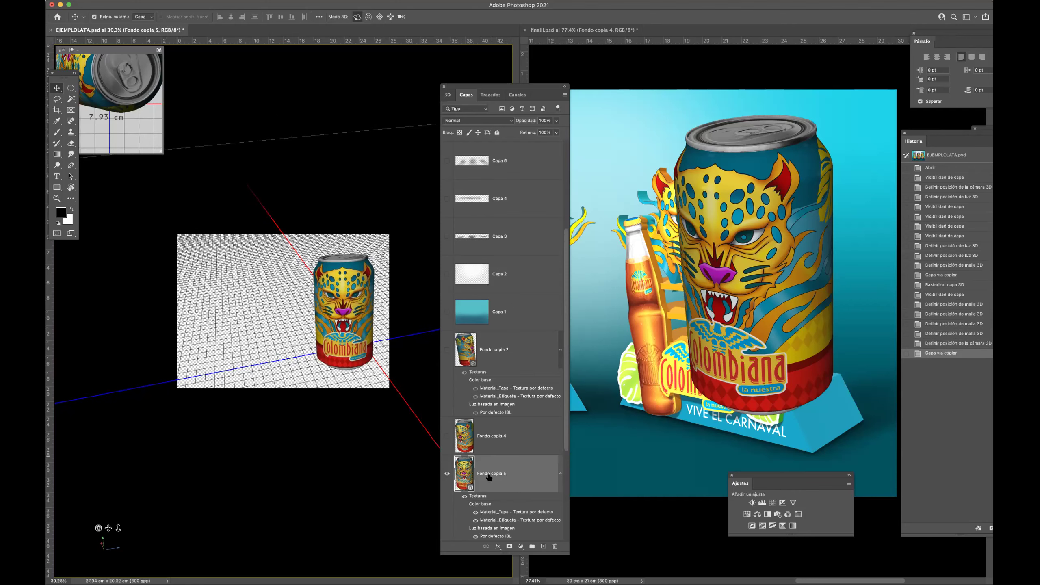
right_click(501, 480)
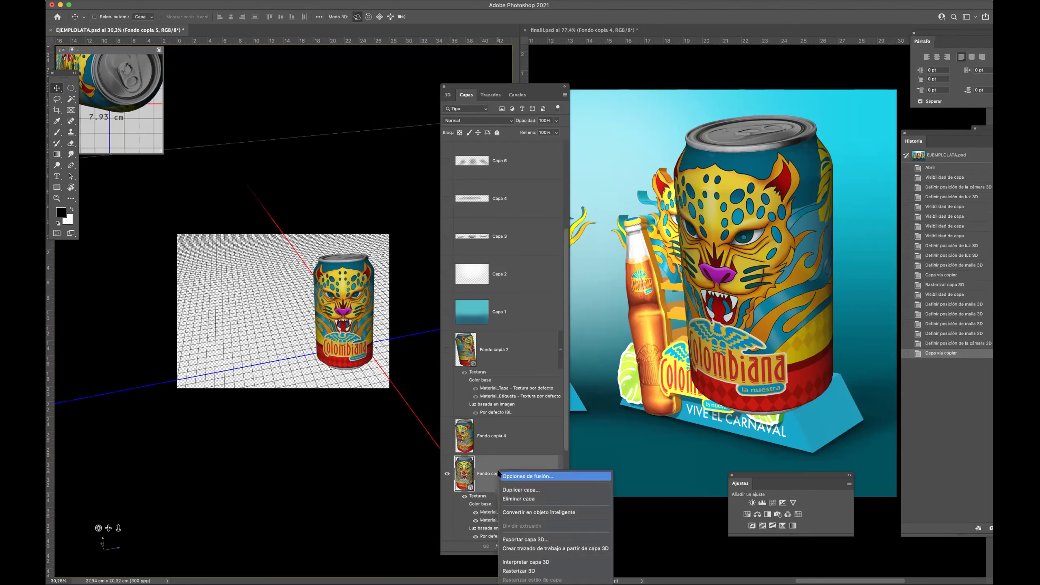
left_click(519, 570)
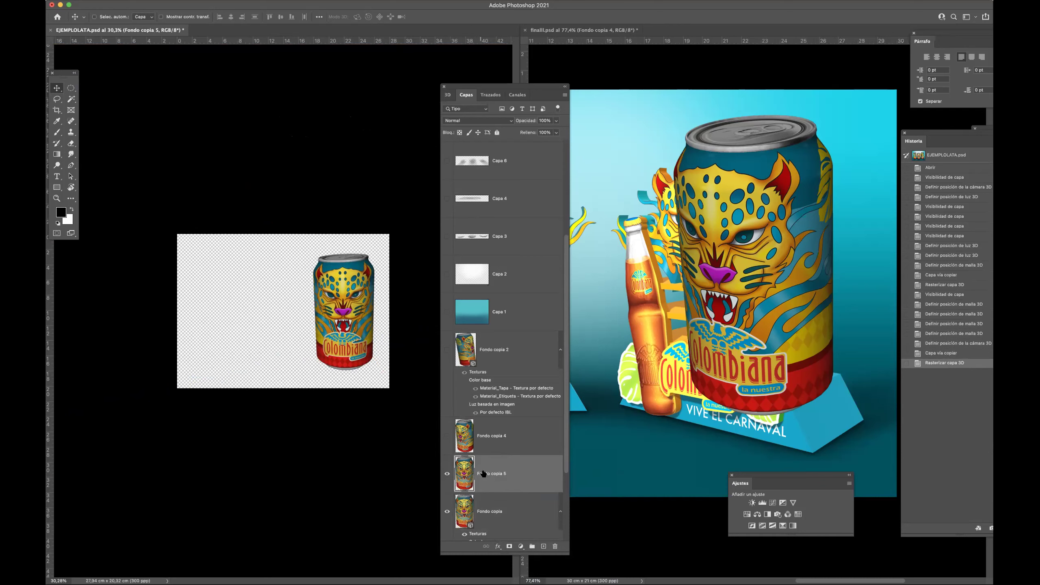
left_click_drag(483, 475, 655, 357)
Close EJEMPLOLATA.psd and move the Layers panel off the artwork.
left_click(301, 212)
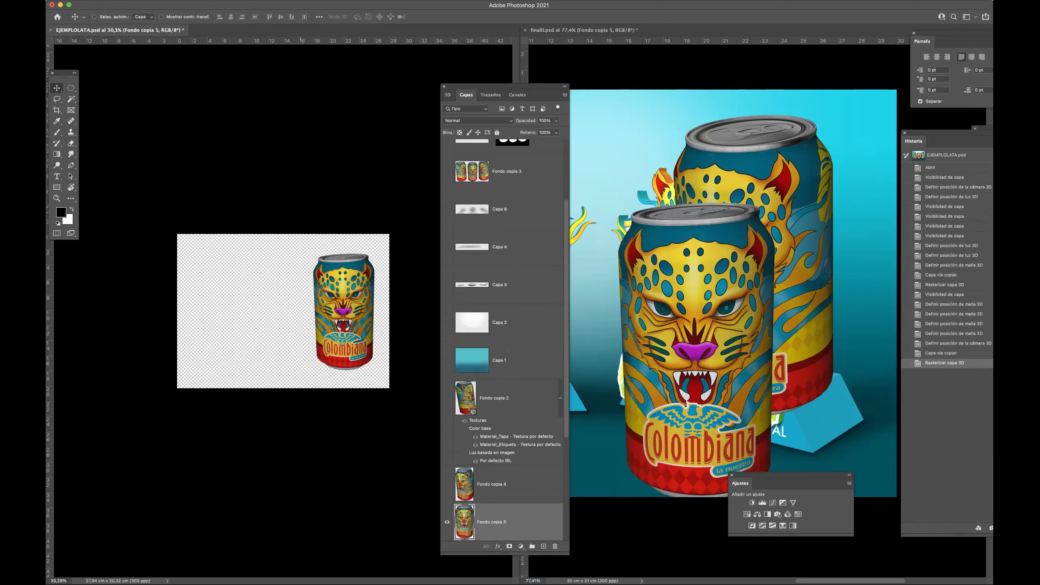
key("super+w")
left_click(527, 202)
left_click_drag(528, 86, 890, 51)
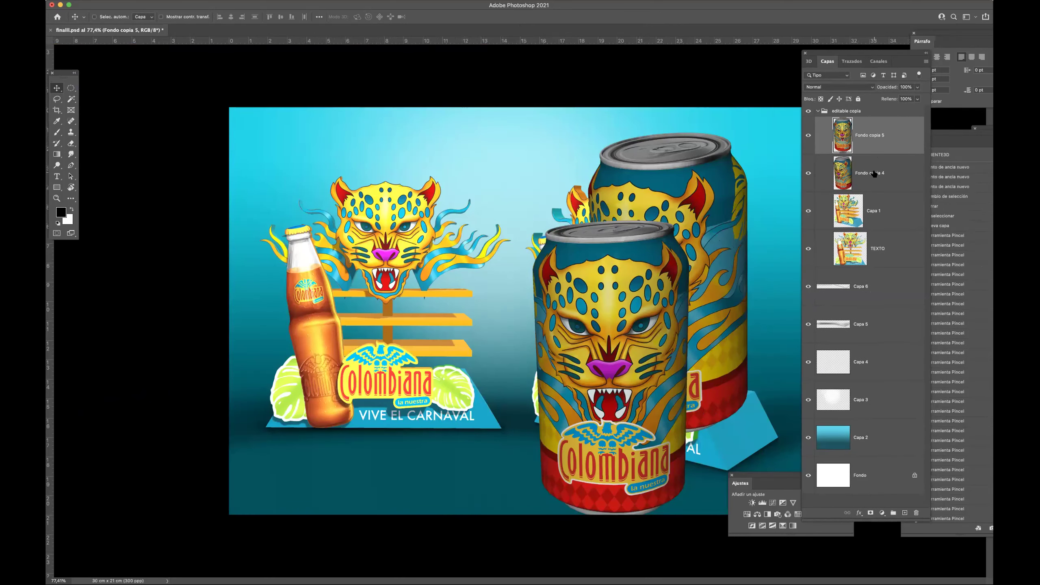
Shrink both can copies to about 29% and move one onto each display.
left_click(878, 171, "super")
key("super+t")
left_click_drag(722, 152, 569, 426)
key("Return")
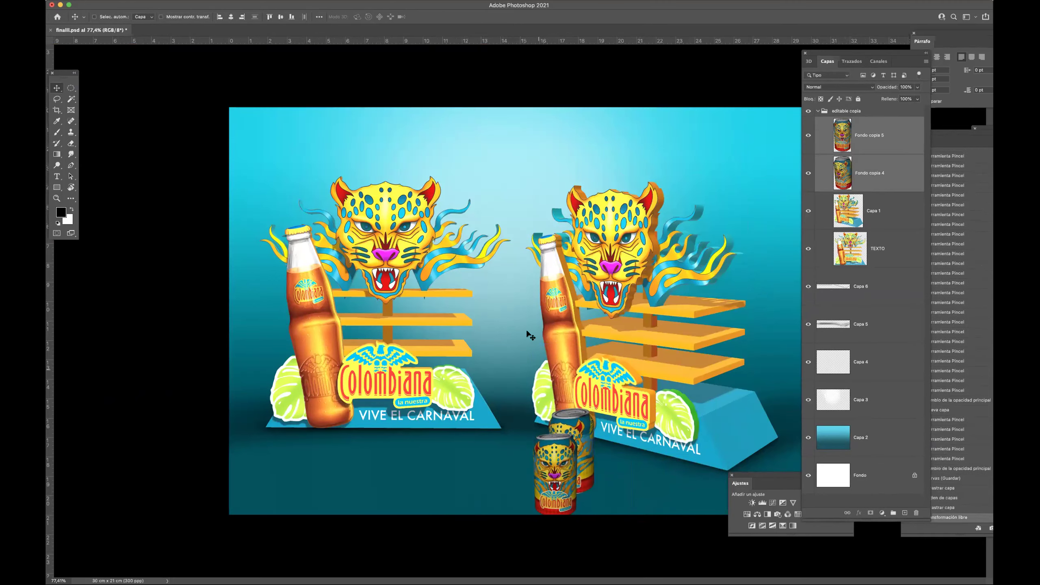
left_click_drag(551, 475, 409, 292)
left_click_drag(573, 451, 689, 284)
Resize the left can and position it on the left display's lowest shelf.
left_click_drag(443, 304, 457, 319)
left_click_drag(354, 299, 493, 328)
key("super+t")
scroll(533, 113, "up", 4)
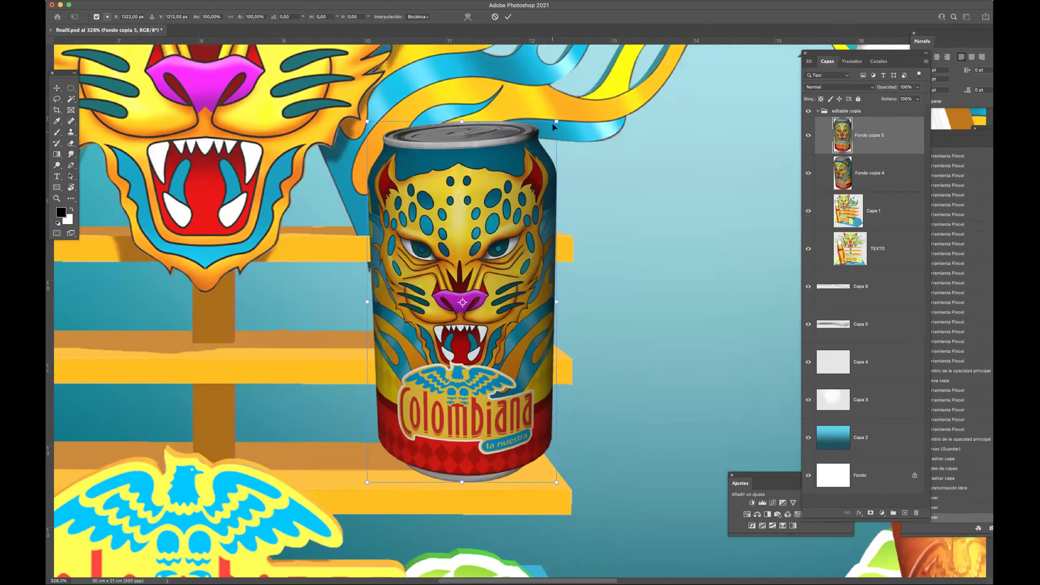
left_click_drag(557, 121, 395, 368)
left_click_drag(395, 450, 527, 459)
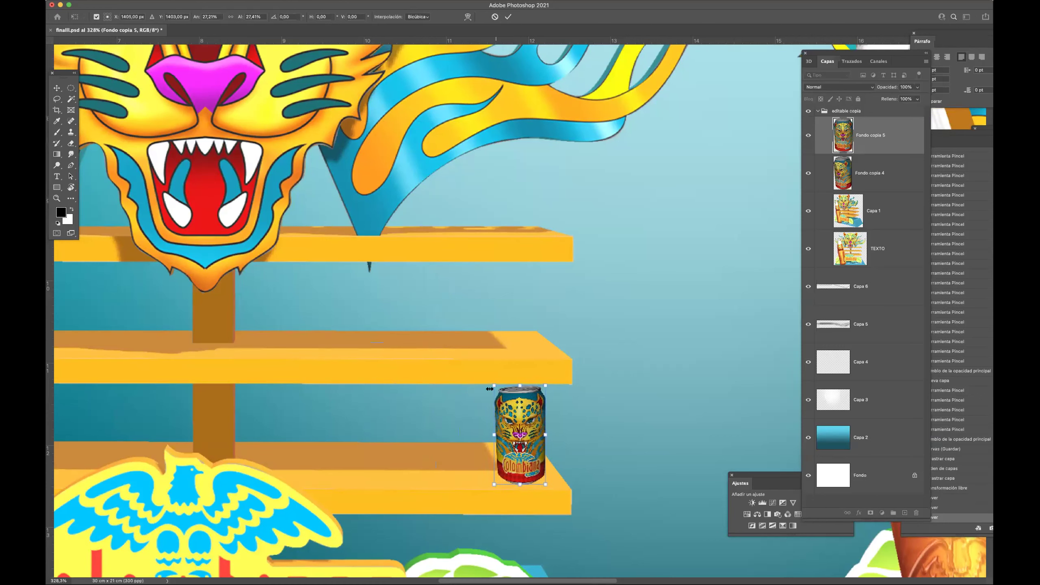
left_click_drag(490, 384, 484, 382)
key("Return")
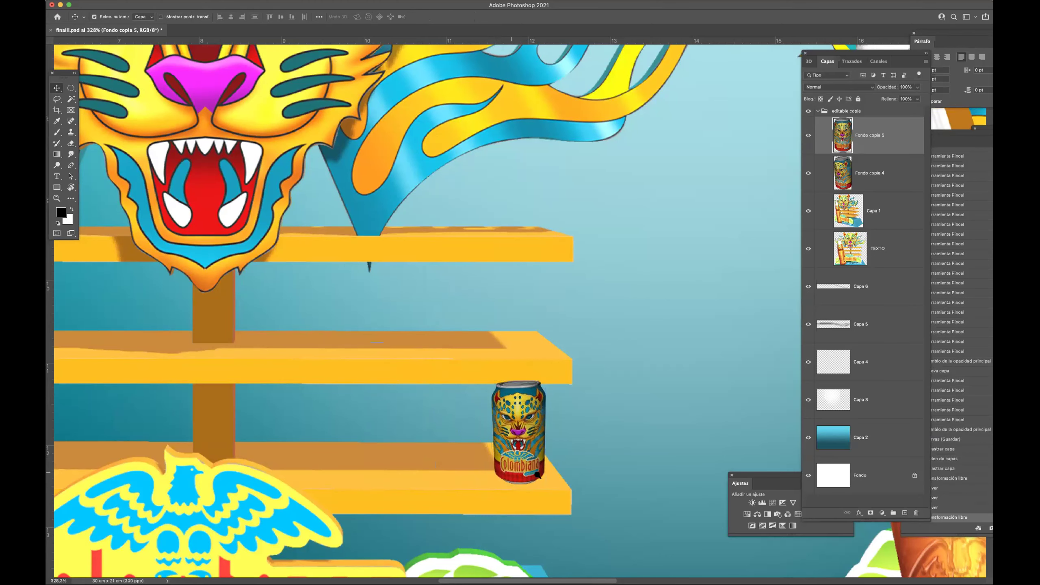
scroll(537, 474, "up", 5)
Brighten both small cans with a Curves adjustment.
key("super+m")
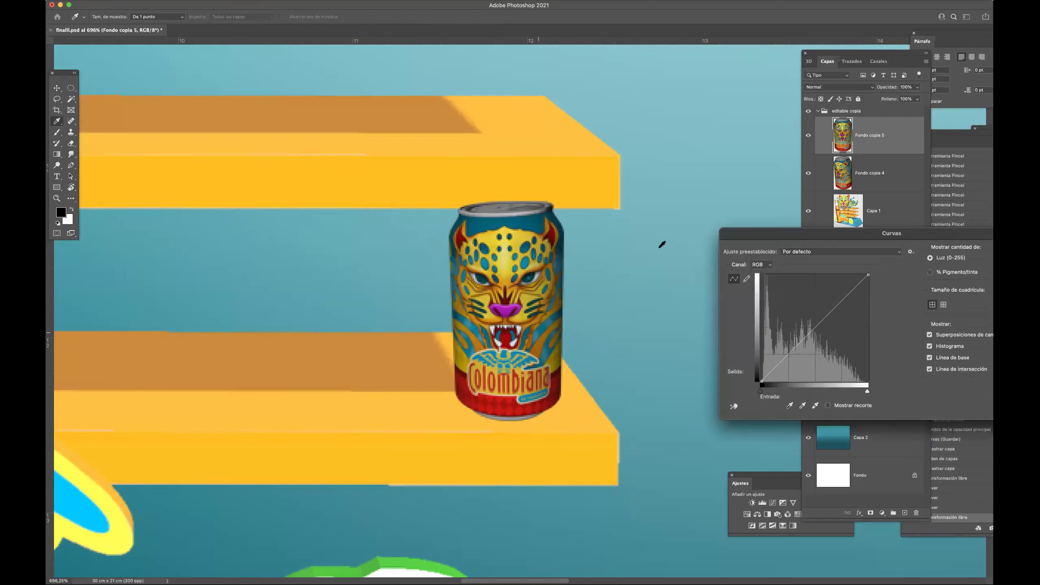
mouse_move(826, 301)
left_mouse_down()
mouse_move(824, 287)
mouse_move(828, 295)
left_mouse_up()
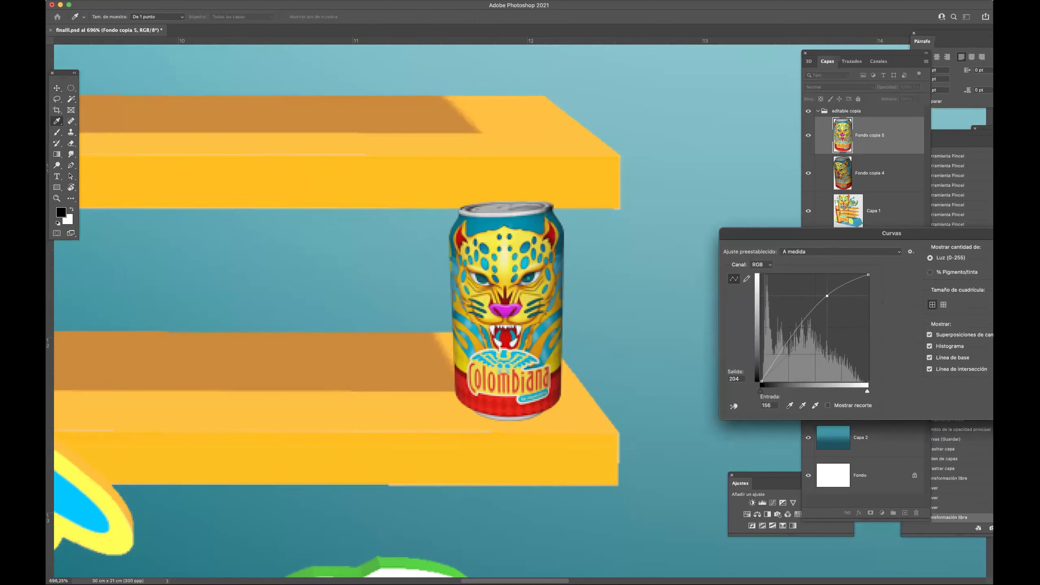
key("Return")
key("super+0")
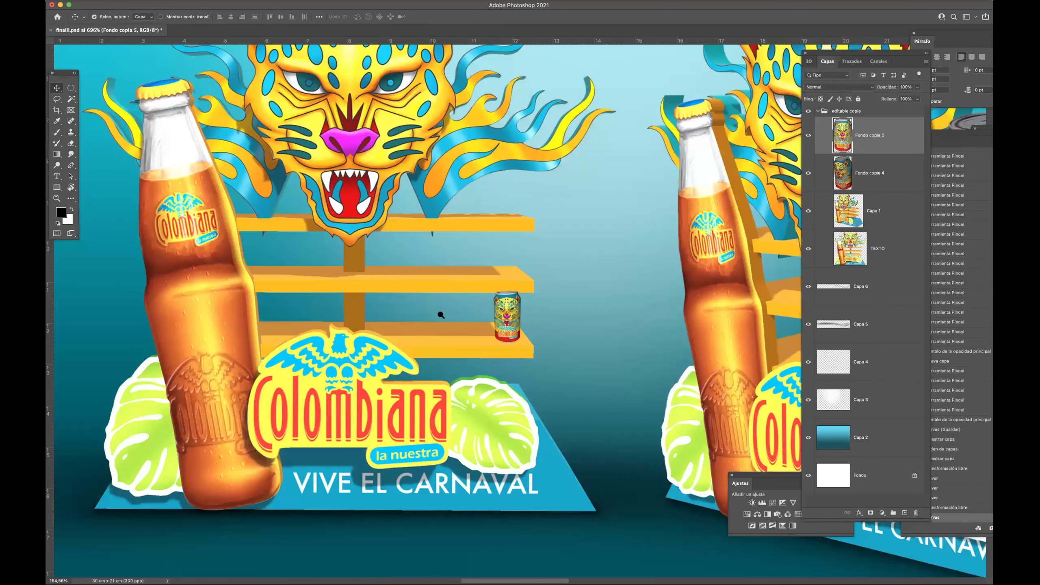
left_click_drag(754, 273, 774, 268)
left_click_drag(582, 286, 623, 278)
left_click(622, 281)
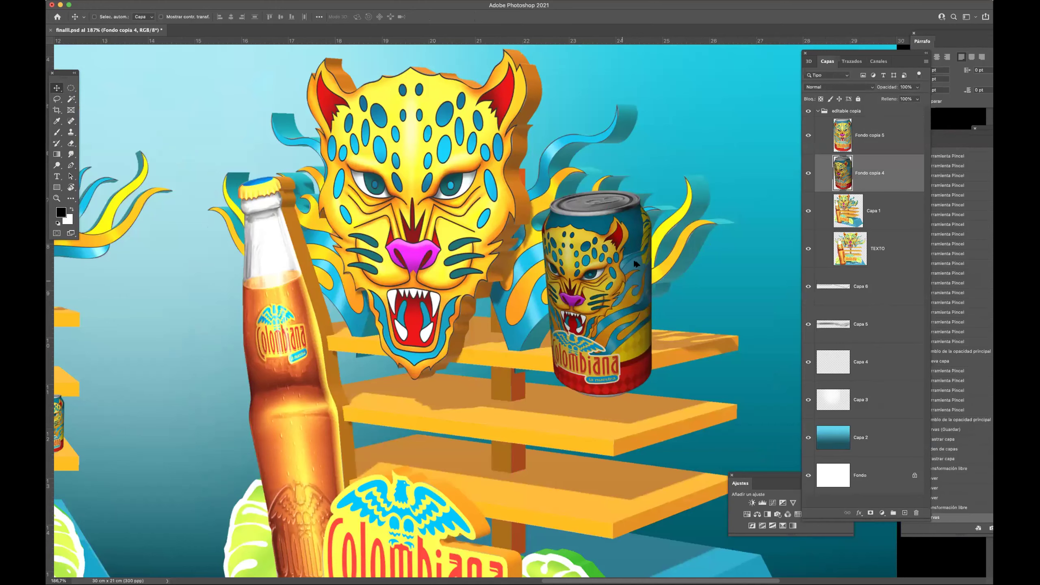
key("super+m")
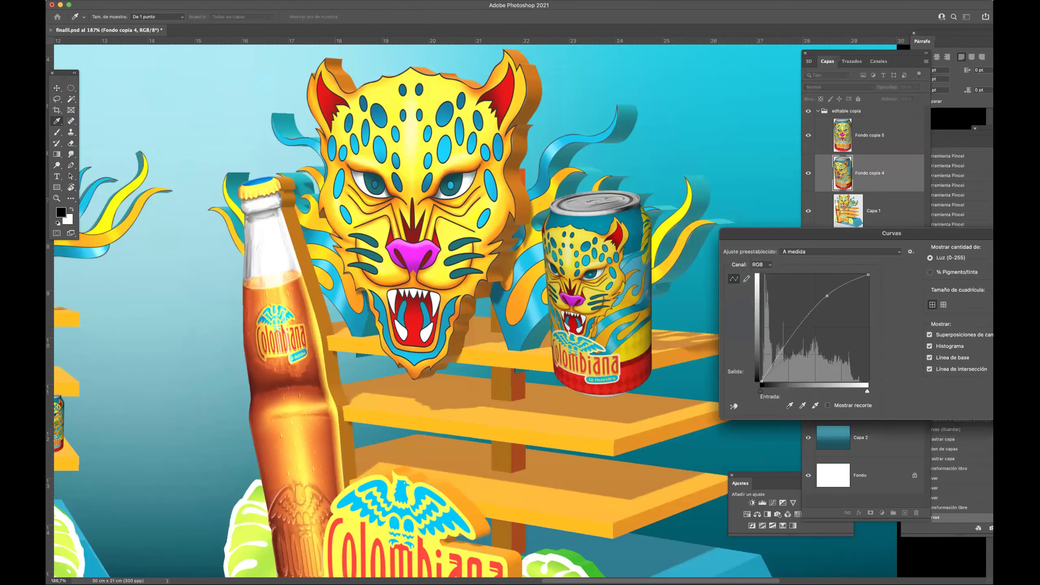
key("Return")
Shrink the right display's can and settle it onto the lower shelf.
scroll(544, 211, "down", 10)
key("super+t")
left_click_drag(594, 264, 558, 312)
left_click_drag(545, 358, 549, 355)
key("Return")
key("super+0")
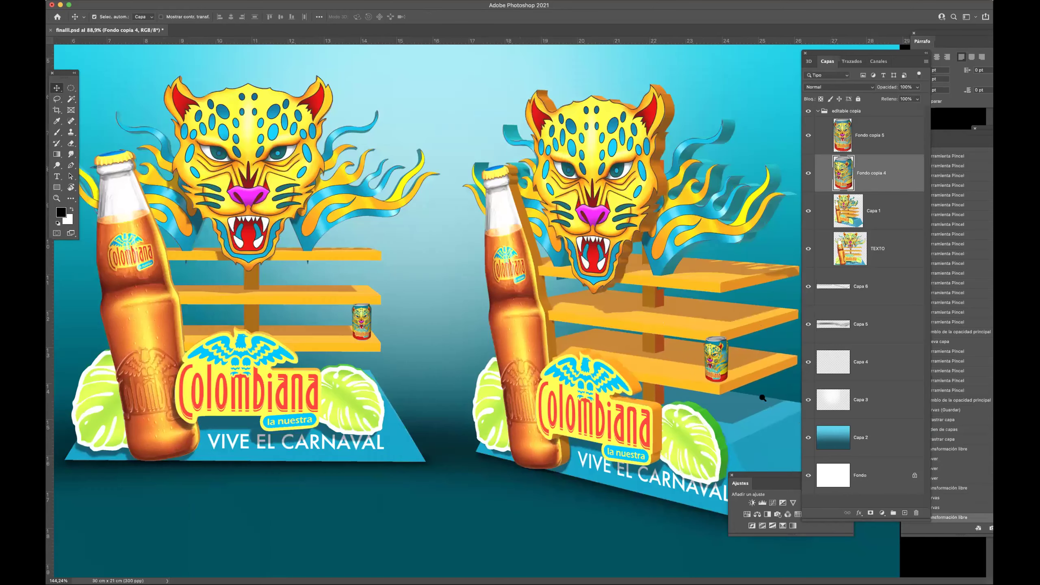
Add a slightly smaller duplicate can, Fondo copia 6, beside the original, below Fondo copia 4.
left_click(716, 399)
left_click(530, 334)
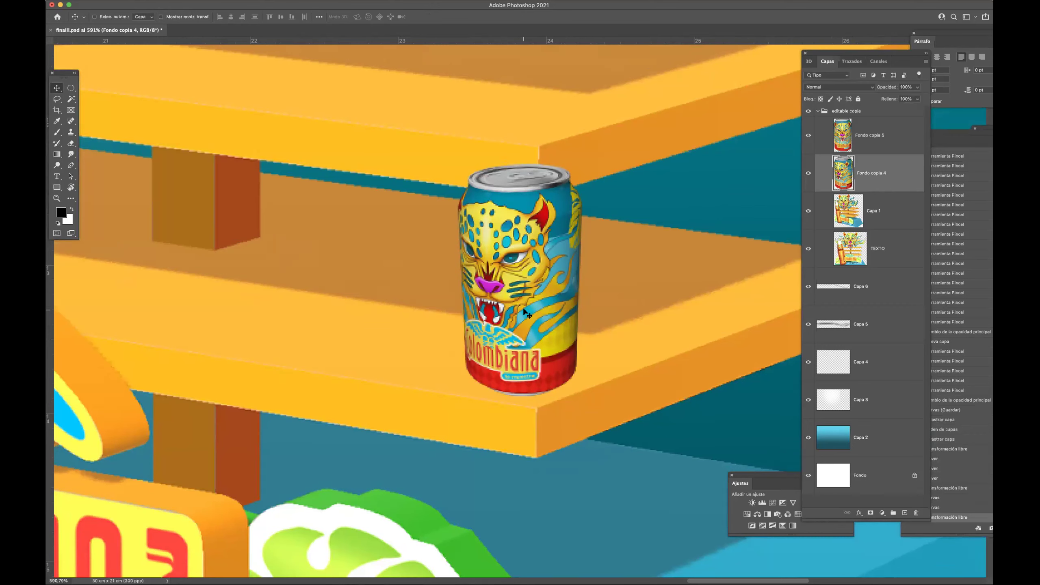
left_click_drag(523, 310, 425, 291)
key("super+j")
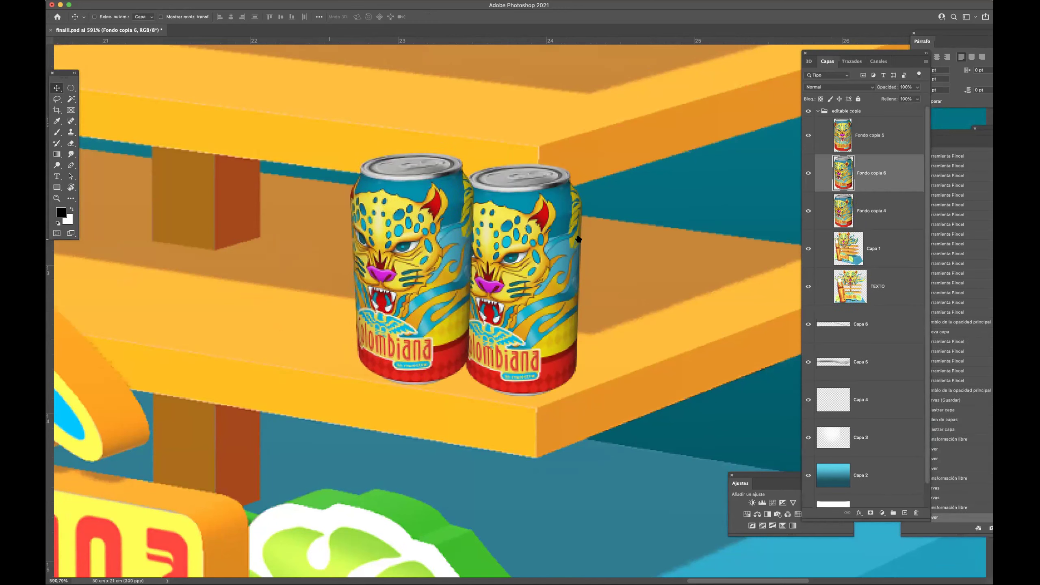
left_click_drag(874, 174, 867, 226)
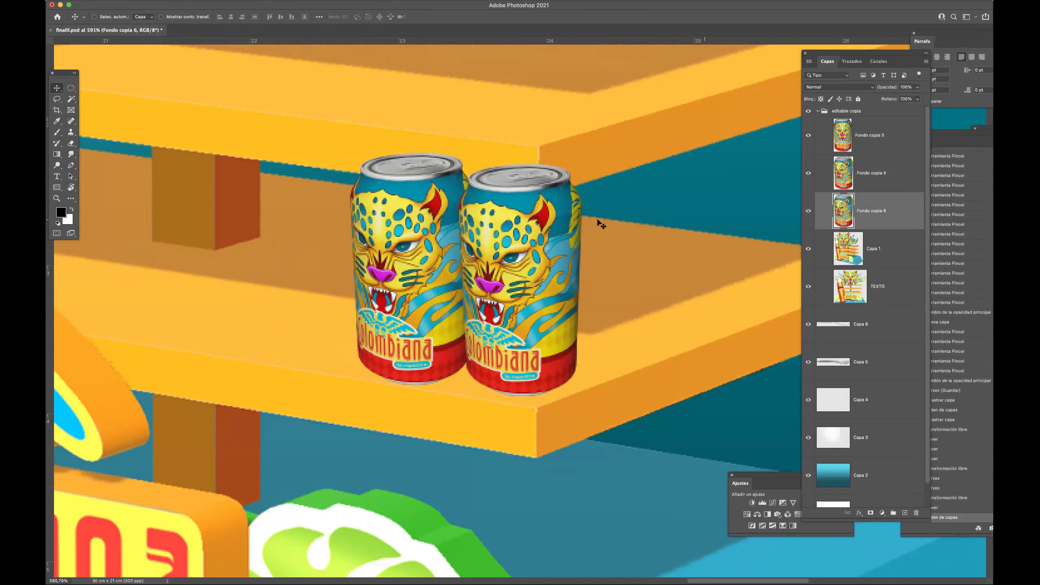
key("super+t")
left_click_drag(468, 156, 465, 159)
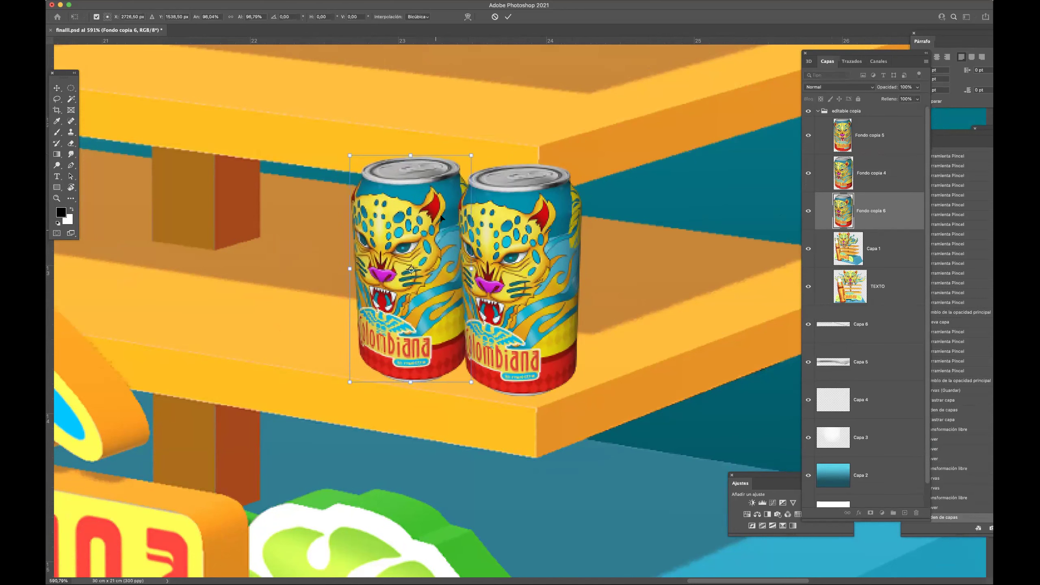
key("Return")
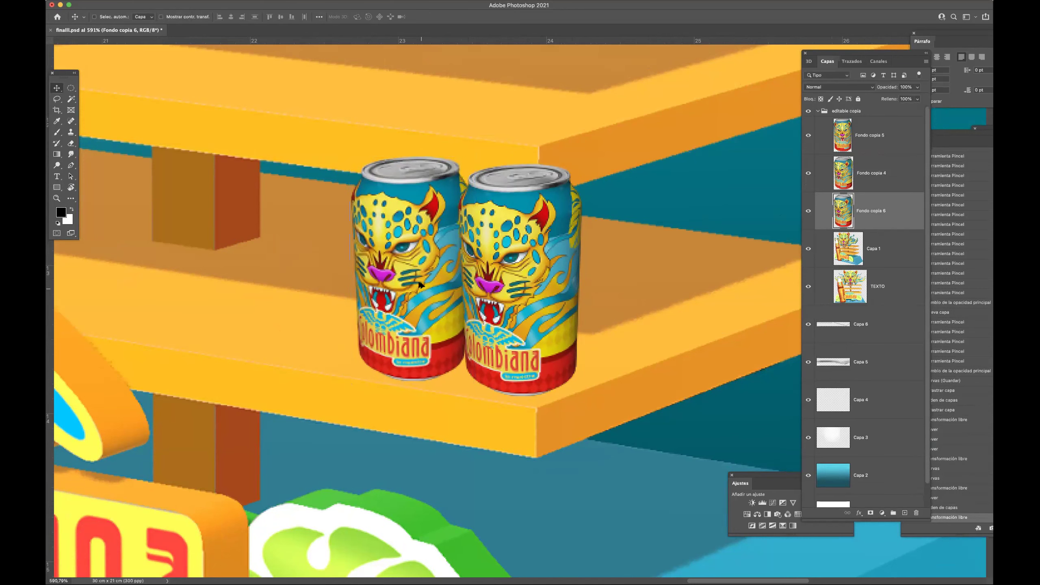
Add a third, slightly smaller can on the left as Fondo copia 7, behind Fondo copia 6.
left_click_drag(416, 294, 324, 283)
key("super+t")
left_click_drag(374, 145, 372, 147)
left_click_drag(353, 244, 350, 242)
key("Return")
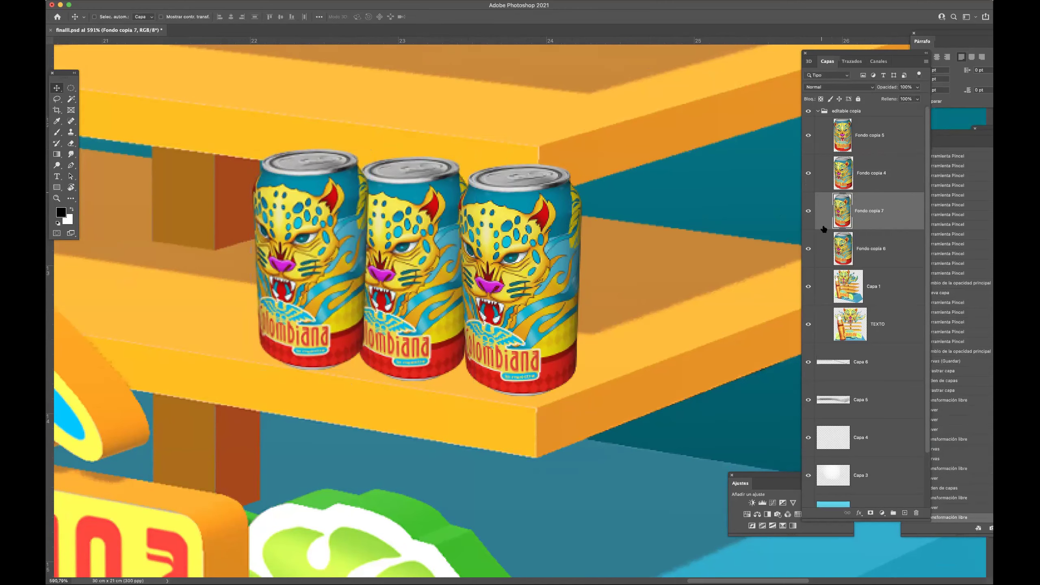
left_click_drag(870, 221, 858, 267)
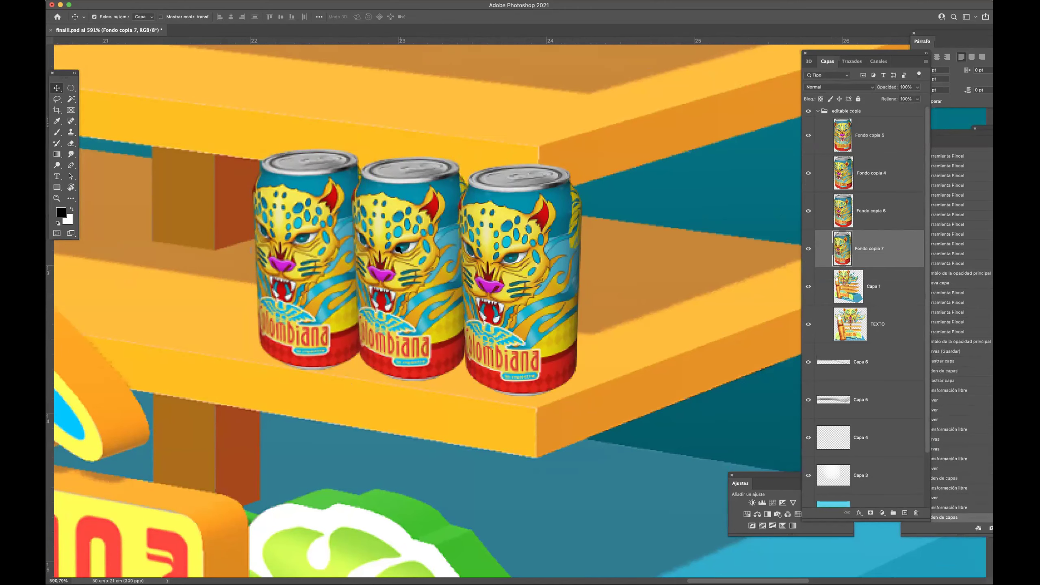
scroll(399, 249, "down", 3)
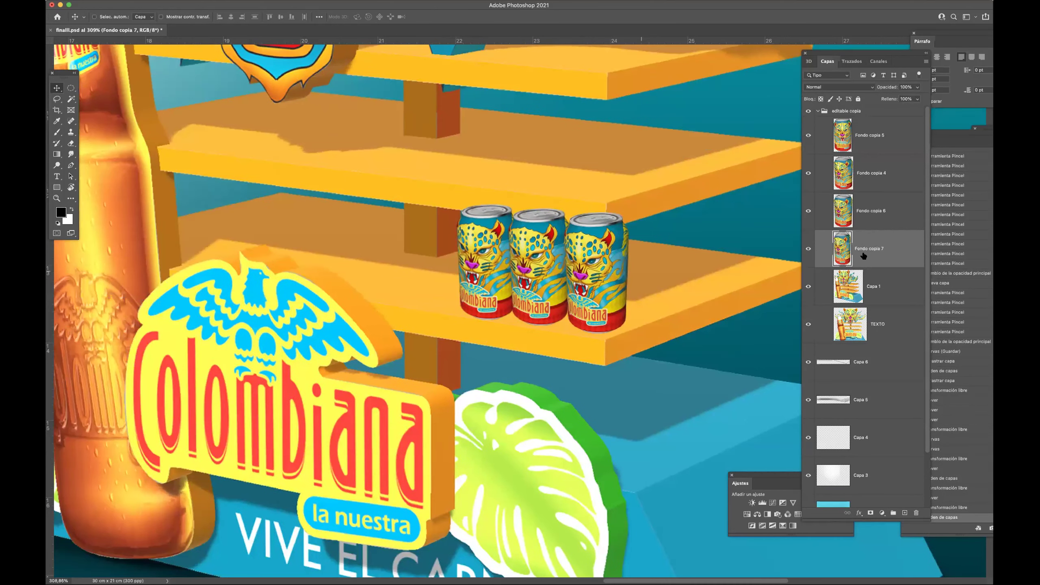
Add a fourth can further left and stack Fondo copia 8 behind Fondo copia 7.
left_click_drag(490, 285, 436, 275)
key("ctrl+t")
left_click_drag(463, 196, 464, 198)
key("Return")
left_click_drag(873, 253, 864, 298)
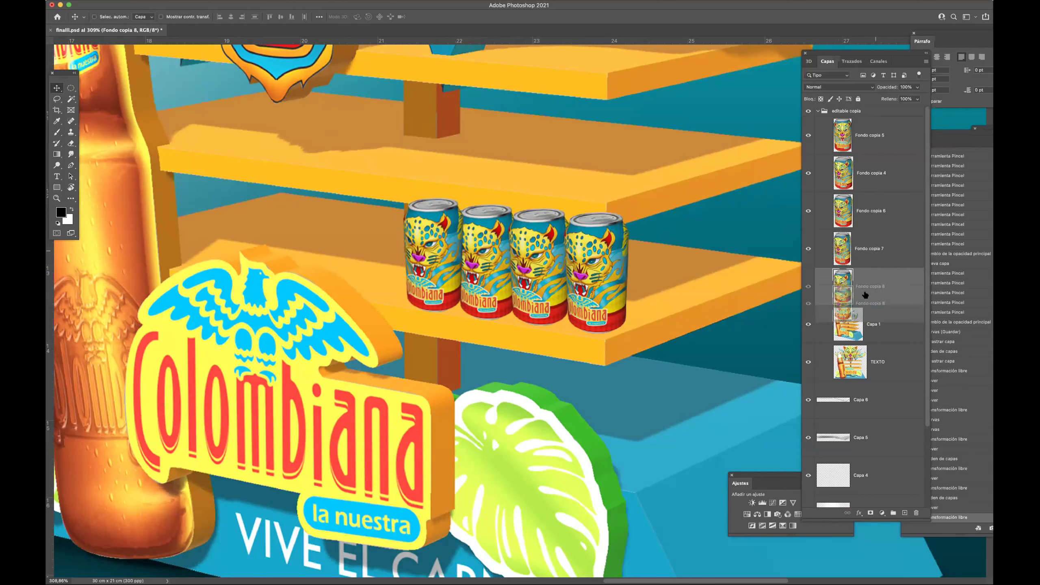
Duplicate the four cans and place the copies, shrunk to about 95%, left of the row.
left_click(867, 177, "shift")
key("super+j")
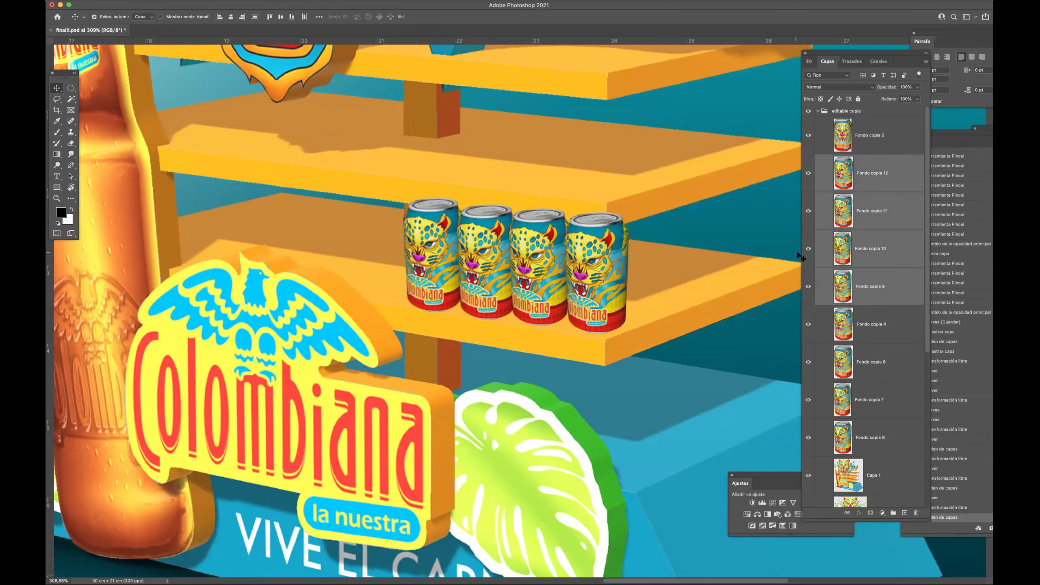
left_click_drag(872, 287, 868, 451)
left_click_drag(524, 256, 311, 228)
key("super+t")
left_click_drag(417, 167, 408, 177)
left_click_drag(348, 216, 356, 217)
key("Return")
Select the row's can layers, inspect them up close, and begin resizing them together.
scroll(368, 290, "up", 5)
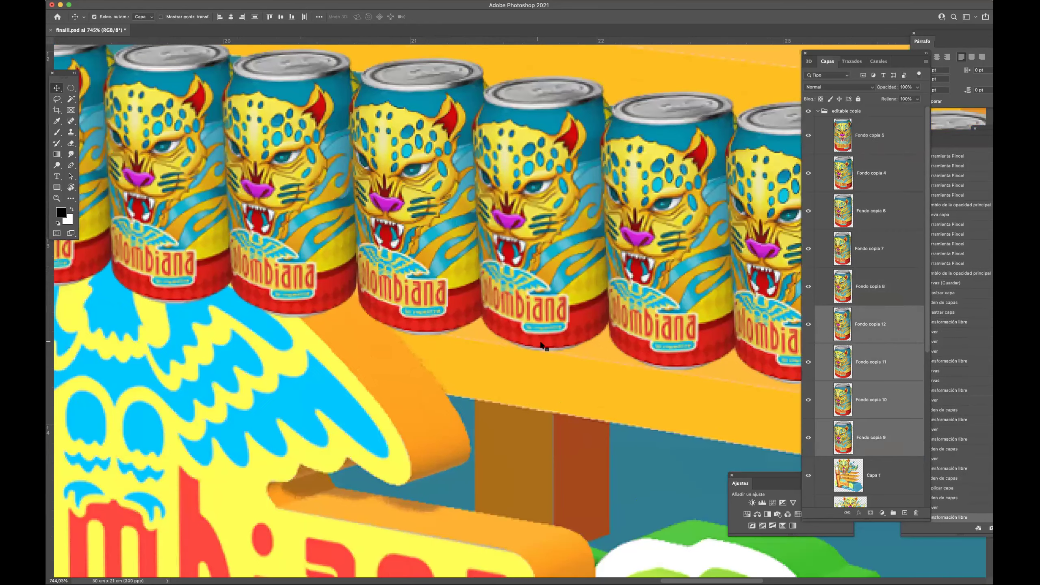
left_click(538, 339)
left_click_drag(540, 339, 545, 324)
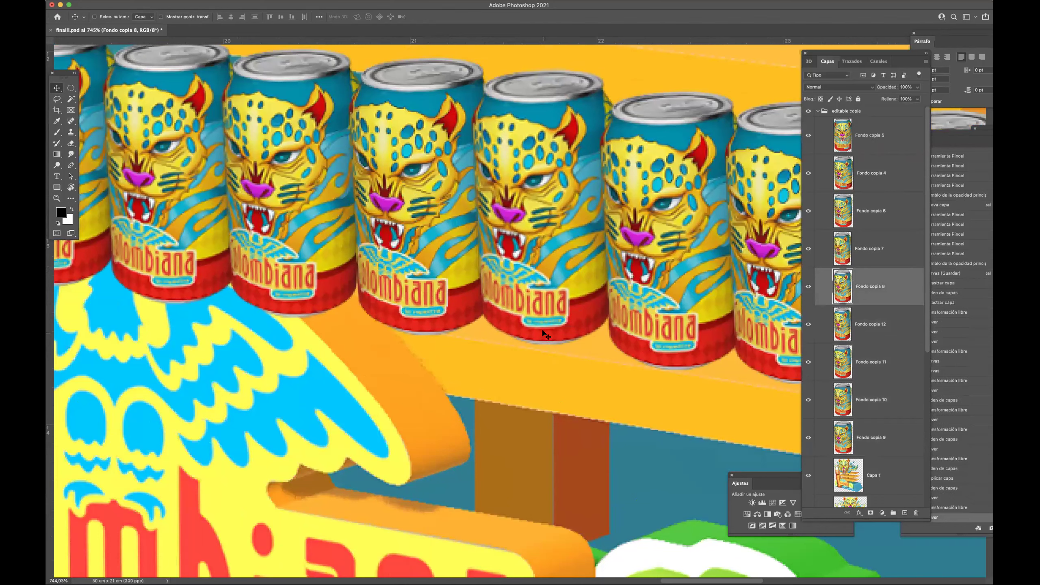
key("super+z")
left_click(897, 173)
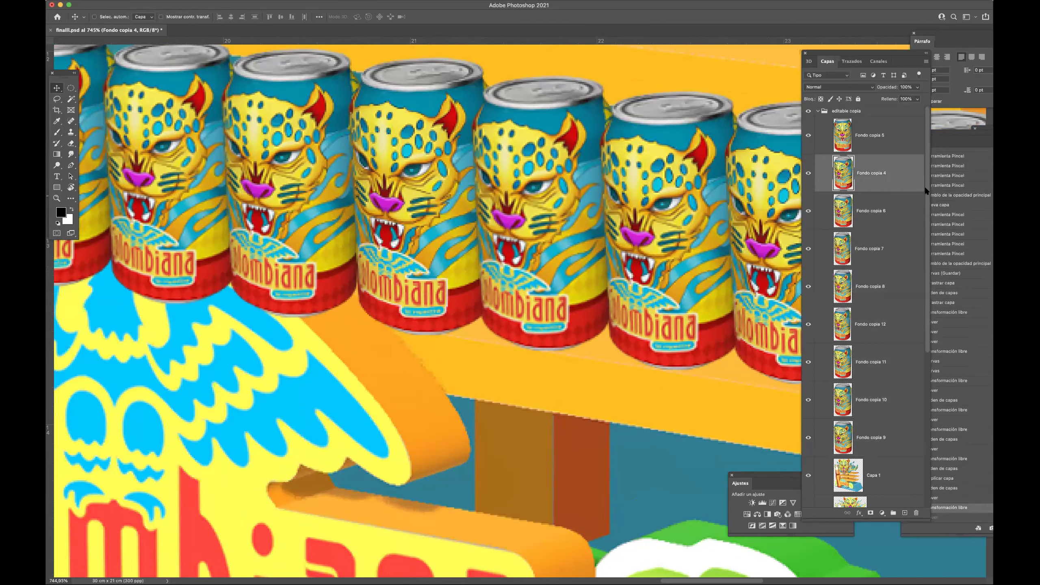
scroll(918, 245, "down", 3)
left_click(874, 346, "shift")
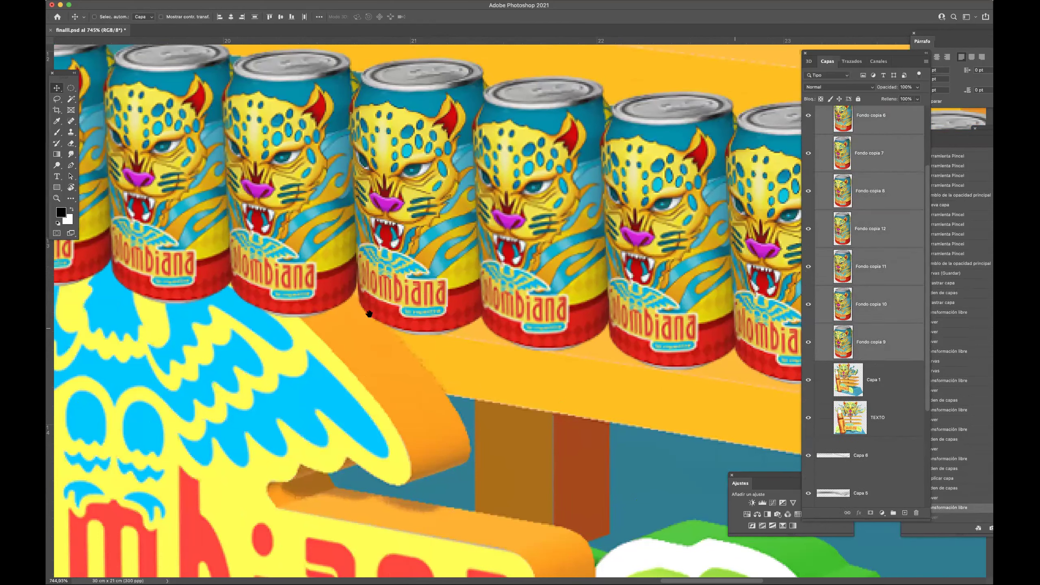
scroll(479, 320, "right", 5)
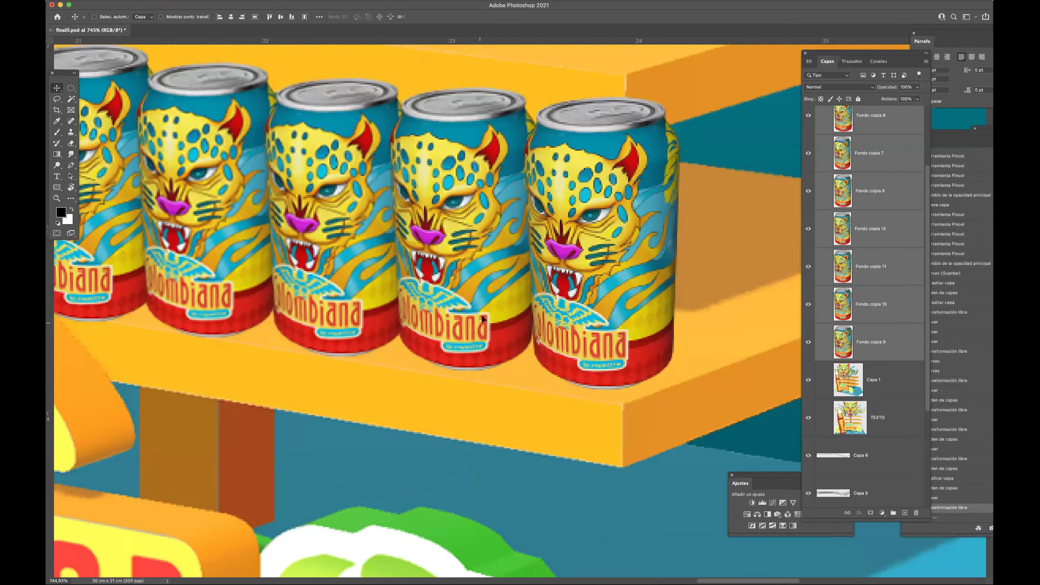
scroll(483, 319, "left", 6)
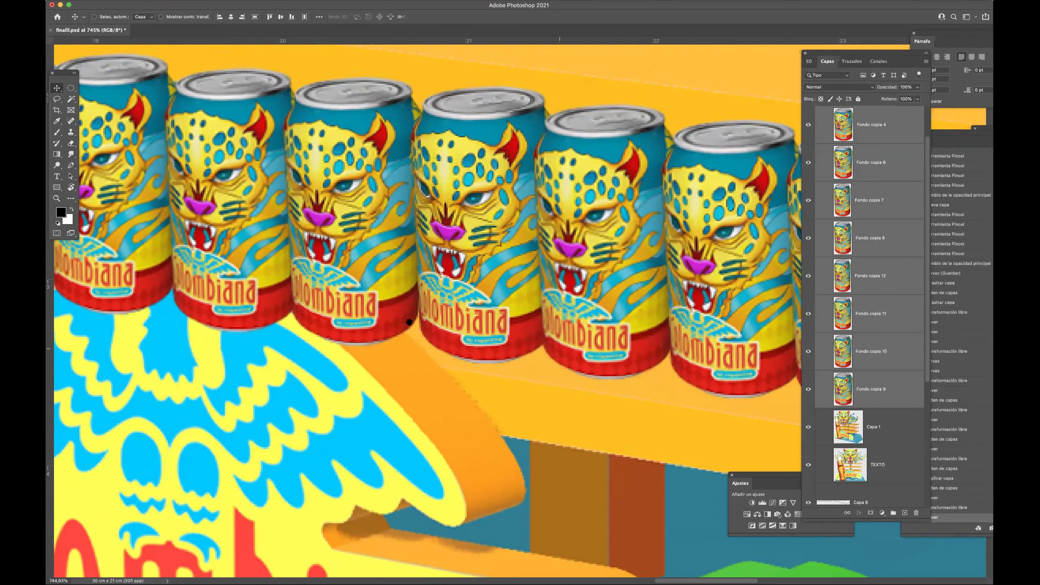
scroll(409, 322, "left", 6)
scroll(327, 307, "up", 2)
scroll(382, 275, "down", 2)
scroll(622, 258, "down", 2)
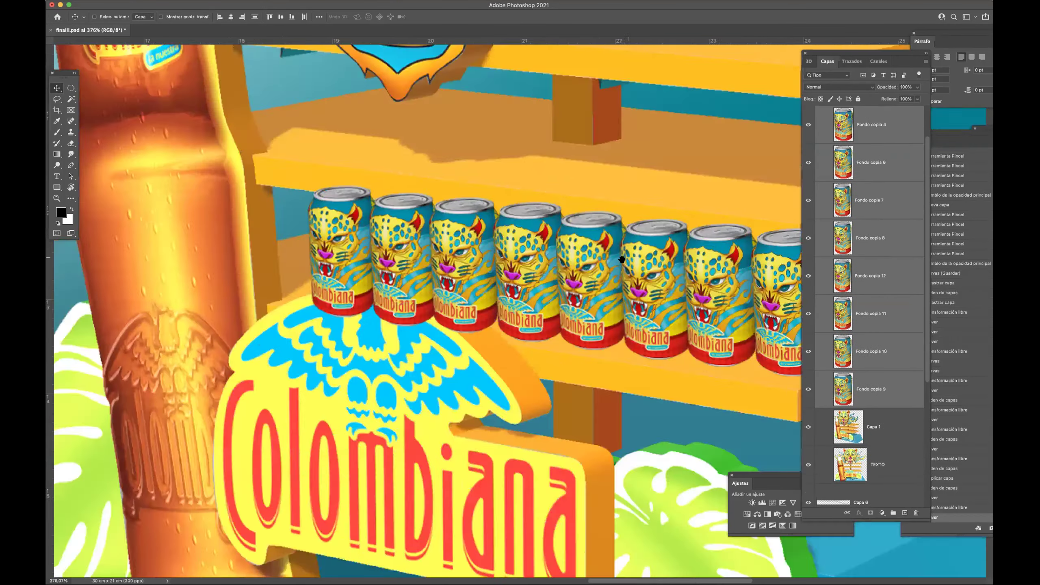
scroll(508, 223, "right", 4)
scroll(507, 224, "down", 1)
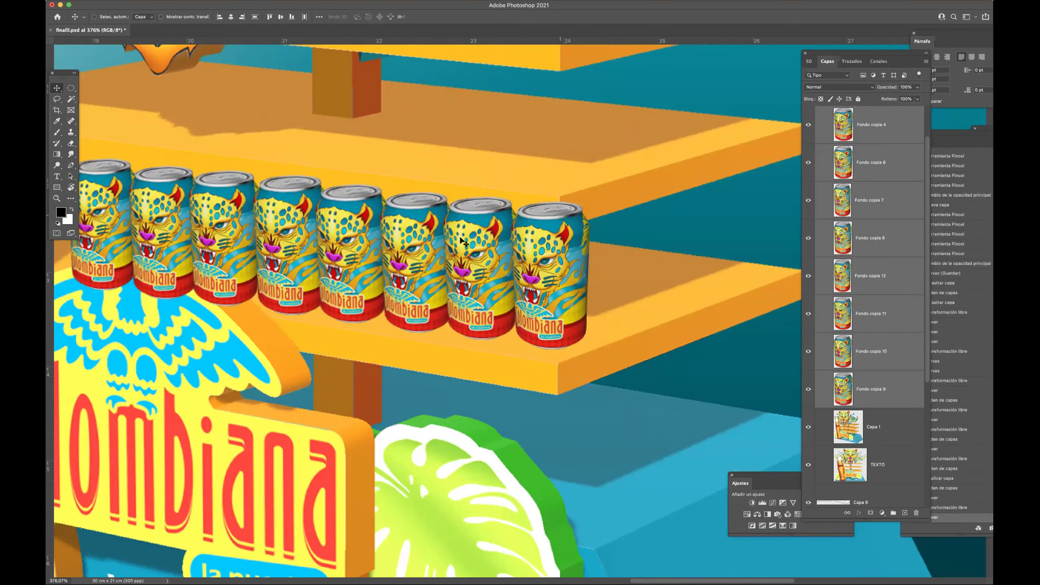
scroll(558, 254, "down", 2)
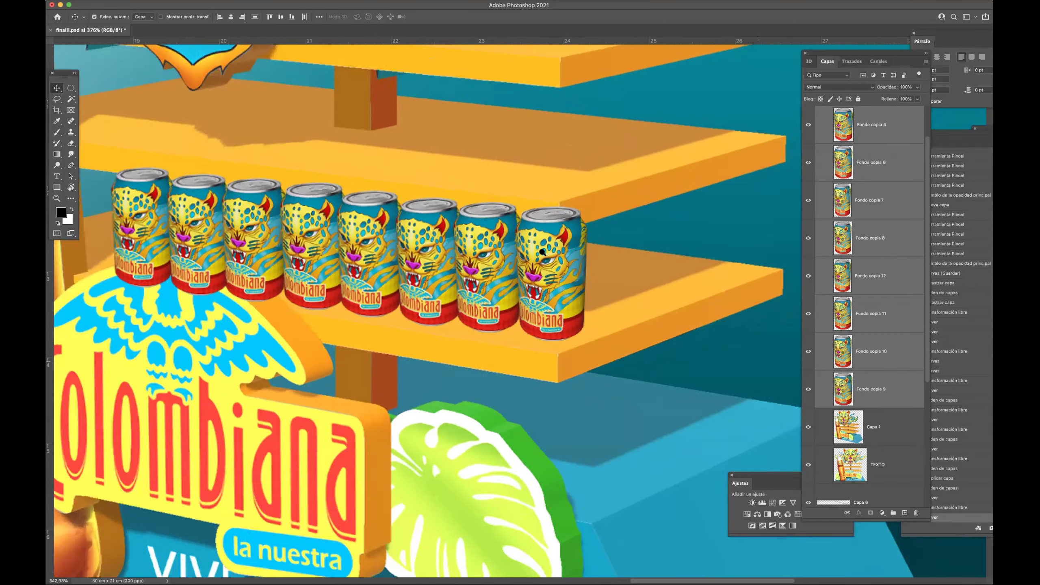
key("super+t")
Scale the lower row of cans down to 96.85%.
left_click_drag(576, 190, 565, 194)
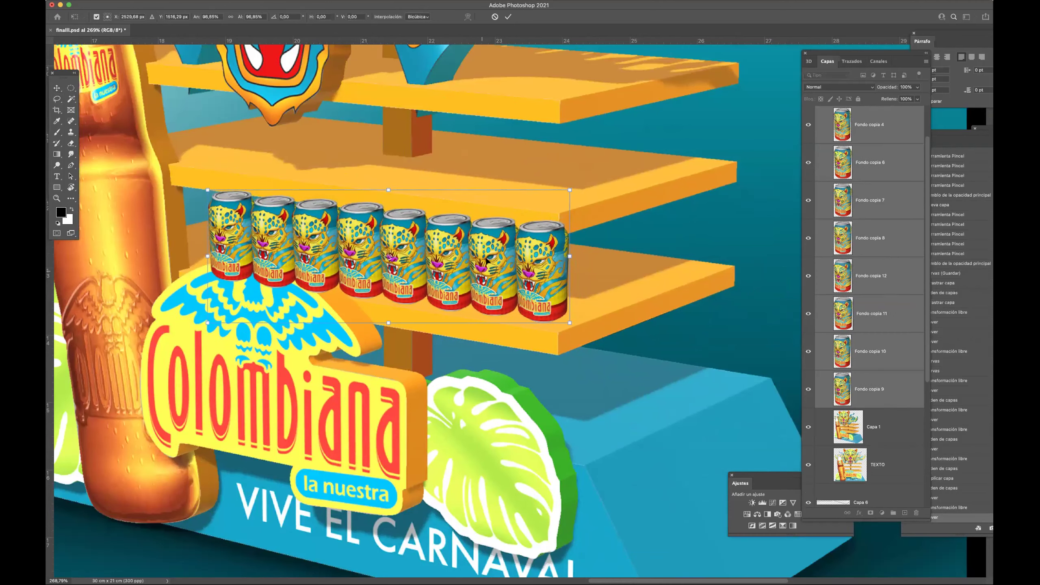
key("Return")
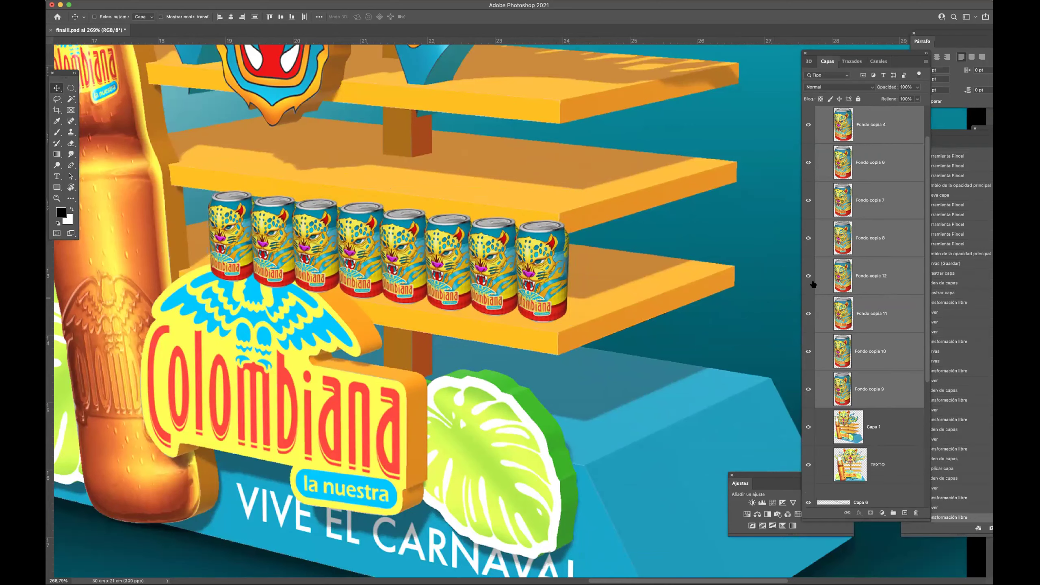
left_click_drag(463, 308, 496, 402)
Duplicate the eight cans and move the copied row onto the upper shelf.
key("super+j")
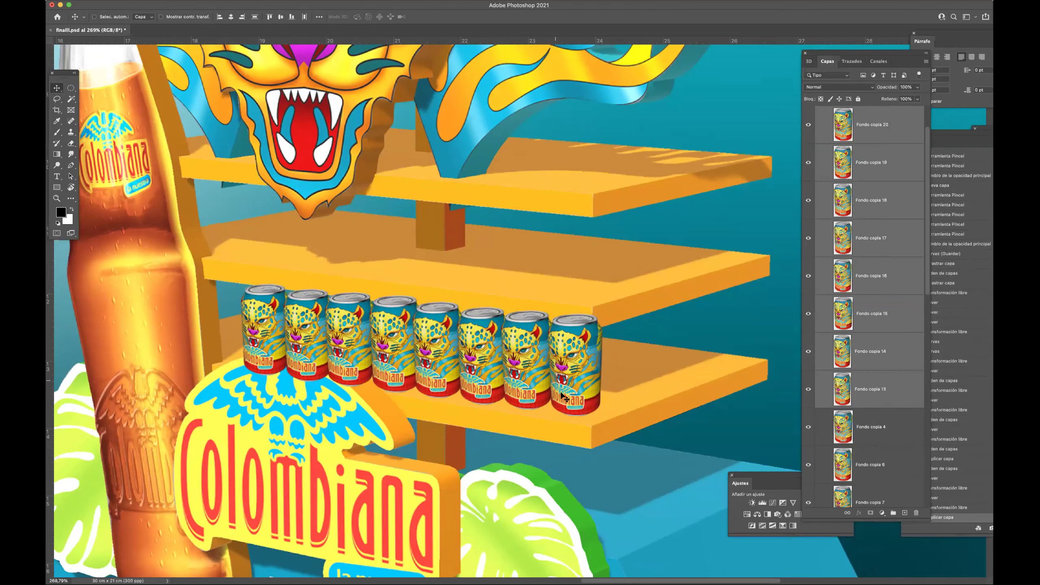
left_click_drag(560, 332, 560, 277)
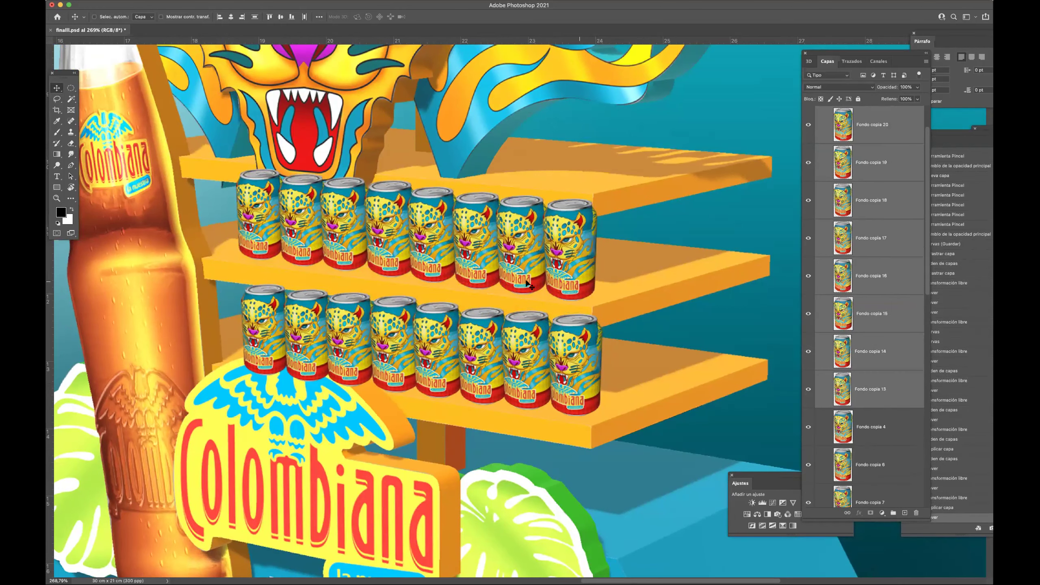
scroll(372, 265, "up", 5)
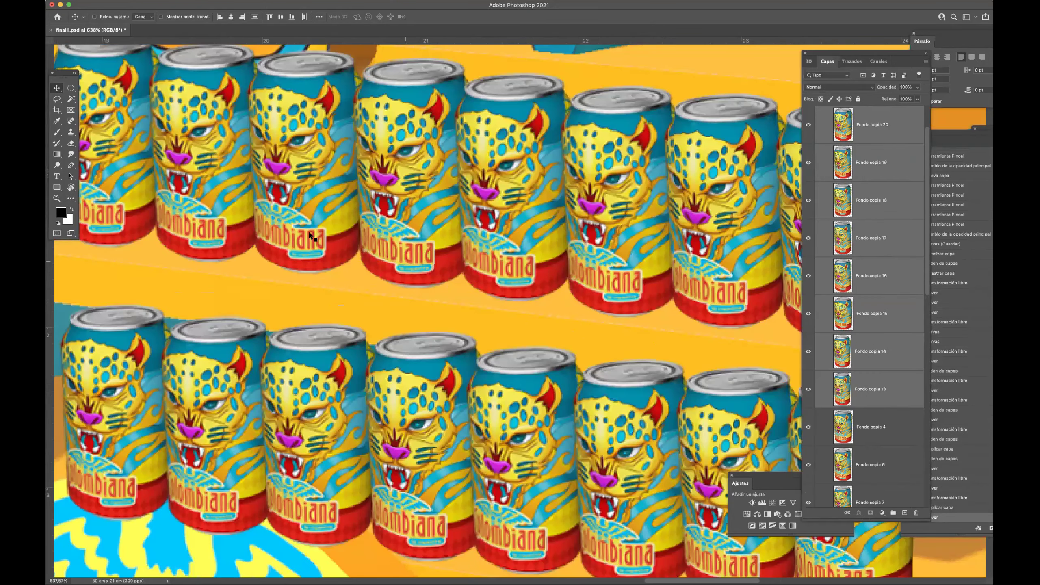
left_click(311, 232, "super")
left_click_drag(198, 228, 430, 262)
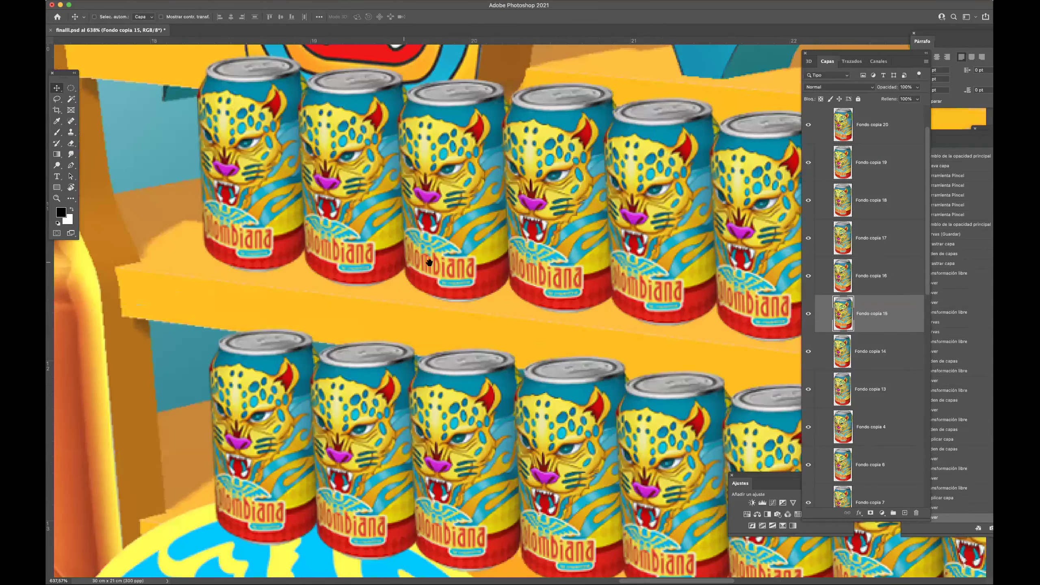
left_click_drag(346, 247, 180, 257)
left_click_drag(477, 244, 364, 258)
left_click_drag(363, 259, 367, 259)
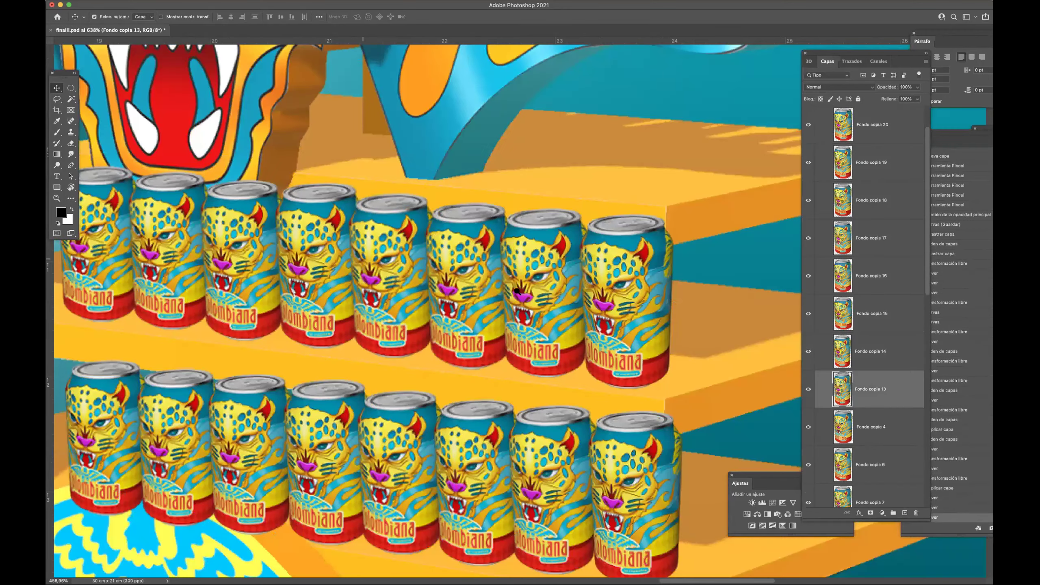
scroll(532, 293, "down", 5)
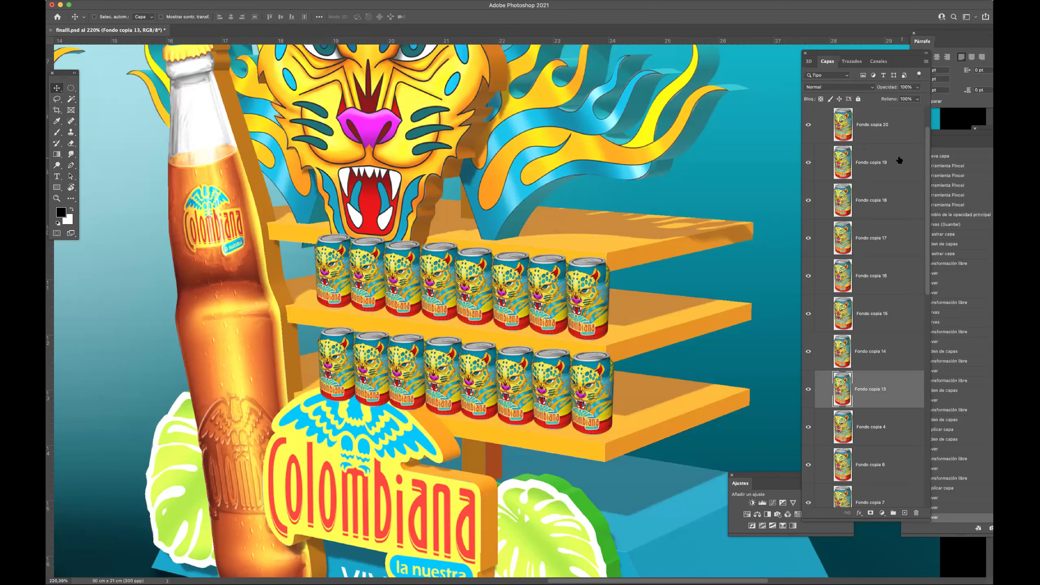
scroll(899, 159, "up", 2)
Select all the Fondo copia can layers and group them into Grupo 1.
left_click(874, 182)
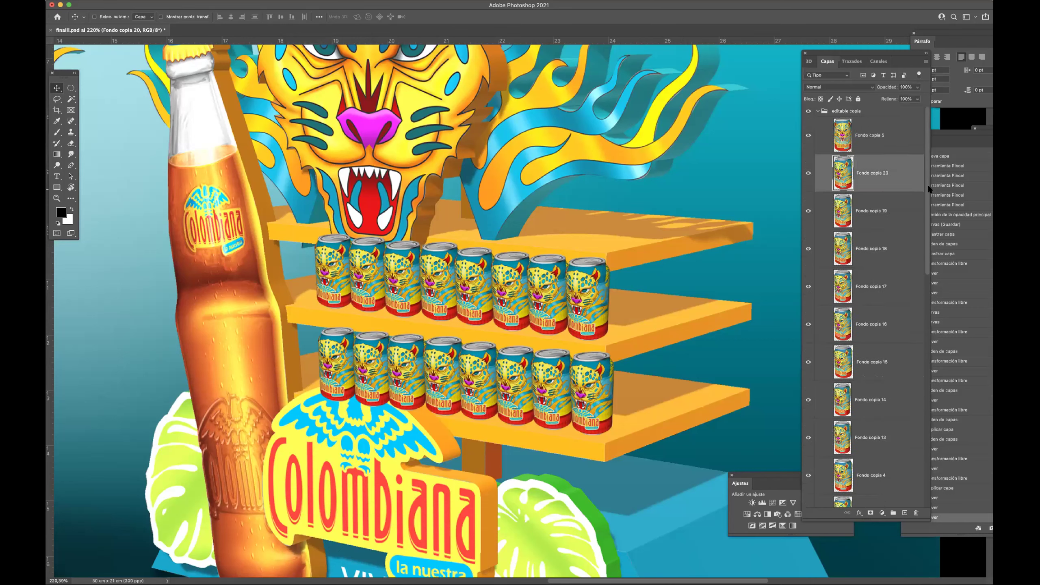
left_click_drag(927, 200, 914, 392)
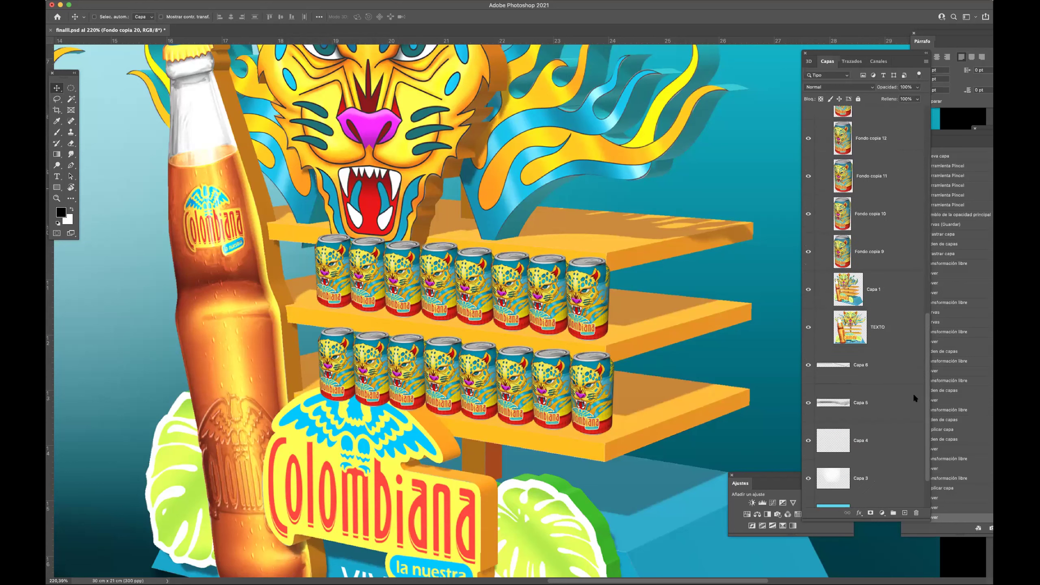
left_click(869, 256, "shift")
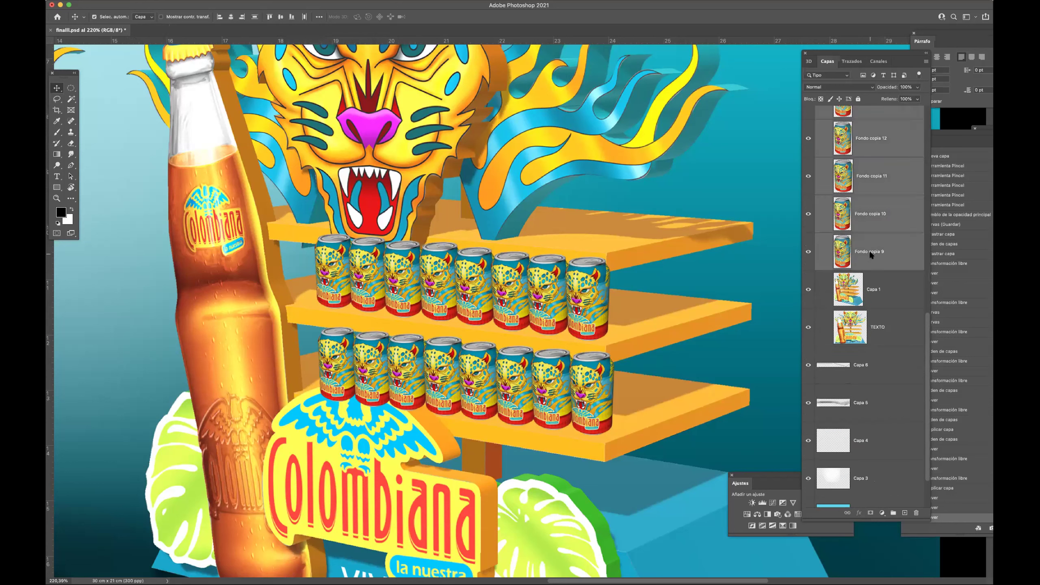
key("super+e")
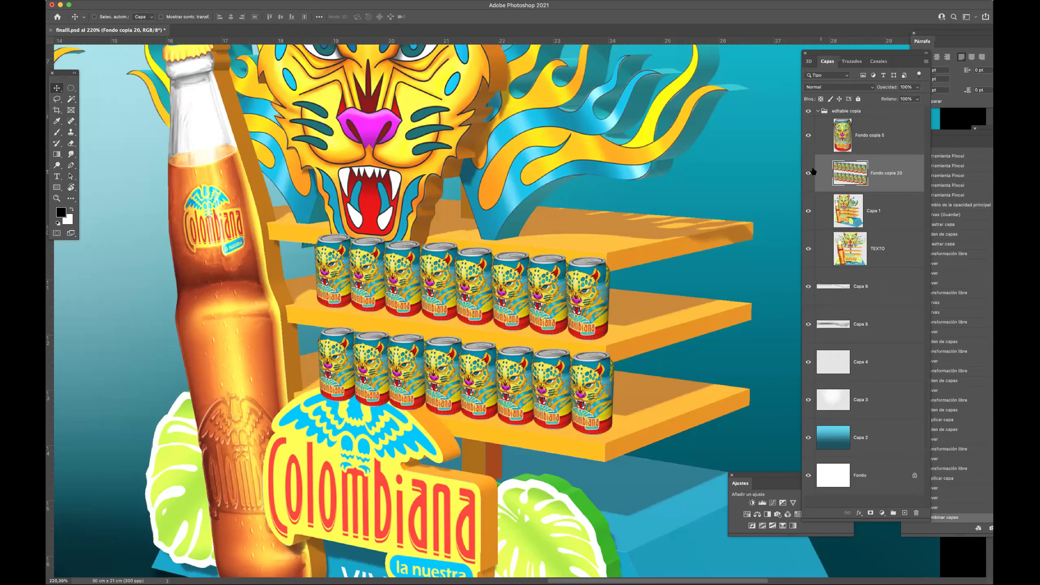
key("super+z")
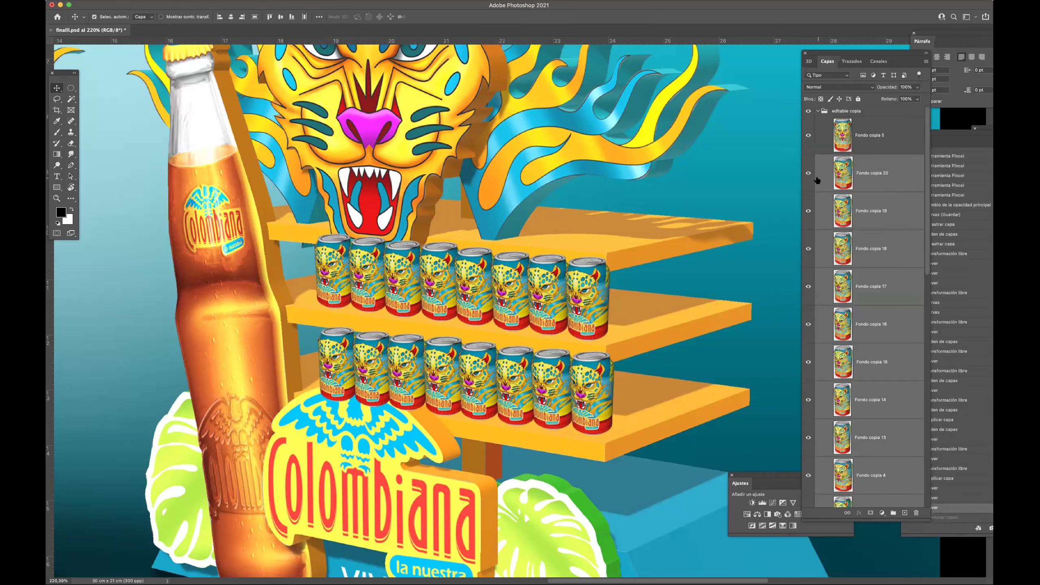
key("super+g")
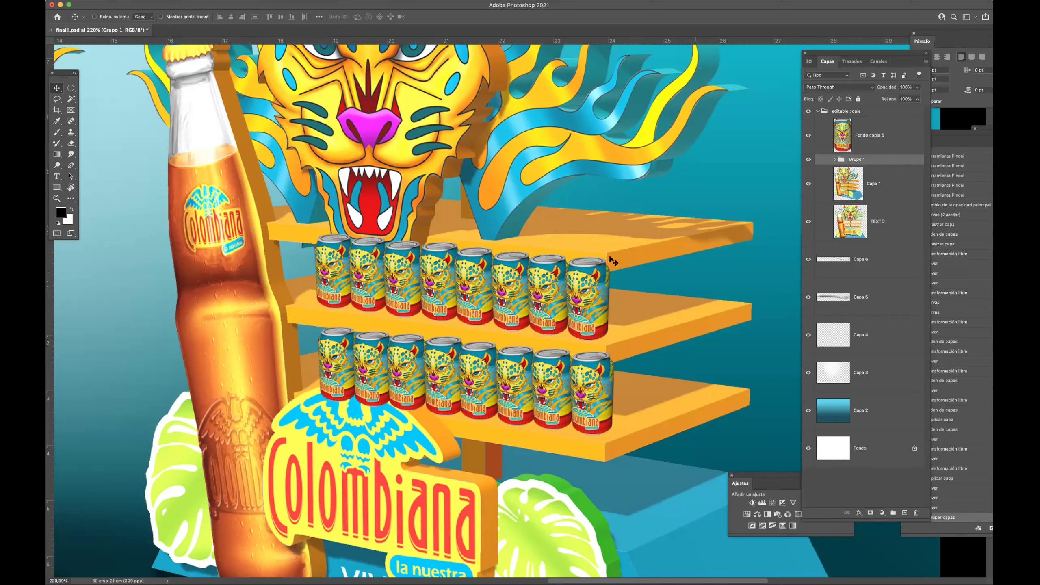
Lower Grupo 1's opacity to 58%, then hide the group and select Capa 1.
left_click(809, 160)
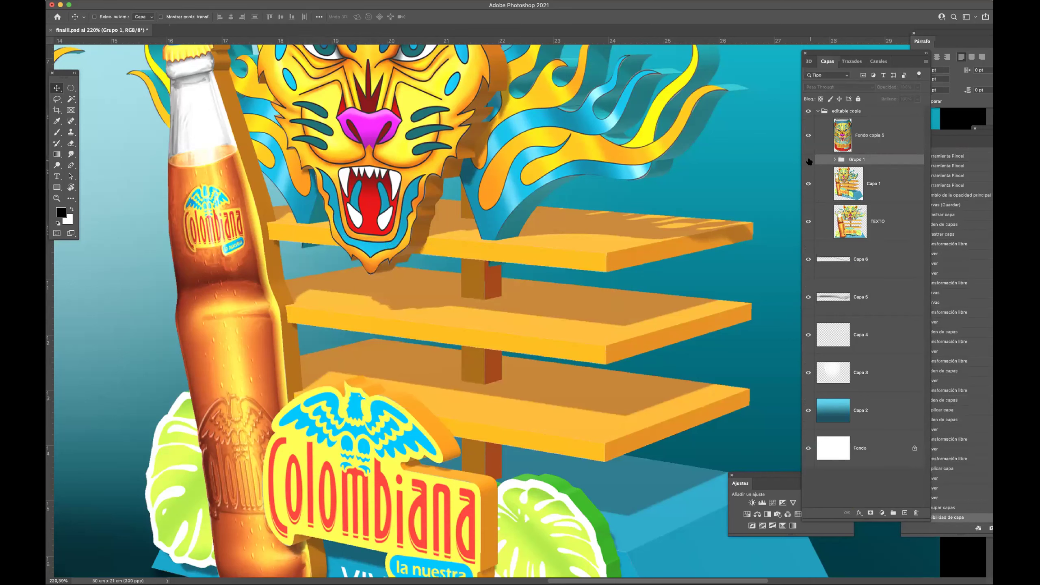
left_click(809, 160)
left_click(918, 88)
left_click(900, 97)
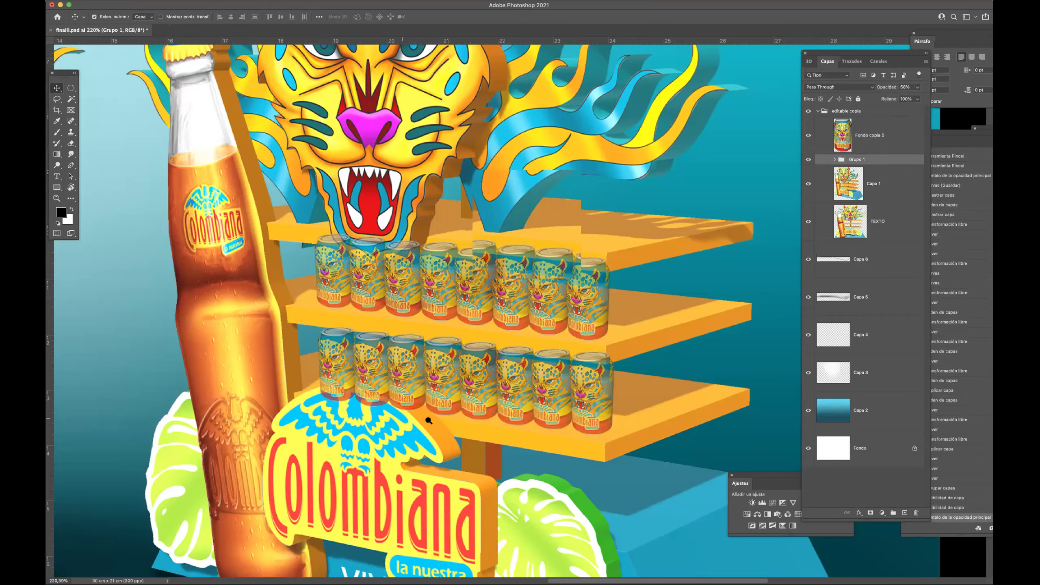
left_click_drag(403, 418, 423, 419)
left_click_drag(406, 370, 423, 333)
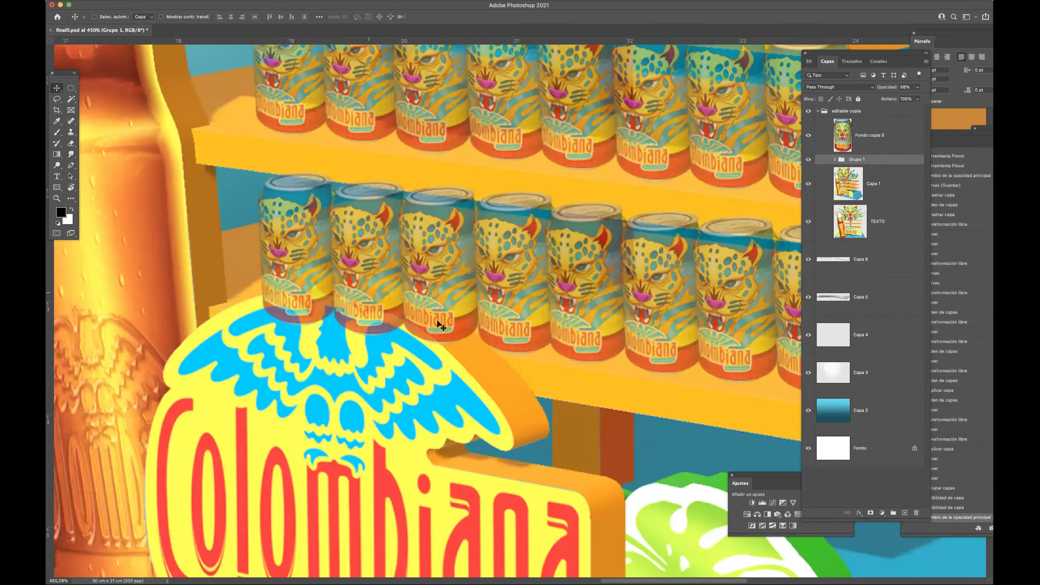
left_click(808, 162)
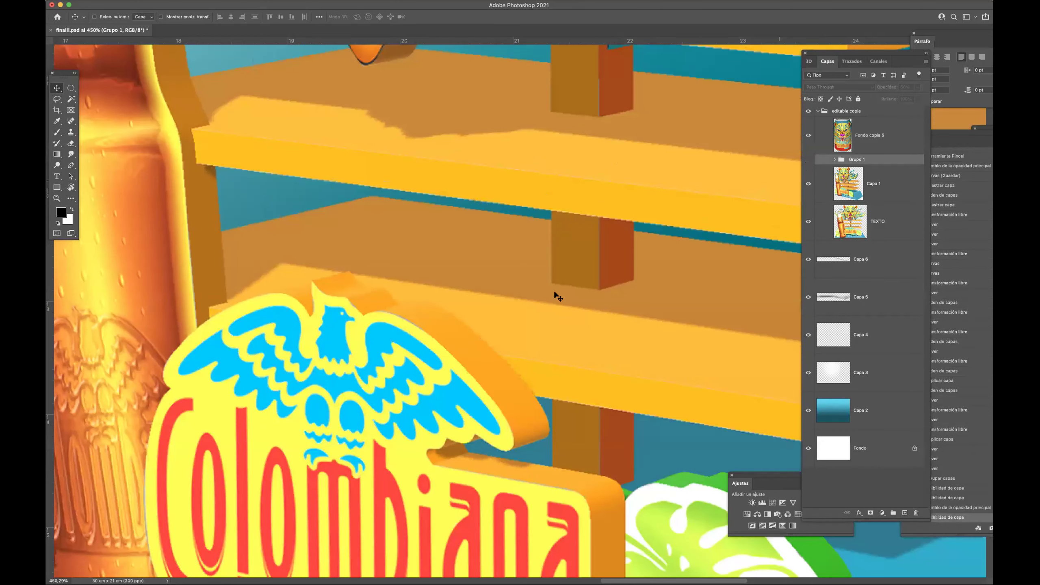
left_click(877, 186)
With the Pen tool, trace the top and right edge of the Colombiana logo sign on Capa 1.
key("p")
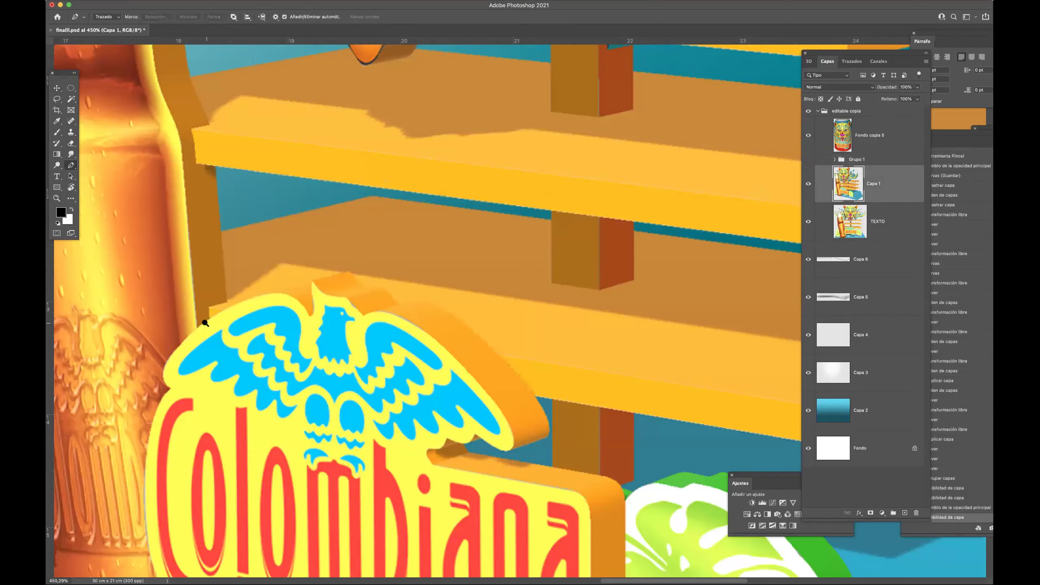
scroll(205, 320, "up", 5)
left_click(188, 331)
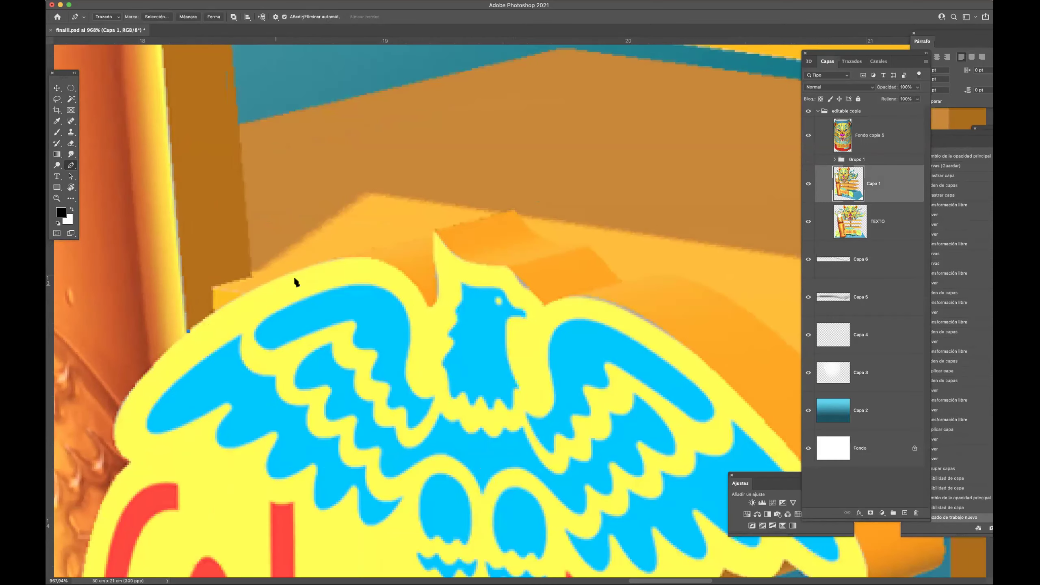
left_click_drag(352, 251, 512, 208)
left_click_drag(542, 242, 465, 252)
left_click(503, 261)
scroll(451, 246, "right", 5)
scroll(451, 245, "down", 2)
left_click_drag(557, 336, 600, 386)
left_click_drag(624, 414, 643, 450)
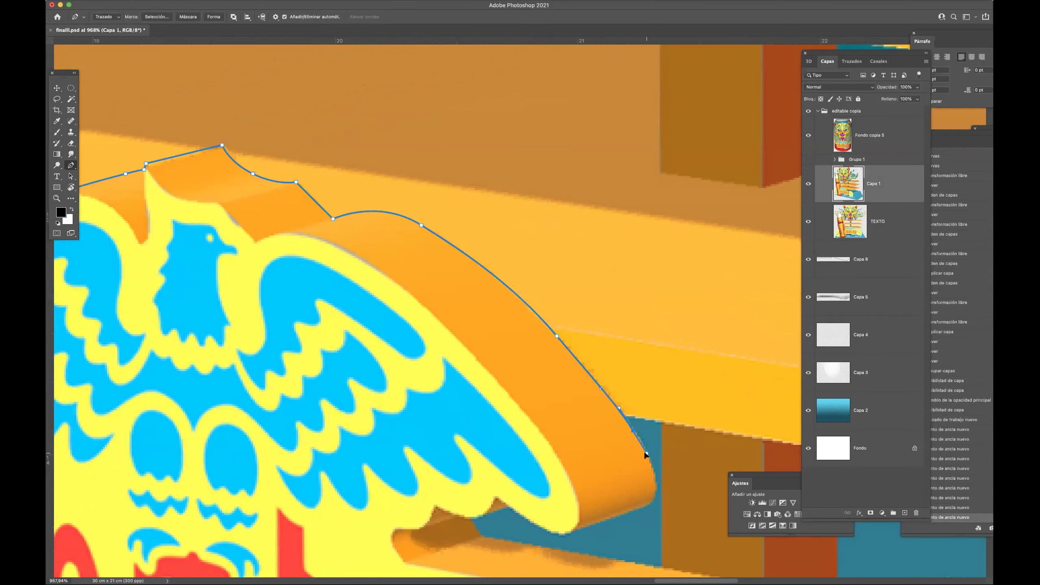
Continue the path around the sign's bottom and left side and close it.
scroll(643, 450, "down", 5)
left_click_drag(629, 410, 628, 434)
left_click_drag(623, 448, 571, 481)
left_click_drag(509, 489, 491, 486)
left_click_drag(424, 474, 397, 468)
left_click_drag(337, 450, 326, 442)
left_click_drag(310, 419, 308, 409)
left_click_drag(327, 343, 331, 321)
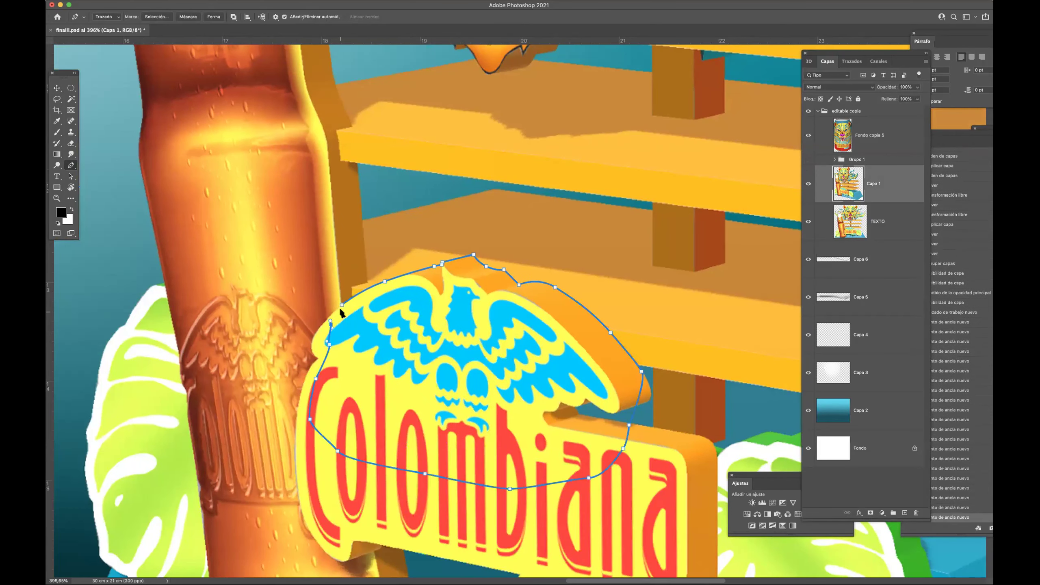
left_click(342, 305)
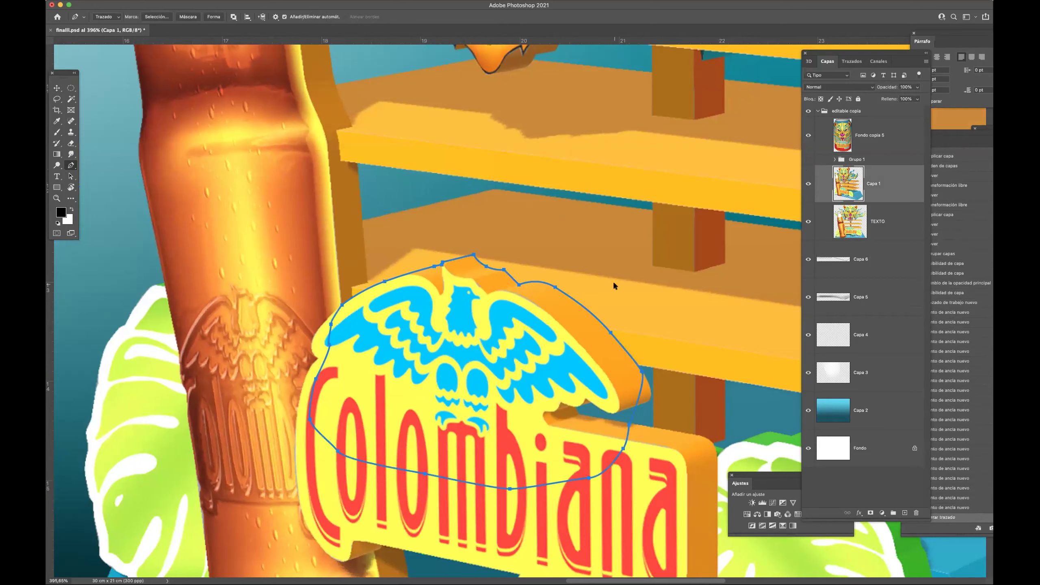
Copy the traced logo to Capa 7, move it above the cans, and show Grupo 1 again.
key("super+Return")
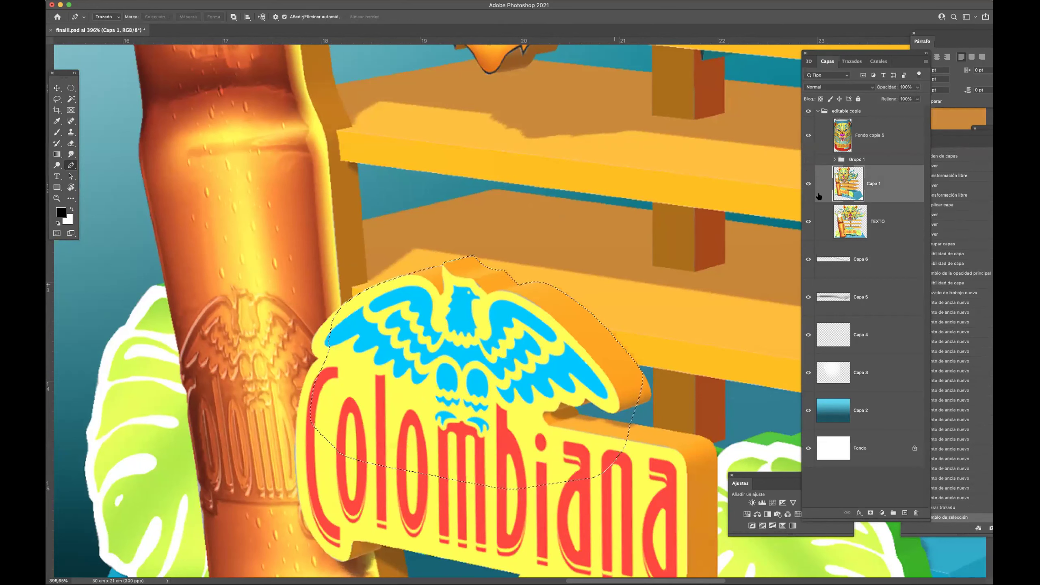
key("super+j")
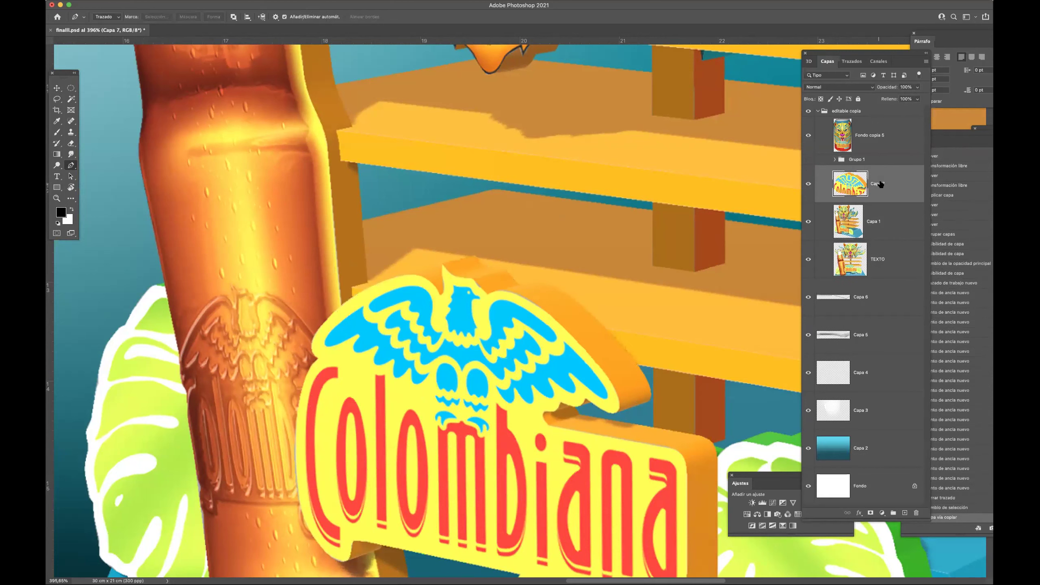
left_click_drag(878, 185, 887, 112)
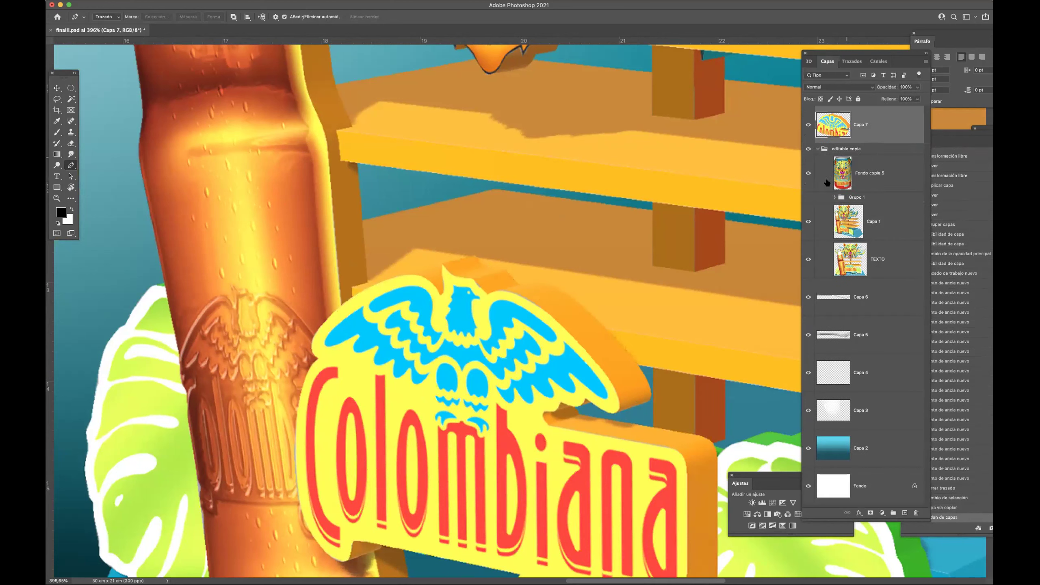
left_click(808, 197)
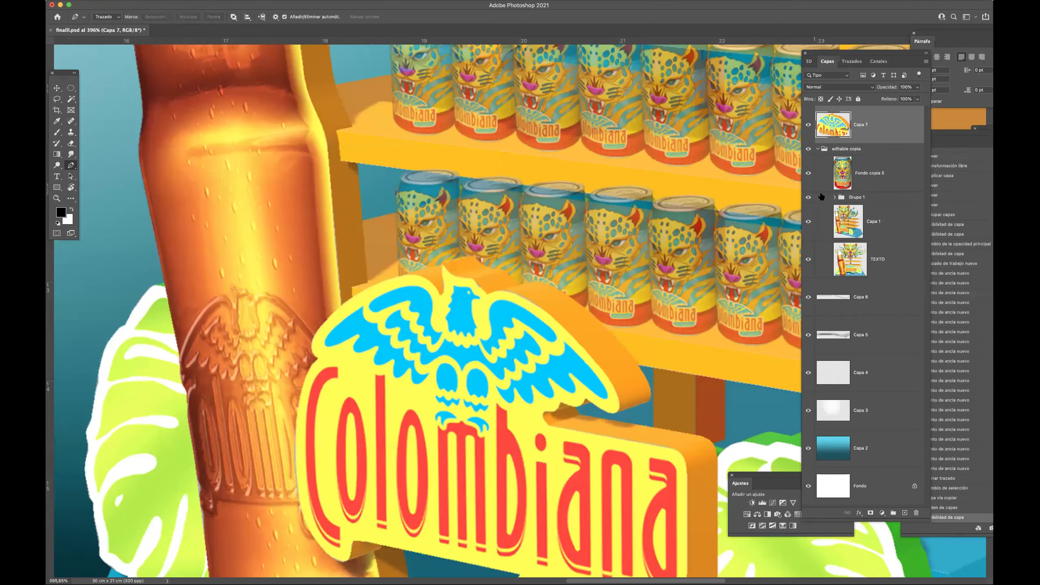
left_click(867, 172)
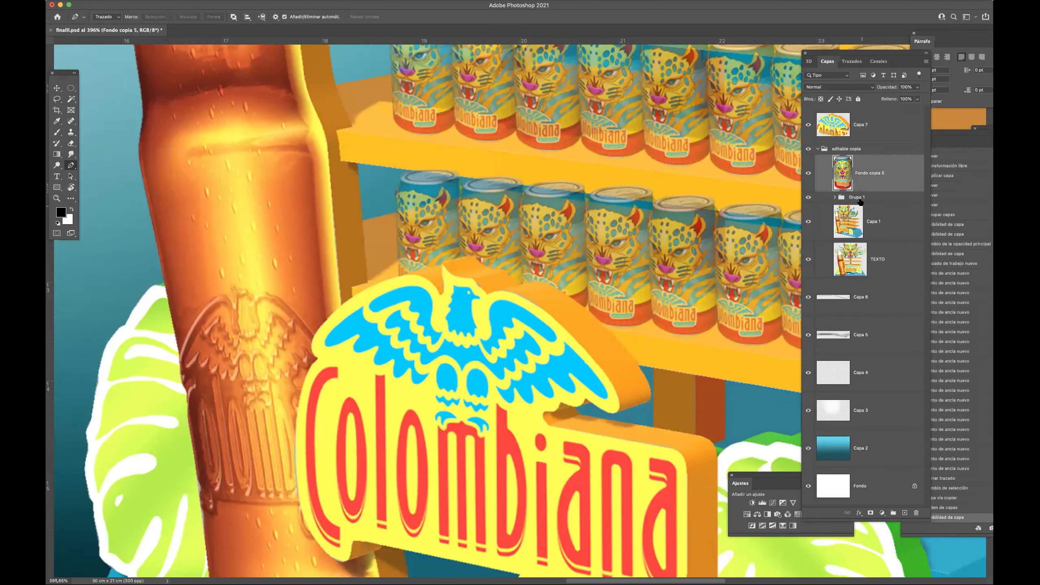
Select the Capa 1 display artwork layer and zoom in on the middle shelf's front edge.
left_click(861, 200)
left_click_drag(499, 233, 472, 234)
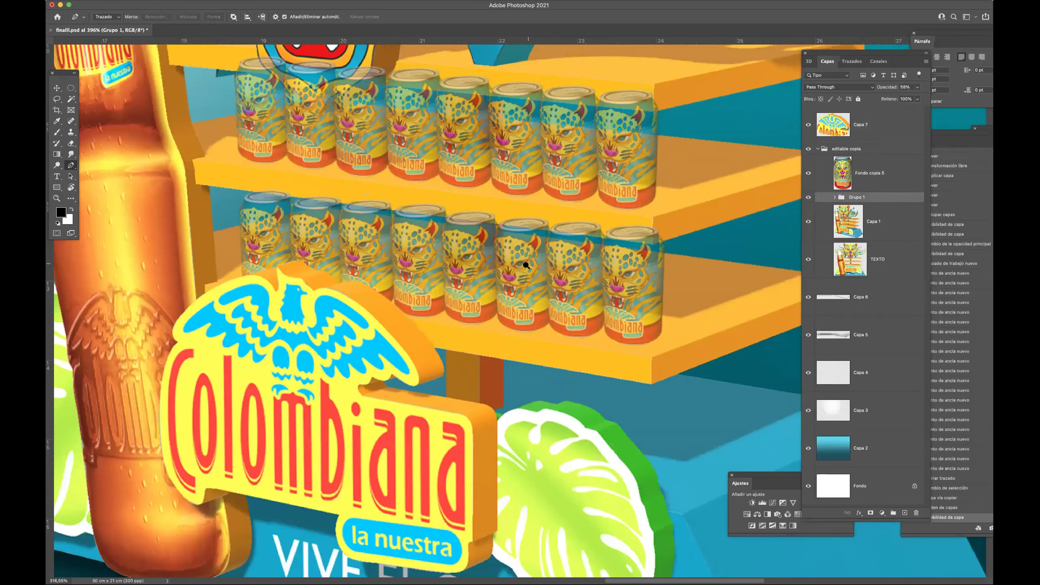
scroll(525, 267, "down", 2)
scroll(677, 219, "down", 2)
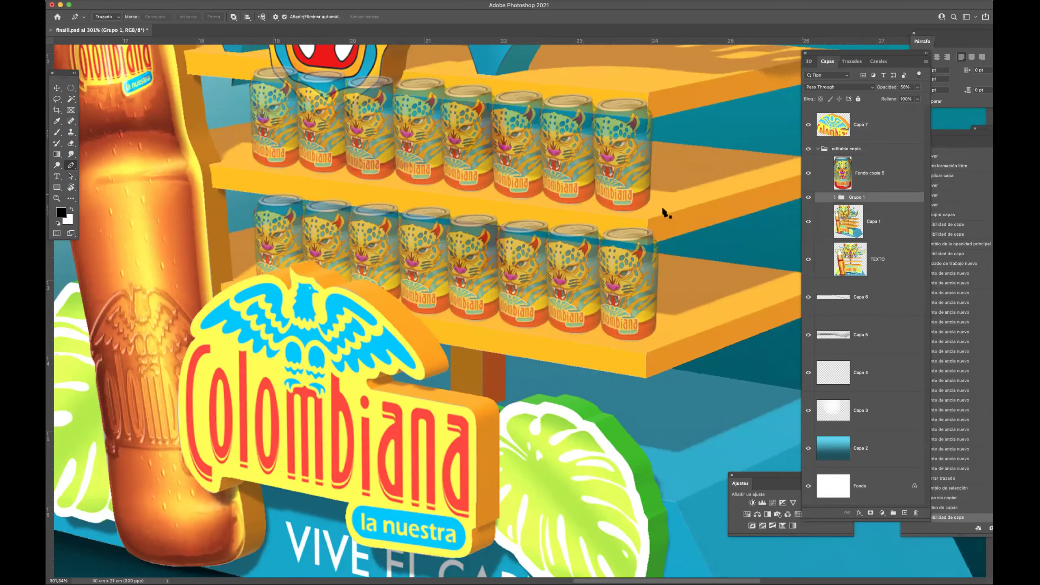
left_click(871, 230)
left_click_drag(247, 187, 287, 189)
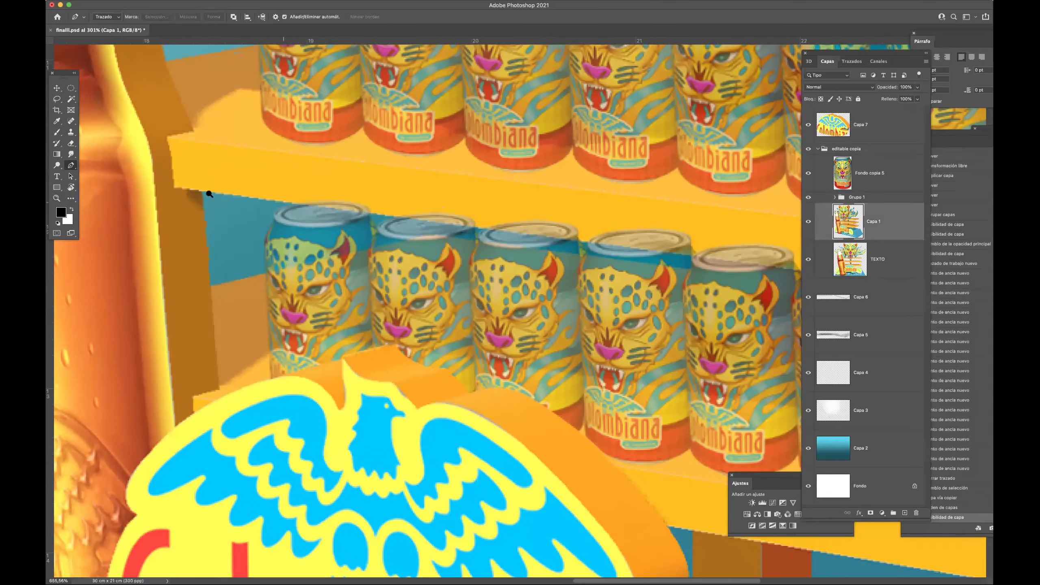
Trace the middle shelf's front edge with the Pen tool out to its right corner.
left_click(201, 192)
scroll(315, 213, "right", 10)
scroll(316, 213, "down", 2)
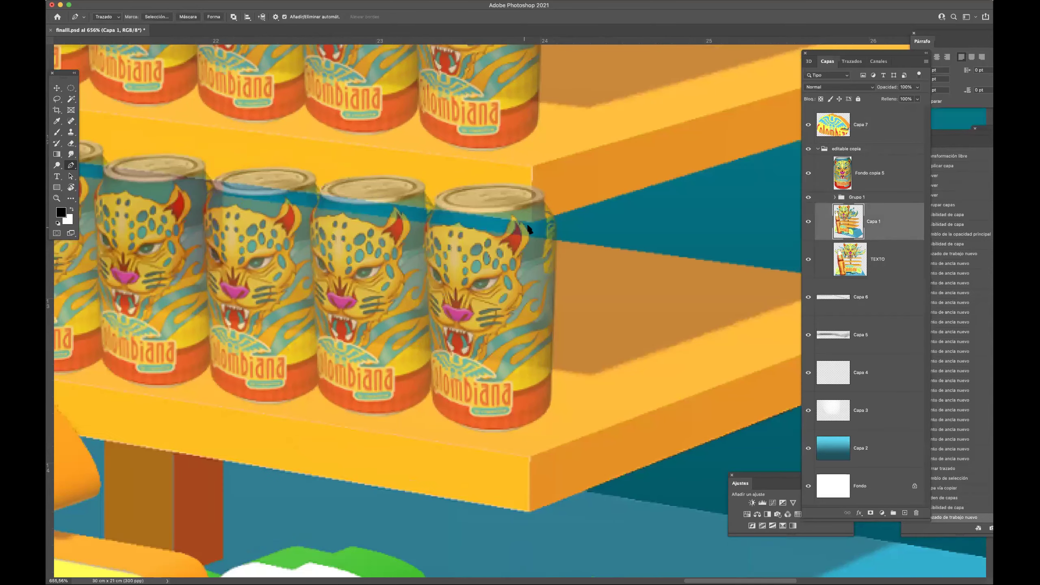
left_click(532, 225)
left_click_drag(561, 216, 530, 235)
left_click_drag(622, 196, 453, 290)
left_click(775, 202)
left_click(775, 141)
Trace back across the upper cans to the shelf's left end, close the outline, and load it as a selection.
scroll(409, 205, "left", 18)
left_click(736, 232)
left_click(462, 216)
left_click(418, 205)
left_click(393, 195)
left_click(268, 190)
left_click(217, 190)
left_click_drag(190, 208, 187, 206)
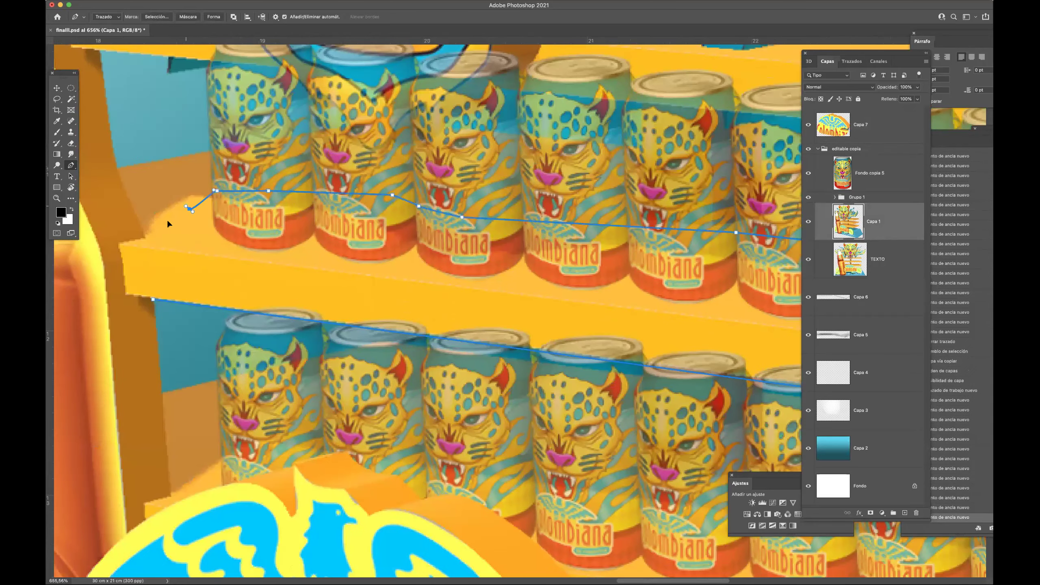
left_click(153, 299)
scroll(368, 234, "down", 1)
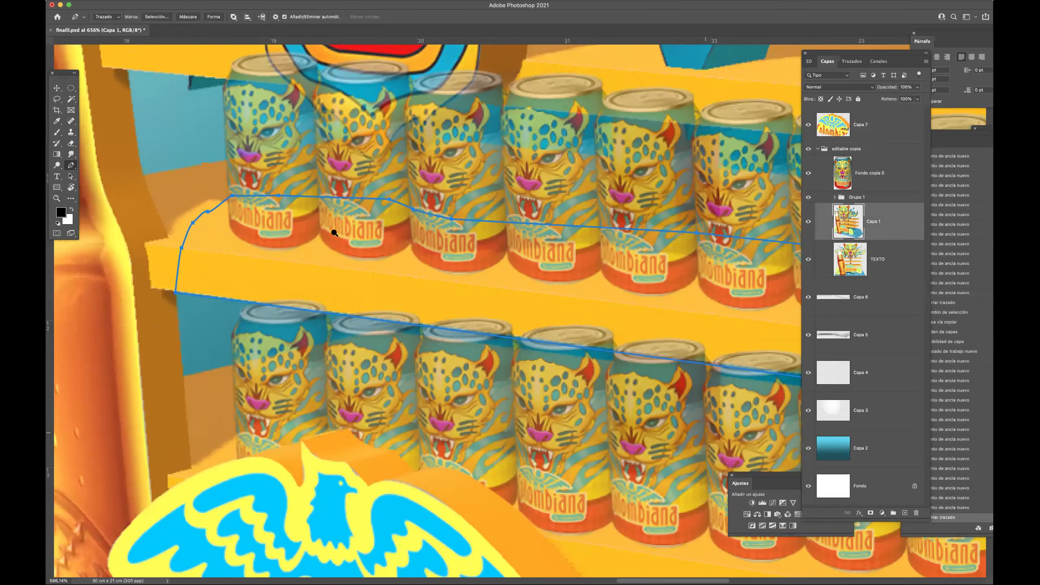
scroll(337, 208, "down", 5)
scroll(337, 209, "up", 1)
key("ctrl+Return")
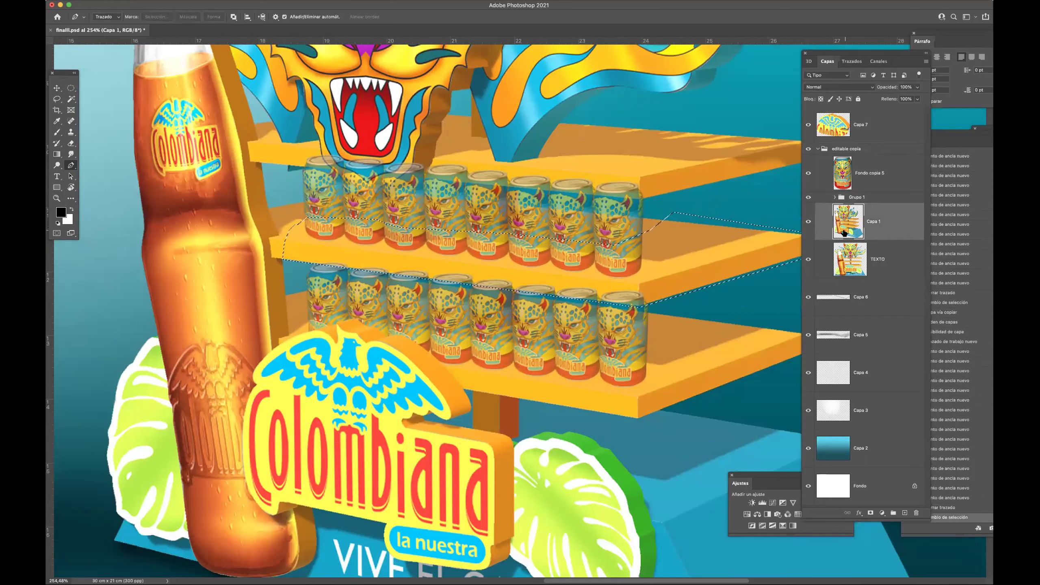
Copy the shelf edge to Capa 8 above the cans, set Grupo 1 to 100% opacity and merge it.
key("ctrl+j")
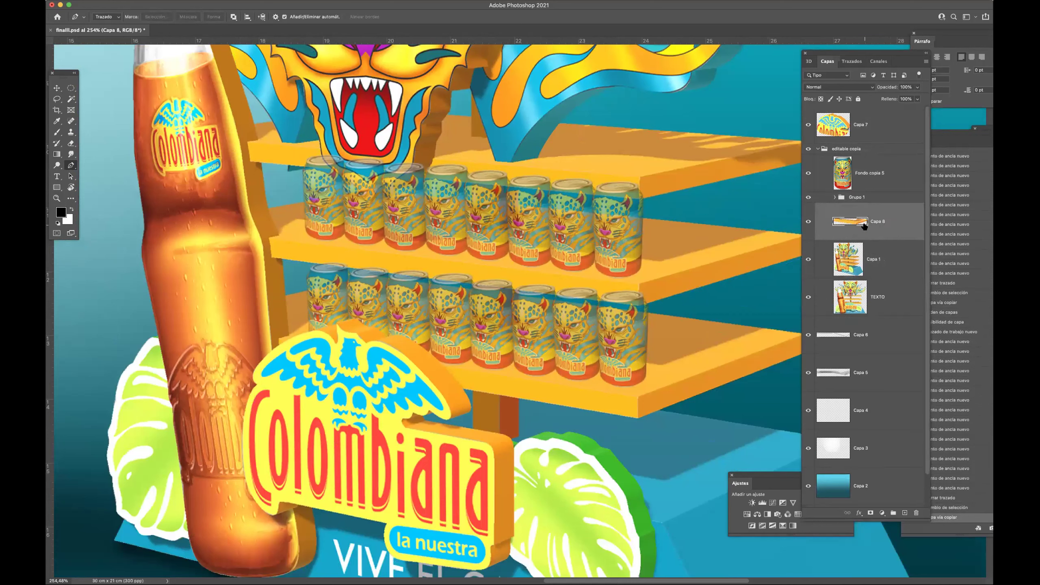
mouse_move(877, 223)
left_mouse_down()
mouse_move(871, 132)
mouse_move(870, 205)
mouse_move(864, 139)
left_mouse_up()
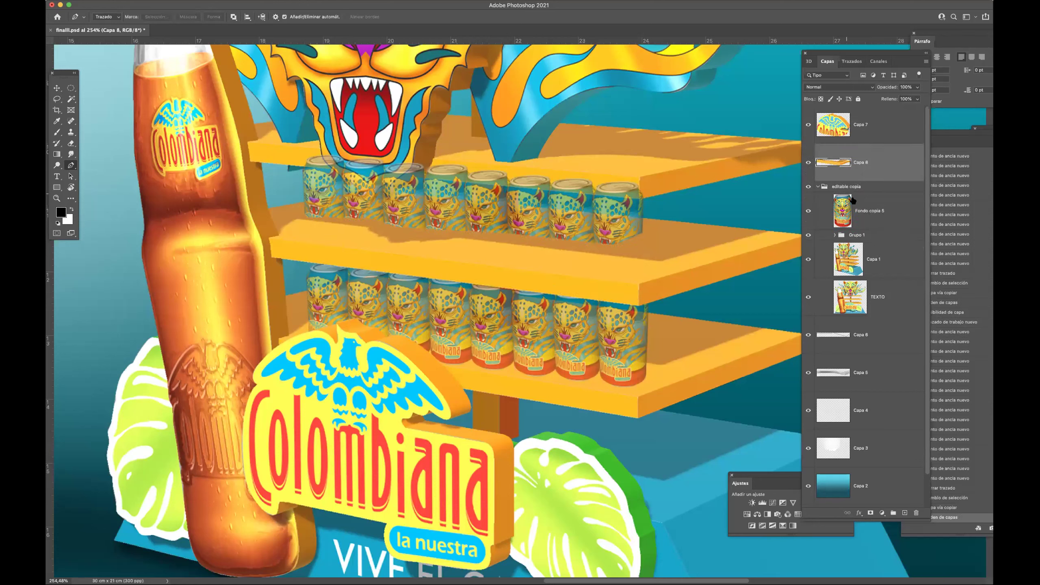
left_click(878, 235)
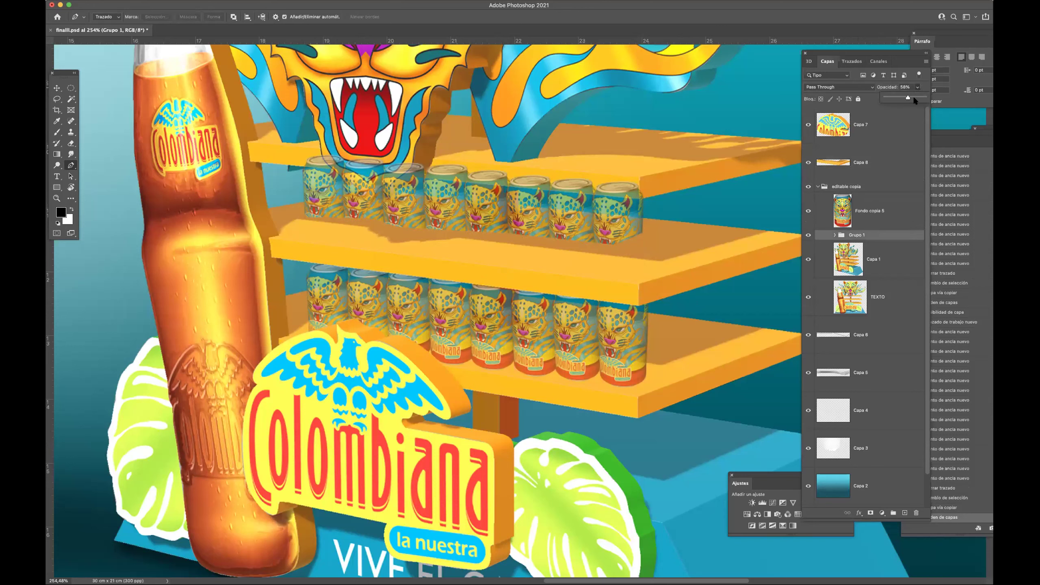
left_click_drag(949, 99, 949, 99)
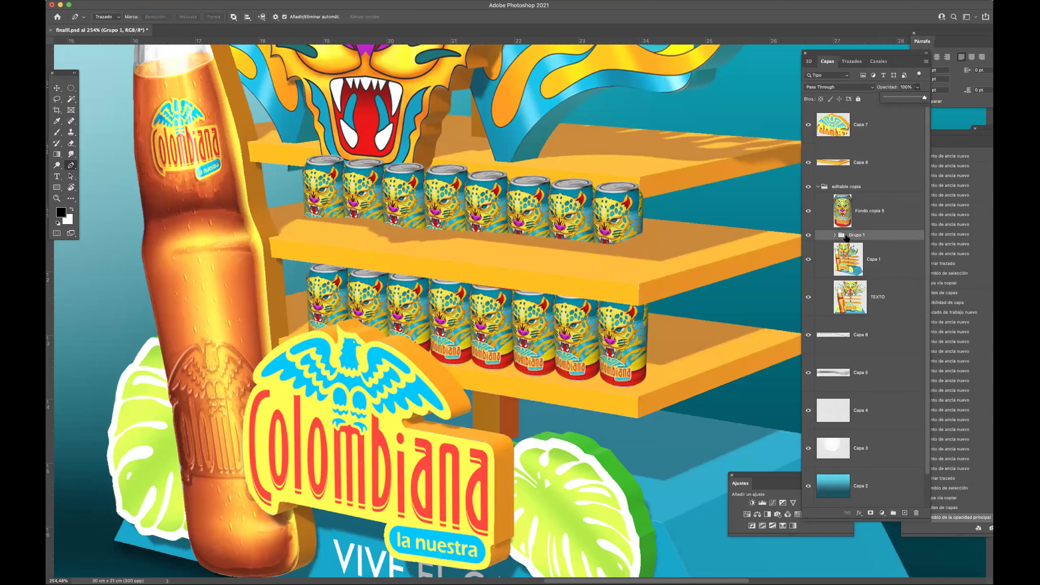
key("super+e")
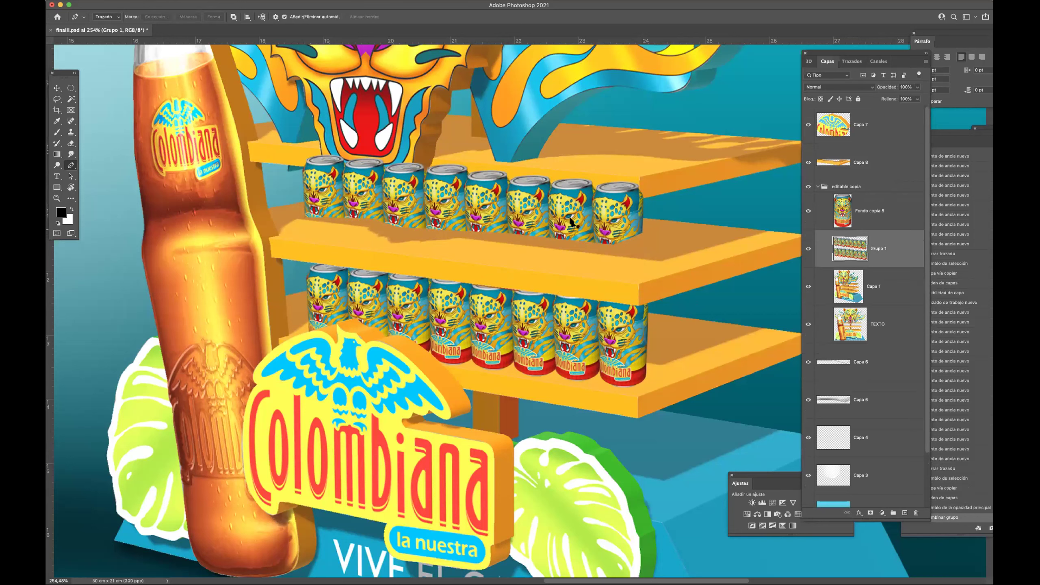
Lasso the upper row of cans, cut and paste it as Capa 9, and realign it above the lower row.
left_click(57, 99)
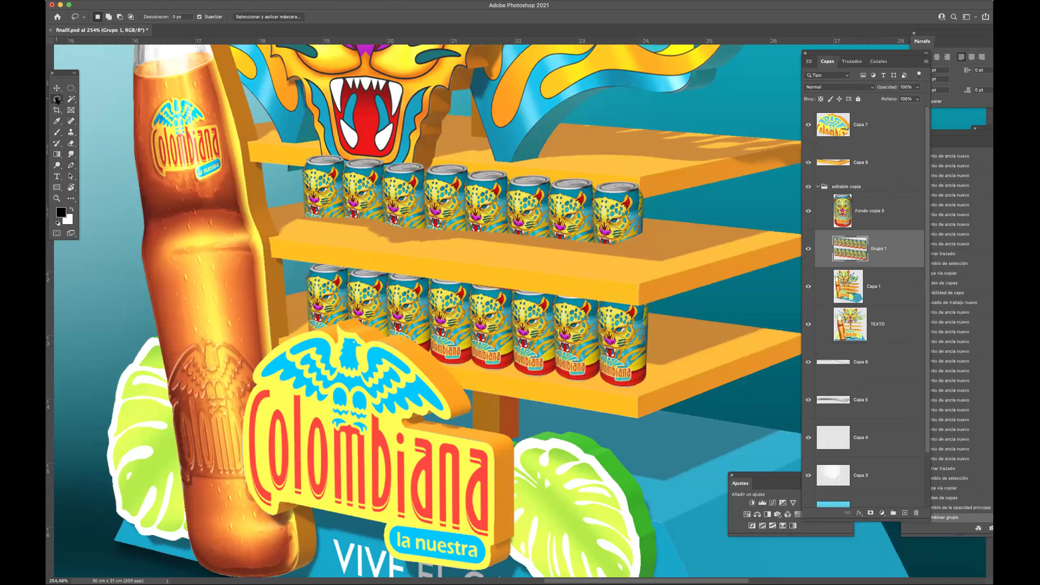
left_click(808, 249, "alt")
mouse_move(333, 251)
left_mouse_down()
mouse_move(614, 284)
mouse_move(673, 262)
mouse_move(543, 118)
mouse_move(360, 98)
mouse_move(251, 235)
mouse_move(276, 251)
left_mouse_up()
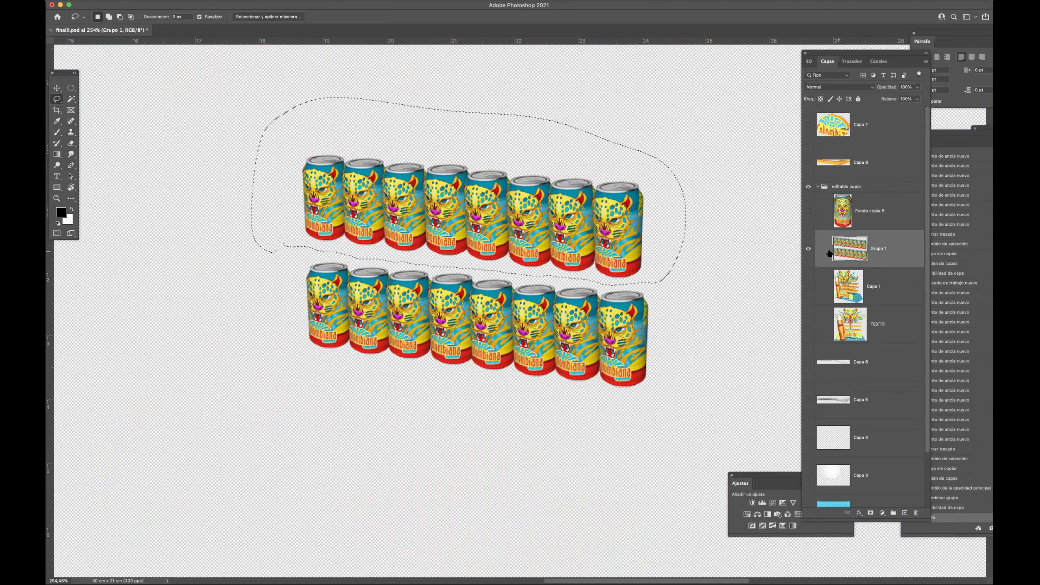
key("super+x")
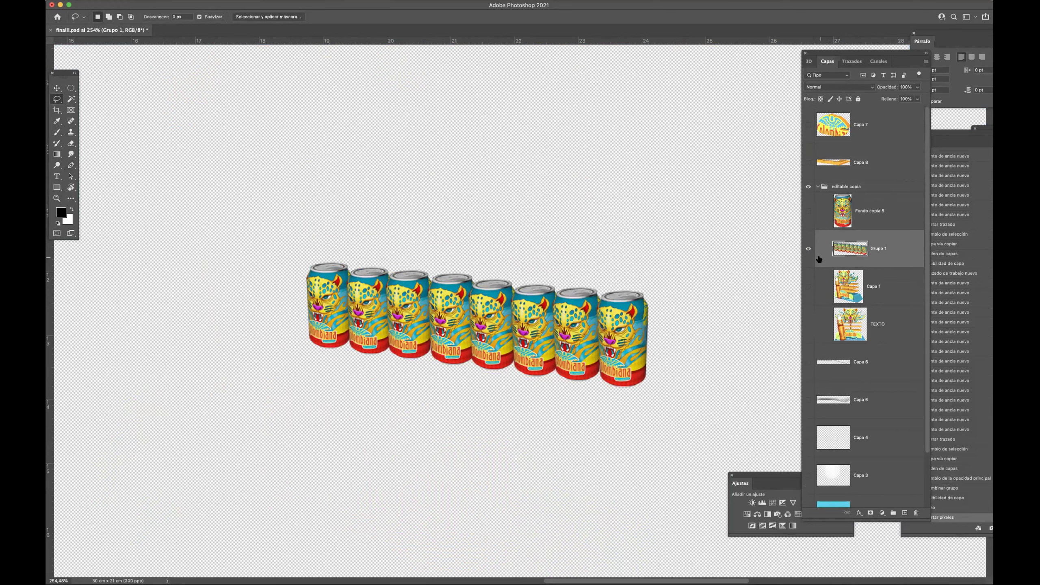
key("super+v")
key("v")
left_click_drag(628, 327, 586, 227)
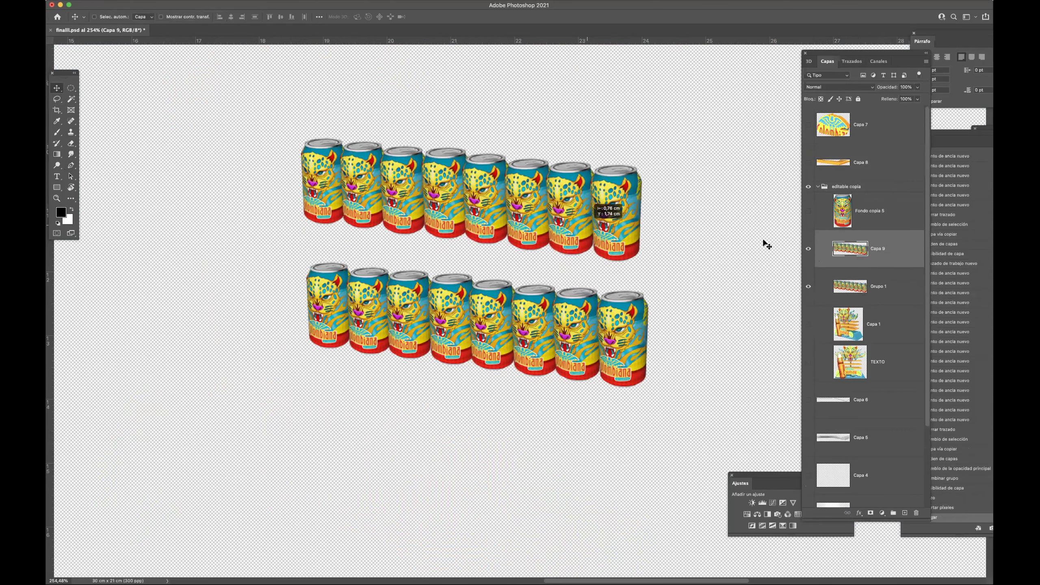
Restore the hidden layers, place Capa 9 between Capa 7 and Capa 8, nudge it onto the shelf, then hide it.
left_click(808, 362)
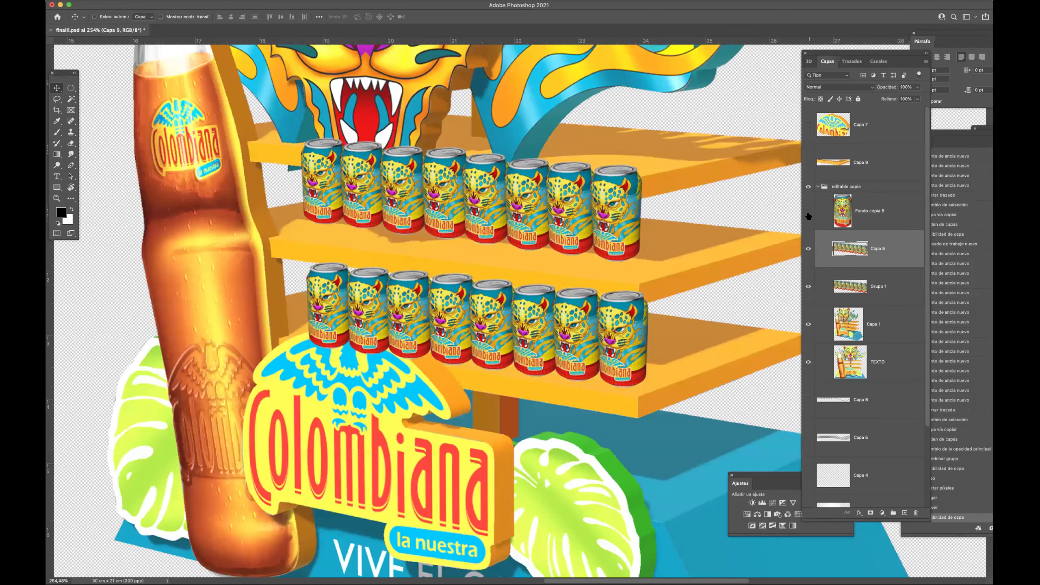
left_click(805, 202)
left_click_drag(808, 162, 801, 117)
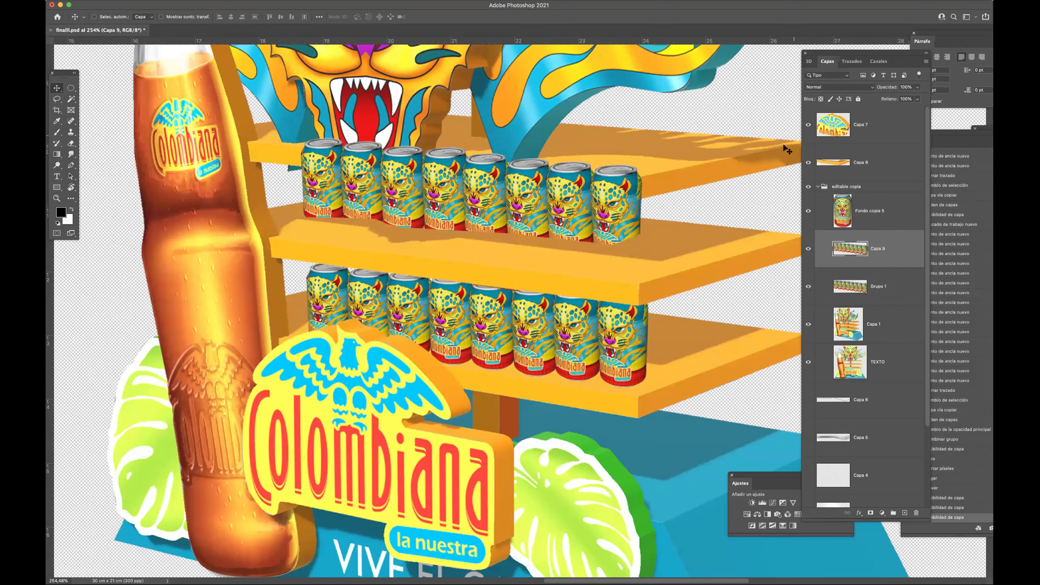
left_click_drag(869, 250, 867, 217)
left_click_drag(858, 142, 855, 143)
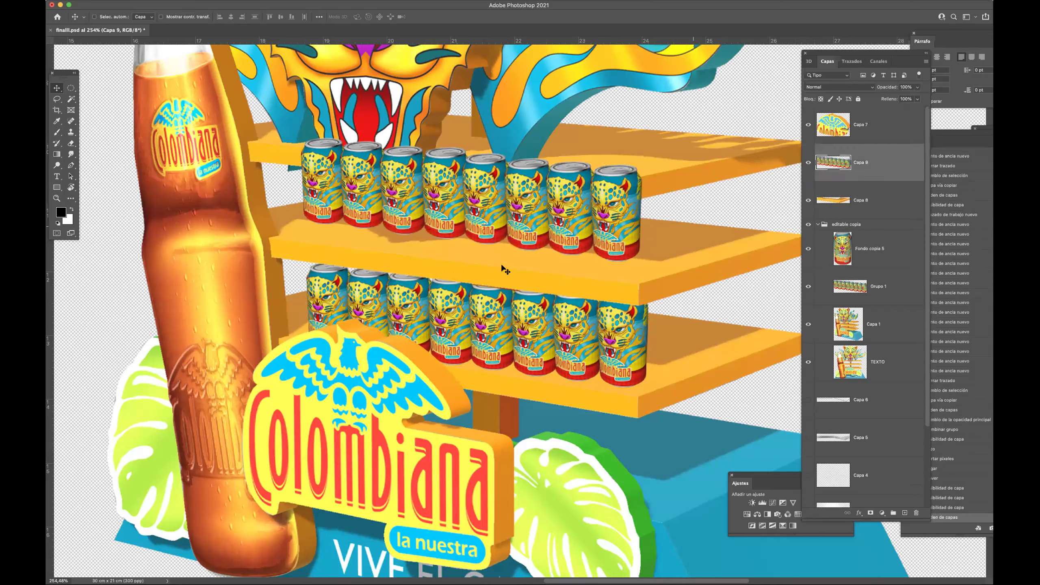
left_click_drag(575, 229, 571, 232)
left_click(808, 163)
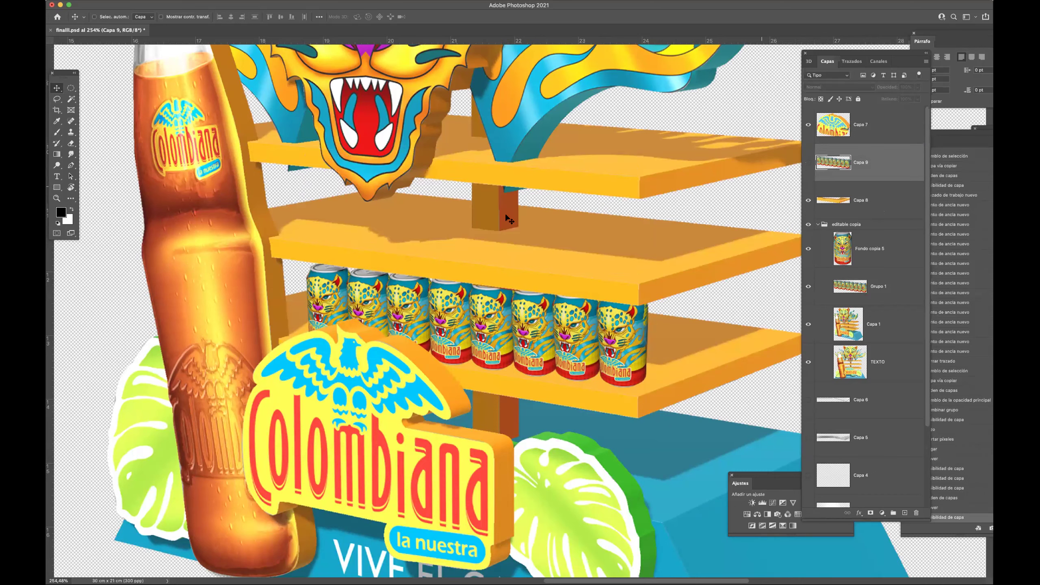
With the Pen tool, outline the top shelf edge and the tiger's chin.
left_click_drag(290, 159, 352, 159)
key("p")
left_click(152, 167)
left_click(440, 196)
left_click_drag(473, 230, 524, 270)
left_click(484, 258)
left_click(530, 270)
left_click(540, 292)
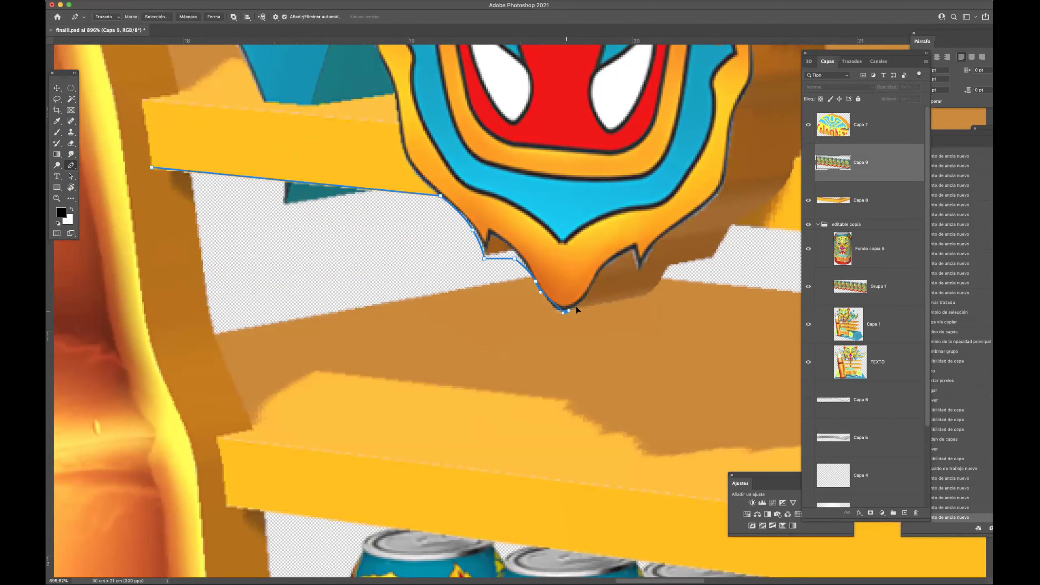
left_click(644, 294)
left_click_drag(667, 272, 668, 271)
left_click_drag(672, 271, 678, 270)
left_click_drag(715, 271, 403, 301)
Finish the outline around the pillar and shelf corners, close it, and load it as a selection.
left_click_drag(566, 314, 390, 316)
left_click(413, 295)
left_click(420, 286)
left_click_drag(505, 300, 297, 302)
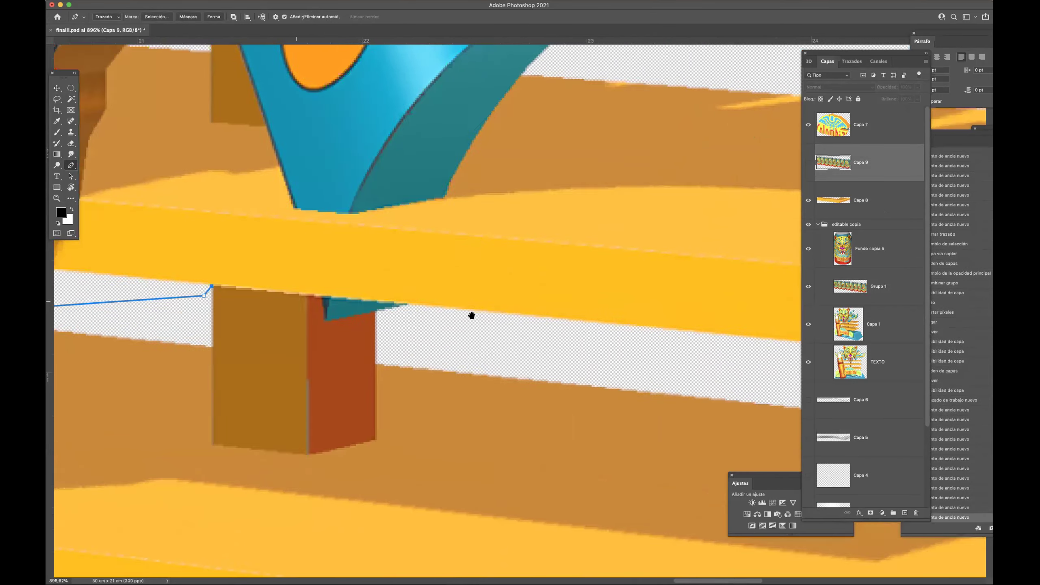
scroll(471, 315, "down", 5)
left_click(510, 338)
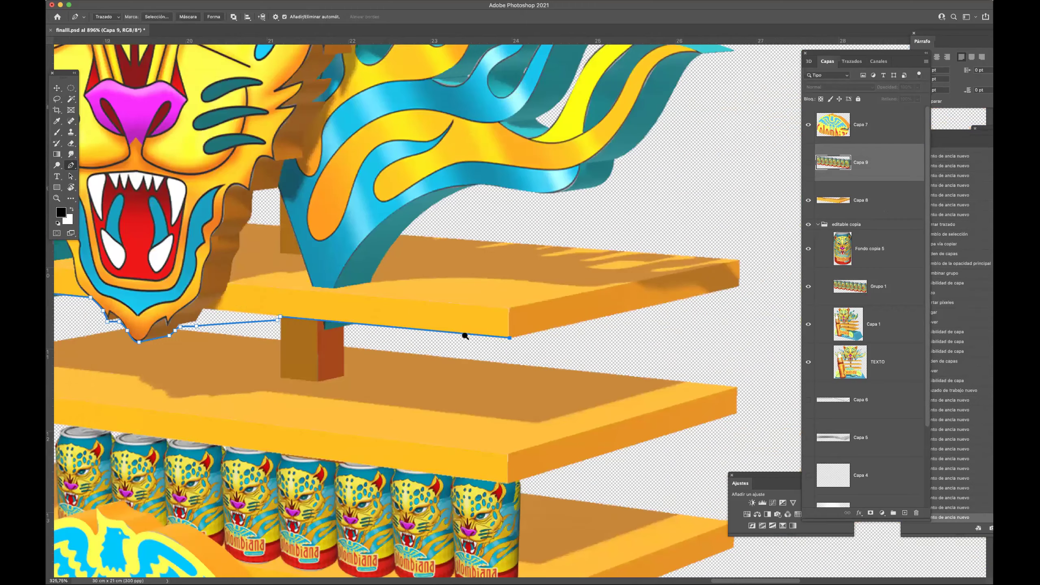
scroll(466, 336, "down", 1)
left_click(693, 298)
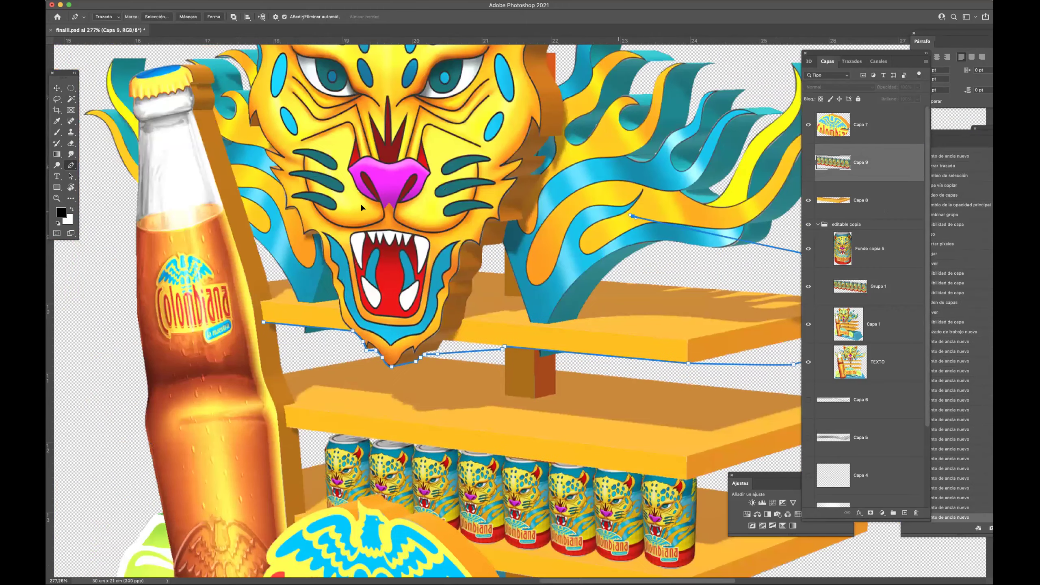
left_click(287, 250)
left_click(263, 322)
key("super+Return")
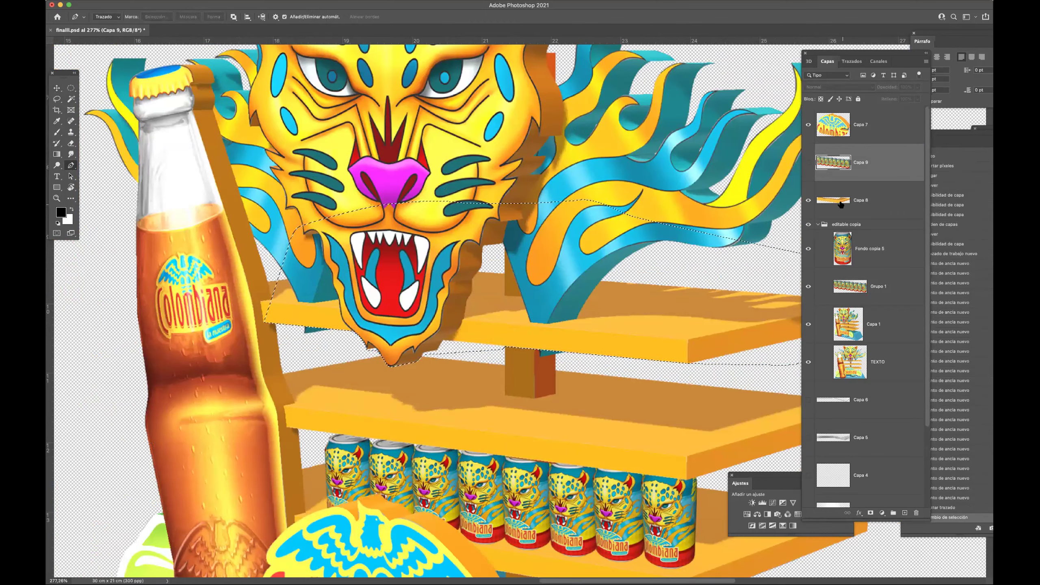
Copy the selection from Capa 1 to Capa 10 above the upper cans, show Capa 9, and zoom out.
left_click(849, 328)
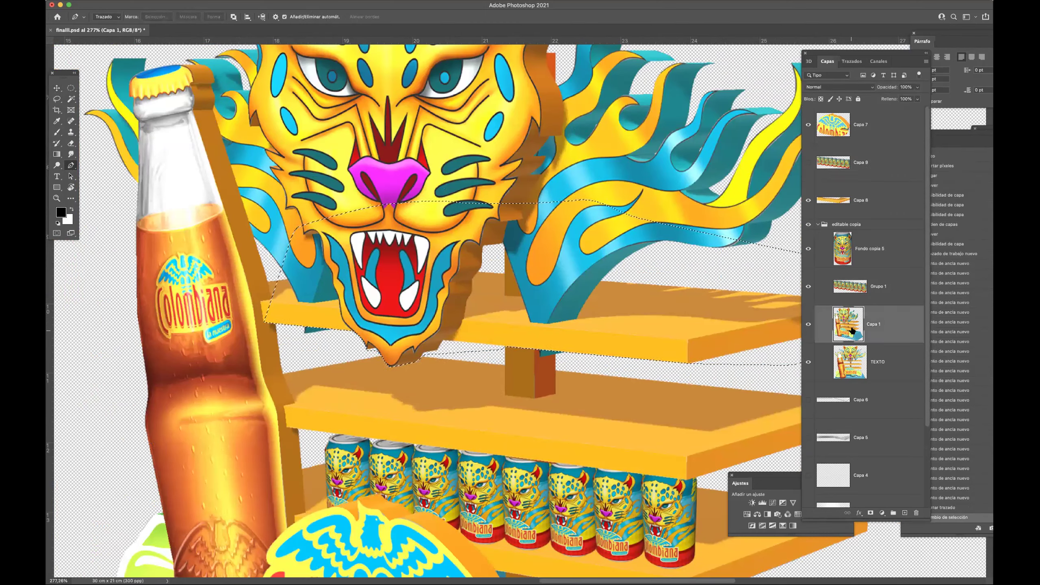
key("ctrl+j")
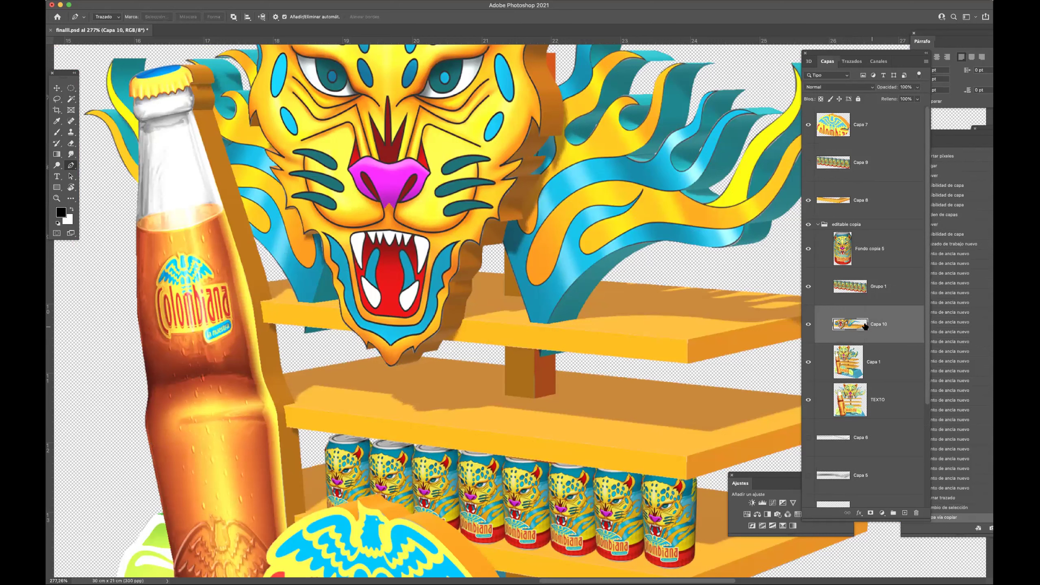
left_click_drag(872, 313, 858, 143)
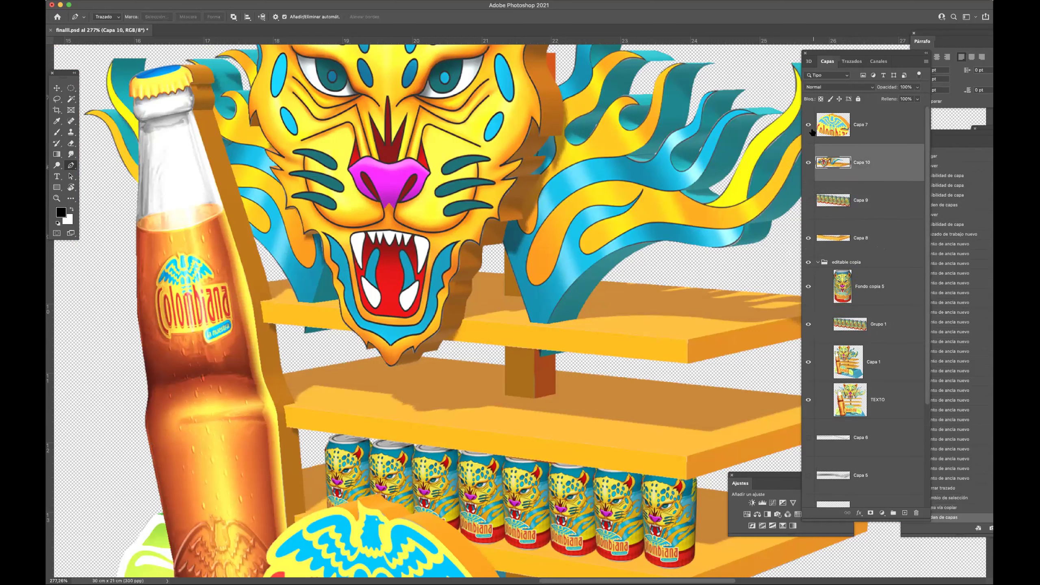
left_click(808, 200)
key("super+0")
left_click_drag(590, 353, 516, 326)
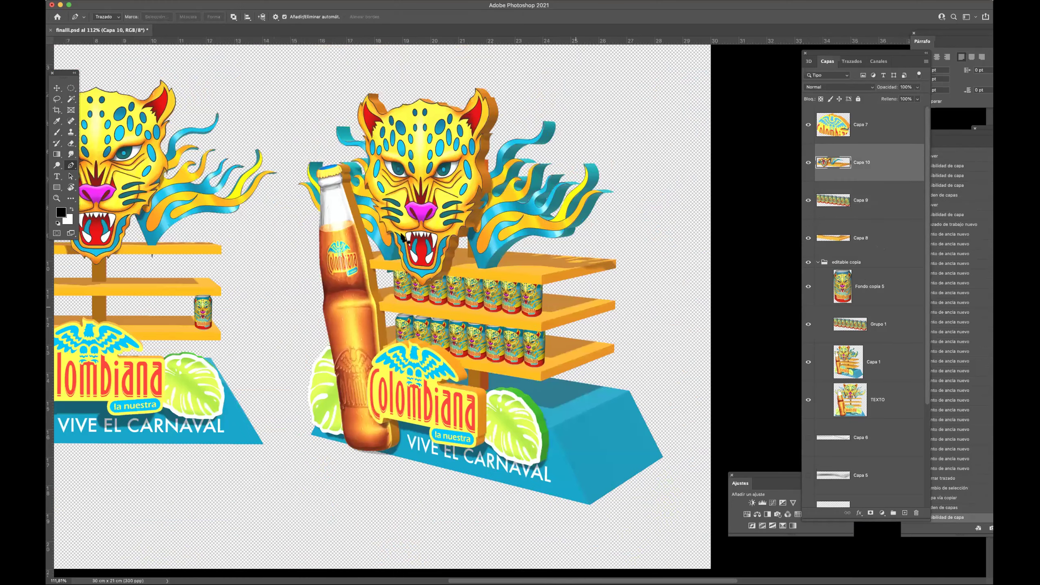
Alt-drag a duplicate of the can row up and right, and stack it behind the original cans.
scroll(406, 239, "up", 2)
scroll(577, 292, "up", 2)
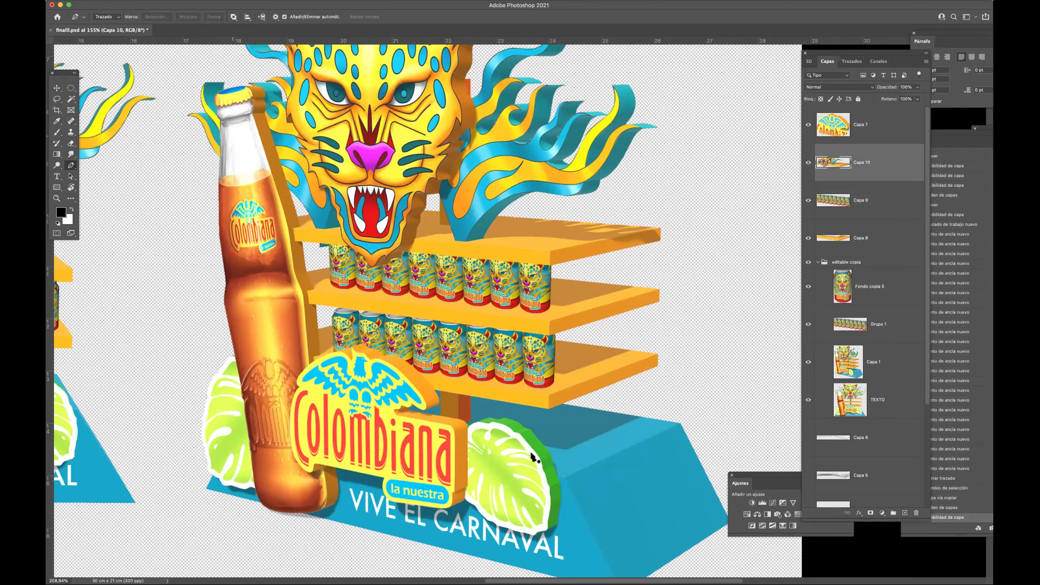
scroll(503, 472, "up", 2)
key("v")
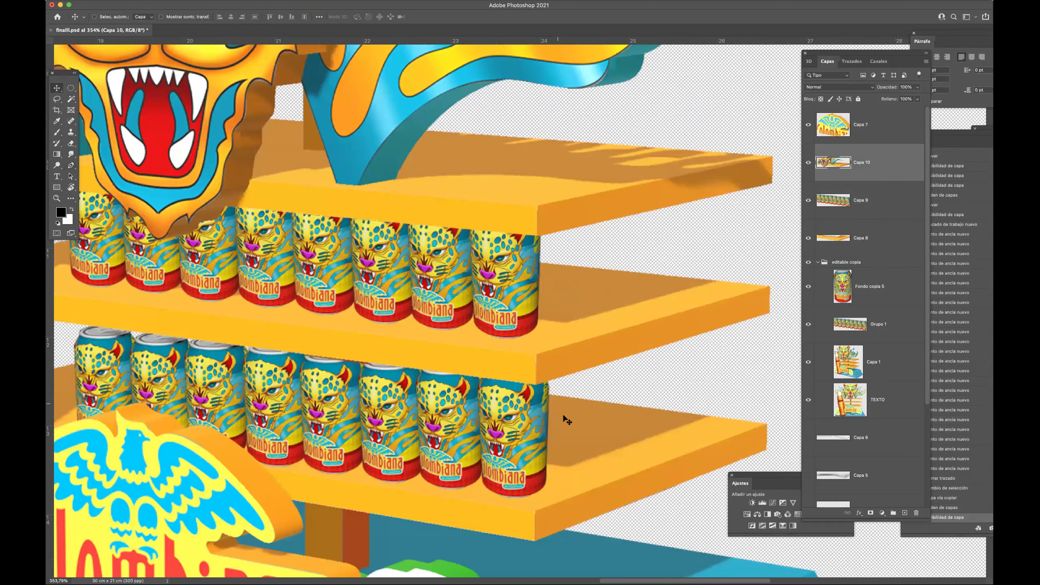
left_click(524, 435, "ctrl")
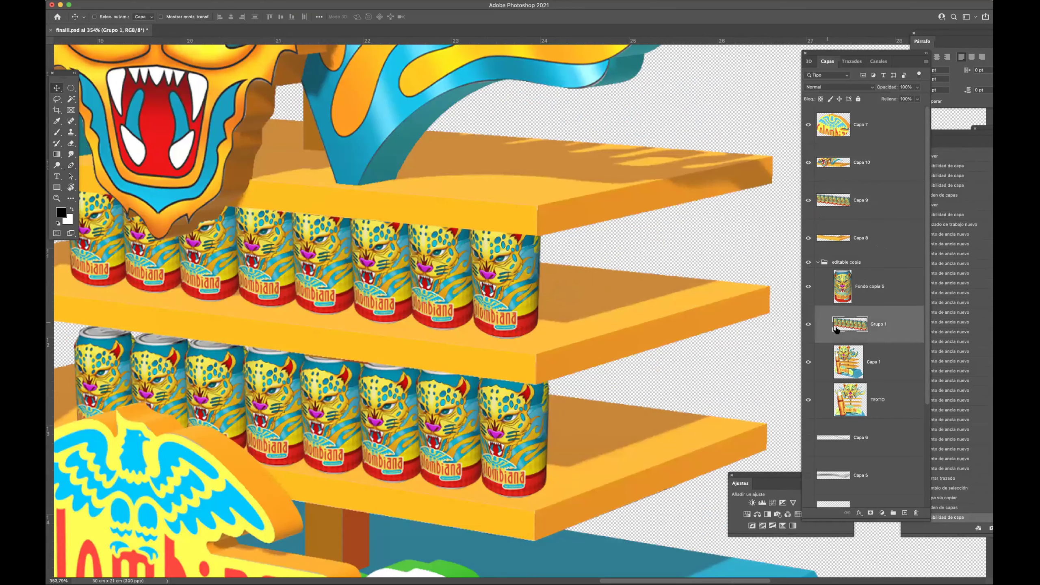
scroll(516, 403, "down", 3)
scroll(508, 405, "right", 2)
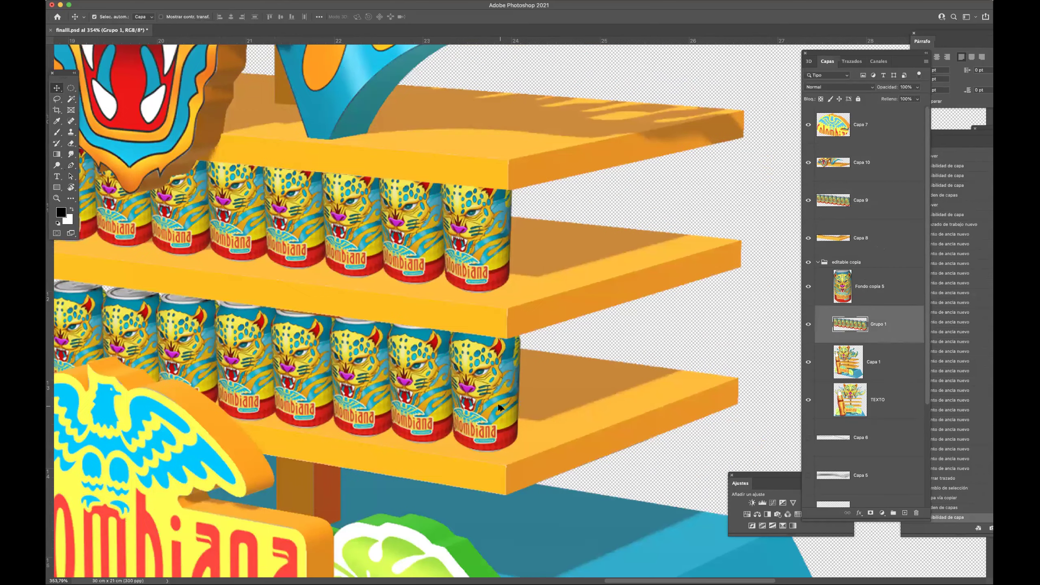
left_click_drag(503, 409, 572, 371)
left_click_drag(882, 381, 882, 383)
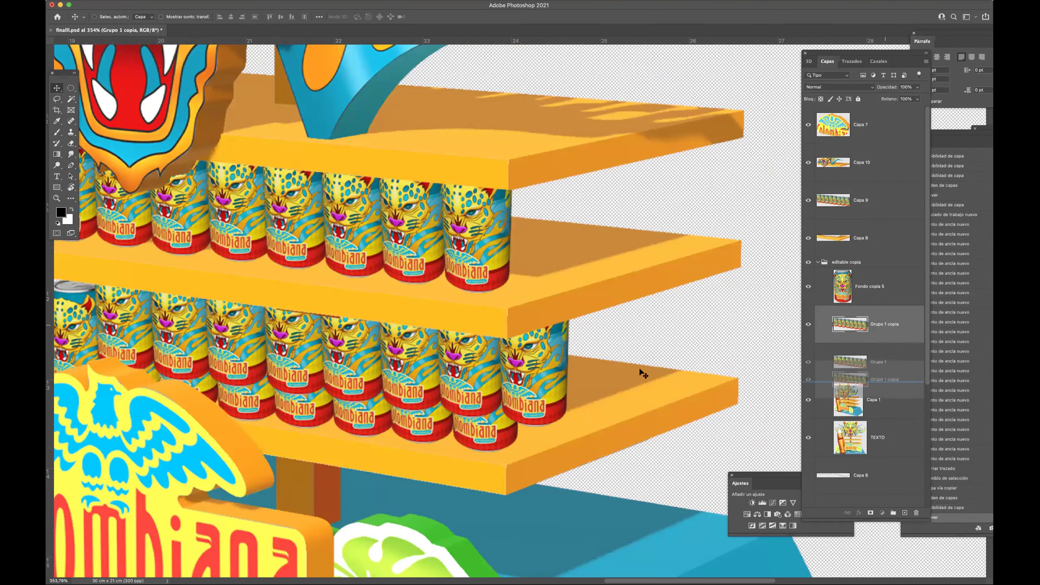
left_click_drag(565, 376, 612, 365)
Add a second and third back-row copy, each offset further back and stacked behind the previous.
left_click_drag(882, 360, 877, 416)
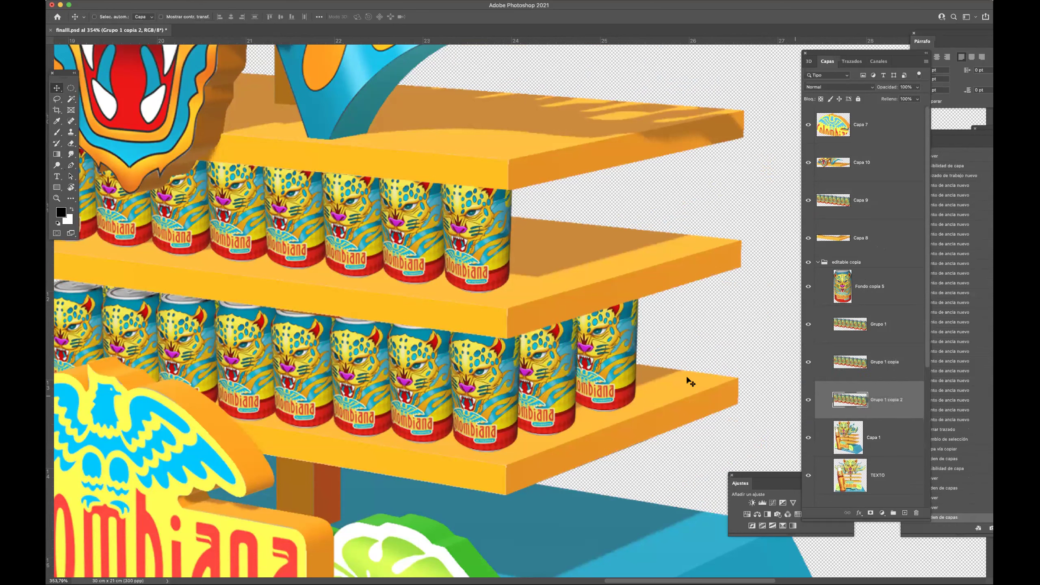
left_click_drag(623, 371, 669, 353)
left_click_drag(884, 398, 882, 454)
left_click_drag(669, 340, 669, 345)
Merge the four lower-shelf can layers into one layer.
scroll(626, 346, "down", 3)
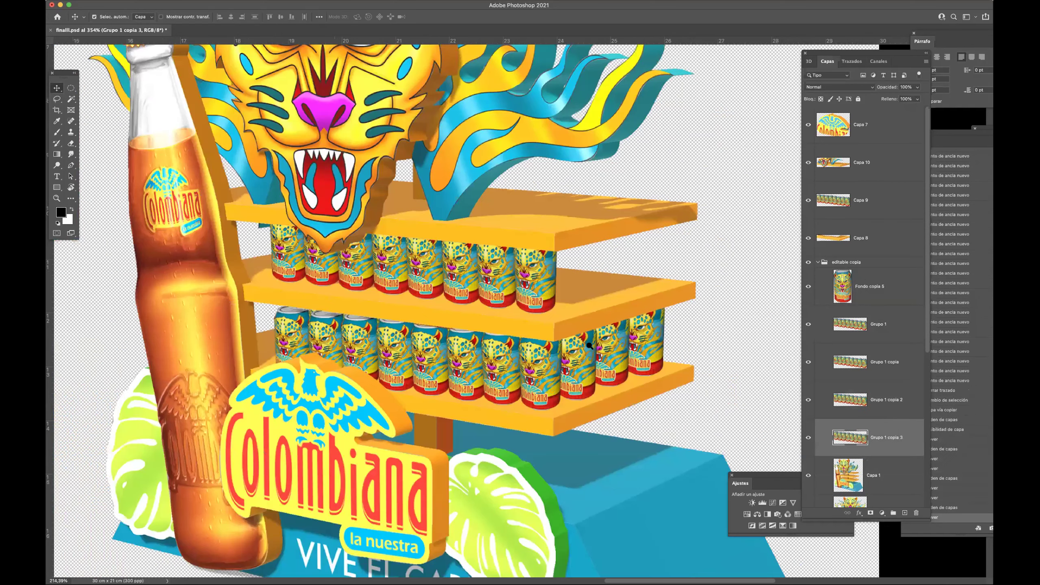
left_click(878, 325, "shift")
key("super+e")
scroll(576, 305, "down", 2)
Shift the upper-shelf front can row slightly right and bring Capa 9 above its copies.
scroll(577, 305, "up", 3)
left_click(577, 305)
left_click_drag(580, 309, 730, 292)
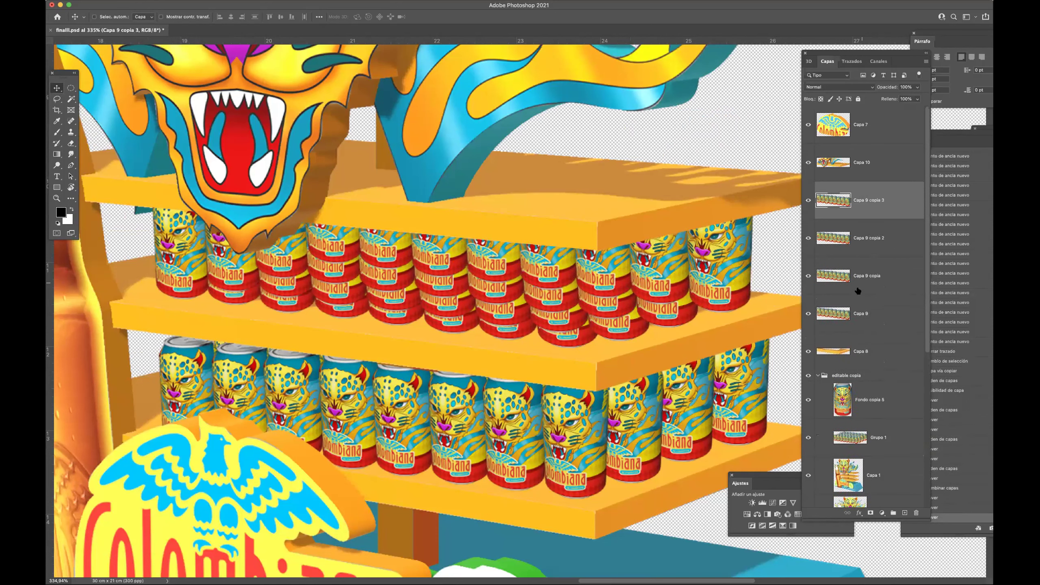
left_click_drag(859, 314, 850, 183)
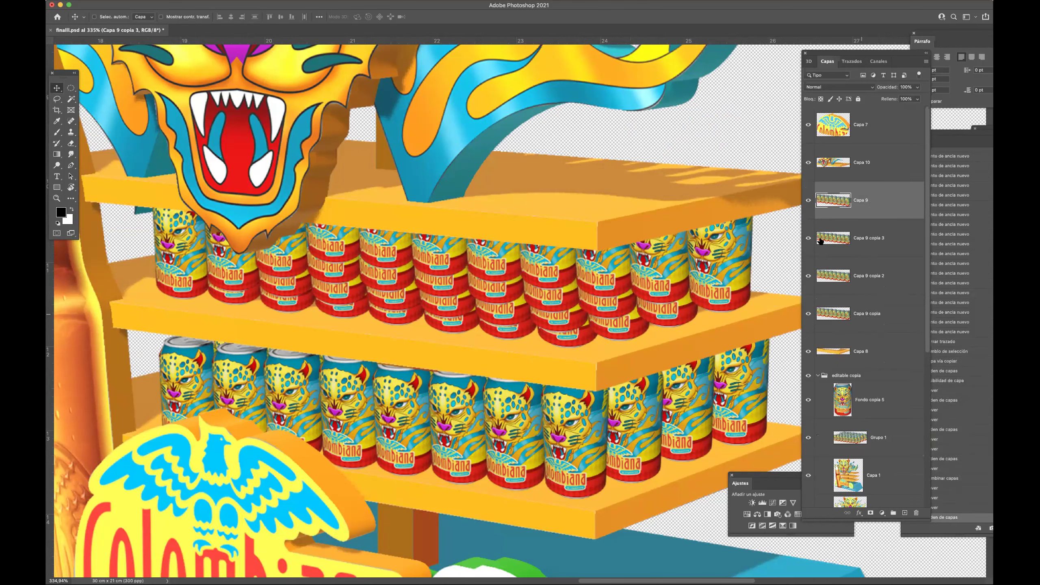
Restack the first and second back-row copies above the third copy.
left_click(630, 323, "super")
left_click_drag(866, 305, 862, 234)
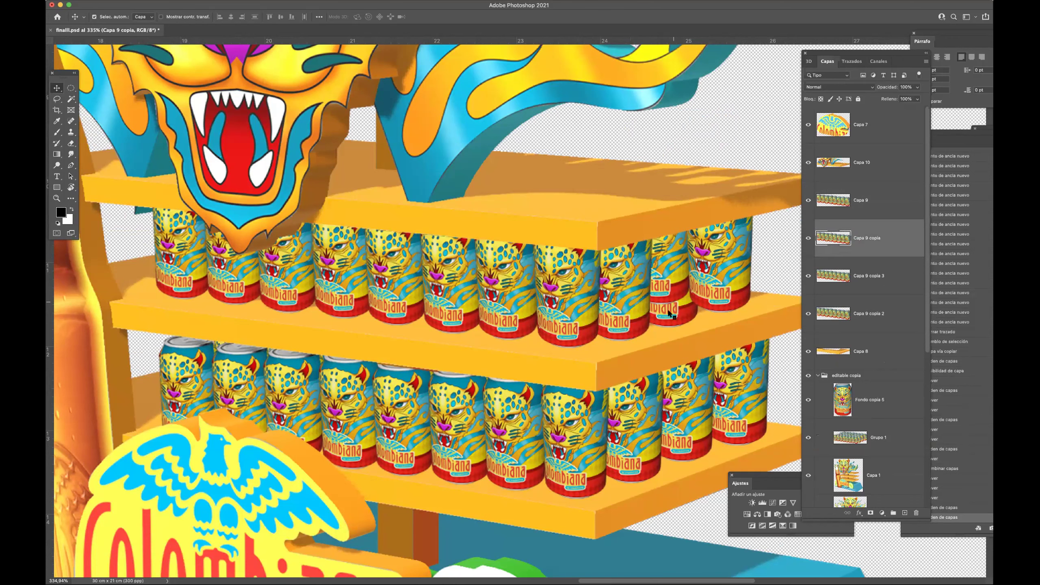
left_click(667, 291)
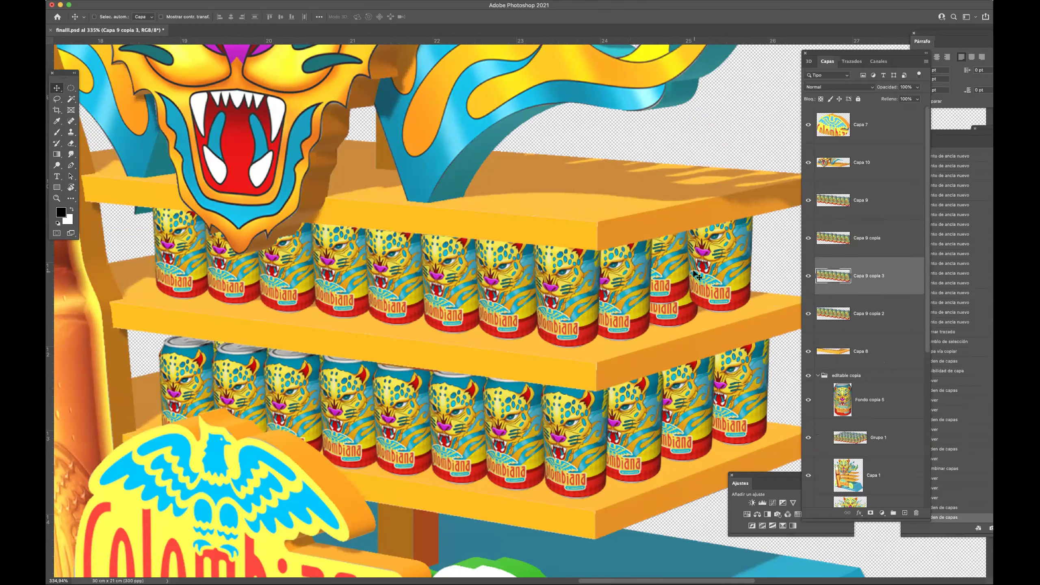
left_click_drag(865, 312, 854, 254)
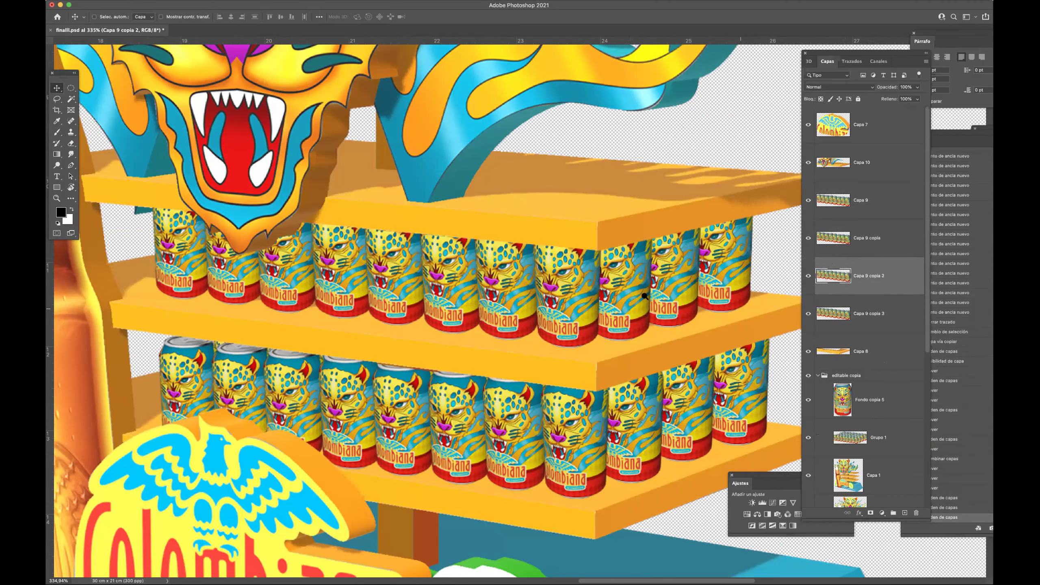
scroll(640, 297, "down", 5)
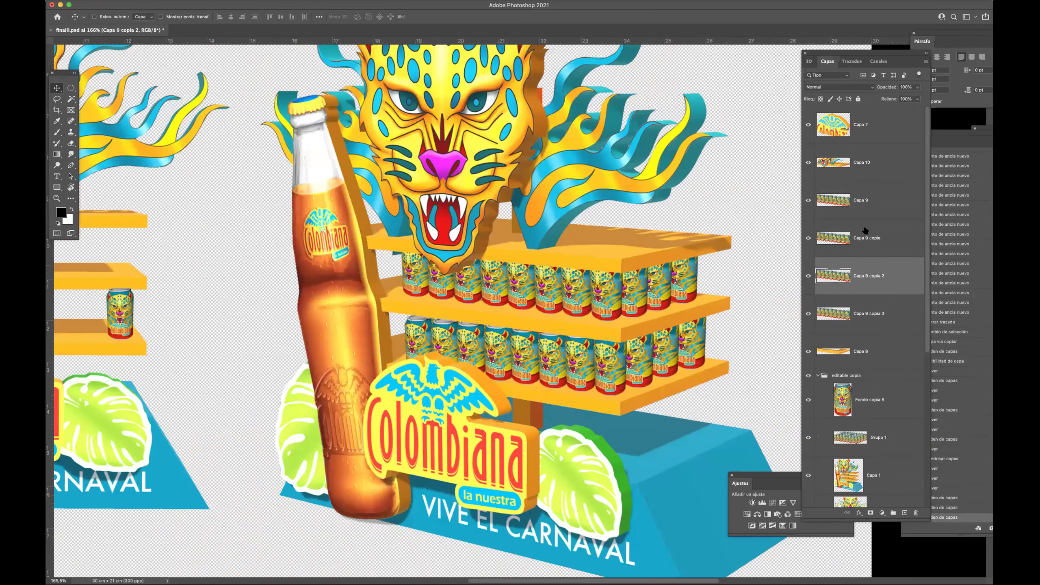
Merge Capa 9 through Capa 9 copia 3 into a single layer.
left_click(861, 200)
left_click(856, 304, "shift")
key("super+e")
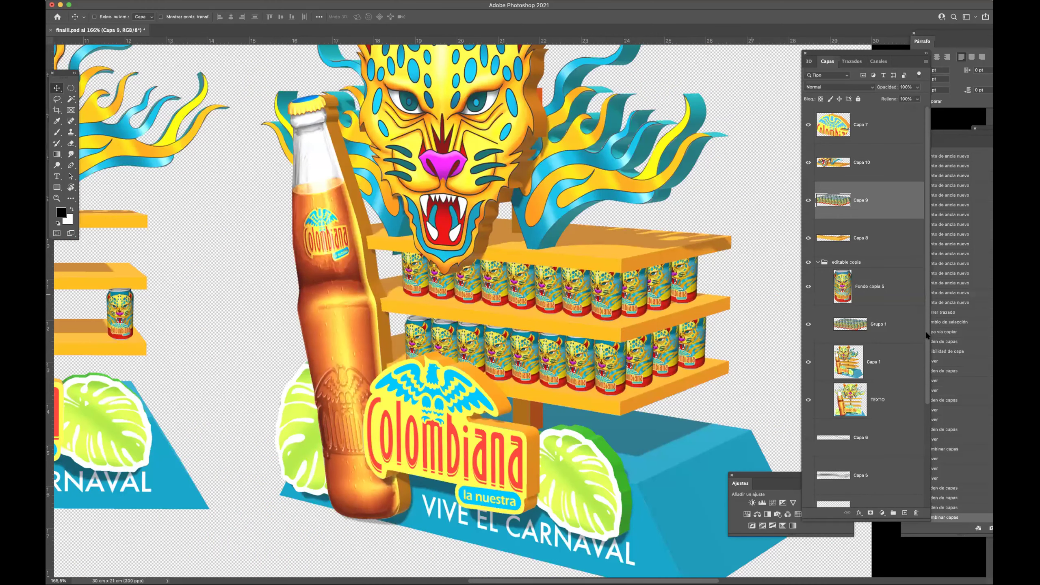
Turn on the Fondo and Capa 2 background layers so the blue gradient shows behind both displays.
scroll(927, 335, "down", 3)
scroll(808, 321, "down", 4)
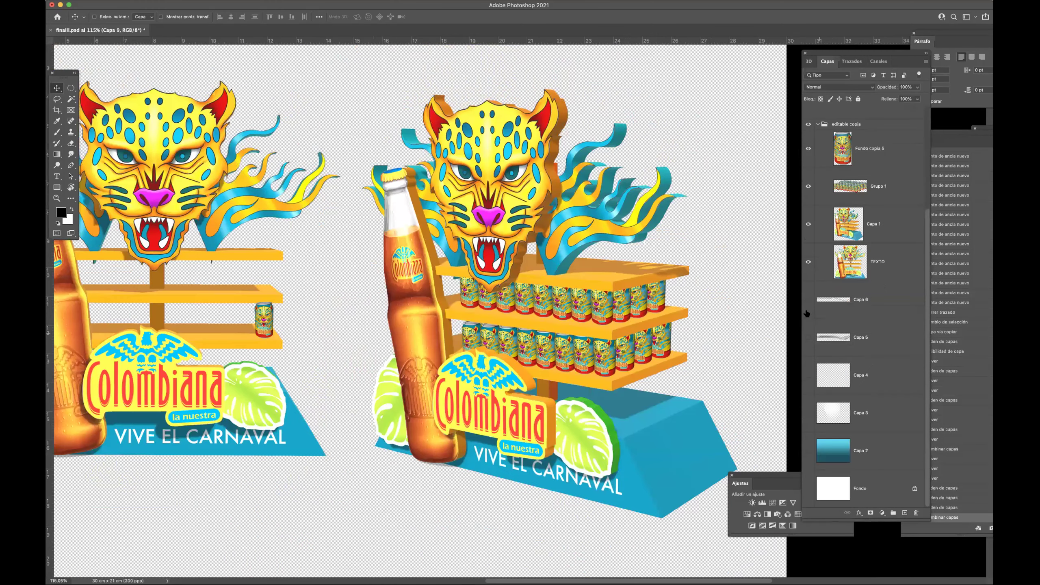
left_click(809, 489)
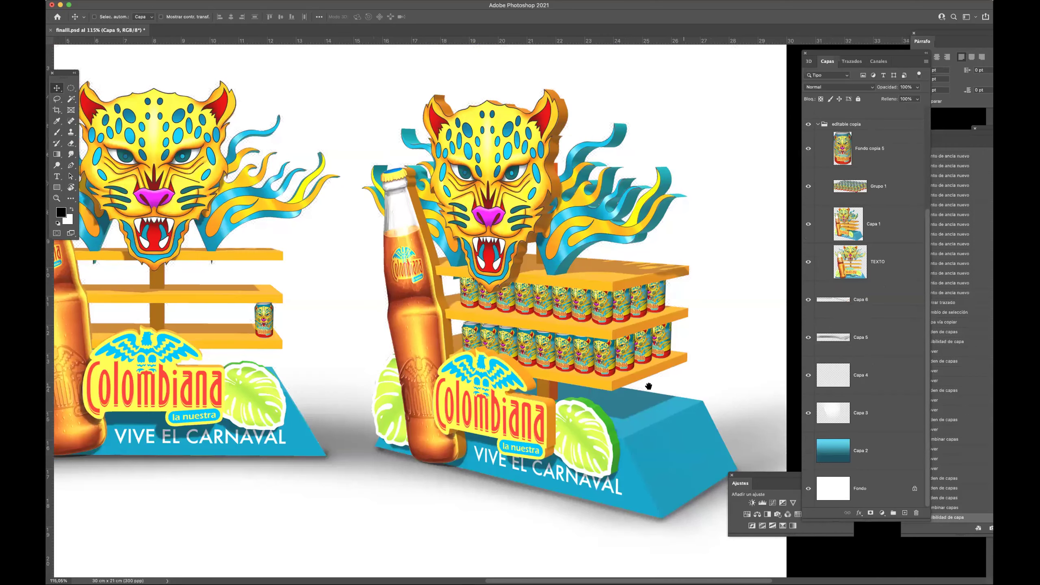
left_click(809, 450)
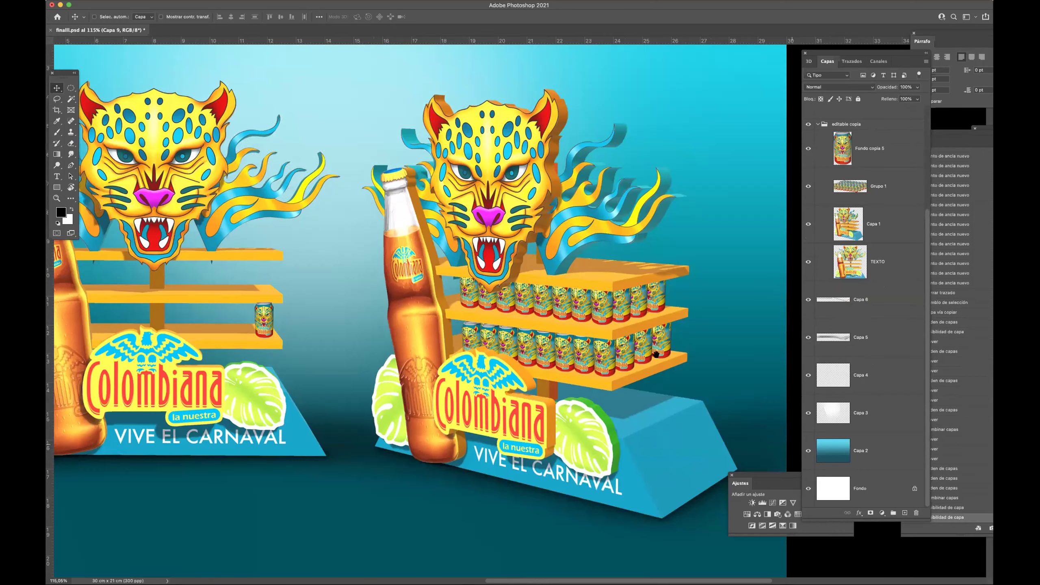
scroll(495, 279, "down", 3)
Copy the lone lower-shelf can into several evenly spaced cans by repeated duplicate-and-offset.
scroll(451, 340, "up", 5)
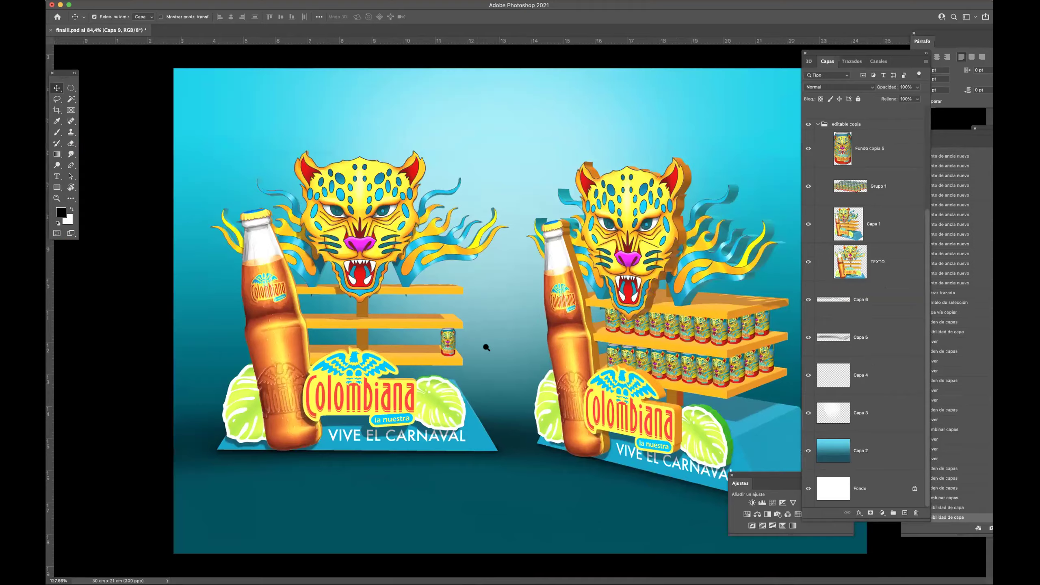
scroll(538, 326, "up", 3)
left_click_drag(541, 328, 421, 328, "alt")
left_click_drag(455, 294, 621, 253)
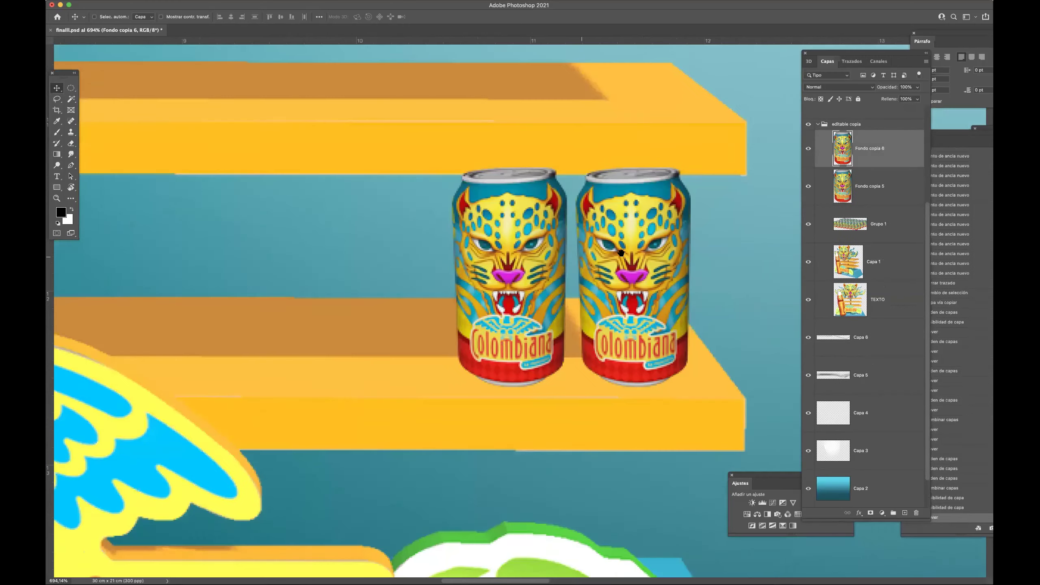
key("alt+shift+super+t")
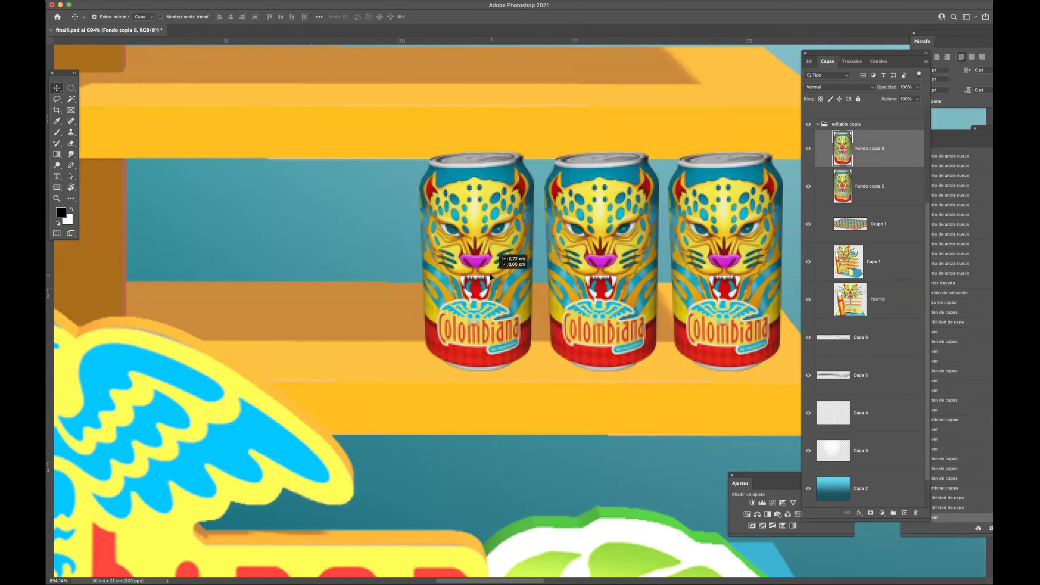
left_click_drag(505, 285, 272, 295)
key("super+j")
key("super+j")
Duplicate the set of cans, slide the copies along the shelf, and delete the surplus leftmost can.
scroll(359, 263, "down", 5)
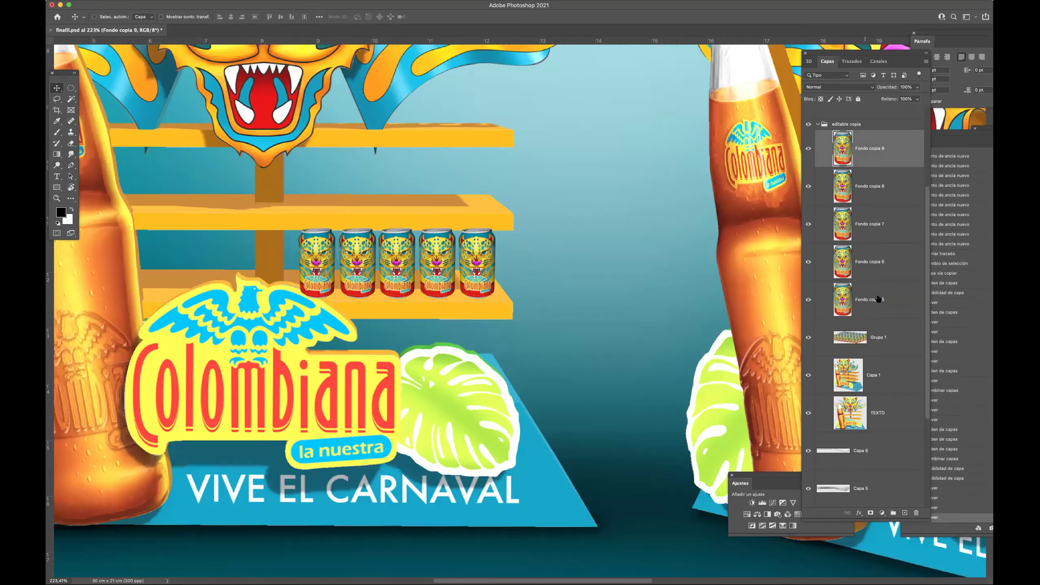
left_click(844, 296, "shift")
key("super+j")
left_click_drag(436, 285, 393, 281)
scroll(410, 275, "up", 5)
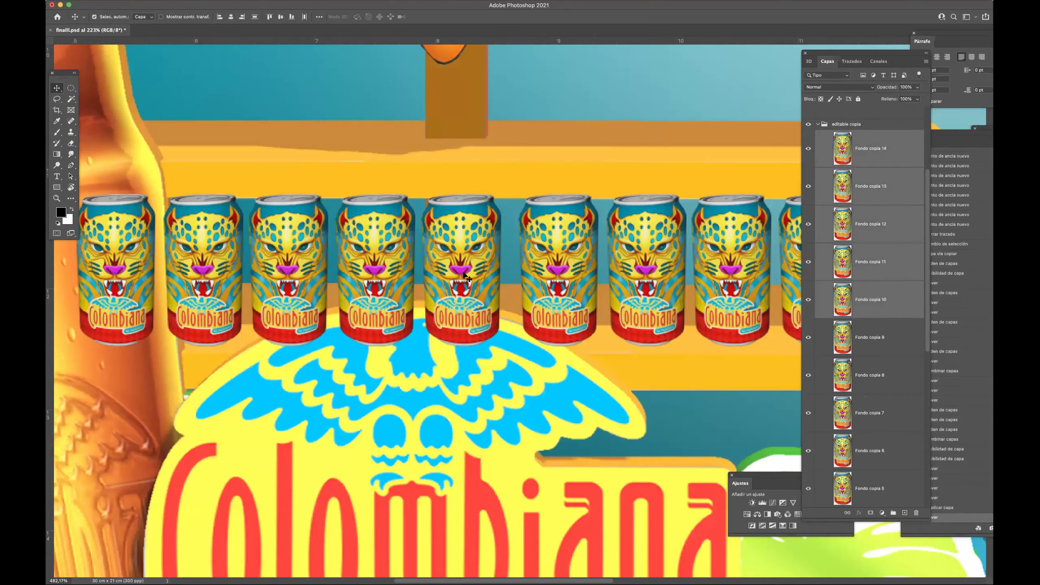
left_click_drag(473, 278, 459, 271)
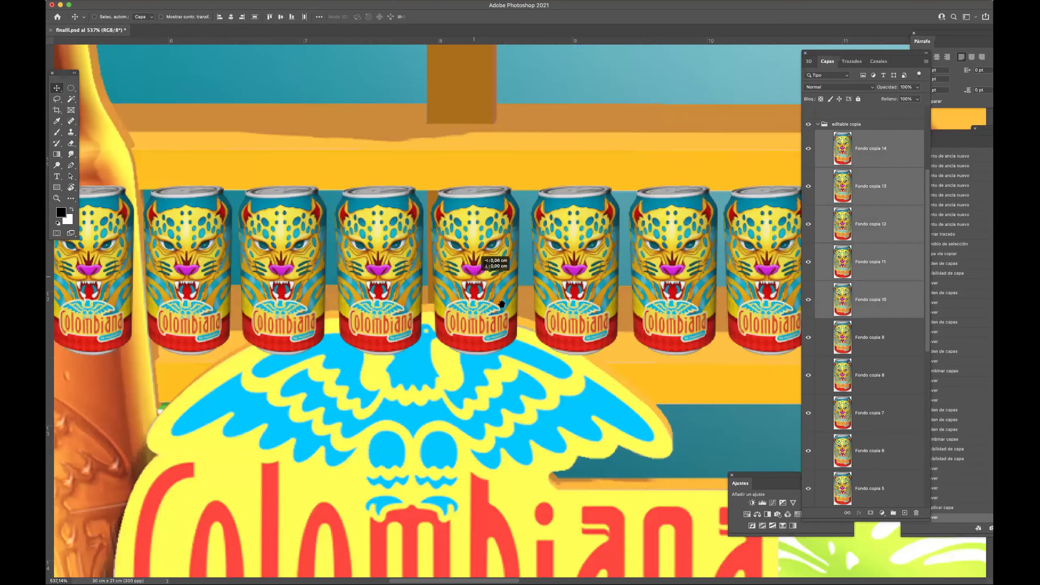
left_click_drag(502, 304, 689, 312)
left_click(289, 298, "super")
key("BackSpace")
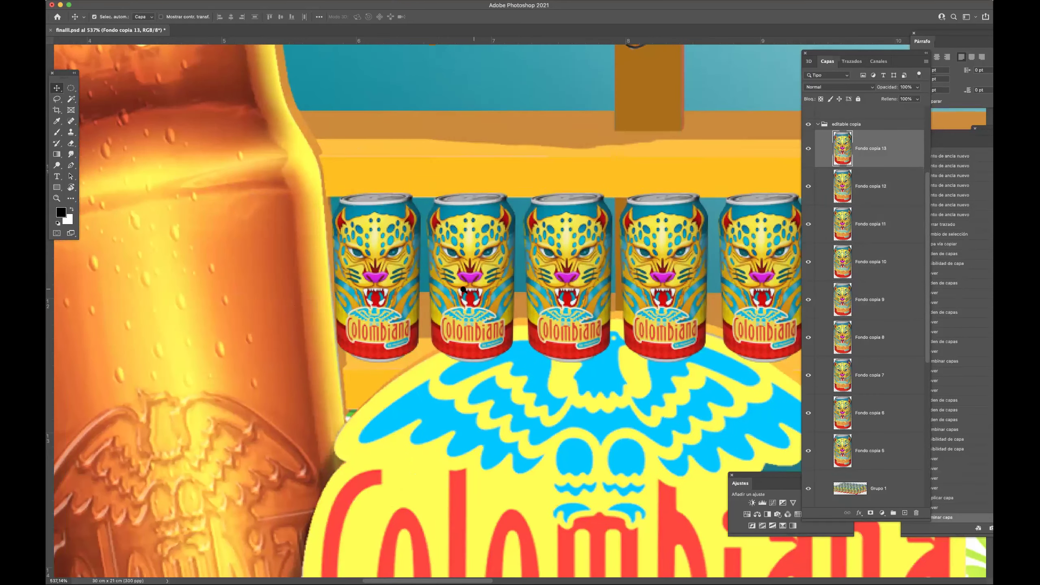
Merge the nine can layers into one row layer and duplicate it.
scroll(463, 289, "down", 5)
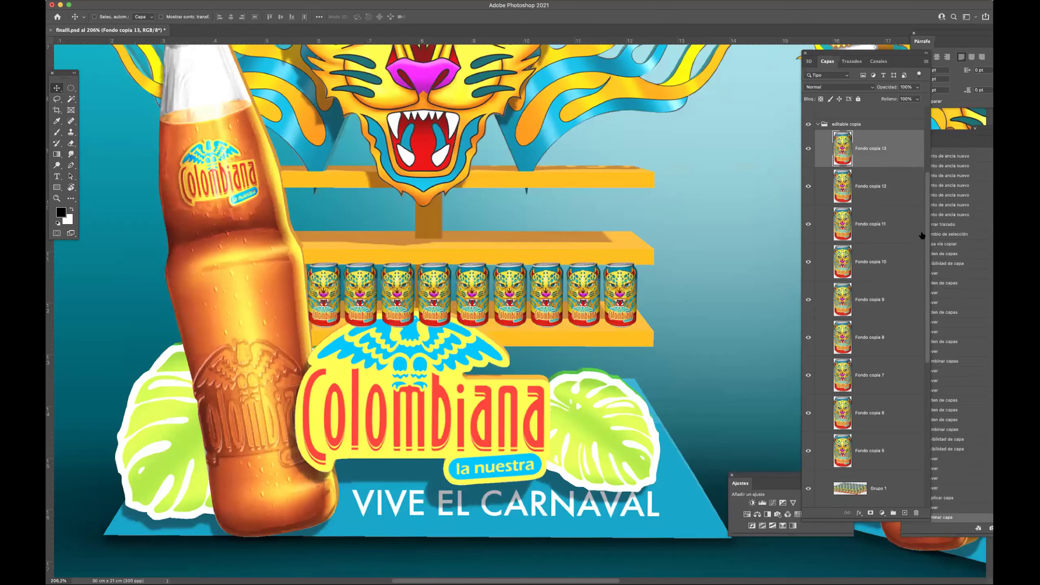
scroll(921, 181, "down", 3)
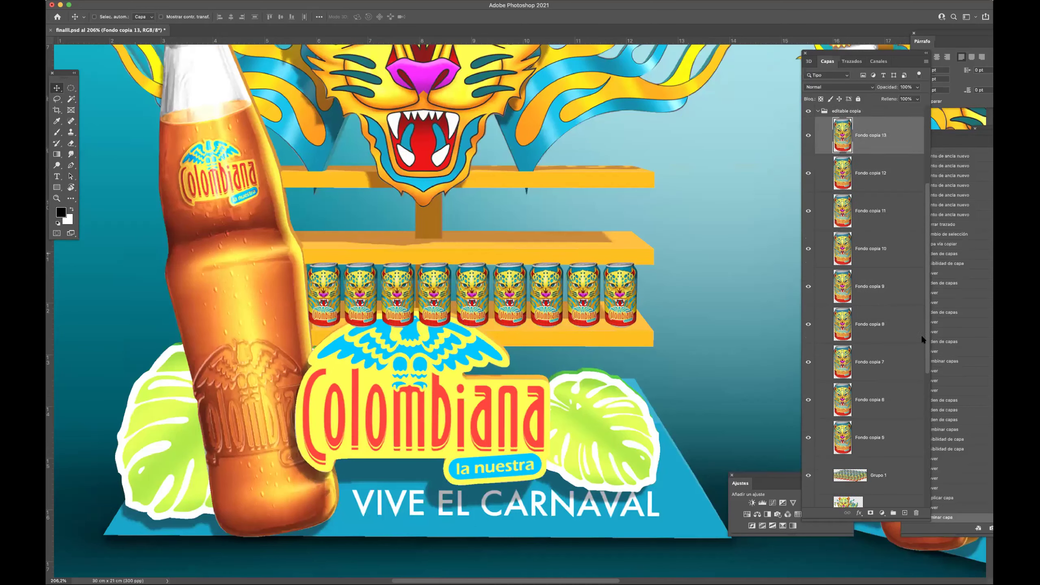
left_click(863, 365, "shift")
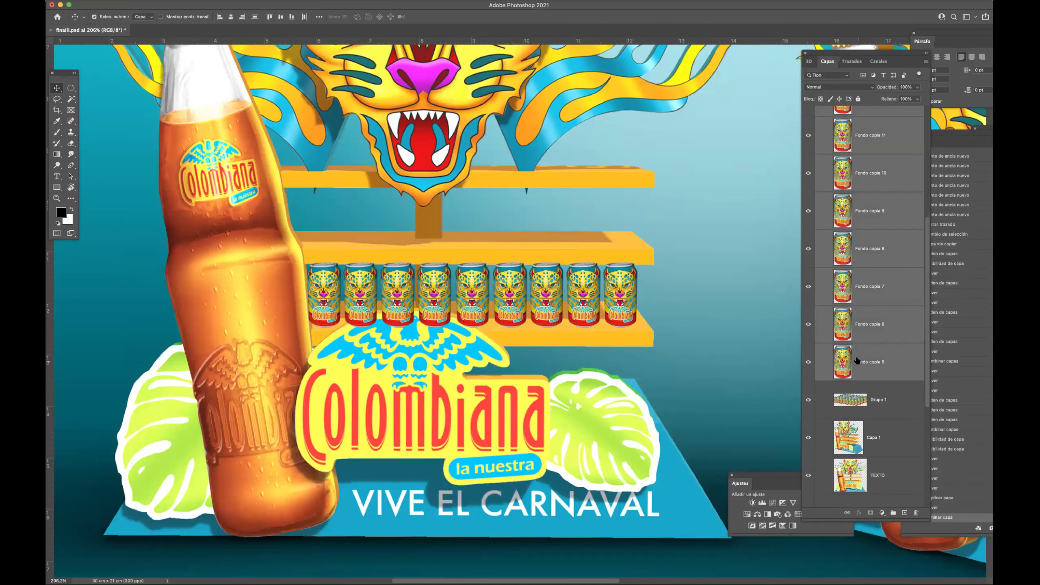
key("super+e")
key("super+j")
Move the row copy Fondo copia 14 onto the upper shelf and duplicate the lower row Fondo copia 13.
left_click_drag(528, 314, 614, 220)
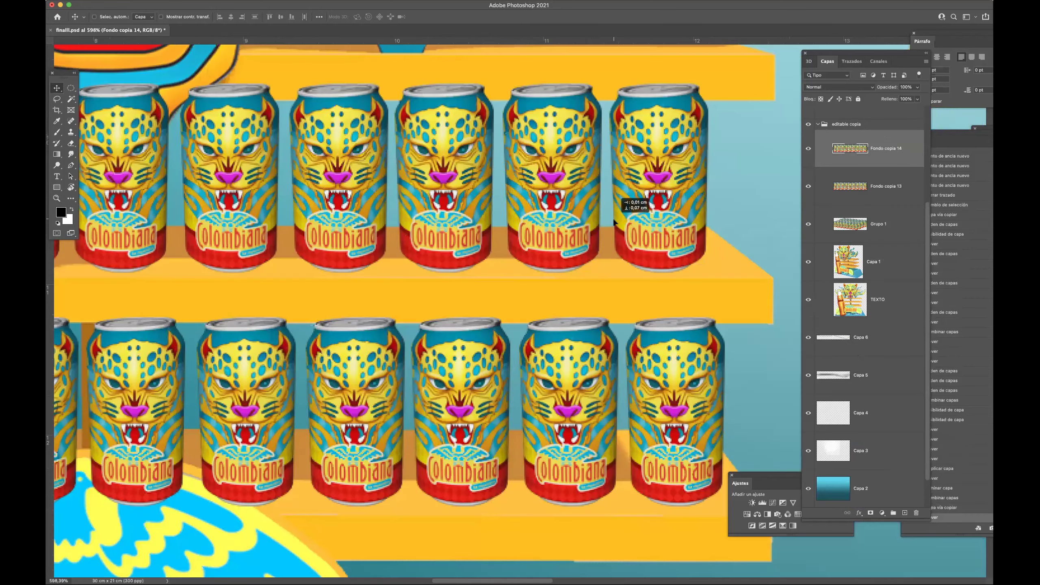
scroll(626, 224, "down", 4)
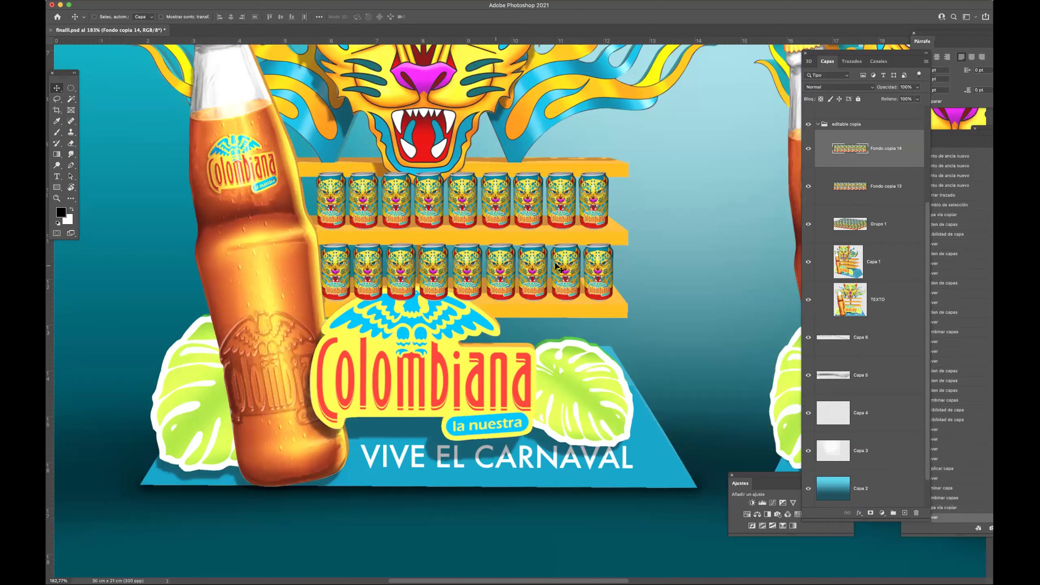
left_click(881, 198, "shift")
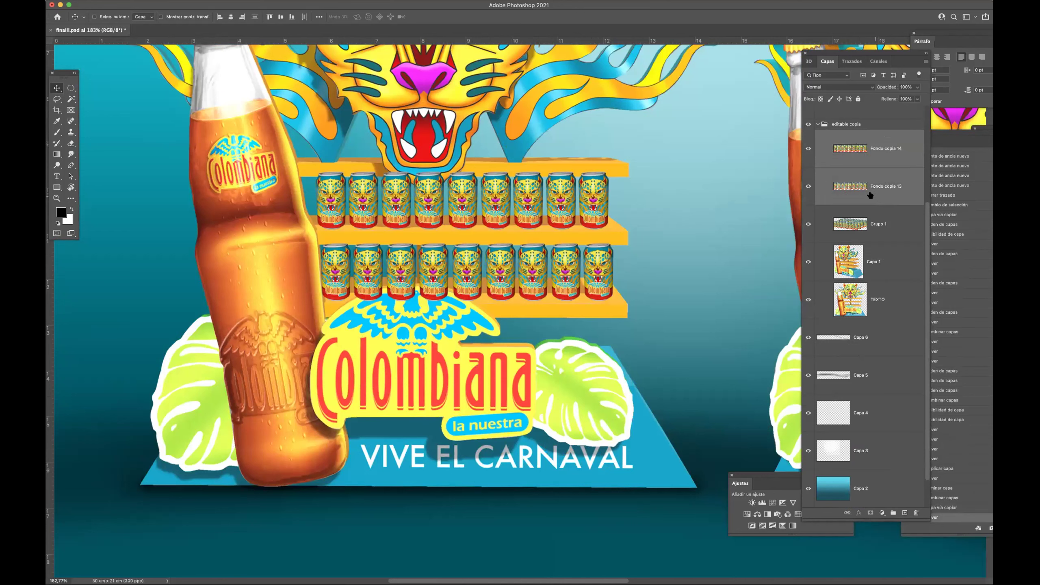
left_click(873, 204)
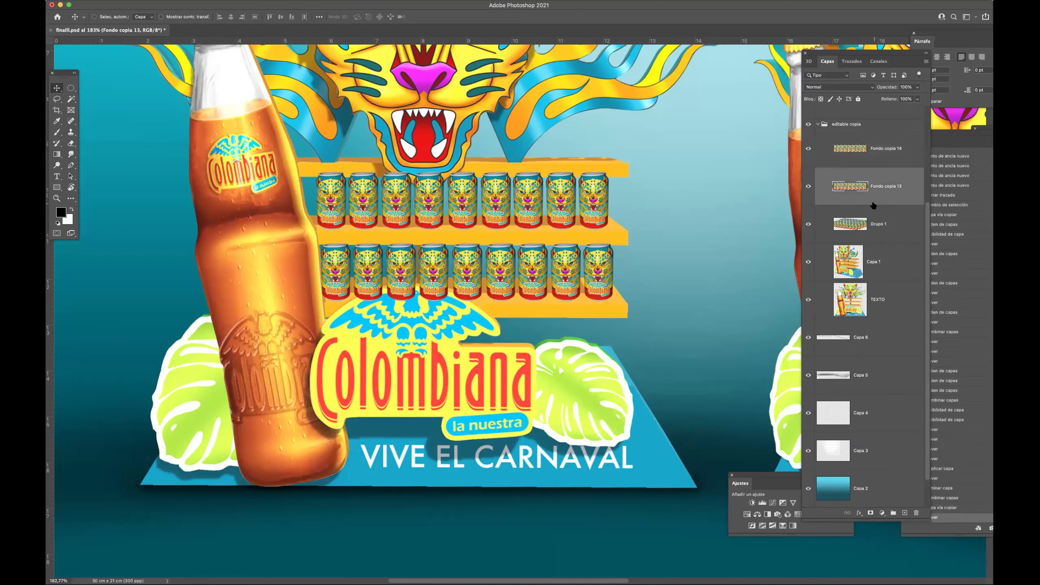
left_click(806, 187)
left_click(806, 187)
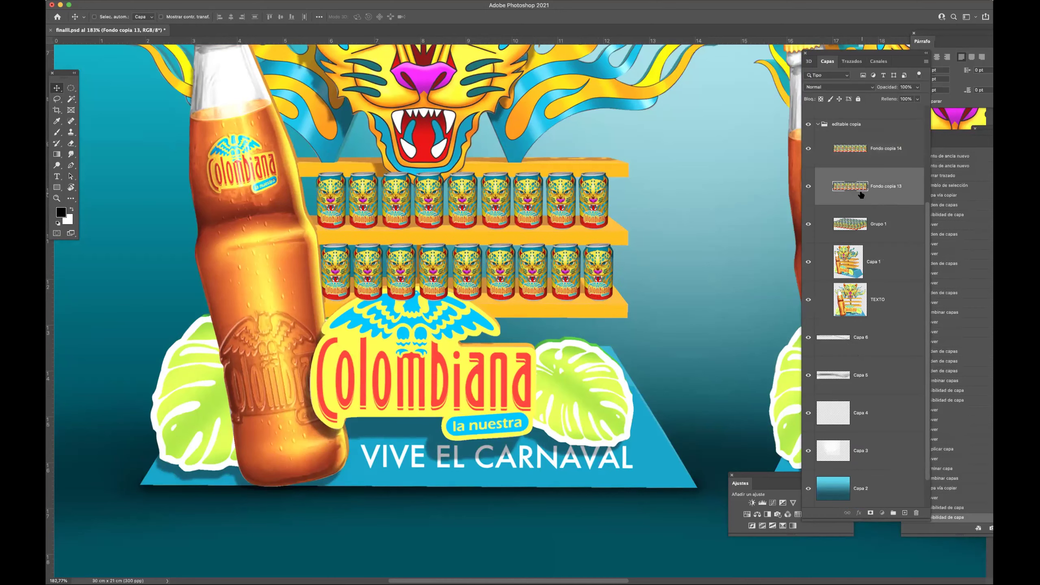
key("super+j")
Offset the lower can row copy up and left to act as a back row.
left_click(871, 230)
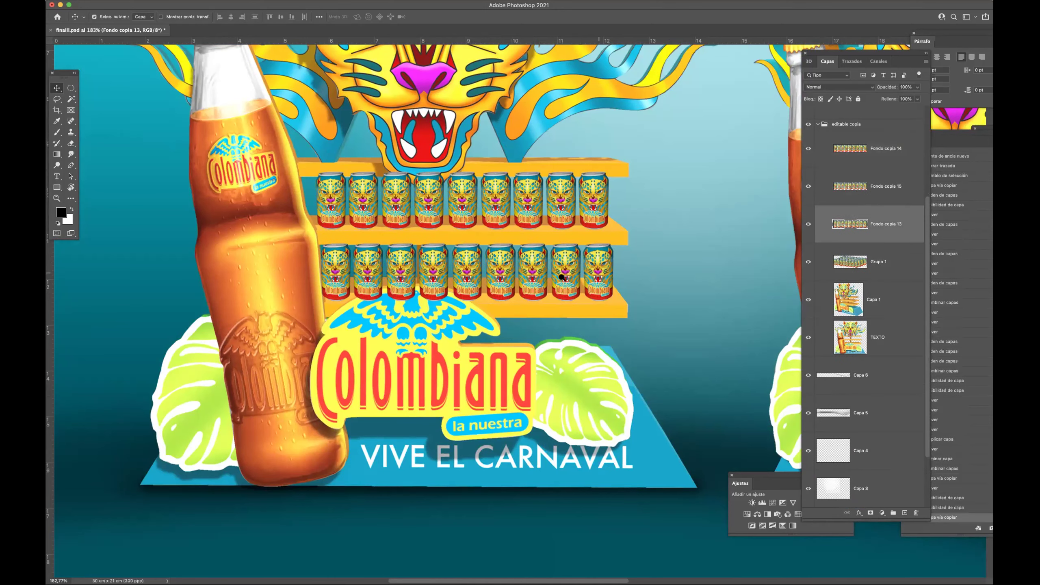
scroll(561, 279, "up", 8)
left_click_drag(647, 290, 610, 276)
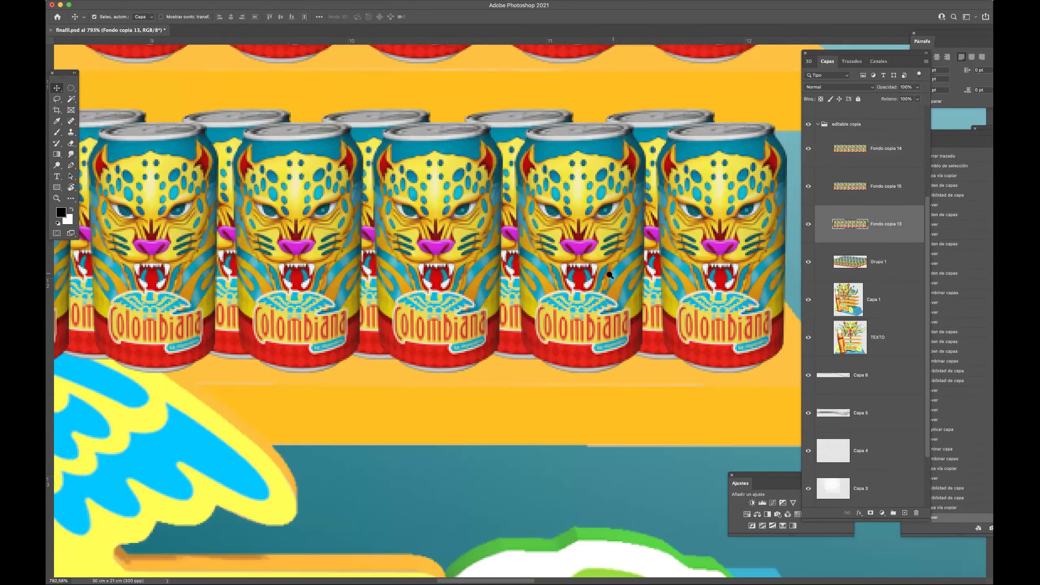
scroll(609, 275, "down", 6)
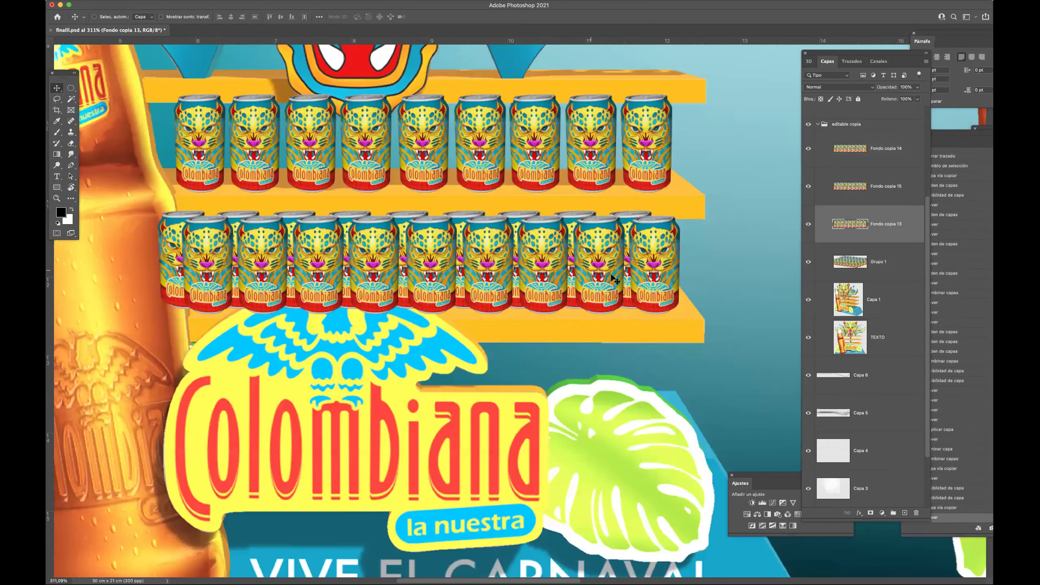
Darken the back row with Curves, top point lowered to output 132, then duplicate it.
key("super+m")
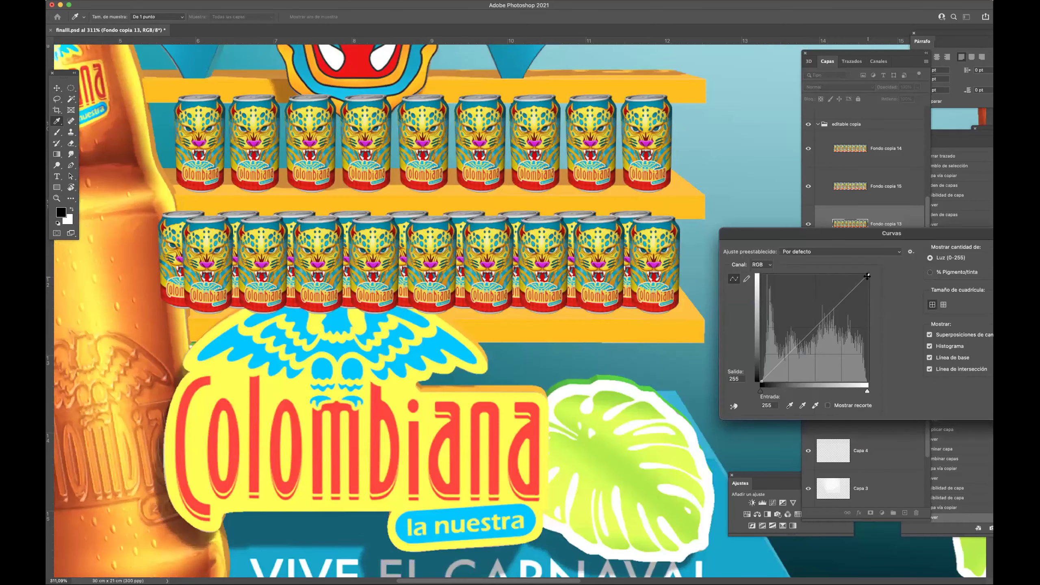
left_click_drag(875, 321, 875, 328)
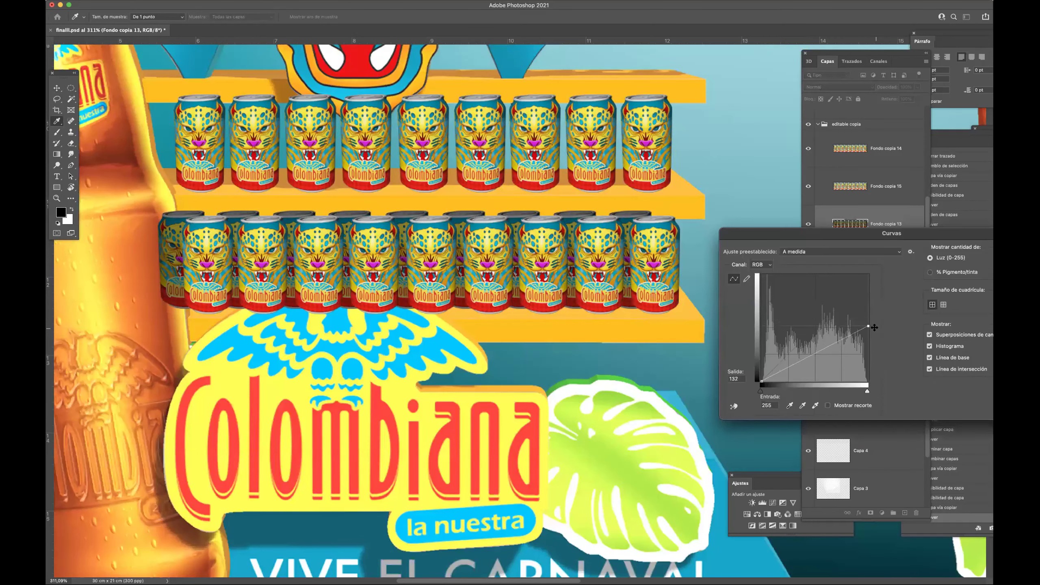
key("Return")
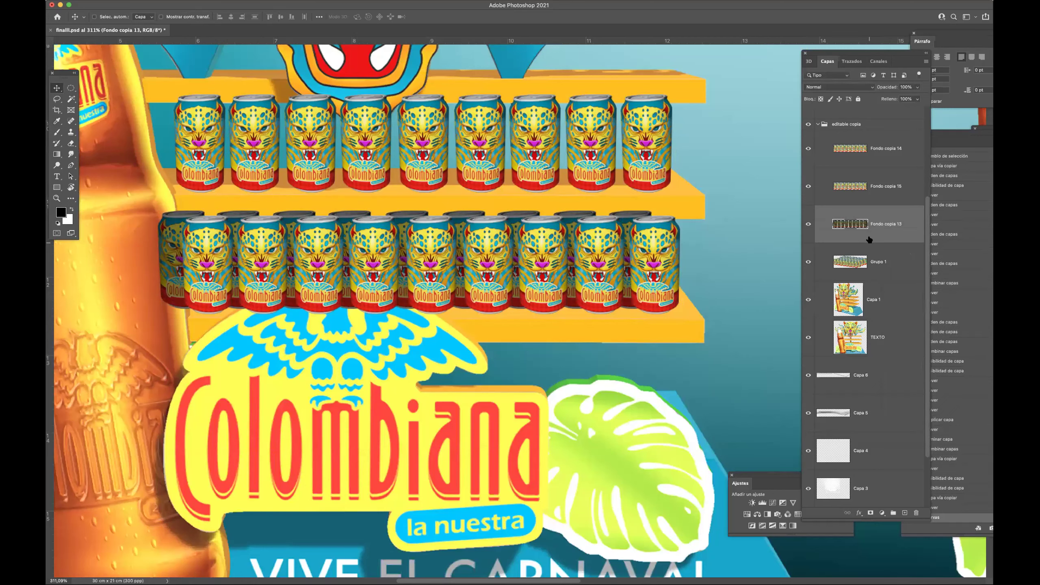
key("super+j")
Set Fondo copia 16 behind the top row and merge the lower shelf's rows, Fondo copia 13 and 15.
left_click_drag(619, 294, 607, 167)
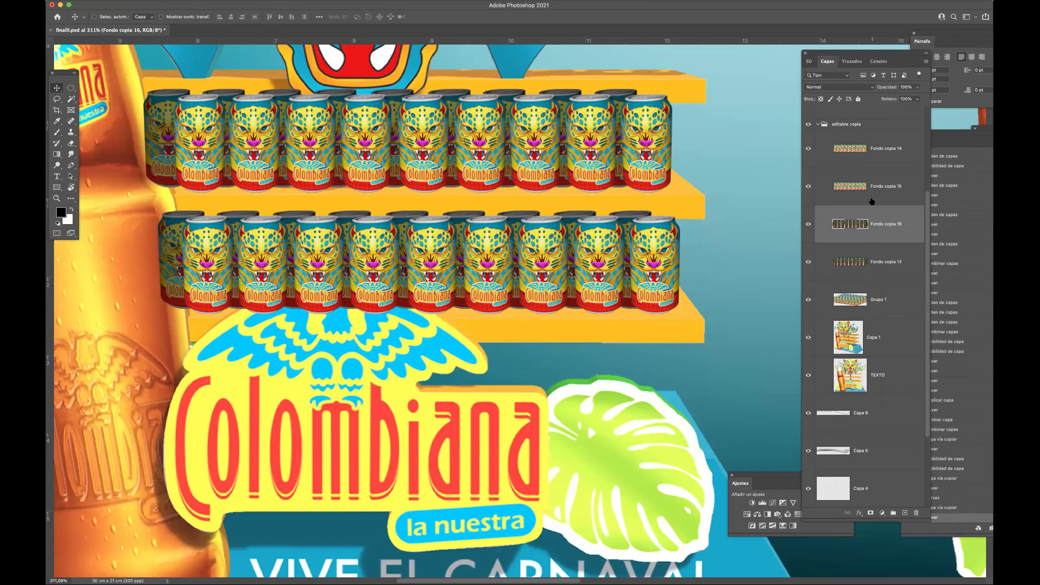
left_click(886, 174)
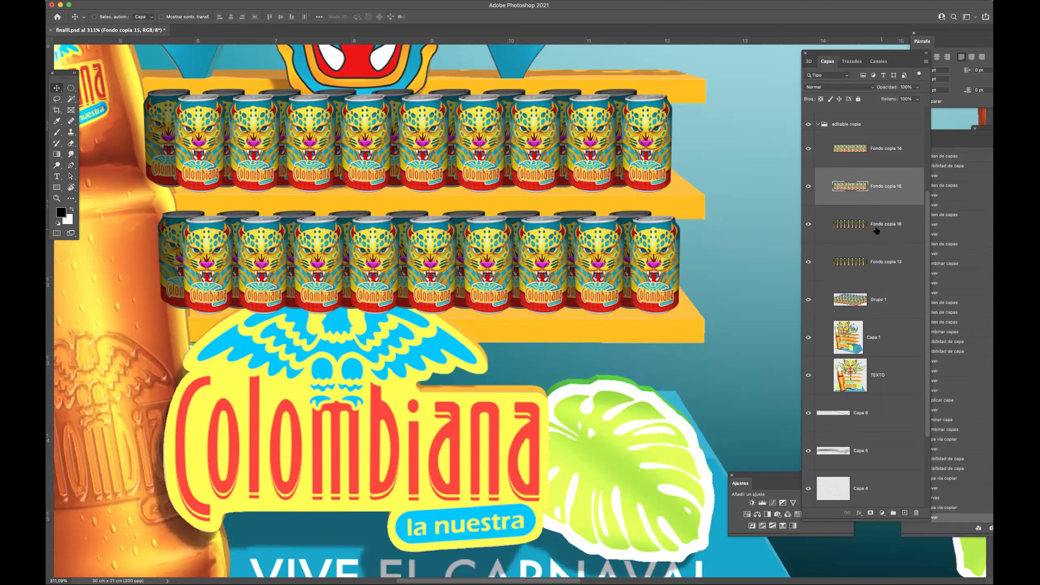
left_click(876, 251)
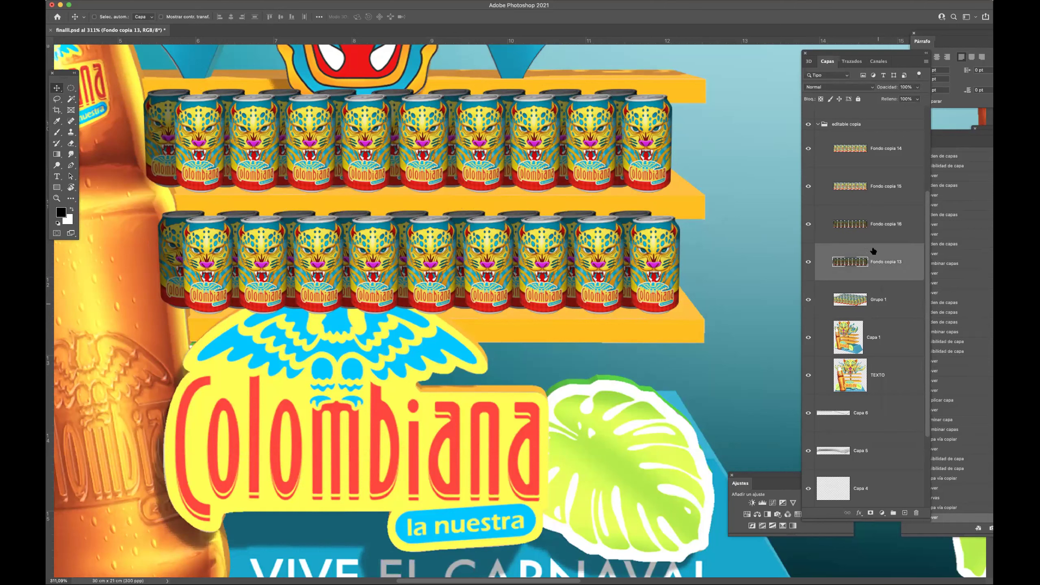
left_click(808, 187)
left_click(808, 187)
left_click(855, 199, "super")
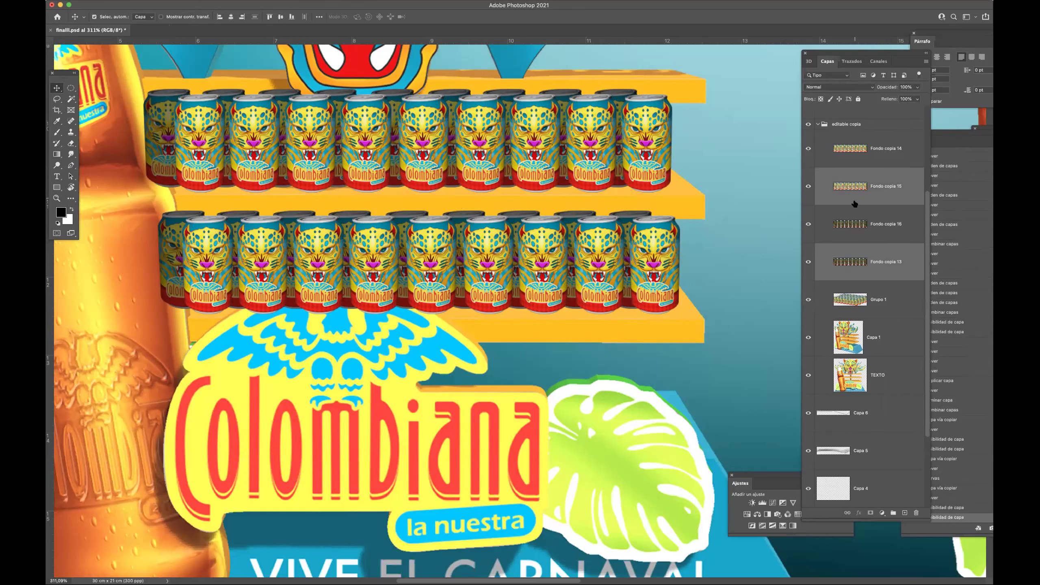
key("super+e")
Merge Fondo copia 16 with Fondo copia 14 and hide both shelves' can rows.
left_click(867, 227)
left_click(876, 157, "super")
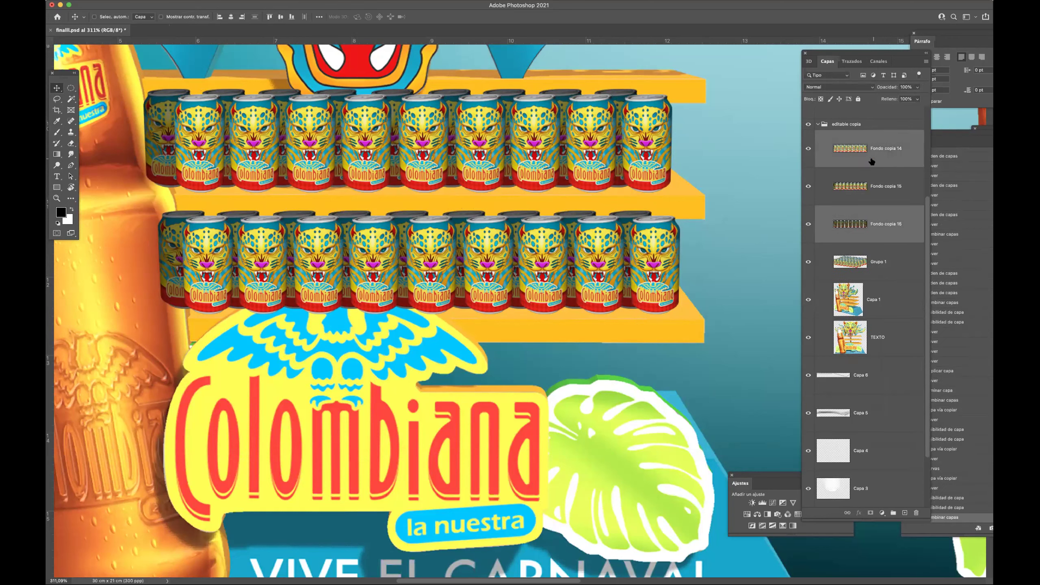
key("super+e")
left_click(808, 148)
left_click(808, 148)
left_click_drag(808, 148, 808, 187)
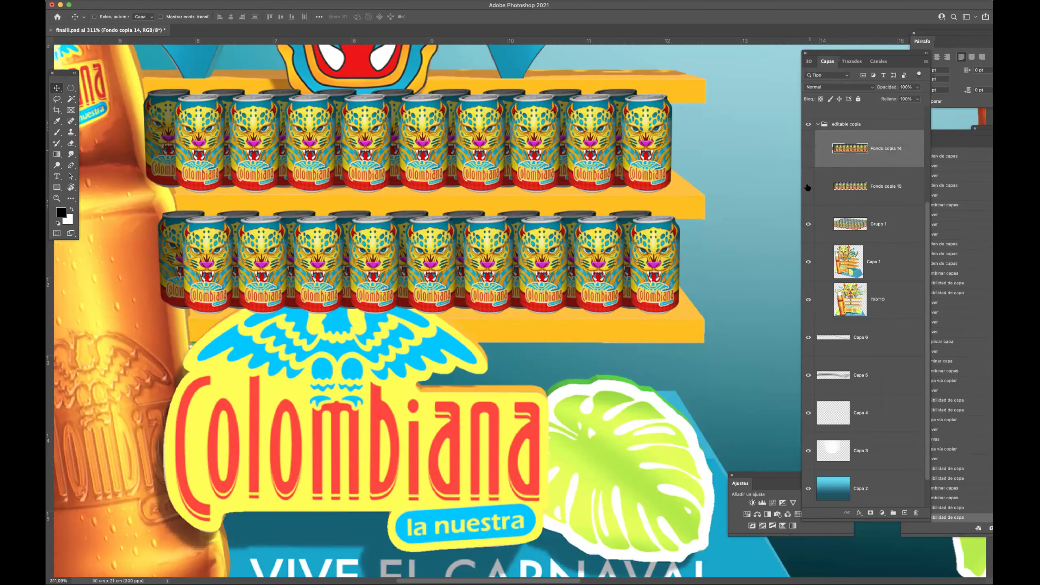
With TEXTO selected, begin a Pen path along the Colombiana logo's eagle wing outline.
left_click(869, 309)
key("p")
scroll(194, 337, "up", 10)
left_click(186, 392)
left_click_drag(360, 235, 435, 188)
left_click_drag(578, 138, 639, 120)
left_click_drag(695, 147, 445, 233)
left_click(734, 193)
left_click_drag(445, 222, 446, 212)
left_click_drag(449, 207, 457, 196)
left_click(512, 227)
left_click(578, 227)
left_click(639, 268)
Continue the path along the wing's top edge, down its right side, across the lettering, and close it.
left_click_drag(728, 247, 466, 238)
left_click(461, 243)
left_click(512, 246)
left_click(543, 252)
left_click(574, 266)
left_click(607, 282)
left_click(611, 284)
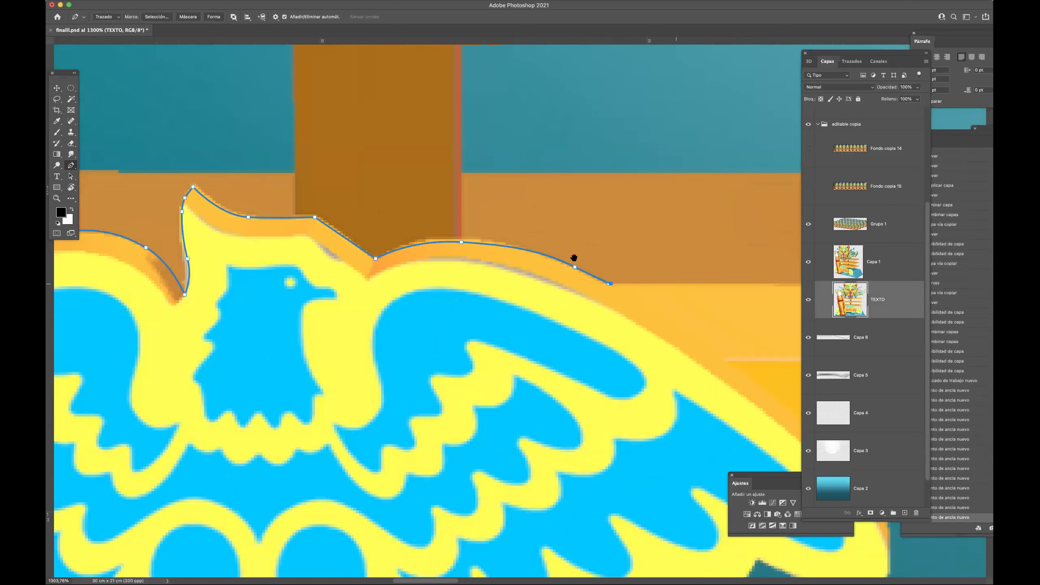
left_click_drag(573, 261, 499, 264)
left_click_drag(606, 255, 495, 269)
scroll(494, 269, "down", 5)
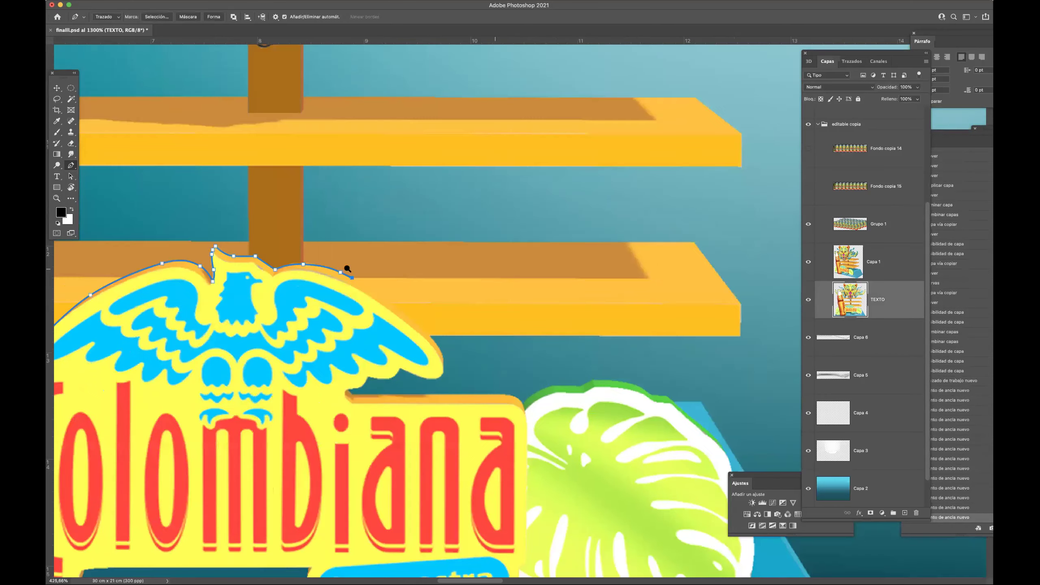
scroll(343, 272, "up", 6)
left_click(463, 352)
left_click(511, 392)
left_click(527, 412)
scroll(527, 412, "down", 5)
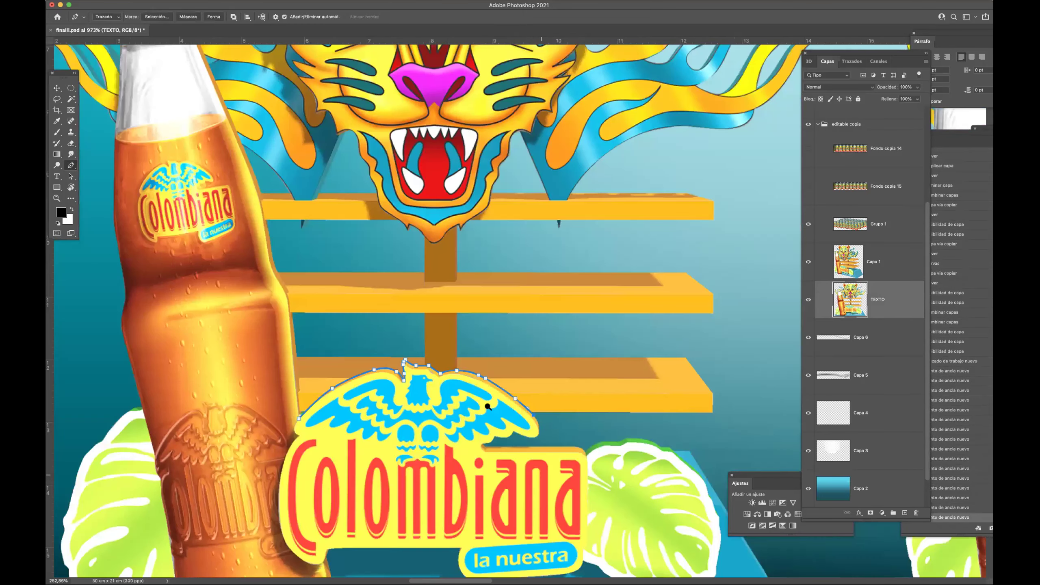
left_click(552, 432)
left_click(543, 444)
left_click_drag(525, 467, 506, 474)
left_click_drag(441, 492, 422, 491)
left_click(355, 484)
left_click_drag(303, 479, 288, 447)
left_click_drag(300, 423, 309, 405)
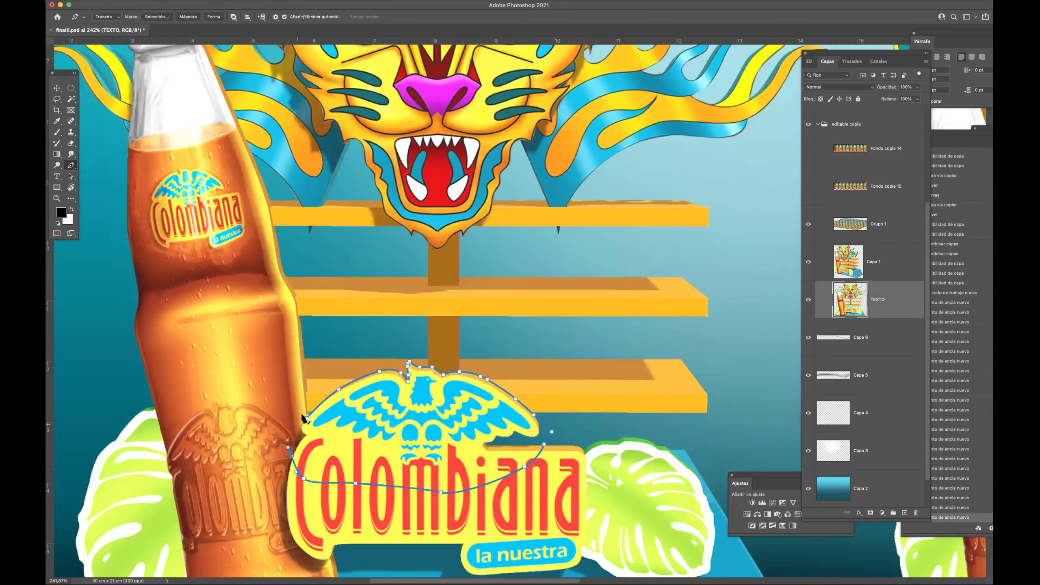
Copy the traced eagle top onto Capa 11 and stack it at the top of the group.
key("ctrl+Return")
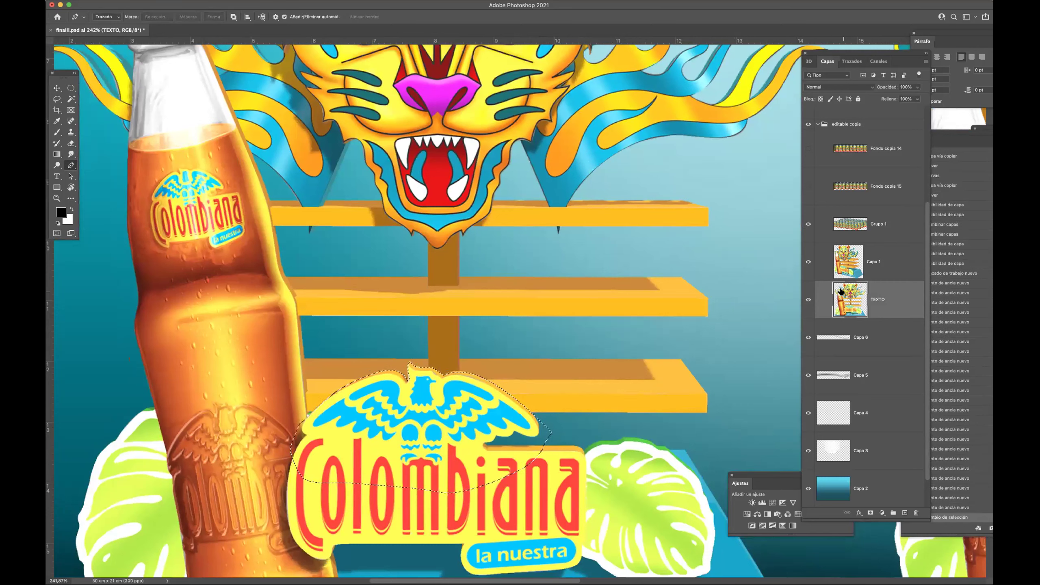
key("ctrl+j")
left_click_drag(863, 144, 863, 130)
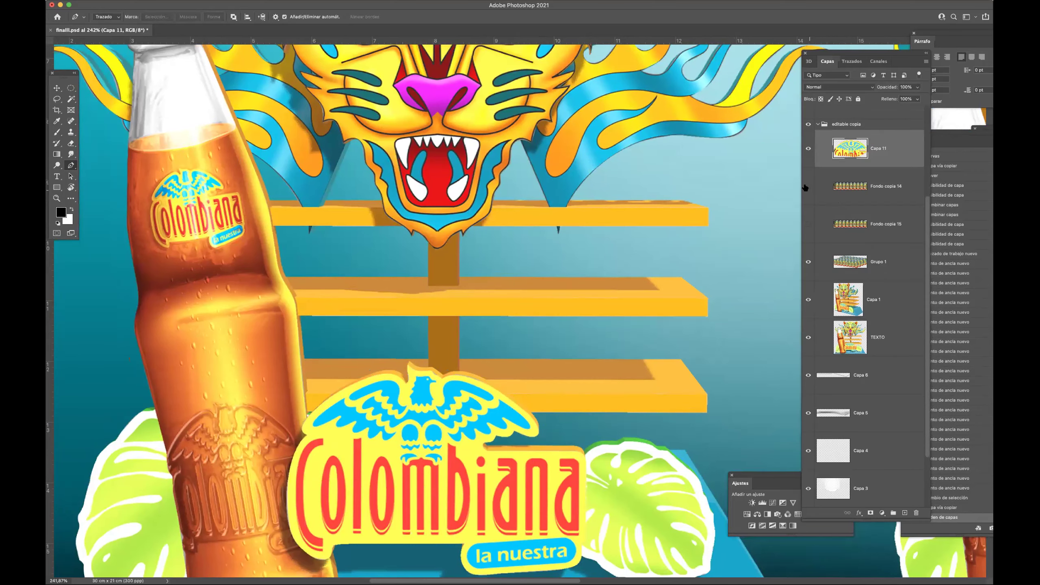
Check the can overlap, then Pen-trace a closed path along the bottle's right edge.
left_click(808, 238)
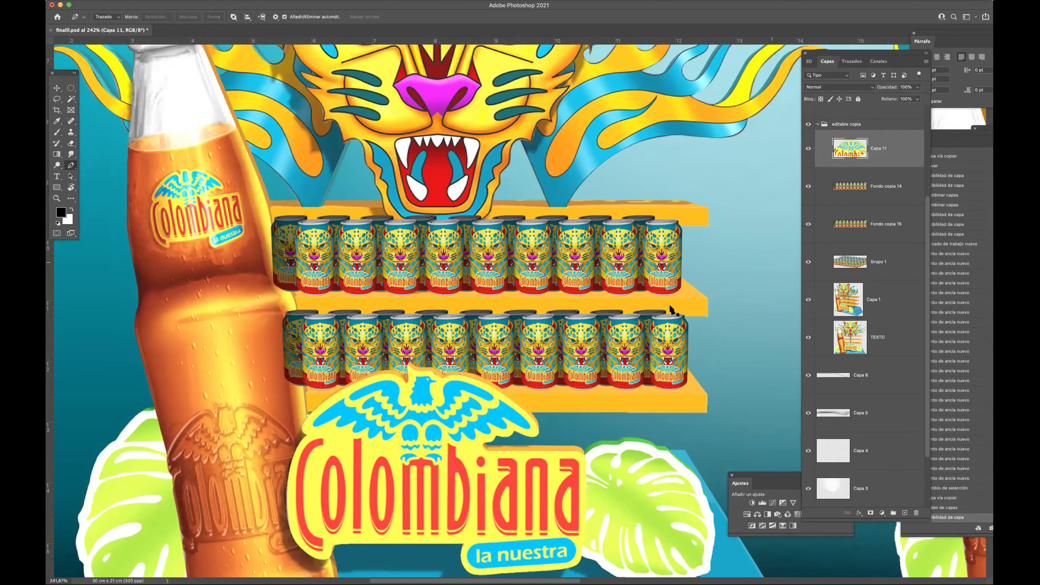
scroll(311, 353, "up", 2)
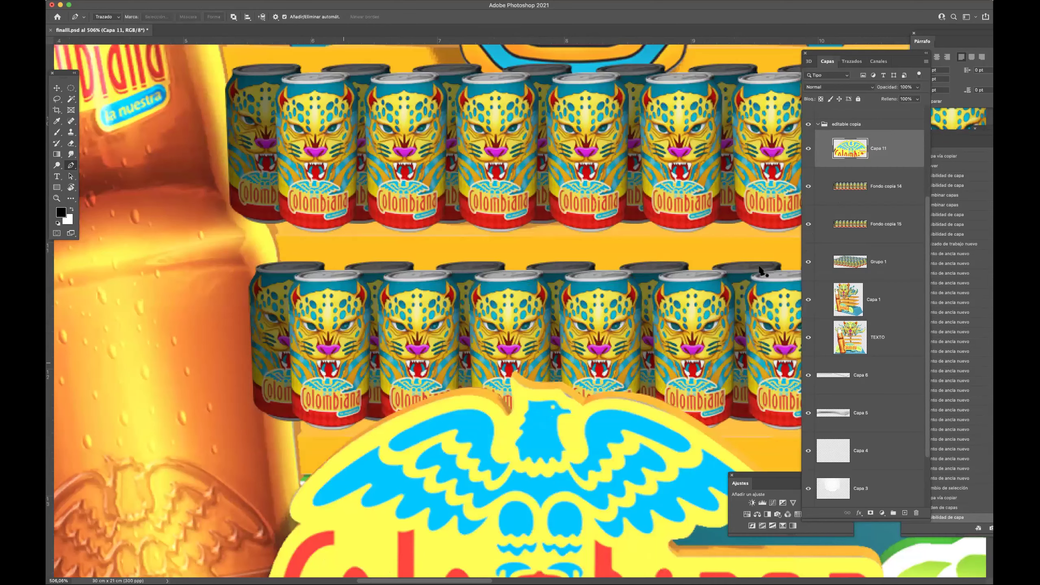
left_click(809, 229)
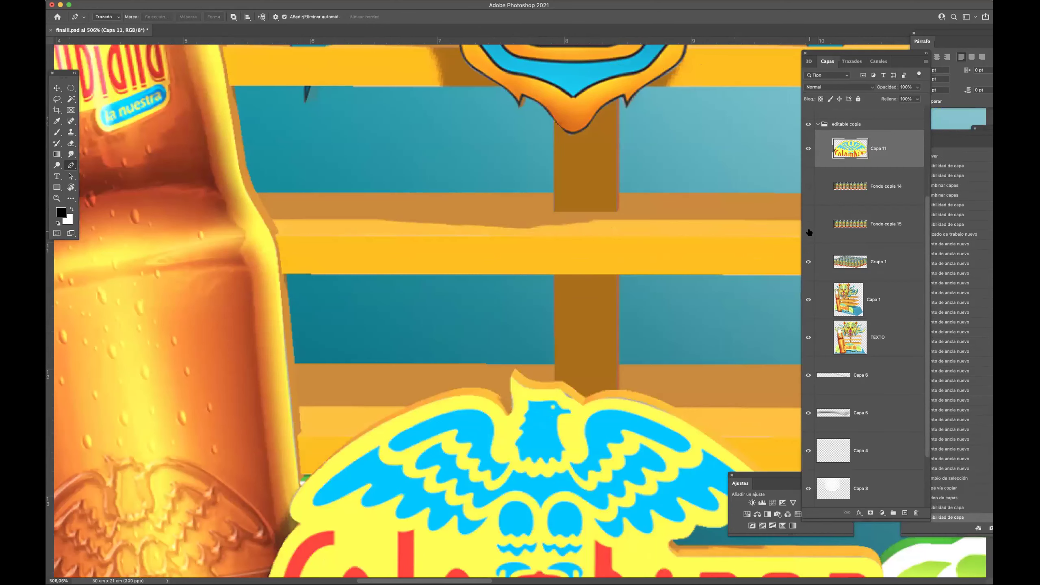
left_click(302, 484)
left_click(289, 287)
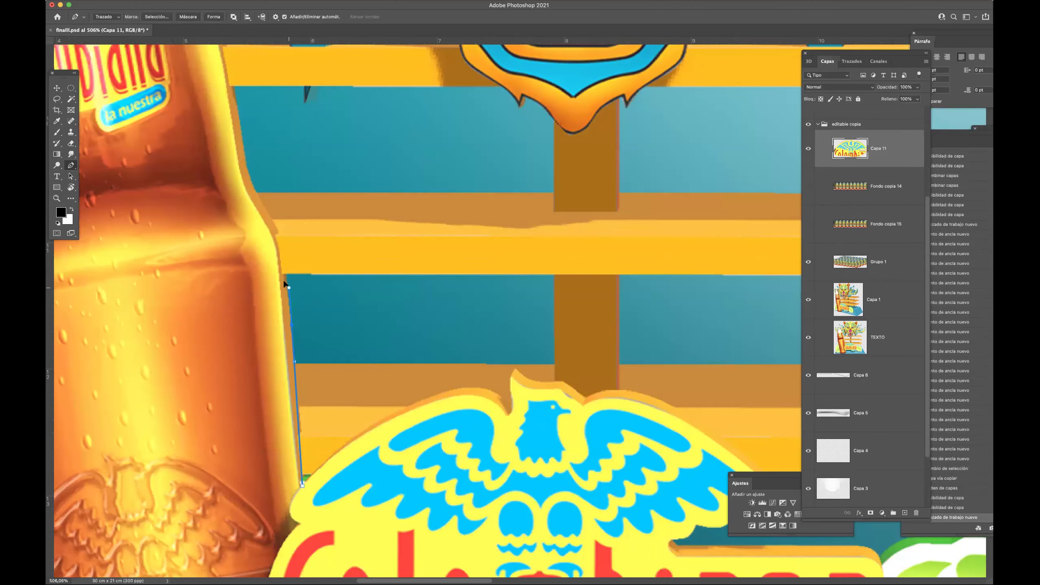
left_click_drag(268, 207, 249, 174)
left_click_drag(234, 107, 340, 321)
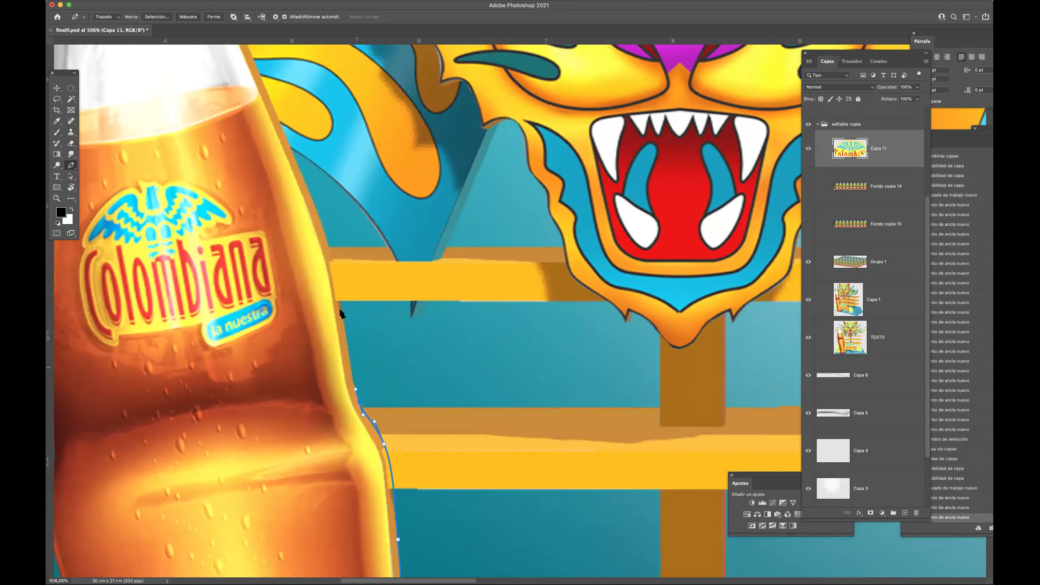
left_click_drag(330, 269, 331, 261)
left_click_drag(317, 214, 305, 186)
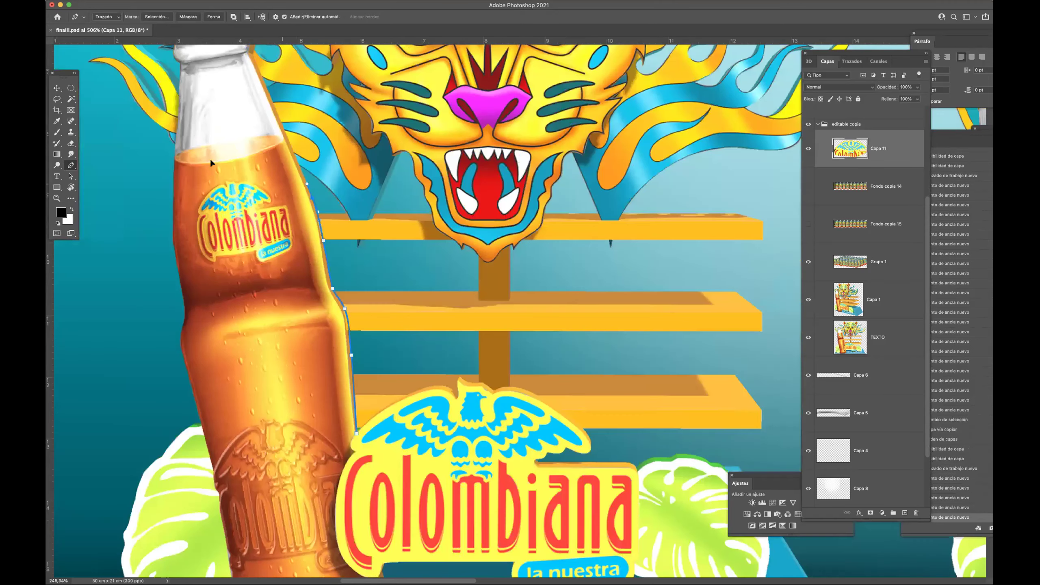
left_click_drag(325, 460, 337, 457)
Copy the bottle part from TEXTO onto Capa 12 and place it above the can rows.
key("super+Return")
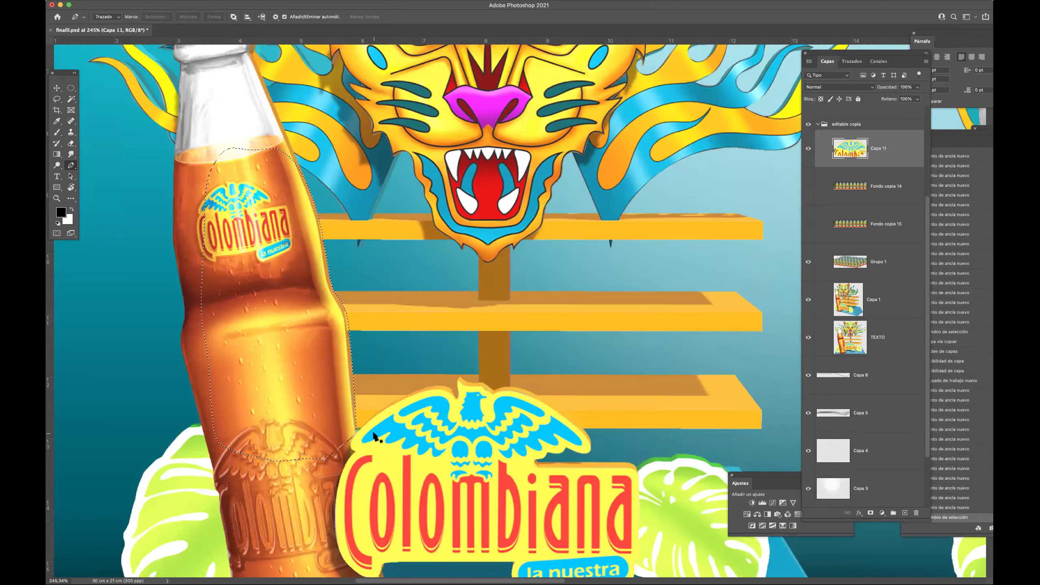
left_click(846, 343)
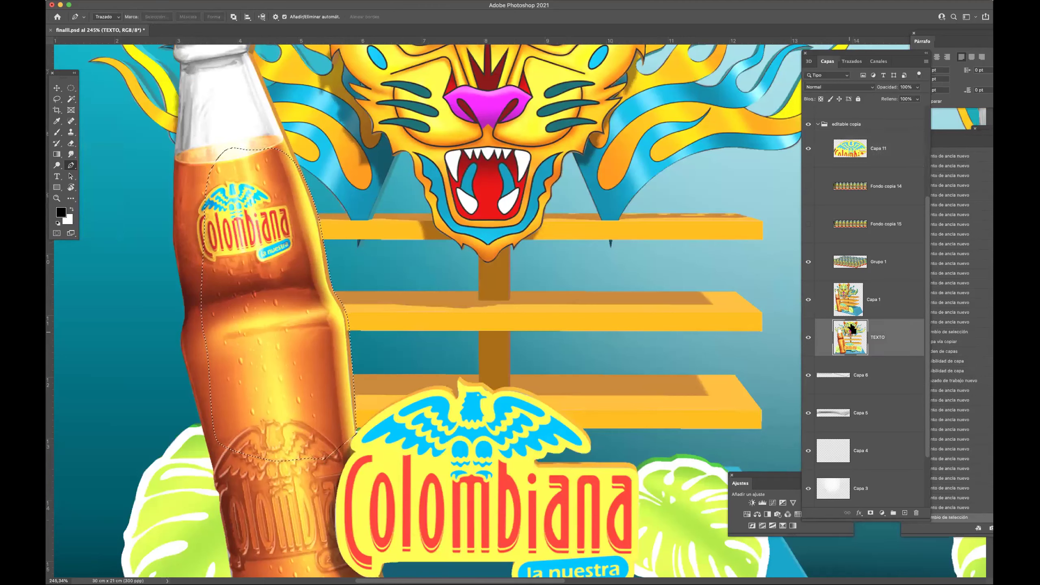
key("super+j")
left_click_drag(846, 340, 855, 193)
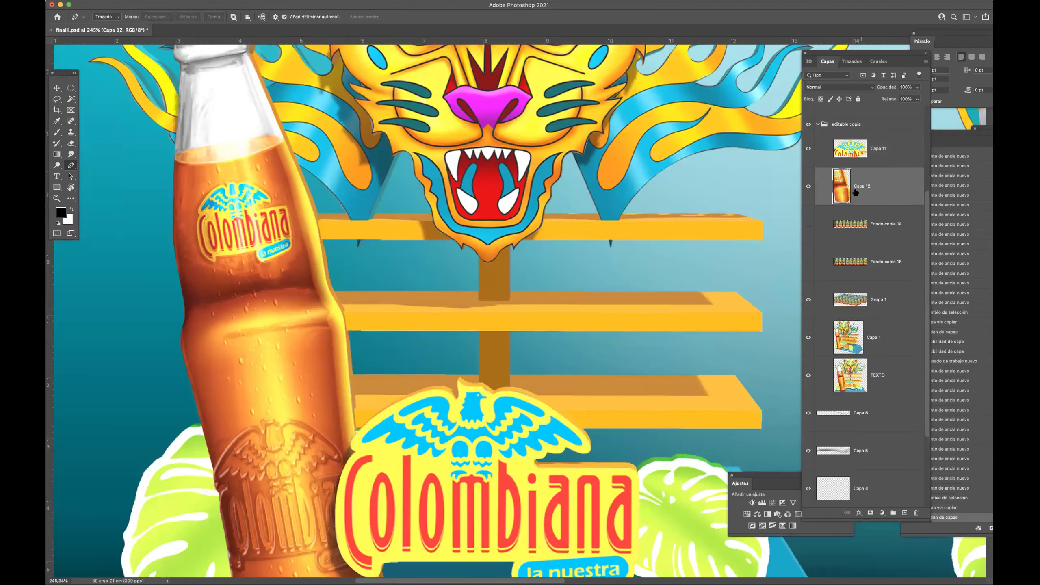
Begin a Pen path along the middle shelf's bottom edge.
scroll(422, 333, "up", 5)
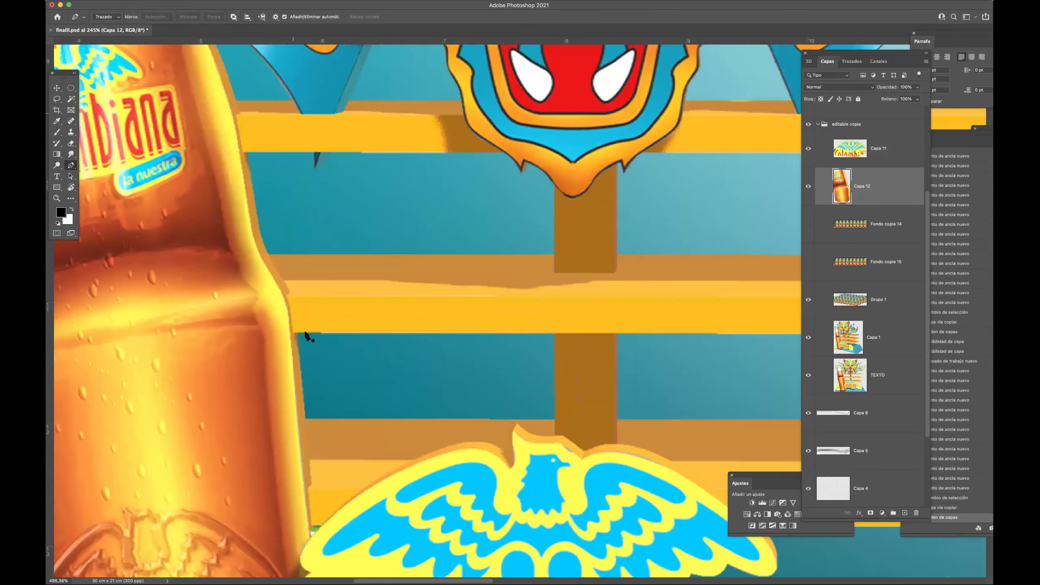
left_click(290, 334)
scroll(346, 339, "right", 10)
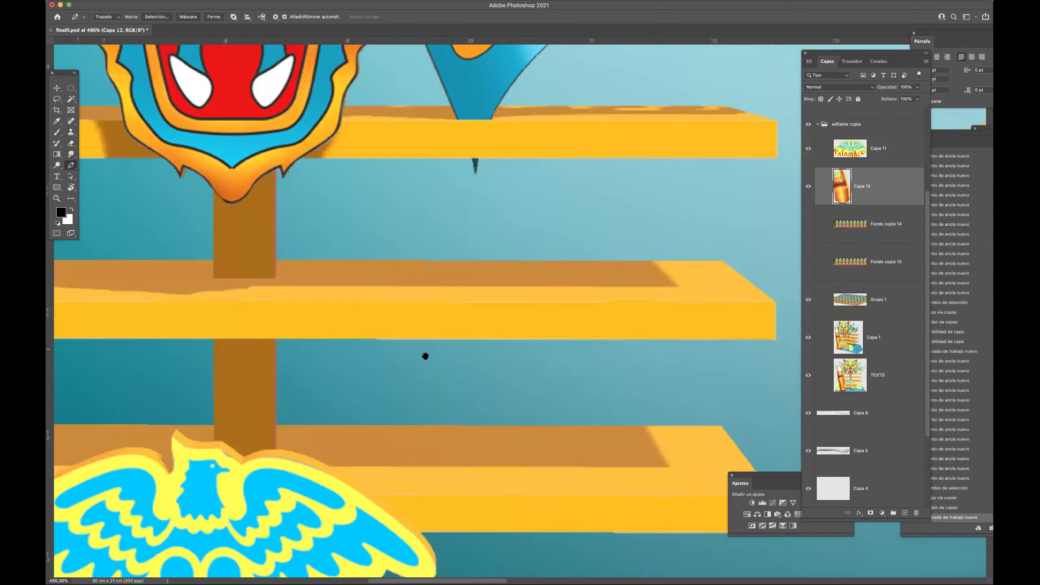
left_click(662, 342)
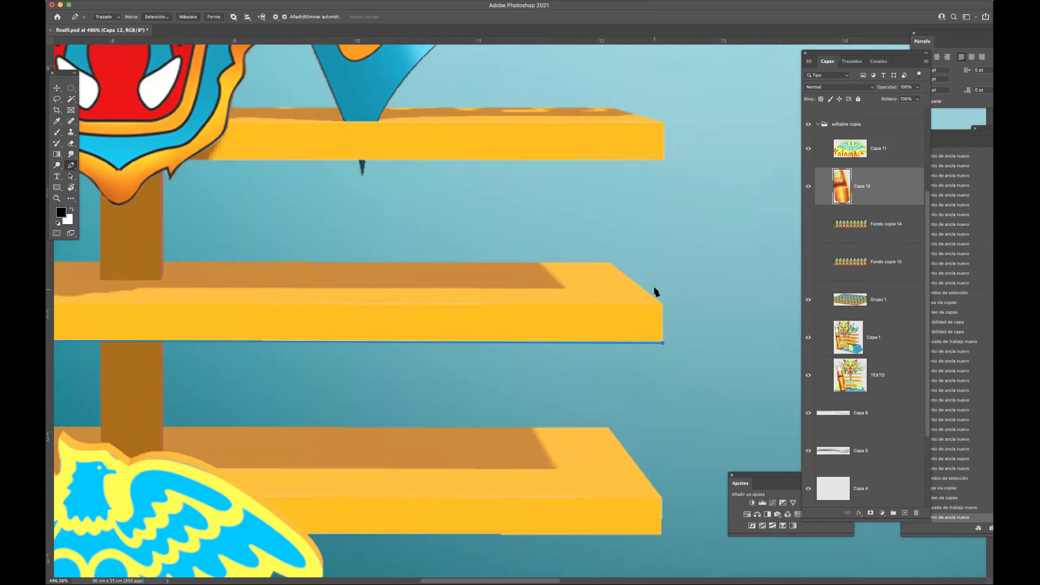
Pen-trace a closed outline around the middle shelf's front edge, from its right end to its left end.
left_click(647, 282)
key("super+z")
left_click(674, 319)
left_click(673, 290)
left_click(659, 276)
left_click(645, 271)
left_click(634, 273)
left_click_drag(611, 275, 605, 274)
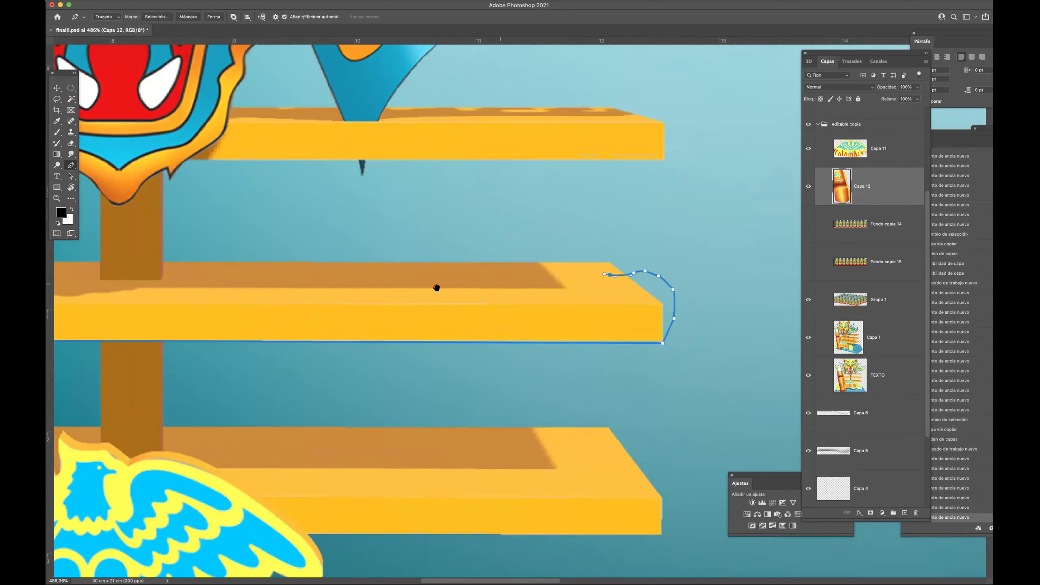
left_click_drag(437, 289, 510, 288)
left_click(112, 276)
left_click(130, 303)
left_click(133, 346)
Copy the outlined shelf strip from TEXTO to Capa 13 and stack it between the can layers.
key("super+Return")
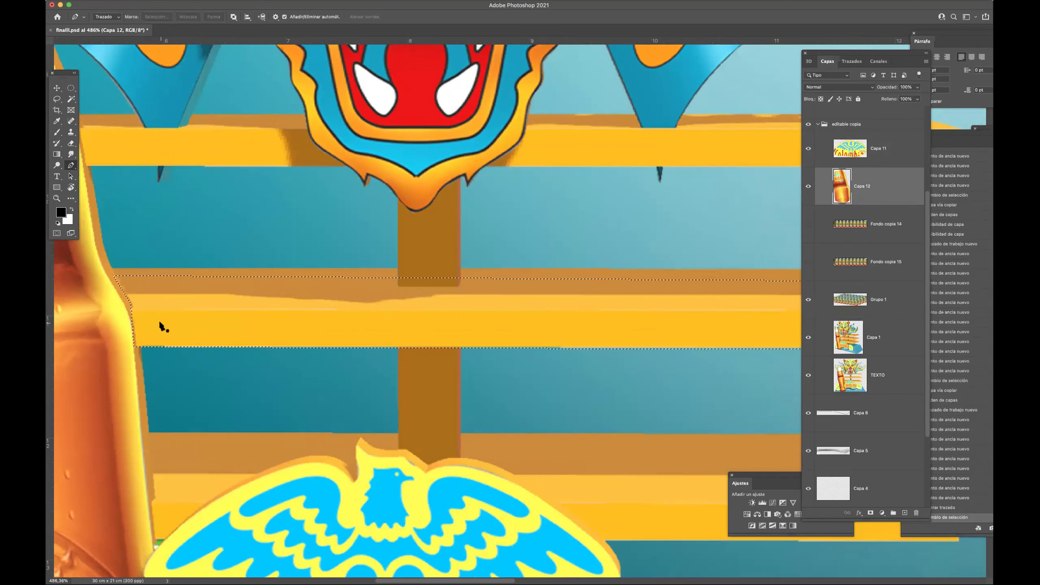
left_click(853, 371)
key("super+j")
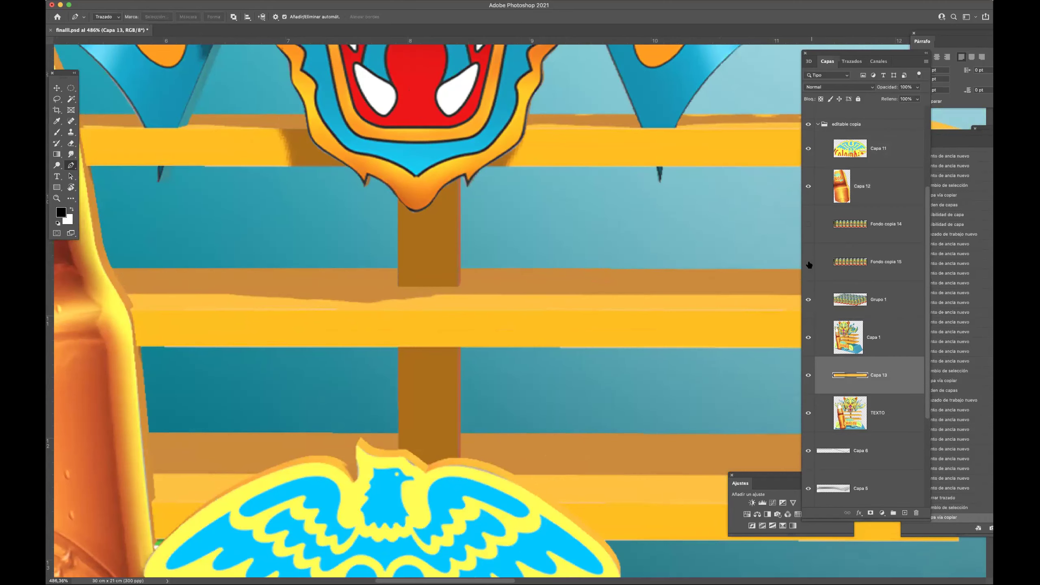
left_click_drag(808, 235, 808, 254)
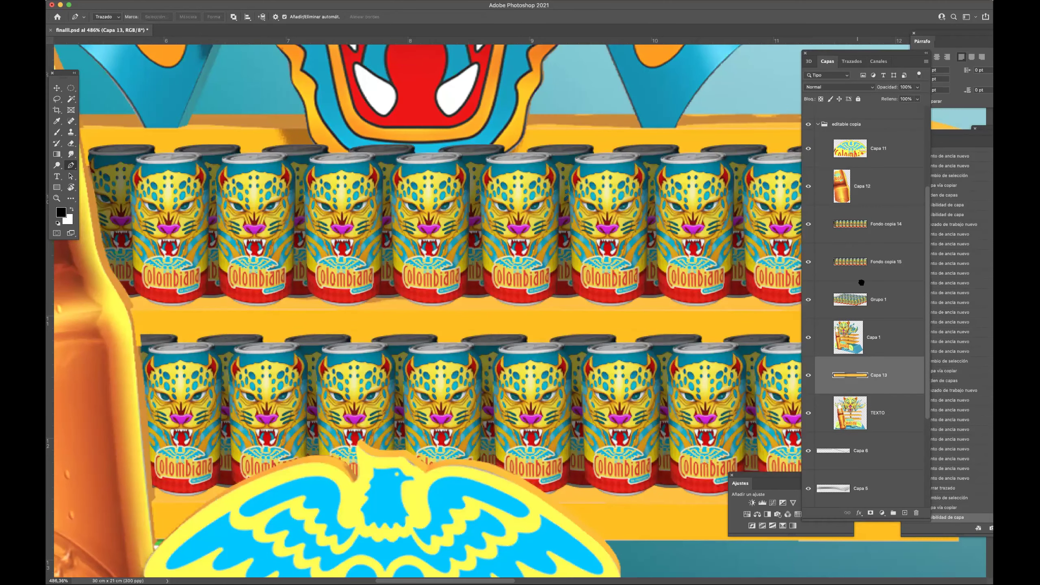
left_click_drag(856, 222, 852, 251)
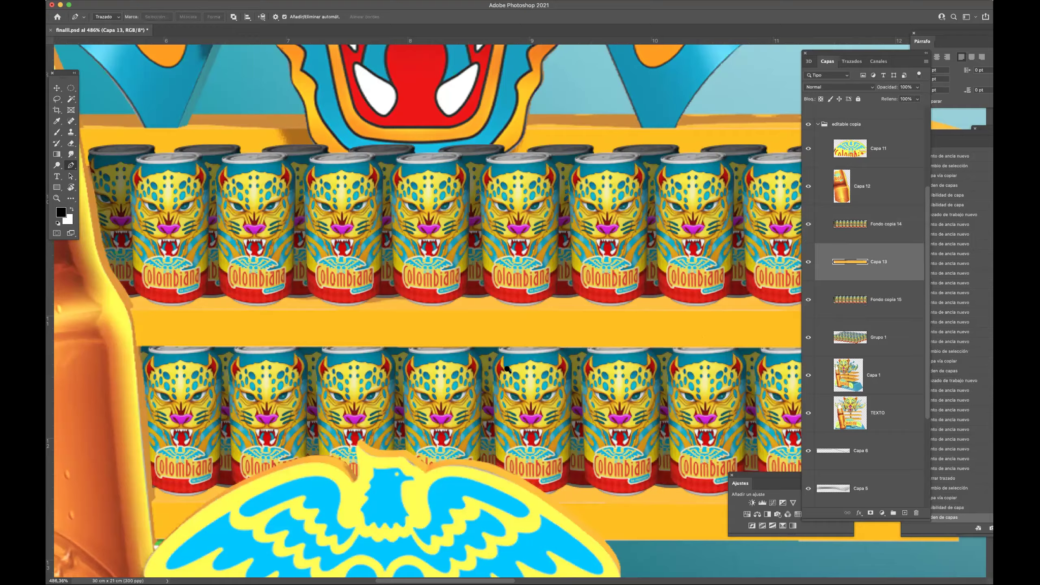
scroll(507, 369, "down", 5)
scroll(644, 299, "up", 3)
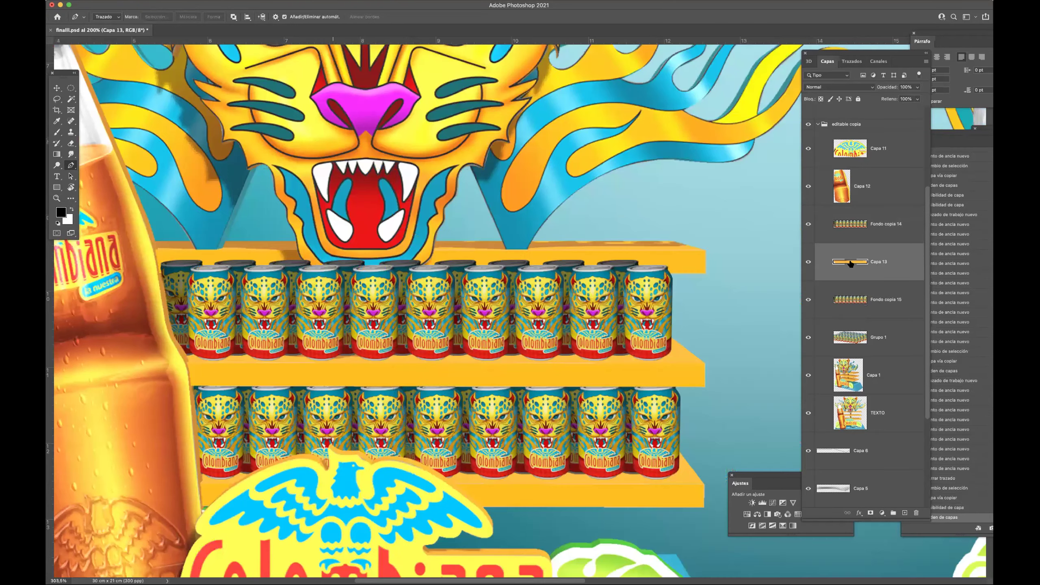
scroll(808, 264, "up", 1)
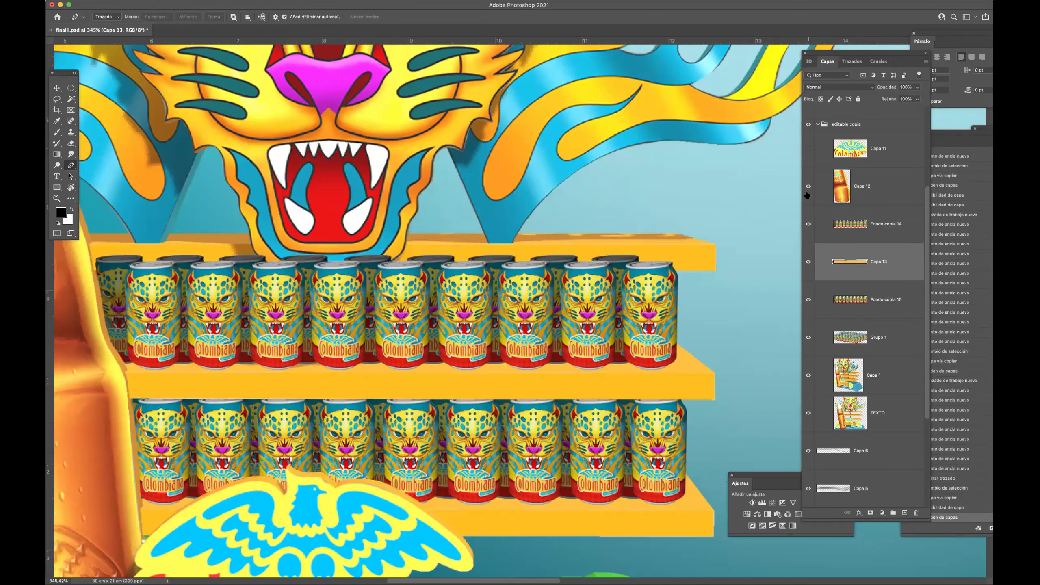
Hide Capa 13 and the can rows, and target the TEXTO layer.
left_click(808, 261)
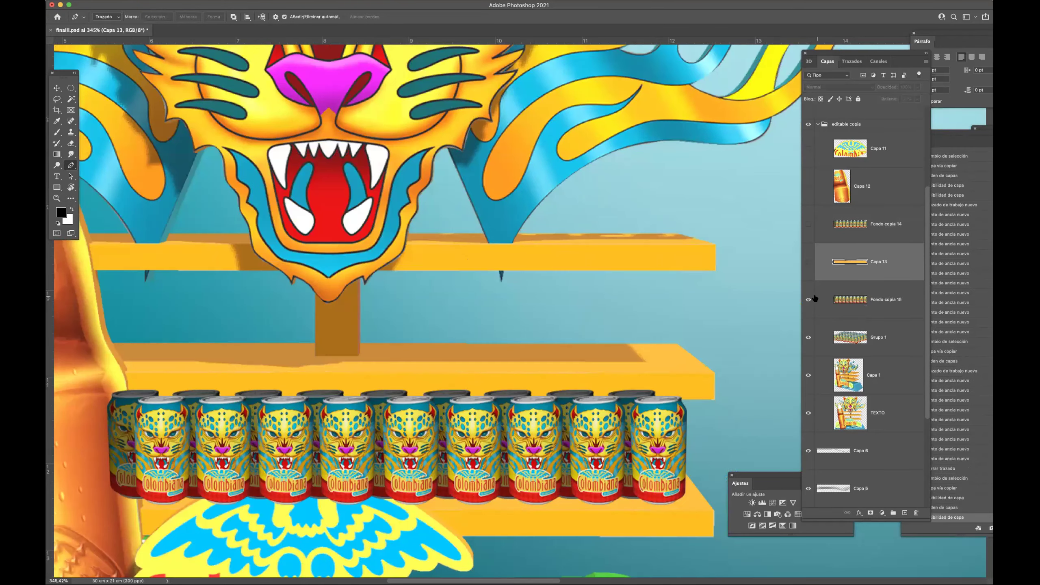
left_click(809, 338)
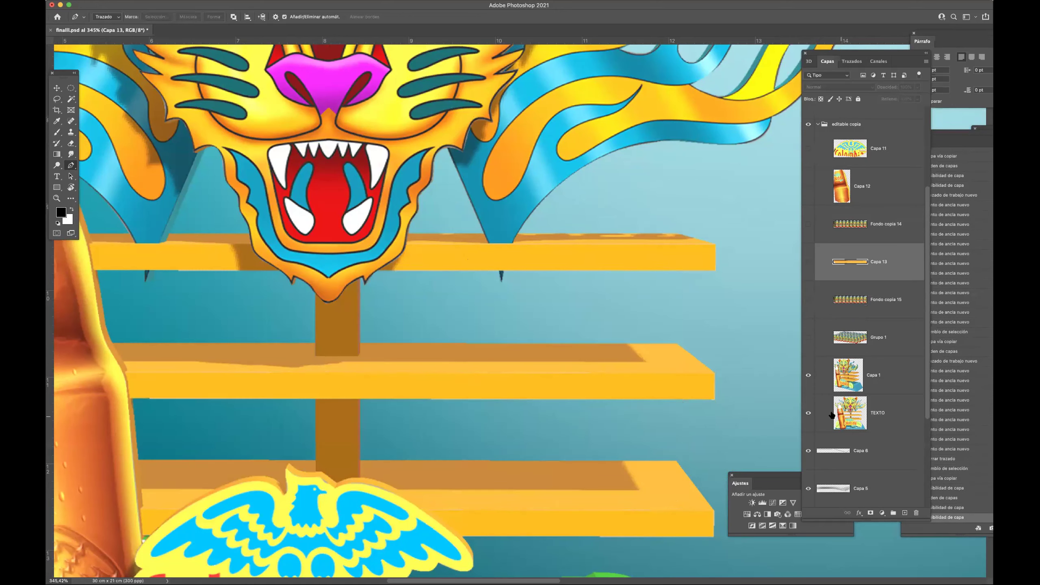
left_click(832, 415)
Start a Pen outline along the top shelf, tracing under the jaguar's chin.
scroll(109, 269, "up", 3)
left_click(113, 278)
left_click(546, 279)
left_click(564, 307)
left_click(575, 327)
left_click(604, 315)
left_click(627, 333)
scroll(492, 352, "up", 3)
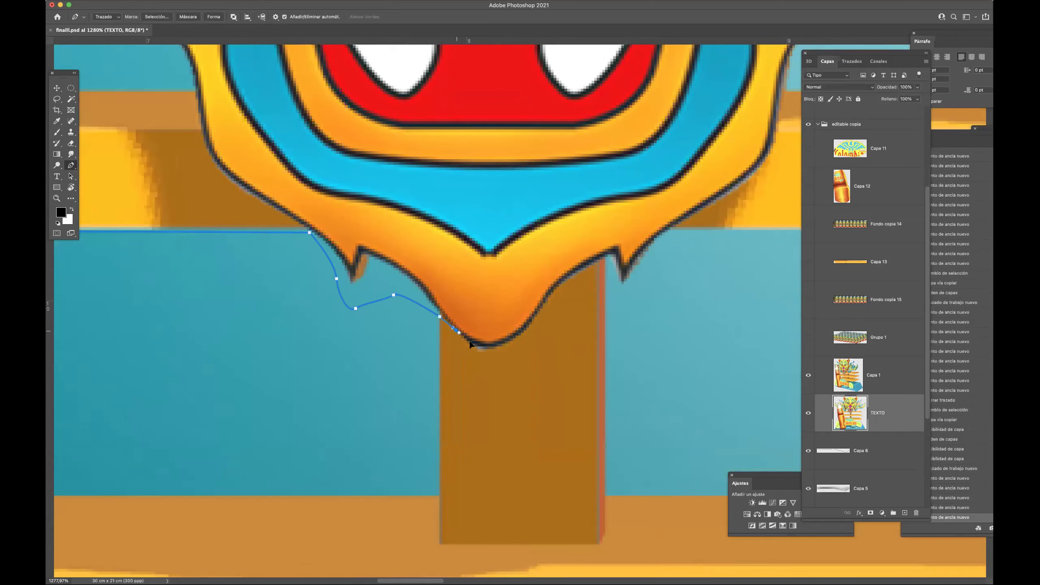
left_click(474, 346)
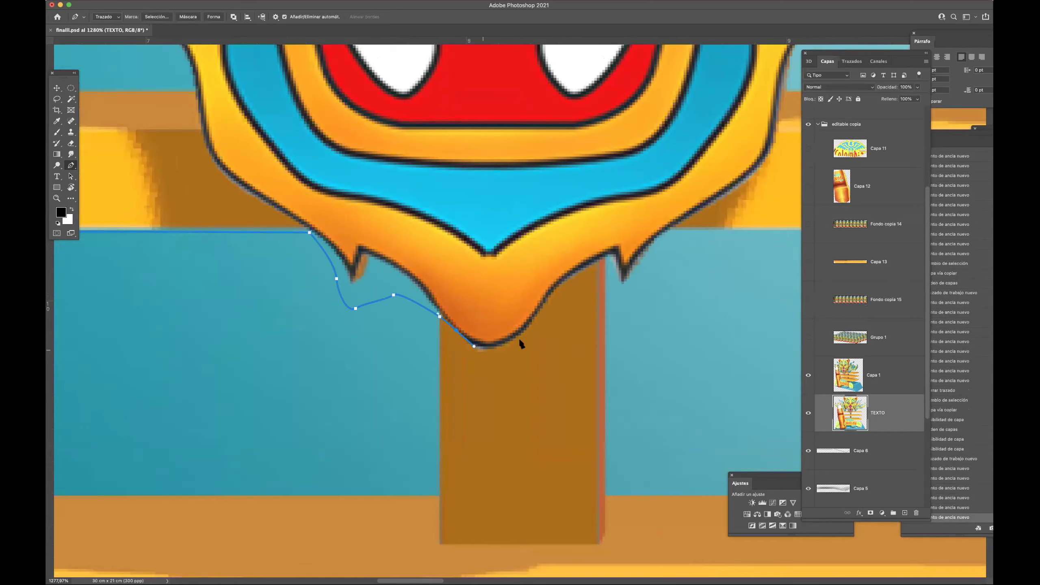
left_click_drag(539, 306, 545, 303)
left_click(583, 267)
left_click(610, 254)
left_click(618, 287)
left_click(625, 307)
left_click_drag(649, 310, 413, 342)
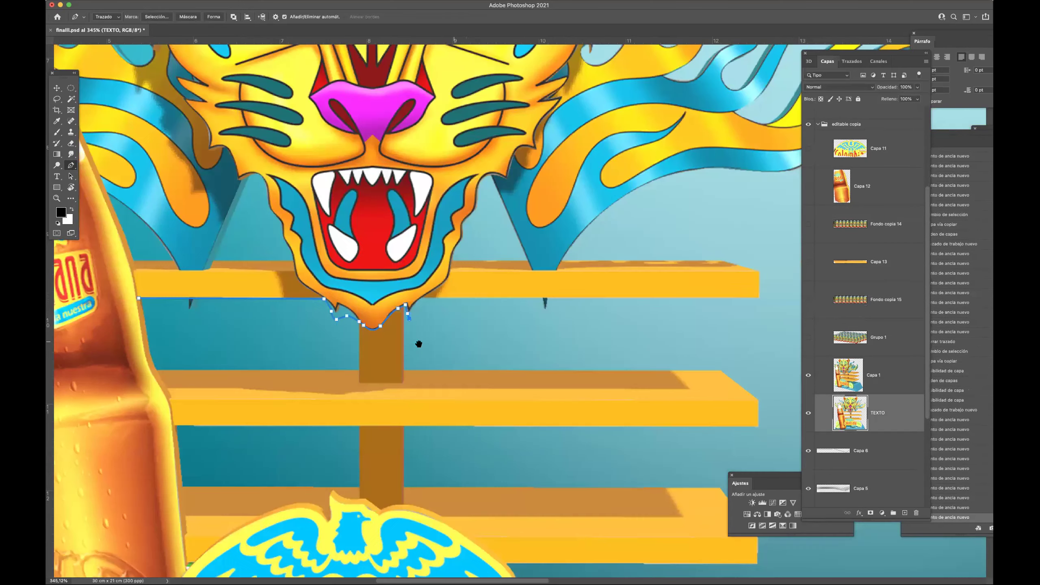
left_click(468, 345)
Continue the outline around the shelf's right end and back over the jaguar head, closing it.
scroll(526, 303, "up", 5)
left_click(507, 303)
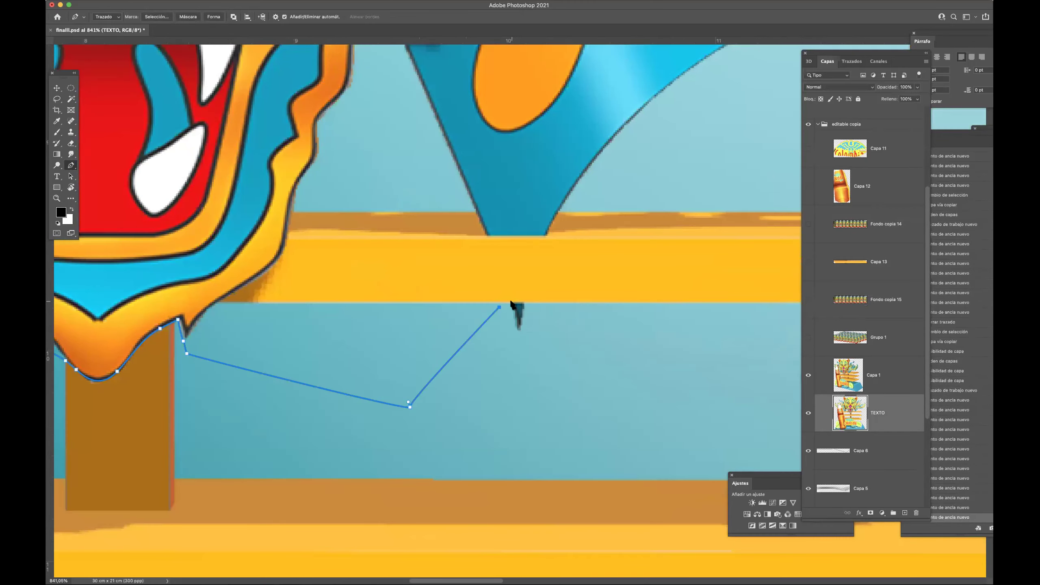
scroll(547, 330, "right", 8)
left_click_drag(546, 331, 506, 333)
left_click(678, 323)
left_click(692, 261)
left_click_drag(694, 246, 520, 209)
left_click(611, 201)
left_click(575, 204)
left_click(528, 209)
left_click(378, 187)
left_click(314, 174)
left_click(233, 166)
left_click(182, 175)
left_click(120, 191)
left_click(129, 257)
Copy the outlined area to Capa 14 at the group top, show the cans, and fit the view.
key("super+Return")
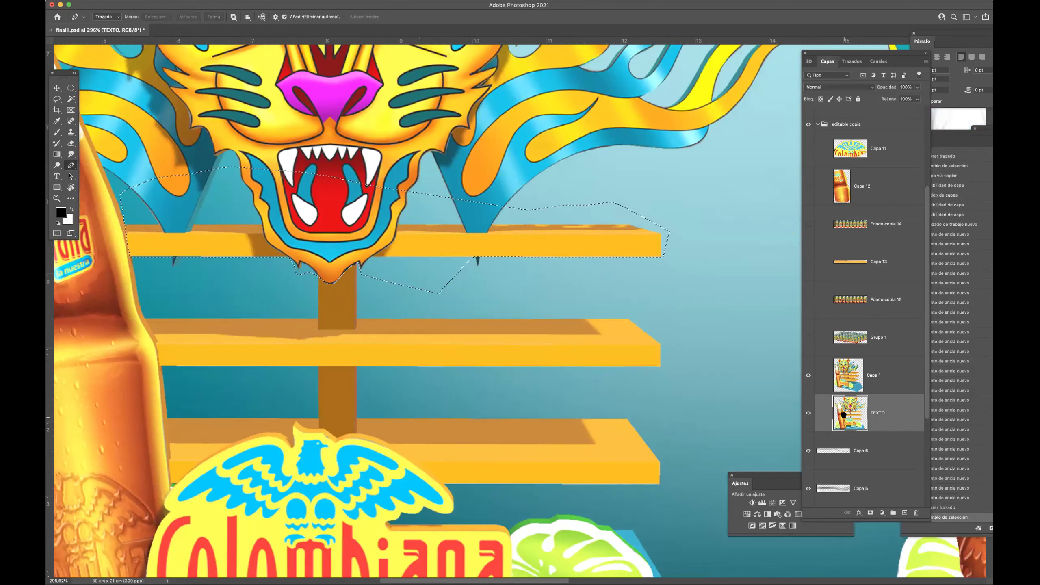
key("super+j")
left_click_drag(880, 414, 870, 140)
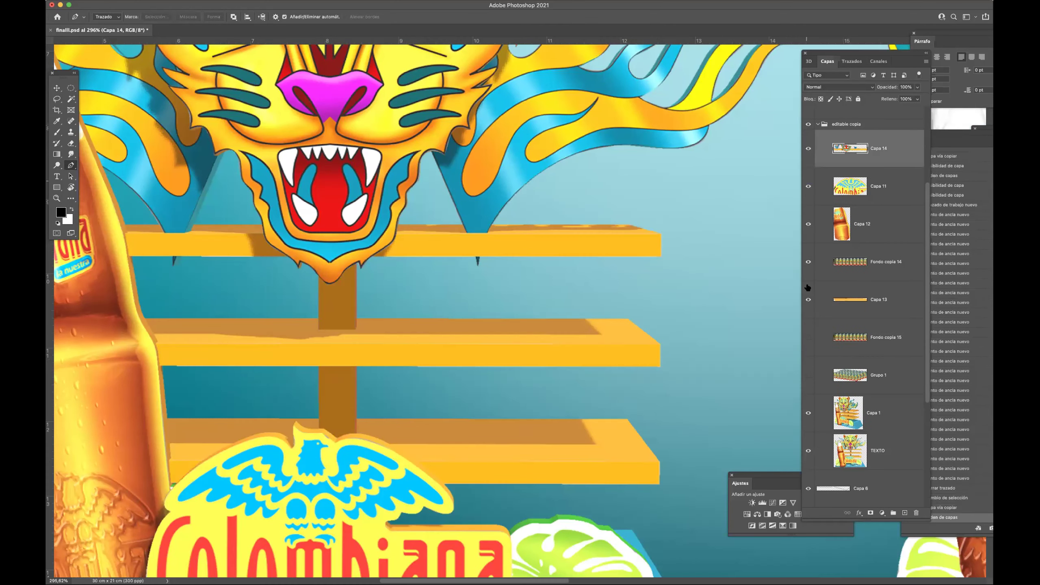
left_click(807, 411)
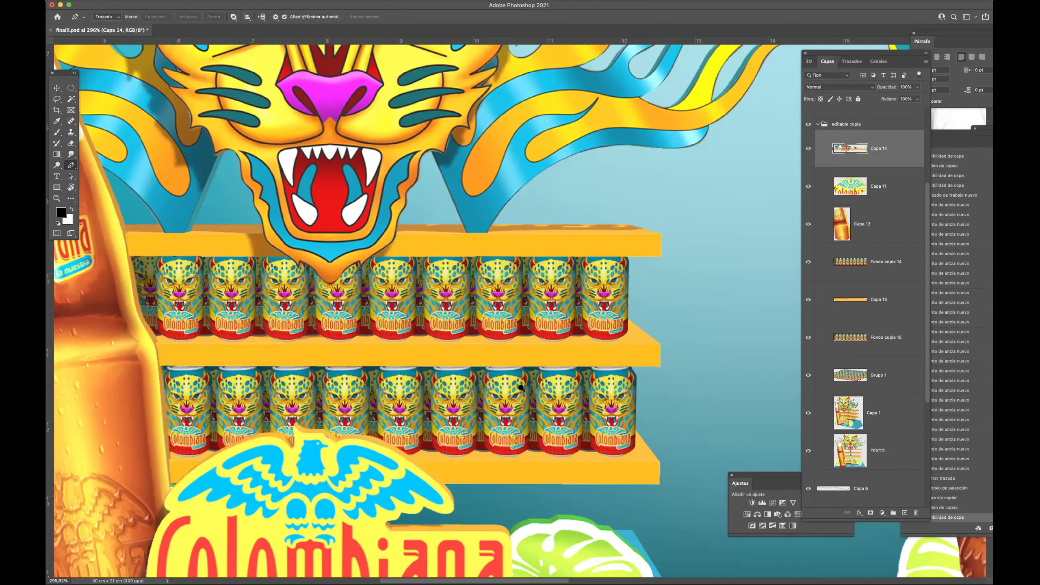
key("super+0")
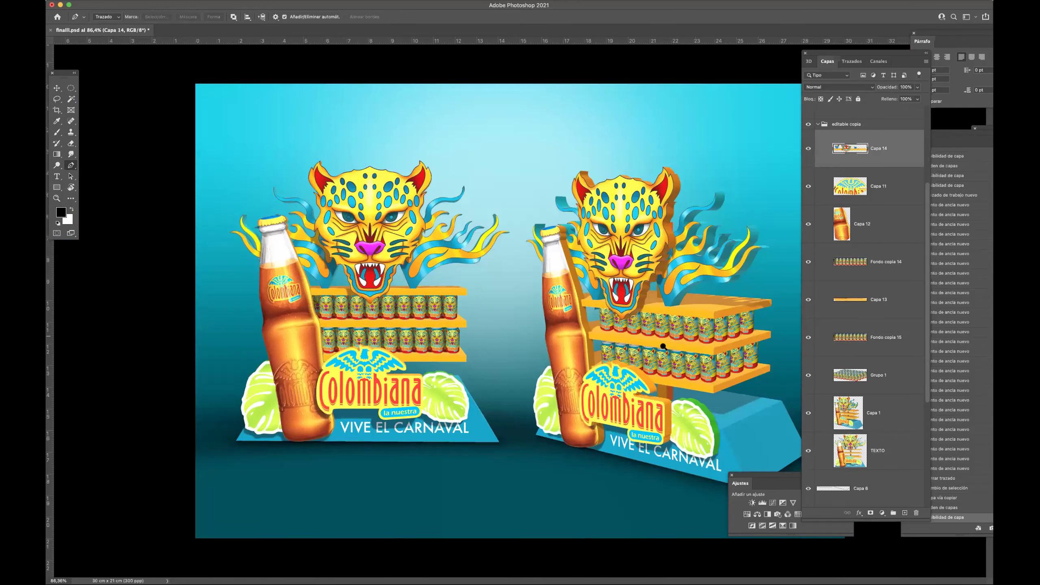
Save the document.
scroll(663, 346, "up", 2)
scroll(679, 282, "down", 1)
key("v")
key("super+s")
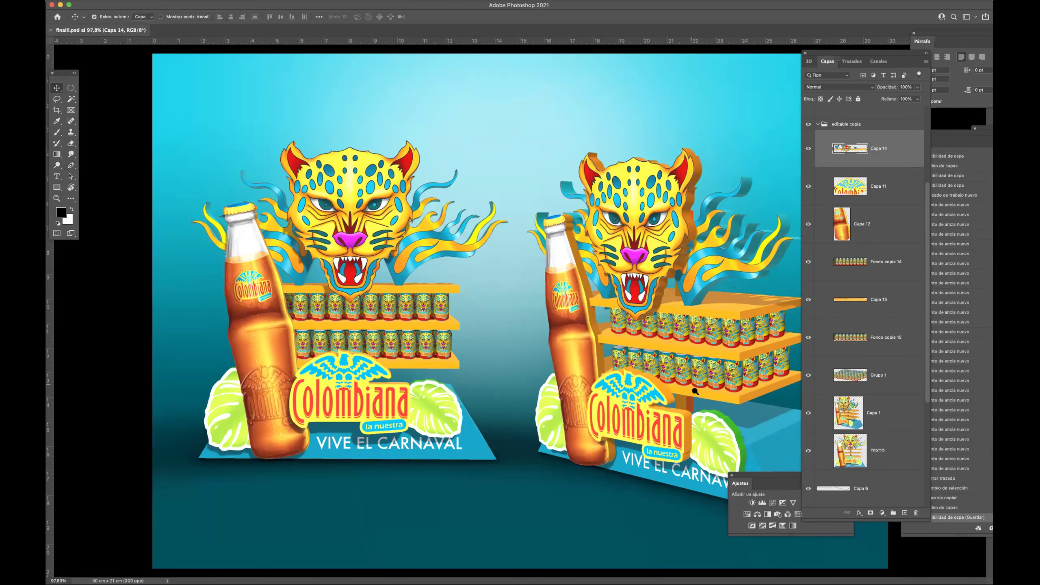
Load the Grupo 1 cans as a selection and create masked layer Capa 15.
scroll(695, 391, "up", 1)
scroll(553, 354, "up", 5)
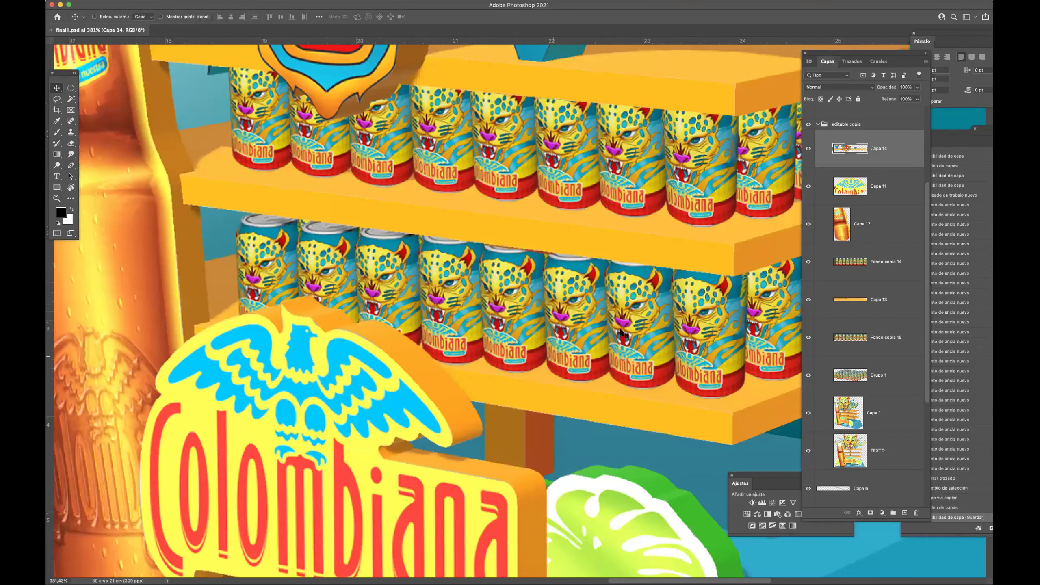
scroll(621, 328, "down", 1)
left_click(820, 371)
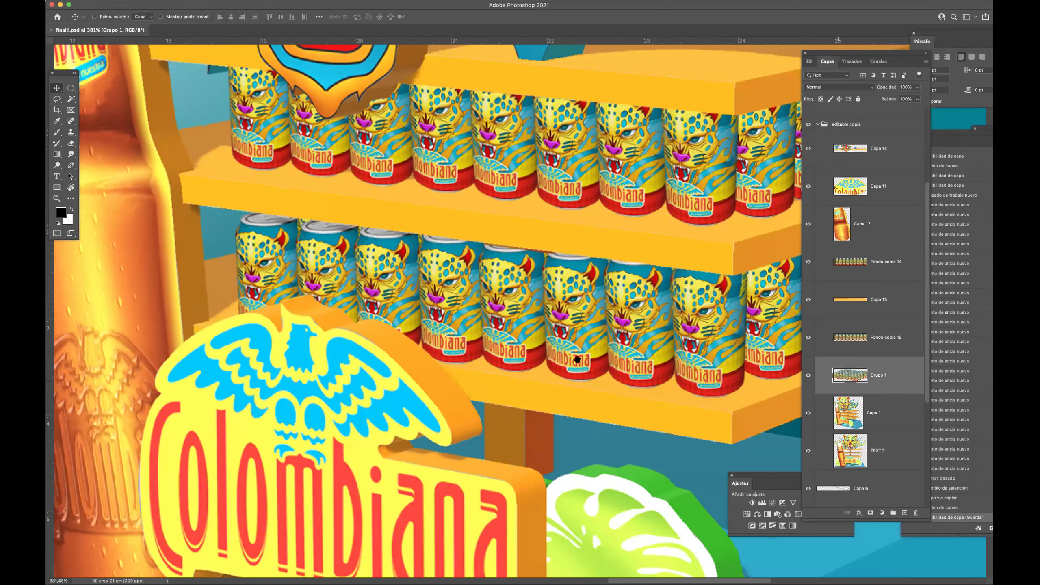
scroll(846, 381, "right", 3)
left_click(852, 375, "super")
left_click(905, 513)
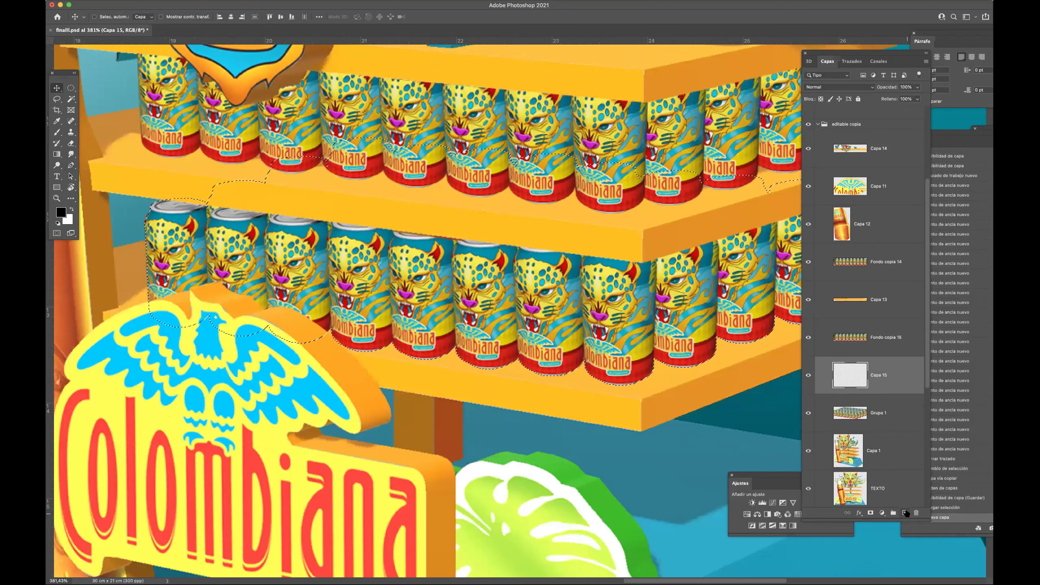
left_click(871, 514)
left_click(850, 381)
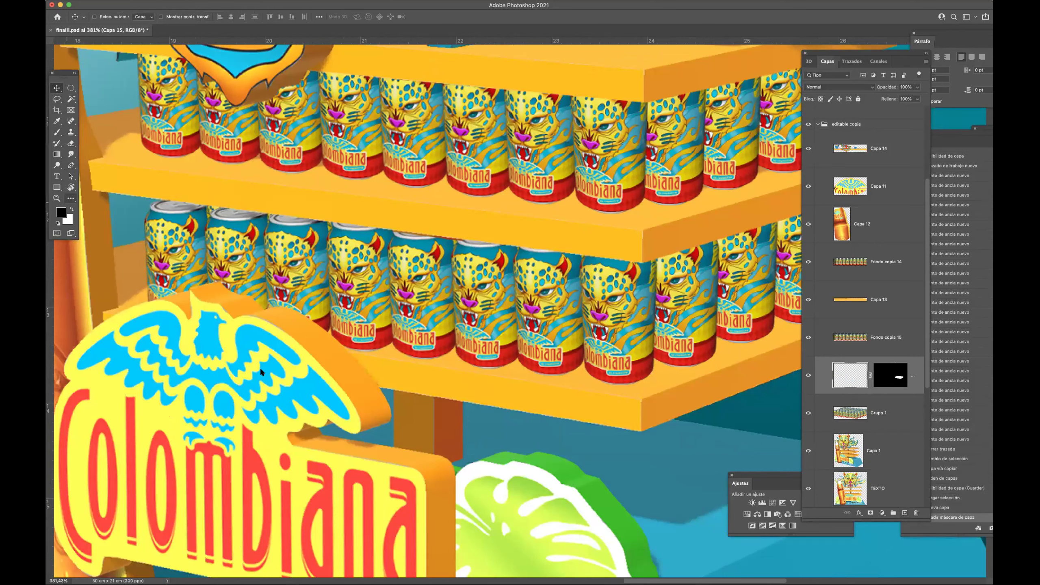
Paint soft black 47% shadows over the lower can row along the middle shelf edge.
left_click(332, 315)
key("b")
left_click_drag(138, 192, 237, 202)
left_click_drag(336, 213, 172, 193)
mouse_move(488, 219)
left_mouse_down()
mouse_move(155, 190)
mouse_move(310, 208)
mouse_move(587, 269)
left_mouse_up()
mouse_move(586, 269)
left_mouse_down()
mouse_move(664, 264)
mouse_move(488, 224)
left_mouse_up()
mouse_move(488, 224)
left_mouse_down()
mouse_move(629, 244)
mouse_move(504, 275)
left_mouse_up()
left_click_drag(562, 247, 548, 249)
mouse_move(676, 223)
left_mouse_down()
mouse_move(506, 269)
mouse_move(734, 216)
mouse_move(512, 272)
left_mouse_up()
left_click_drag(512, 273, 783, 200)
Switch to the Move tool and select the Capa 9 layer.
scroll(558, 248, "down", 3)
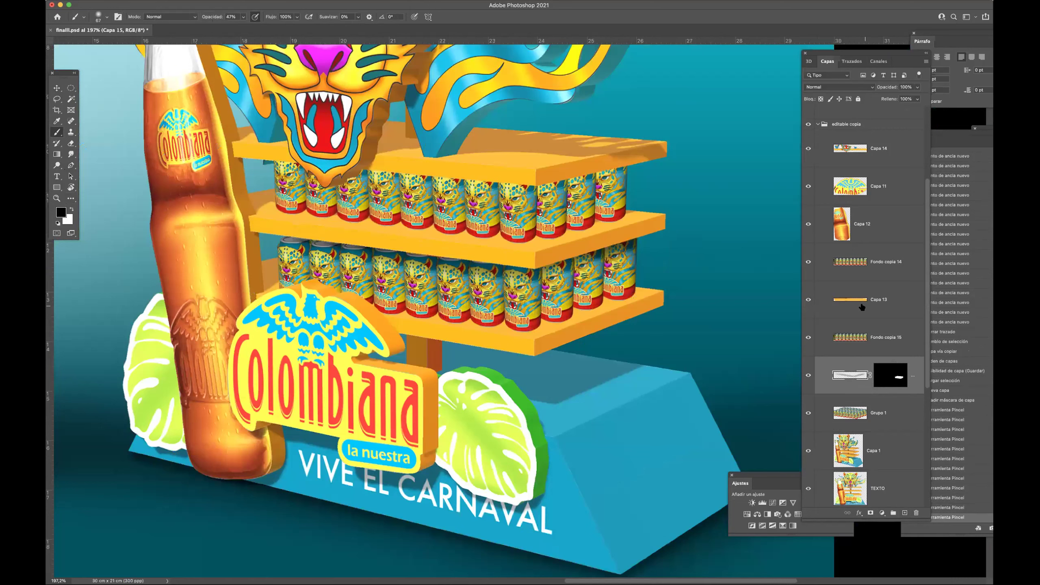
key("v")
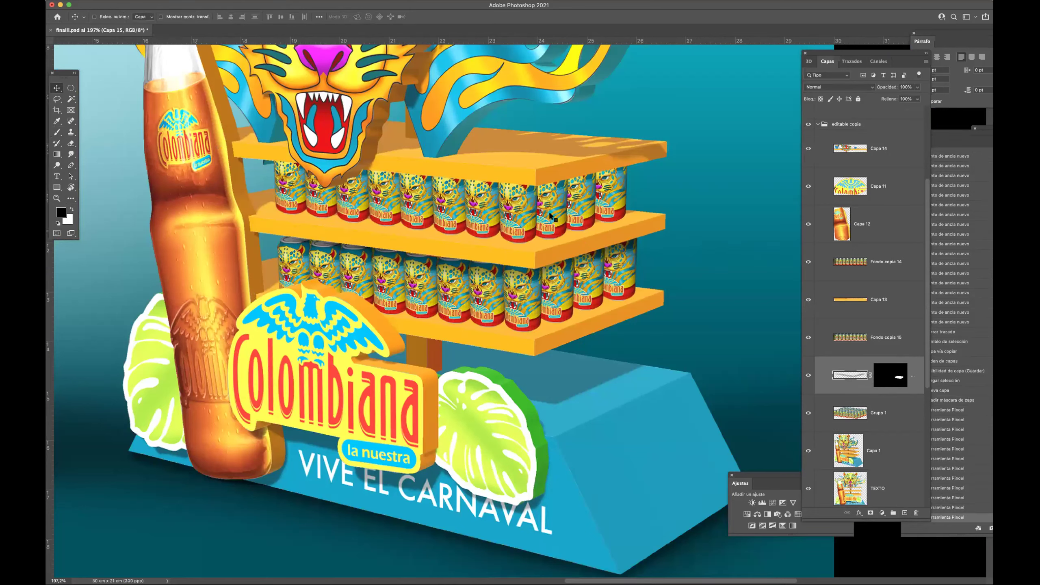
left_click(553, 215, "super")
Load Capa 9's cans as a selection and add a new masked shadow layer.
left_click(846, 127, "super")
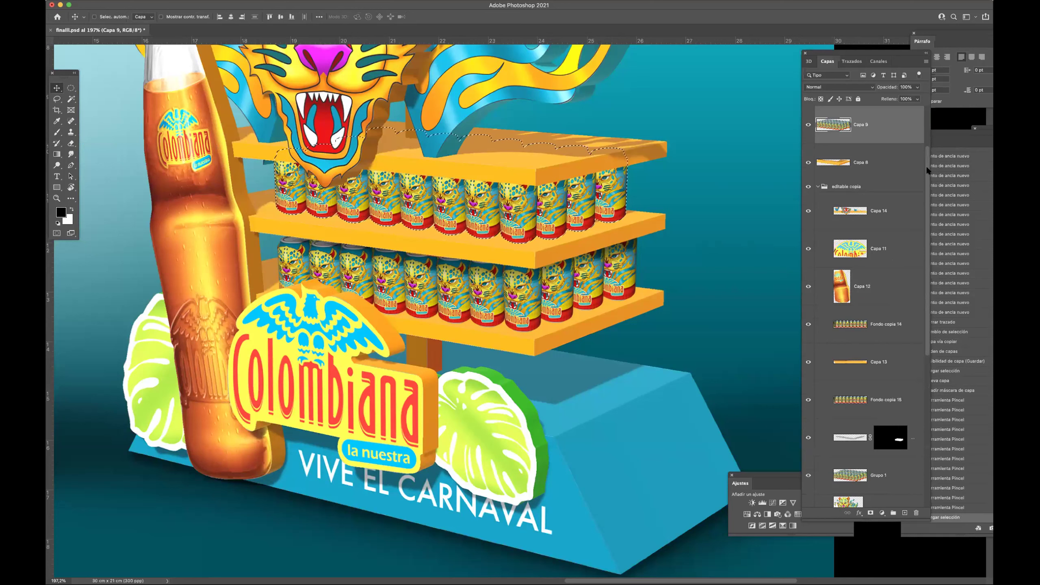
scroll(927, 169, "up", 2)
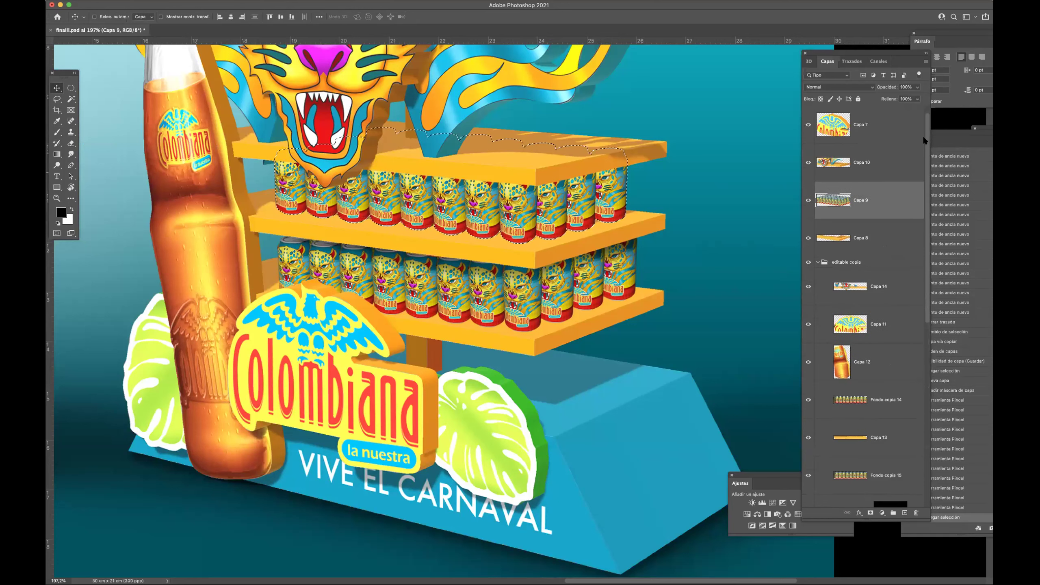
left_click(904, 513)
left_click(870, 513)
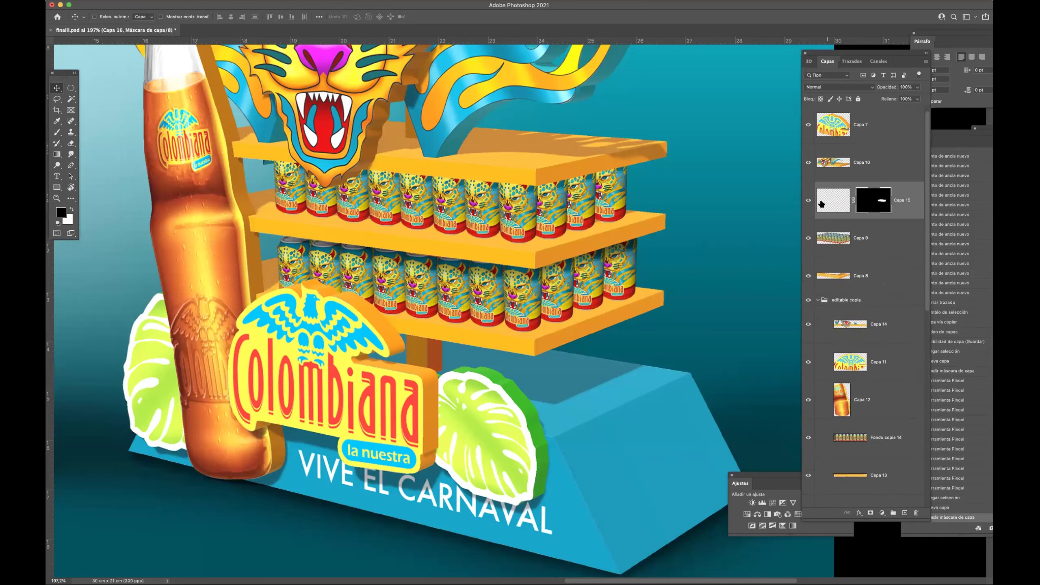
scroll(318, 162, "up", 5)
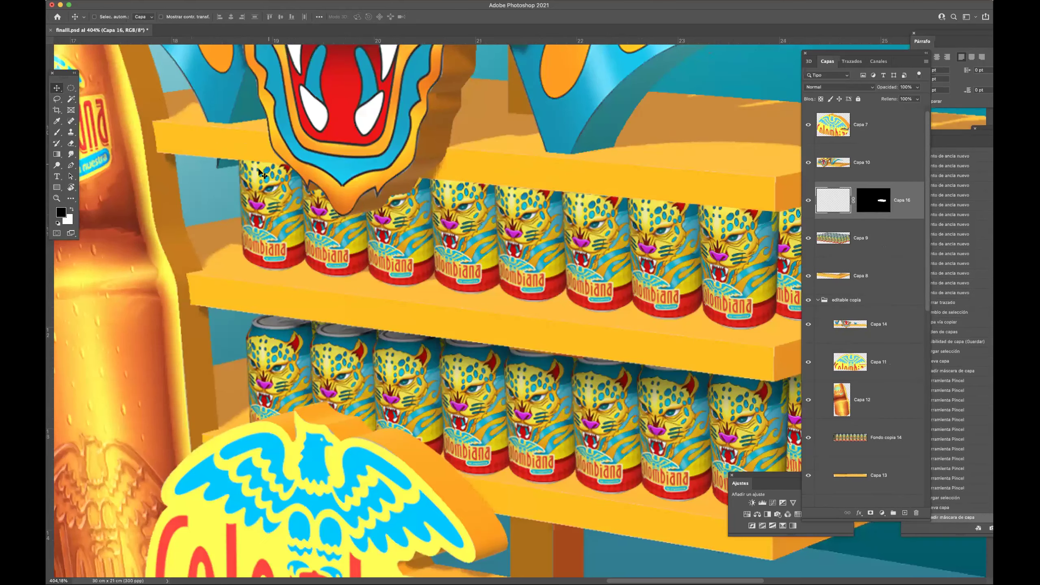
Brush soft black shading beneath the top shelf over the upper can tops.
key("b")
mouse_move(223, 151)
left_mouse_down()
mouse_move(369, 162)
mouse_move(234, 144)
mouse_move(413, 191)
mouse_move(266, 174)
left_mouse_up()
mouse_move(266, 175)
left_mouse_down()
mouse_move(341, 197)
mouse_move(446, 170)
mouse_move(527, 180)
left_mouse_up()
mouse_move(526, 180)
left_mouse_down()
mouse_move(364, 151)
mouse_move(643, 187)
mouse_move(462, 201)
left_mouse_up()
left_click_drag(375, 197, 314, 208)
left_click_drag(652, 198, 441, 211)
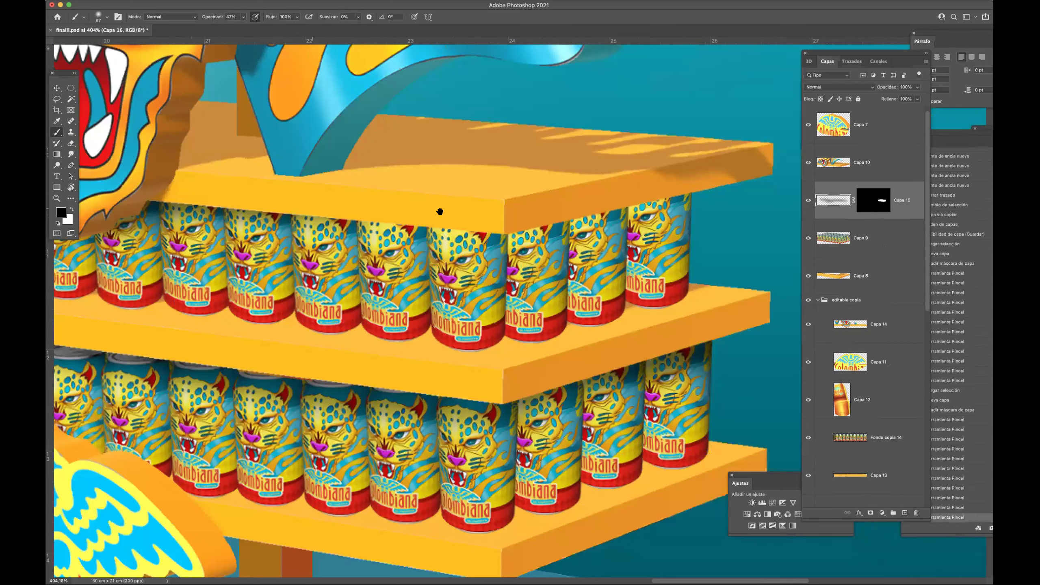
mouse_move(300, 213)
left_mouse_down()
mouse_move(519, 235)
mouse_move(385, 234)
left_mouse_up()
mouse_move(631, 197)
left_mouse_down()
mouse_move(498, 236)
mouse_move(721, 167)
mouse_move(589, 204)
mouse_move(719, 184)
left_mouse_up()
left_click_drag(718, 184, 550, 214)
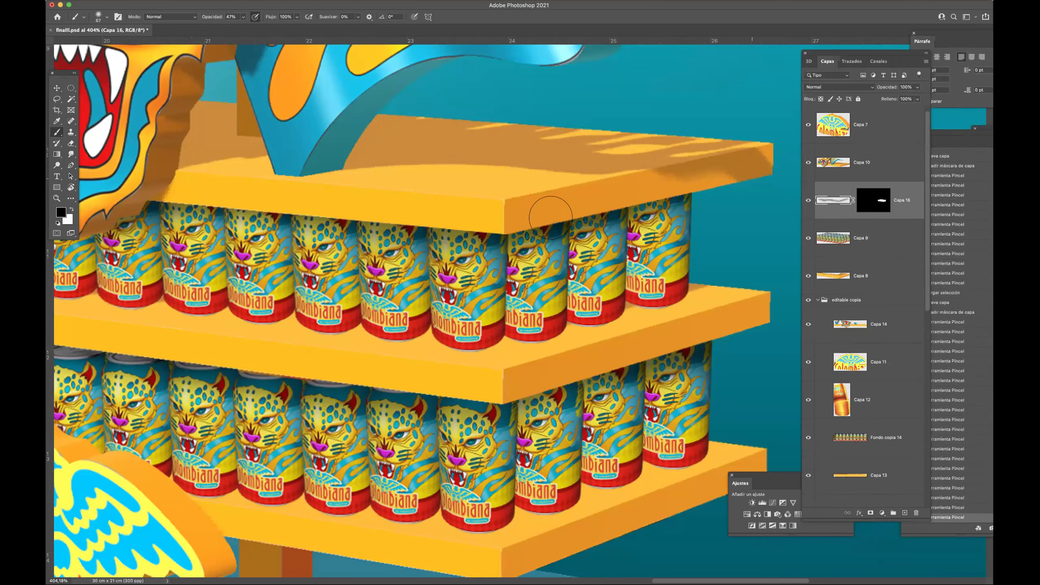
scroll(545, 206, "down", 3)
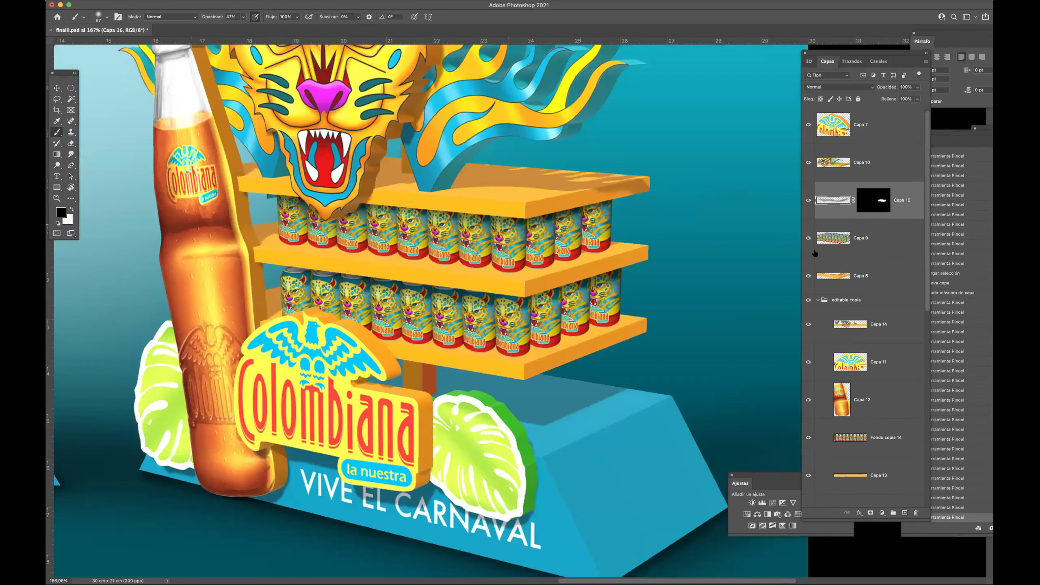
Add new layer Capa 17 above Capa 1 and set up a soft brush.
key("v")
scroll(488, 367, "up", 2)
left_click_drag(487, 368, 537, 358)
left_click(539, 348, "super")
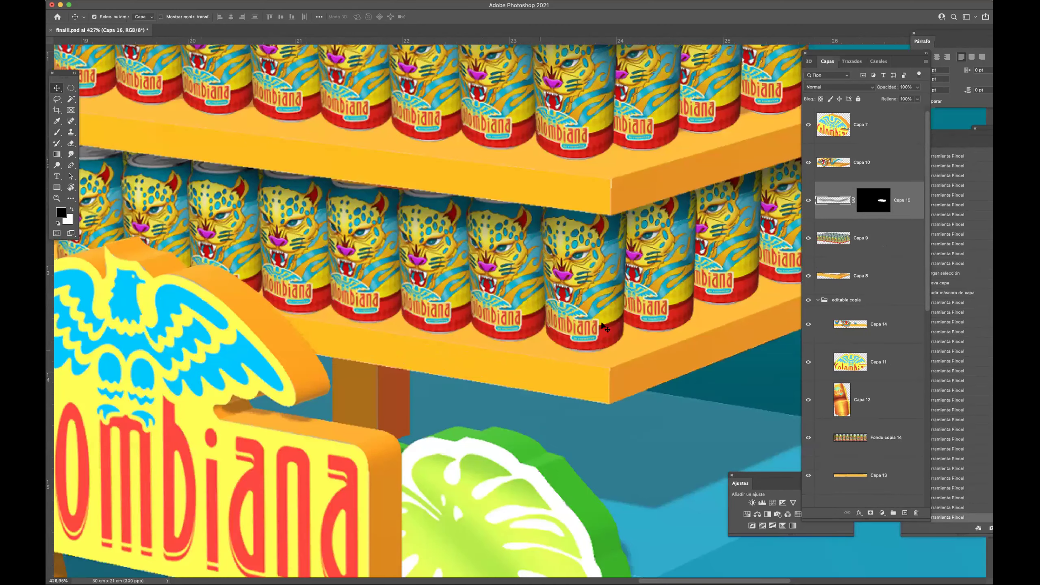
scroll(923, 370, "down", 1)
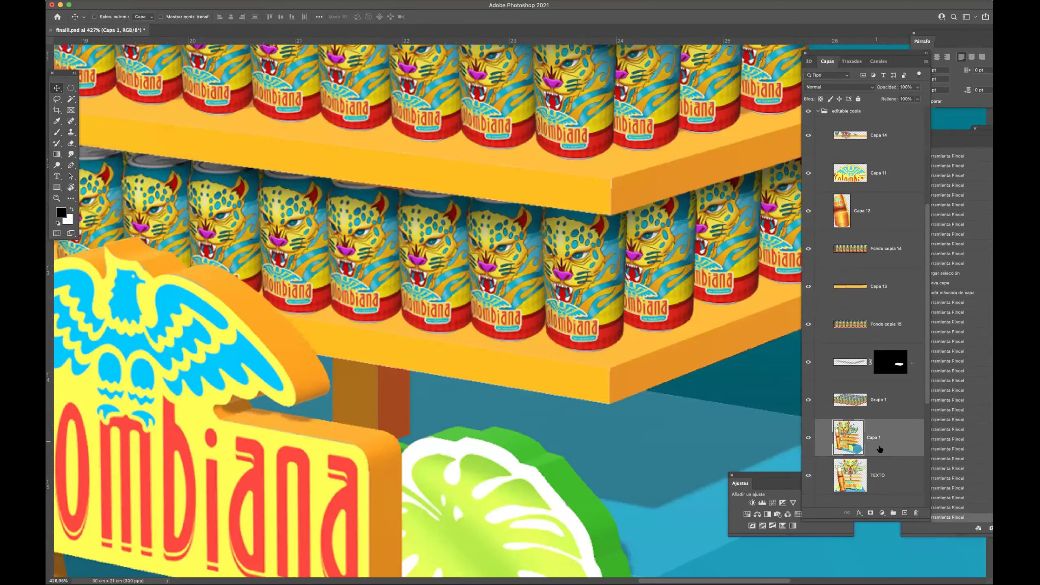
left_click(905, 513)
left_click(57, 132)
left_click_drag(305, 303, 263, 305)
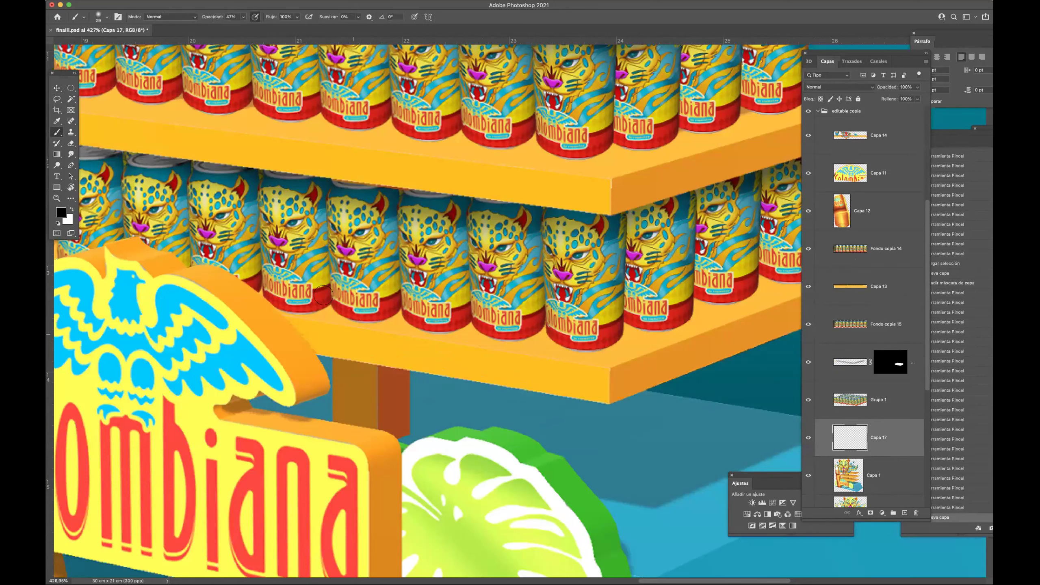
Set the foreground colour to a dark brown.
left_click(61, 212)
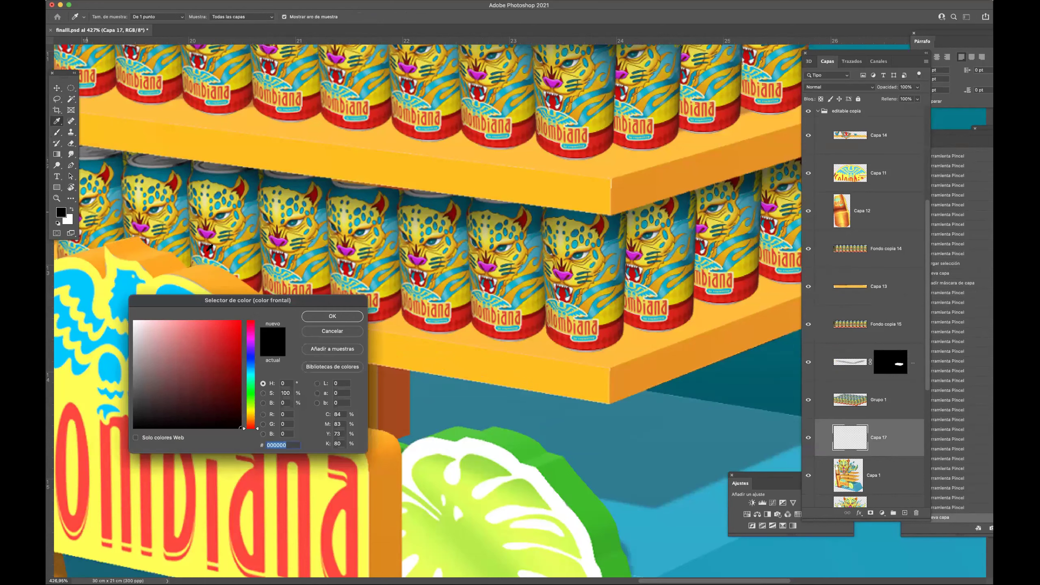
left_click(252, 423)
left_click(236, 388)
left_click(332, 316)
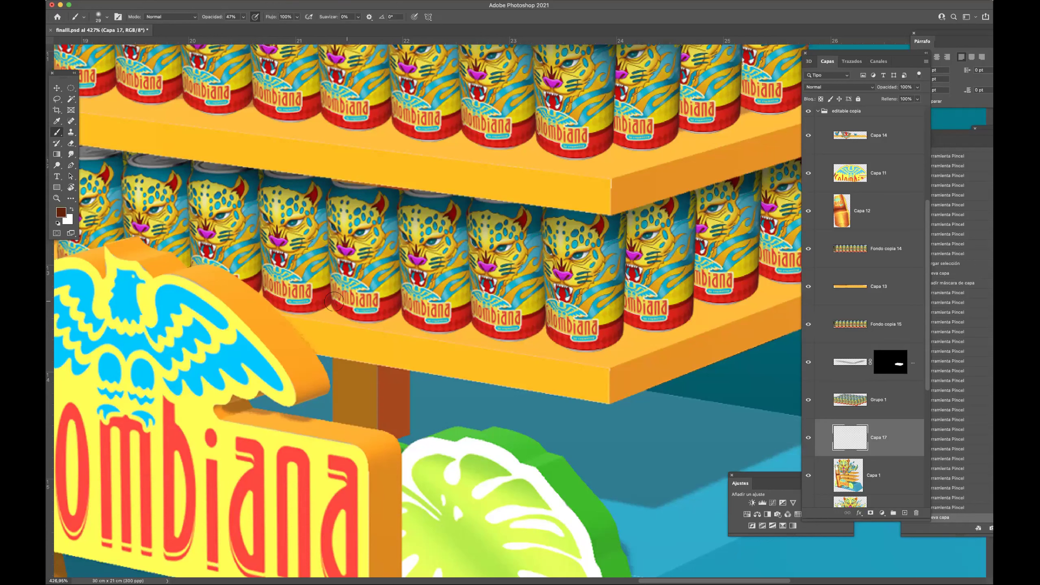
Paint soft brown shadow along the lower shelf under the left and middle cans.
left_click_drag(320, 308, 287, 316)
left_click_drag(292, 315, 353, 323)
left_click_drag(324, 318, 469, 337)
mouse_move(376, 322)
left_mouse_down()
mouse_move(485, 340)
mouse_move(459, 337)
left_mouse_up()
left_click_drag(463, 335, 504, 337)
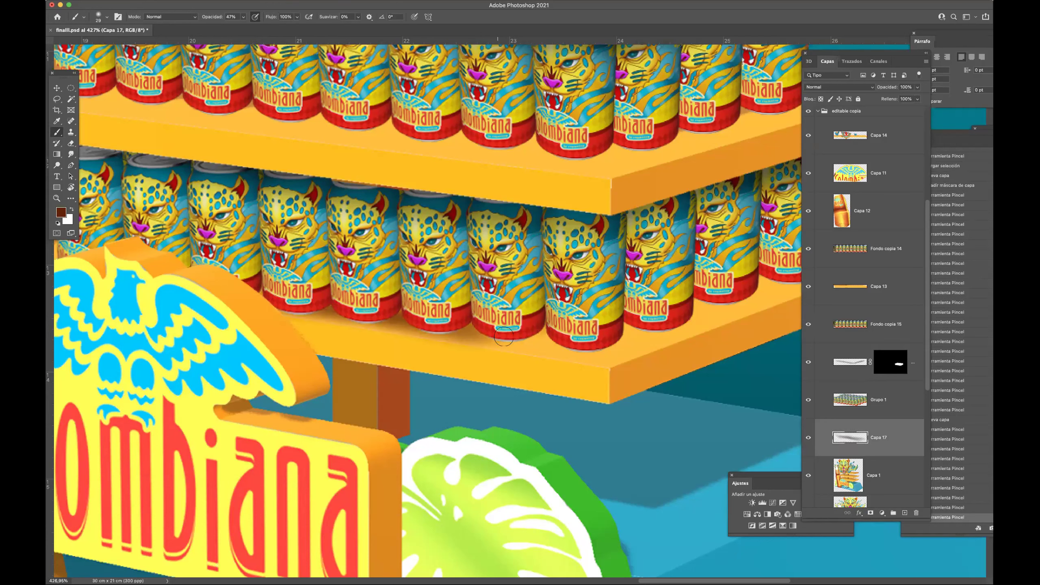
left_click_drag(445, 318, 551, 337)
left_click_drag(527, 333, 565, 340)
left_click_drag(475, 337, 594, 347)
mouse_move(573, 344)
left_mouse_down()
mouse_move(529, 337)
mouse_move(545, 339)
left_mouse_up()
Deepen the brown shadow under the front, corner and right-side cans, then review the whole stand.
mouse_move(522, 339)
left_mouse_down()
mouse_move(589, 348)
mouse_move(622, 338)
left_mouse_up()
left_click_drag(581, 352, 663, 331)
left_click_drag(672, 324, 731, 305)
left_click_drag(634, 340, 692, 320)
left_click_drag(692, 318, 755, 293)
mouse_move(641, 340)
left_mouse_down()
mouse_move(774, 290)
mouse_move(670, 331)
left_mouse_up()
left_click_drag(758, 295, 781, 285)
mouse_move(697, 310)
left_mouse_down()
mouse_move(712, 303)
mouse_move(496, 346)
left_mouse_up()
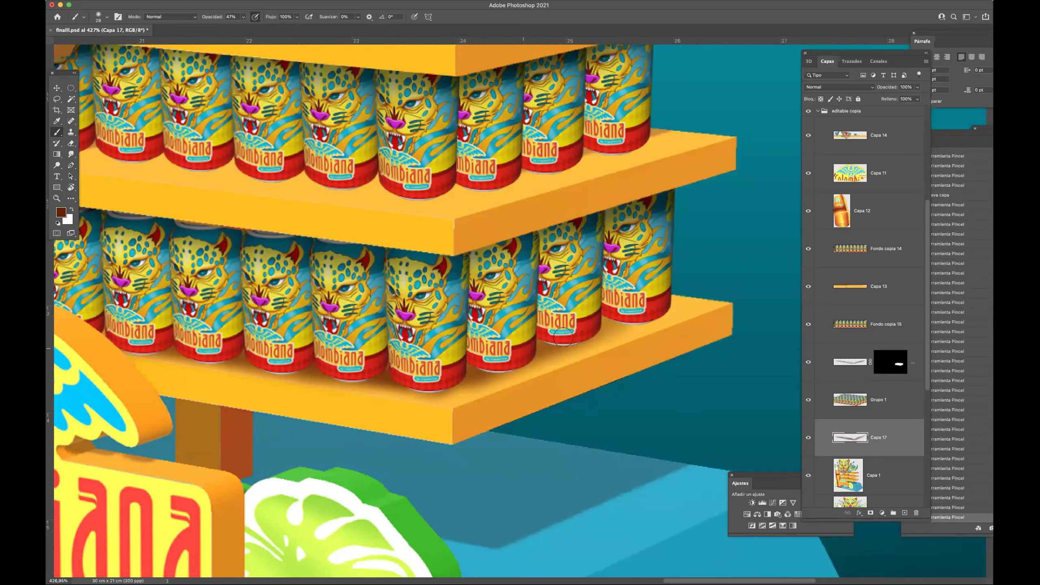
mouse_move(669, 303)
left_mouse_down()
mouse_move(549, 340)
mouse_move(606, 313)
left_mouse_up()
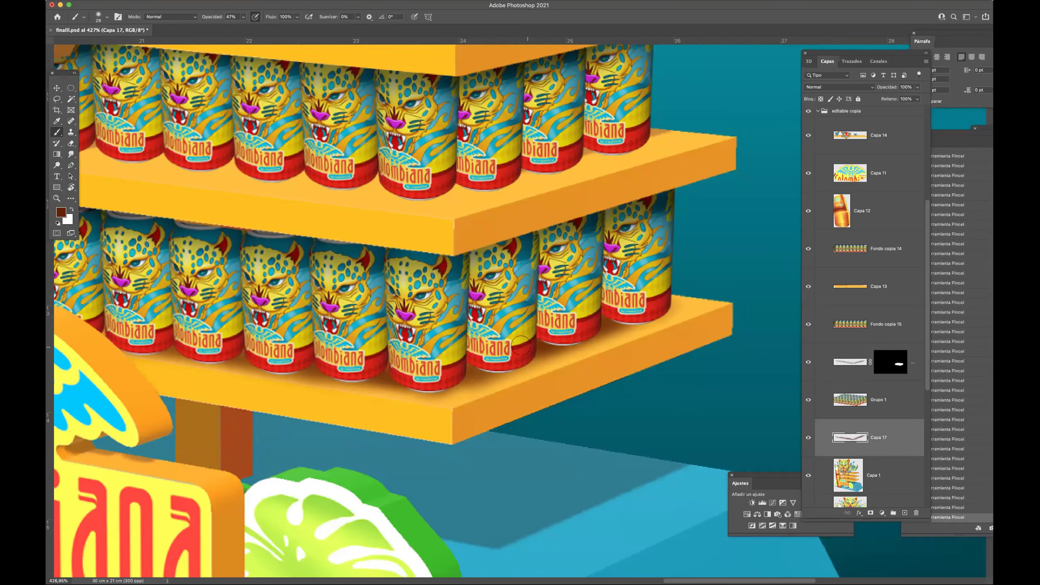
left_click_drag(441, 242, 400, 245)
left_click_drag(269, 312, 215, 280)
left_click_drag(451, 253, 502, 327)
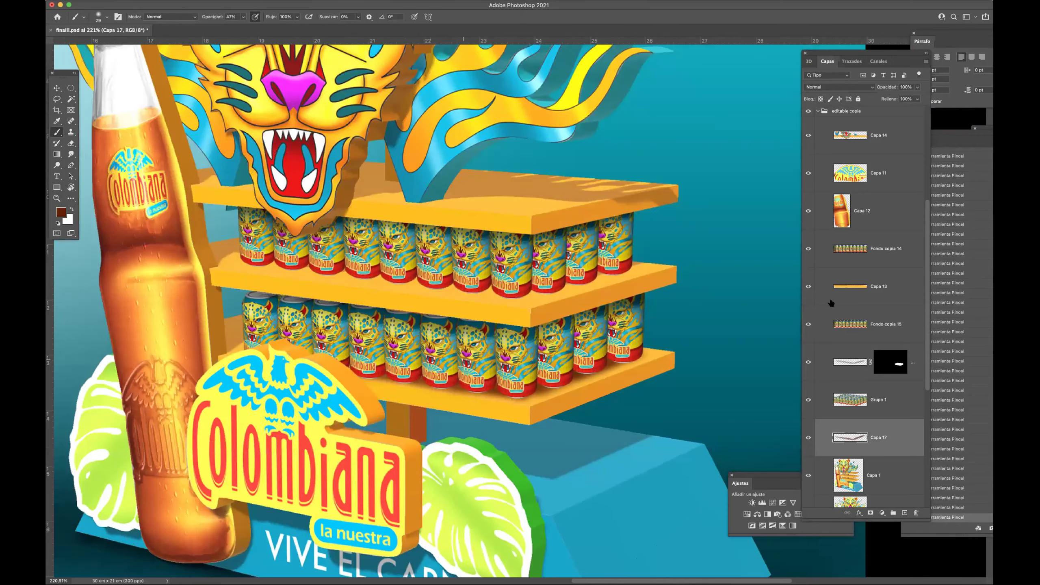
left_click_drag(578, 278, 576, 282)
Add a new empty layer, Capa 18, above the shelf layer Capa 8.
key("v")
left_click(541, 307, "super")
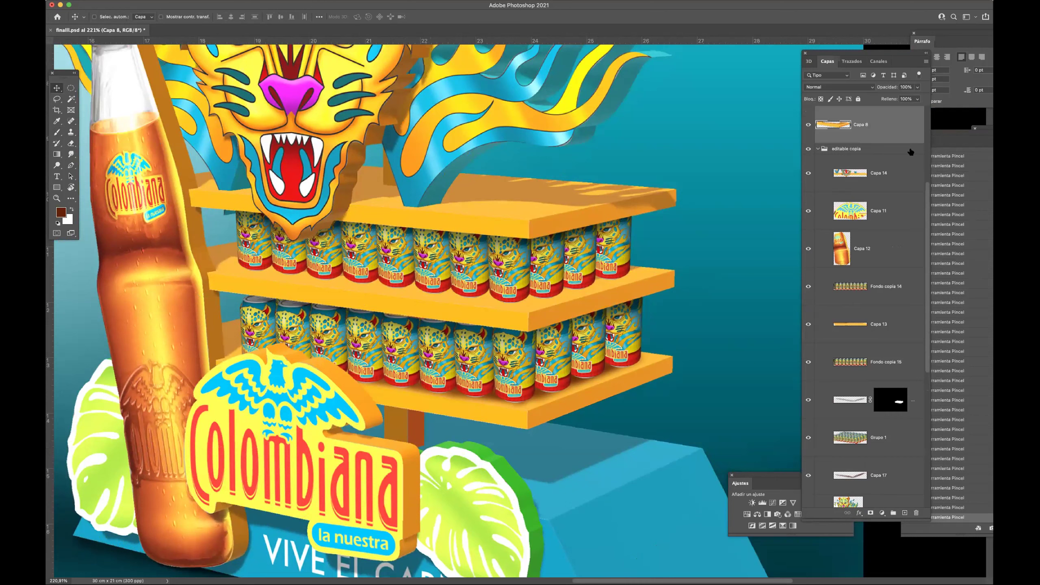
scroll(927, 180, "up", 3)
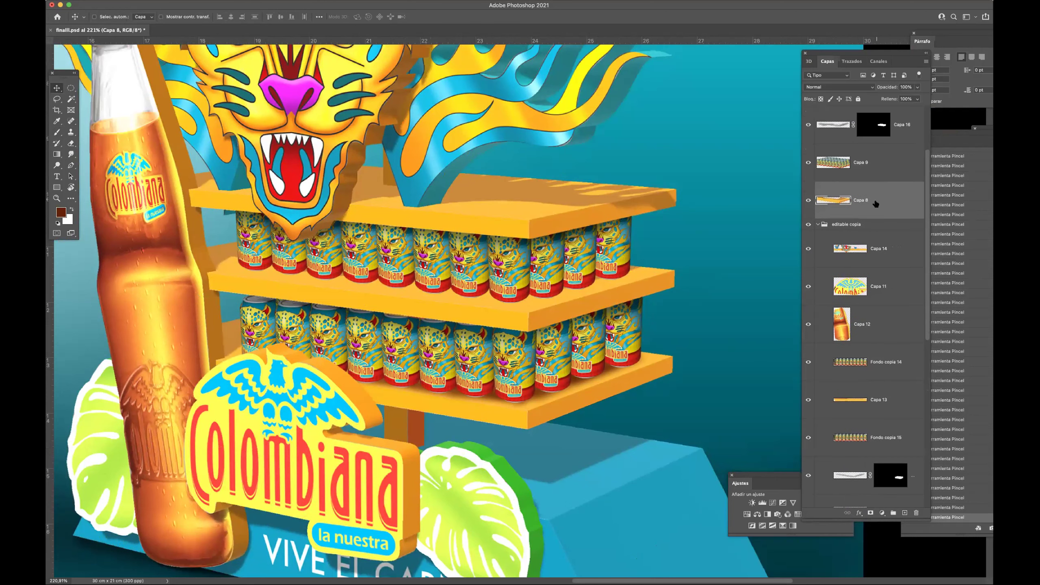
key("super+shift+alt+n")
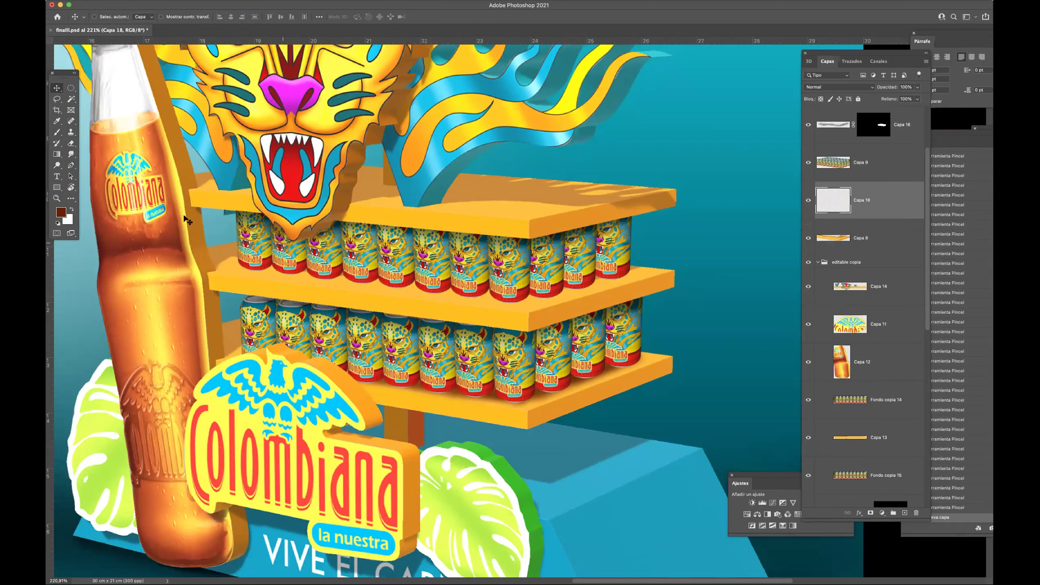
Brush soft brown shadow along the bottoms of the upper-row cans.
key("b")
scroll(282, 264, "up", 3)
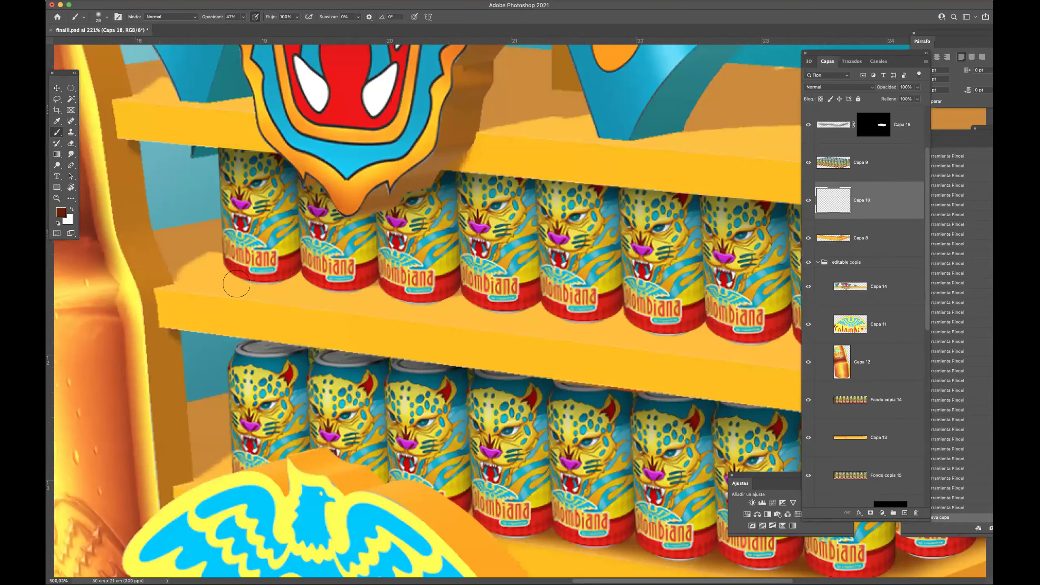
left_click_drag(225, 276, 412, 297)
mouse_move(256, 260)
left_mouse_down()
mouse_move(479, 309)
mouse_move(646, 325)
mouse_move(616, 315)
left_mouse_up()
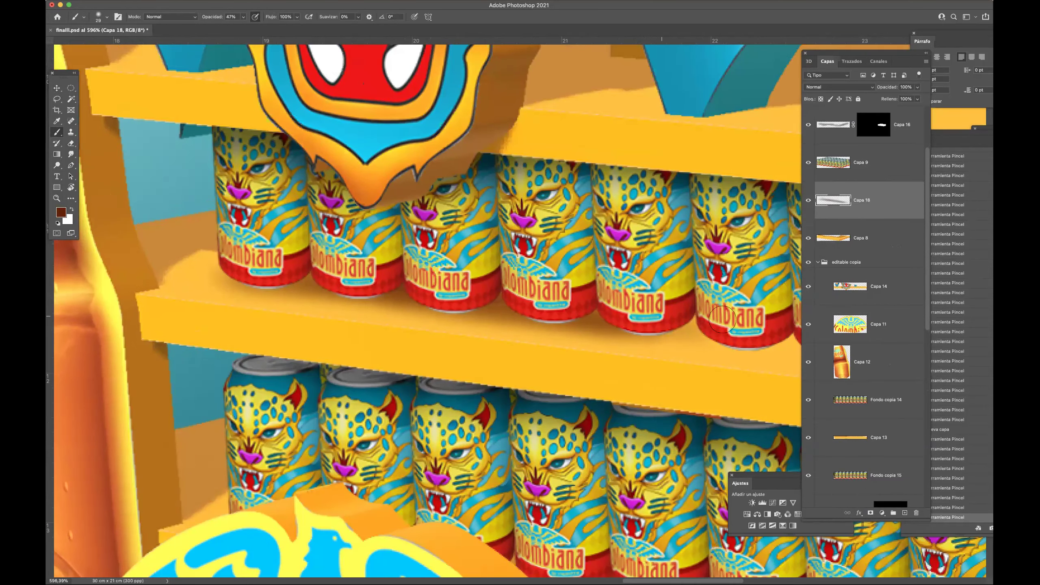
scroll(347, 279, "right", 8)
mouse_move(393, 276)
left_mouse_down()
mouse_move(360, 289)
mouse_move(414, 292)
left_mouse_up()
scroll(444, 293, "right", 1)
mouse_move(672, 342)
left_mouse_down()
mouse_move(577, 324)
mouse_move(672, 325)
mouse_move(602, 346)
left_mouse_up()
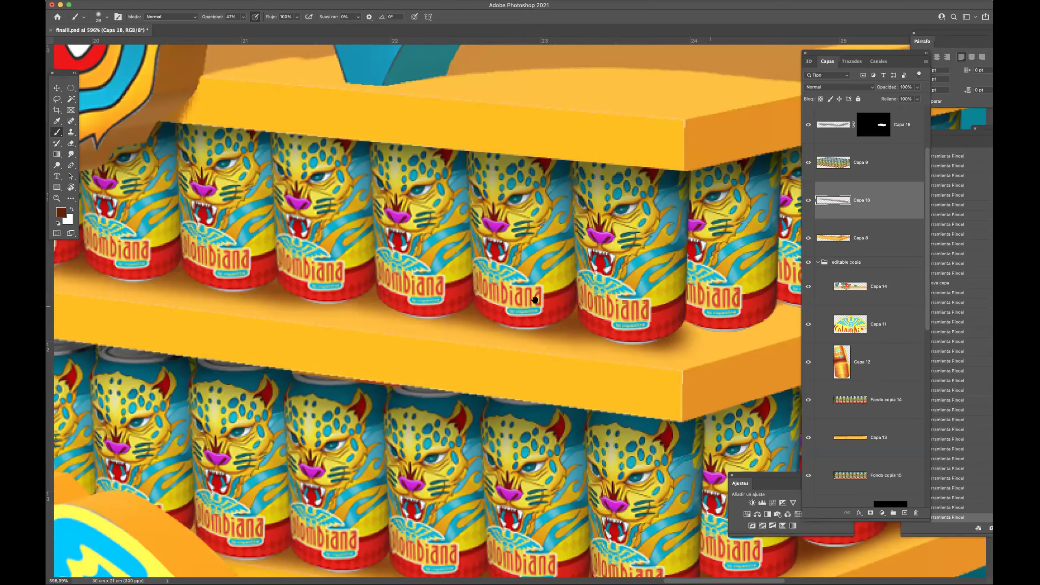
Shade and darken the shelf beneath the right-side upper cans.
left_click_drag(671, 330, 507, 312)
mouse_move(564, 292)
left_mouse_down()
mouse_move(522, 309)
mouse_move(637, 298)
left_mouse_up()
mouse_move(647, 292)
left_mouse_down()
mouse_move(707, 263)
mouse_move(688, 270)
left_mouse_up()
mouse_move(651, 292)
left_mouse_down()
mouse_move(562, 299)
mouse_move(751, 251)
left_mouse_up()
left_click_drag(521, 306, 729, 267)
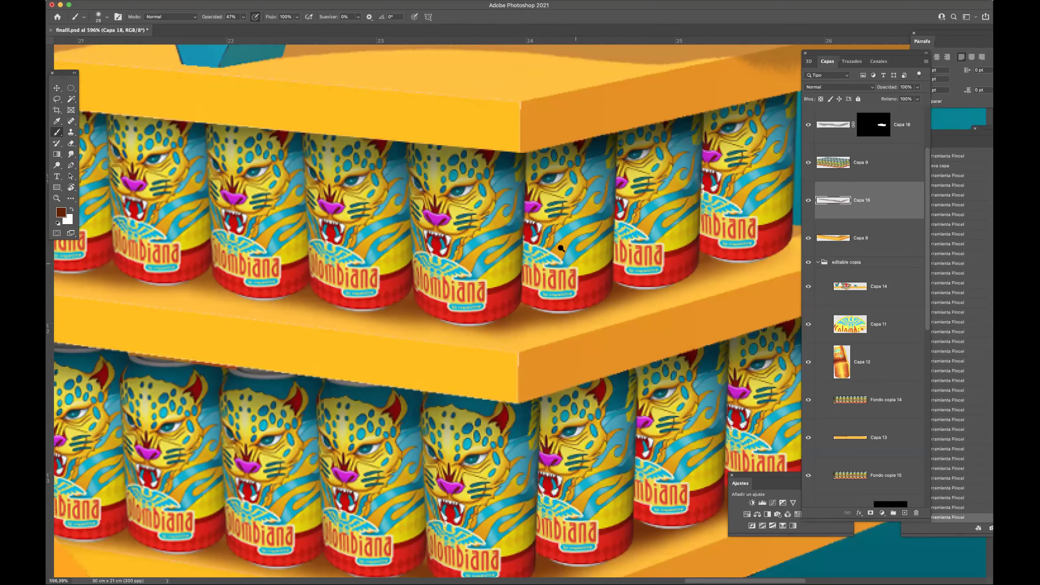
scroll(628, 312, "down", 5)
scroll(553, 294, "down", 3)
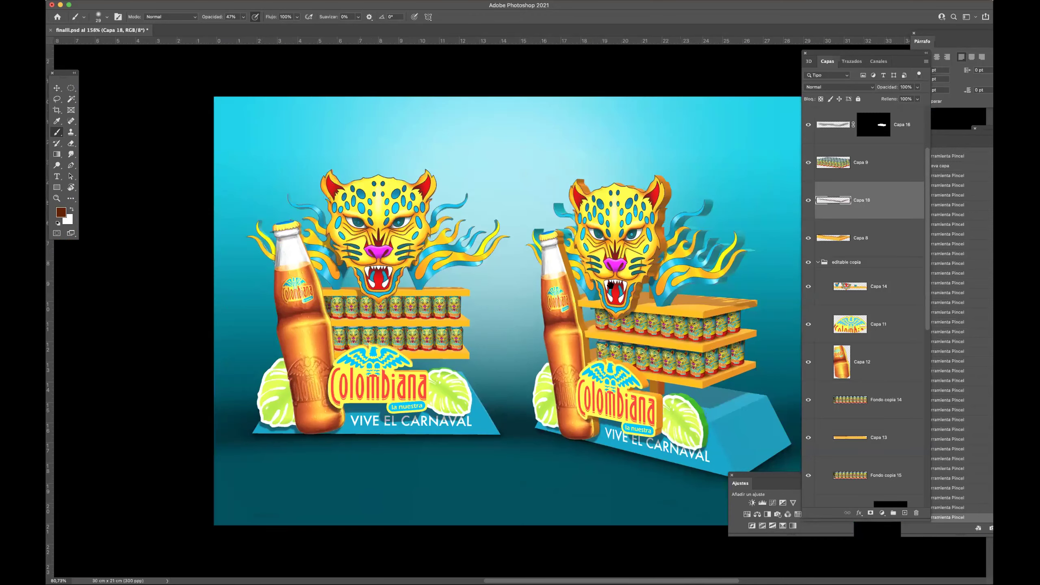
scroll(426, 356, "up", 5)
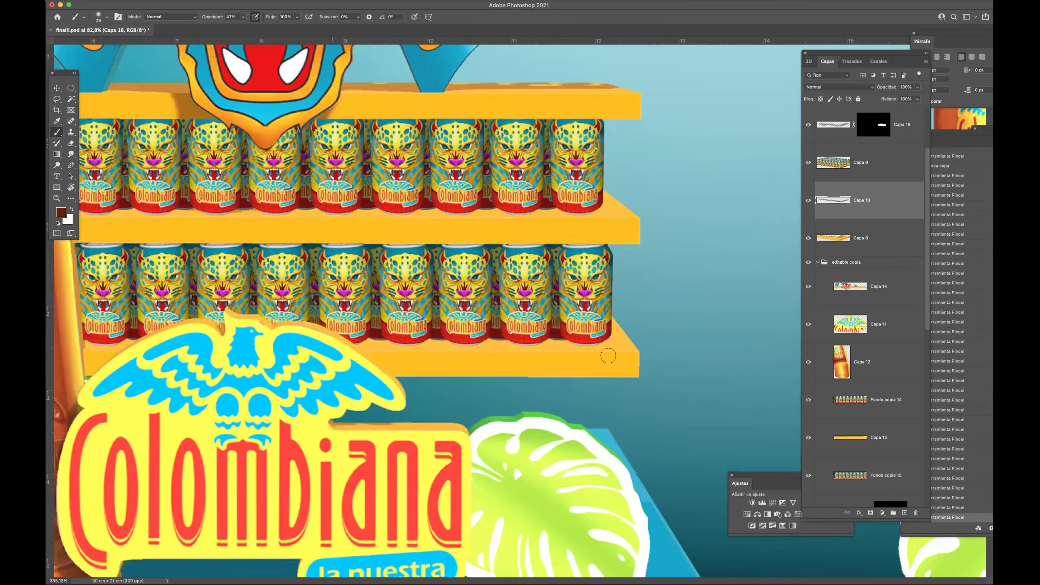
Create a new layer masked to the Fondo copia 15 lower-can selection.
key("v")
left_click(777, 313)
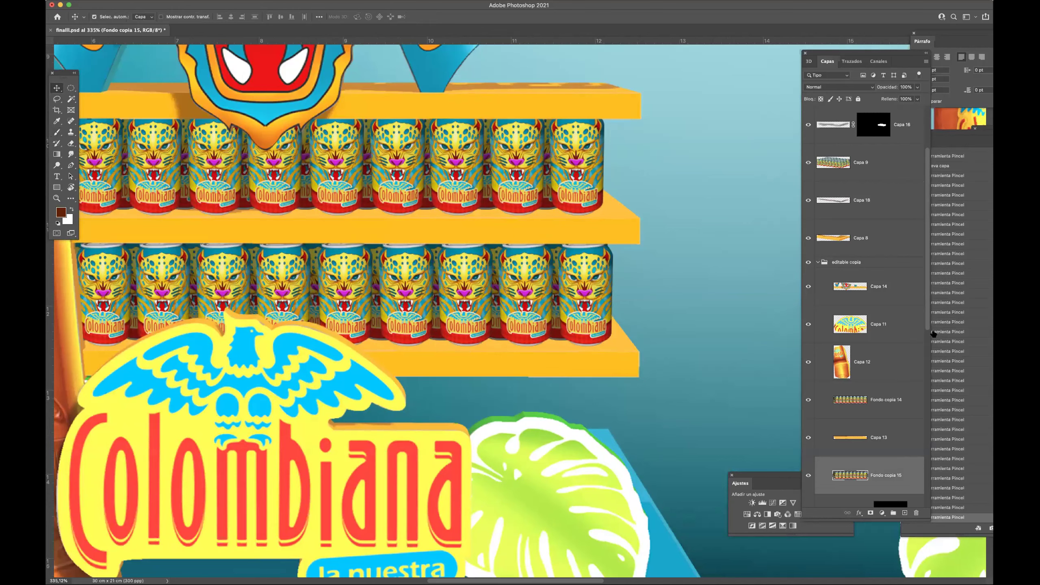
left_click_drag(925, 312, 926, 335)
left_click(850, 399, "super")
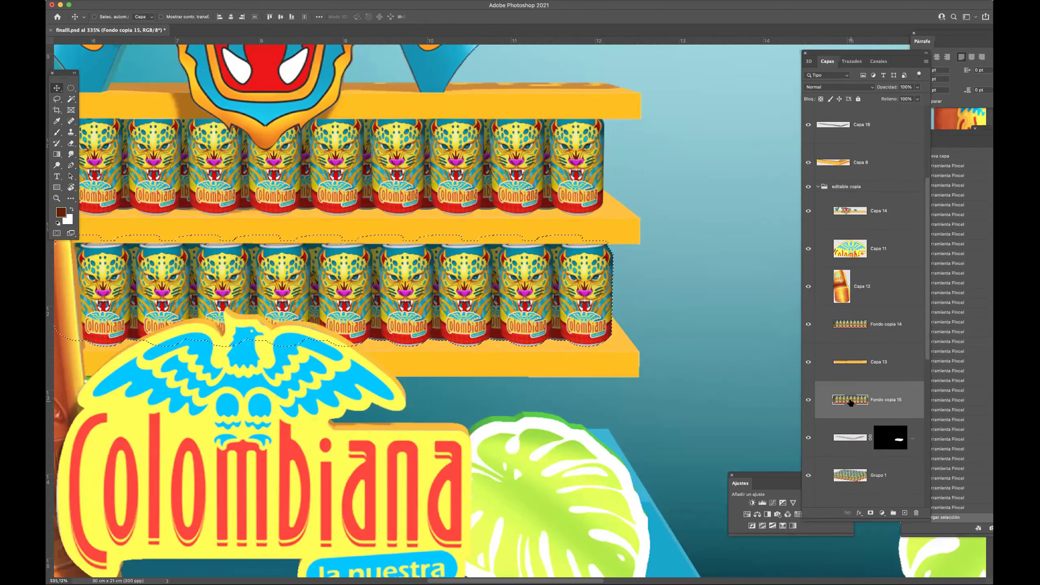
left_click(905, 513)
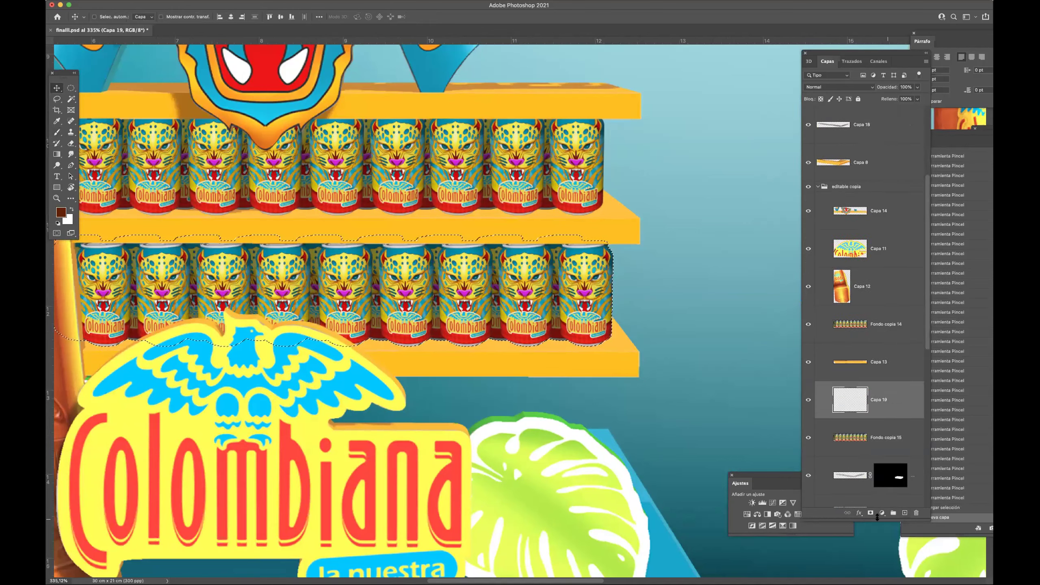
left_click(871, 513)
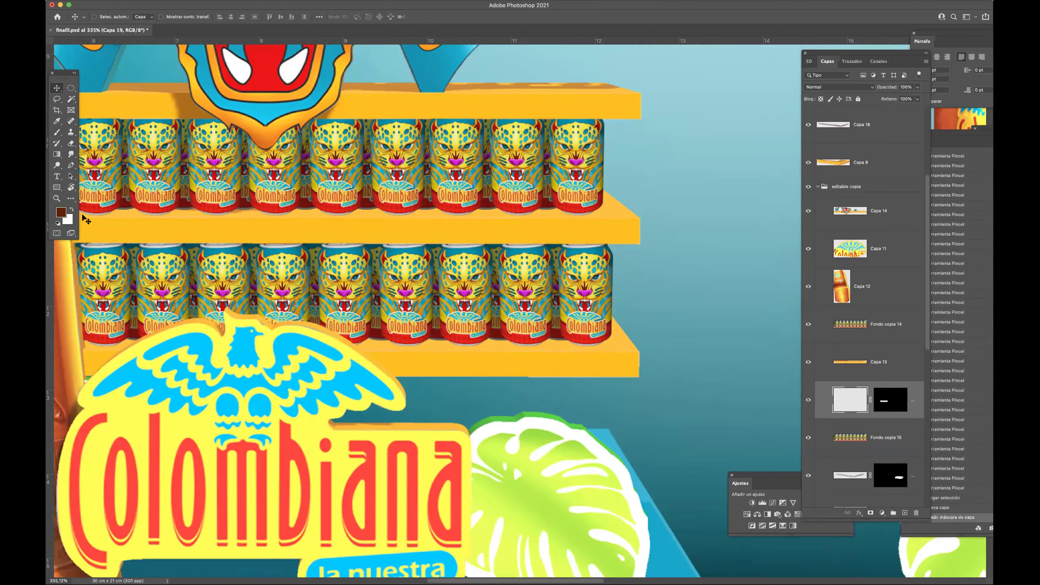
With default black foreground, brush soft shadow across the lower can tops.
left_click(58, 224)
left_click(57, 132)
scroll(403, 243, "left", 5)
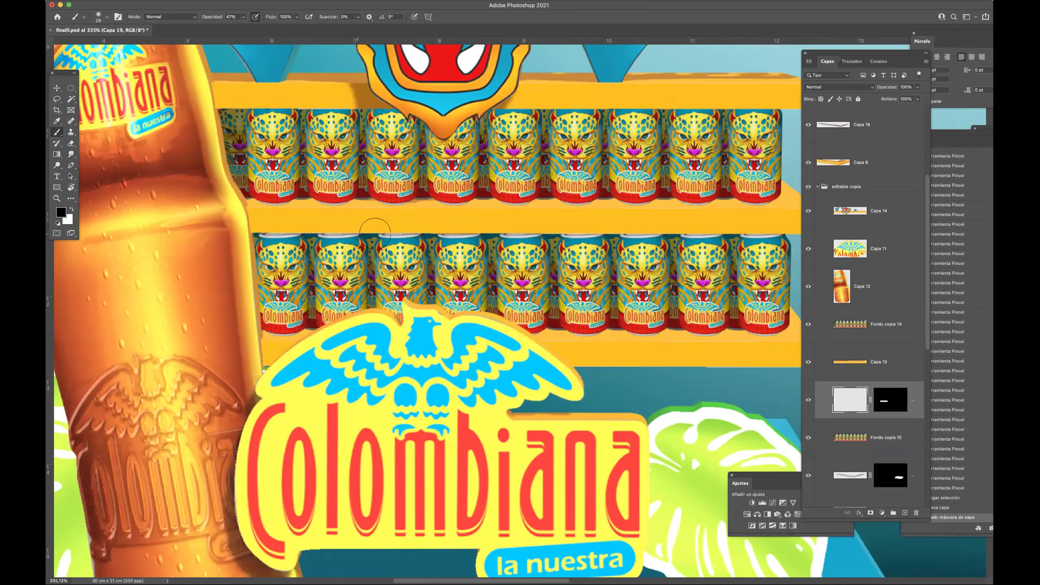
key("Tab")
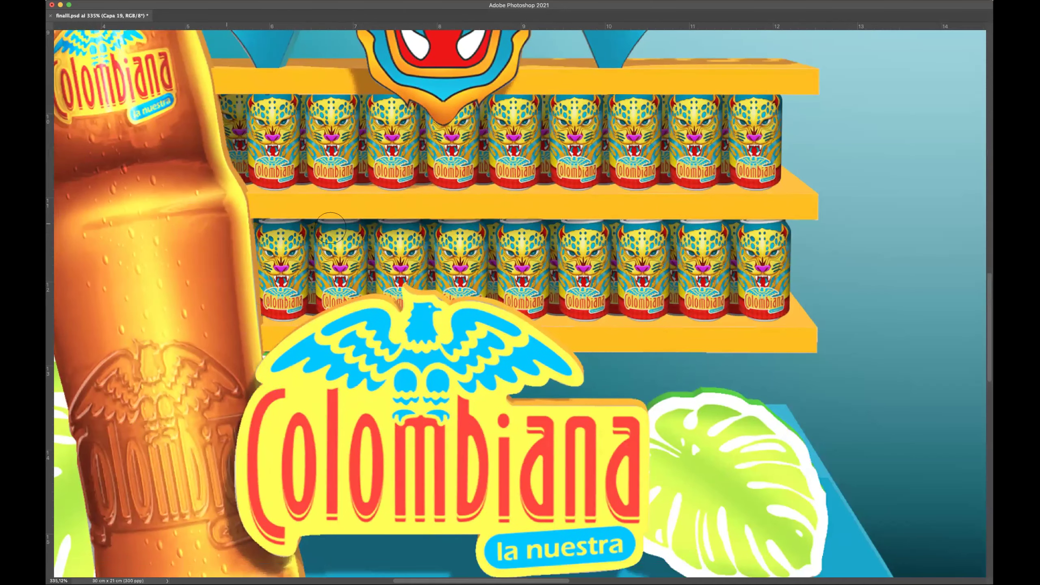
mouse_move(703, 207)
left_mouse_down()
mouse_move(798, 203)
mouse_move(656, 224)
left_mouse_up()
key("Tab")
key("Tab")
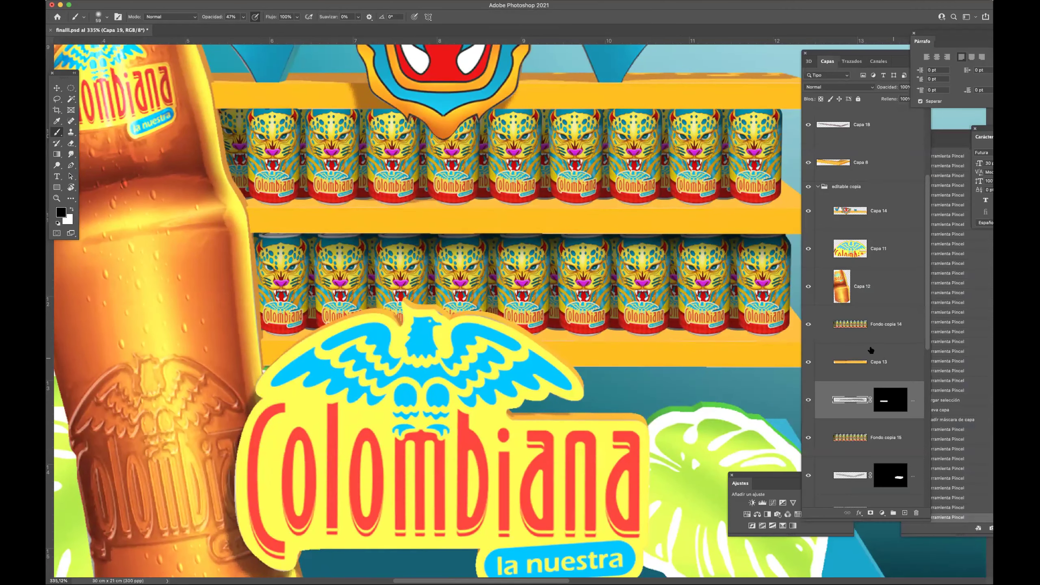
Create a new layer, Capa 20, masked to the Fondo copia 14 upper-can selection.
key("v")
left_click(874, 323)
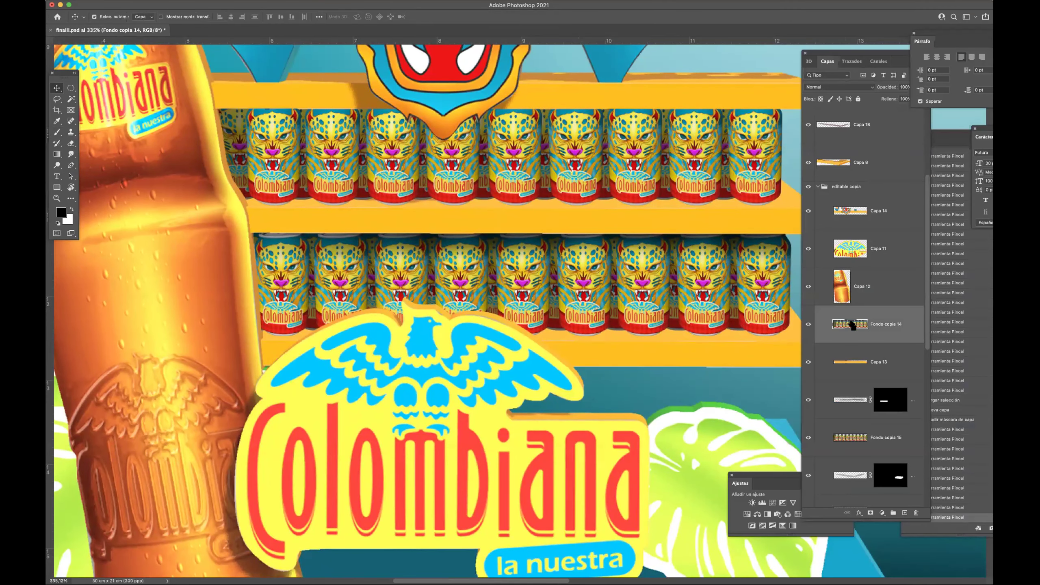
left_click(843, 324, "super")
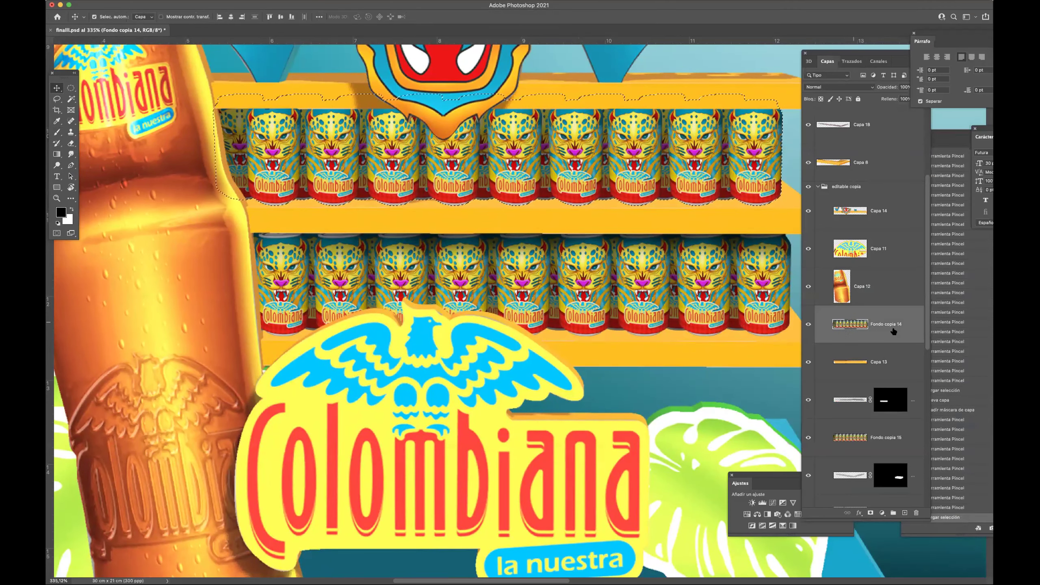
left_click(905, 513)
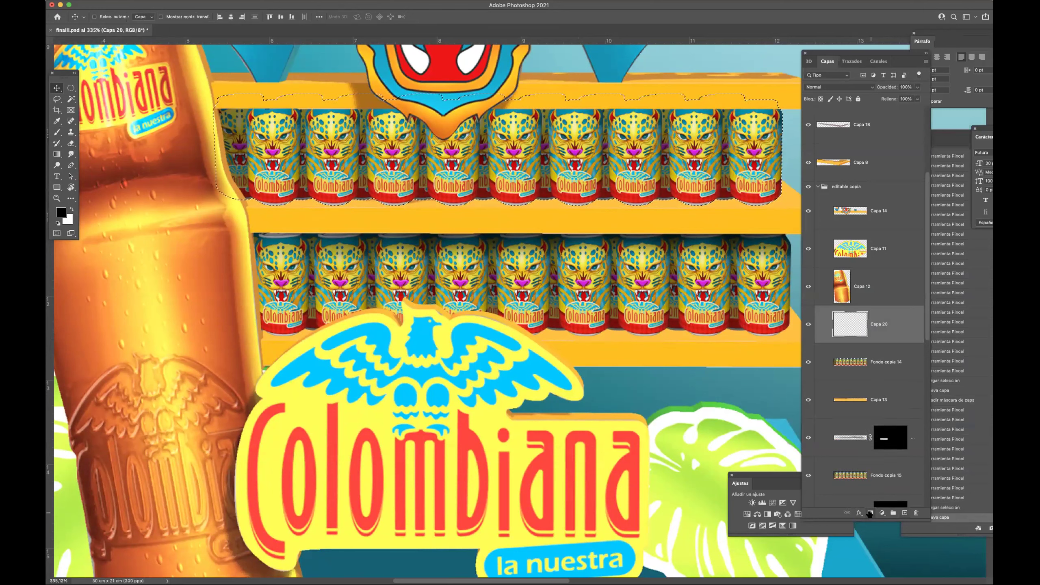
left_click(870, 513)
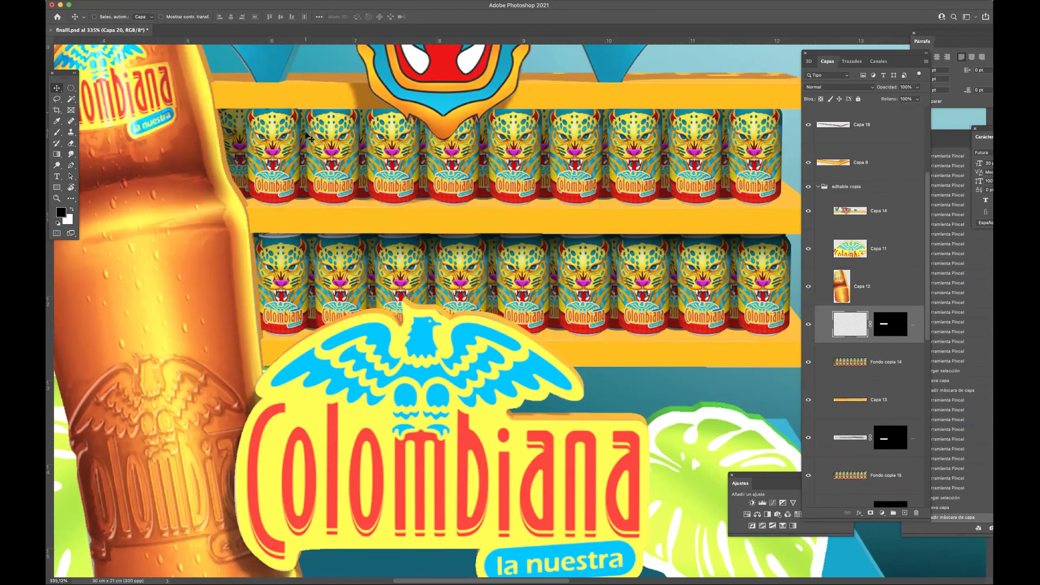
Brush soft black shadow along the upper can tops, darkening the right side.
key("b")
left_click_drag(217, 110, 381, 112)
mouse_move(385, 114)
left_mouse_down()
mouse_move(229, 111)
mouse_move(430, 98)
mouse_move(767, 100)
left_mouse_up()
mouse_move(768, 101)
left_mouse_down()
mouse_move(508, 110)
mouse_move(686, 117)
left_mouse_up()
left_click_drag(701, 119, 567, 116)
mouse_move(190, 87)
left_mouse_down()
mouse_move(226, 161)
mouse_move(255, 328)
mouse_move(360, 349)
mouse_move(339, 337)
mouse_move(361, 319)
mouse_move(490, 325)
left_mouse_up()
left_click_drag(478, 282, 414, 279)
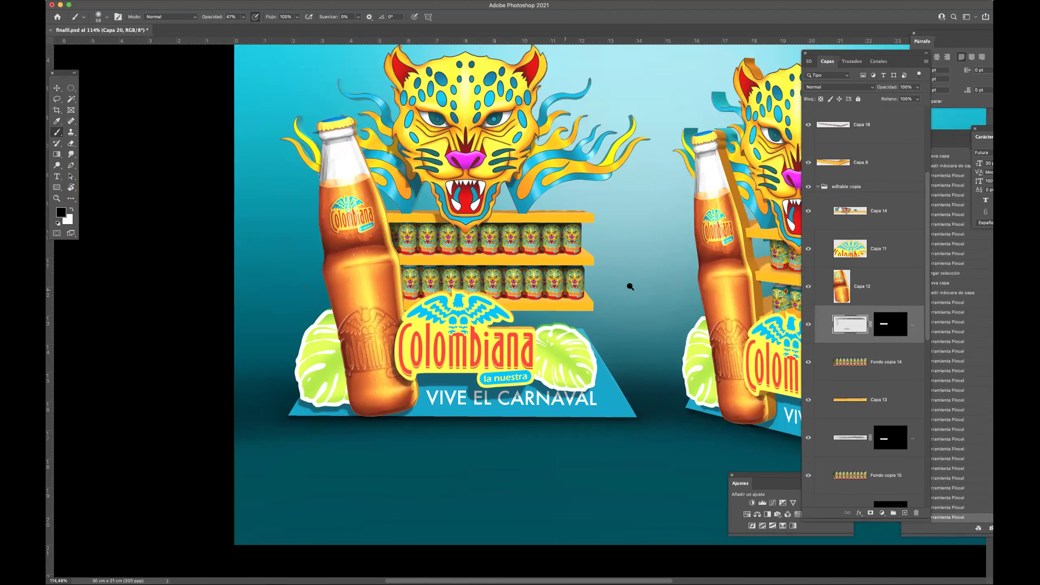
Add a new empty layer above the TEXTO layer.
key("v")
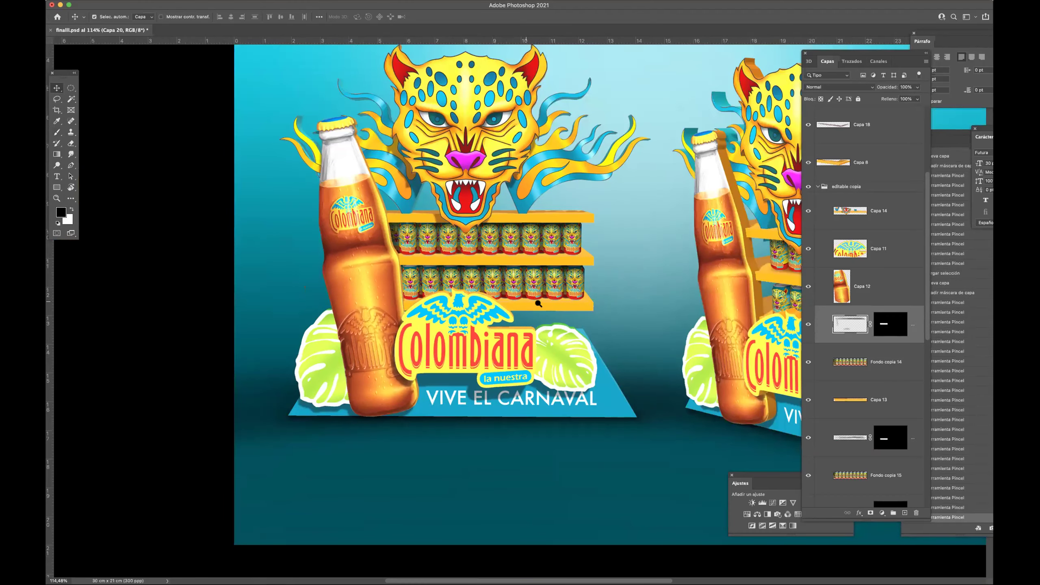
scroll(538, 301, "up", 10)
scroll(898, 485, "down", 7)
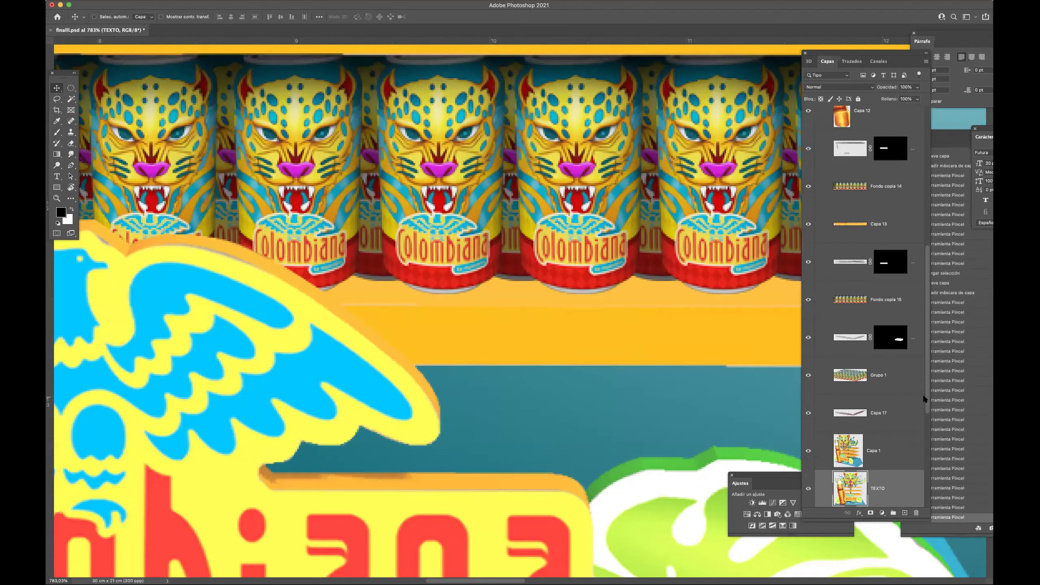
left_click(881, 415)
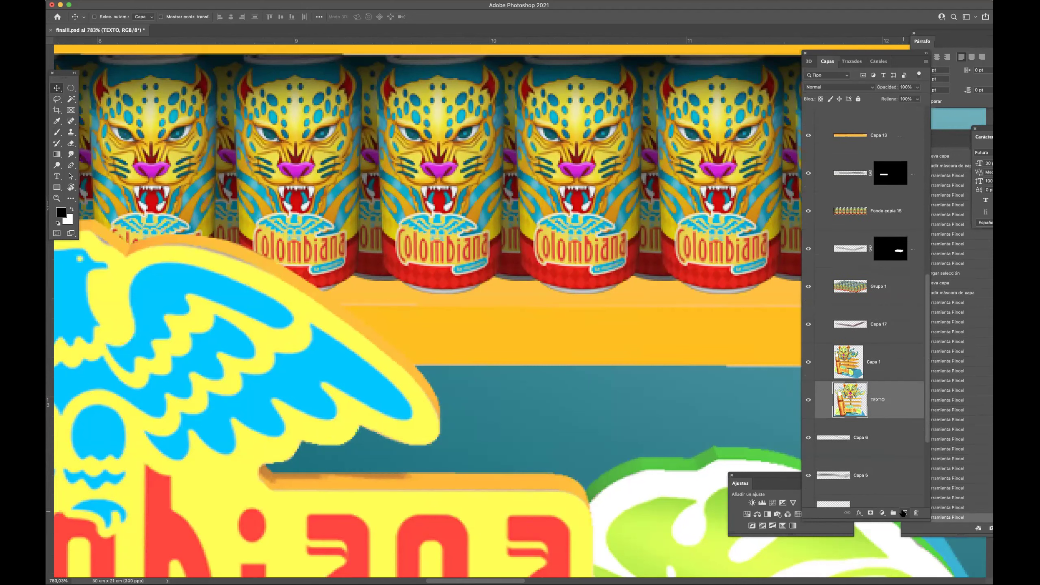
left_click(904, 513)
Set the foreground colour to a dark red in the Color Picker.
key("i")
left_click(61, 212)
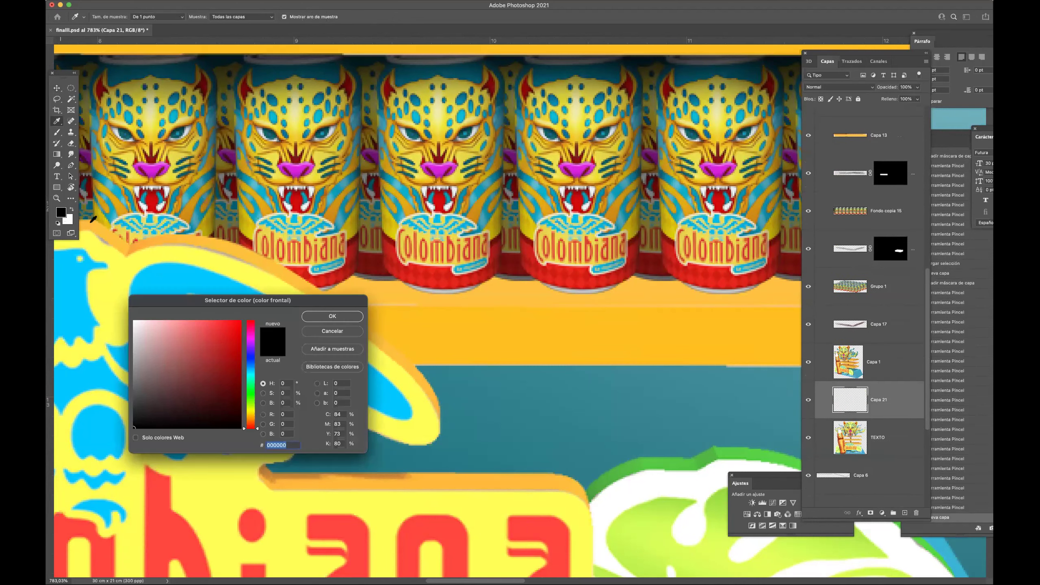
left_click(235, 389)
left_click(332, 315)
key("v")
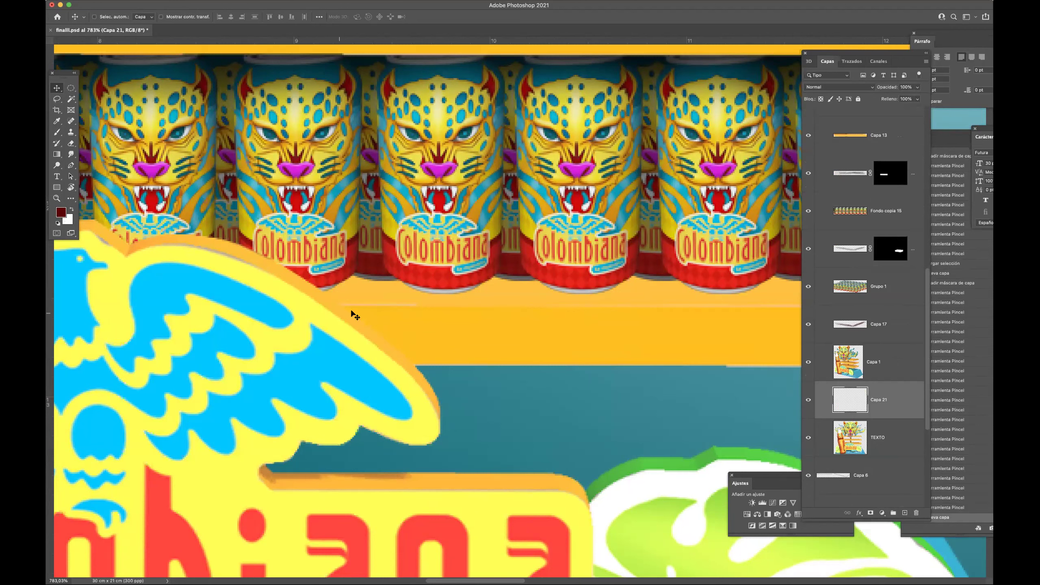
Paint soft dark red shadow on the shelf between and under the cans.
key("b")
left_click_drag(368, 281, 289, 277)
mouse_move(304, 278)
left_mouse_down()
mouse_move(450, 278)
mouse_move(321, 270)
mouse_move(343, 279)
left_mouse_up()
left_click_drag(343, 281, 499, 281)
mouse_move(426, 283)
left_mouse_down()
mouse_move(611, 292)
mouse_move(471, 282)
left_mouse_up()
left_click_drag(693, 282, 509, 285)
mouse_move(609, 283)
left_mouse_down()
mouse_move(450, 285)
mouse_move(642, 288)
left_mouse_up()
mouse_move(711, 284)
left_mouse_down()
mouse_move(602, 287)
mouse_move(717, 277)
mouse_move(585, 288)
left_mouse_up()
left_click_drag(585, 289, 725, 284)
Shade under the left cans with a smaller brush.
left_click_drag(123, 304, 454, 287)
mouse_move(190, 250)
left_mouse_down()
mouse_move(156, 253)
mouse_move(267, 258)
mouse_move(154, 254)
left_mouse_up()
left_click_drag(154, 253, 271, 259)
mouse_move(282, 257)
left_mouse_down()
mouse_move(262, 260)
mouse_move(355, 232)
mouse_move(412, 230)
left_mouse_up()
scroll(383, 320, "up", 2)
scroll(399, 262, "up", 5)
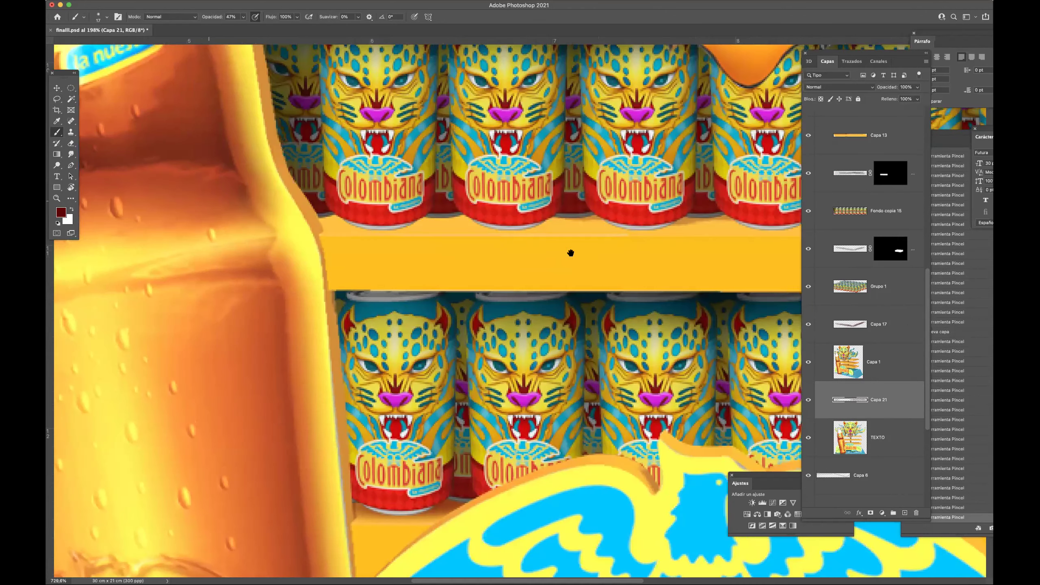
Add a new empty layer above the Capa 13 shelf layer.
key("v")
left_click(529, 302)
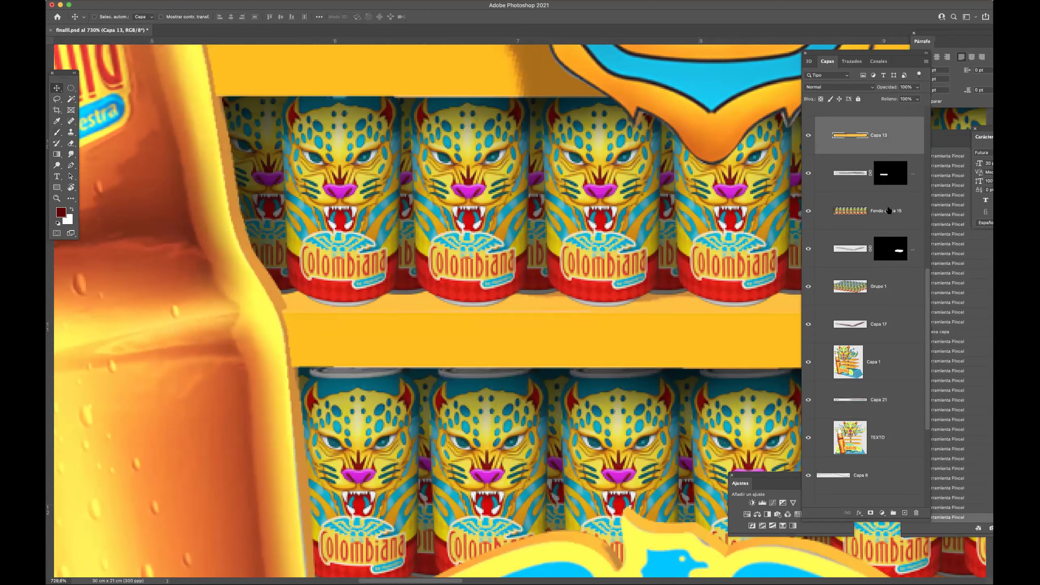
left_click_drag(925, 340, 922, 318)
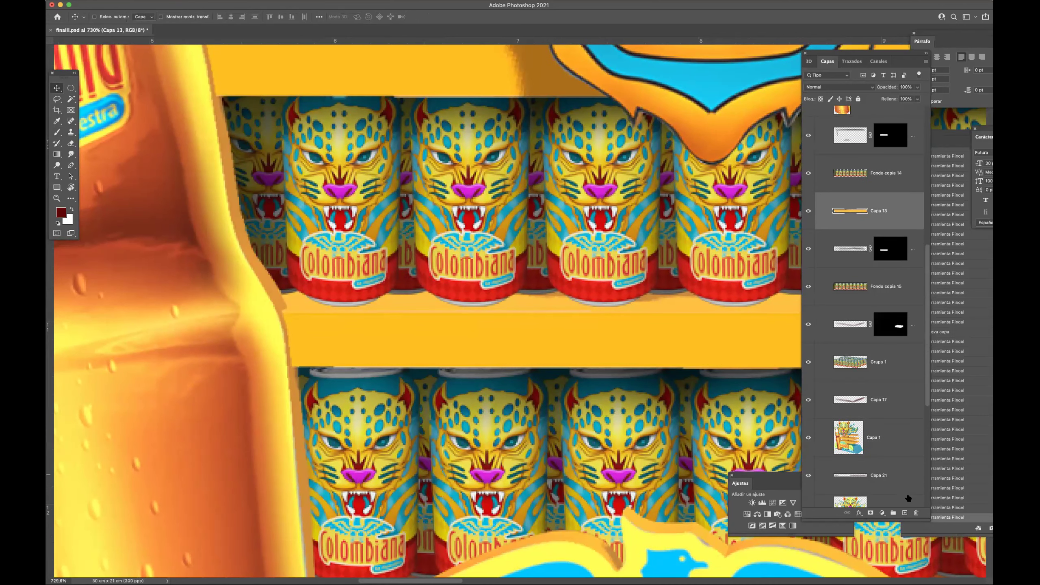
left_click(904, 514)
Paint a soft shadow along the shelf under the cans.
key("b")
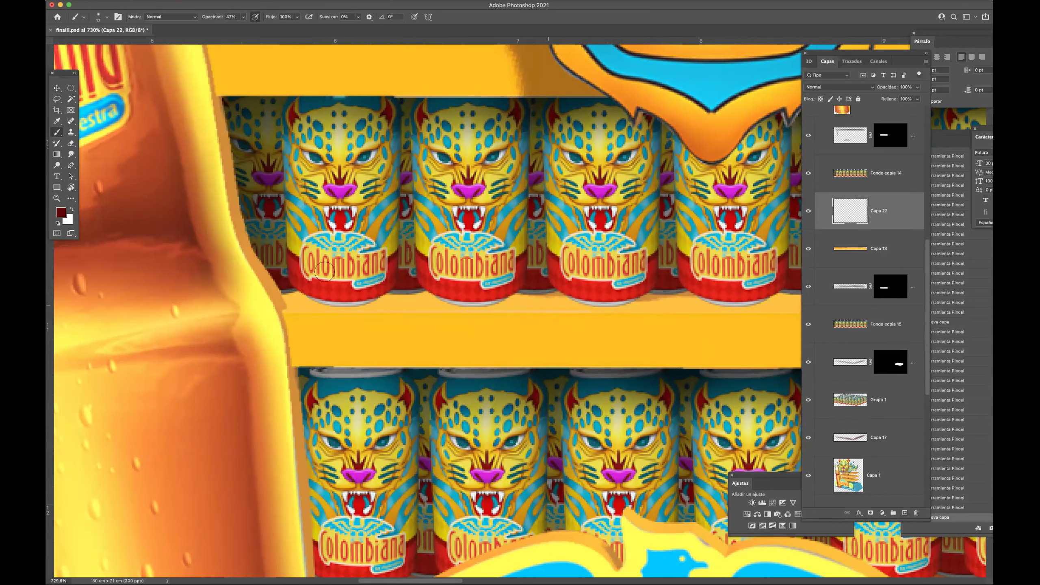
mouse_move(293, 293)
left_mouse_down()
mouse_move(696, 302)
mouse_move(356, 291)
mouse_move(395, 303)
mouse_move(569, 303)
left_mouse_up()
left_click_drag(497, 298, 597, 304)
mouse_move(559, 302)
left_mouse_down()
mouse_move(685, 302)
mouse_move(381, 306)
left_mouse_up()
left_click_drag(631, 301, 745, 303)
mouse_move(761, 304)
left_mouse_down()
mouse_move(567, 309)
mouse_move(354, 297)
left_mouse_up()
mouse_move(482, 305)
left_mouse_down()
mouse_move(594, 306)
mouse_move(471, 312)
left_mouse_up()
Extend the shelf shadow under the remaining cans and past the last can.
left_click_drag(631, 306, 749, 307)
left_click_drag(749, 308, 639, 310)
left_click_drag(639, 312, 520, 314)
mouse_move(686, 314)
left_mouse_down()
mouse_move(410, 318)
mouse_move(394, 339)
left_mouse_up()
left_click_drag(455, 329, 591, 330)
mouse_move(606, 331)
left_mouse_down()
mouse_move(440, 334)
mouse_move(630, 328)
left_mouse_up()
mouse_move(628, 327)
left_mouse_down()
mouse_move(561, 333)
mouse_move(630, 329)
left_mouse_up()
left_click_drag(631, 330, 570, 335)
Zoom out to review the shadows and save the document.
left_click_drag(494, 284, 426, 288)
left_click_drag(535, 323, 675, 328)
left_click_drag(490, 294, 517, 292)
key("ctrl+s")
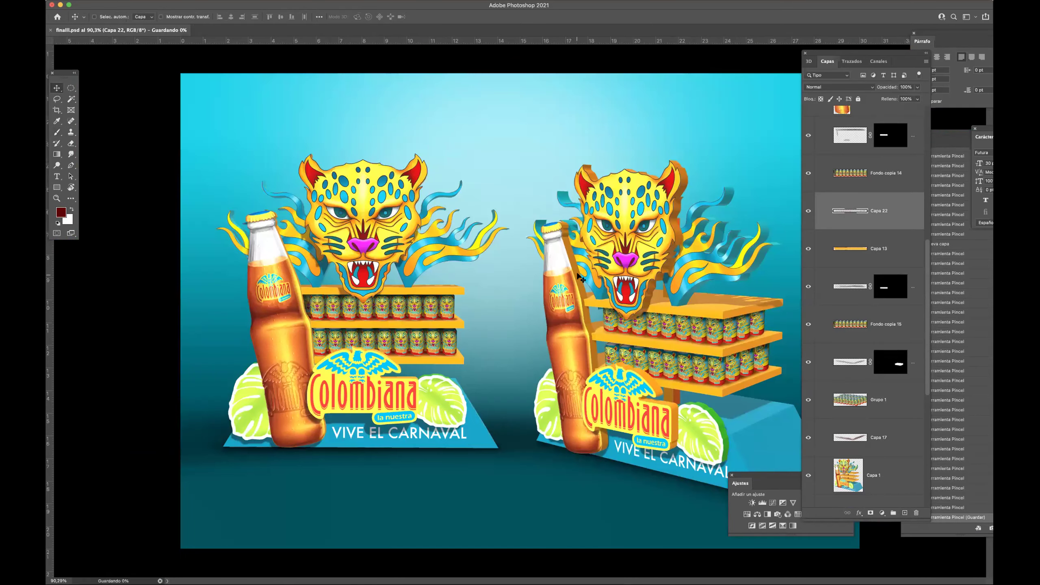
key("Tab")
left_click_drag(604, 237, 589, 249)
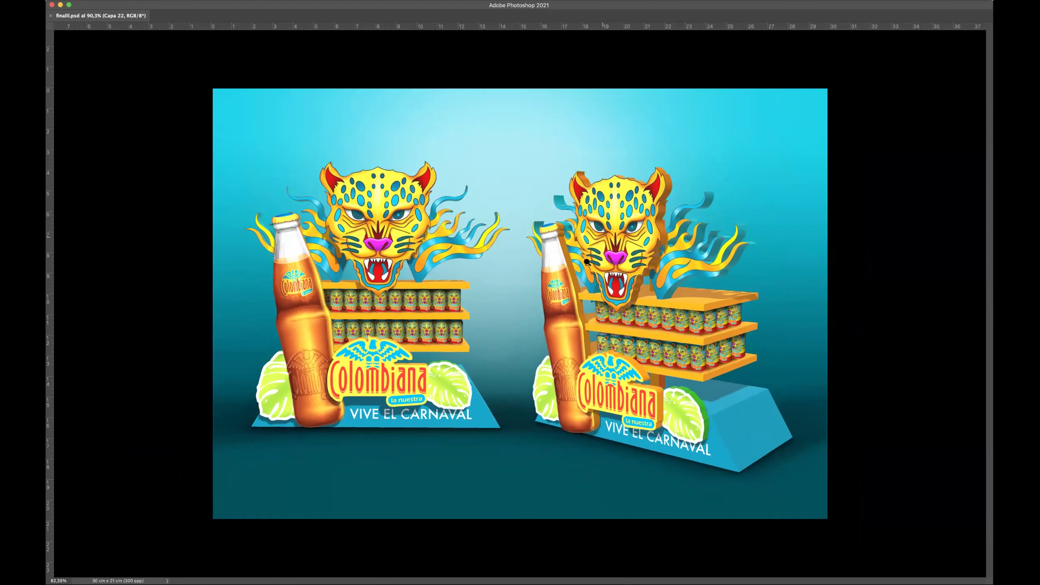
left_click_drag(565, 320, 586, 299)
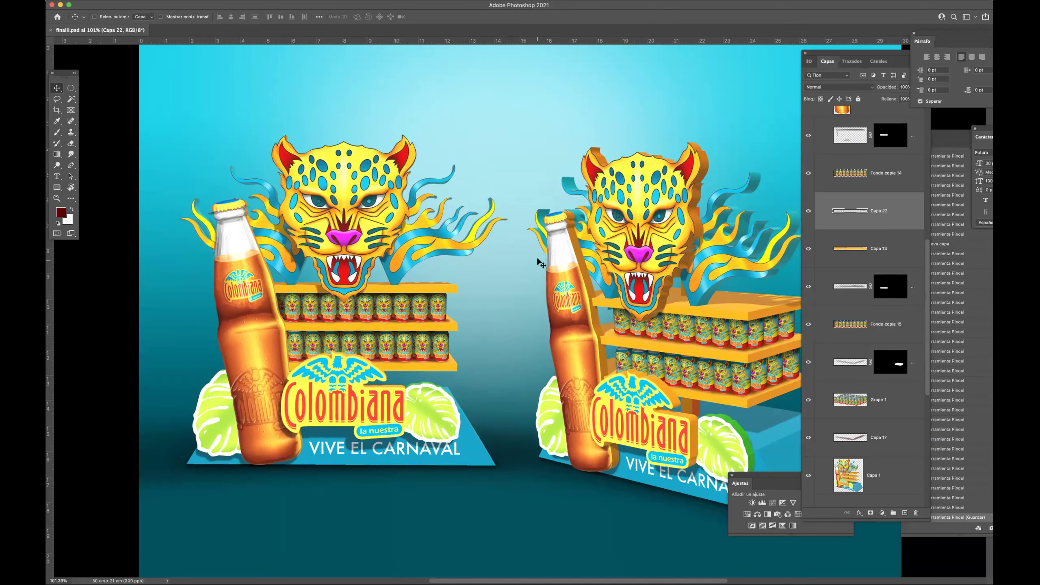
scroll(483, 216, "down", 2)
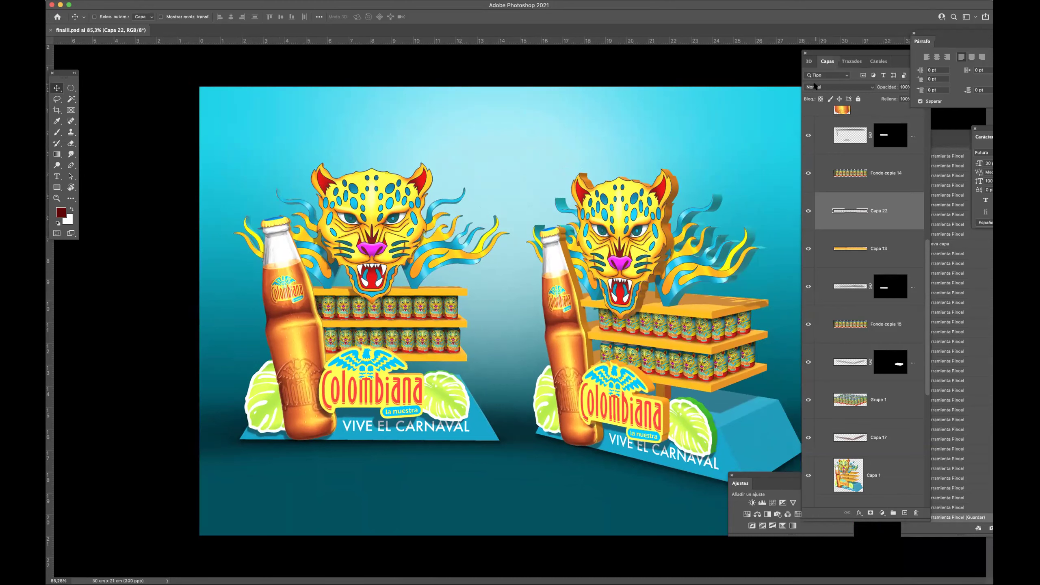
left_click_drag(924, 277, 930, 433)
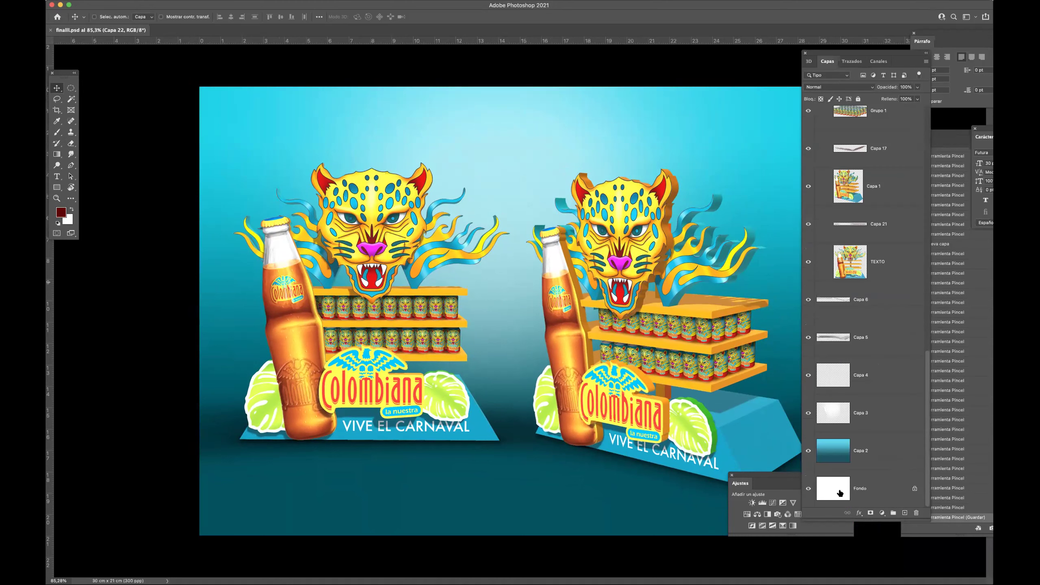
left_click(858, 489)
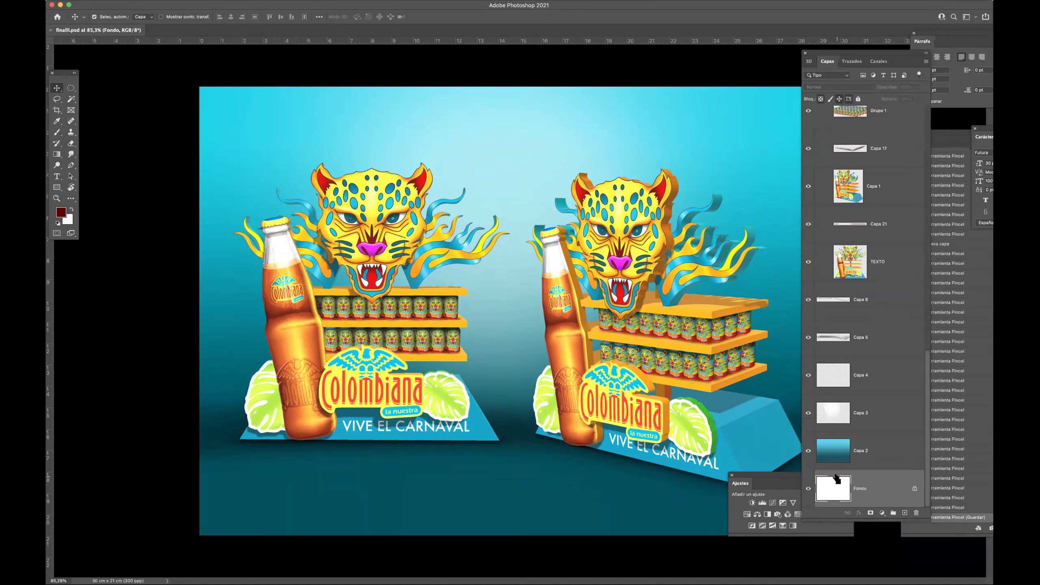
Add a vertical guide near the canvas middle and make guides visible.
key("super+a")
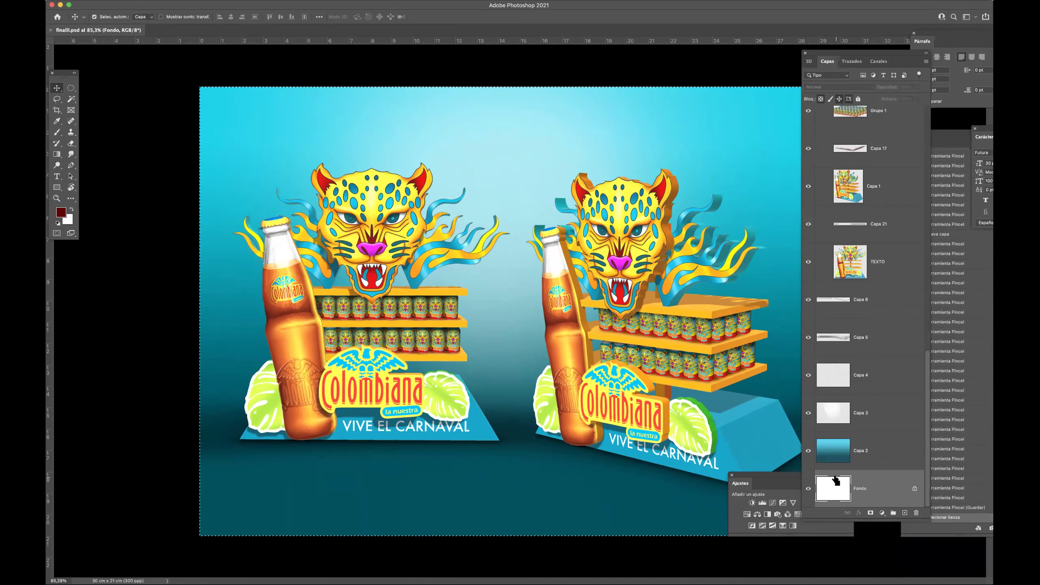
key("super+t")
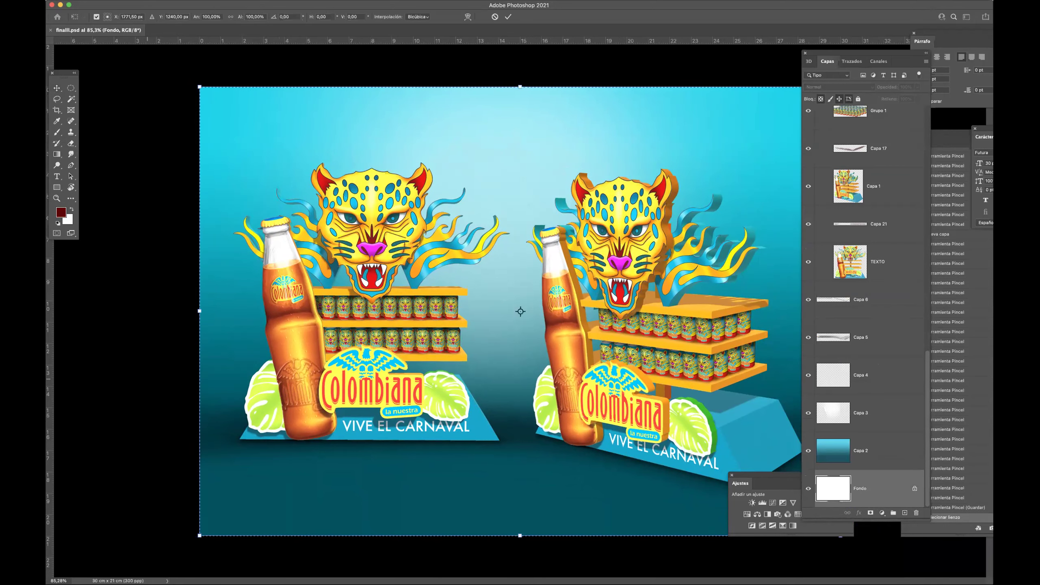
left_click_drag(49, 373, 521, 271)
key("Escape")
key("super+d")
key("super+semicolon")
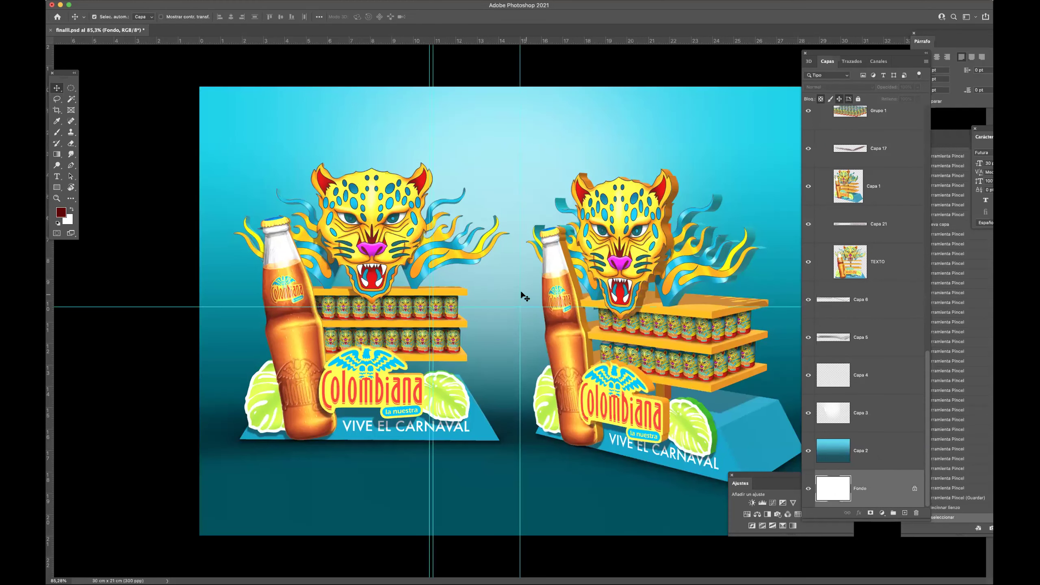
Remove the two stray vertical guides and the horizontal guide.
key("super")
left_click_drag(432, 312, 48, 377)
left_click_drag(428, 332, 48, 383)
left_click(540, 307)
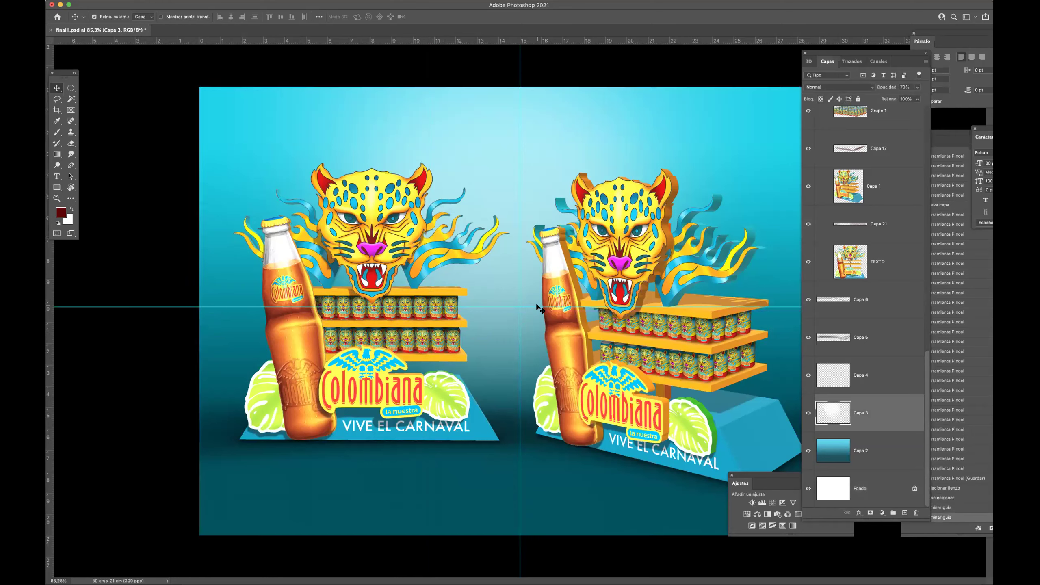
left_click_drag(534, 139, 532, 41)
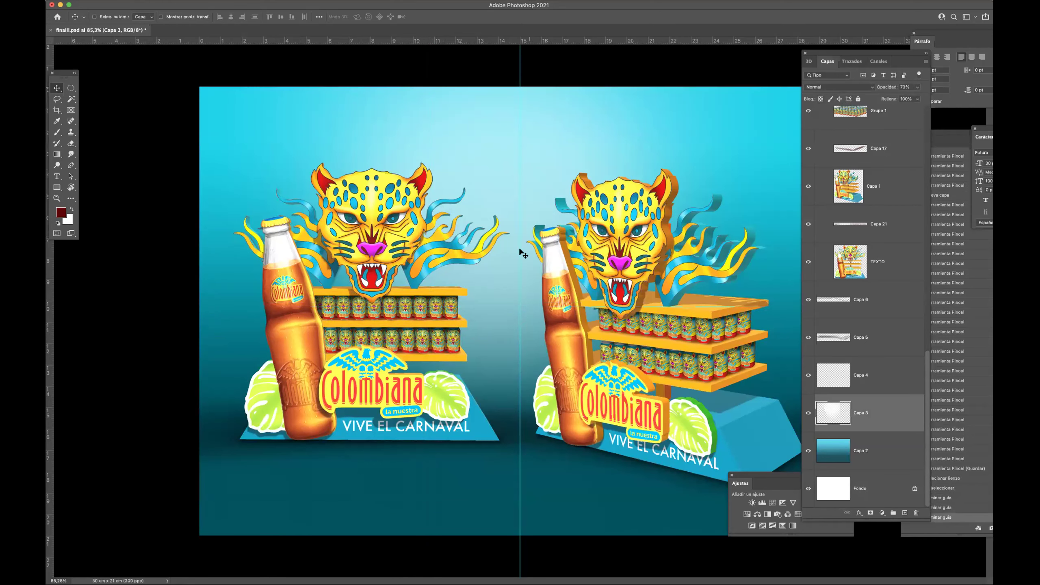
Test-move the TEXTO artwork onto the centre guide, then revert via History to all layers visible.
scroll(532, 305, "down", 3)
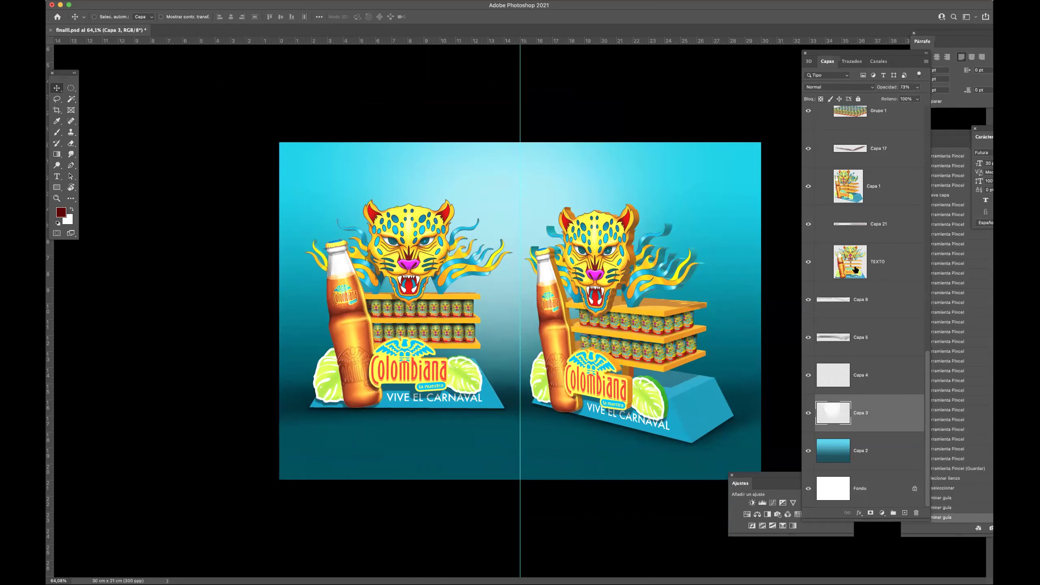
left_click(808, 263, "alt")
left_click(840, 272)
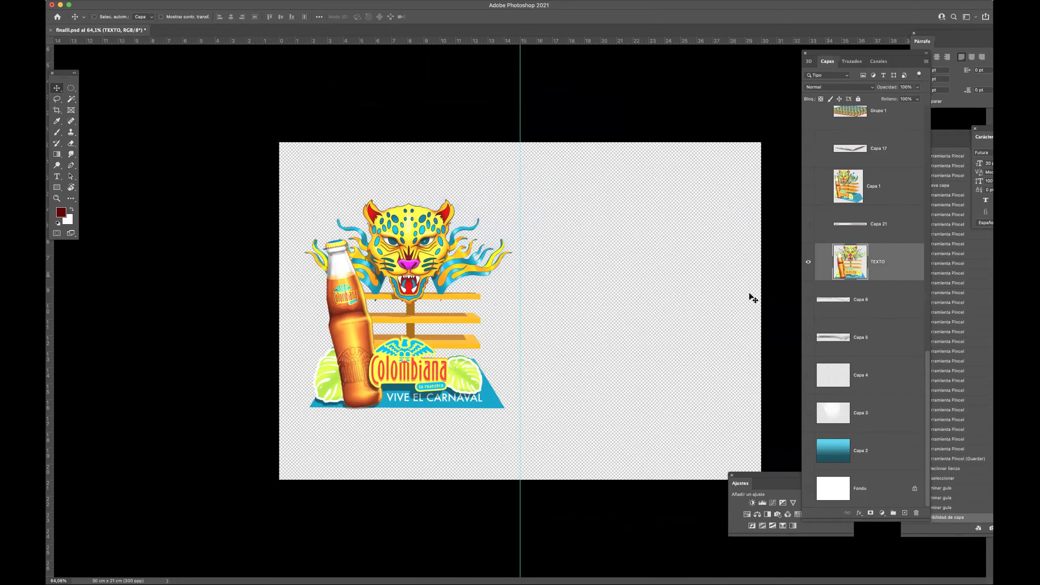
left_click_drag(430, 365, 550, 348)
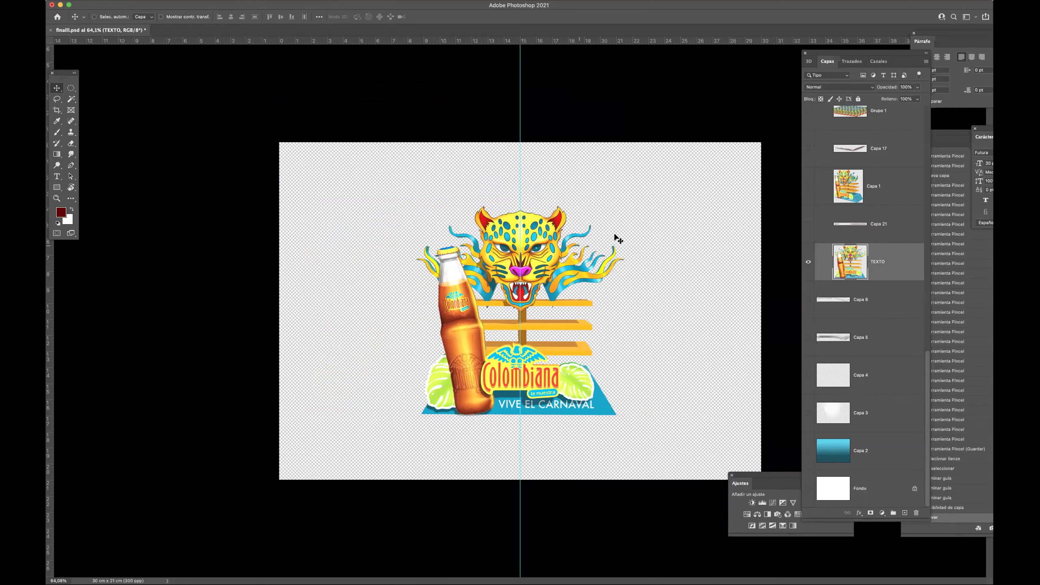
left_click(808, 262)
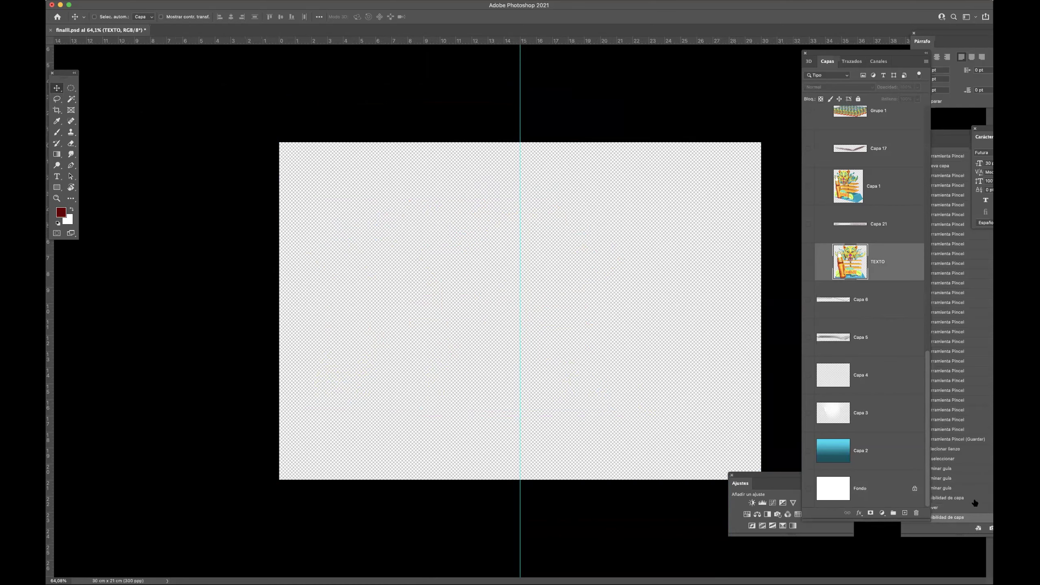
left_click(957, 499)
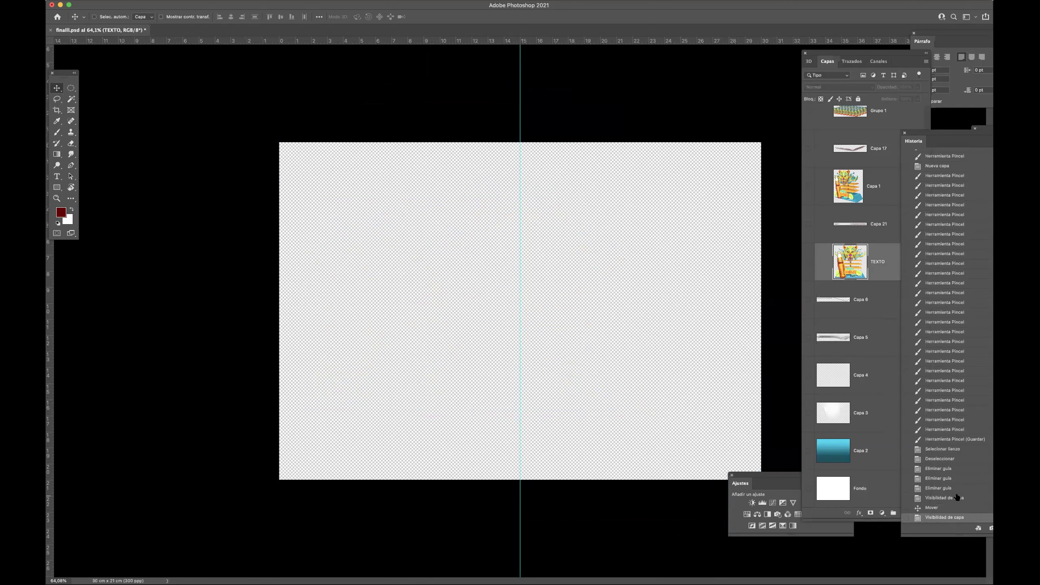
left_click(944, 478)
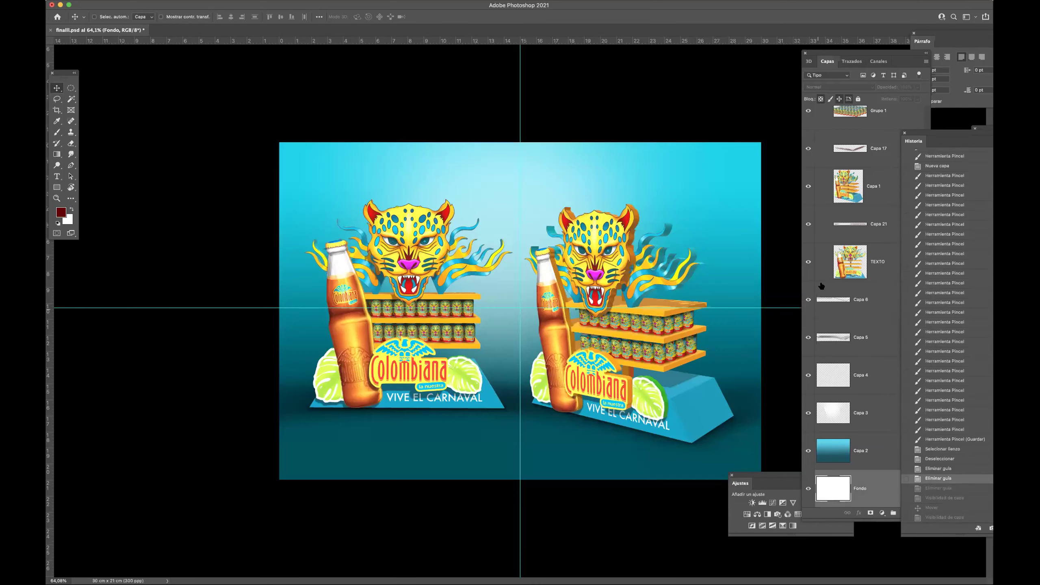
Preview the full render without panels and save finalll.psd.
scroll(553, 339, "up", 3)
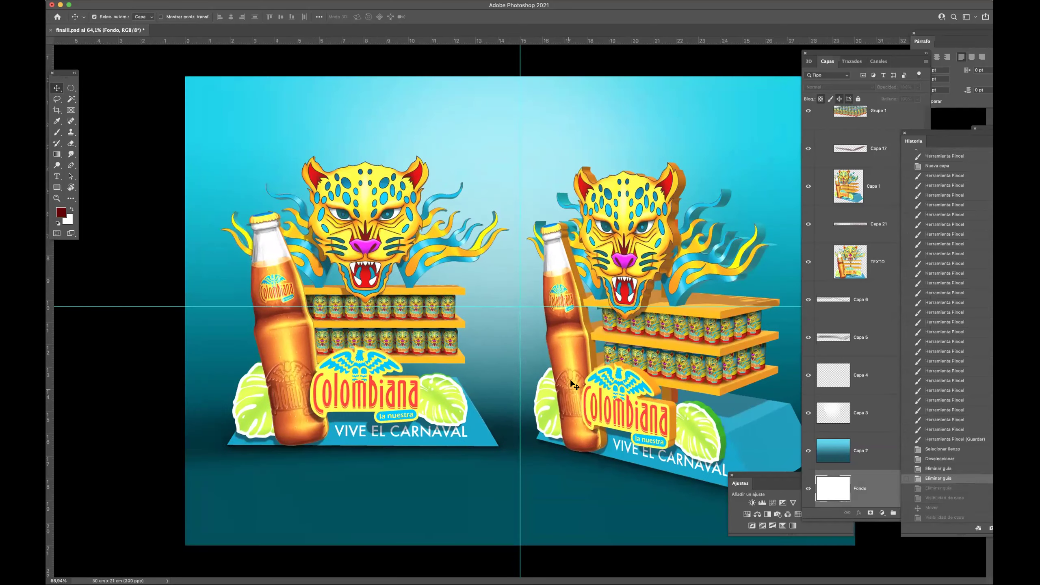
key("Tab")
key("super+s")
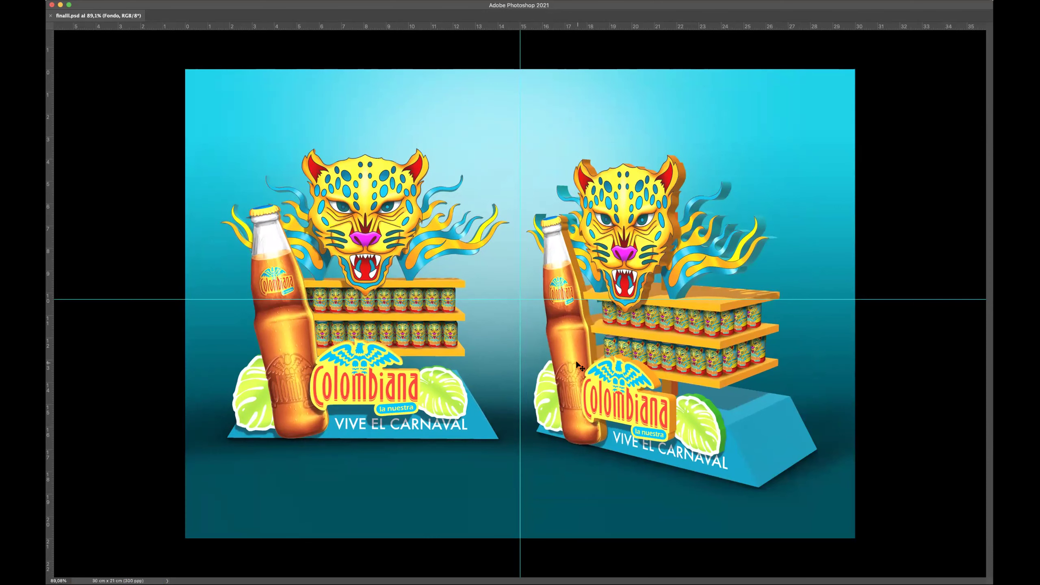
key("Tab")
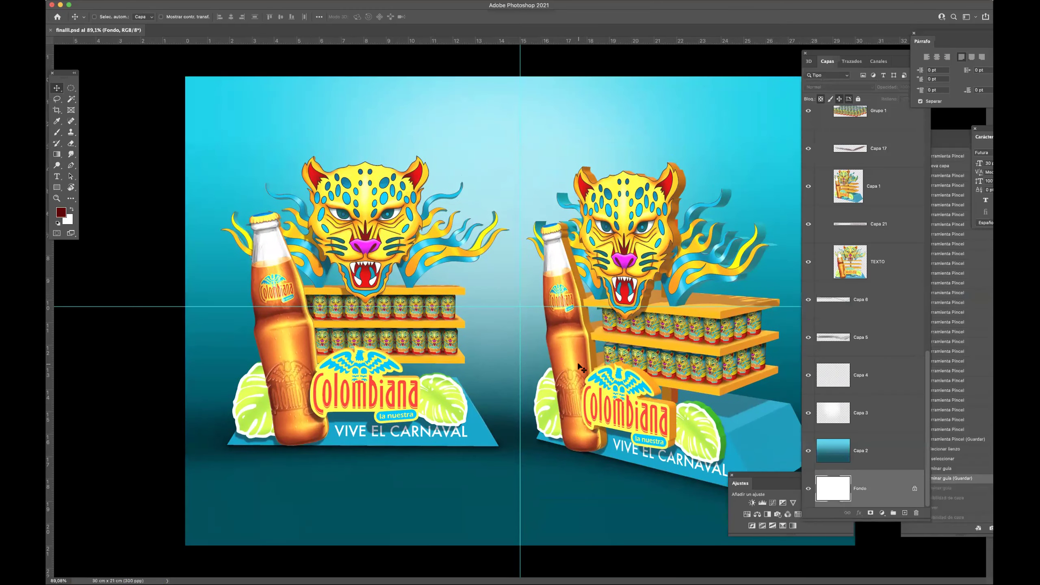
left_click(61, 97)
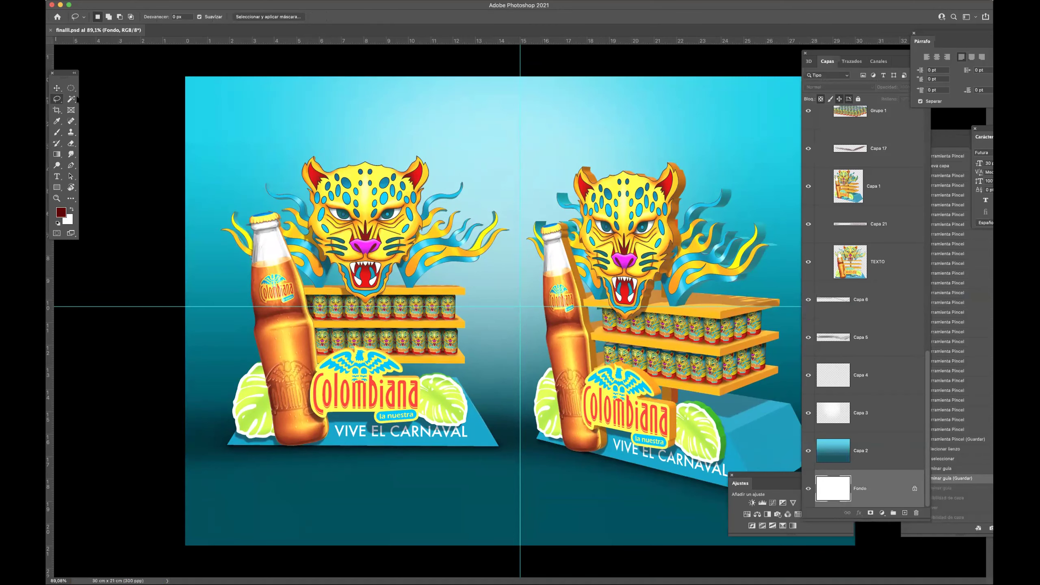
scroll(361, 171, "up", 5)
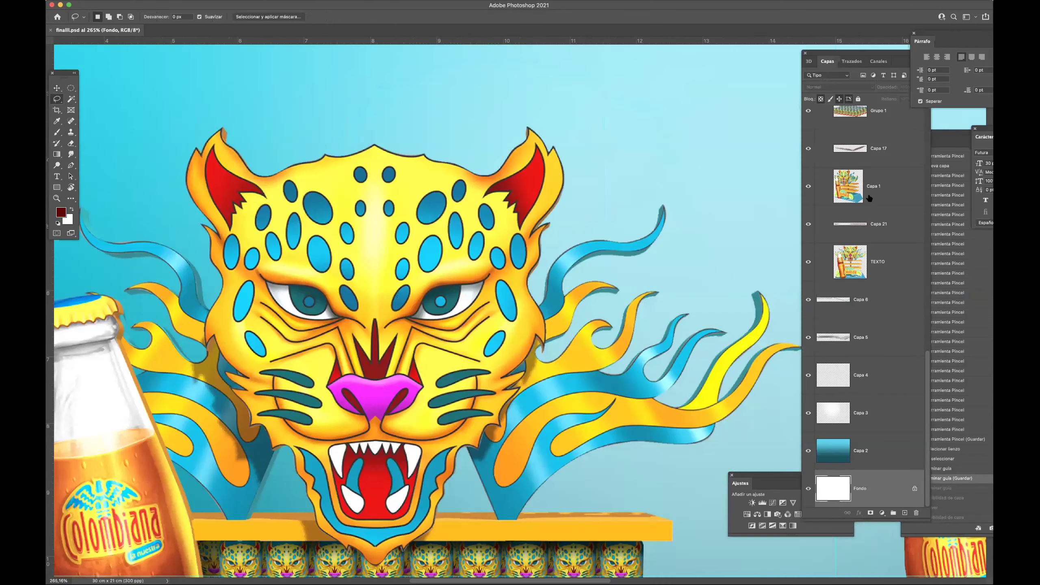
left_click(854, 268)
mouse_move(519, 97)
left_mouse_down()
mouse_move(451, 227)
mouse_move(612, 192)
mouse_move(513, 201)
mouse_move(550, 217)
left_mouse_up()
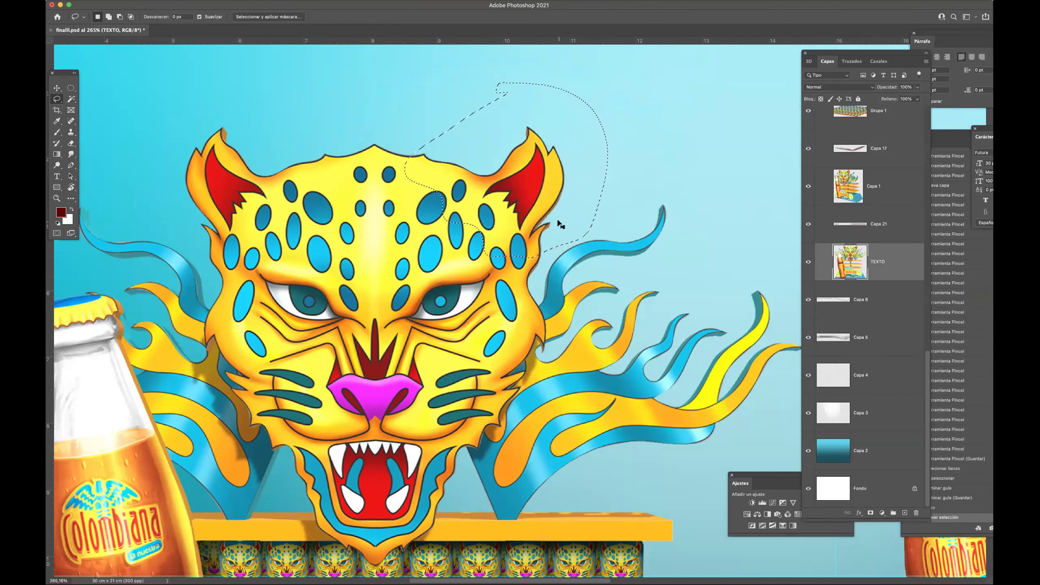
key("Delete")
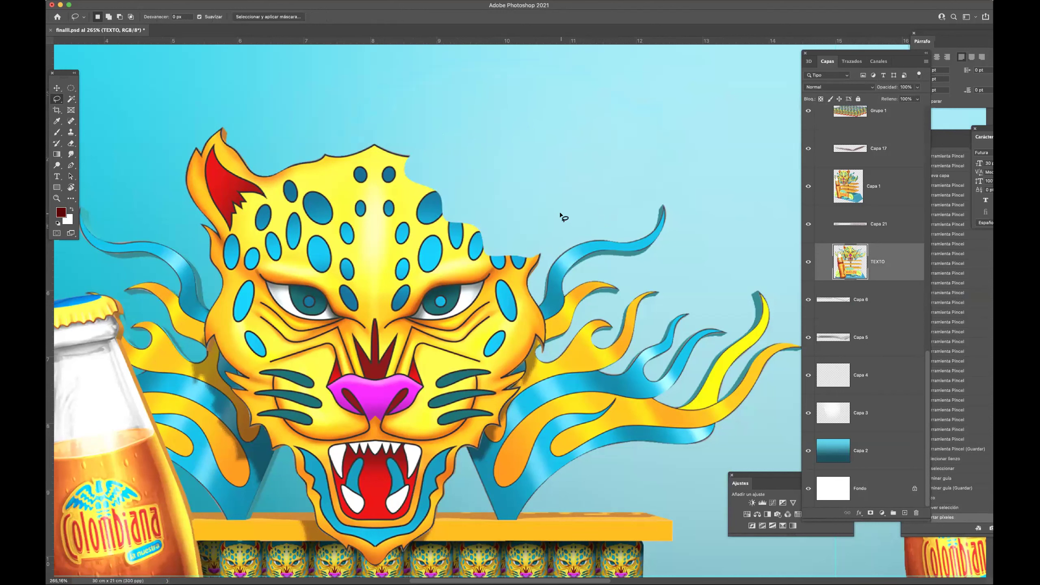
key("super+z")
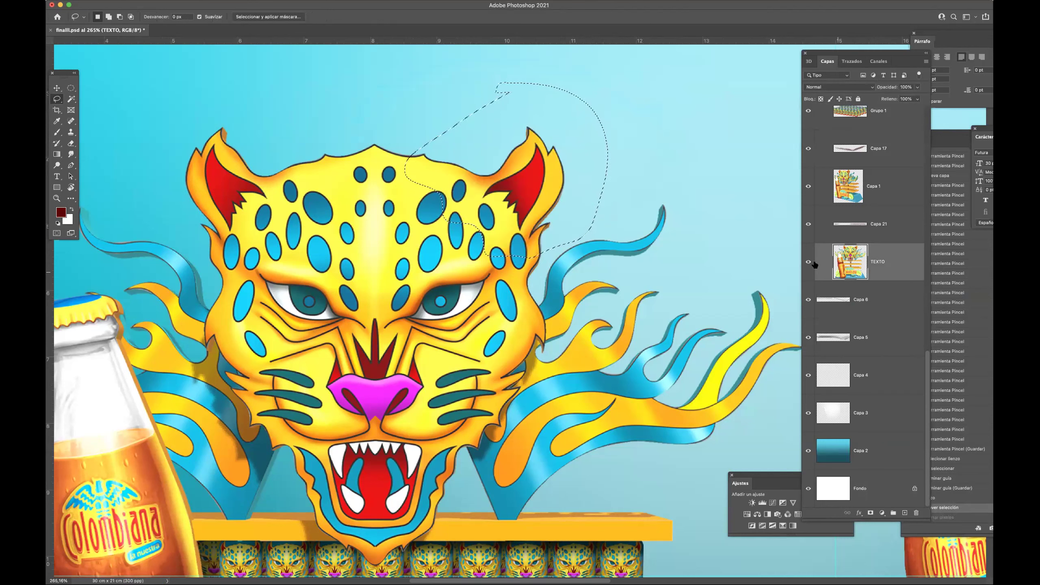
key("super+j")
key("v")
left_click_drag(491, 233, 716, 163)
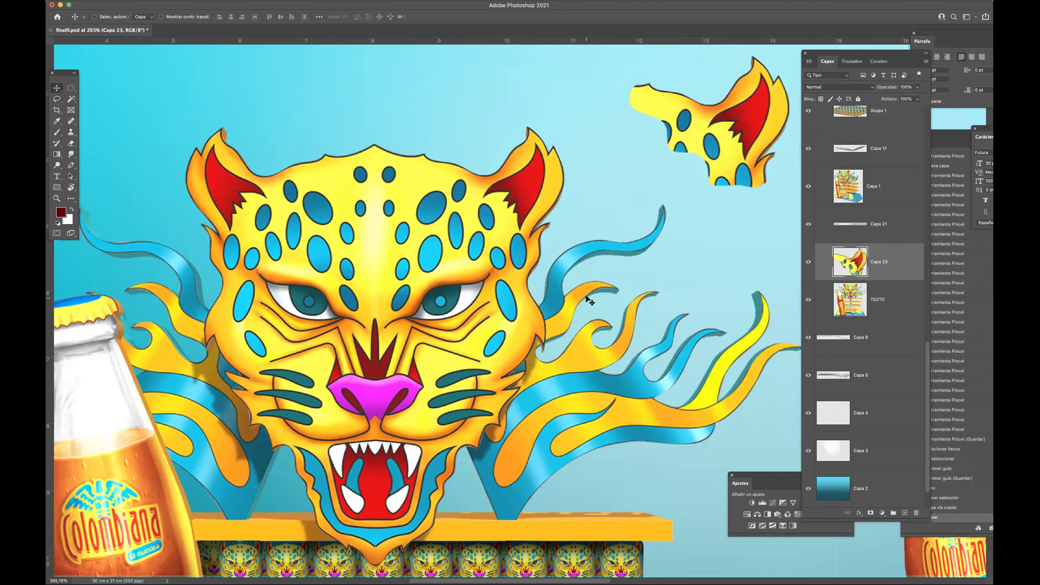
key("BackSpace")
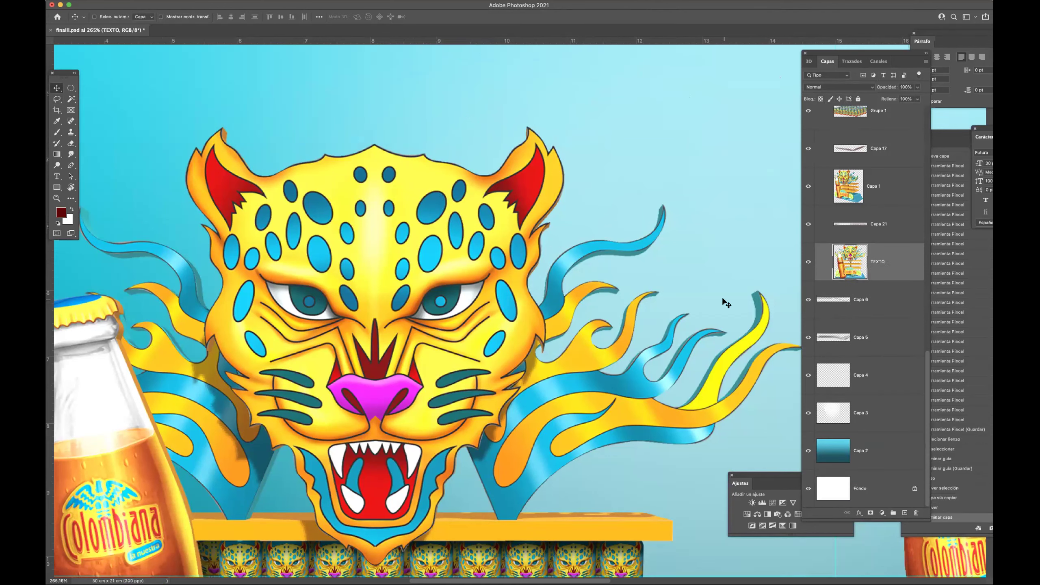
left_click_drag(438, 281, 396, 282)
left_click_drag(443, 307, 424, 304)
key("super+s")
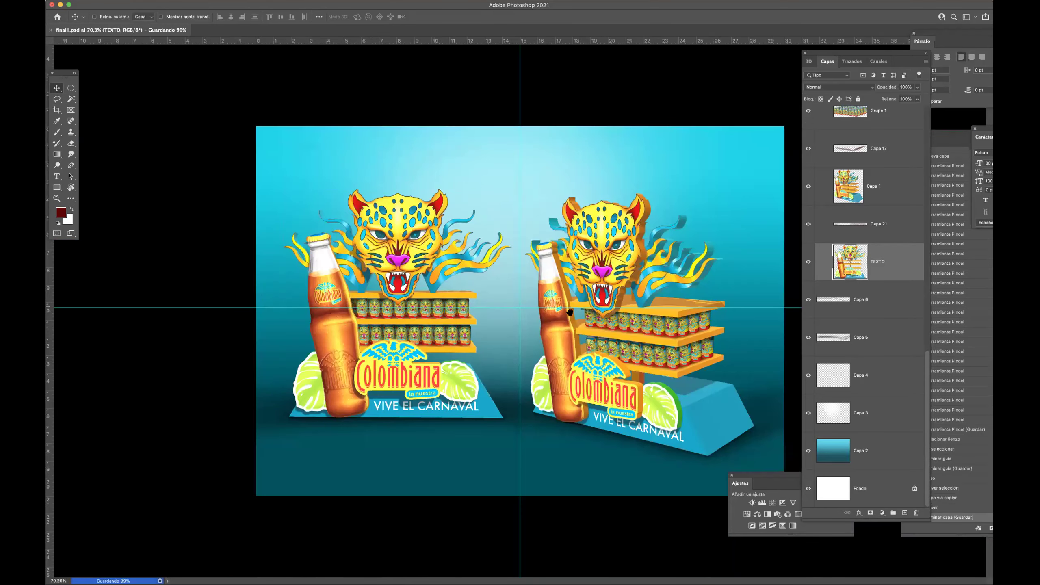
scroll(570, 312, "up", 1)
key("Tab")
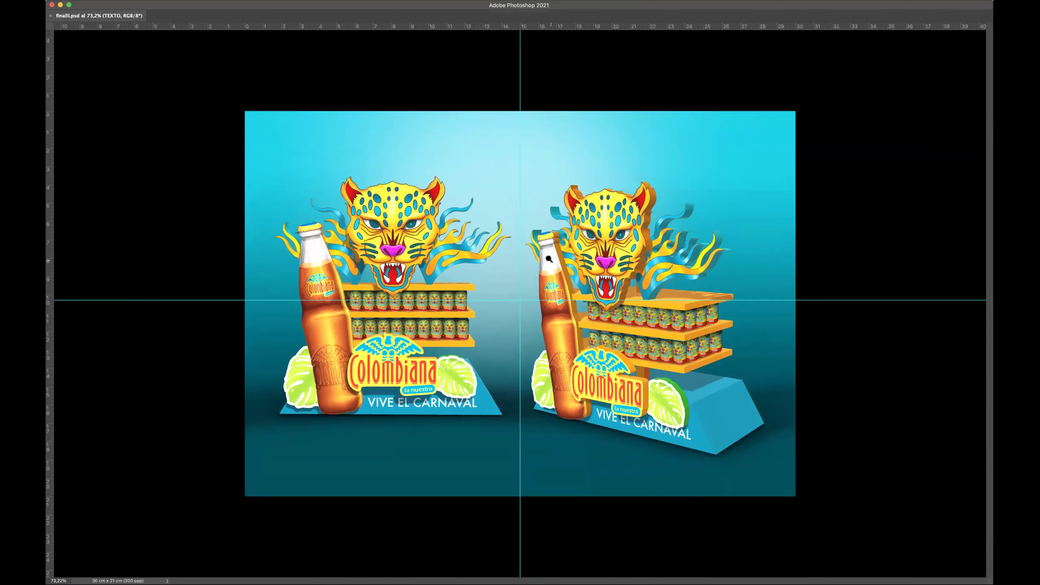
scroll(549, 259, "up", 6)
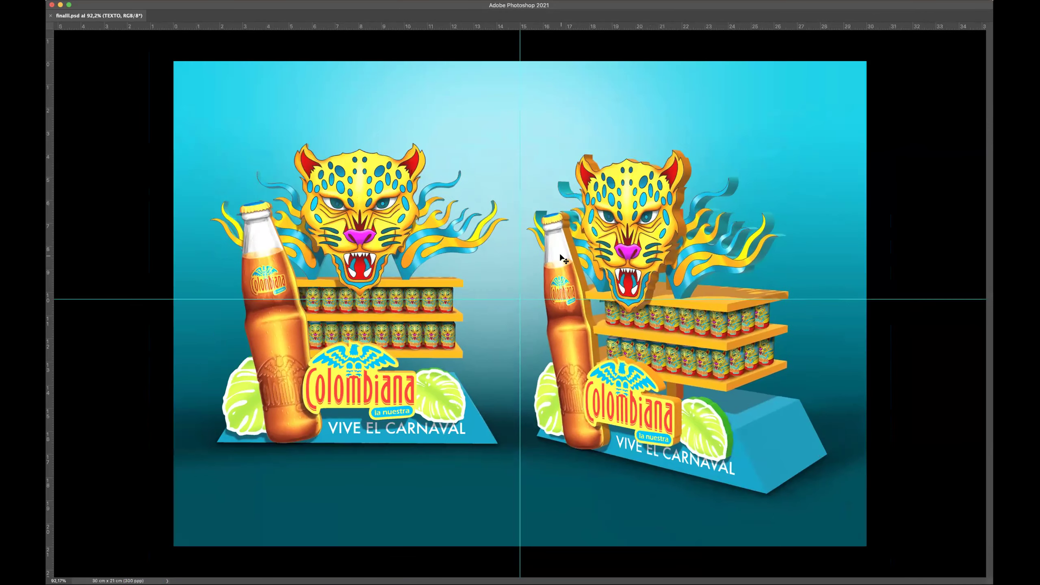
key("Tab")
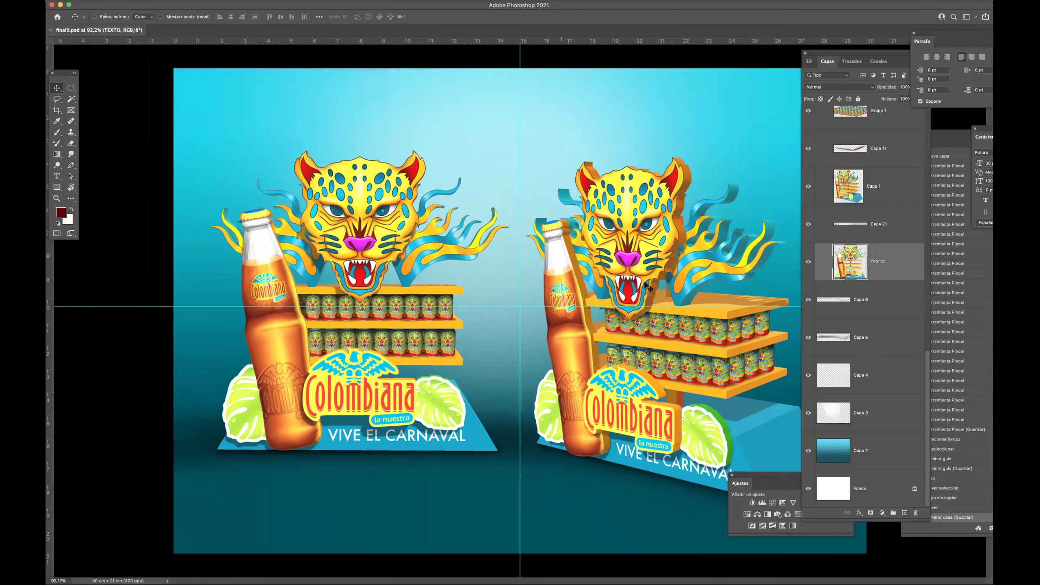